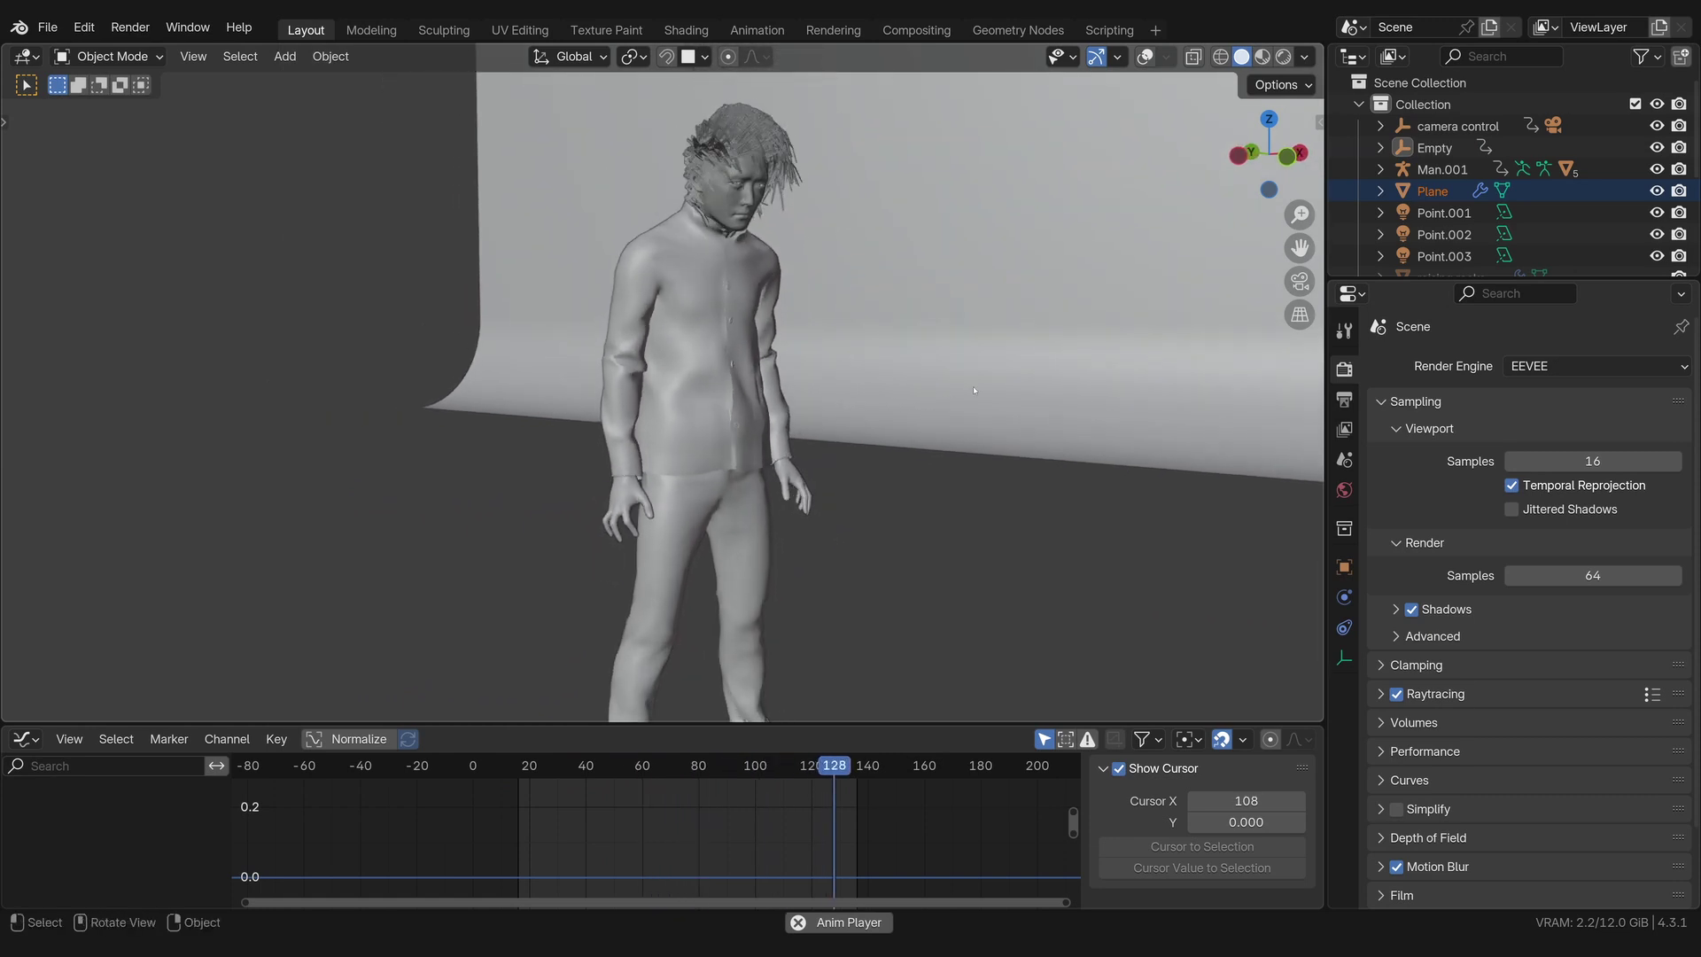
Step: Stop playback, show the viewport overlays and select the Empty to inspect its animation
key("space")
key("shift+alt+z")
scroll(797, 292, "down", 3)
middle_click_drag(788, 266, 832, 365, "shift")
left_click(841, 639)
scroll(1154, 573, "up", 2)
middle_click_drag(1154, 574, 1158, 532, "shift")
scroll(1101, 526, "down", 2)
scroll(1101, 526, "down", 1)
Step: Replay the rig animation and try rotating the Empty twice, cancelling both rotations
key("space")
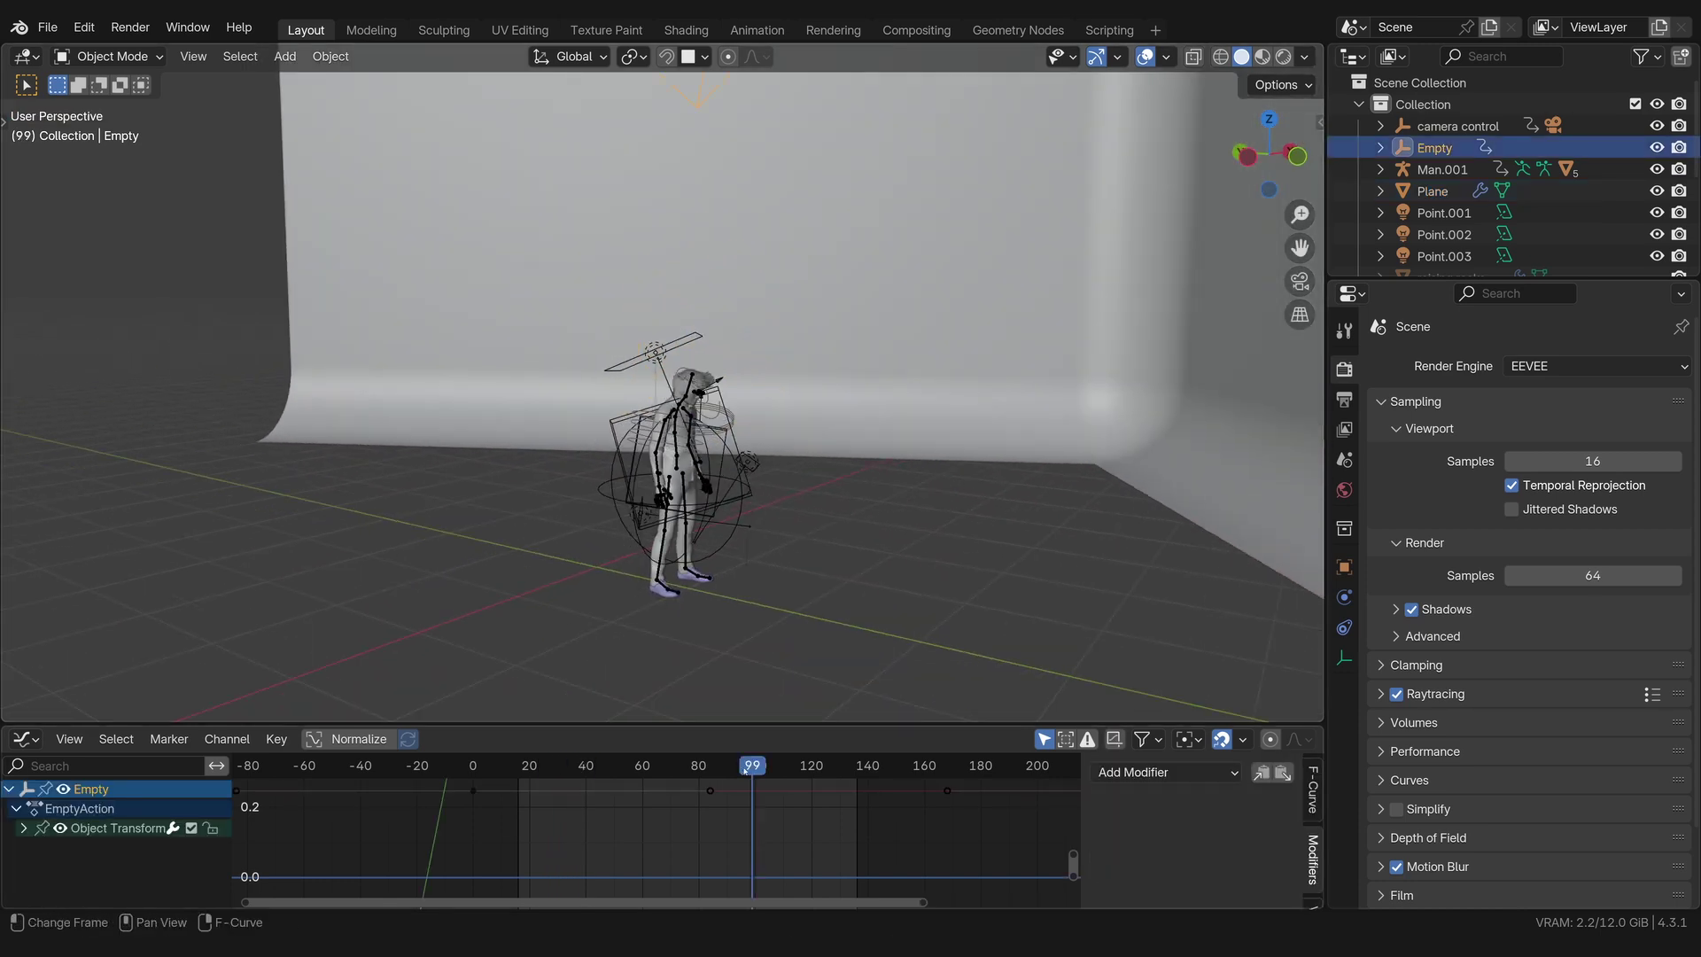
middle_click_drag(1063, 492, 904, 415)
scroll(987, 486, "up", 4)
key("r")
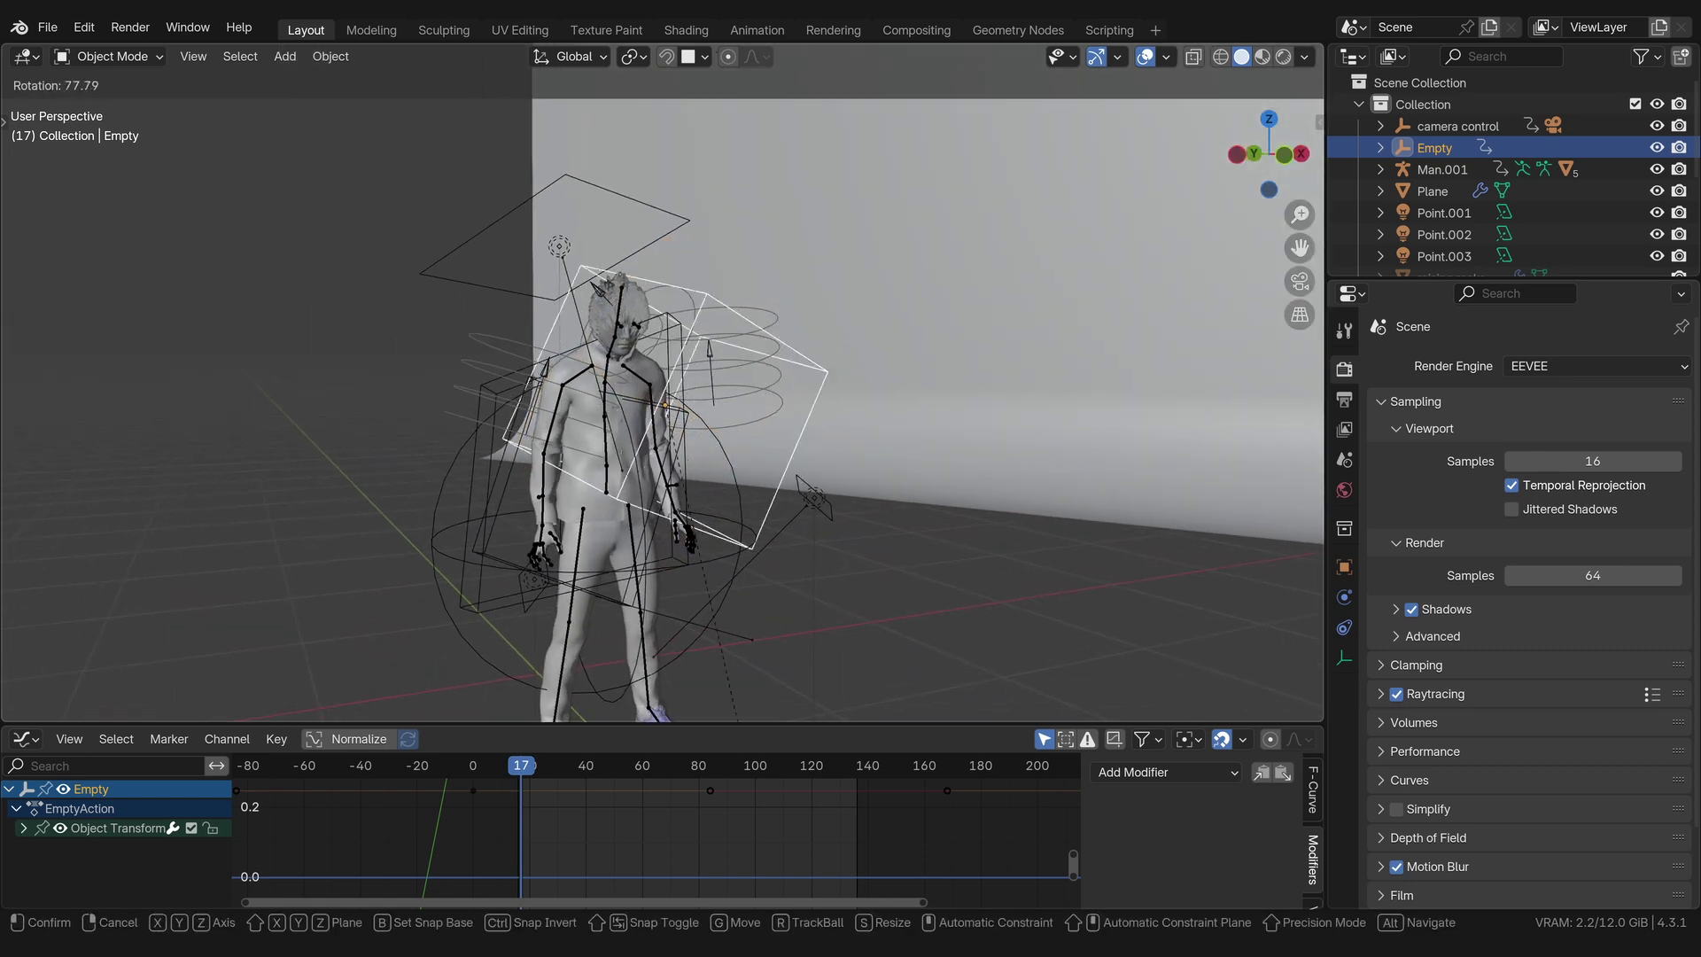
right_click(960, 487)
key("r")
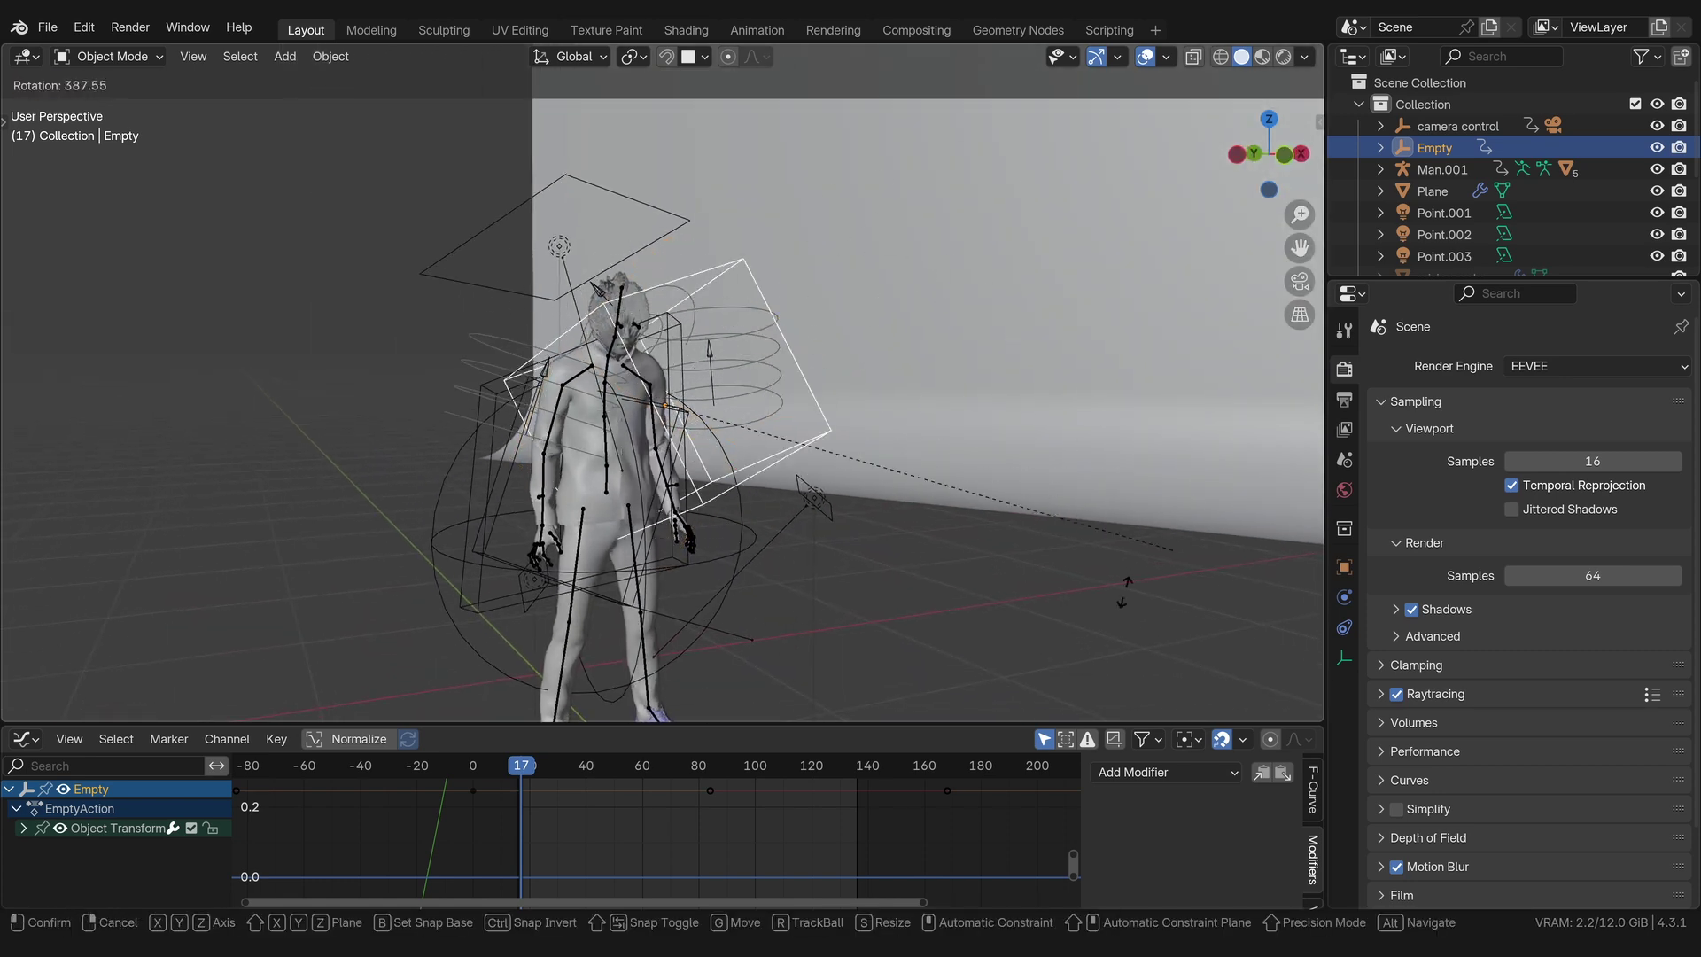
right_click(886, 381)
scroll(859, 441, "down", 3)
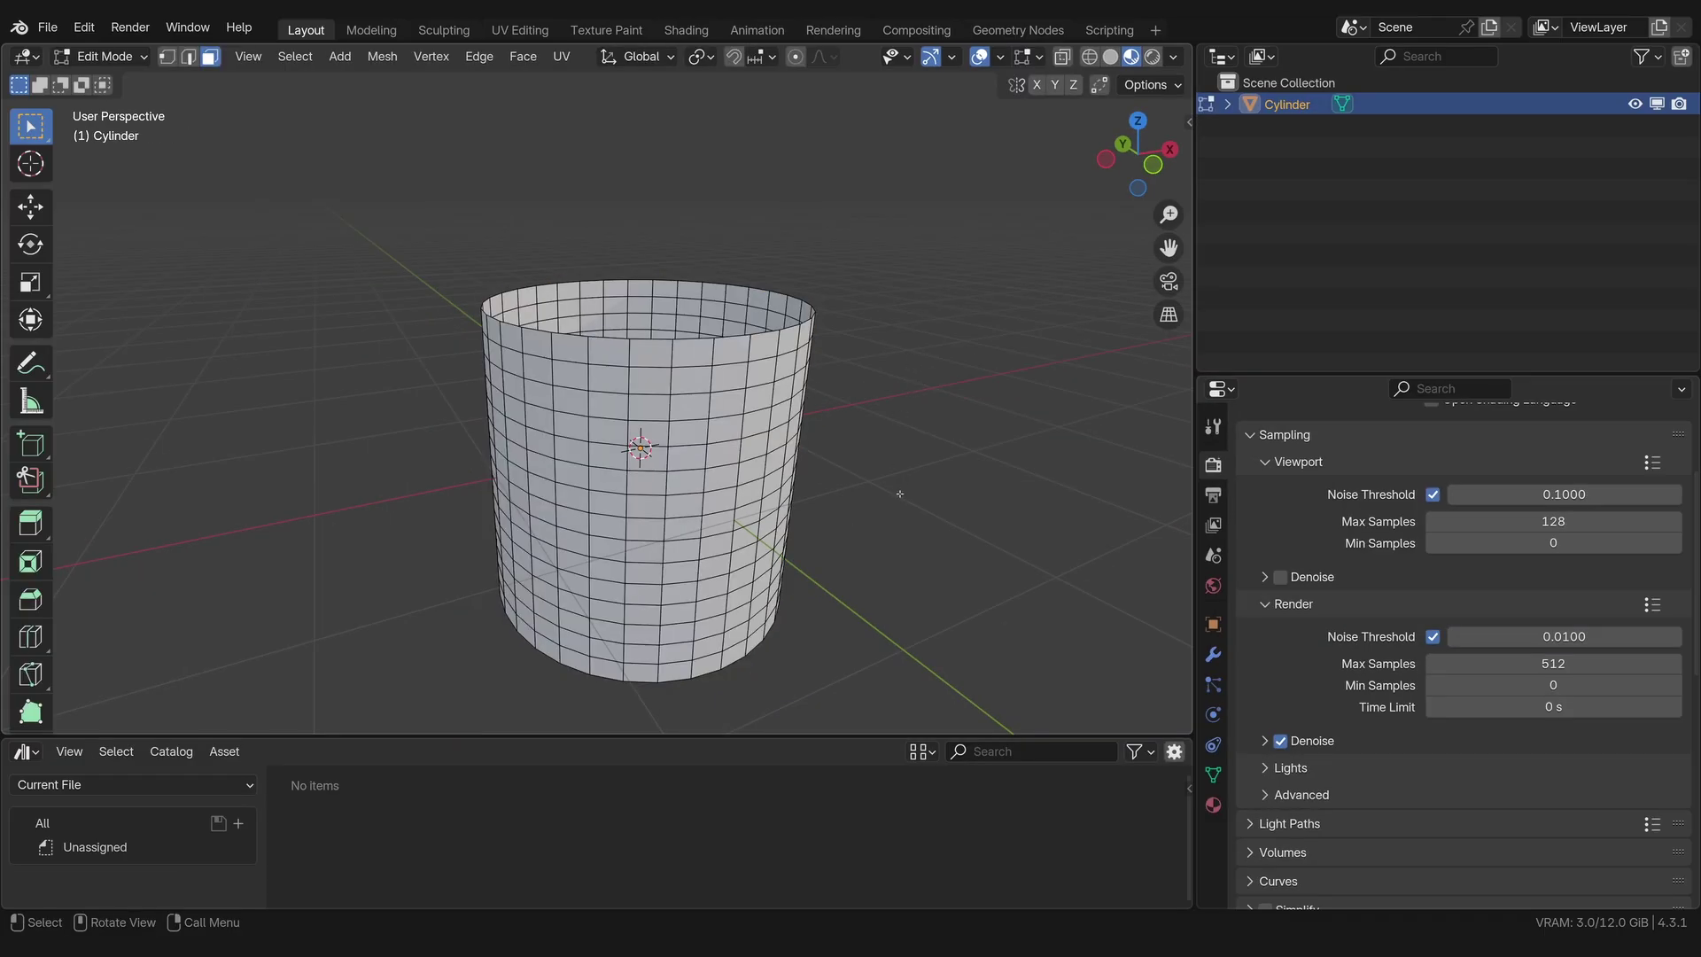
Step: Return the cylinder to Object Mode and add a Displace modifier by searching 'disp'
scroll(891, 498, "down", 2)
middle_click_drag(890, 498, 872, 537)
key("Tab")
middle_click_drag(983, 558, 990, 506)
left_click(1213, 655)
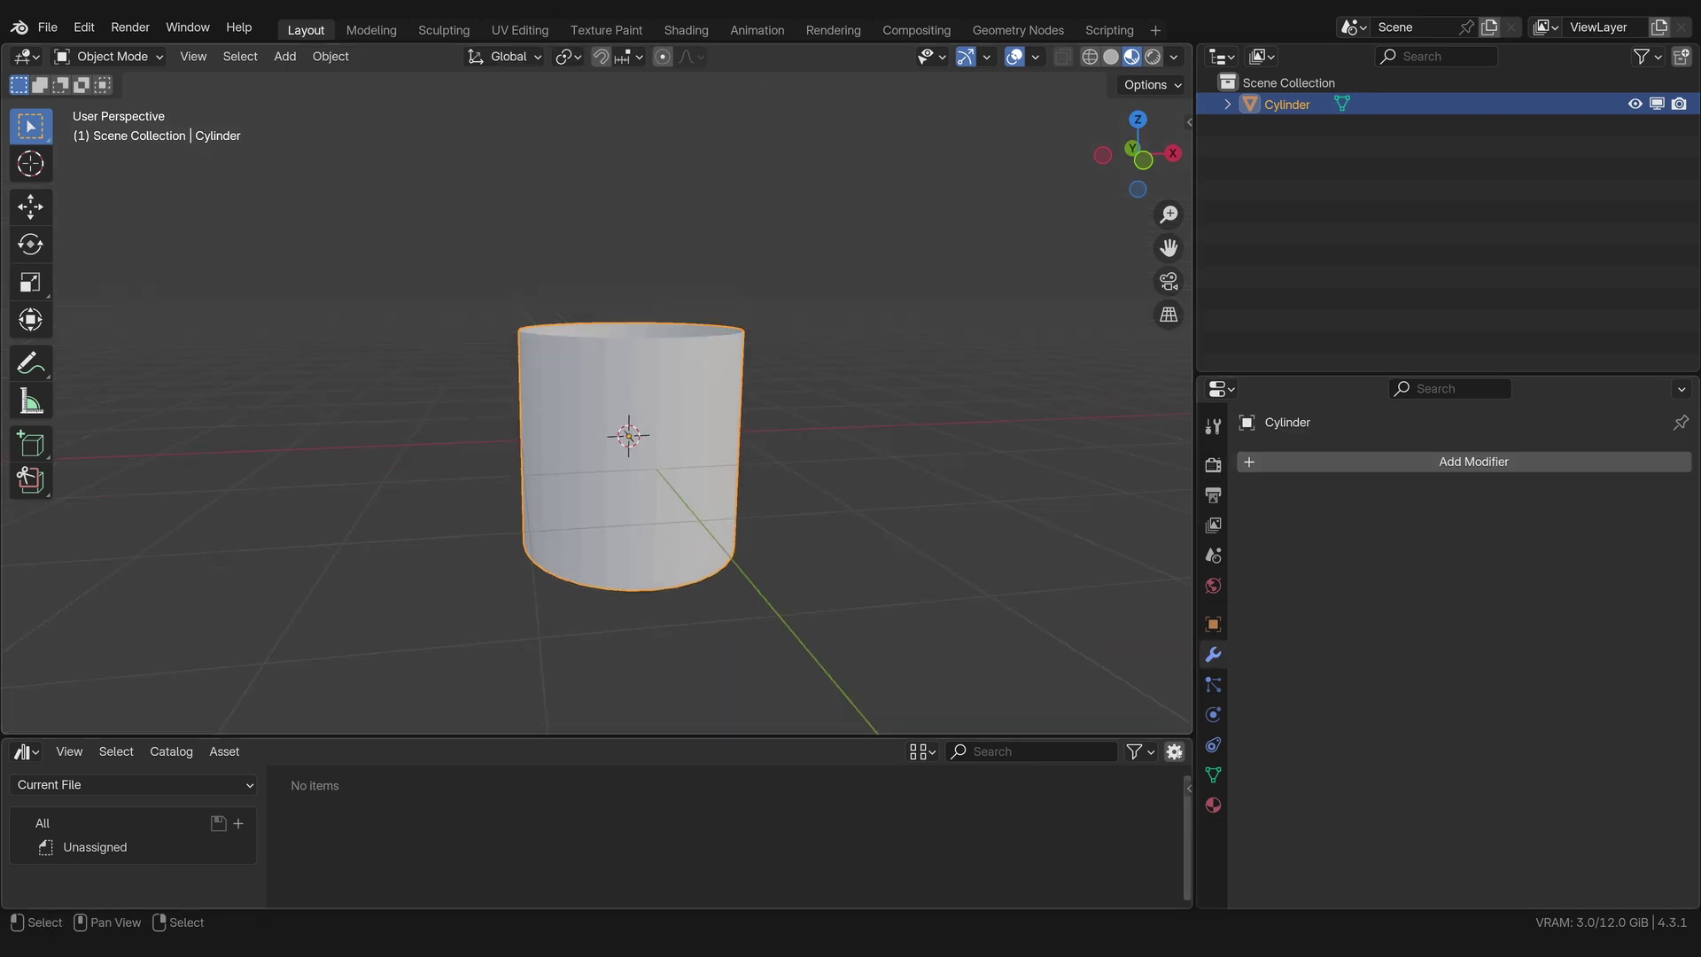
left_click(1343, 462)
type("displ")
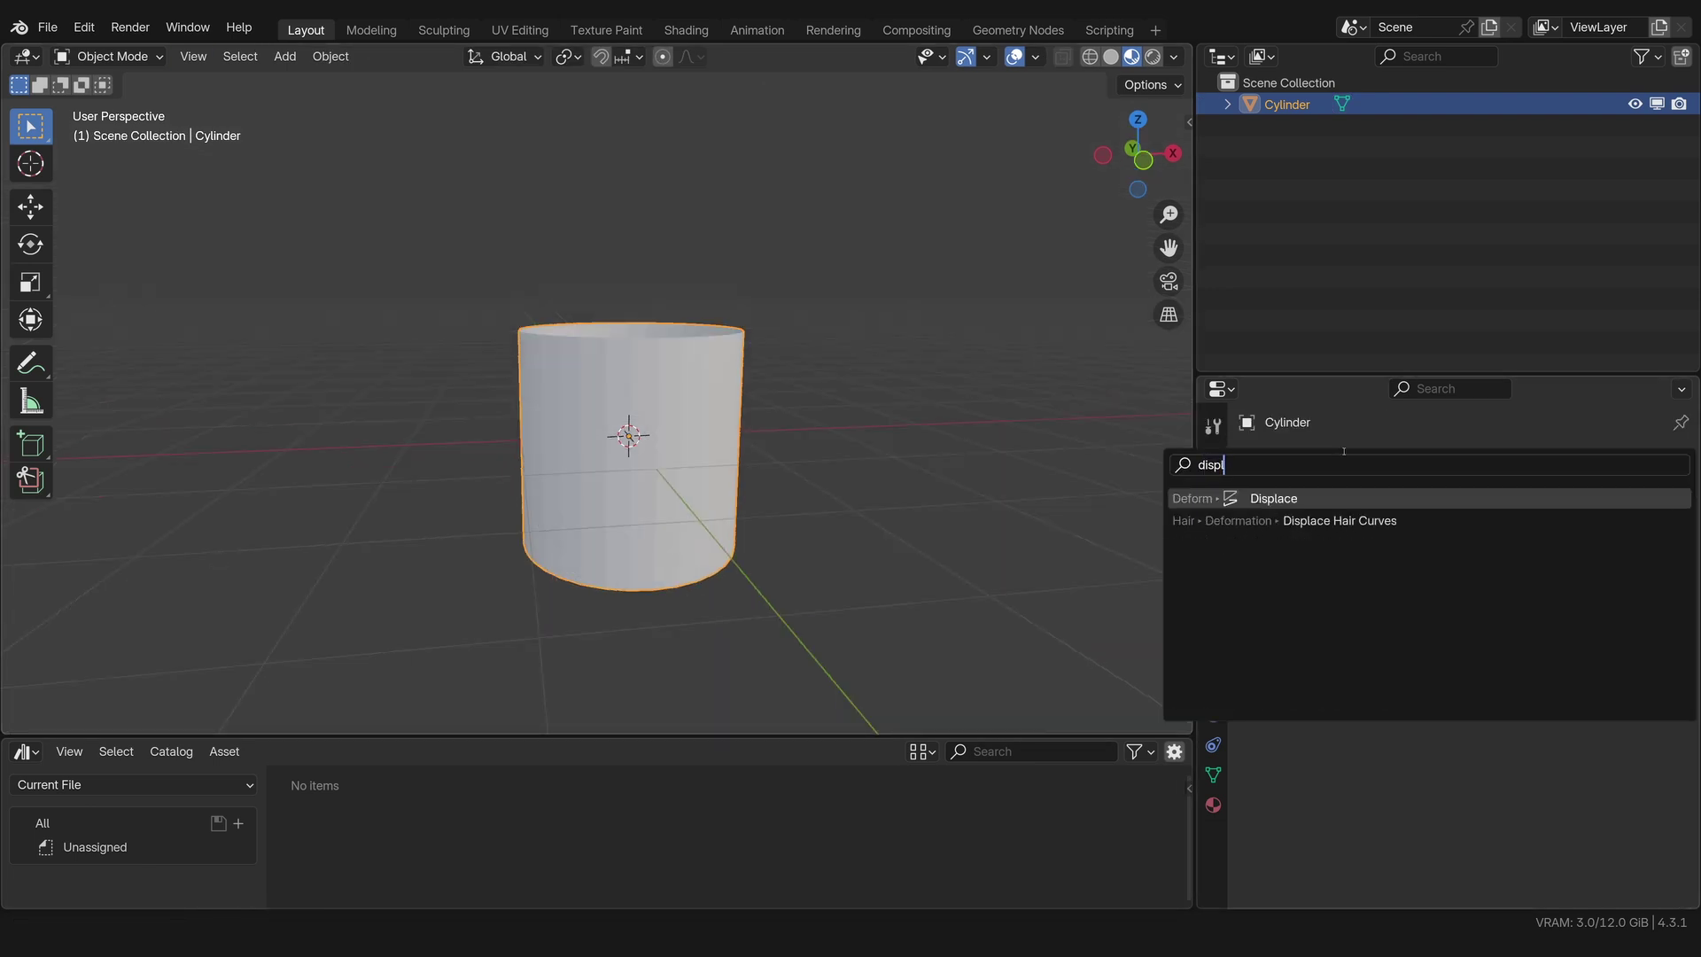
key("Return")
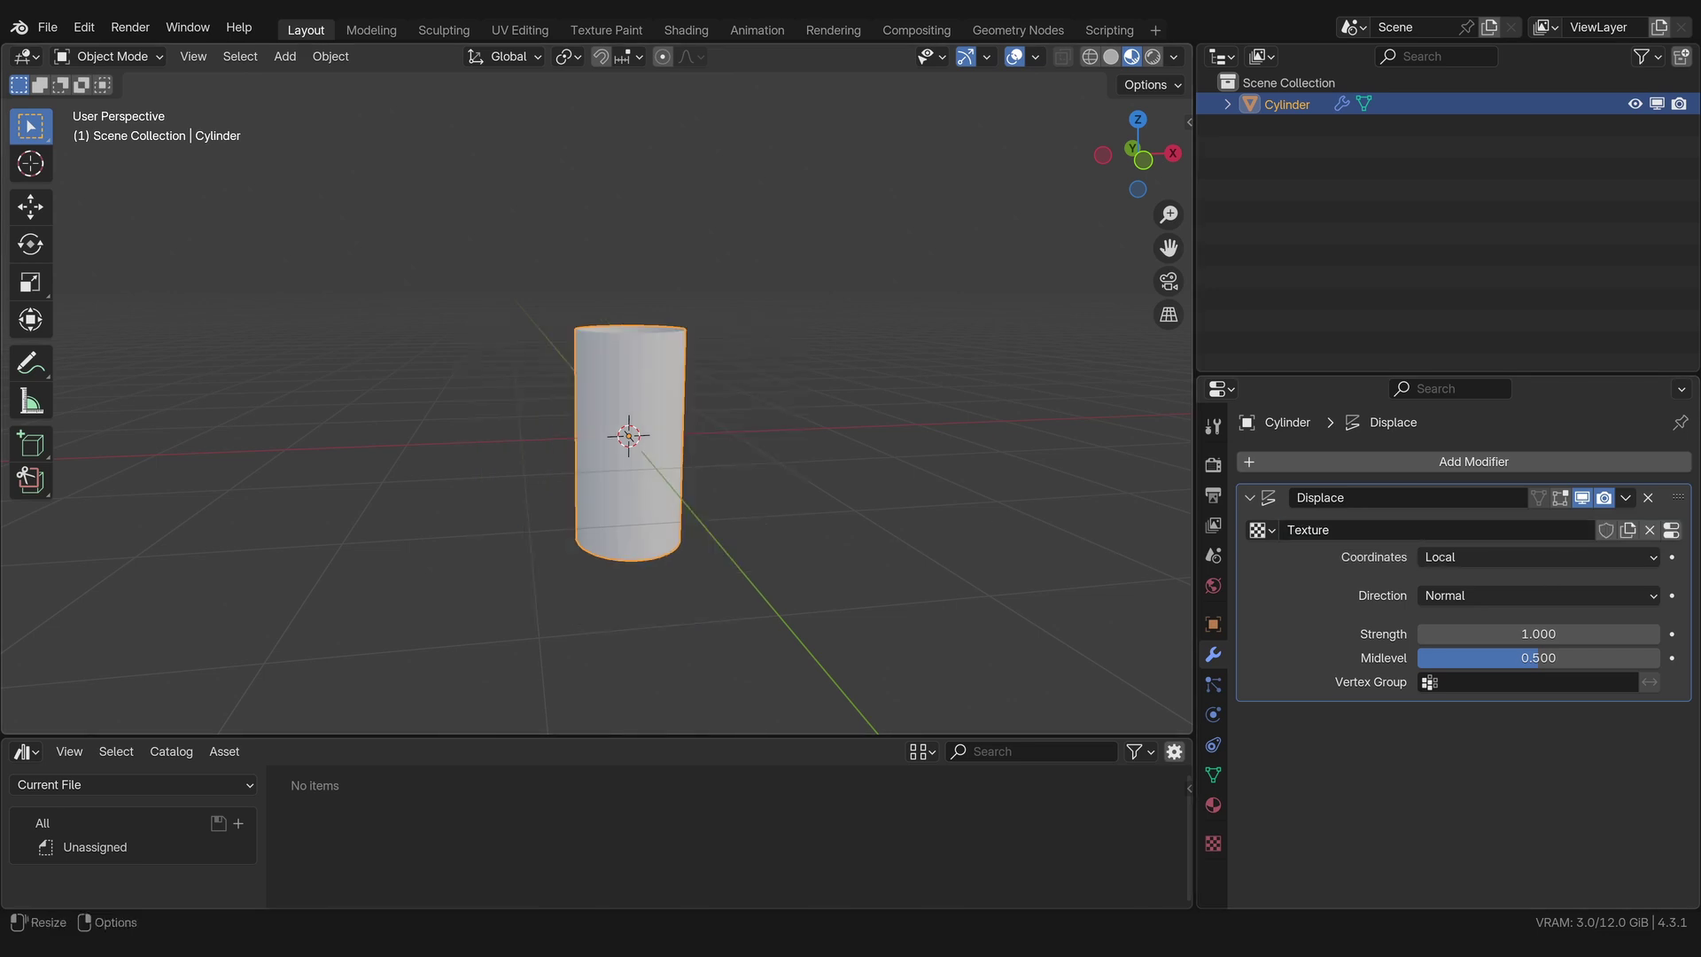
Step: Set the displacement texture type to Clouds and its coordinates to Object
left_click(1672, 530)
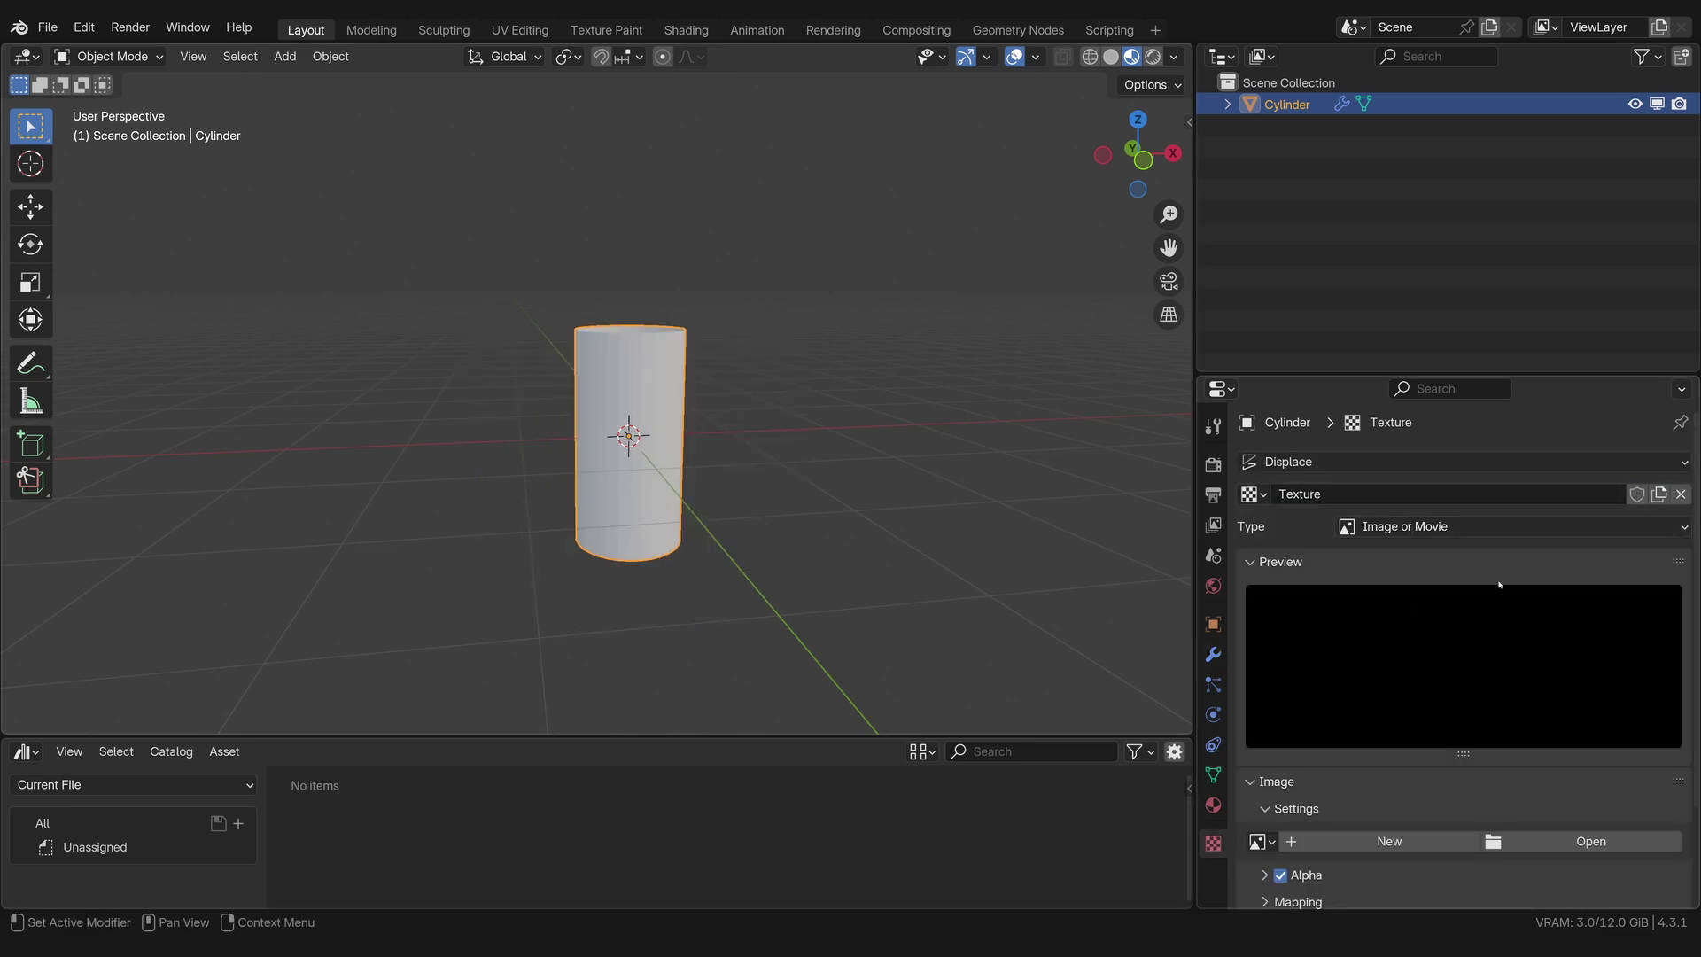
left_click(1411, 534)
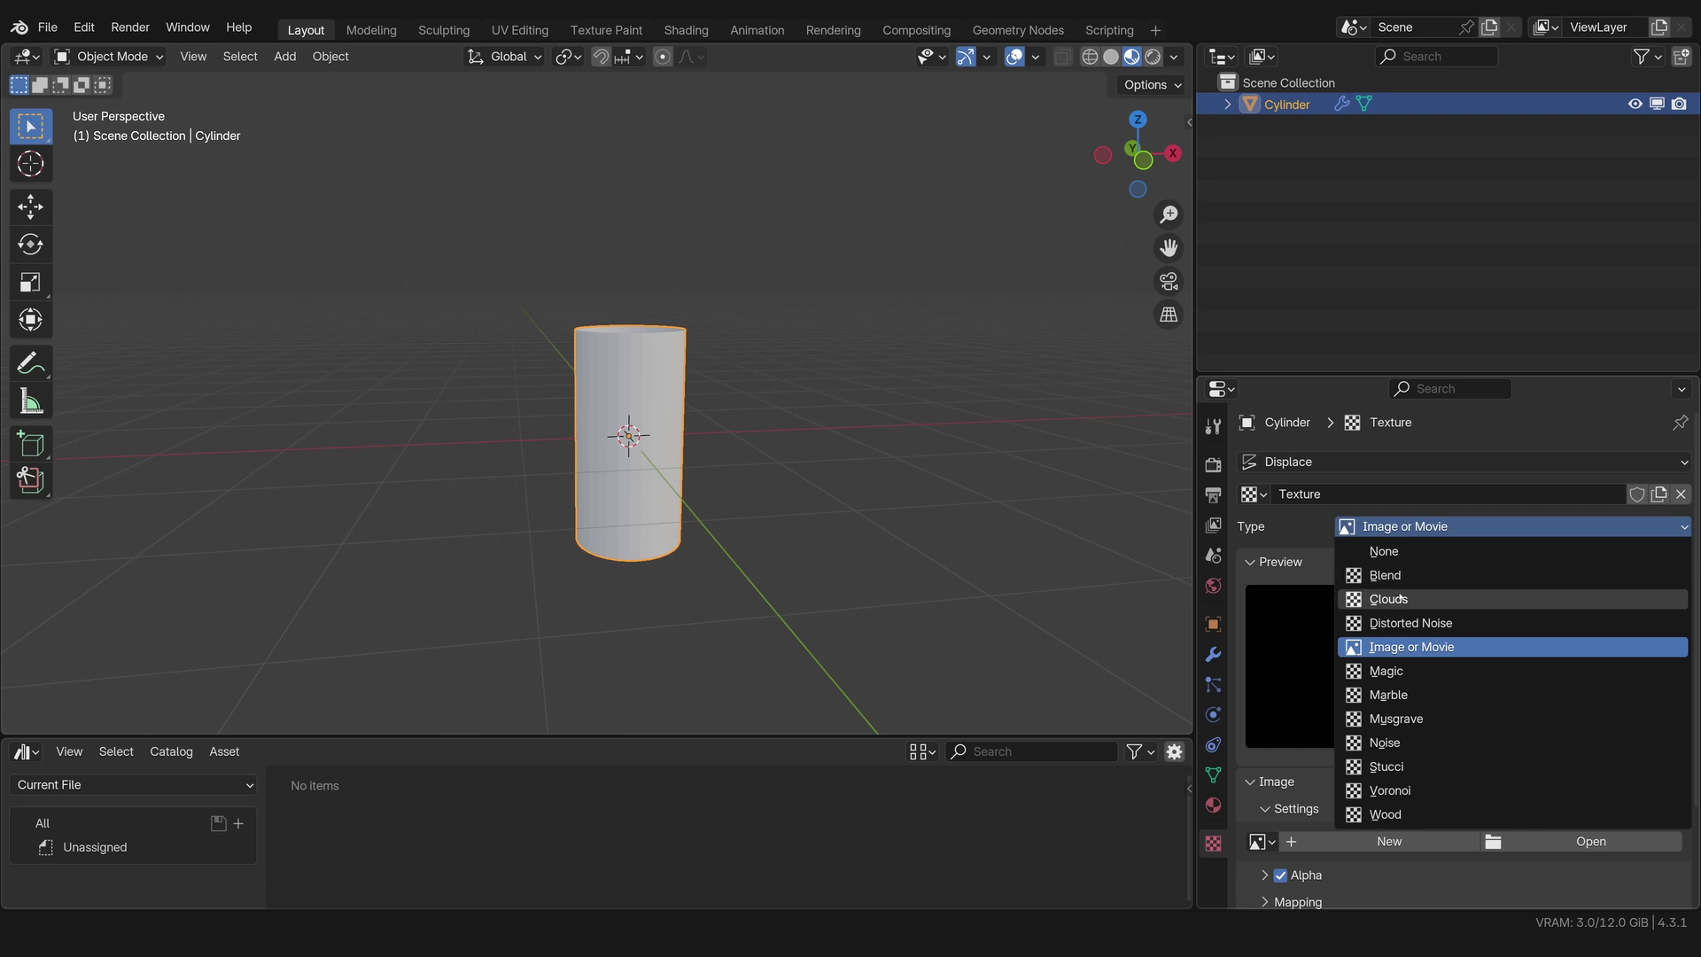
left_click(1357, 606)
scroll(914, 496, "down", 2)
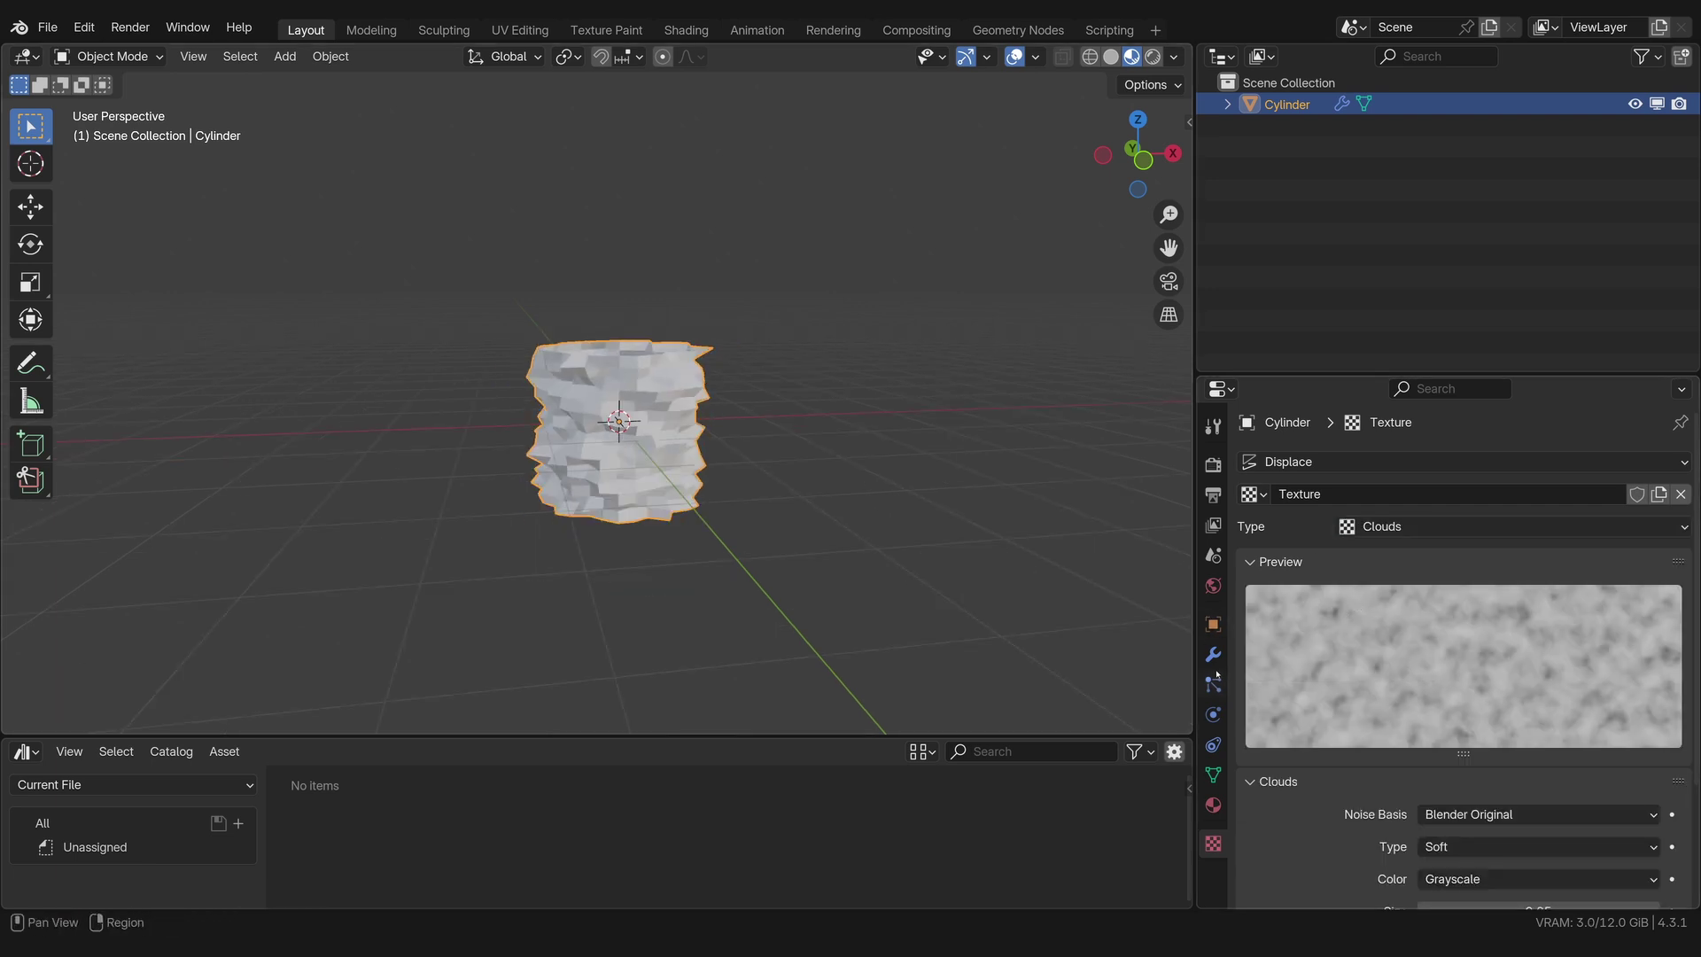
left_click(1213, 655)
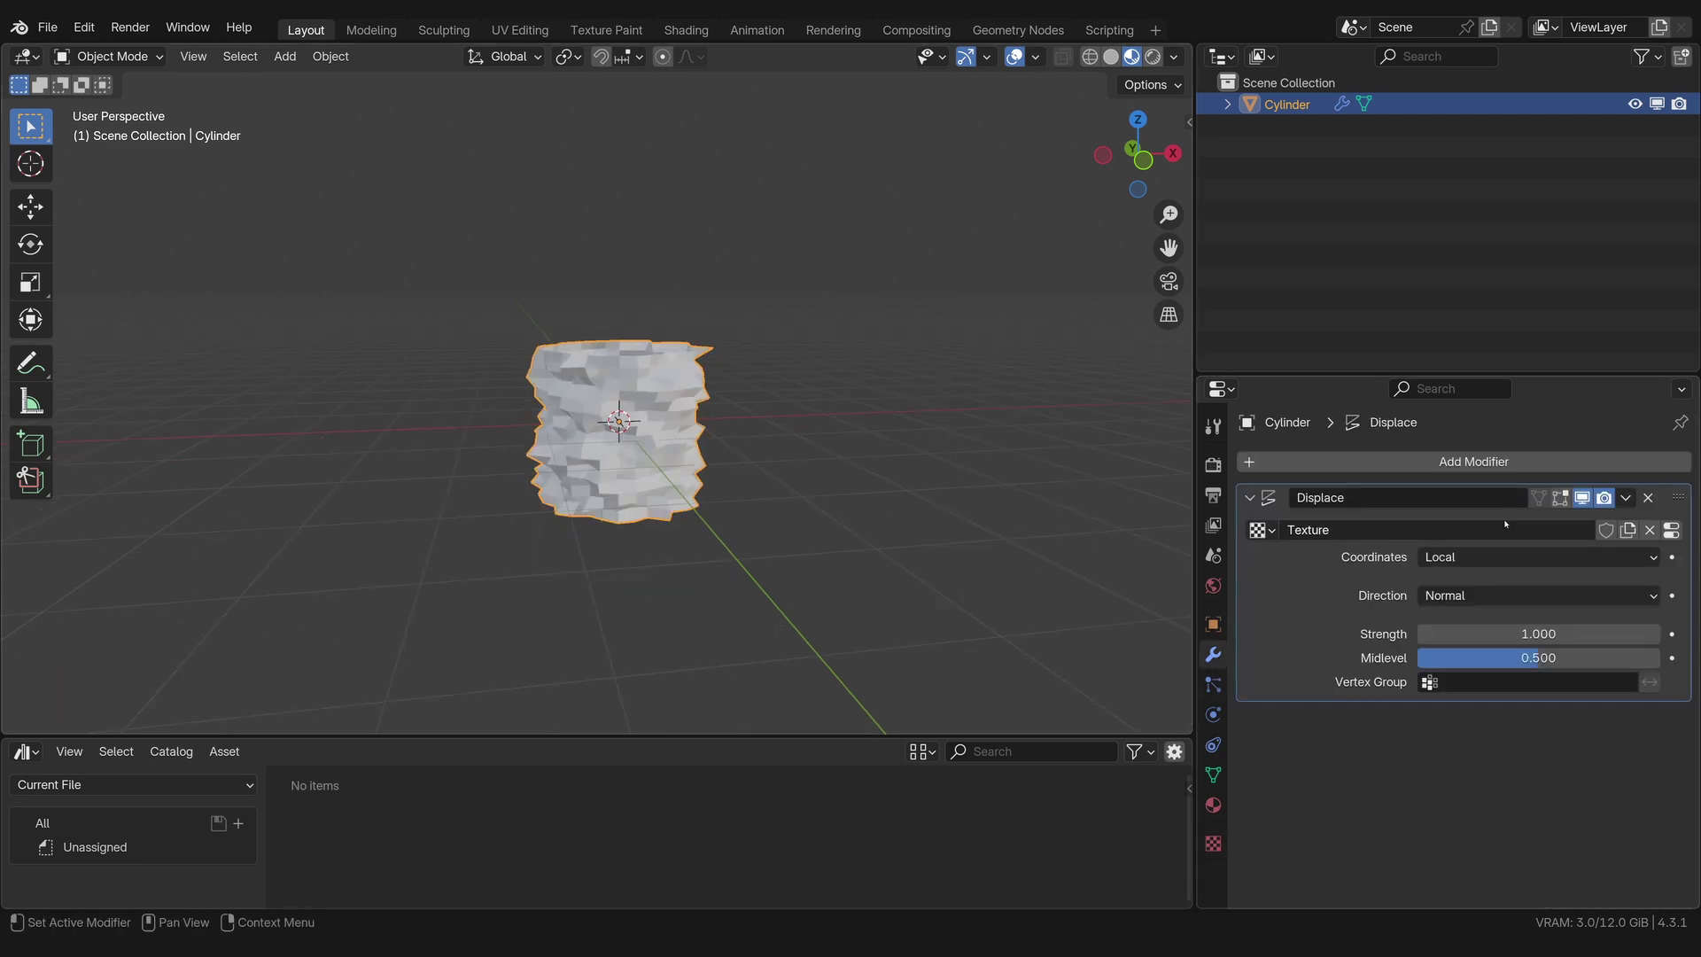
left_click(1469, 558)
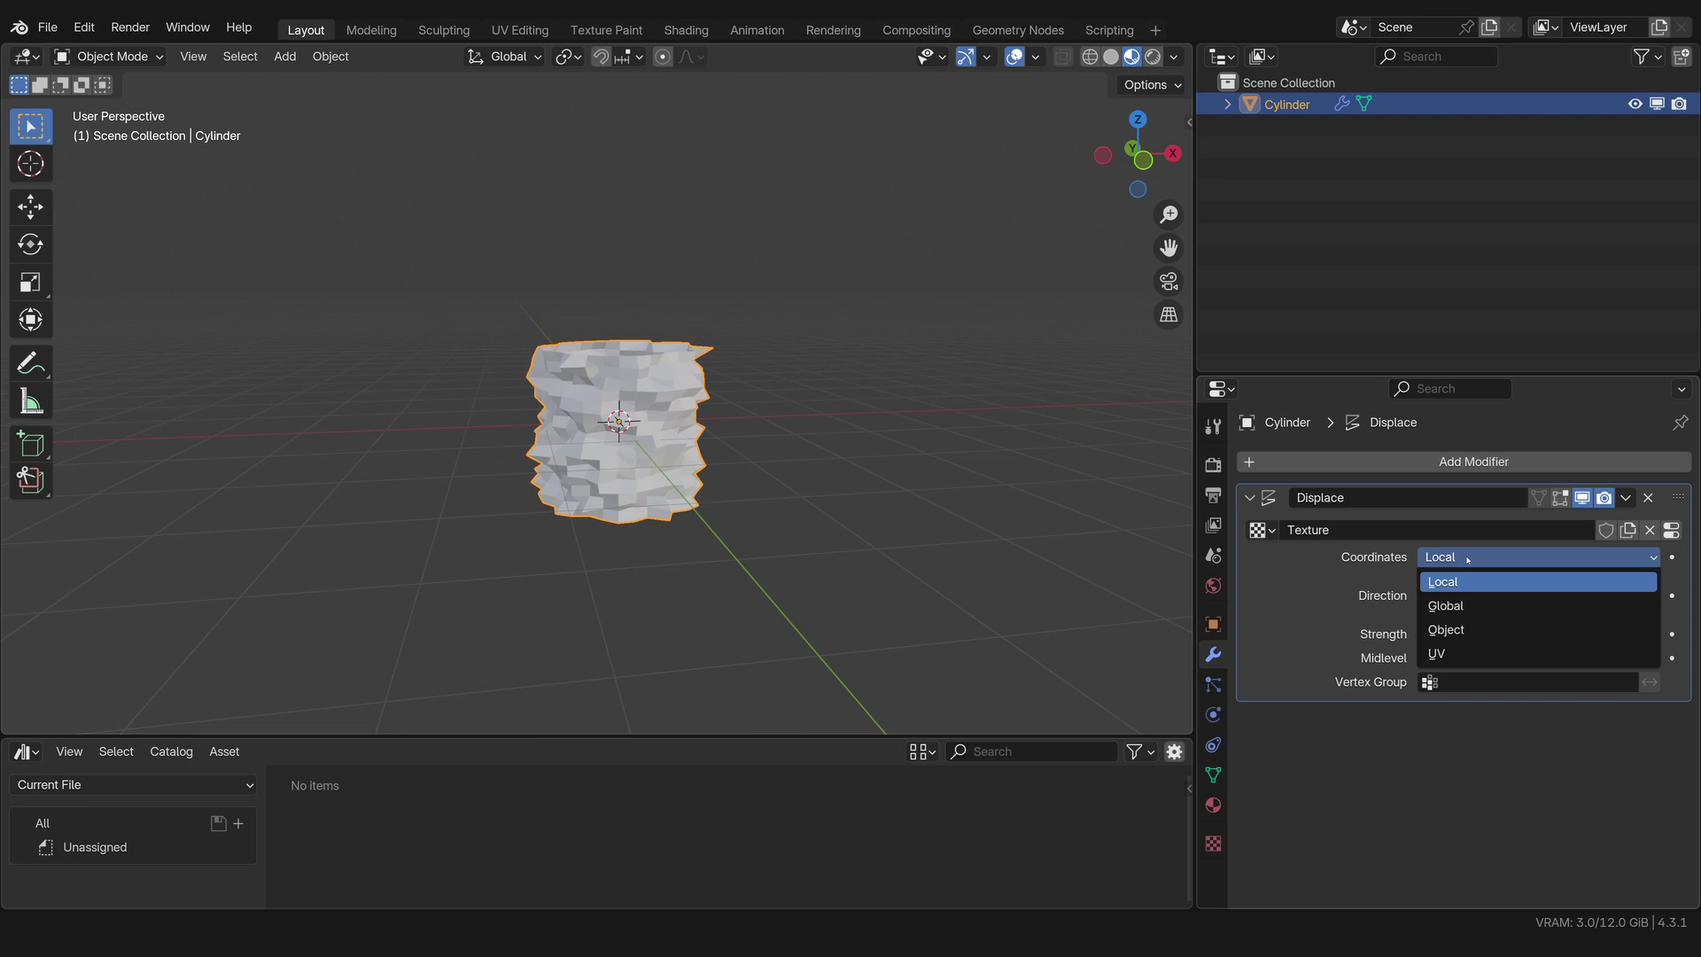
left_click(1457, 630)
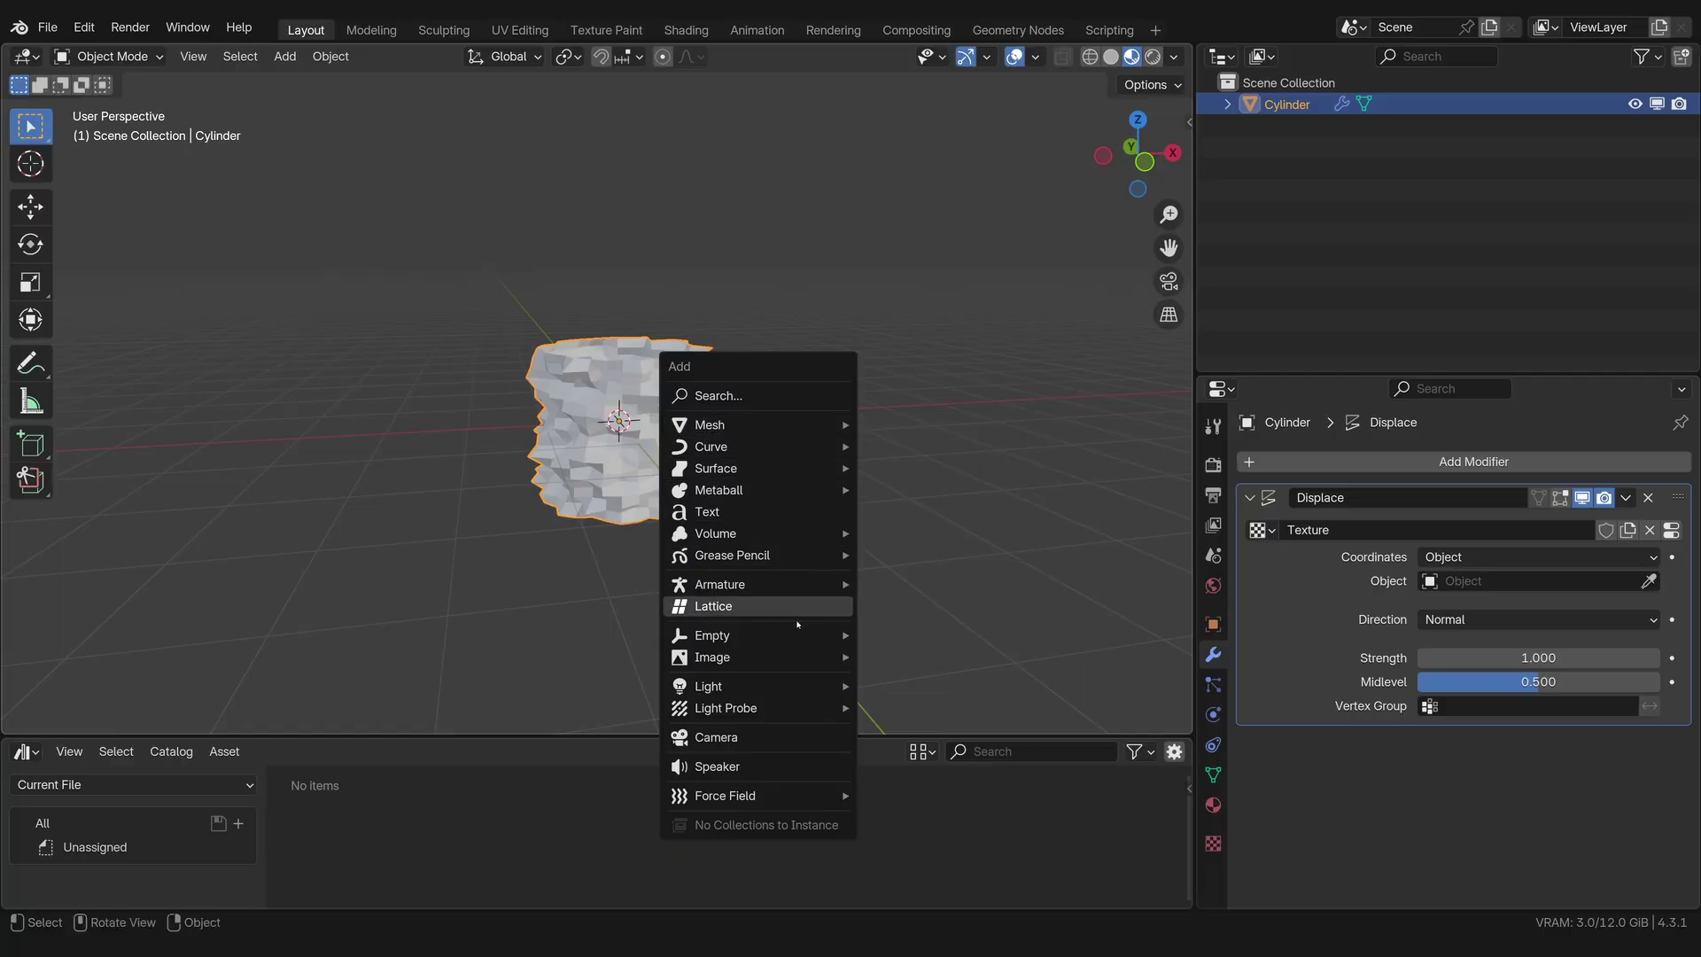
Step: Add a cube Empty, move it 4.225 m along X beside the cylinder, and reselect the cylinder
mouse_move(824, 636)
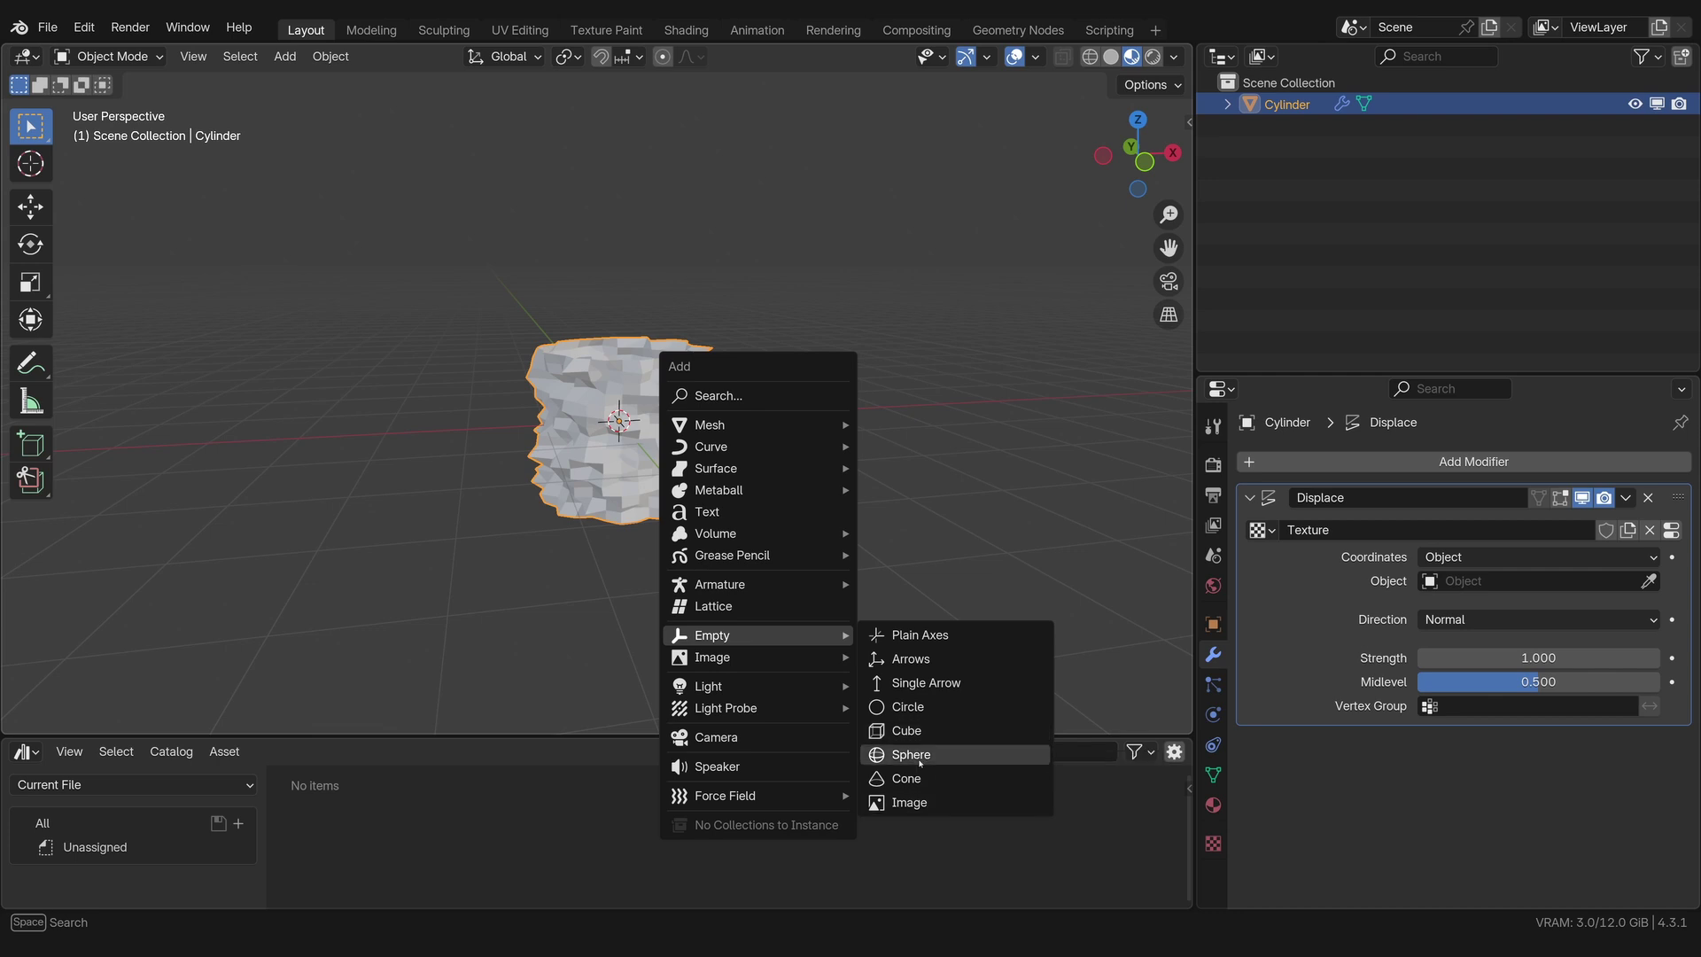
left_click(926, 730)
key("g")
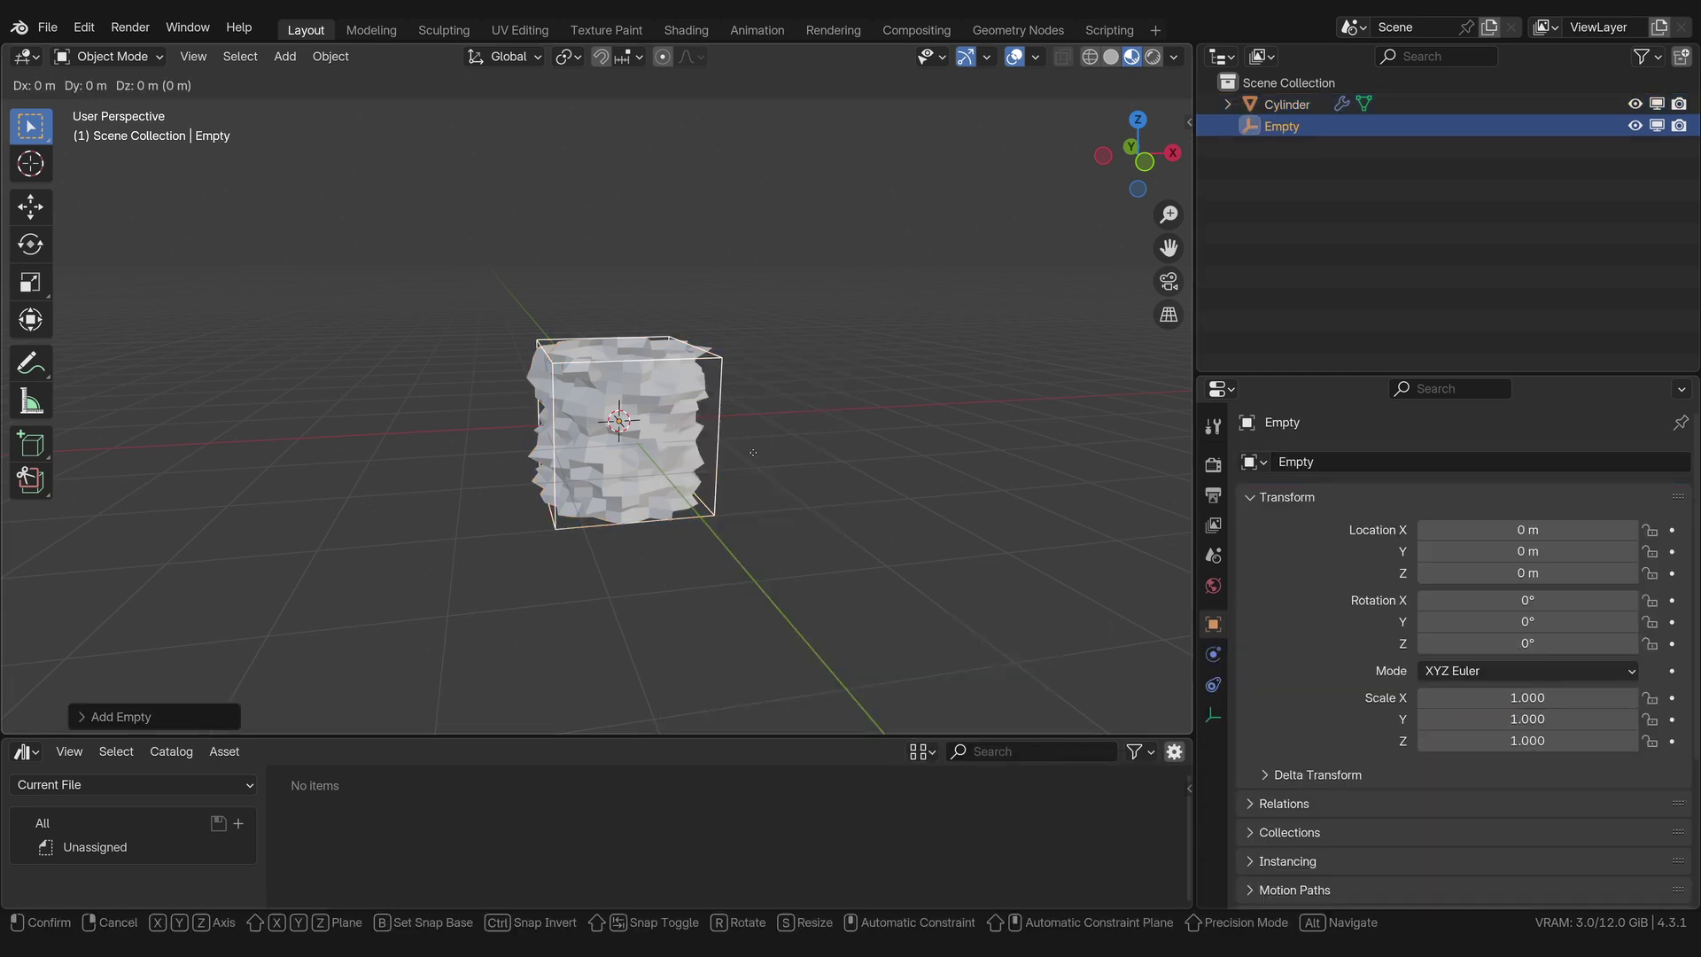
key("y")
key("x")
left_click(1042, 443)
middle_click_drag(1042, 443, 567, 438)
left_click(557, 438)
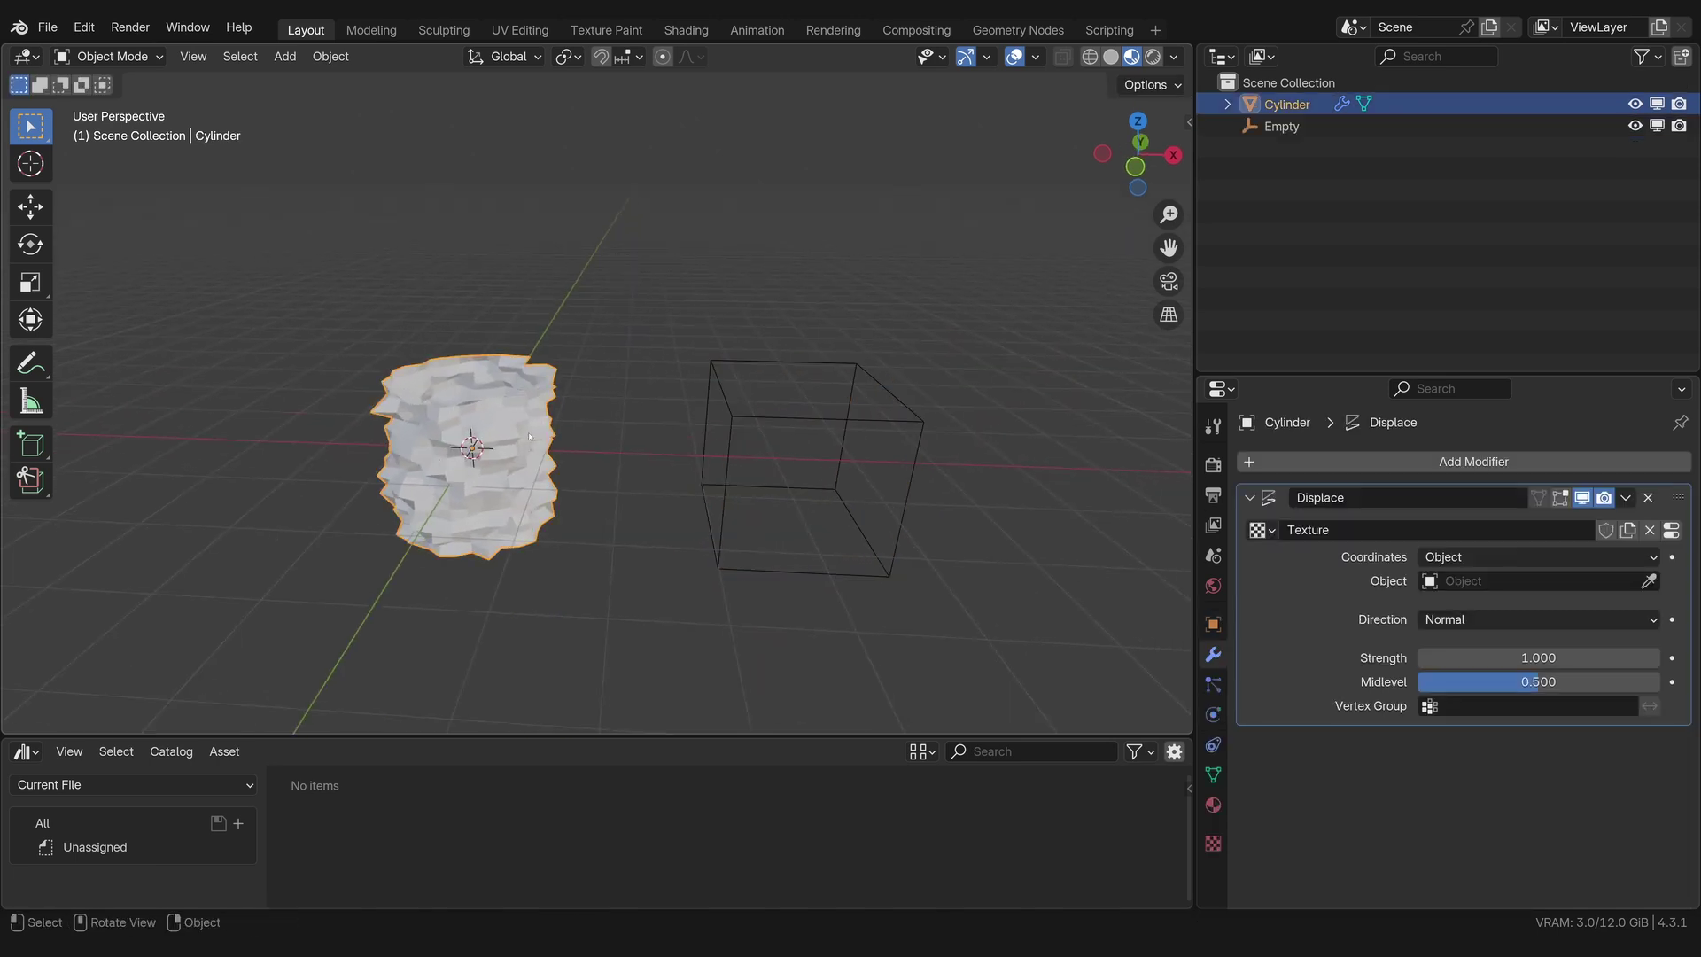
Step: Pick the Empty with the eyedropper as the Displace modifier's coordinate object
left_click(1650, 581)
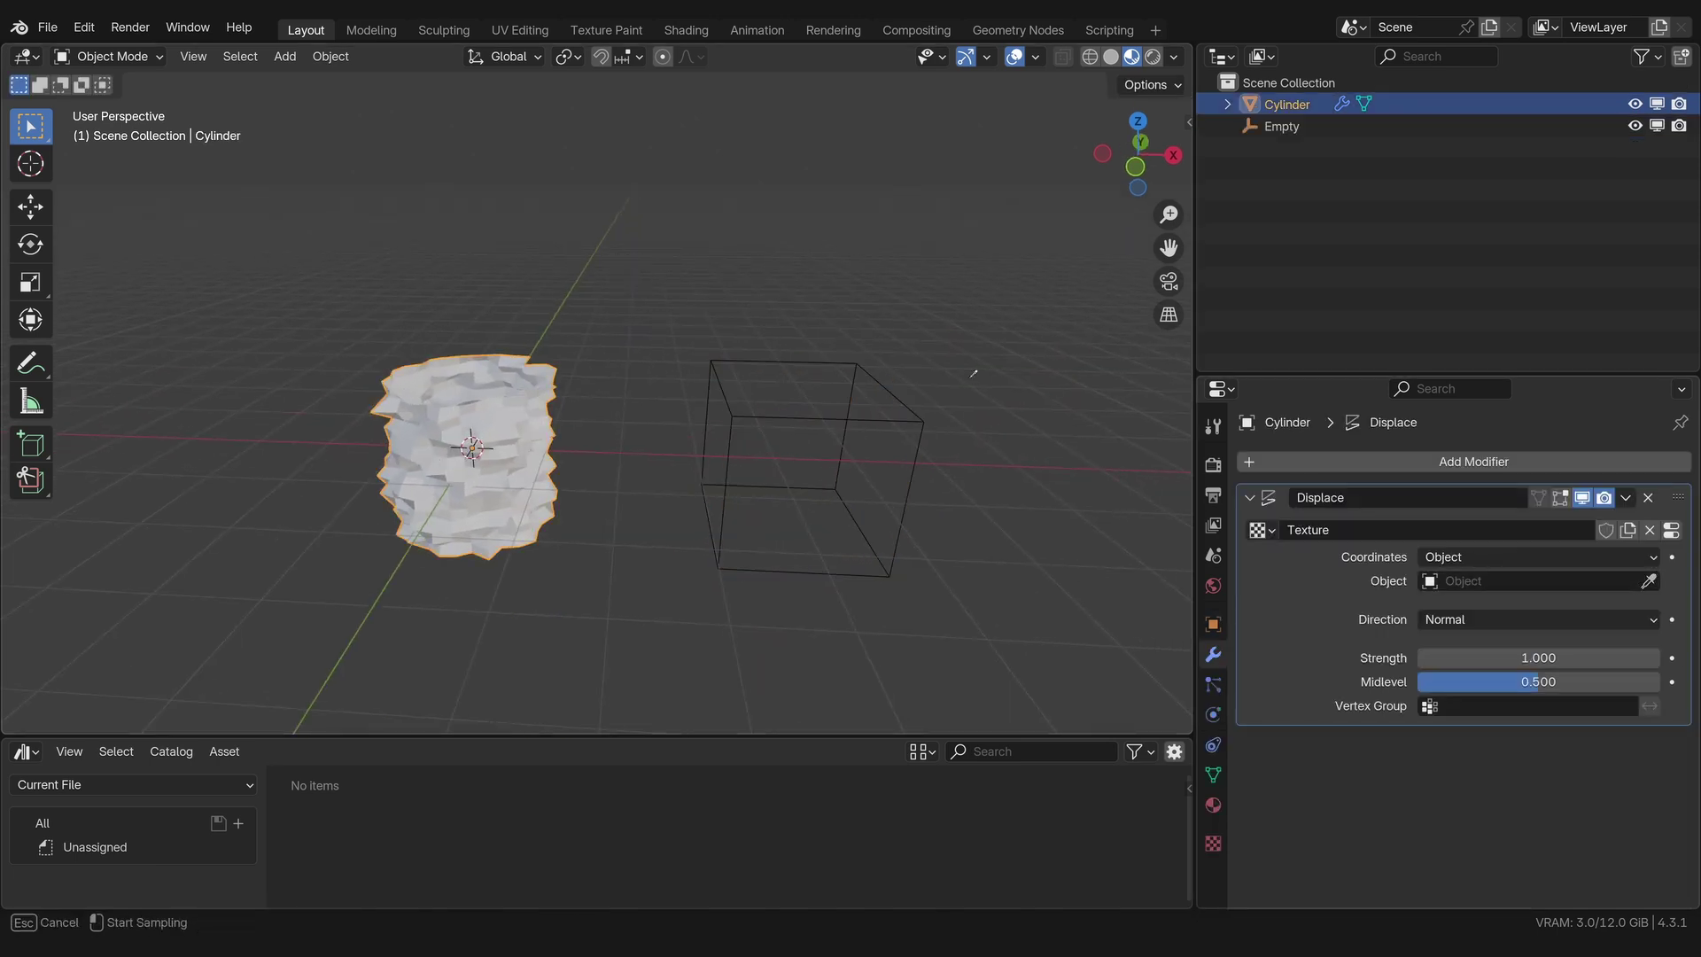
left_click(923, 419)
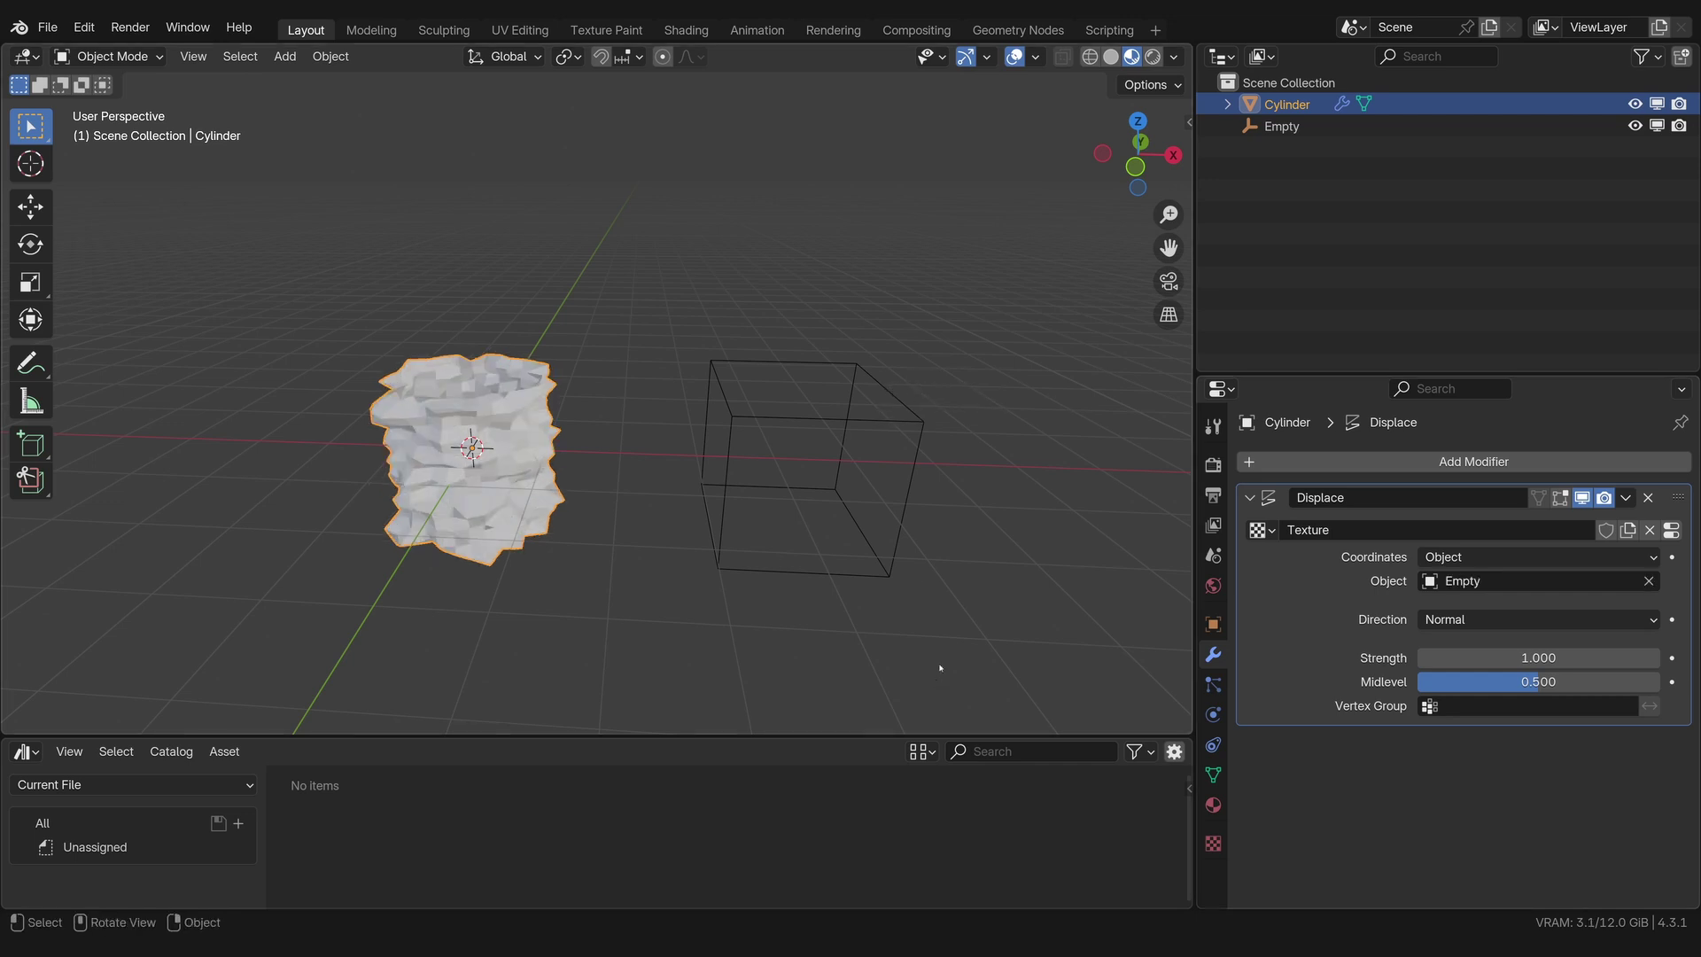
left_click(872, 428)
left_click(395, 431)
left_click(833, 425)
Step: Lower the Empty along Z and drag the cylinder's displacement strength to -0.340
key("g")
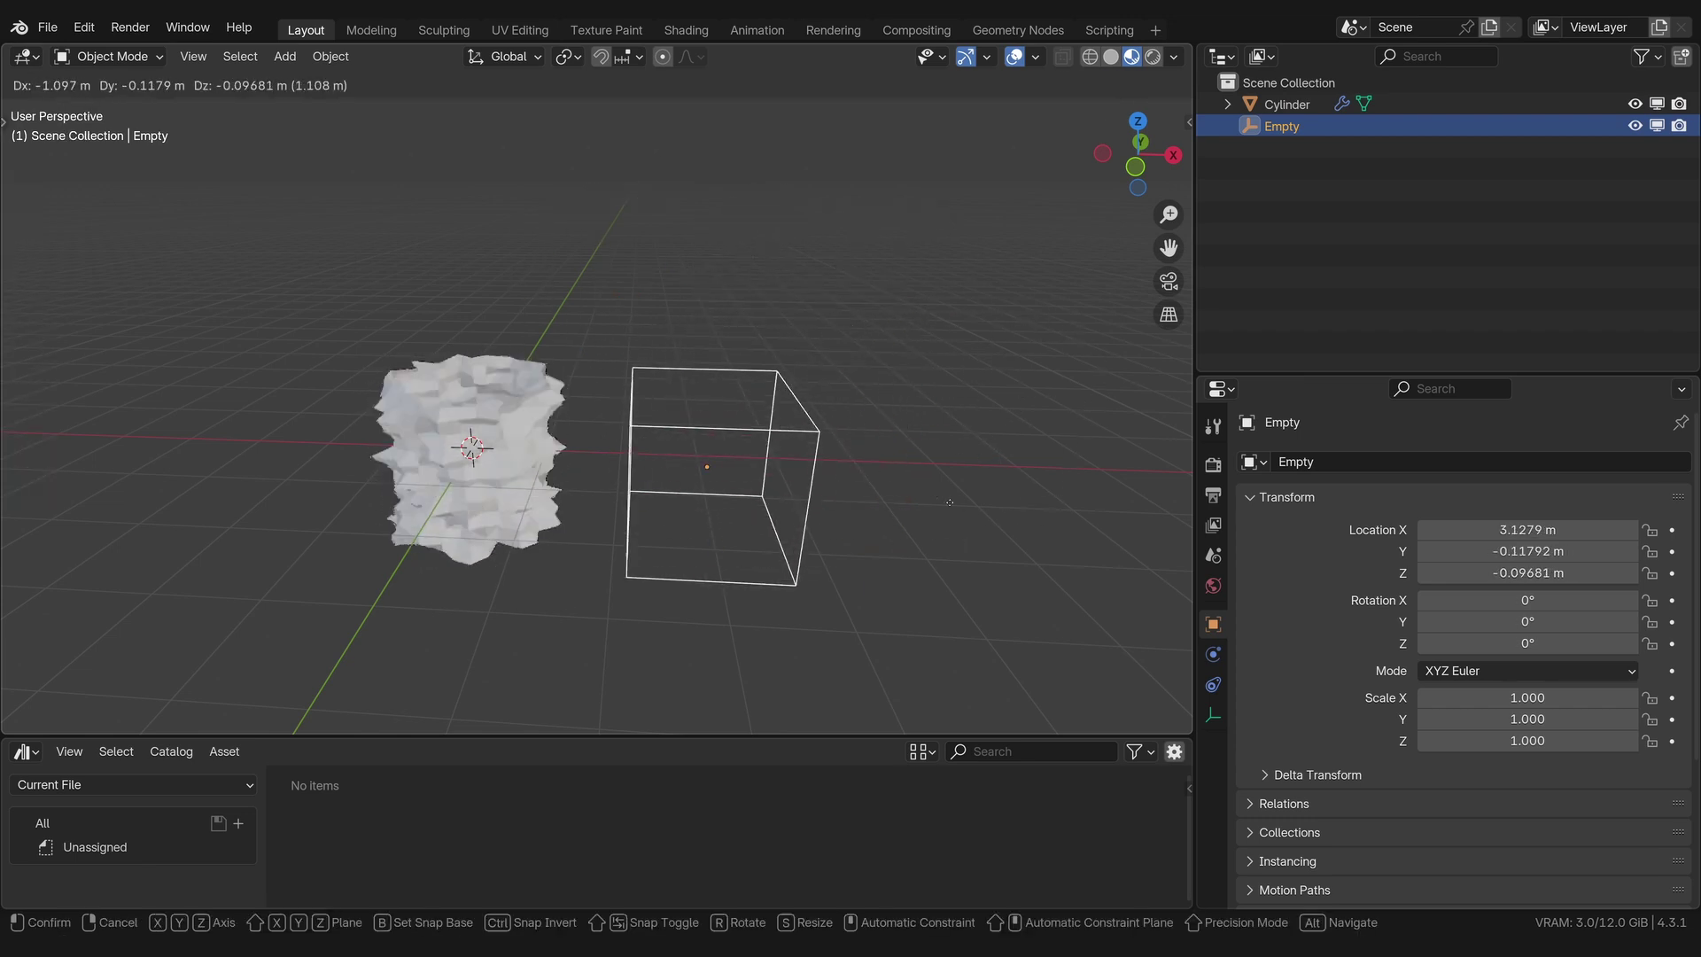
key("Escape")
key("g")
key("z")
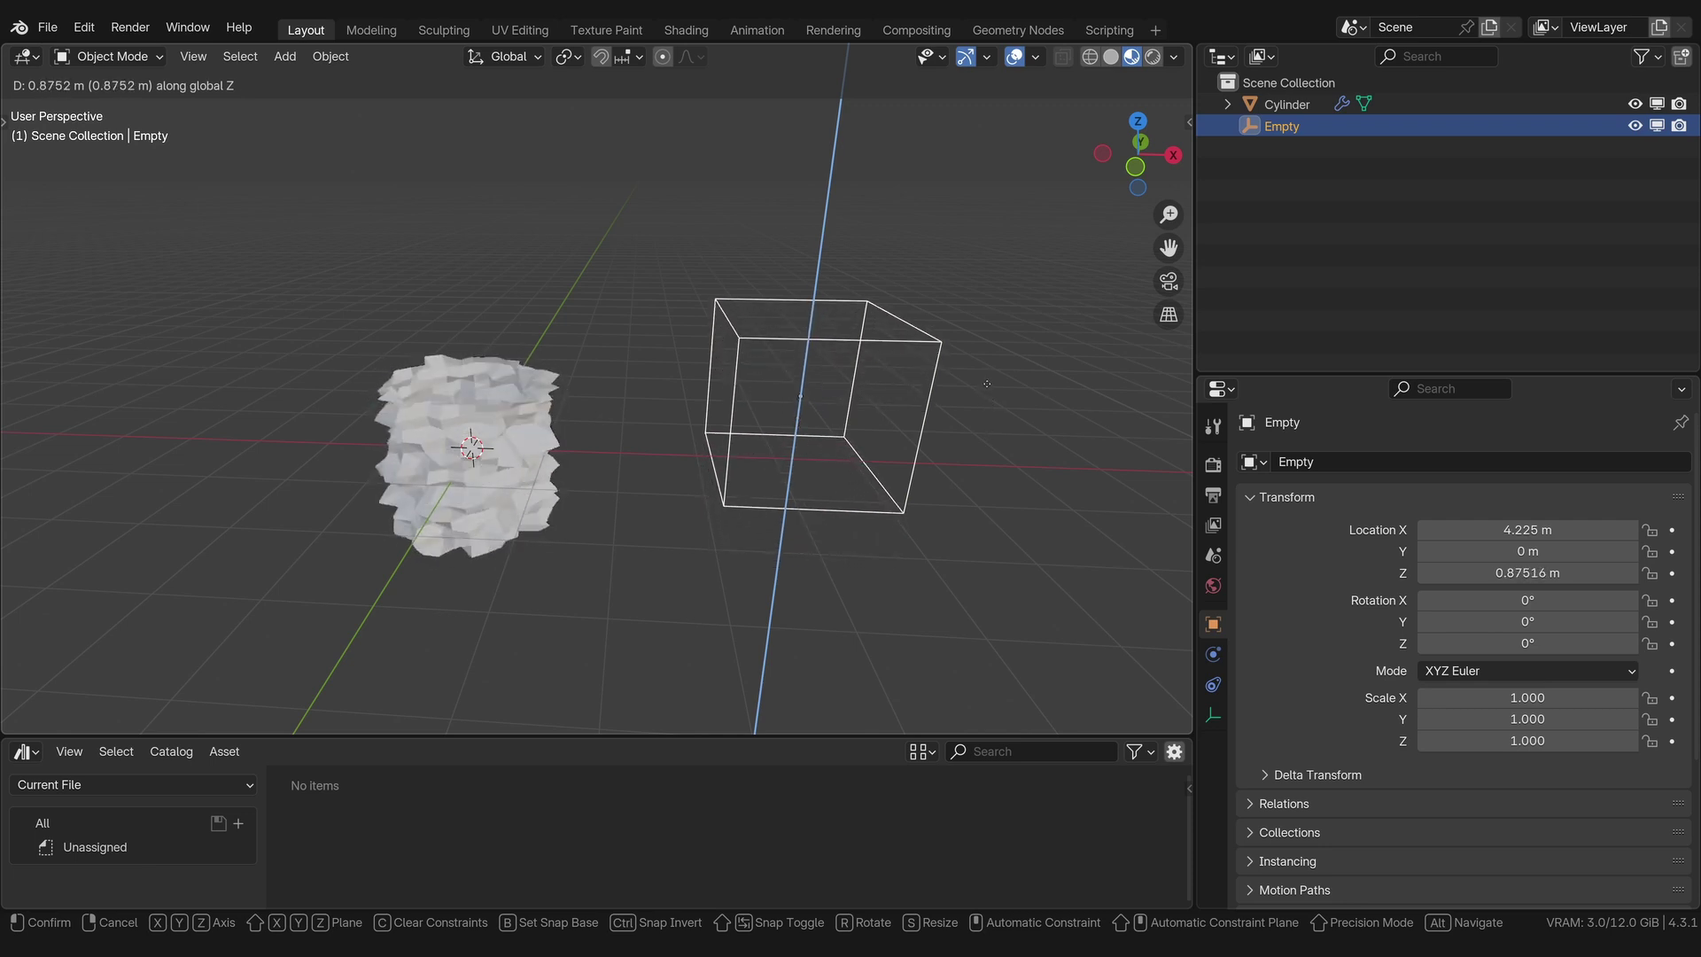
left_click(986, 439)
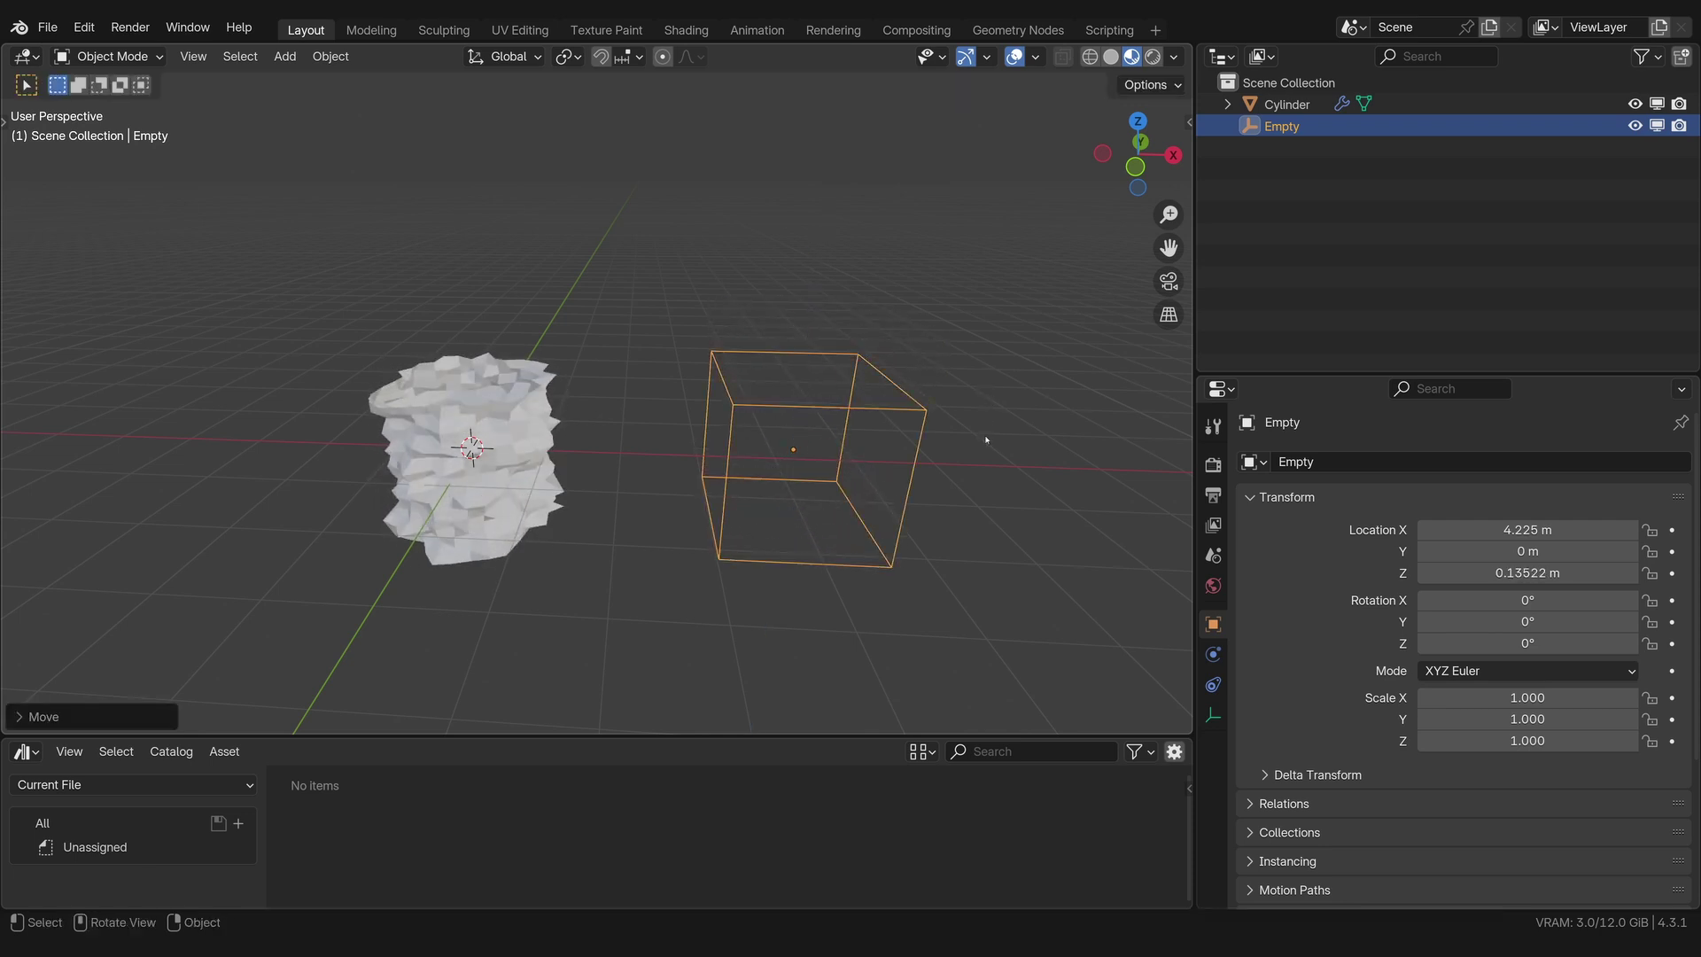
left_click(463, 431)
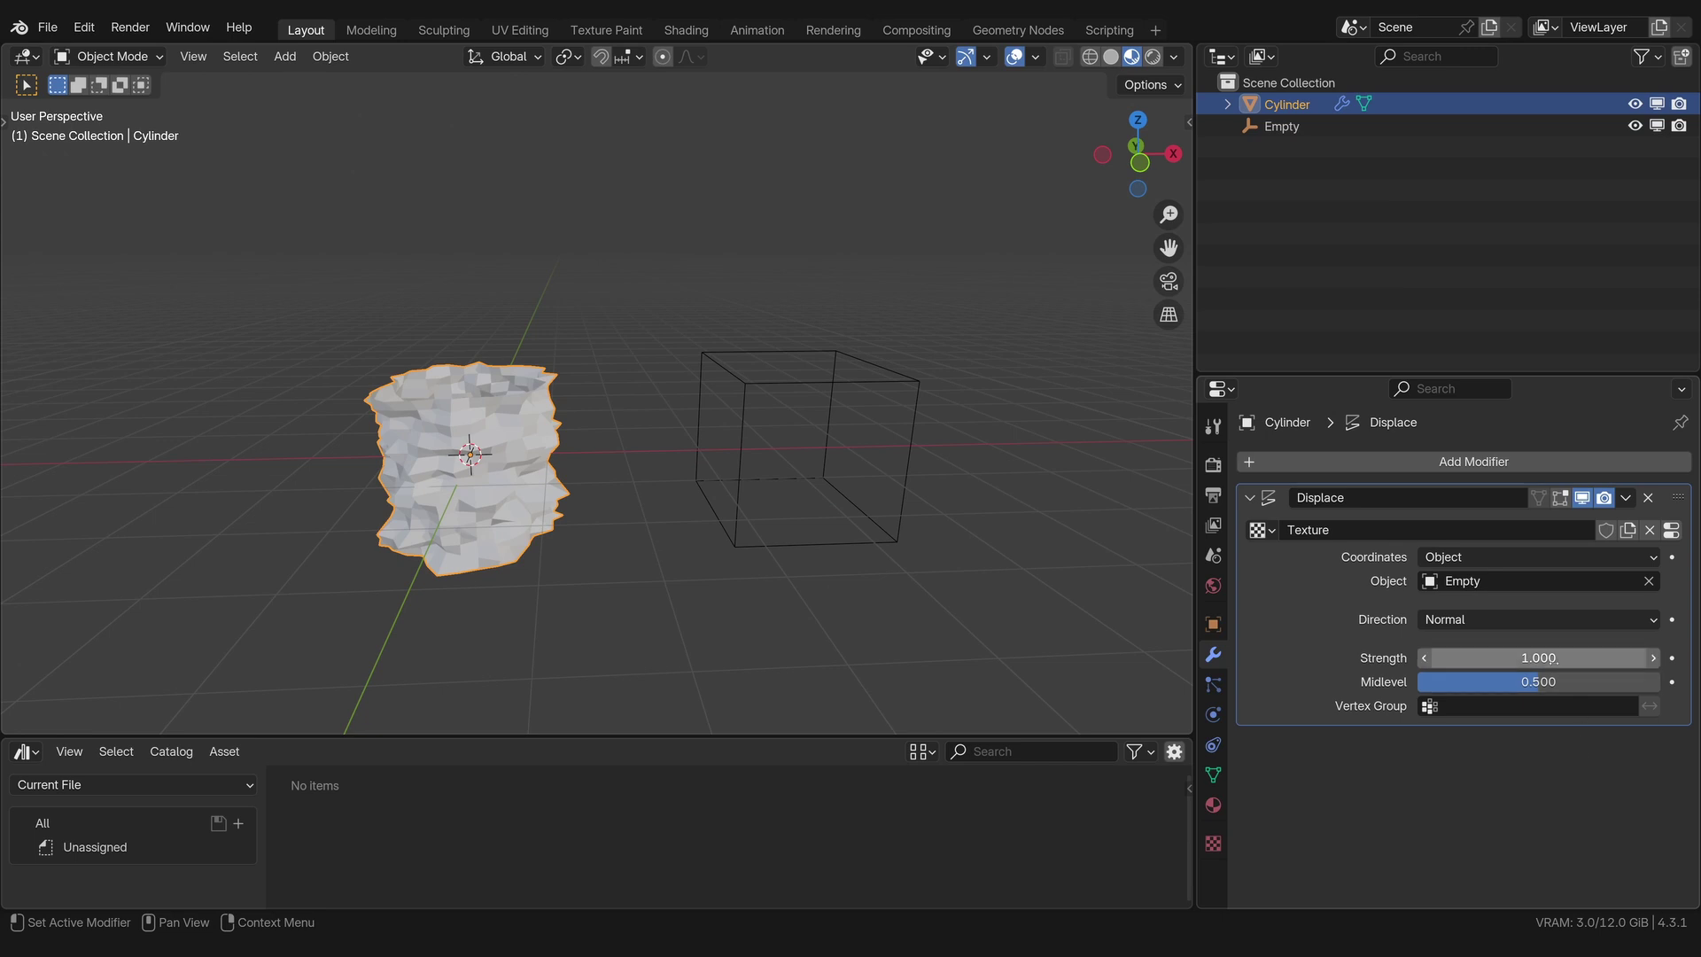
left_click_drag(1560, 657, 1439, 658)
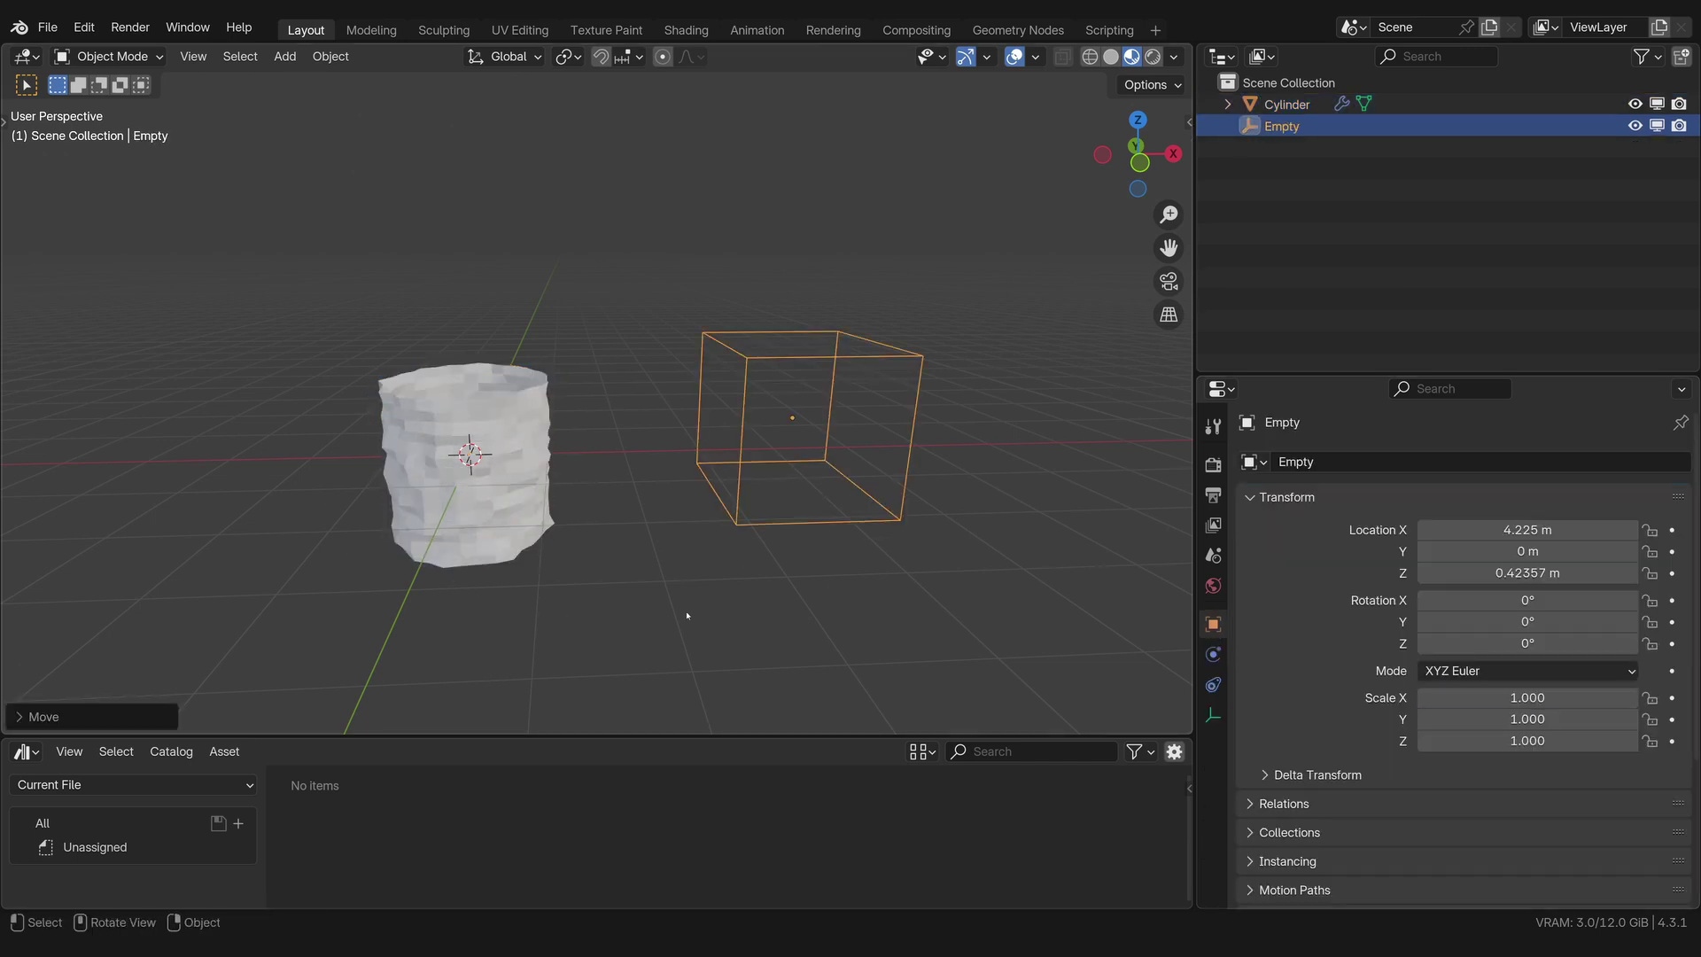
Step: Raise the Empty along Z and set the cylinder to Shade Smooth
key("g")
key("z")
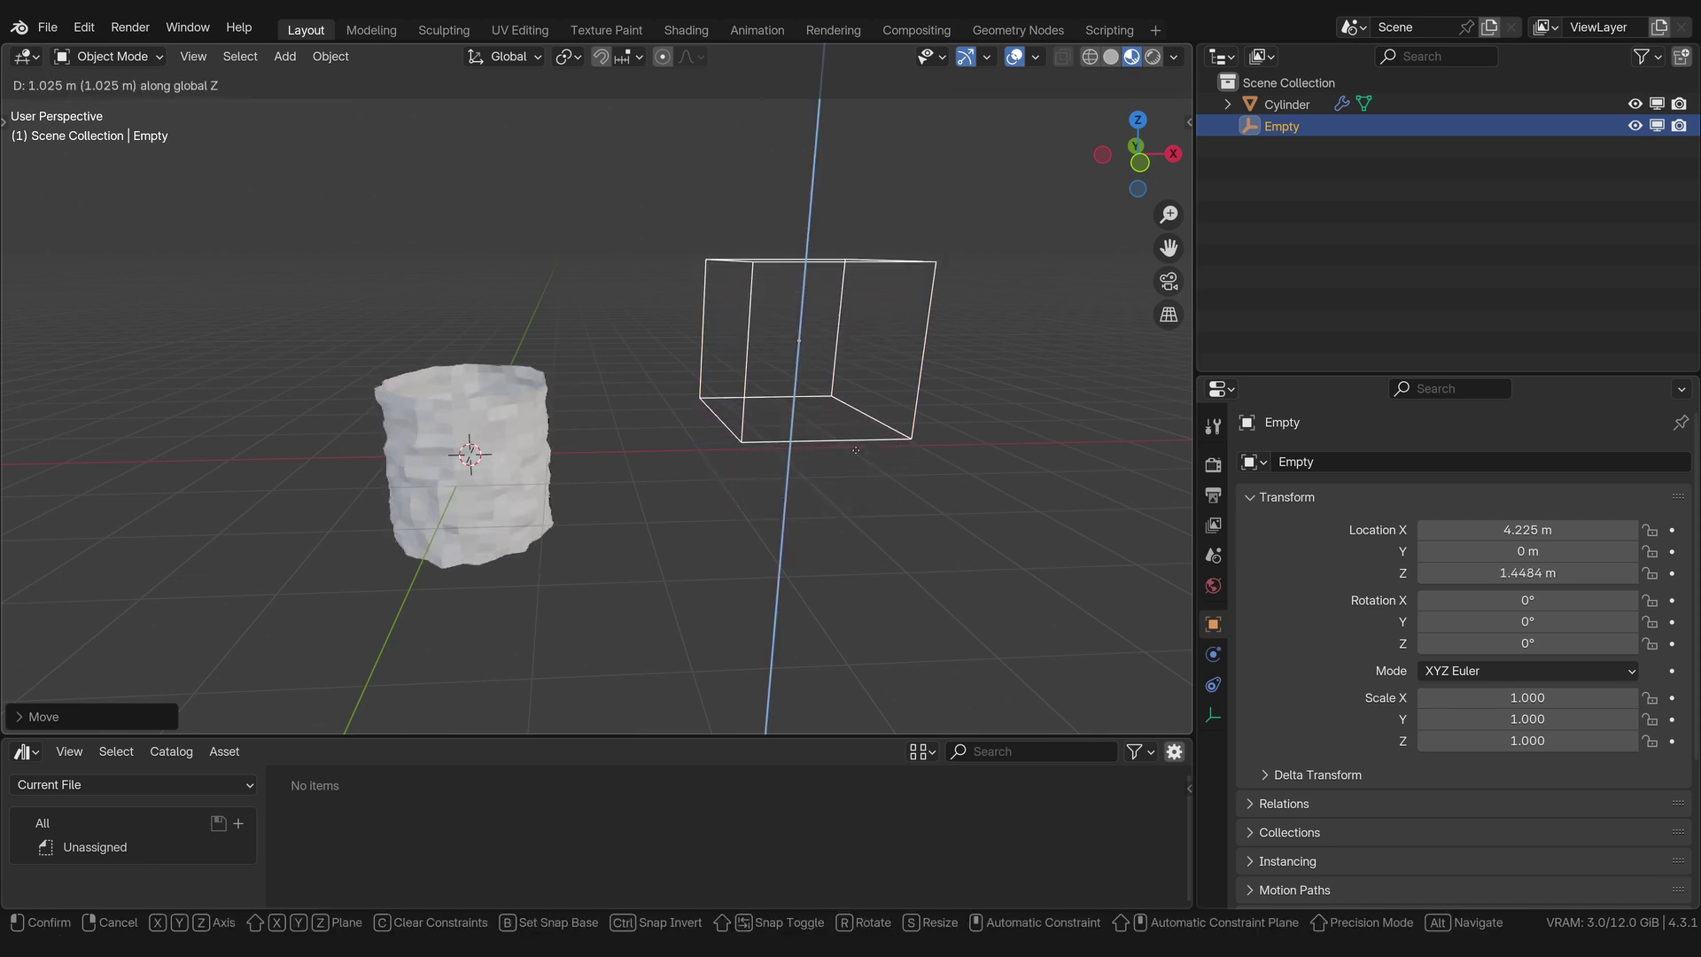
left_click(555, 493)
left_click(508, 471)
right_click(509, 471)
left_click(508, 493)
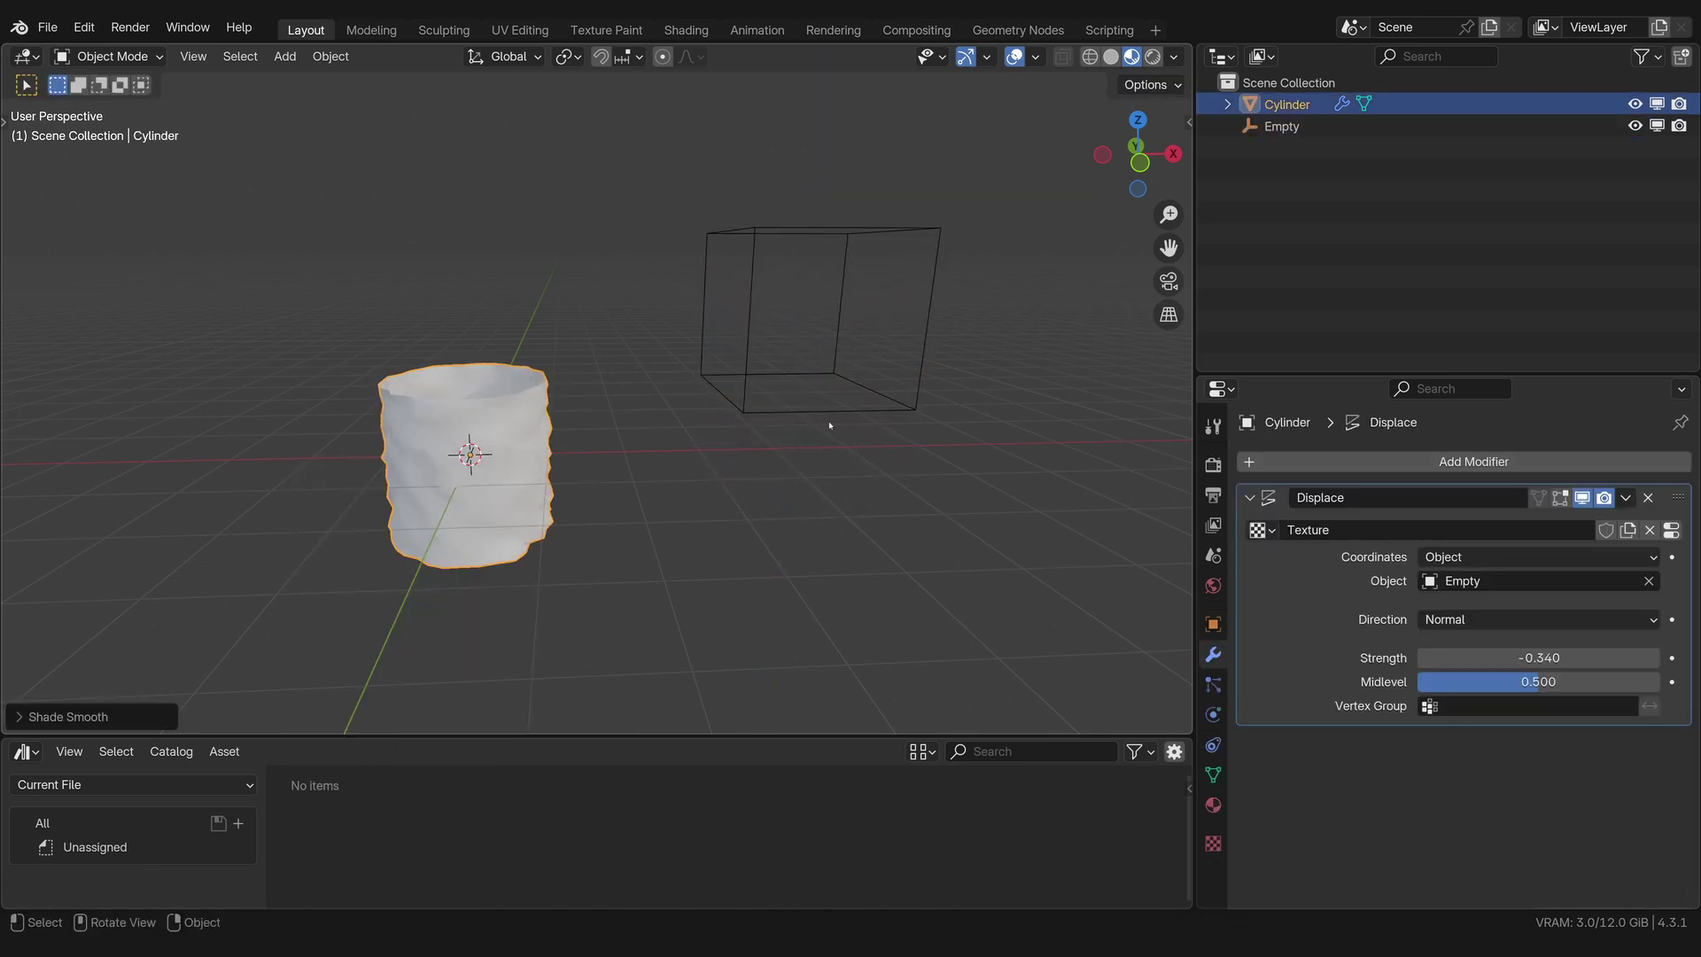
Step: Reselect the Empty and start another vertical move to lower it
left_click(854, 421)
middle_click_drag(853, 421, 995, 429)
key("g")
key("z")
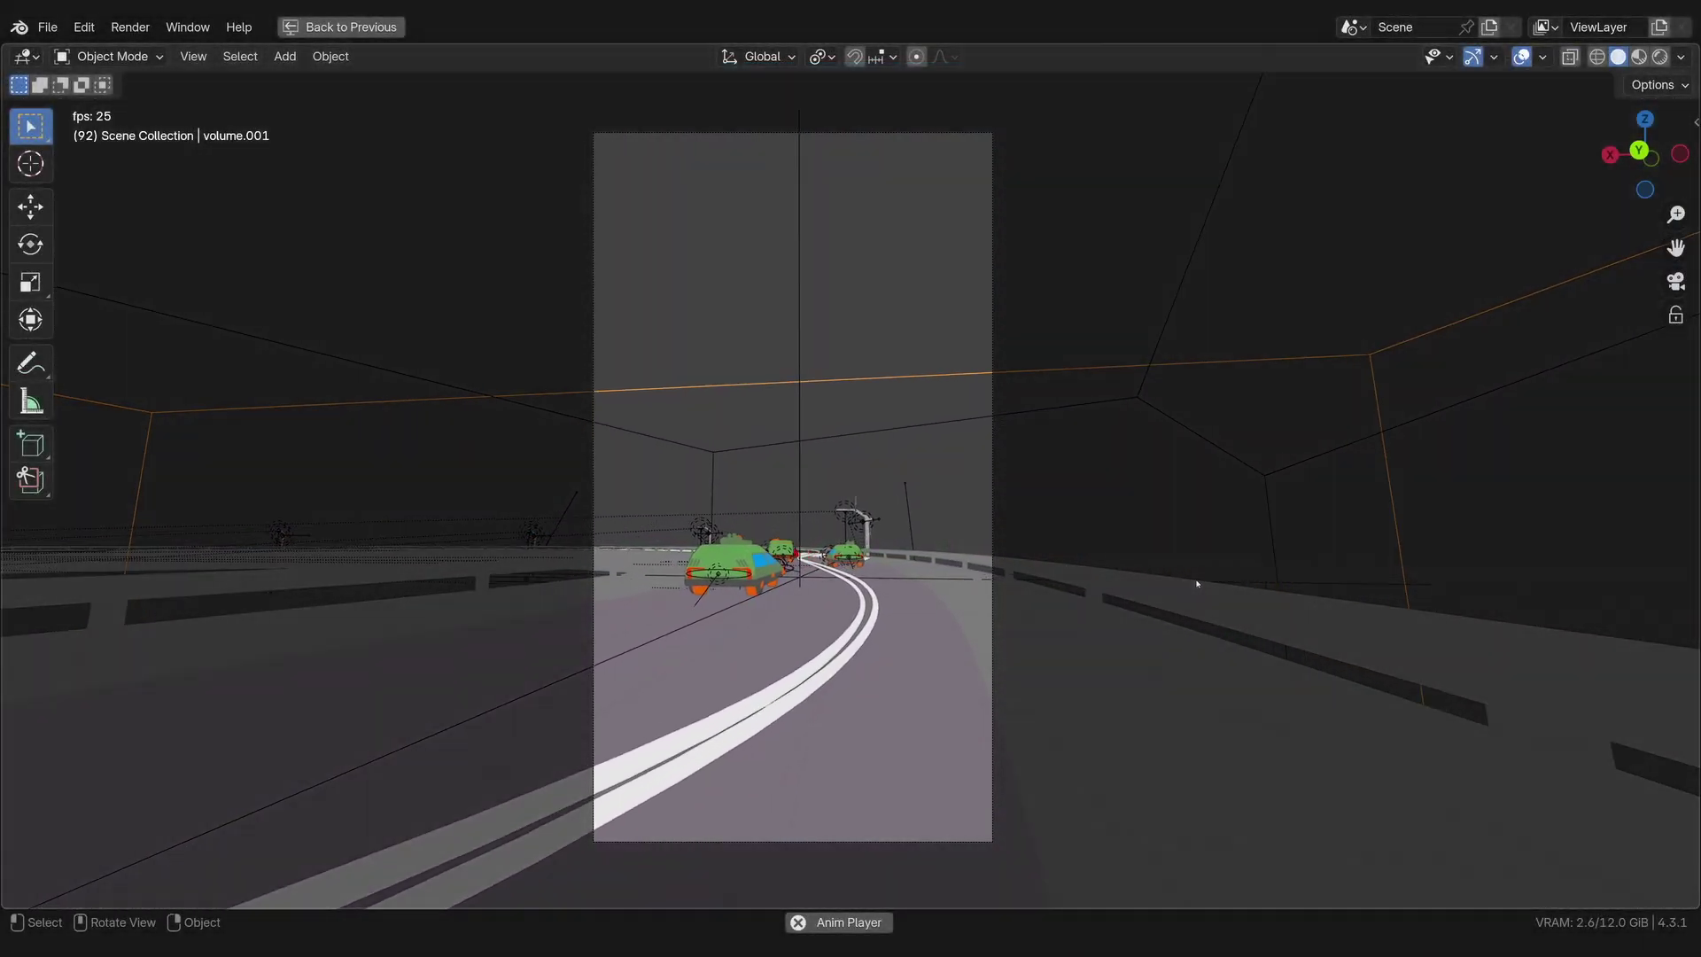
Step: Leave camera view for a perspective overview of the ring road and restore the full Layout workspace
key("KP_0")
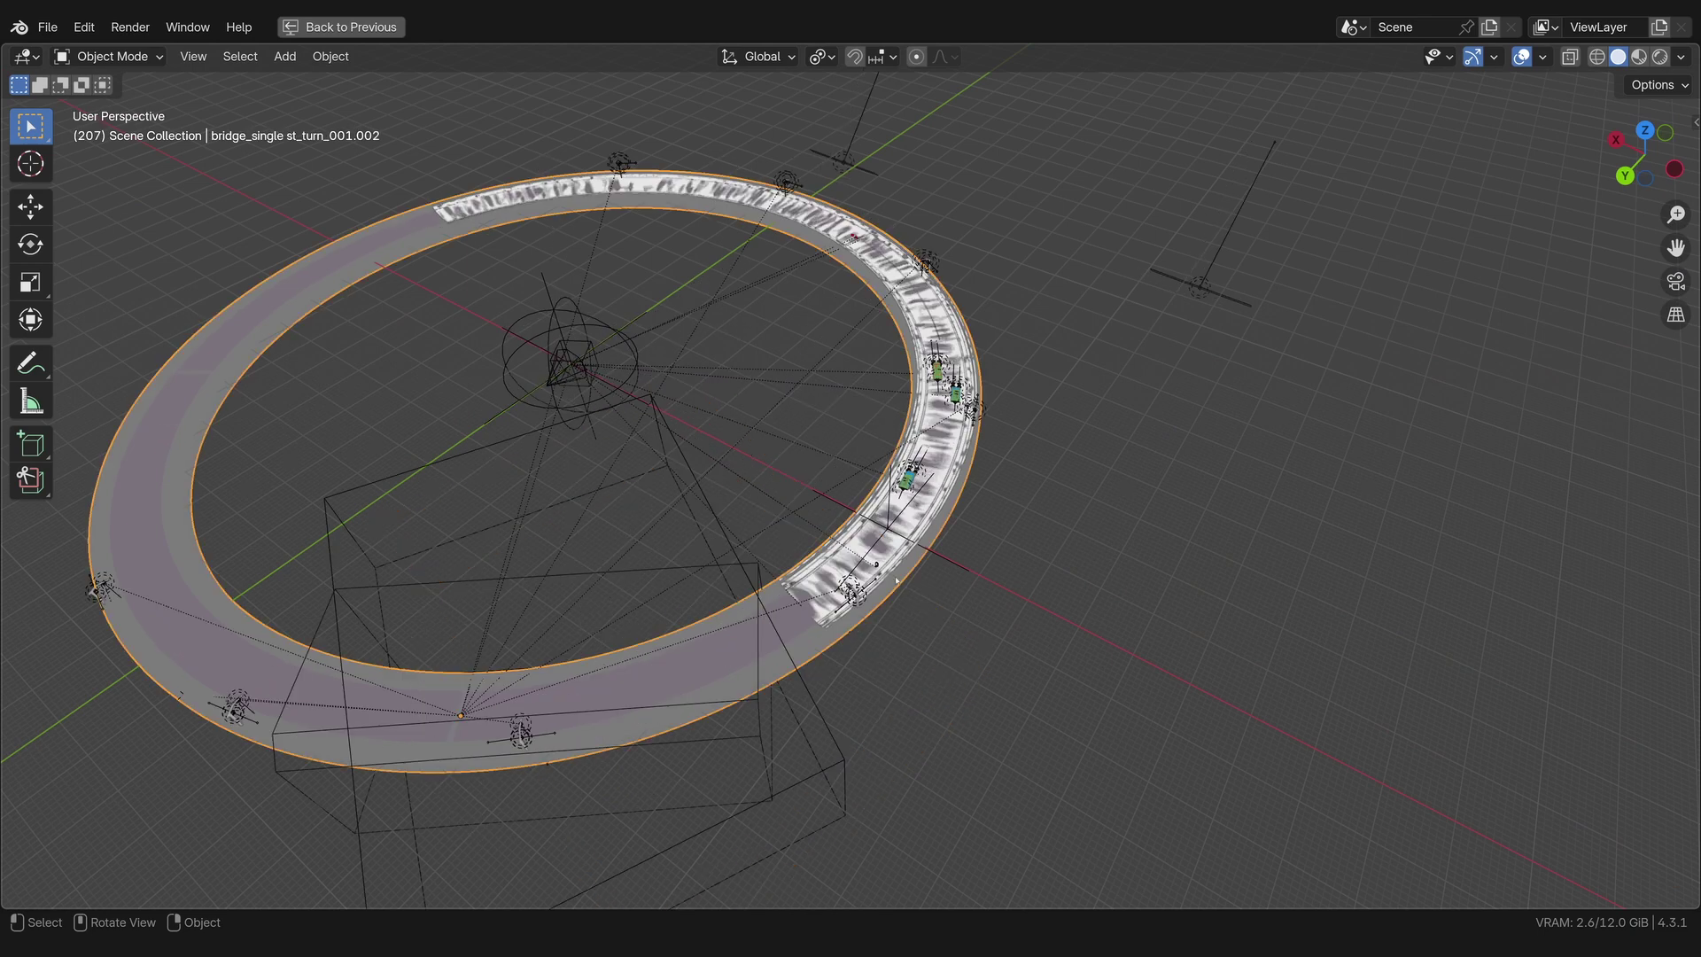
scroll(805, 465, "up", 2)
scroll(809, 466, "down", 5)
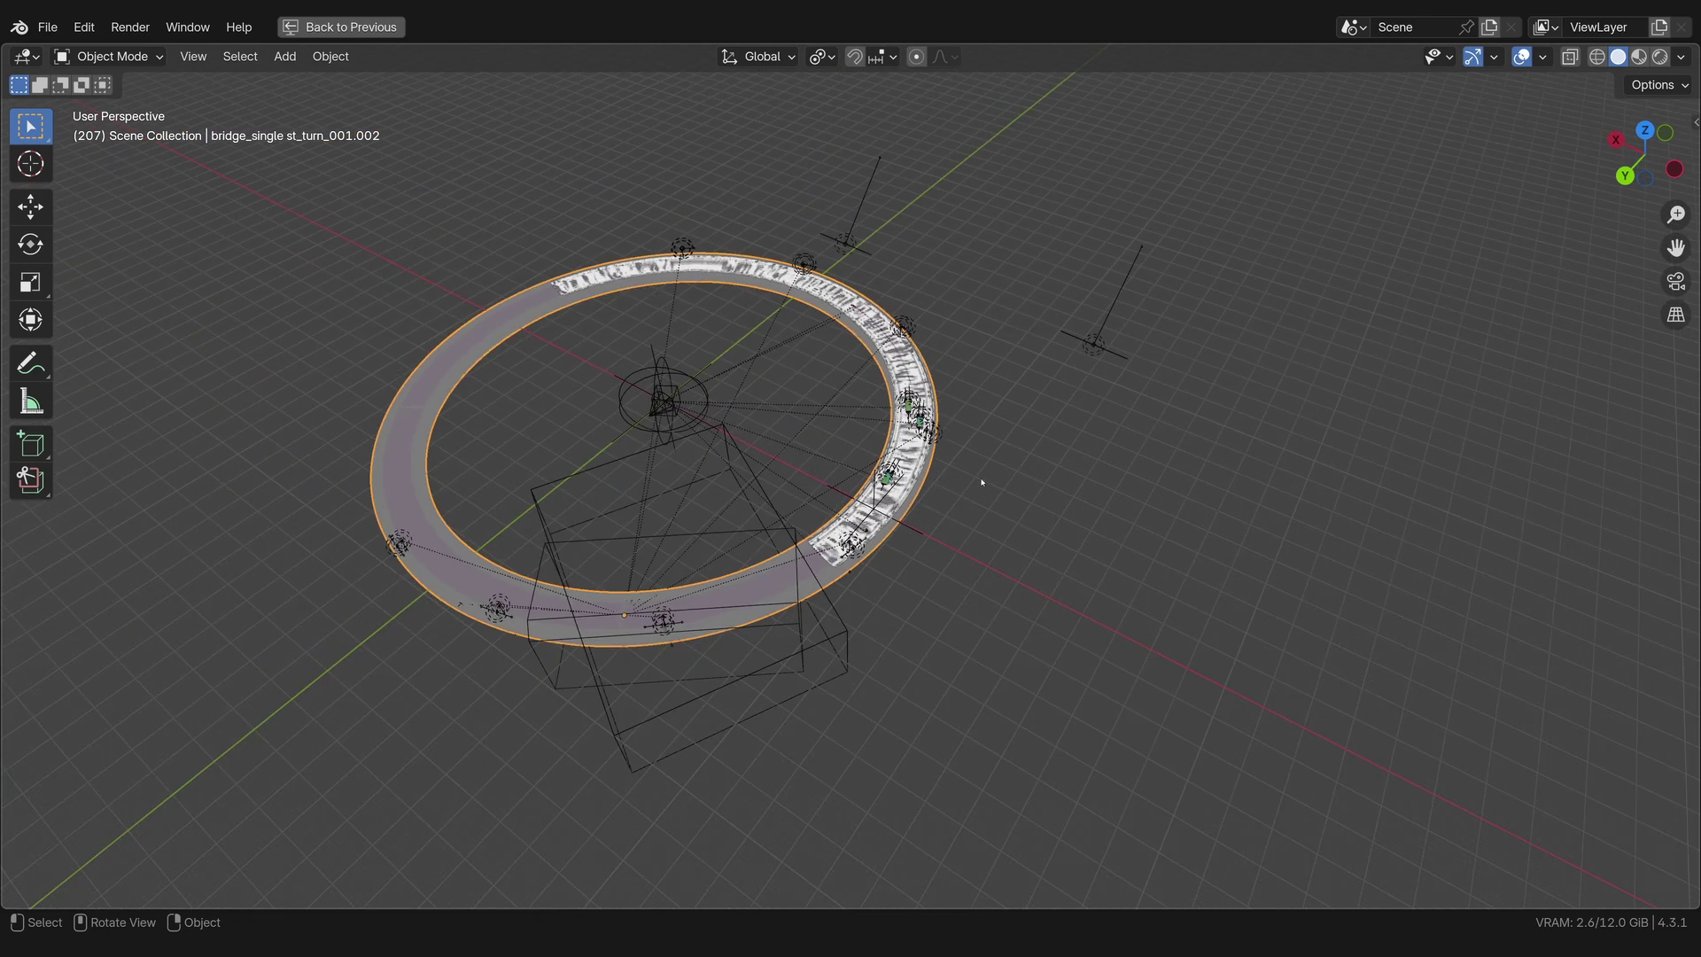
key("ctrl+space")
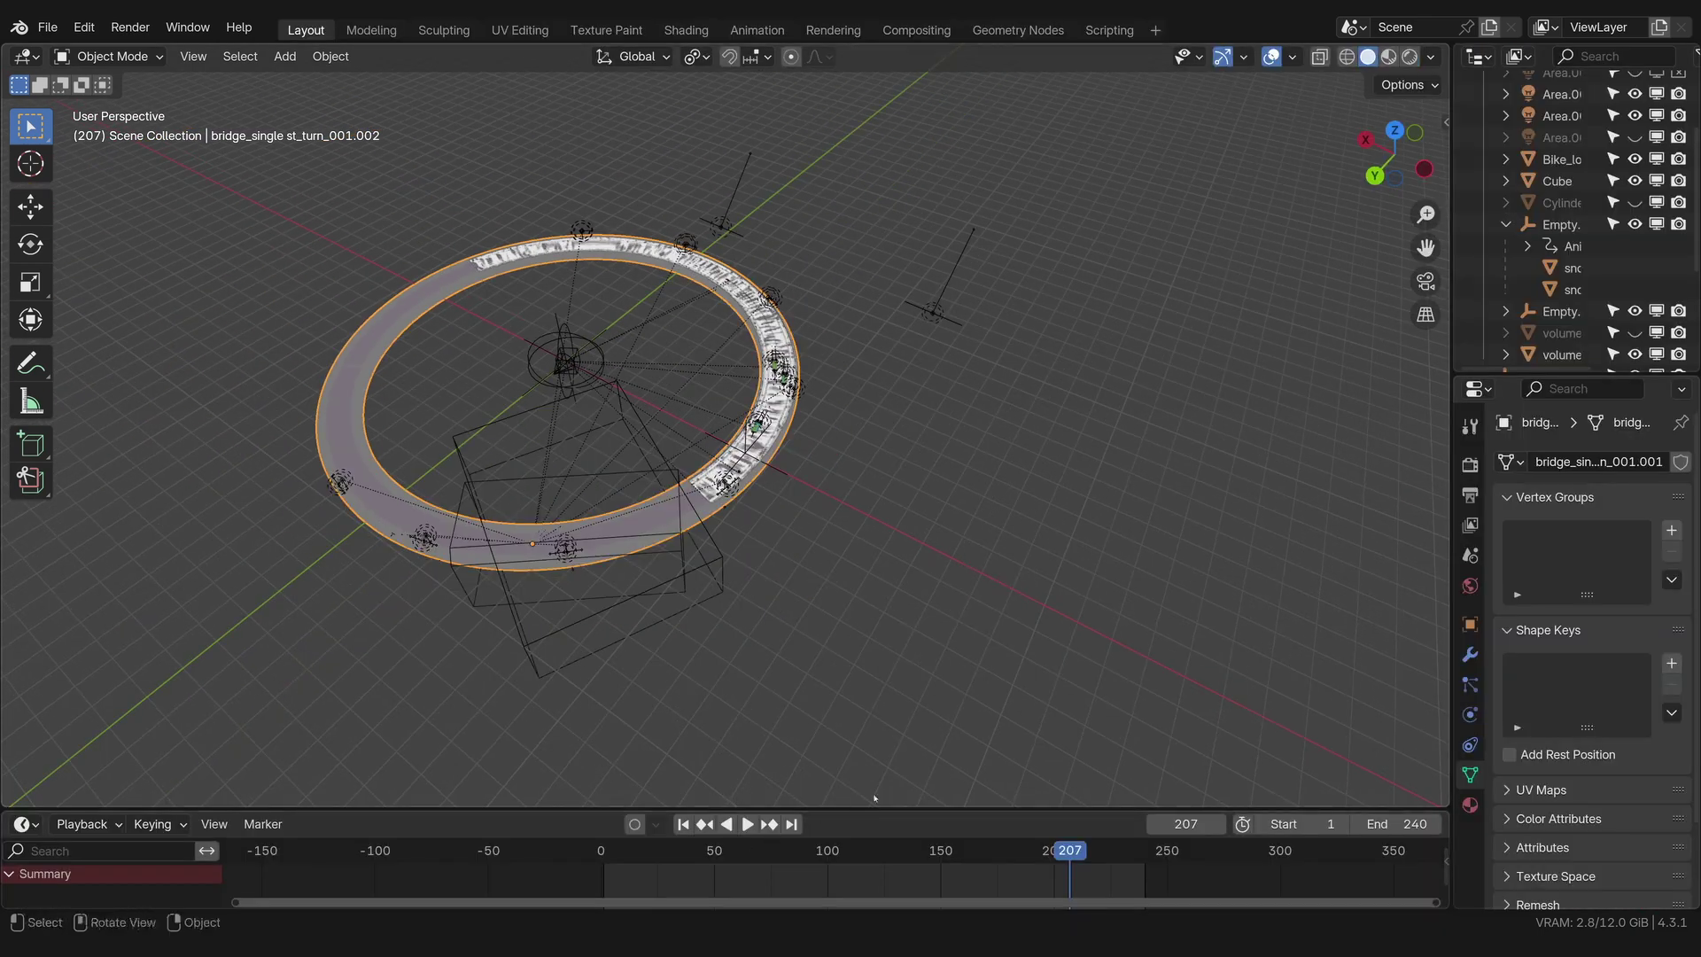
left_click_drag(877, 808, 992, 689)
scroll(673, 776, "up", 3)
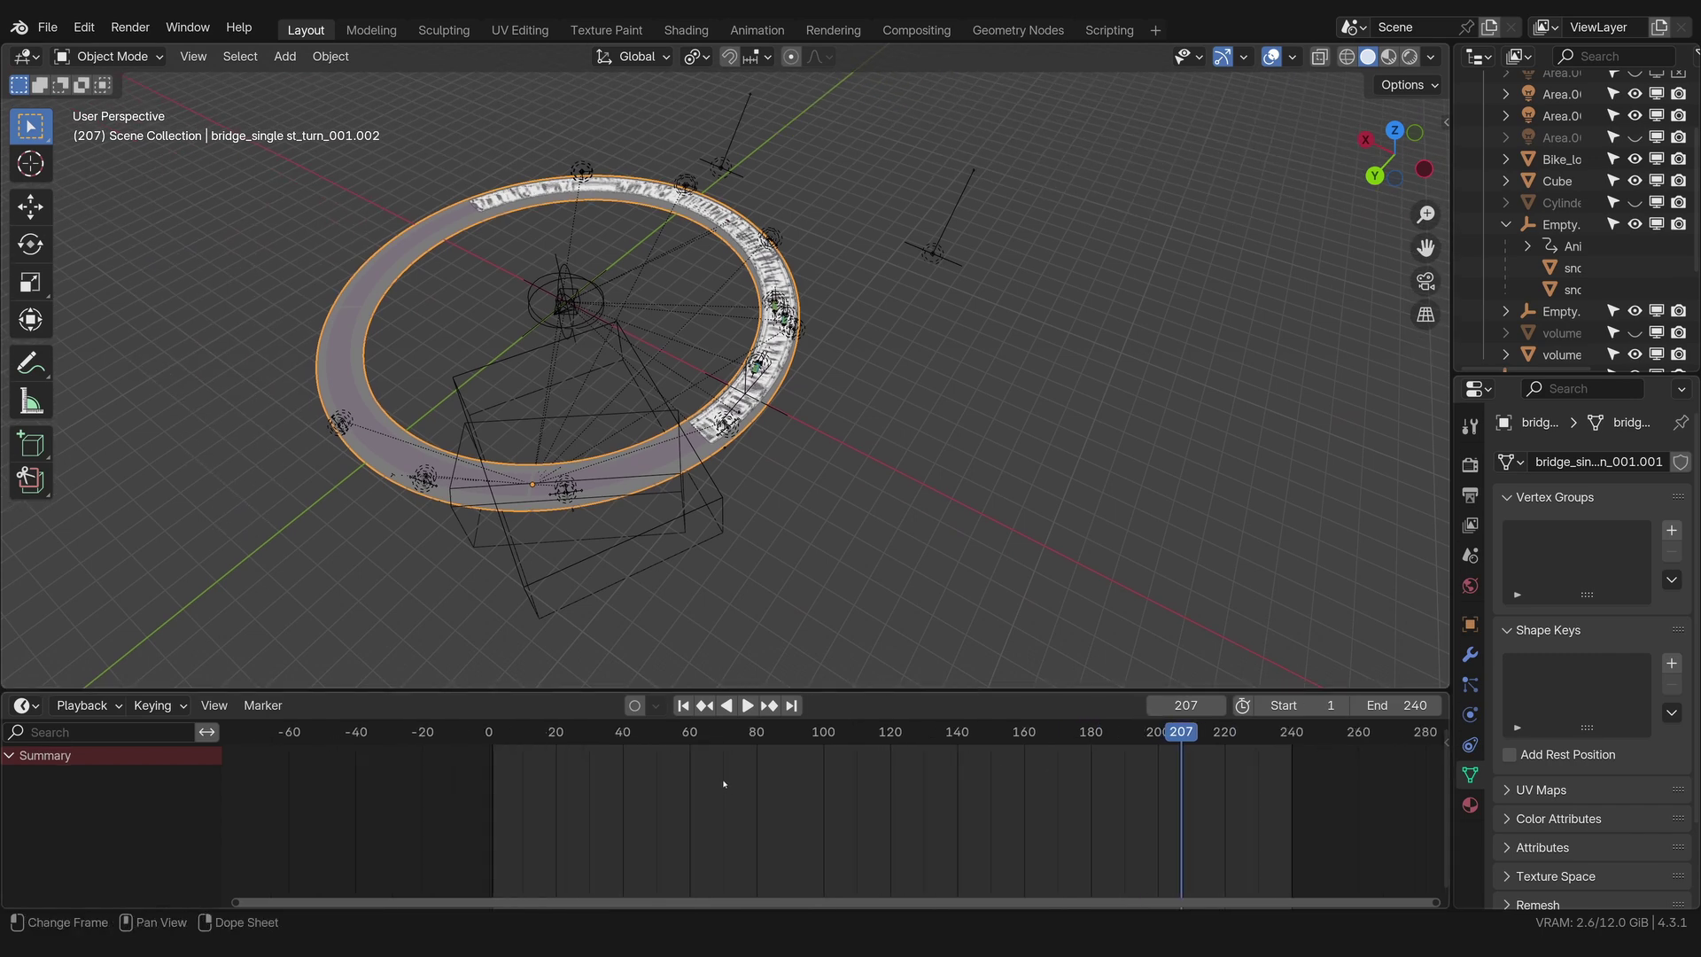
left_click(597, 321)
key("t")
scroll(703, 380, "up", 4)
middle_click_drag(678, 323, 1060, 551, "shift")
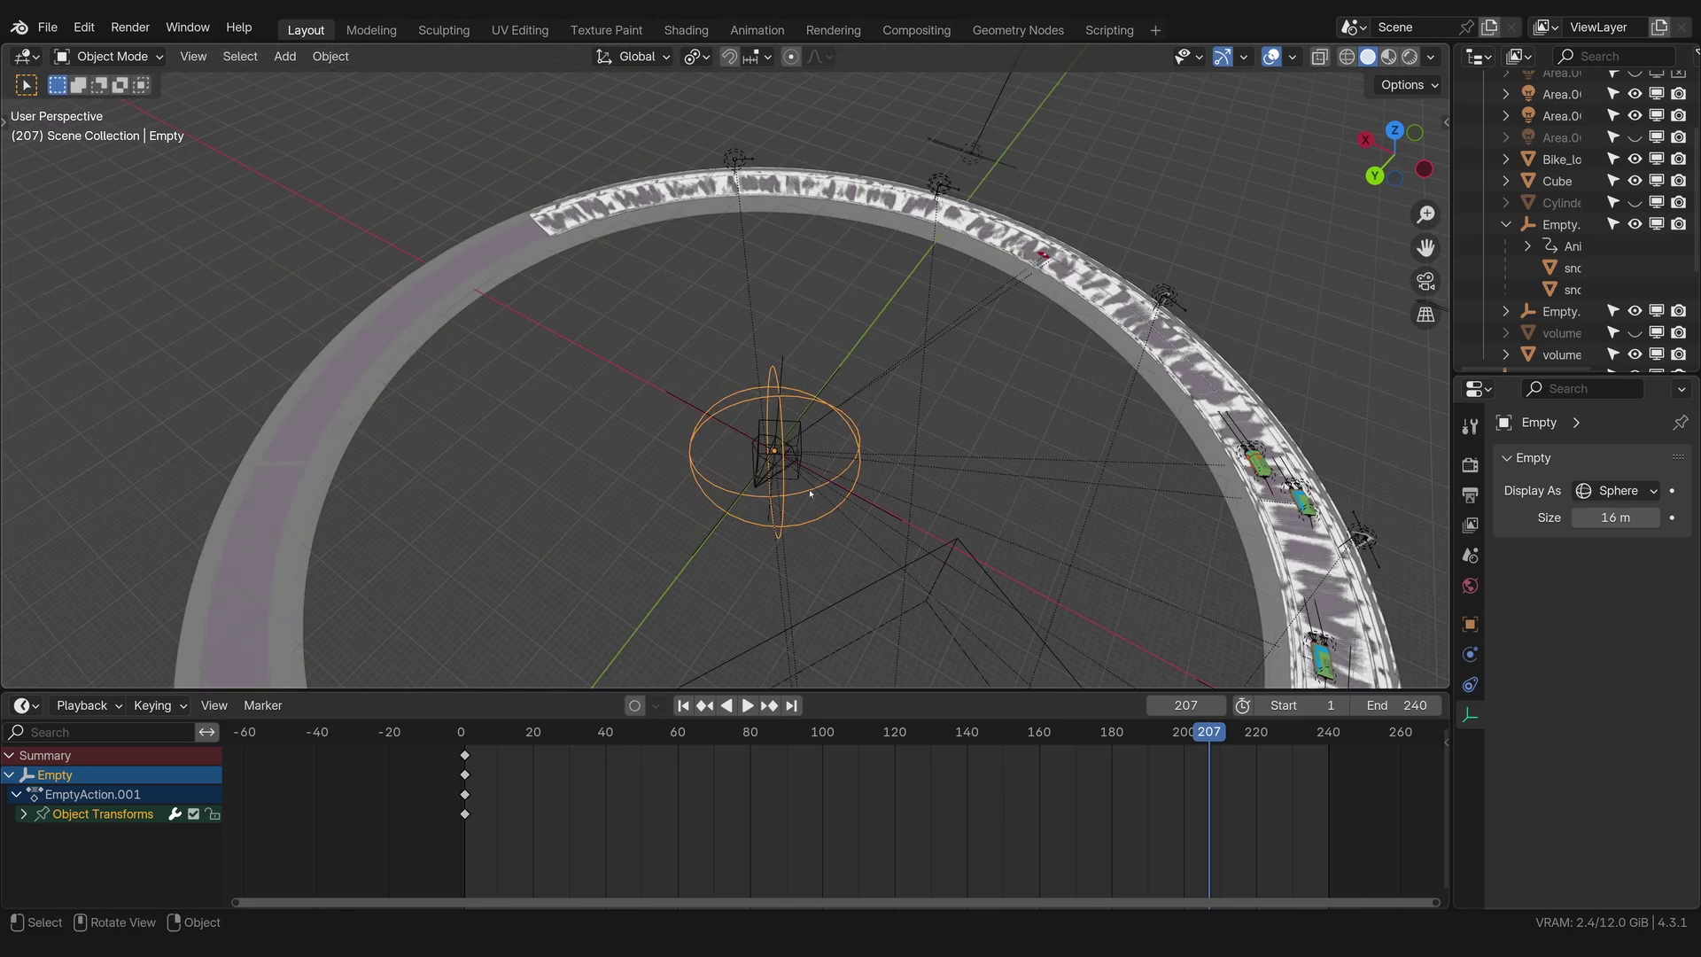
middle_click_drag(802, 483, 759, 441)
scroll(798, 452, "down", 4)
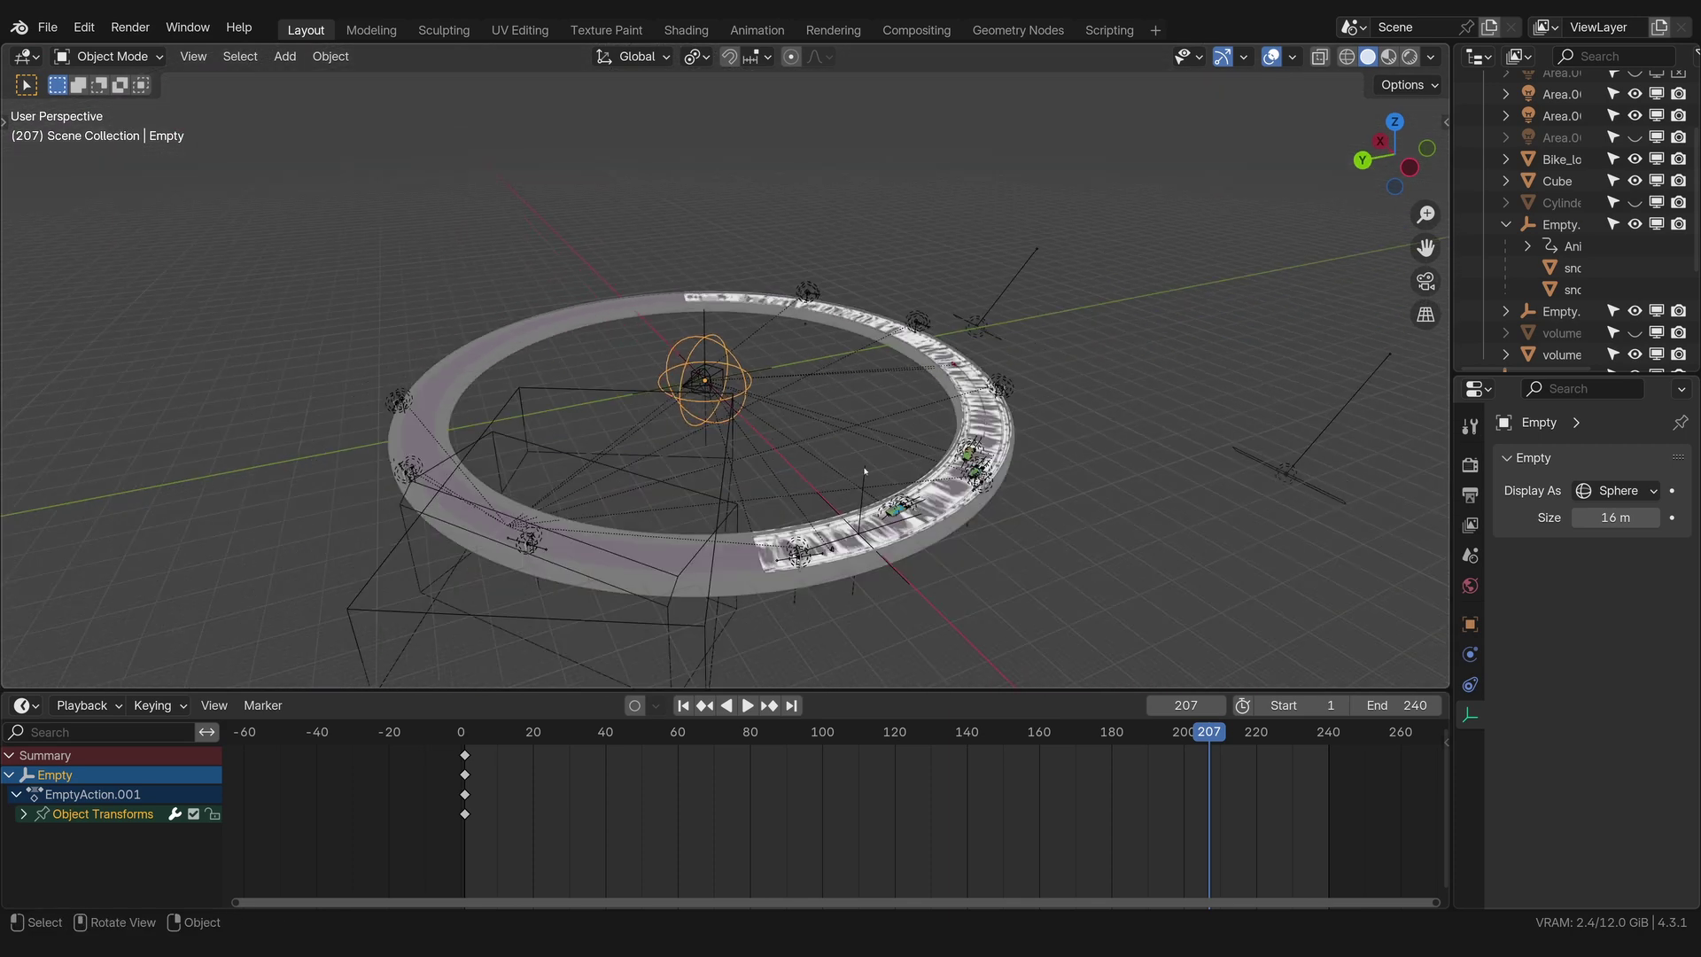
middle_click_drag(997, 496, 1081, 542)
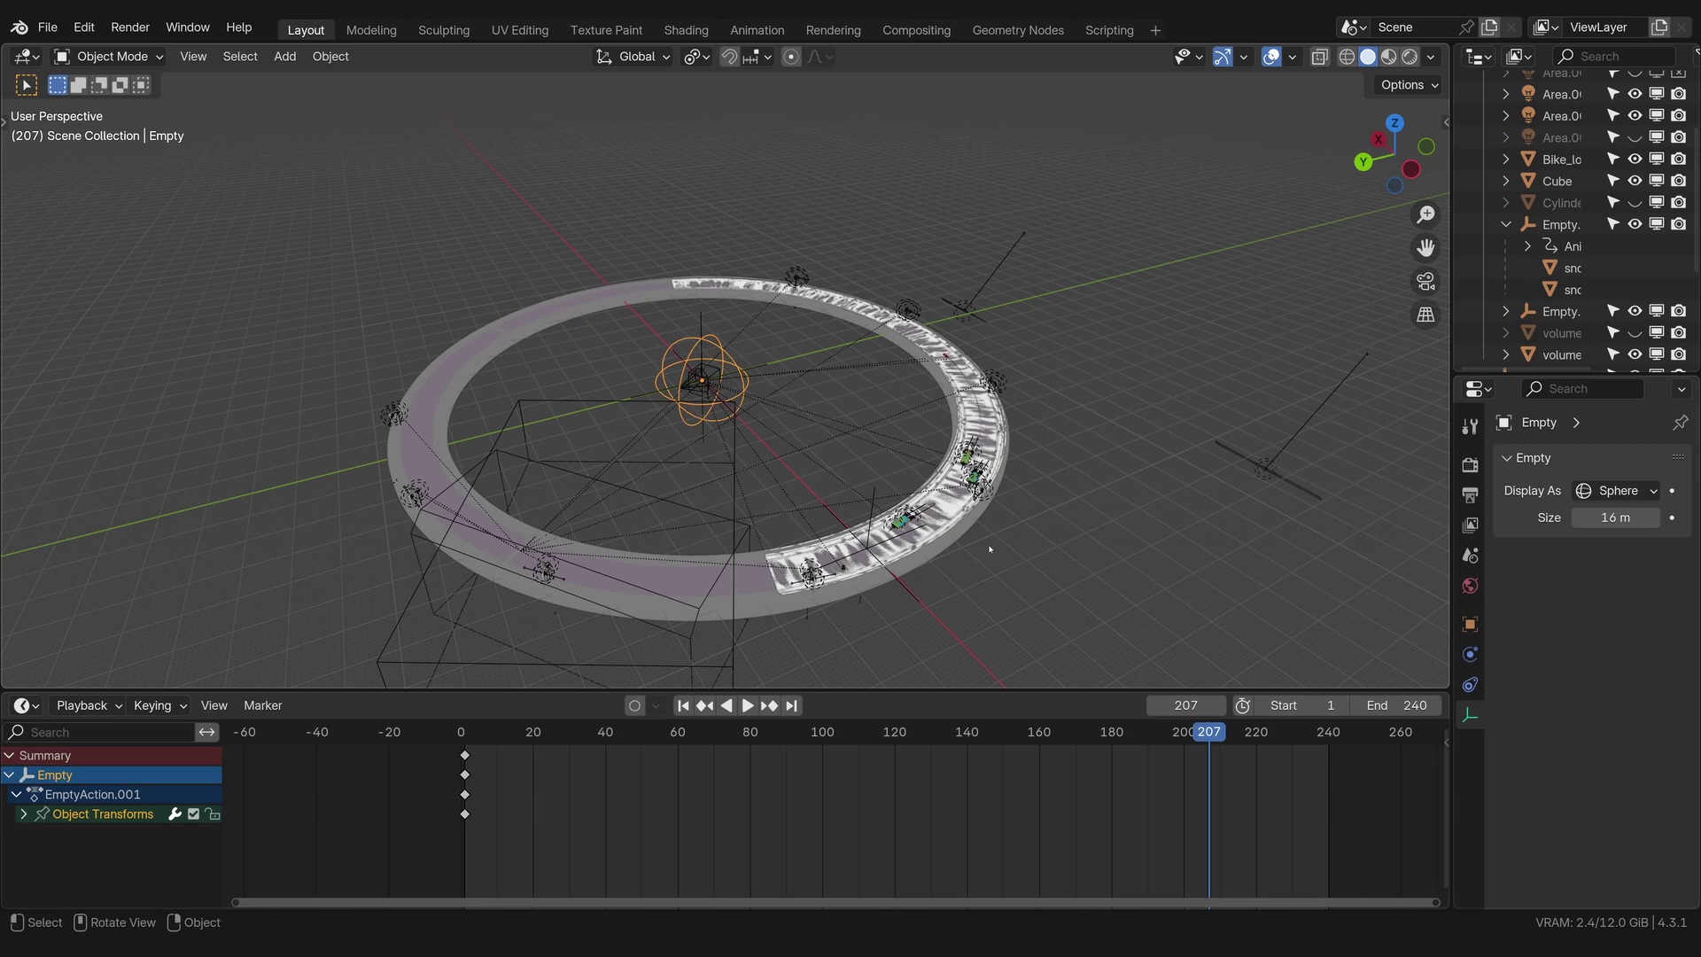
scroll(759, 393, "up", 3)
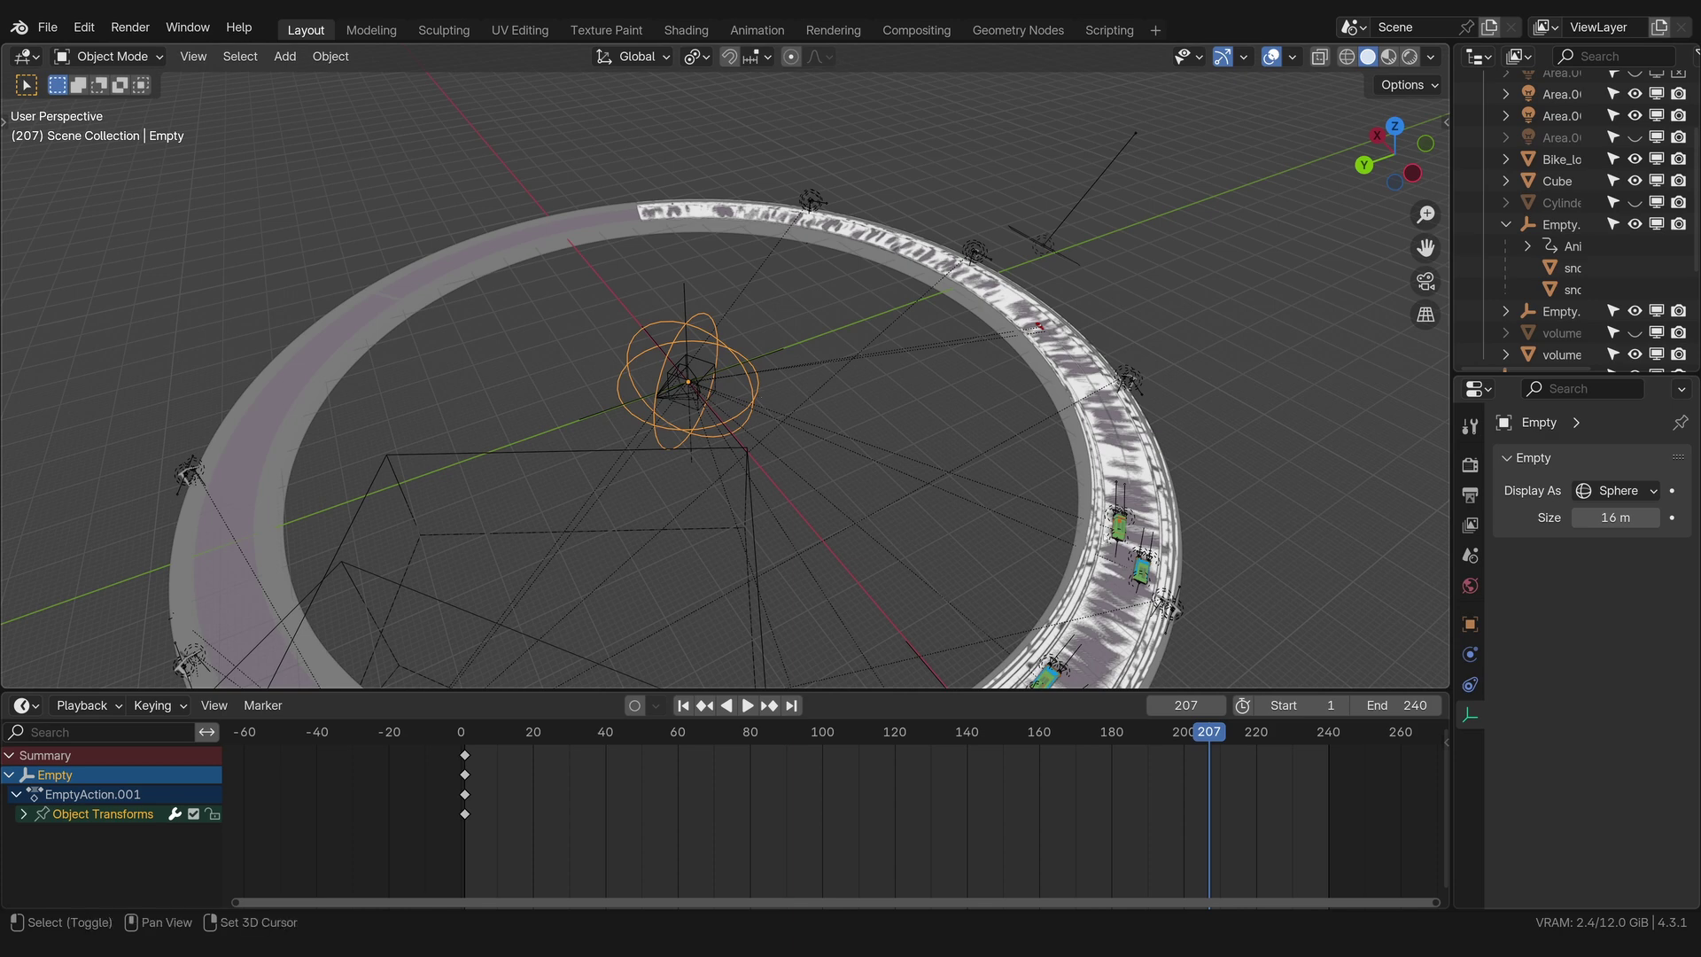
middle_click_drag(1241, 605, 1188, 497, "shift")
middle_click_drag(517, 373, 570, 328)
key("KP_Decimal")
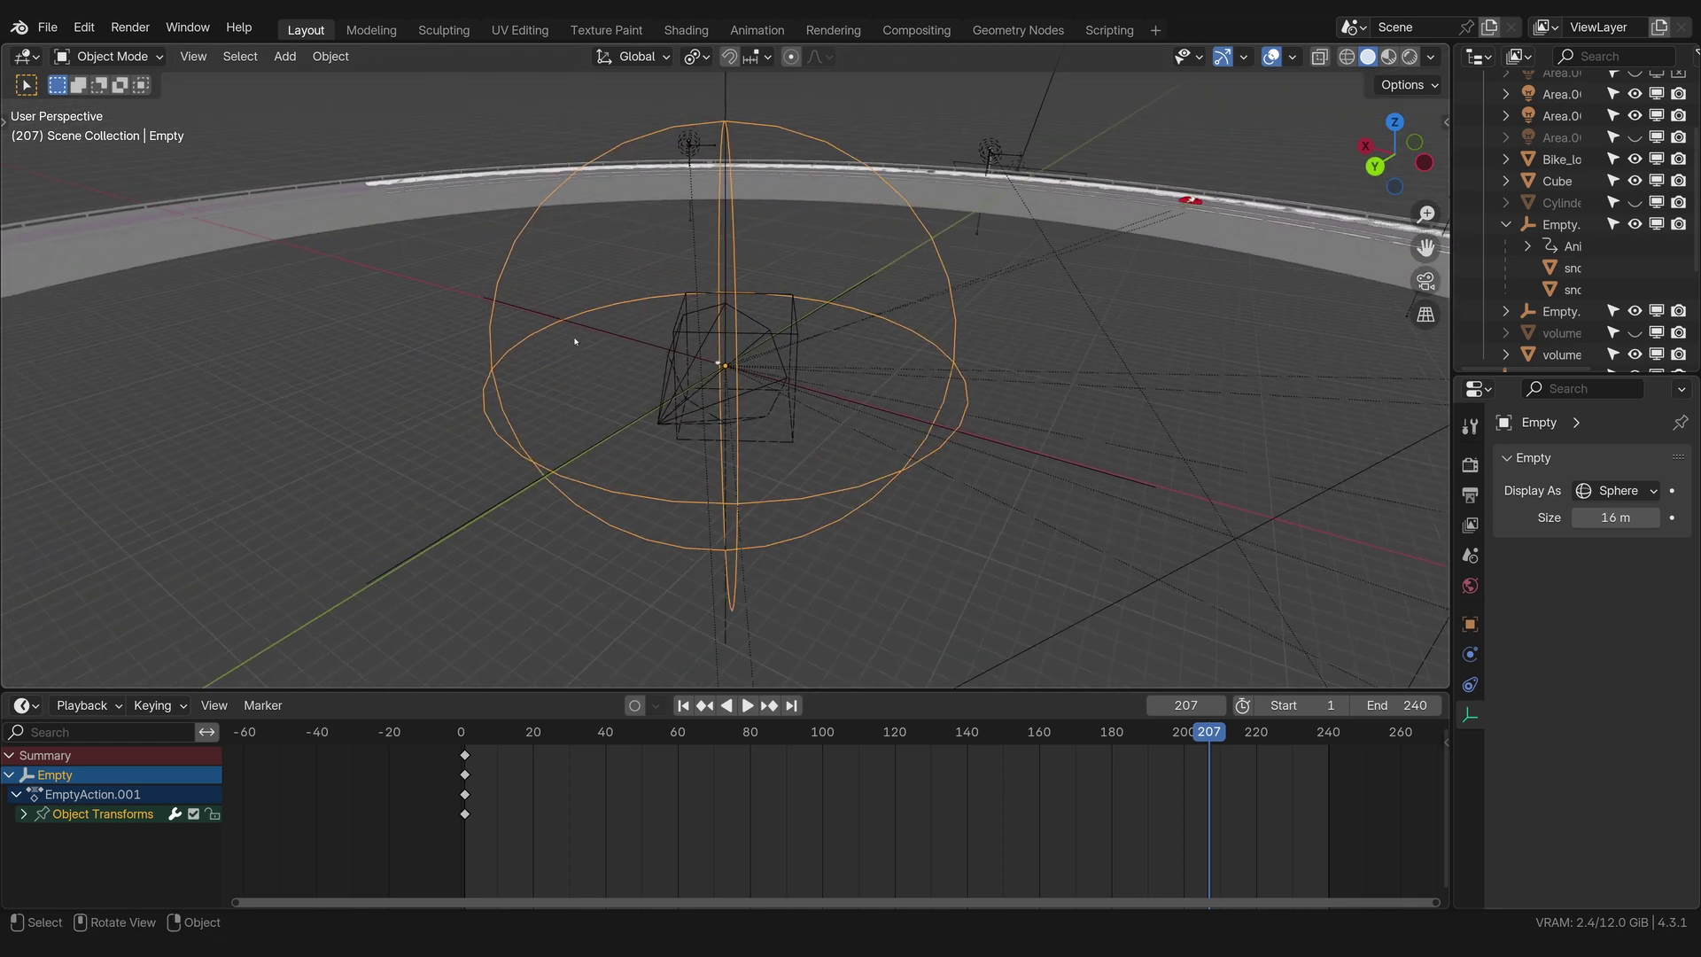
scroll(858, 425, "up", 3)
middle_click_drag(895, 424, 837, 434)
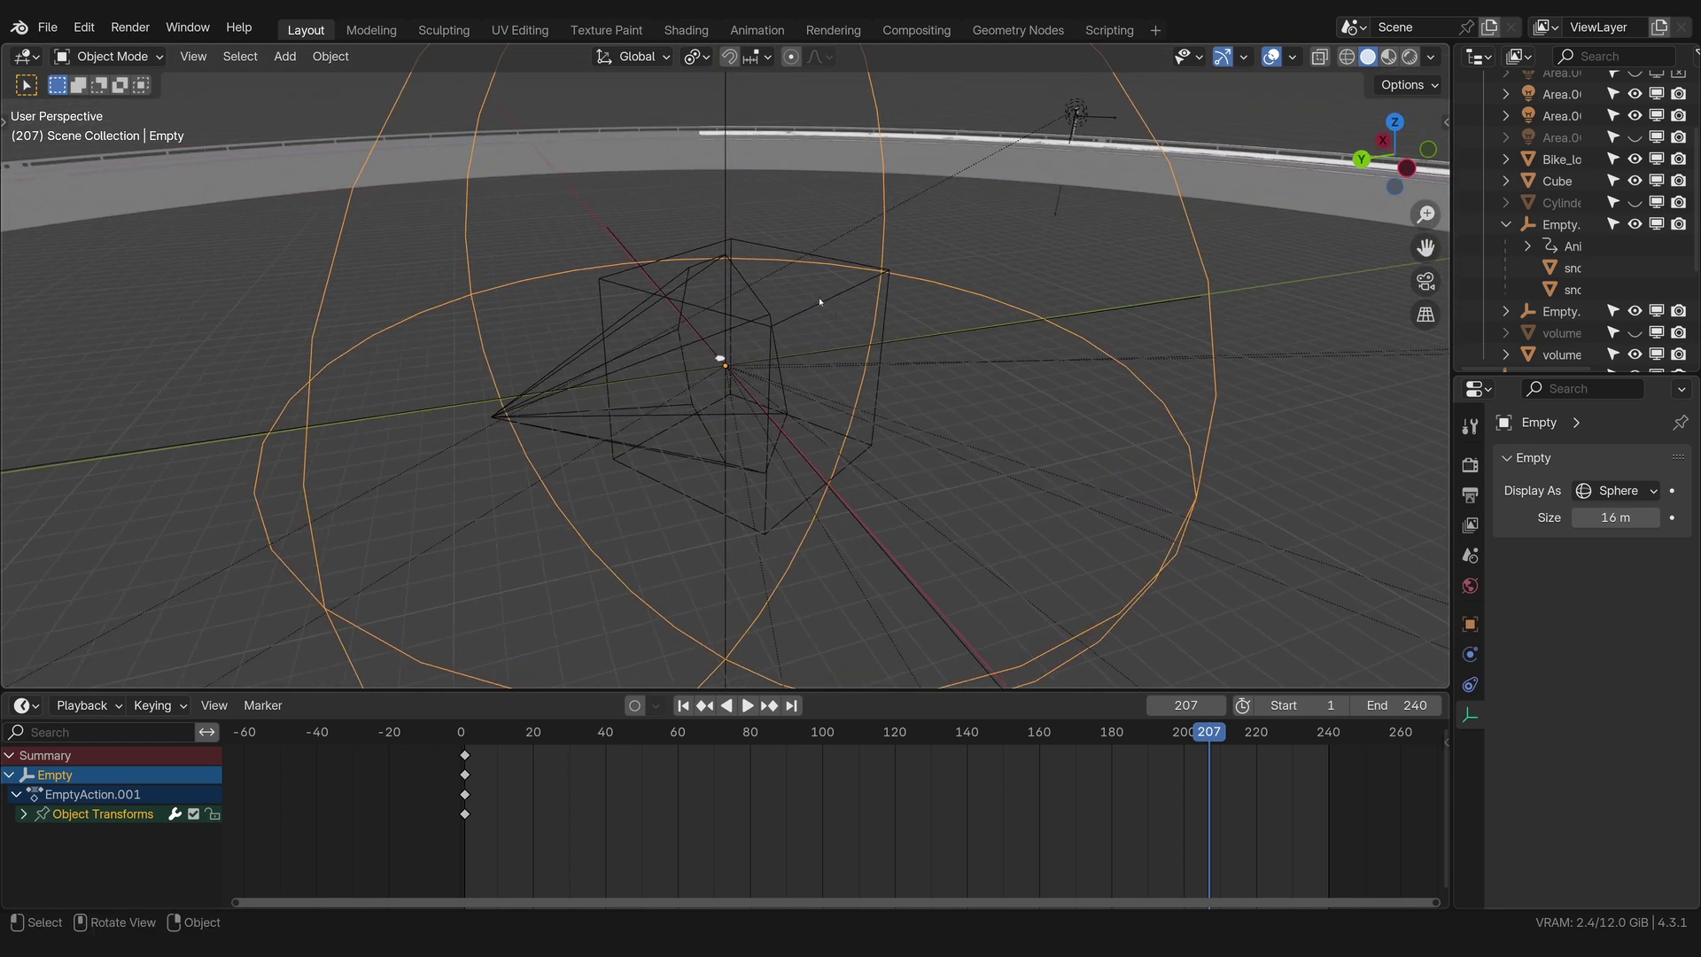
left_click(822, 304)
scroll(843, 384, "down", 8)
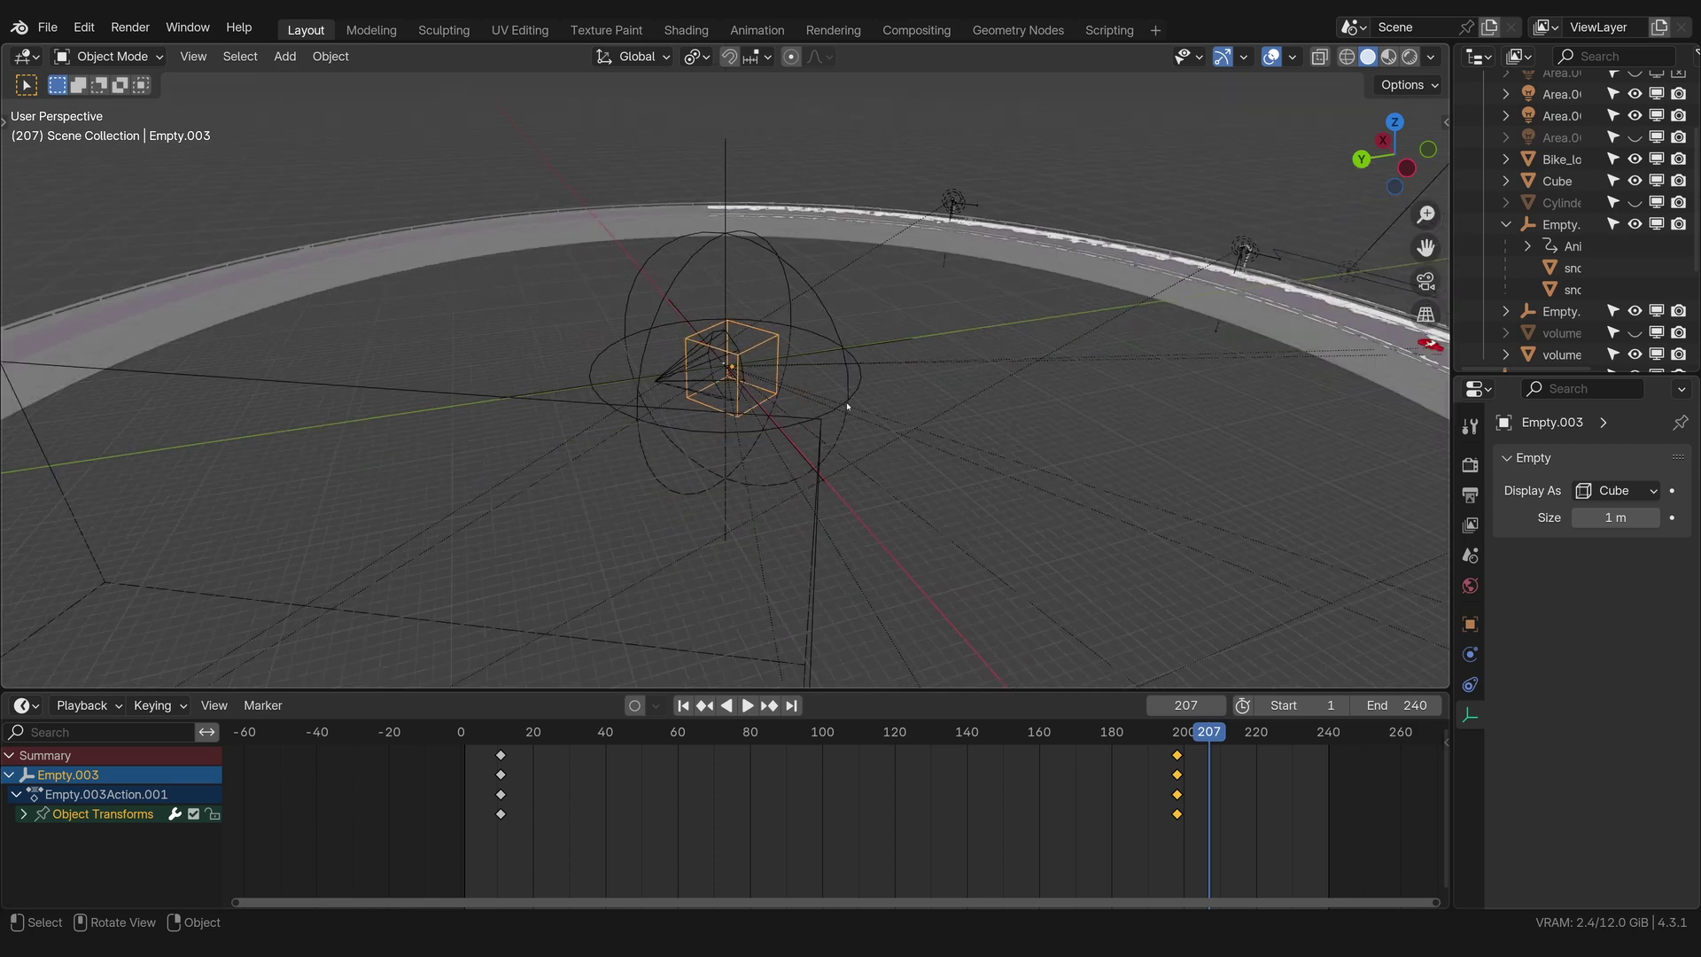
middle_click_drag(958, 470, 1262, 368)
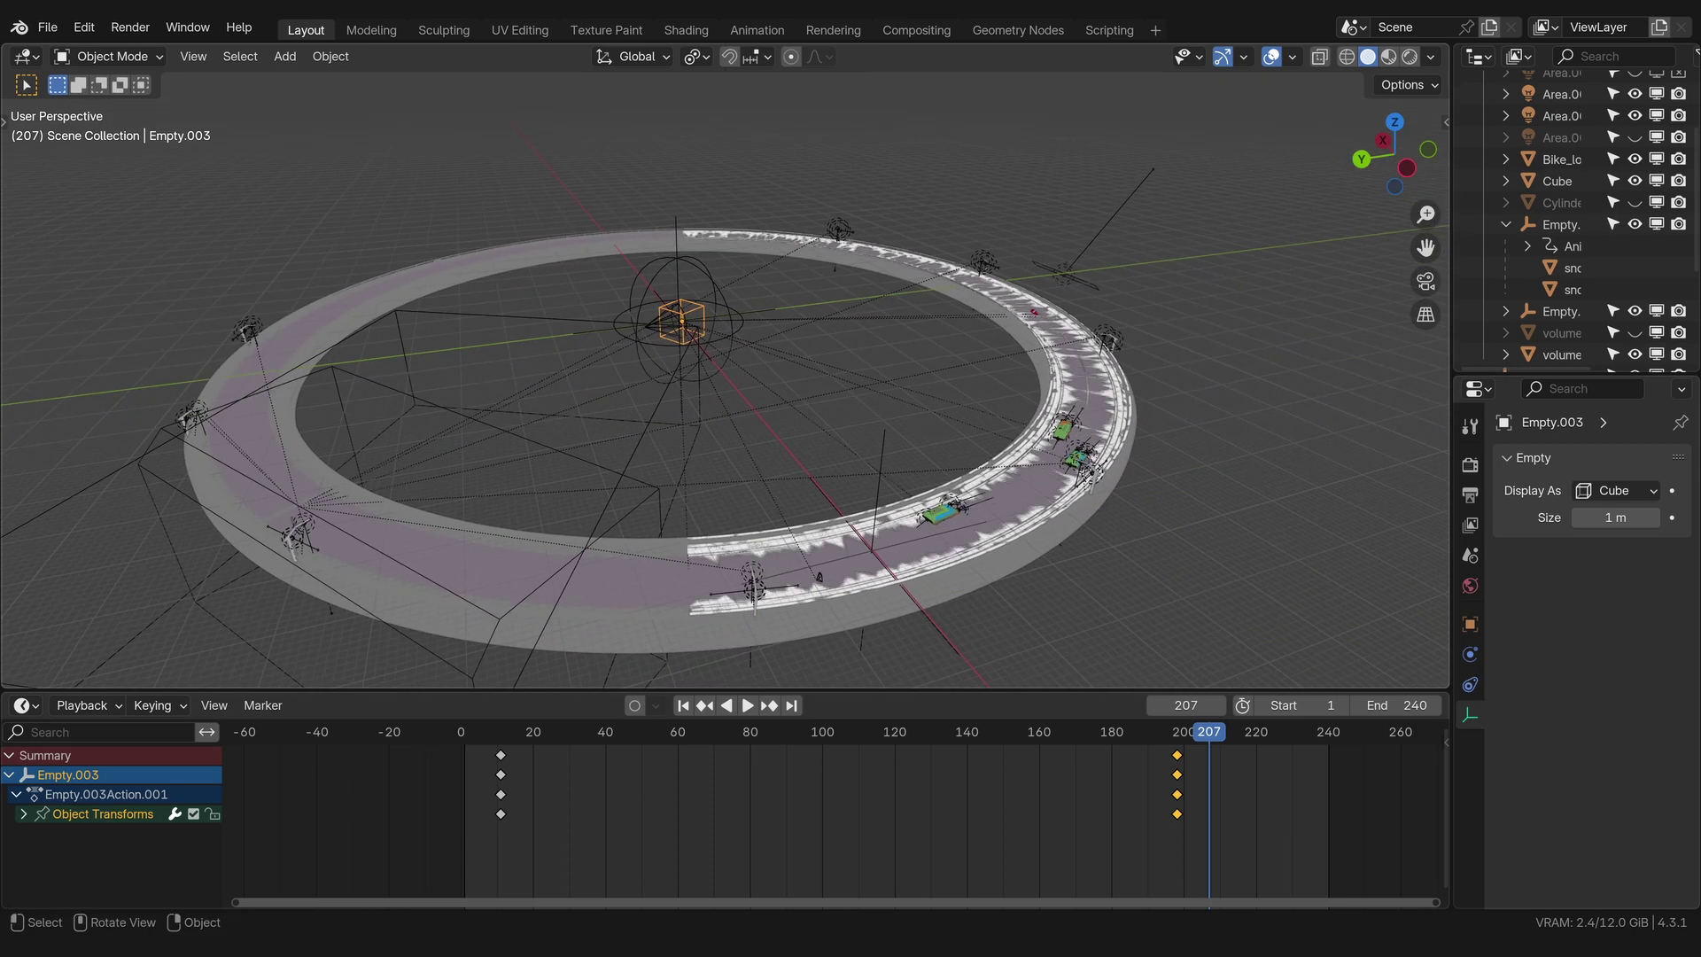
key("r")
key("z")
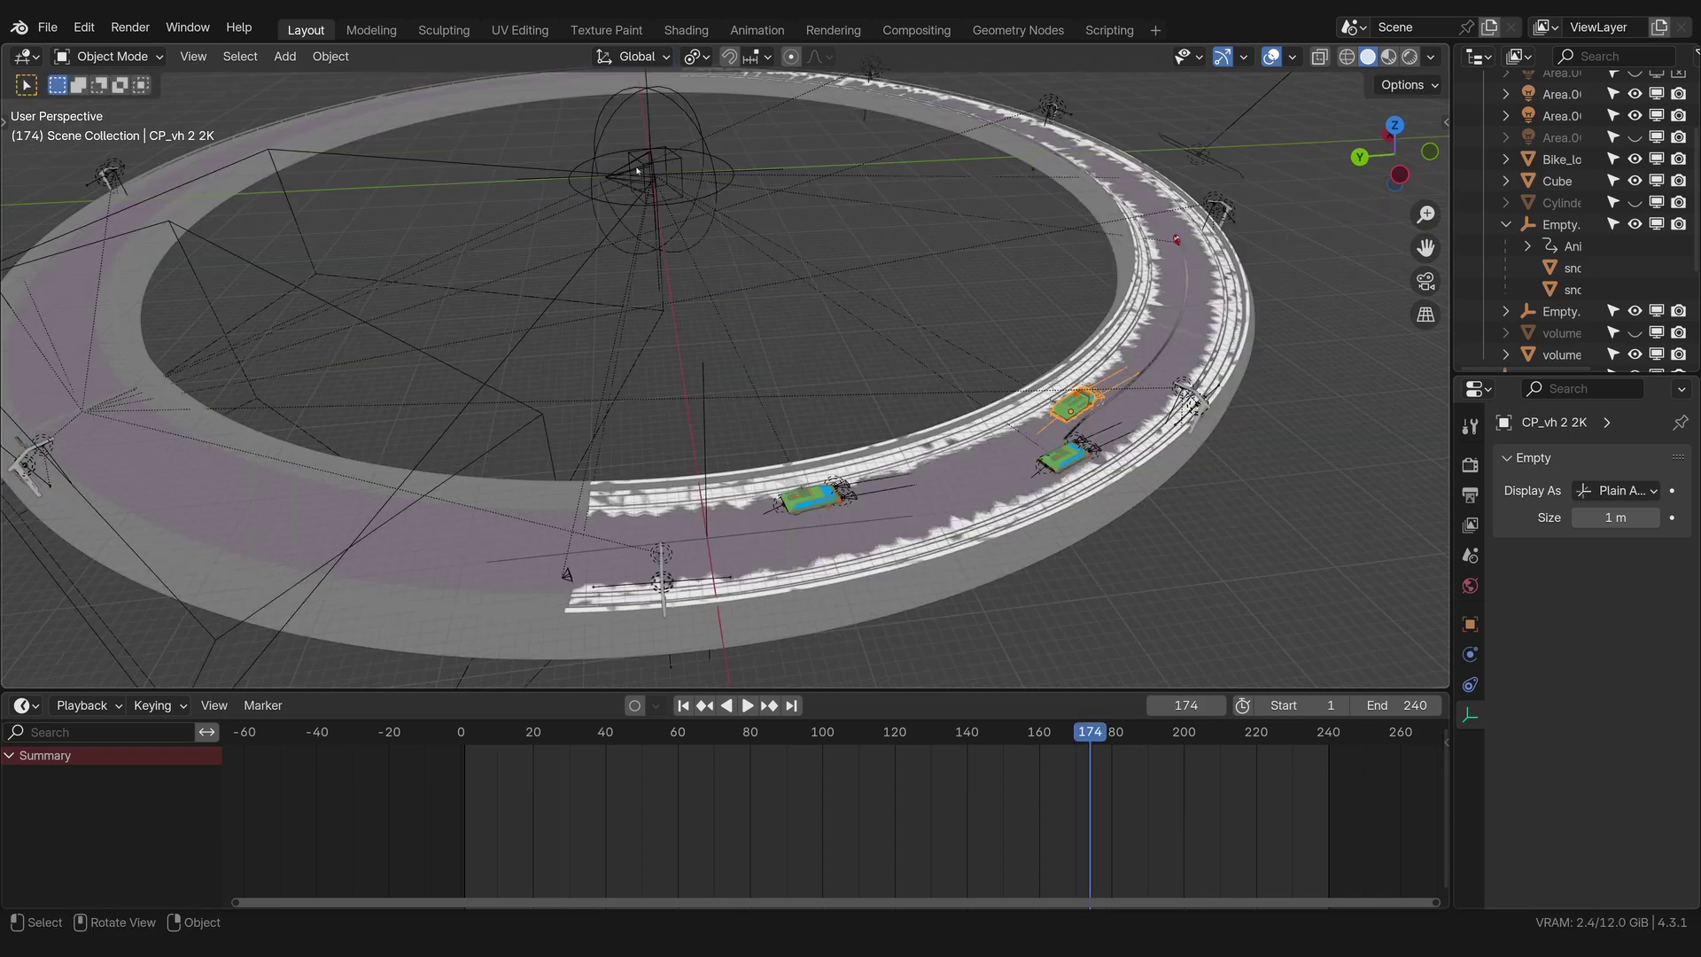
left_click(651, 177)
key("r")
key("z")
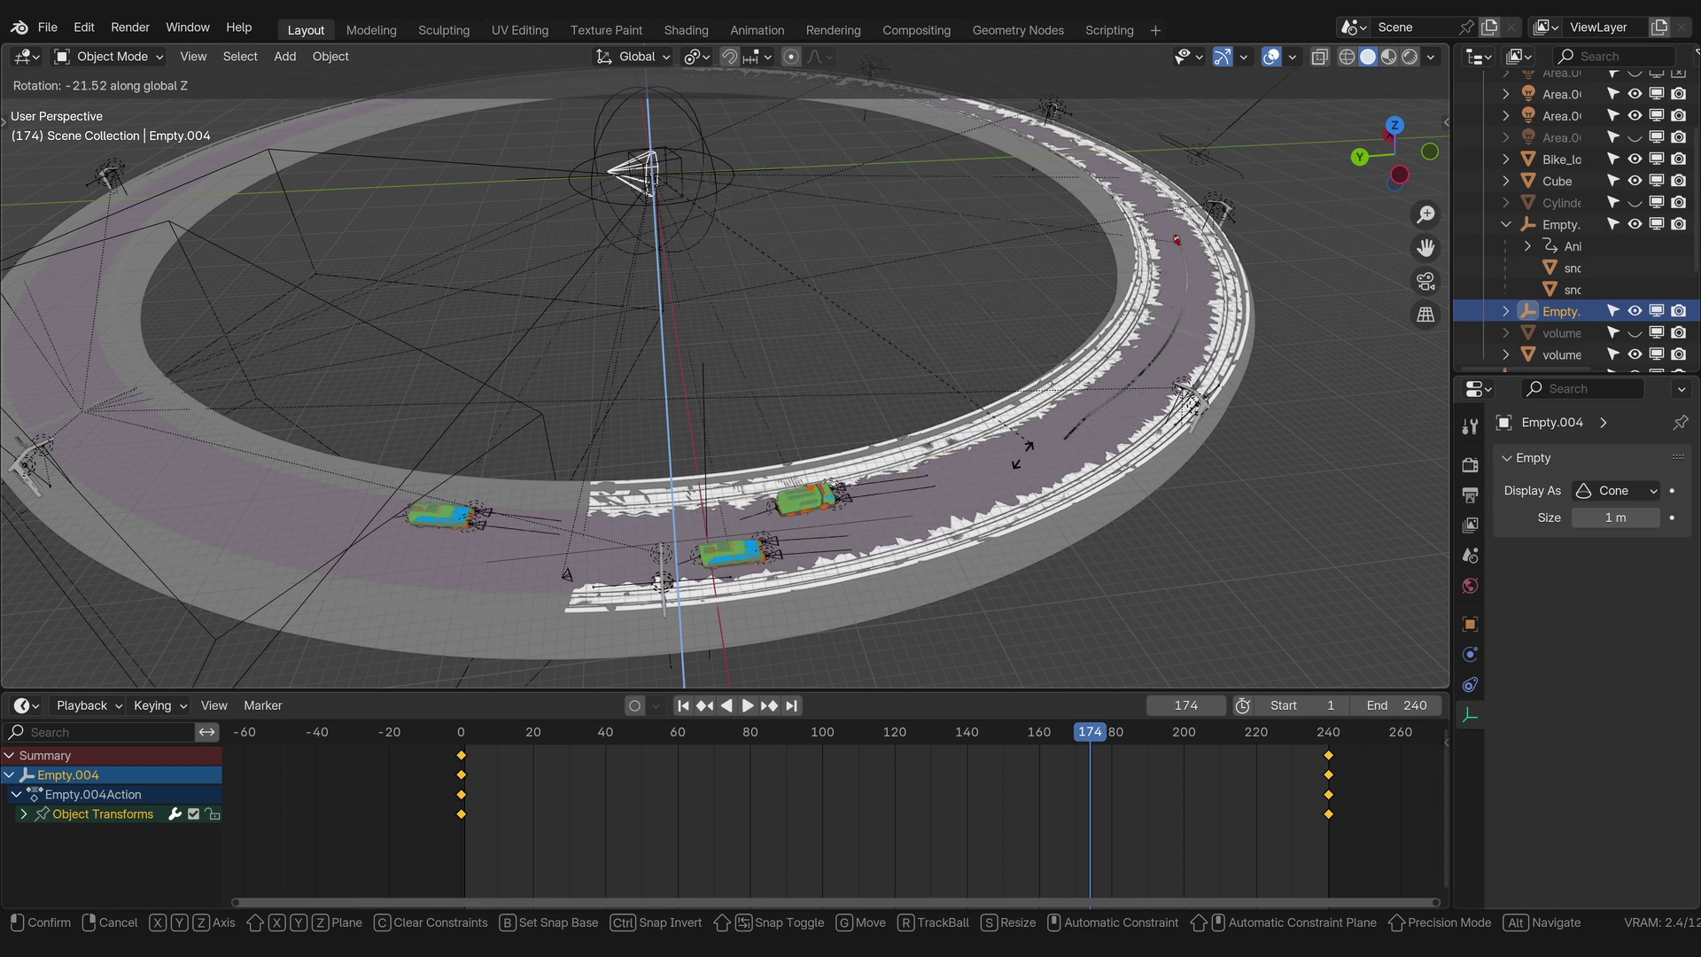
right_click(1026, 400)
left_click(1179, 245)
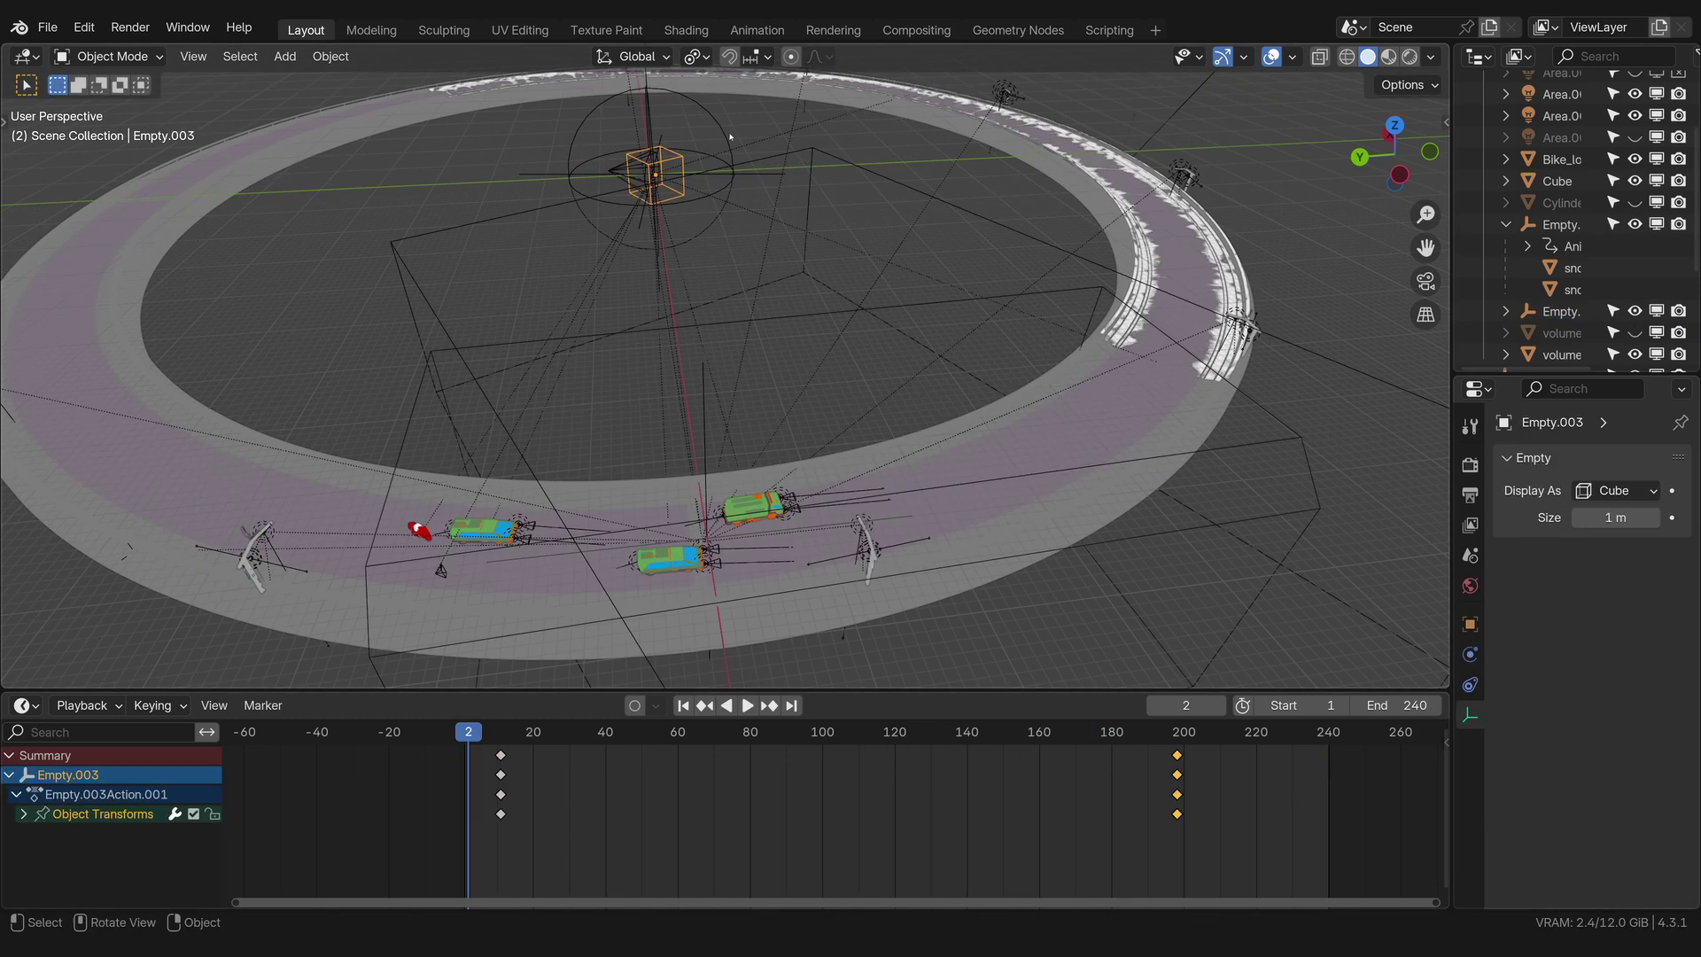
middle_click_drag(987, 269, 991, 295)
key("KP_7")
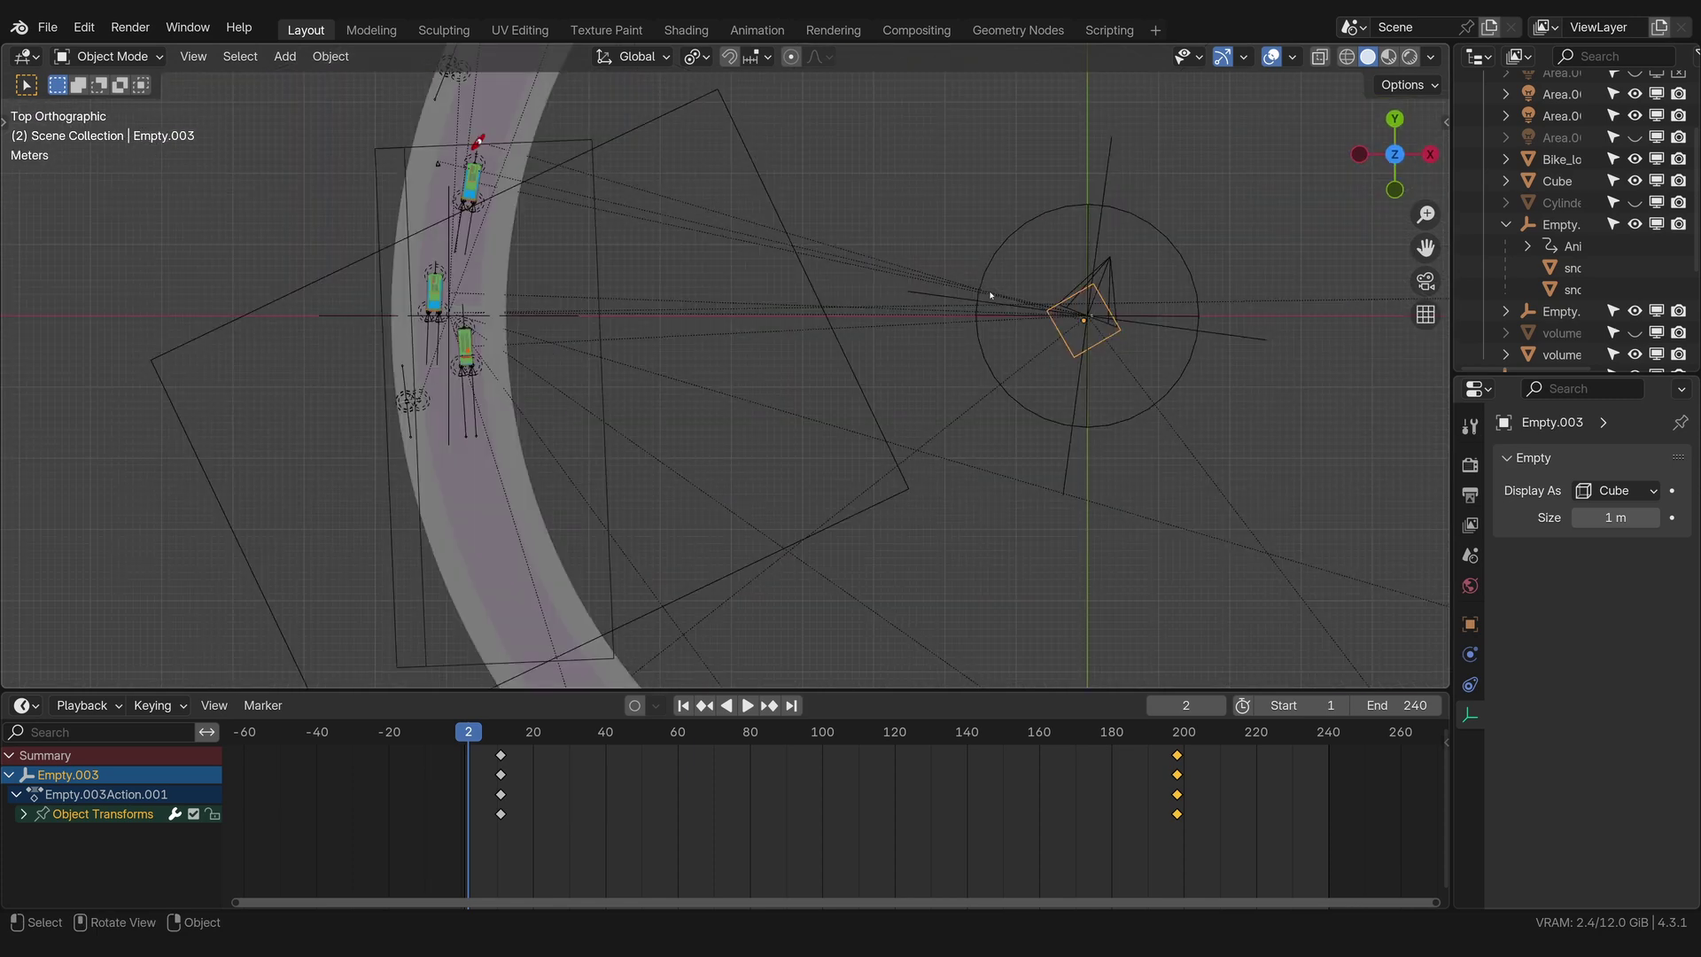
scroll(1161, 370, "down", 4)
key("r")
right_click(1096, 243)
scroll(696, 306, "up", 2)
middle_click_drag(691, 305, 997, 556, "shift")
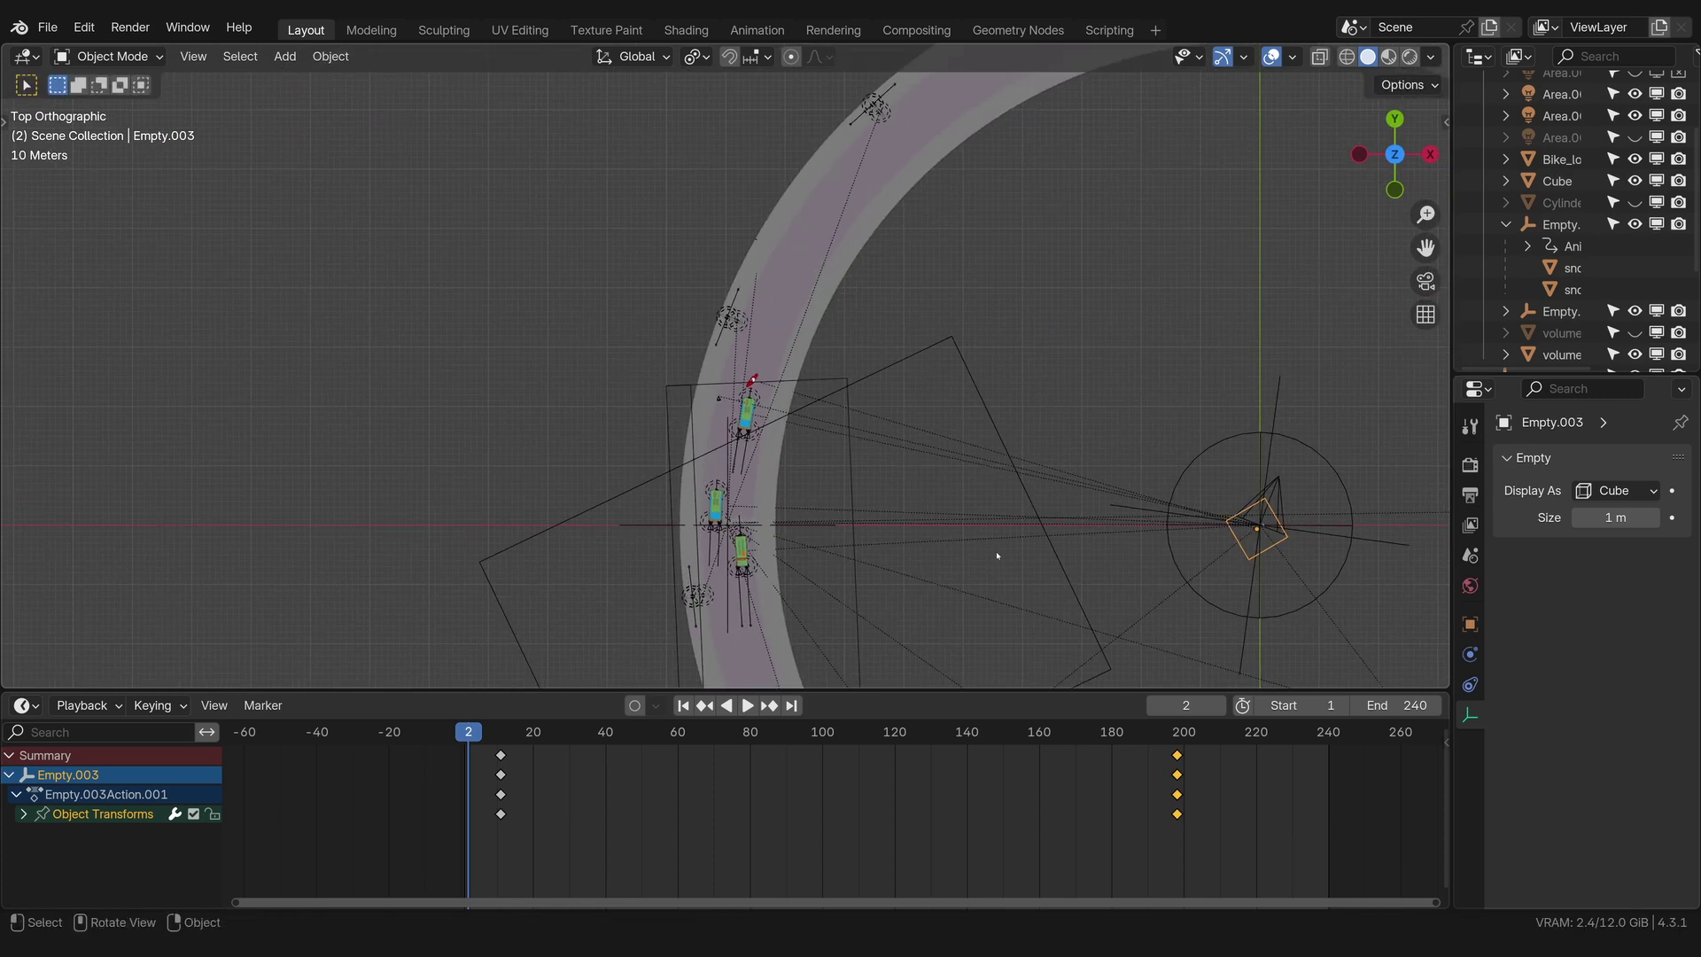
scroll(932, 528, "down", 1)
scroll(988, 553, "down", 2)
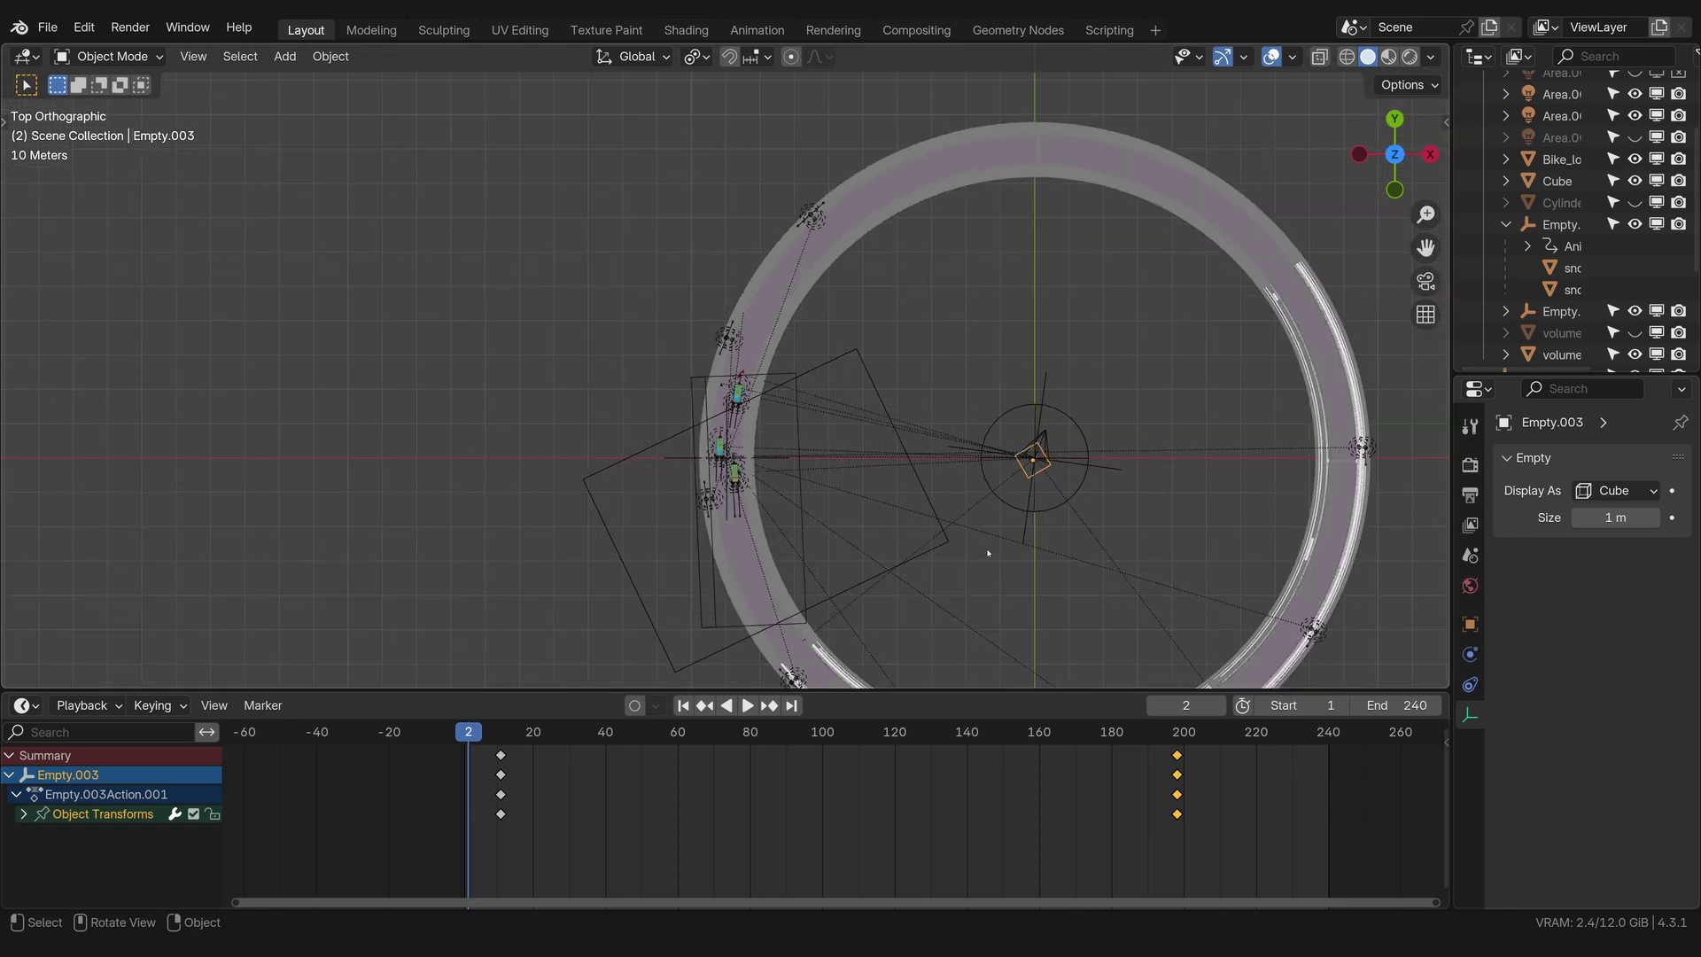
middle_click_drag(1039, 555, 983, 426, "shift")
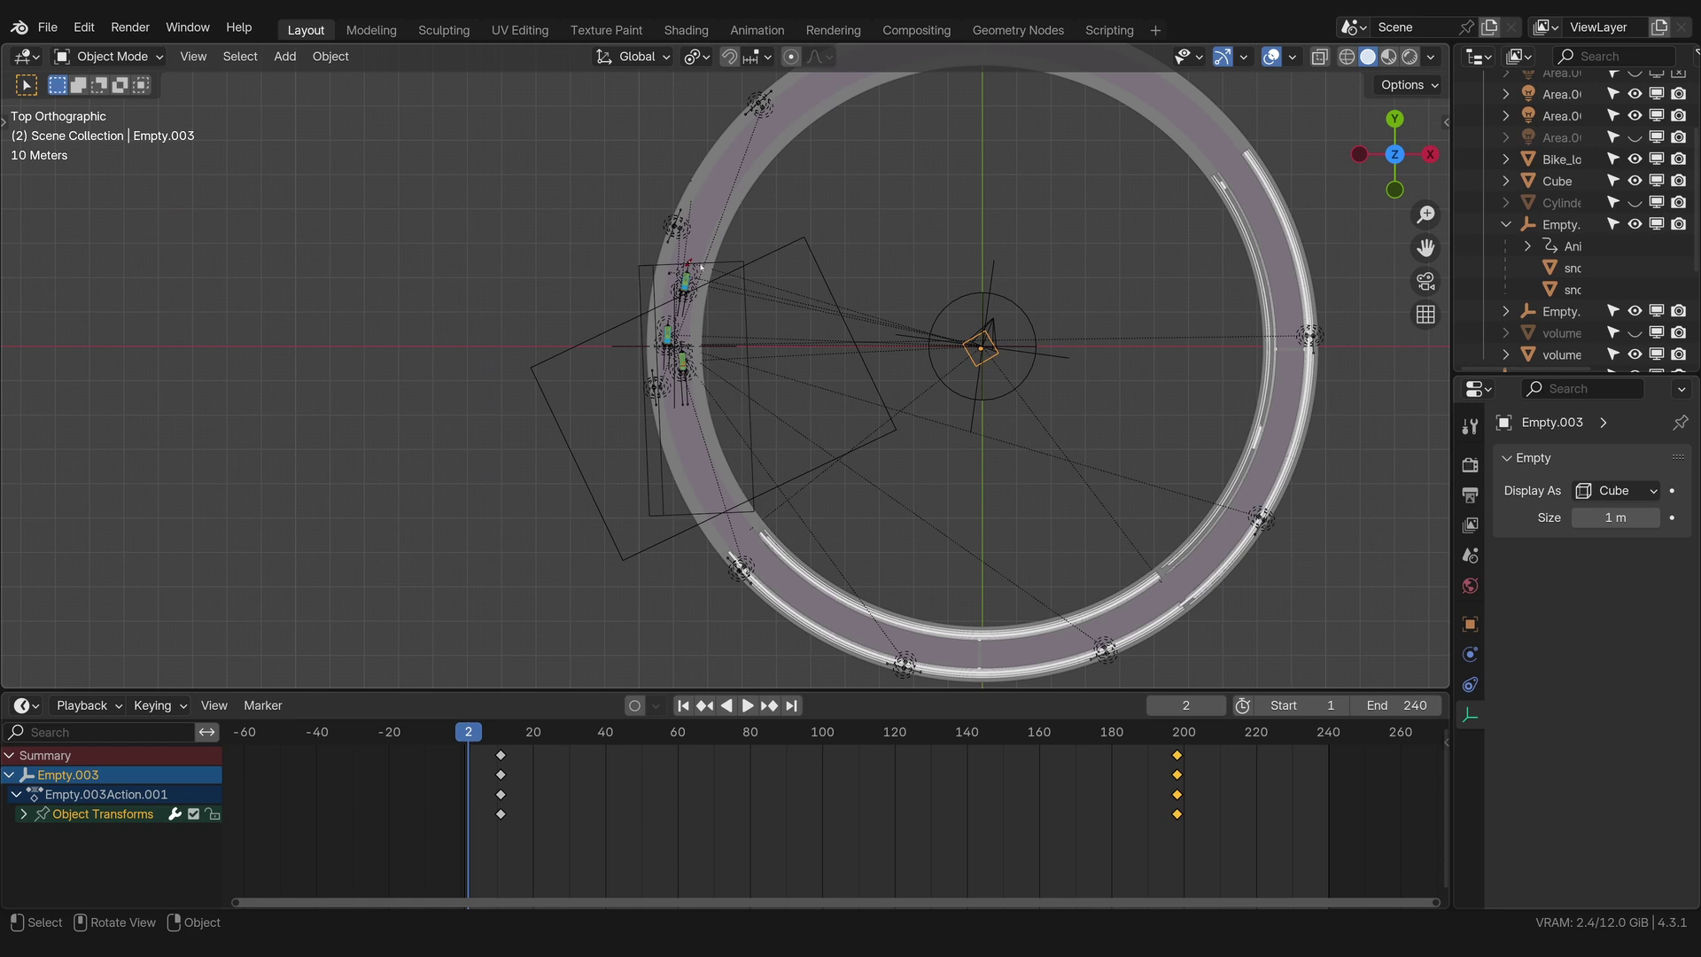
left_click(690, 263)
Step: View the road through the camera, orbit behind the red bike, and replay its ride from frame 0
key("KP_0")
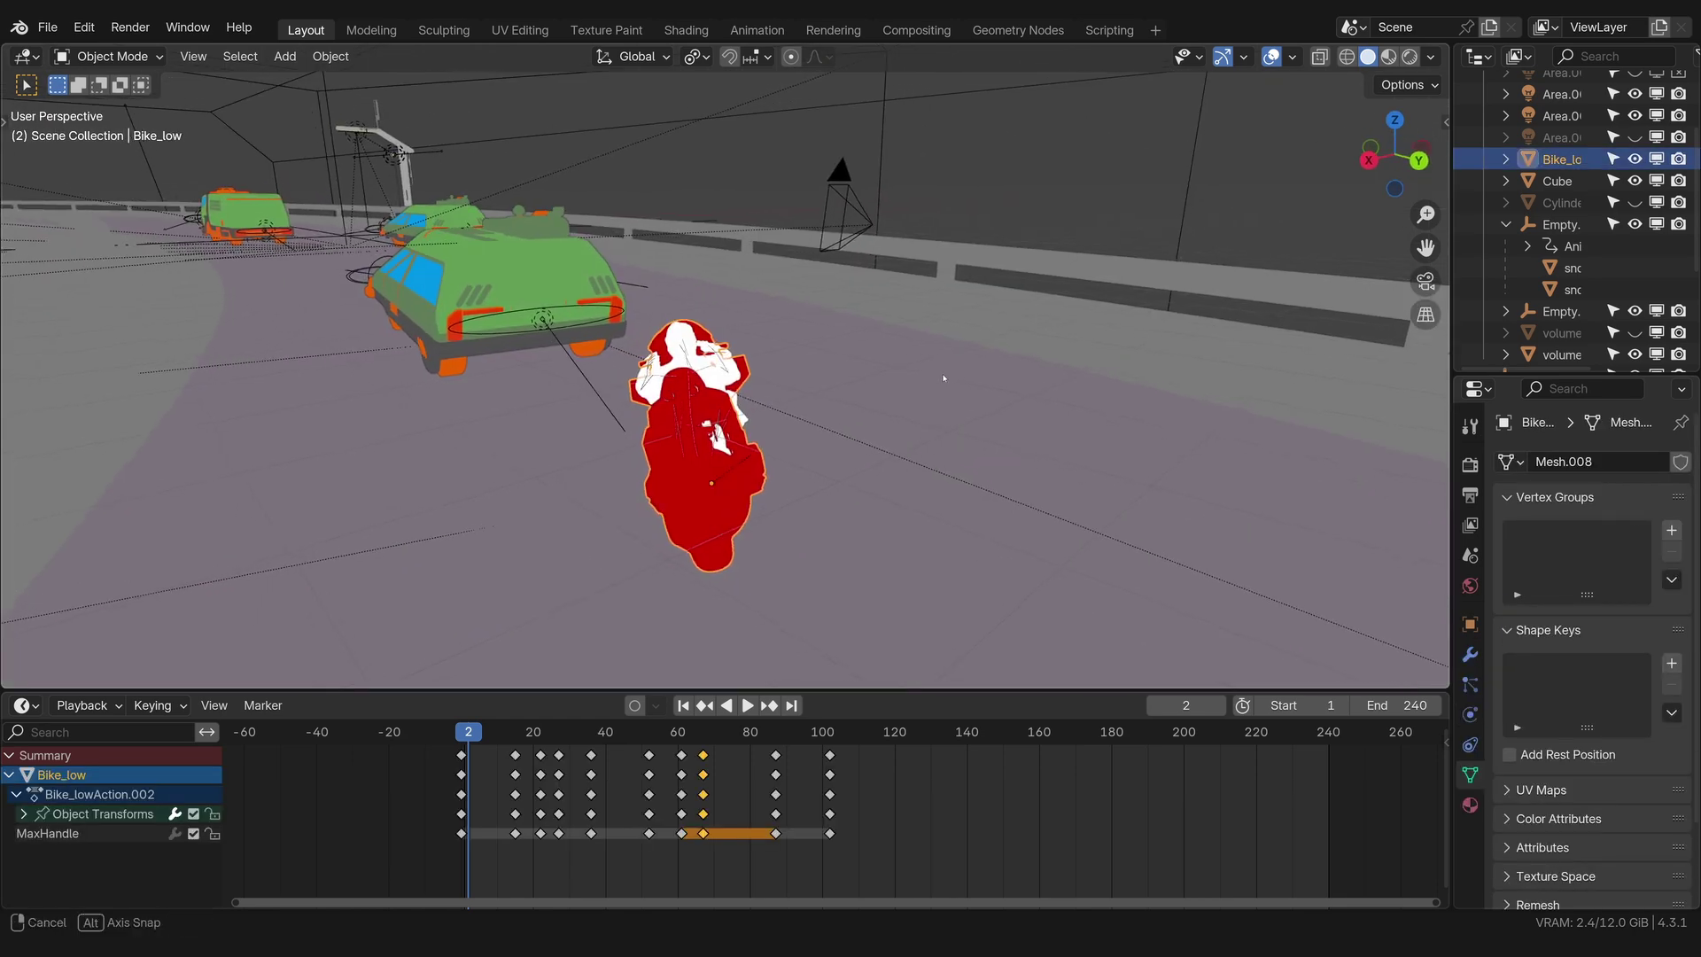
key("space")
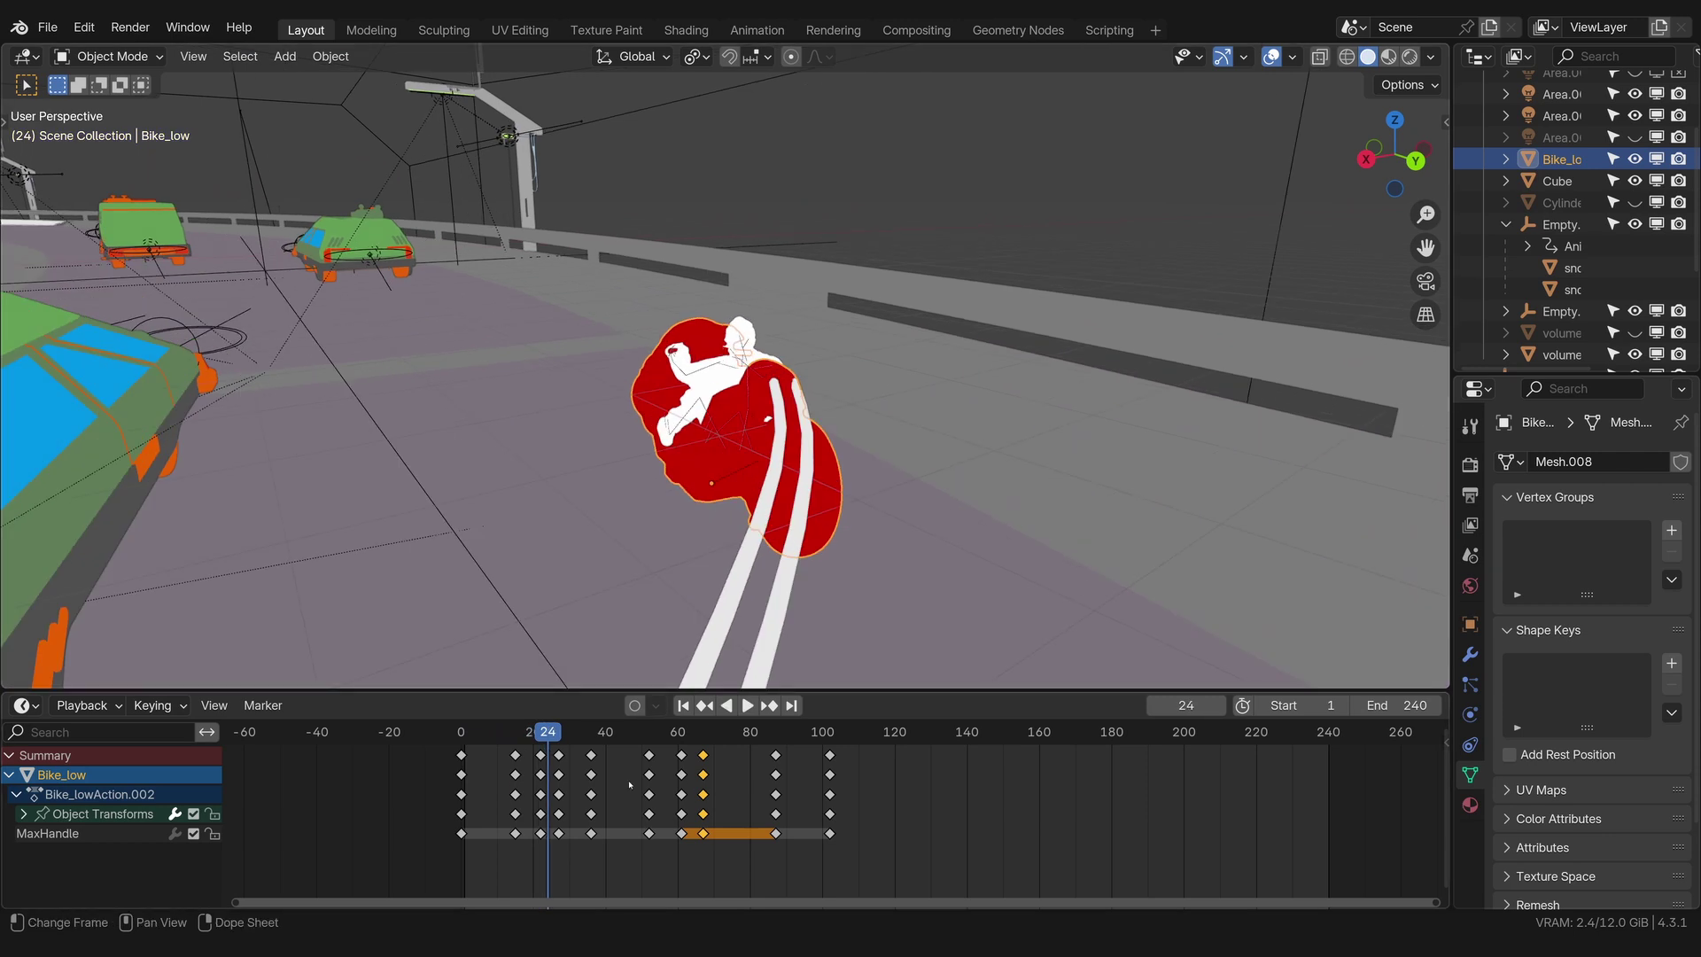
scroll(630, 785, "up", 1)
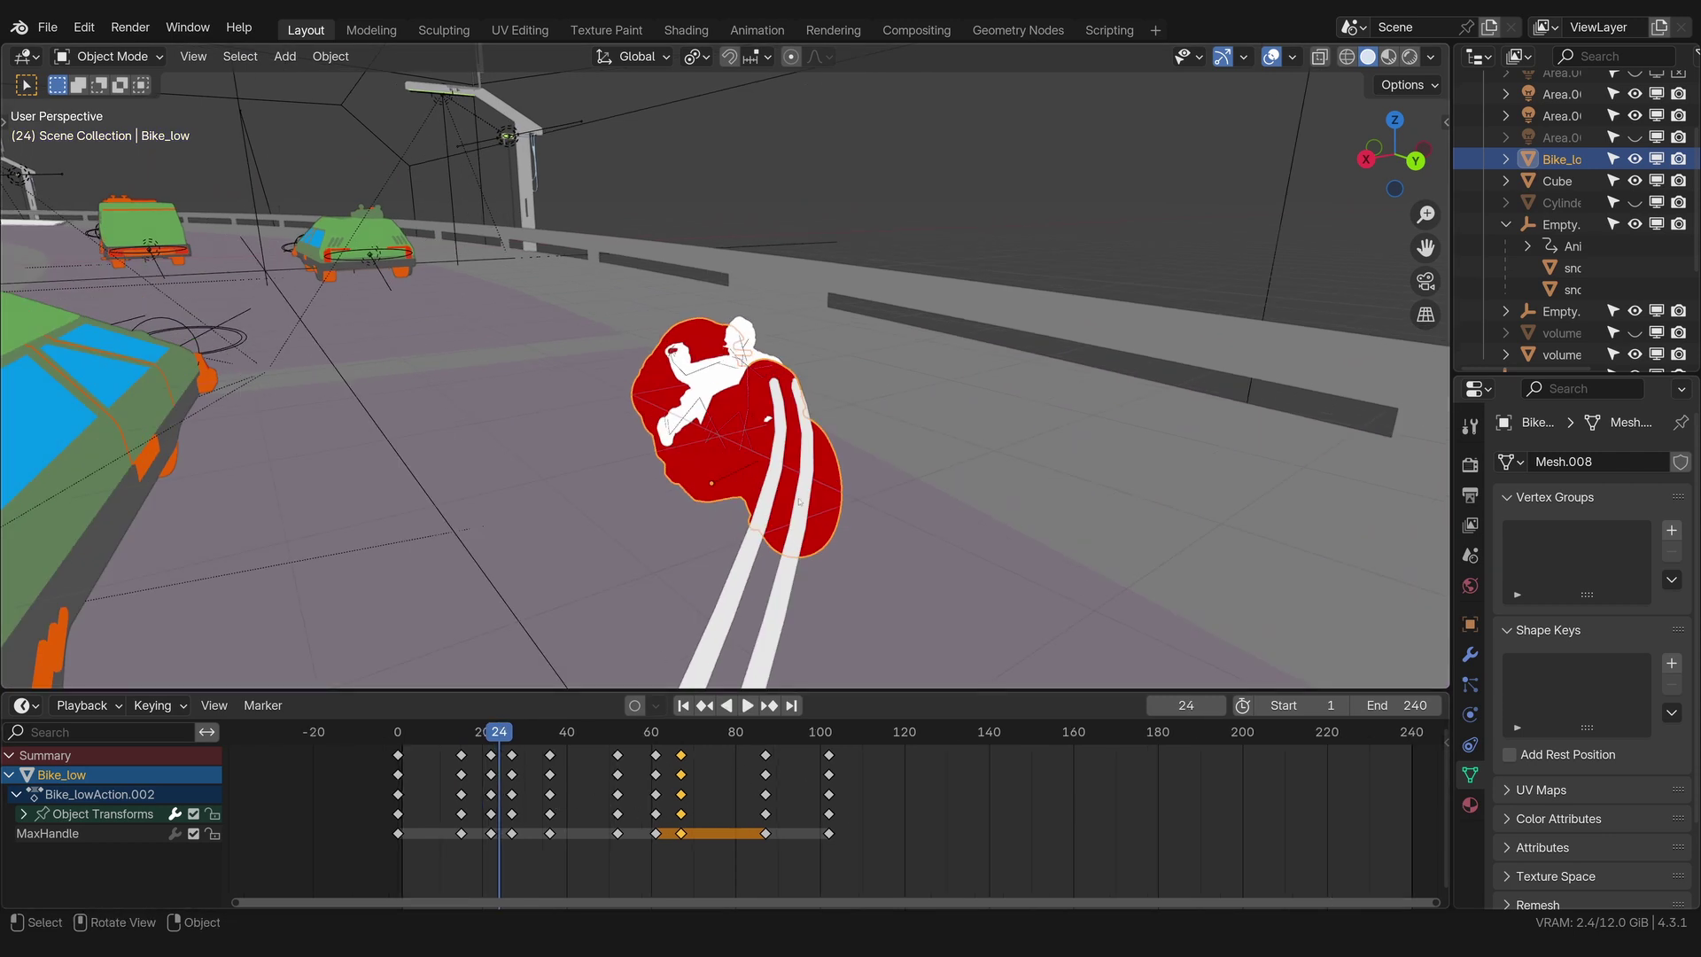
middle_click_drag(814, 492, 870, 402)
key("space")
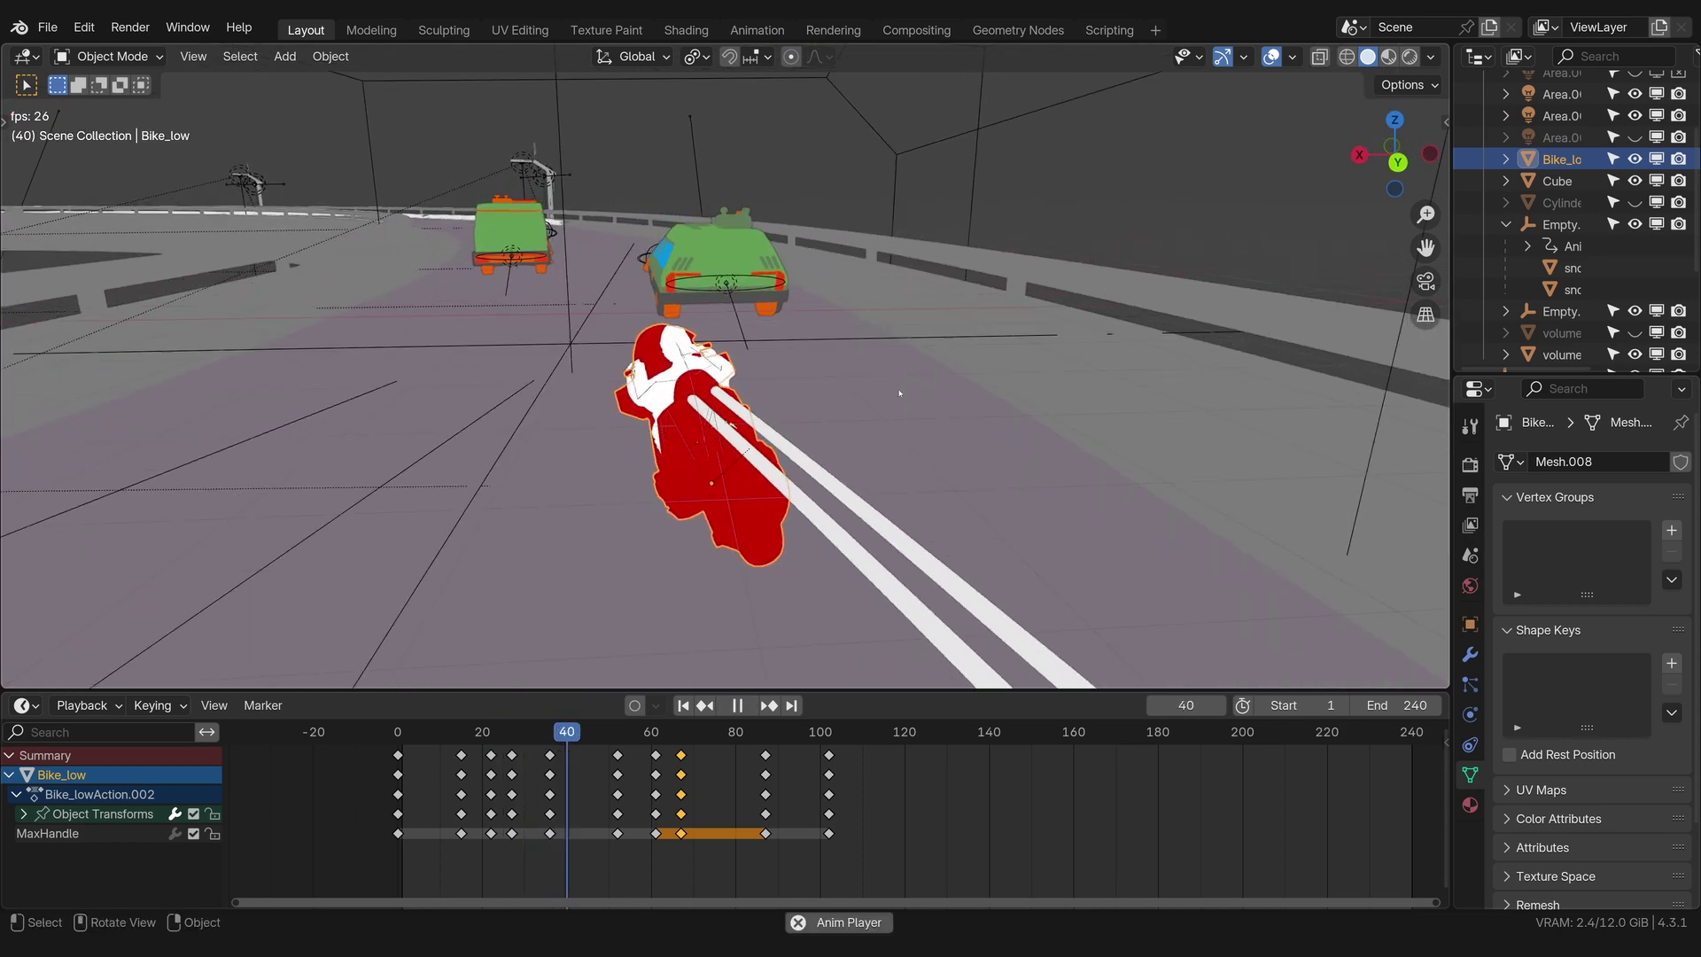
key("space")
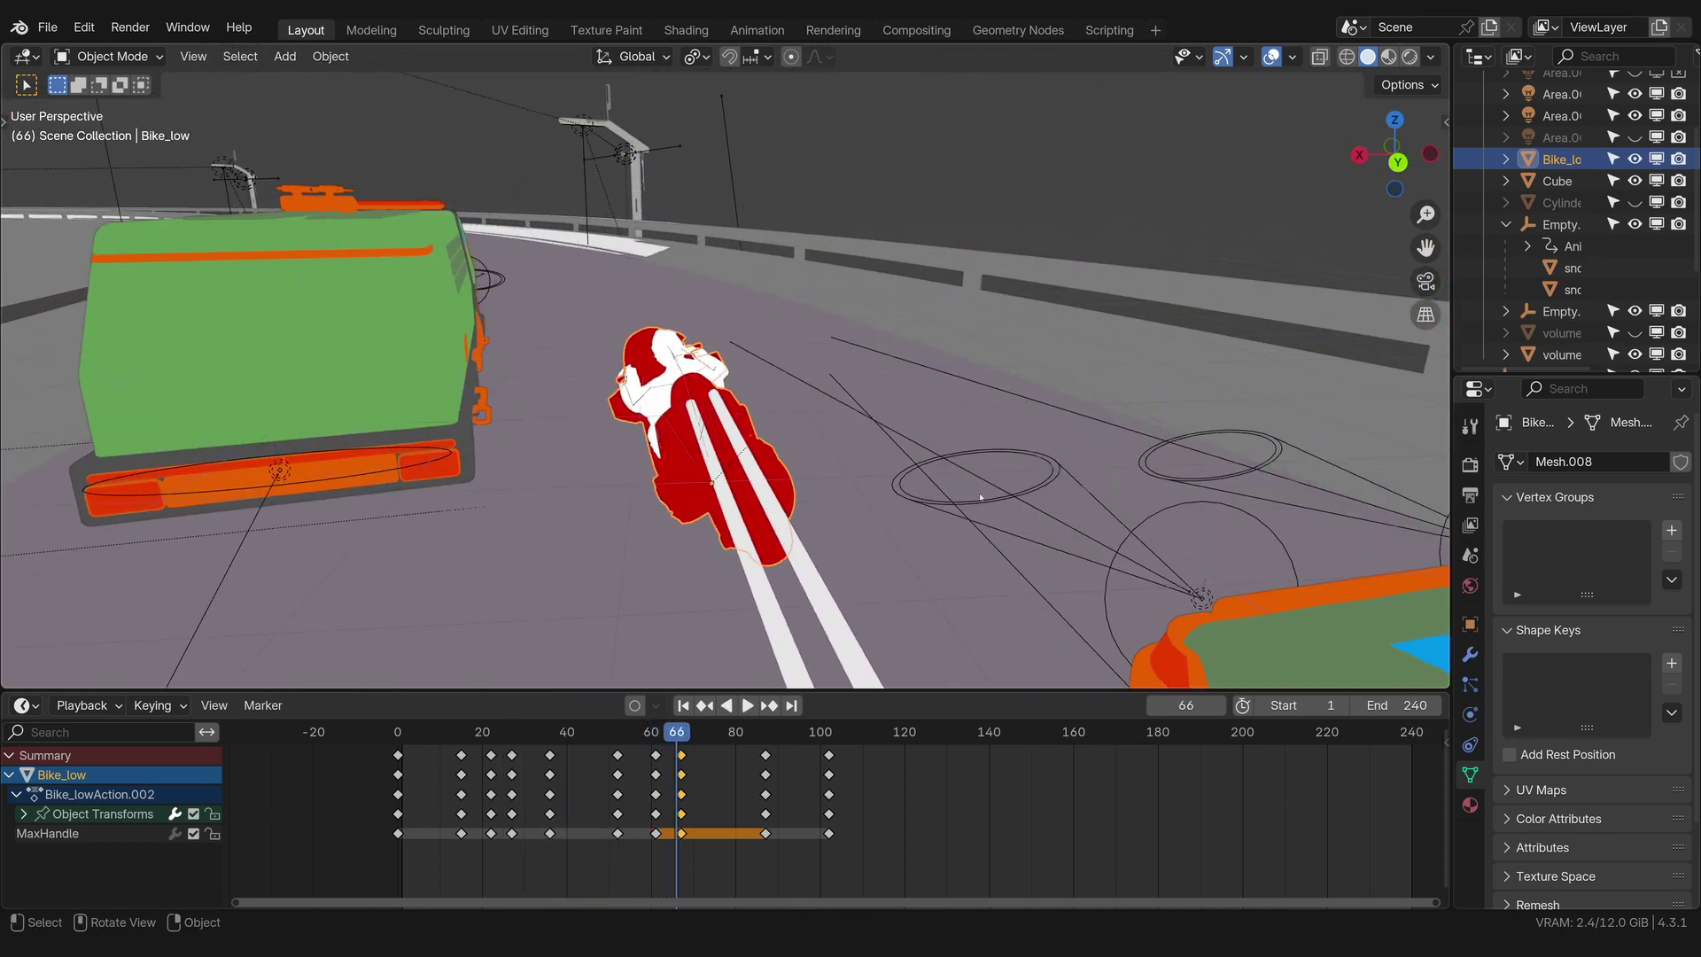
left_click_drag(622, 734, 402, 733)
key("space")
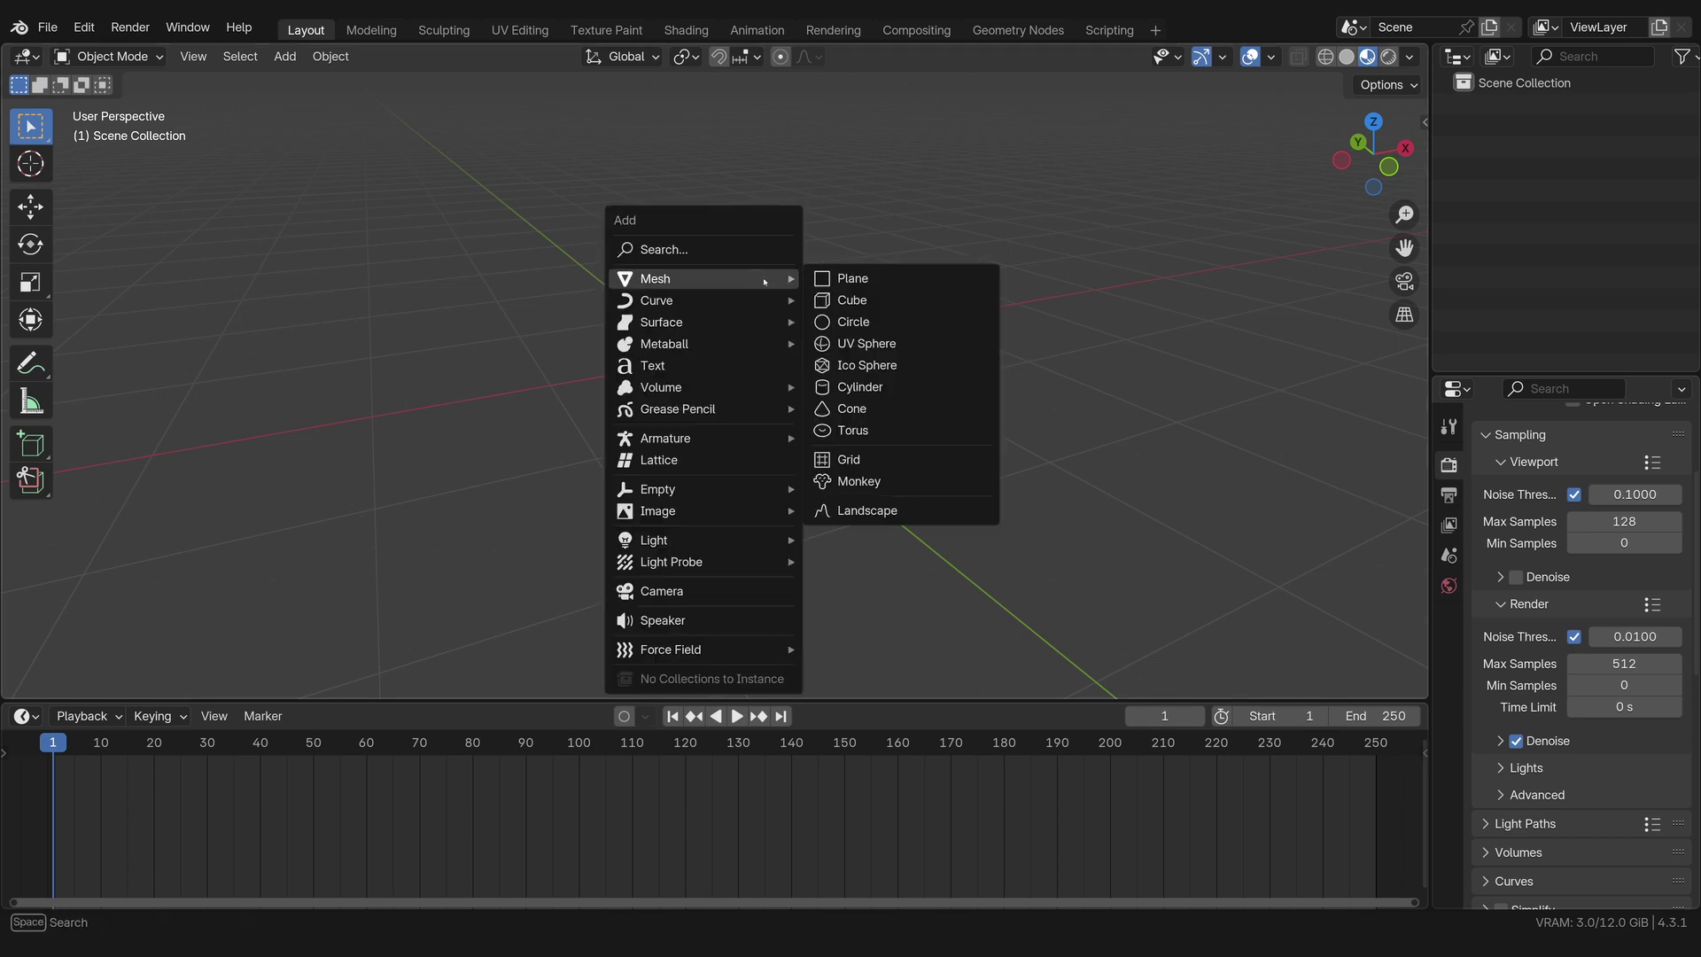
key("shift+a")
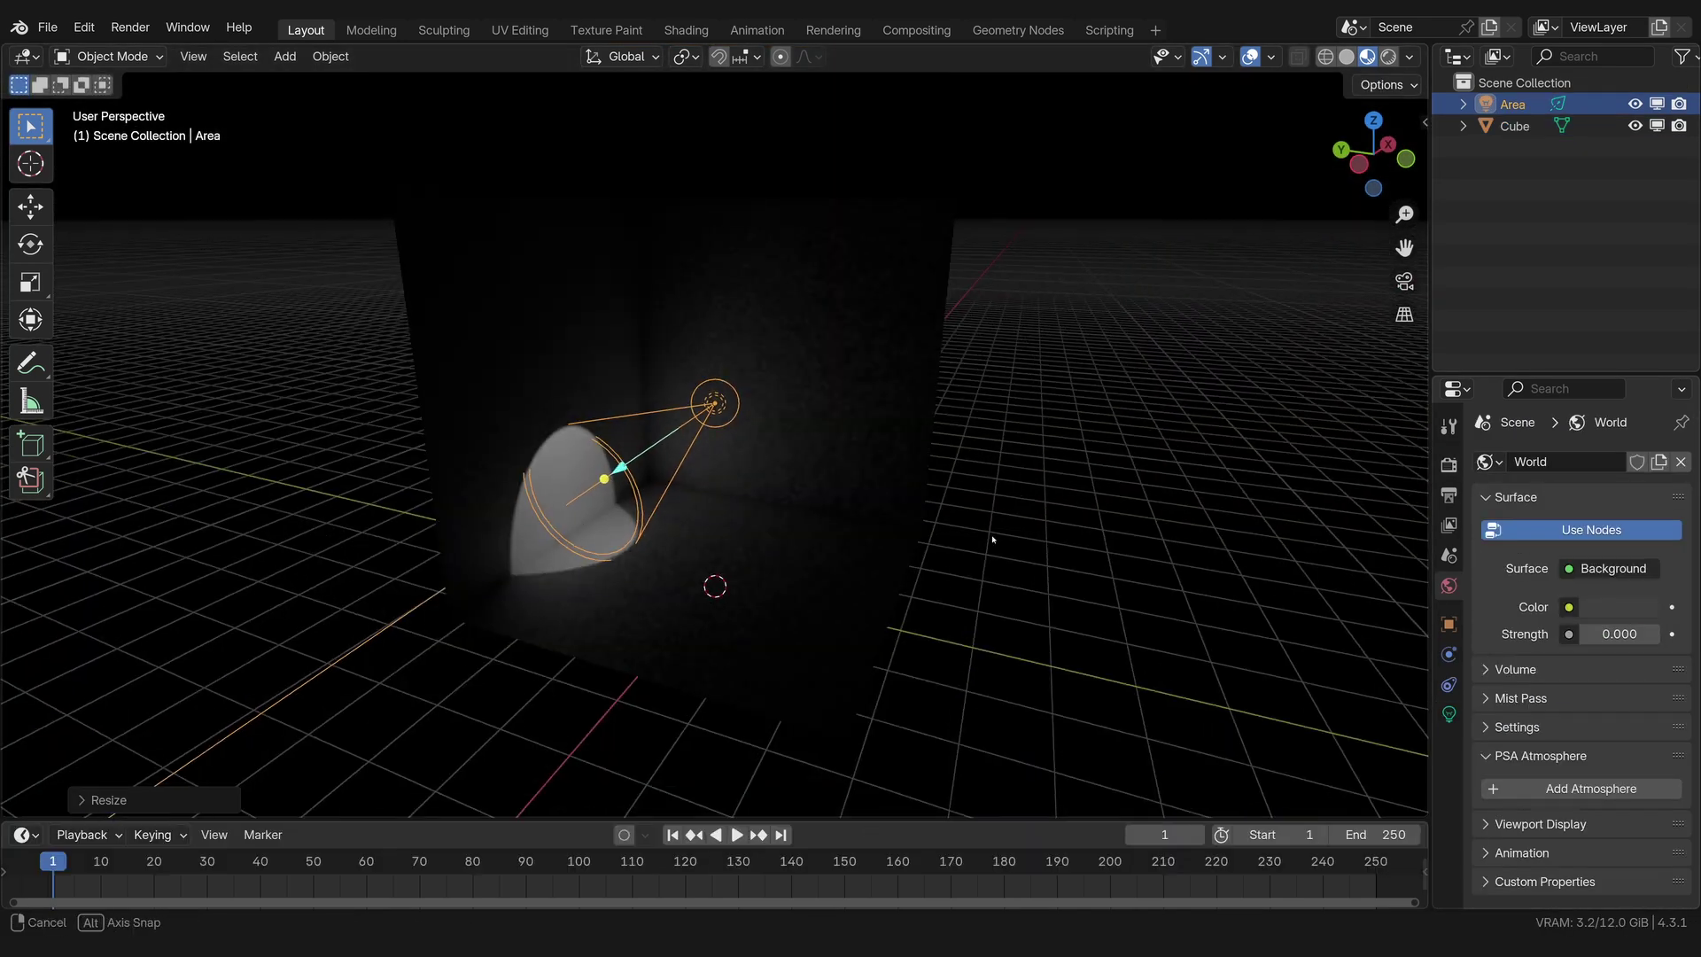
Step: Add objects and rotate the Area light around Z to aim its cone beam inside the cube
key("r")
key("z")
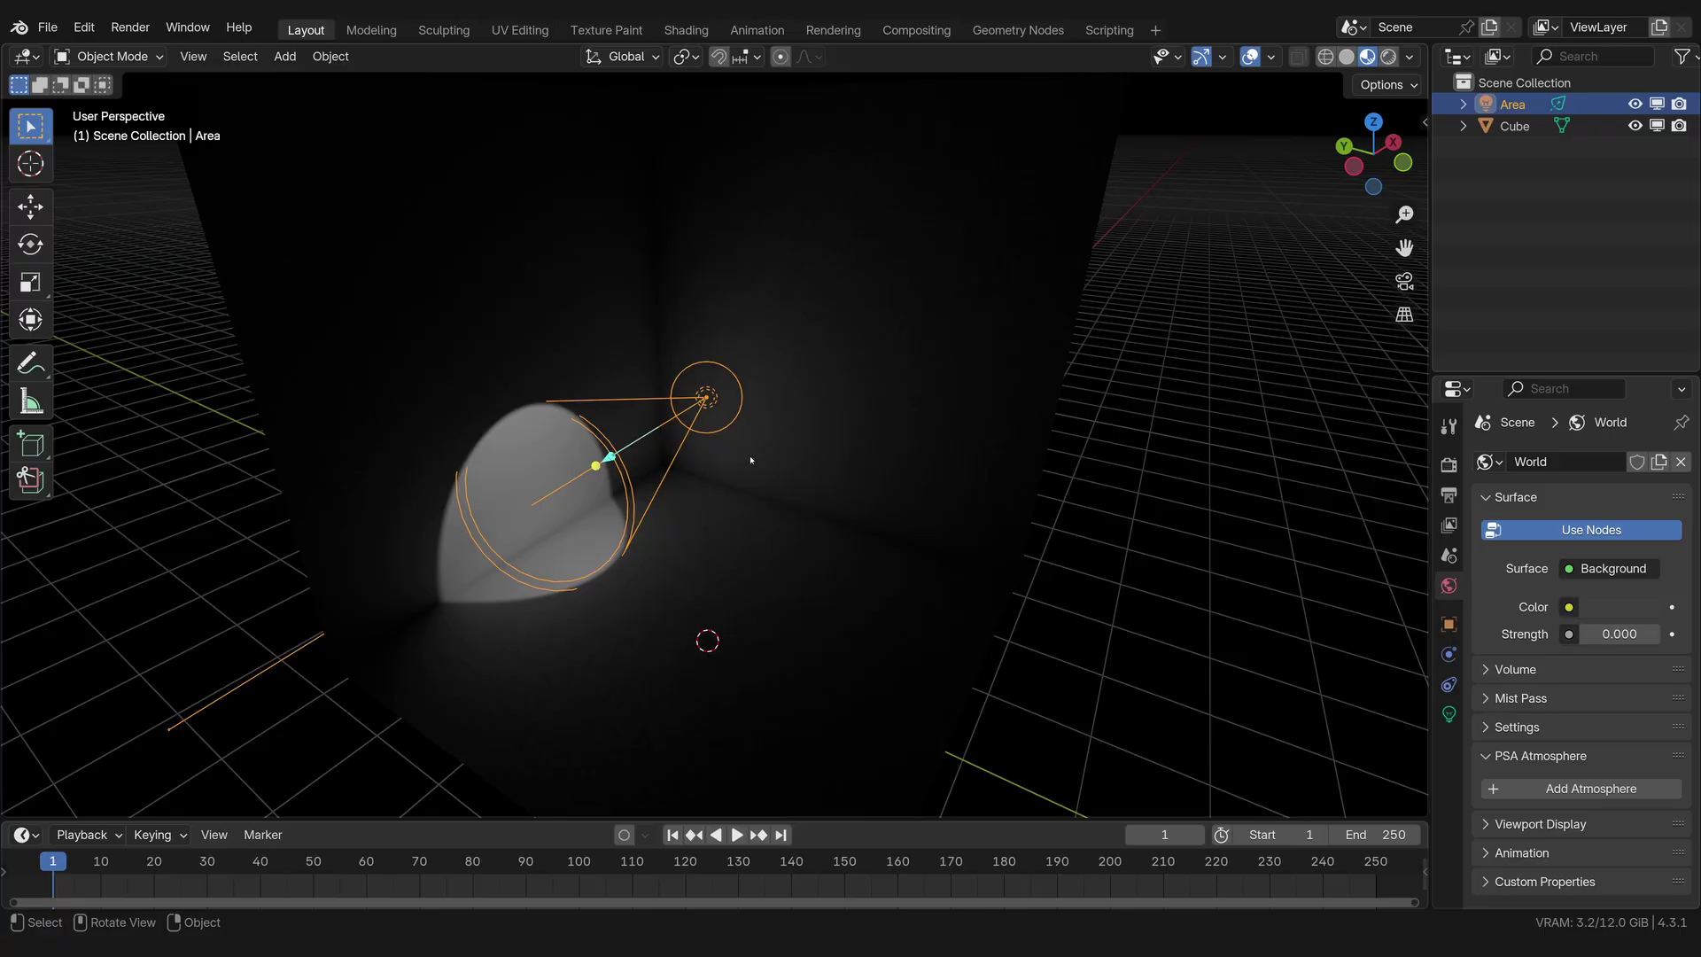
key("shift+a")
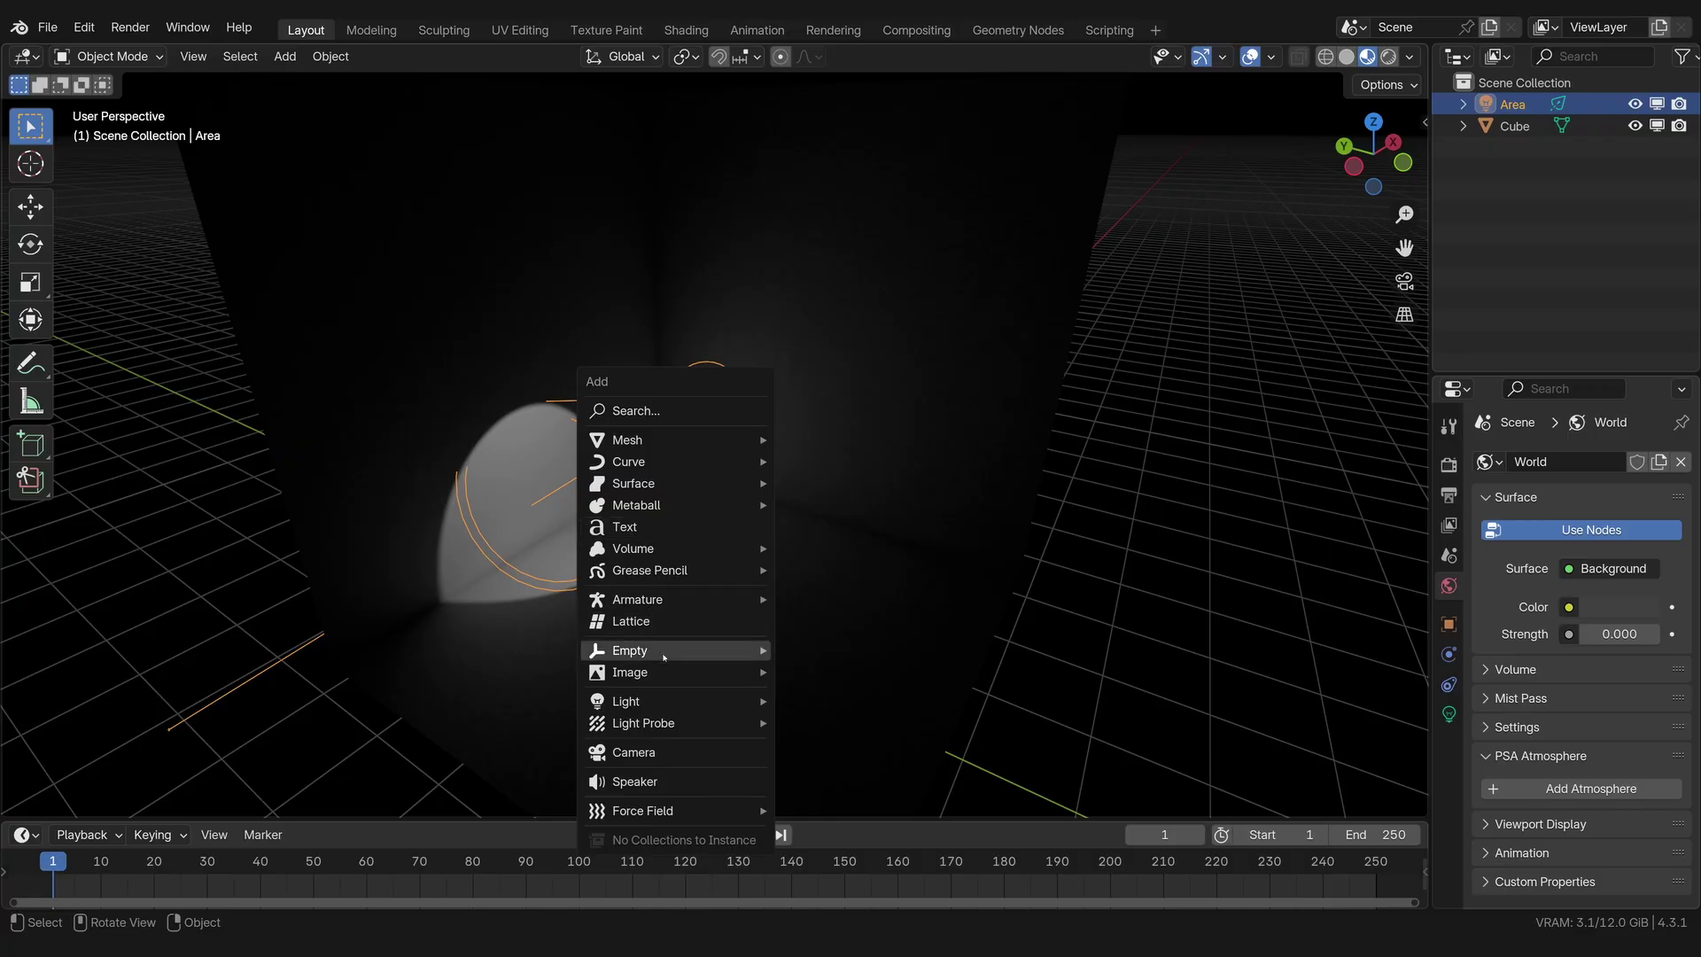
Step: Add a cube Empty and raise it along Z up to the Area light
mouse_move(663, 656)
left_click(842, 747)
key("g")
key("z")
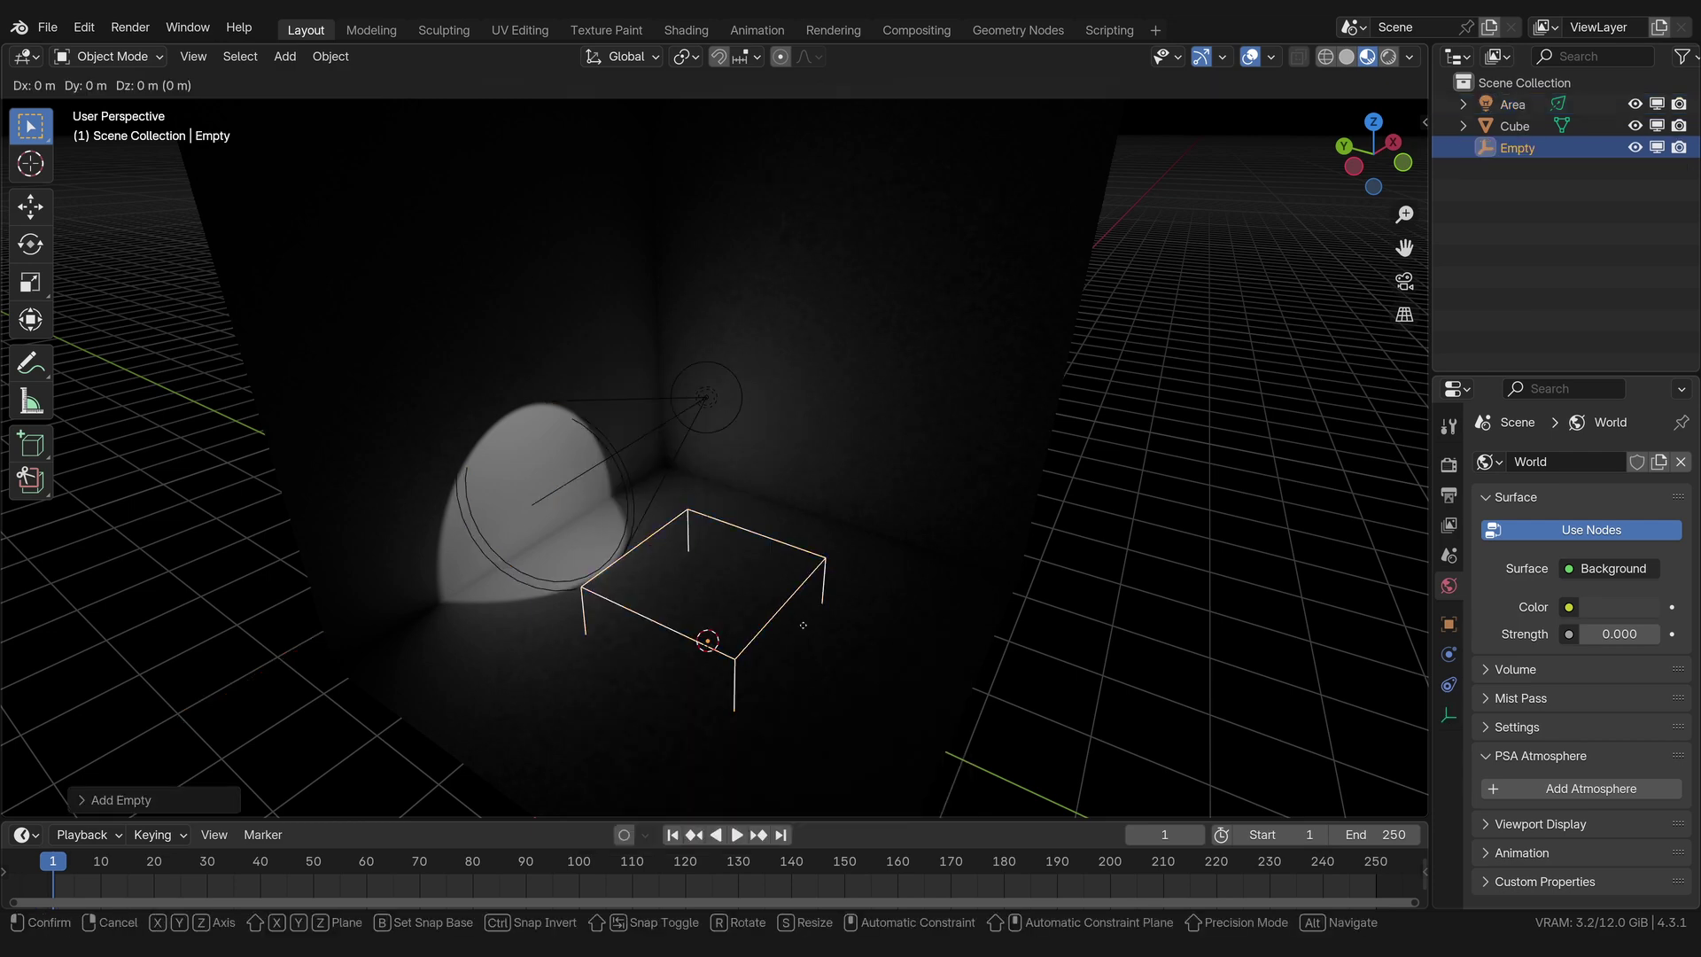
left_click(791, 383)
middle_click_drag(790, 383, 1000, 529)
Step: Parent the Area light to the cube Empty with Ctrl+P > Object
left_click(685, 394)
left_click(898, 536, "shift")
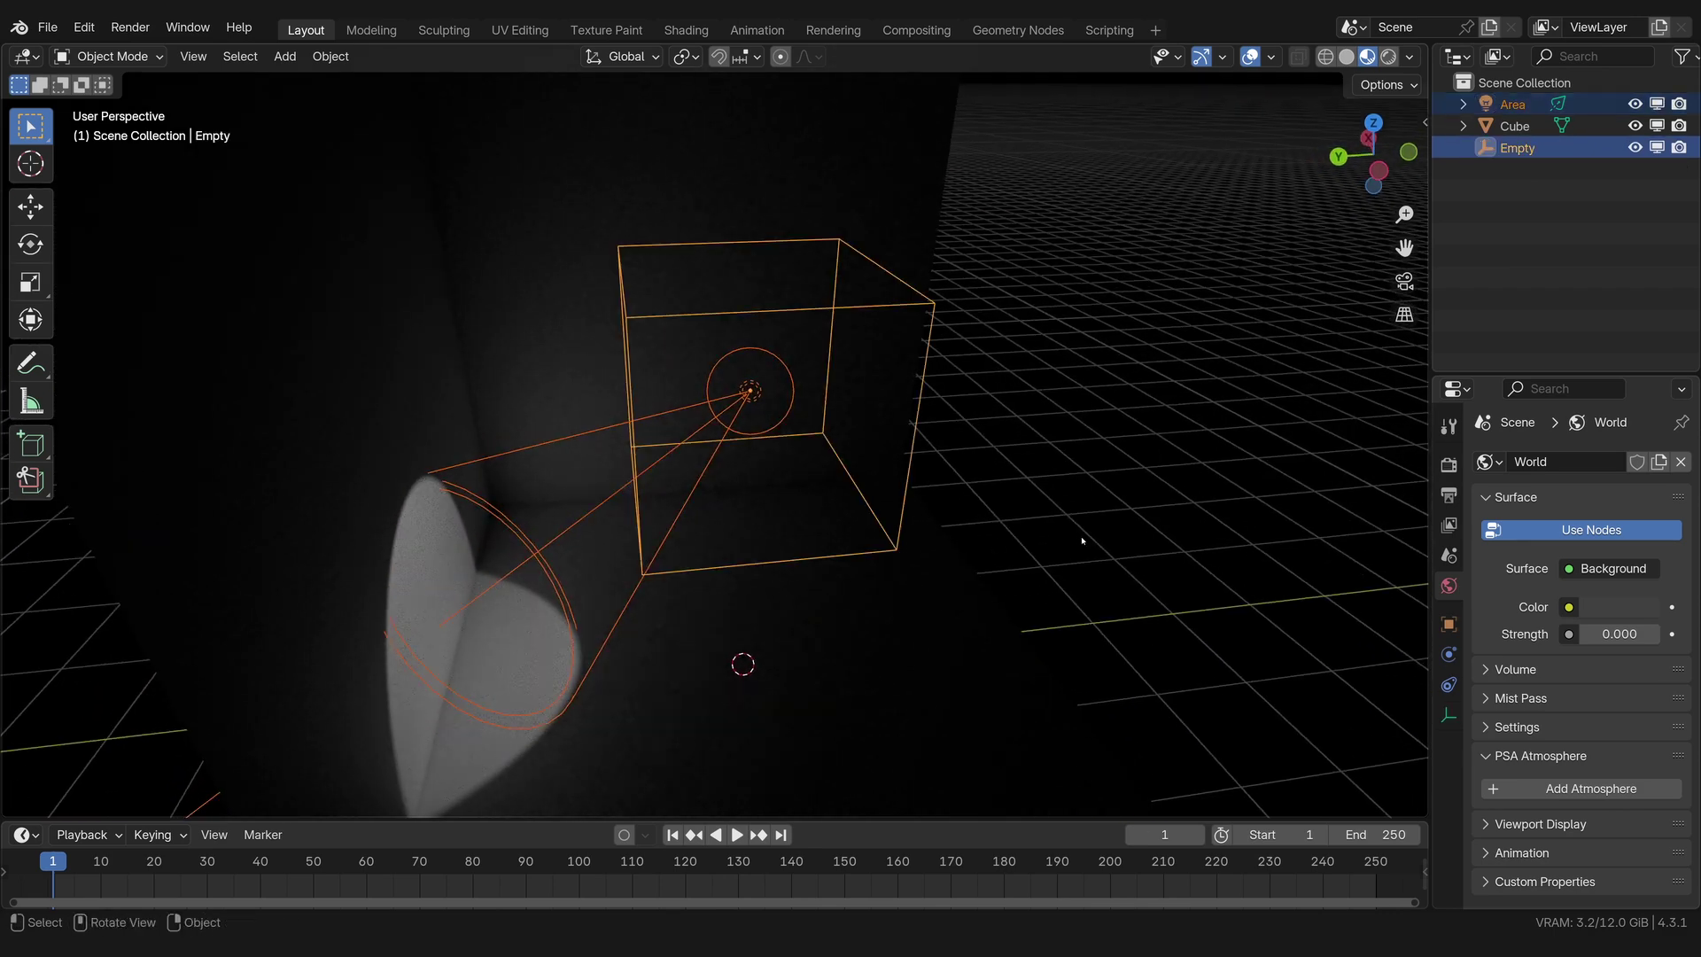
key("ctrl+p")
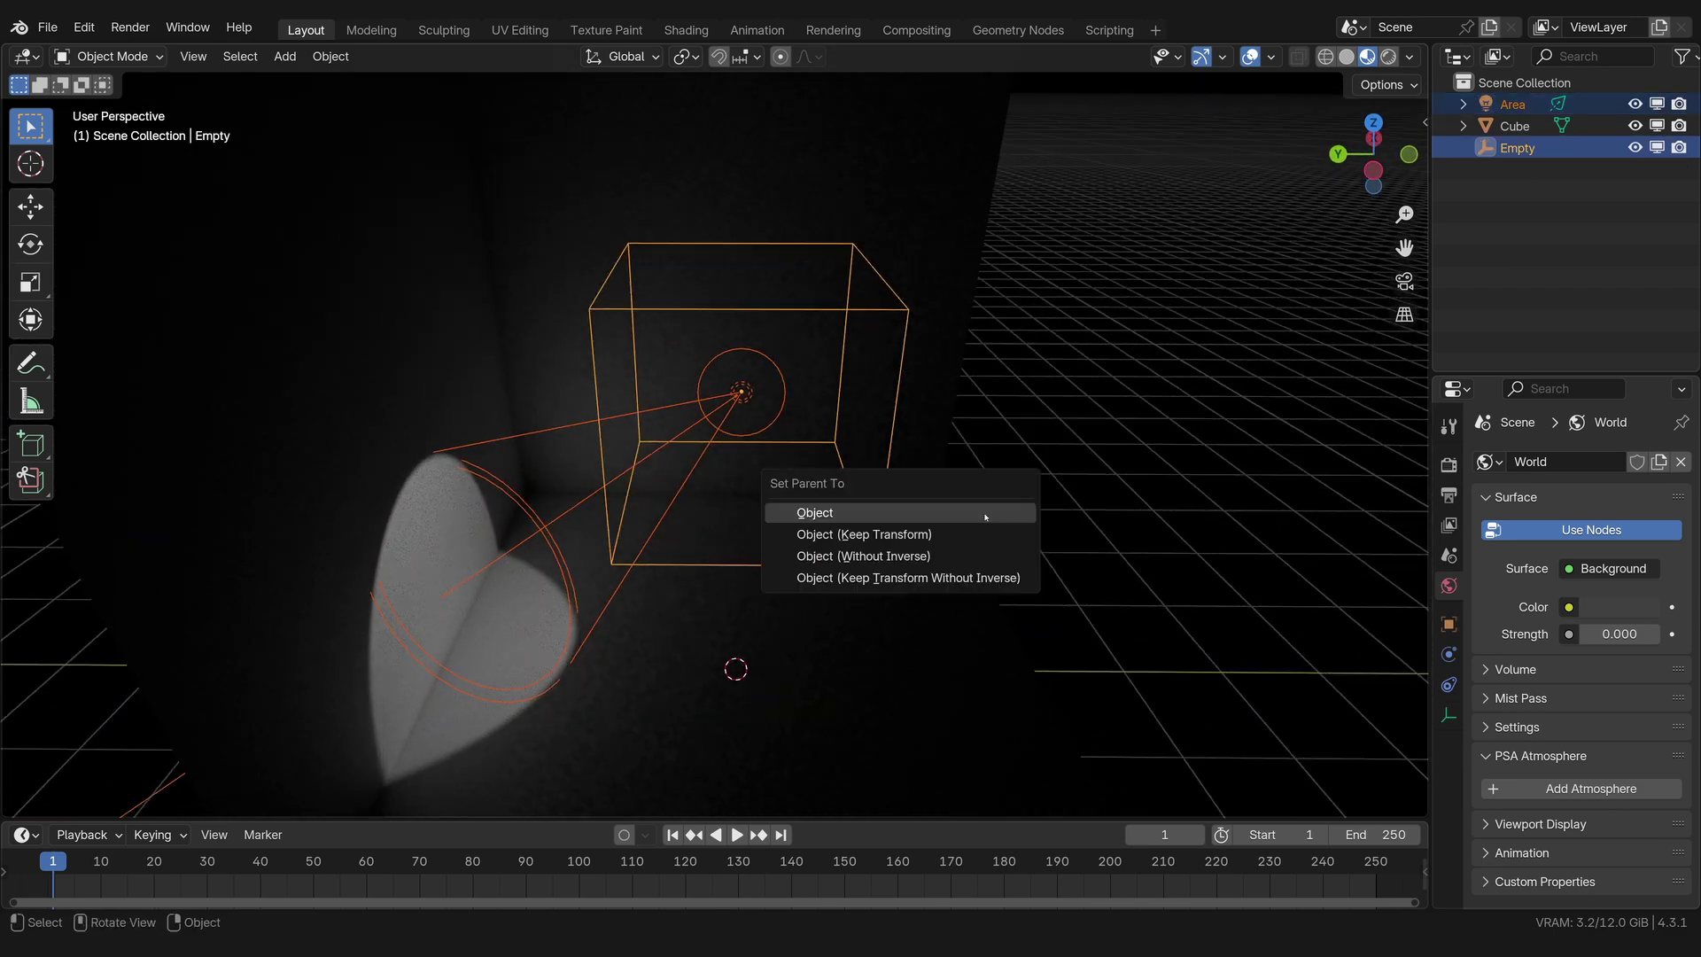
left_click(985, 514)
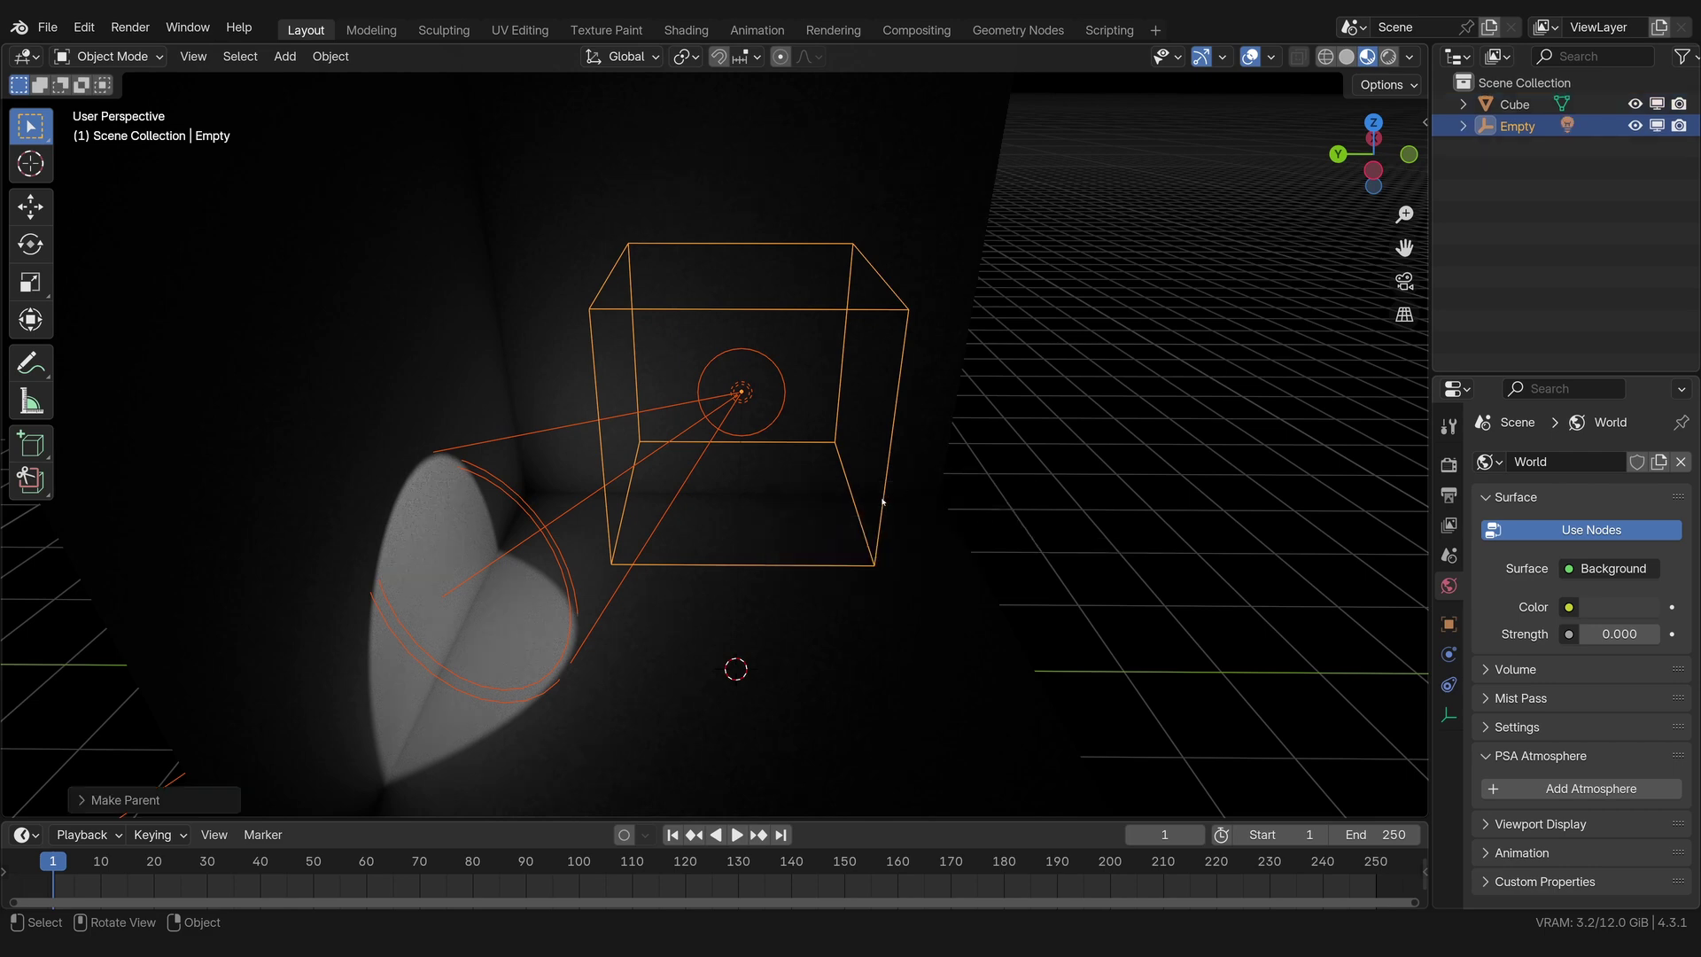
scroll(882, 501, "down", 5)
middle_click_drag(1059, 505, 1037, 486)
Step: Test-rotate the Empty without keeping it, enlarge the timeline, and play the light's sweep
key("r")
key("z")
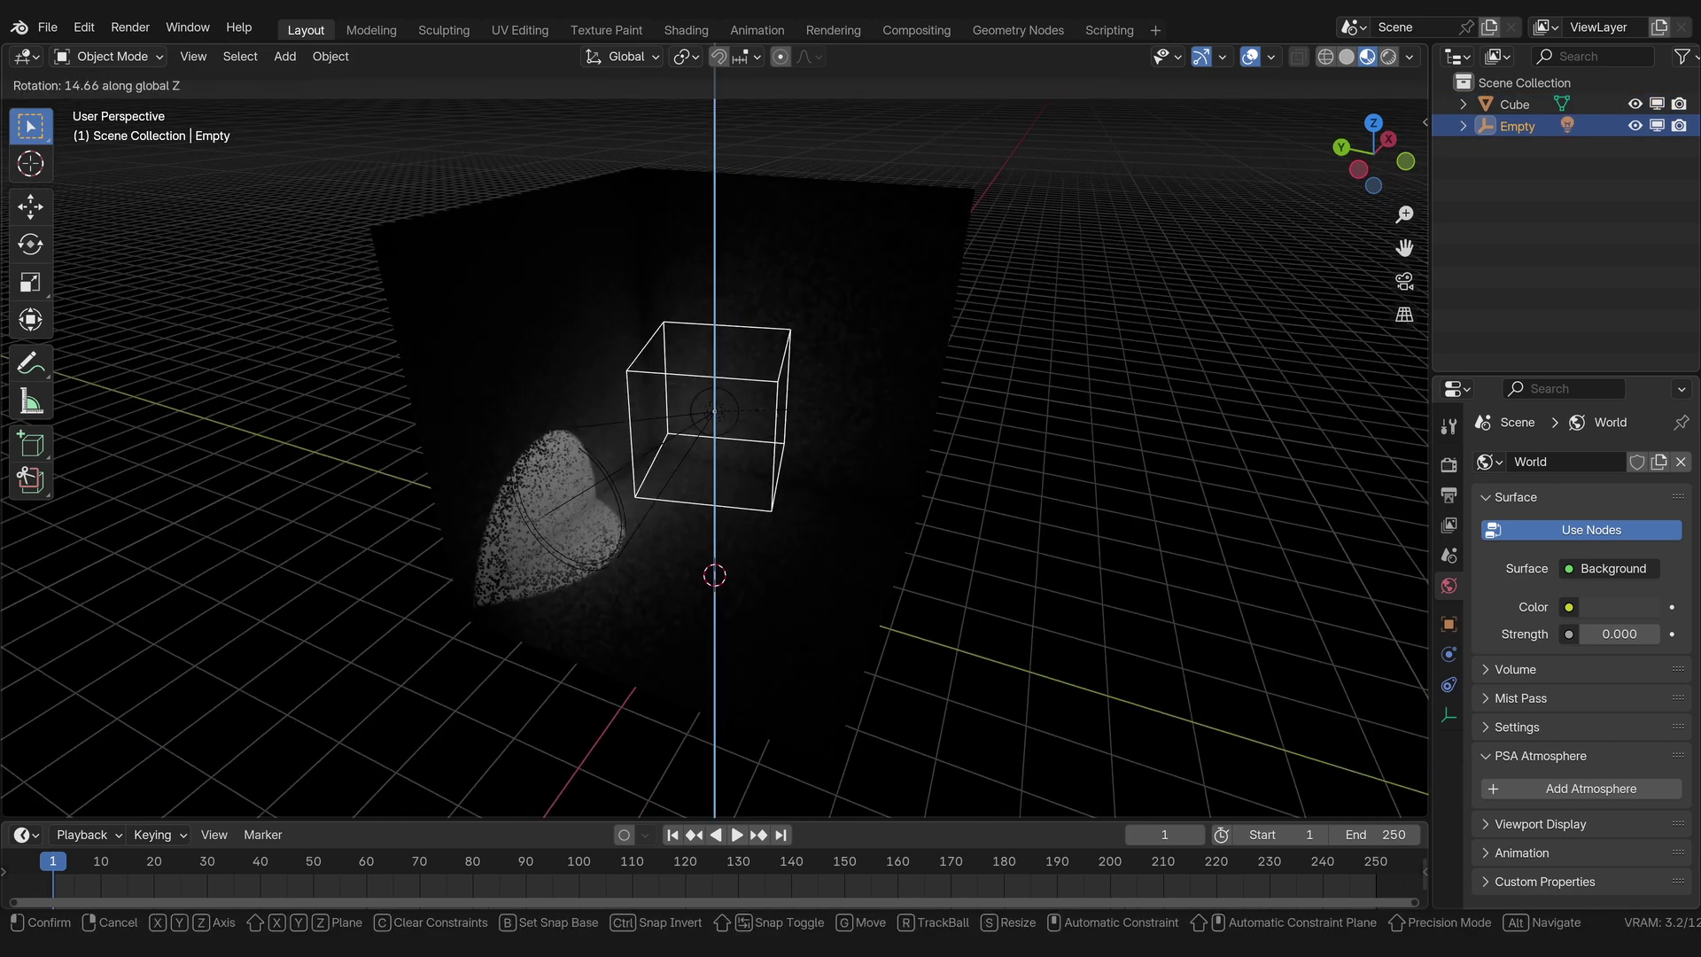
right_click(983, 523)
key("r")
key("r")
right_click(939, 391)
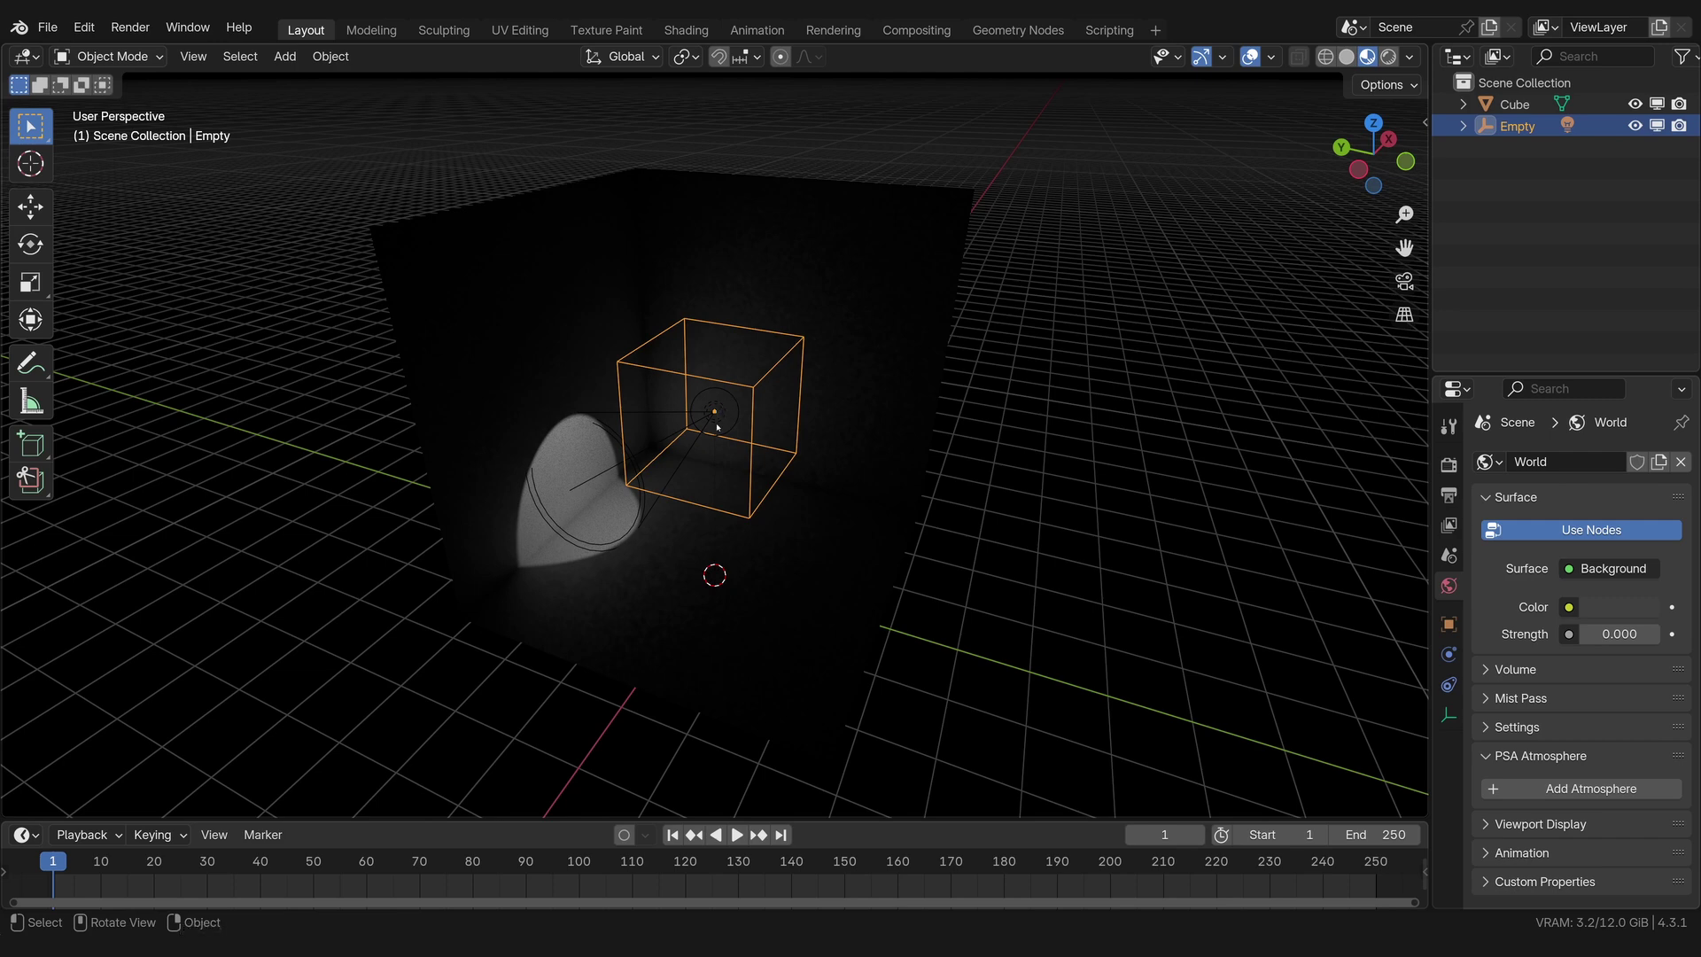
left_click_drag(809, 812, 809, 729)
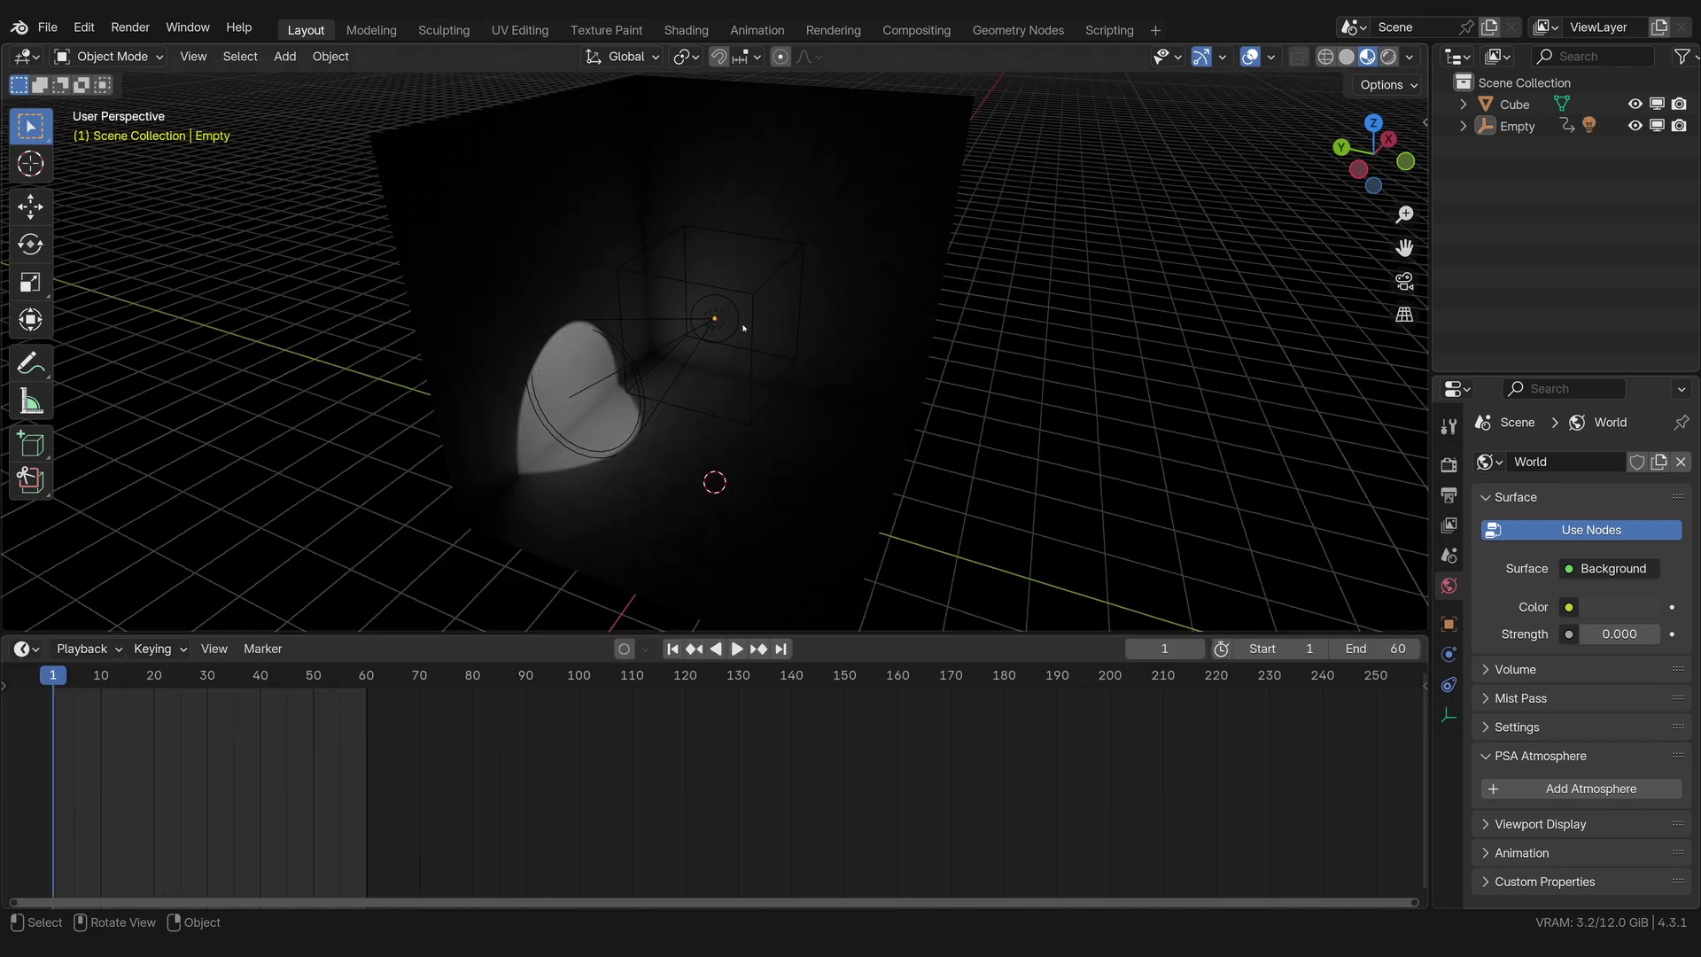
left_click(743, 328)
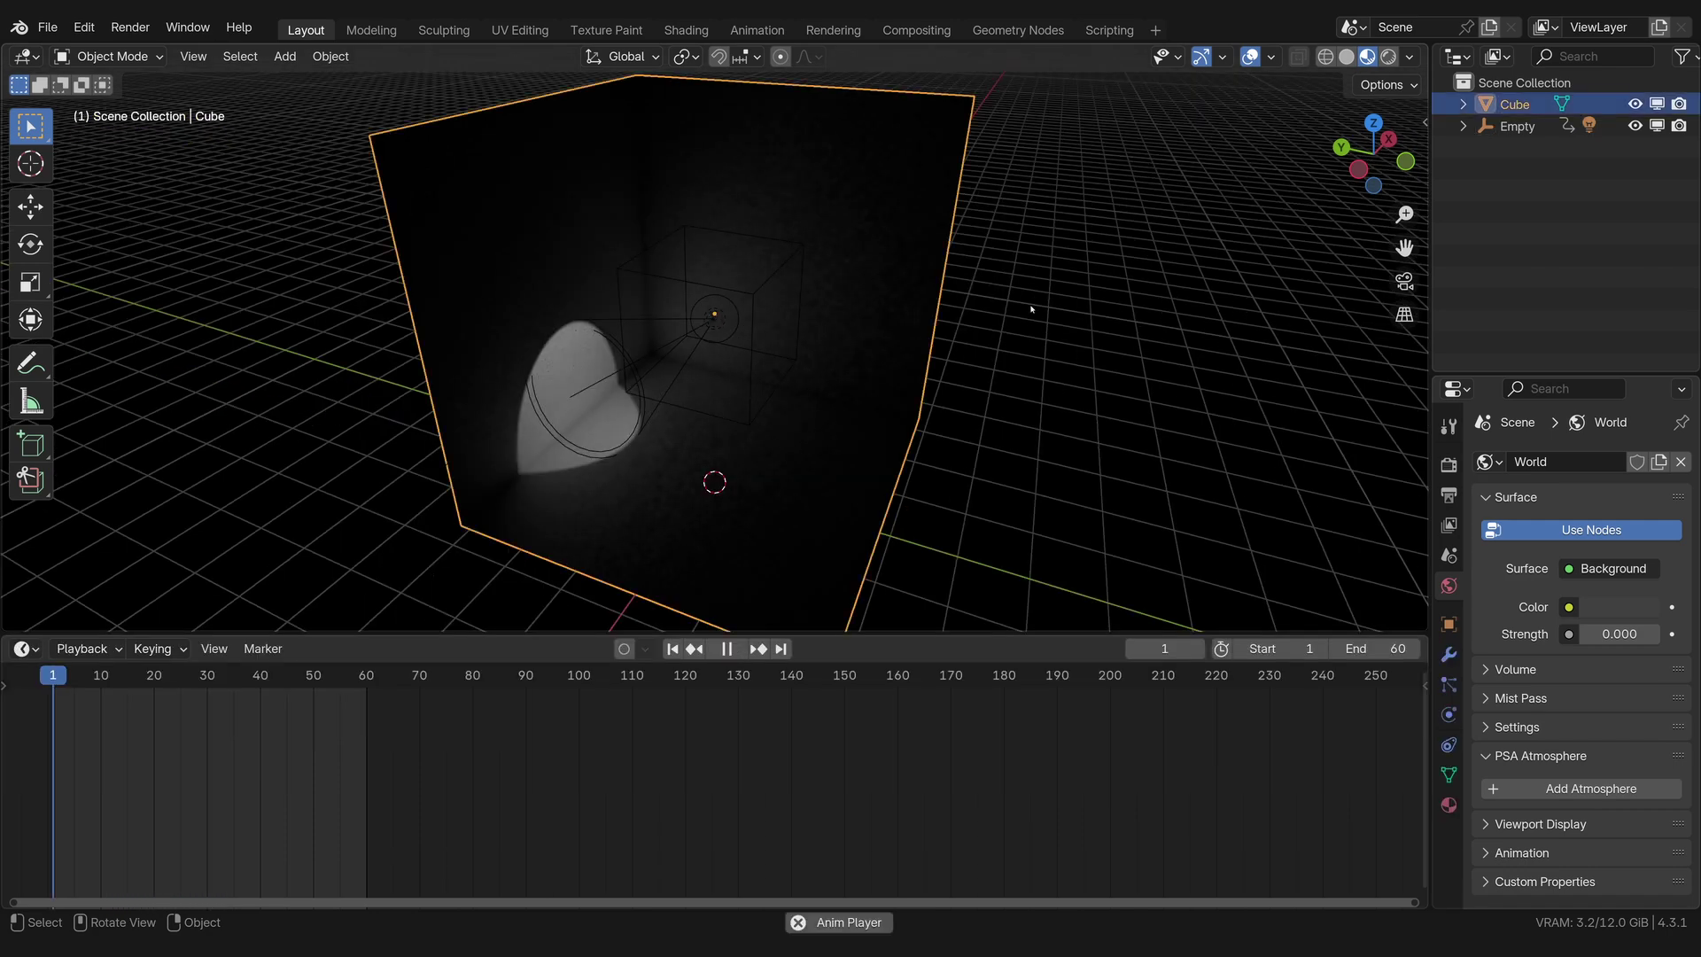
key("space")
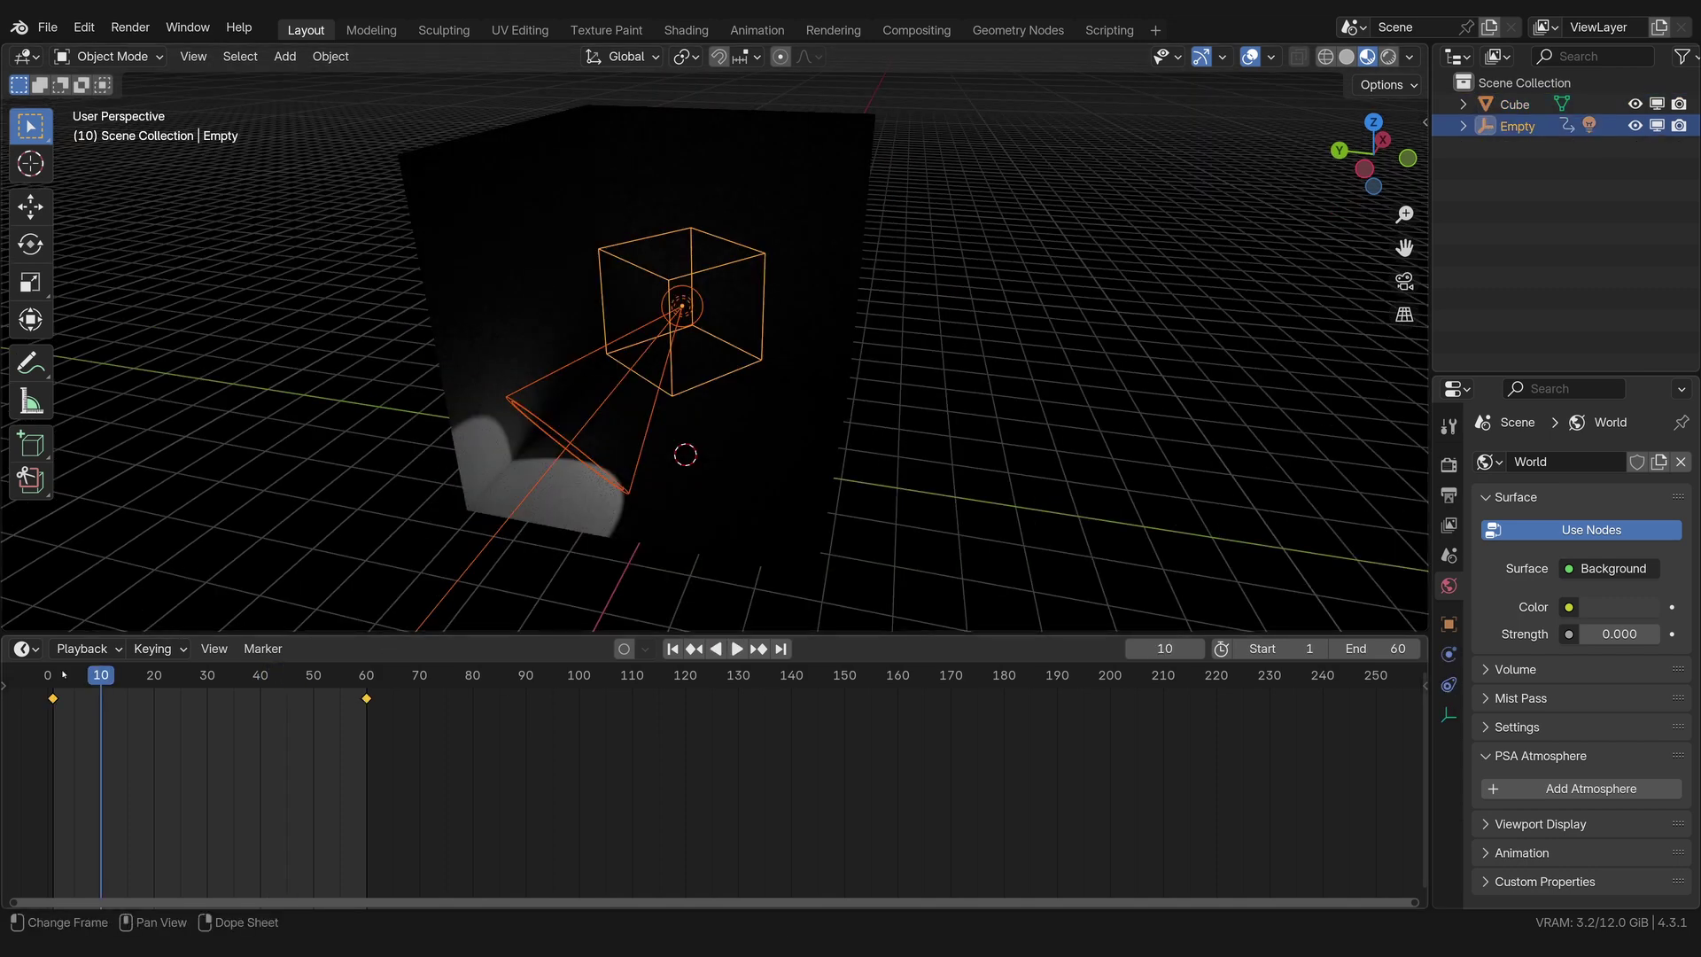
Step: Turn the bottom area into the Graph Editor and switch the viewport to Solid shading
left_click(24, 650)
left_click(310, 757)
middle_click_drag(794, 323, 647, 408, "shift")
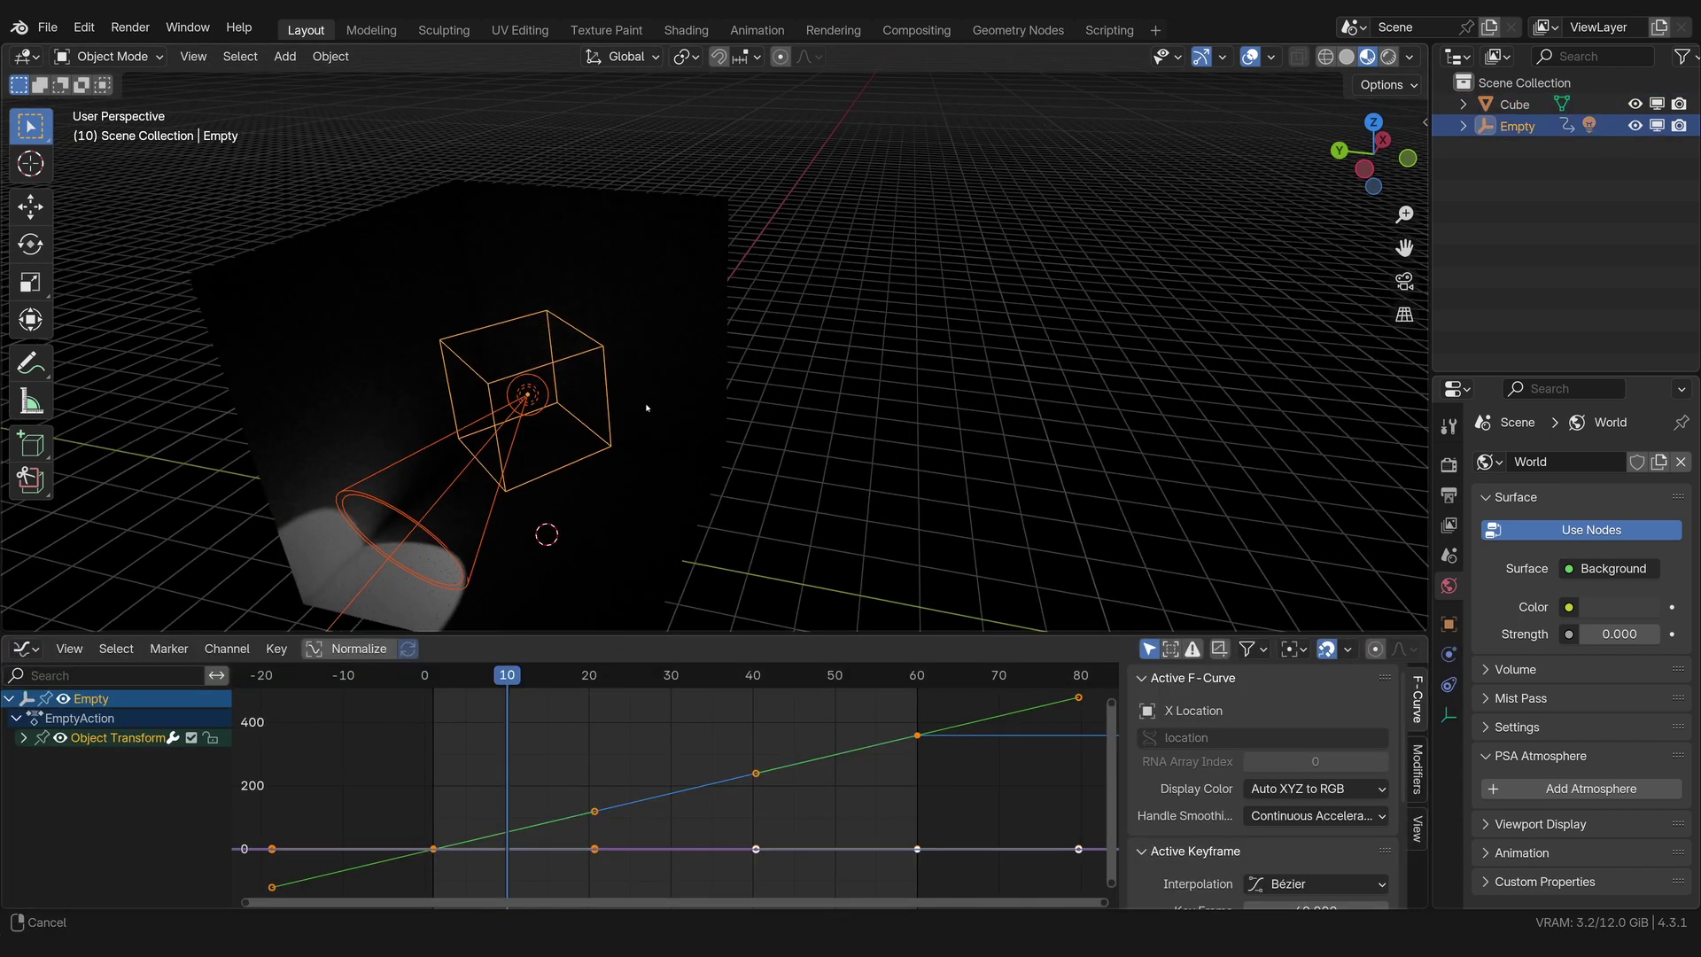
key("g")
left_click(1338, 122)
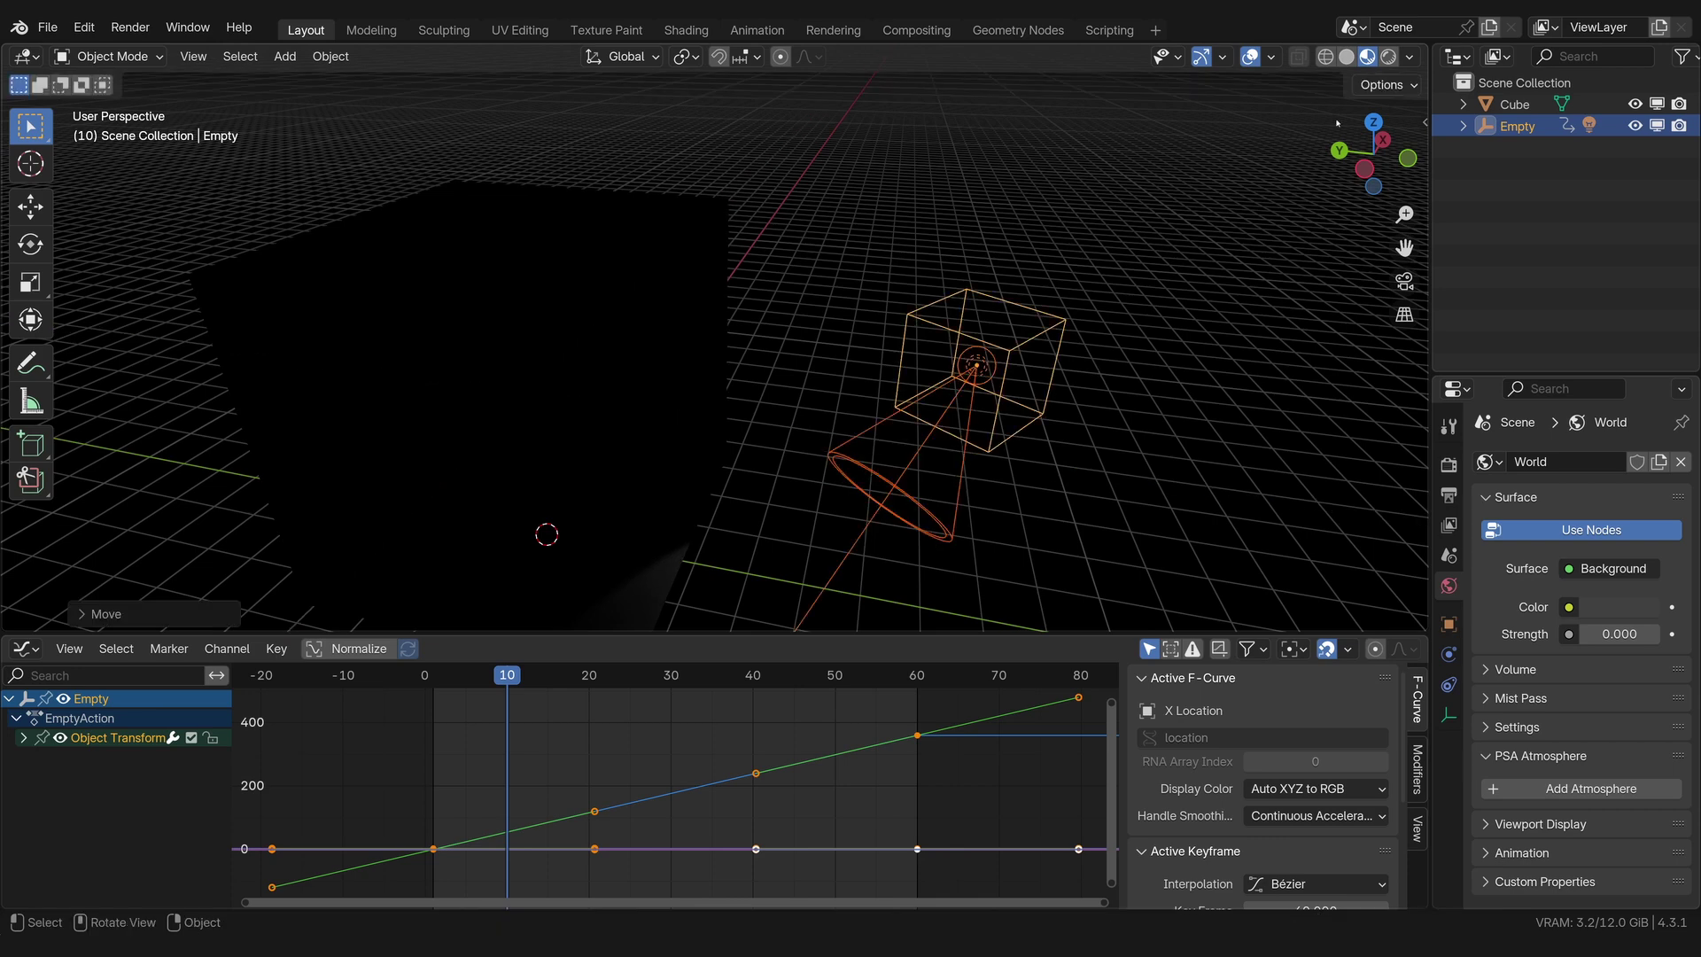
left_click(1346, 56)
key("ctrl+z")
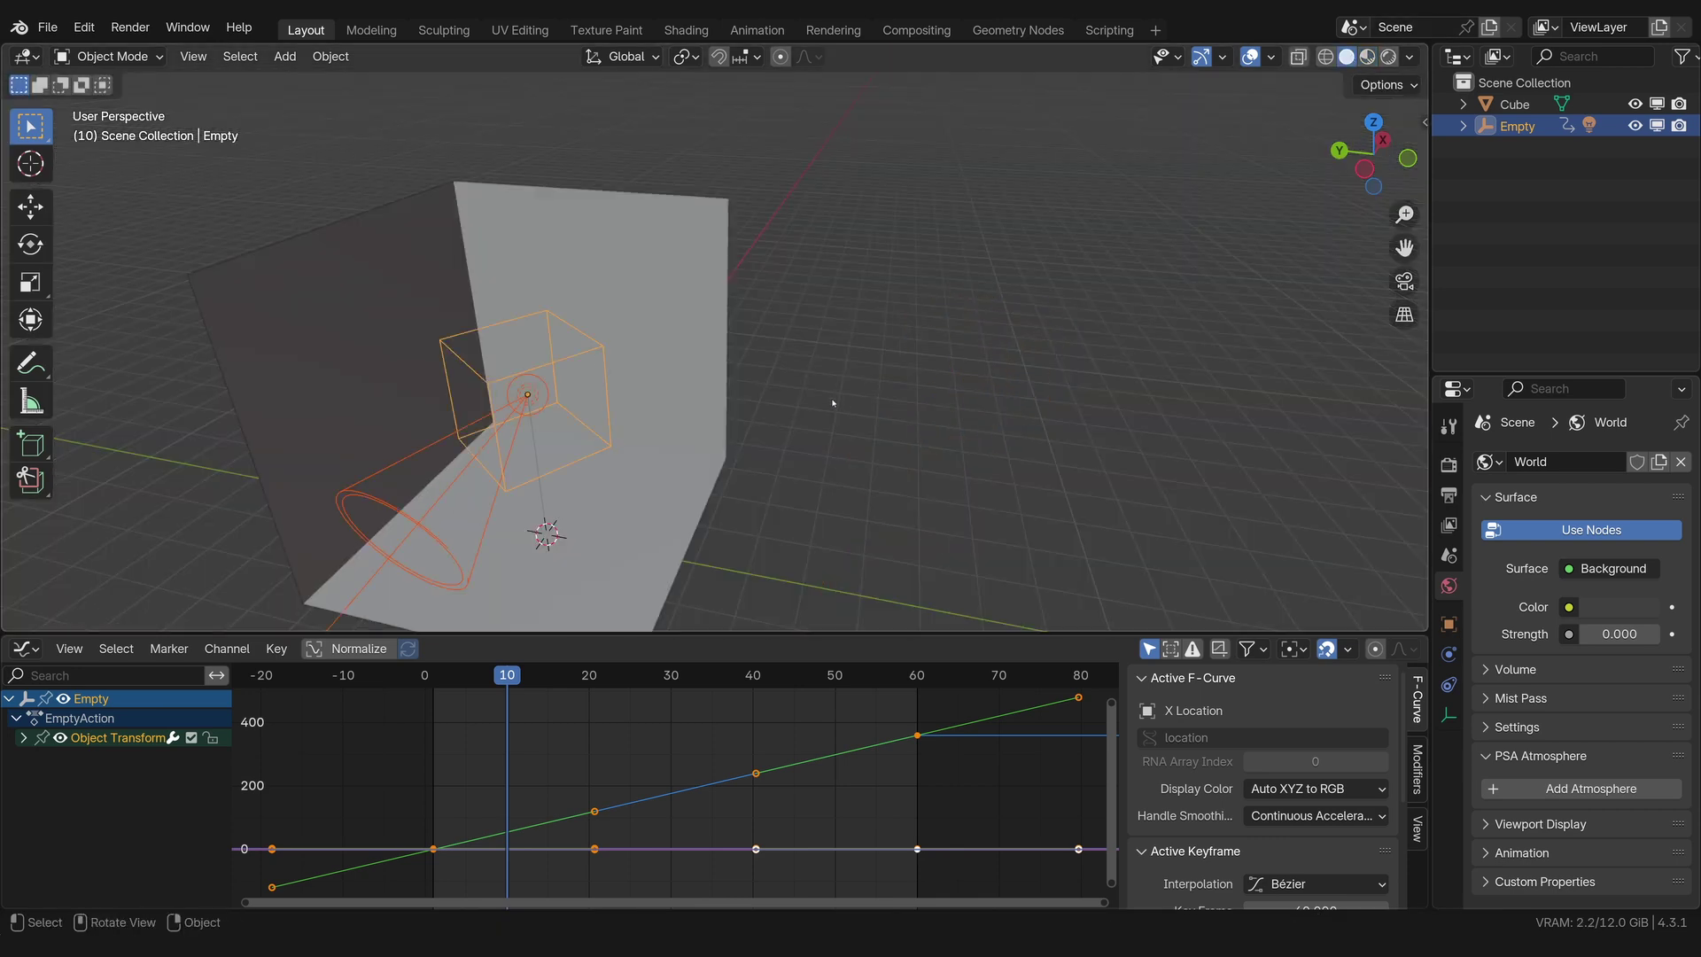
Step: Duplicate the Empty and its light to the right as Empty.001, expand its curves, and preview its motion
key("shift+d")
left_click(1286, 381)
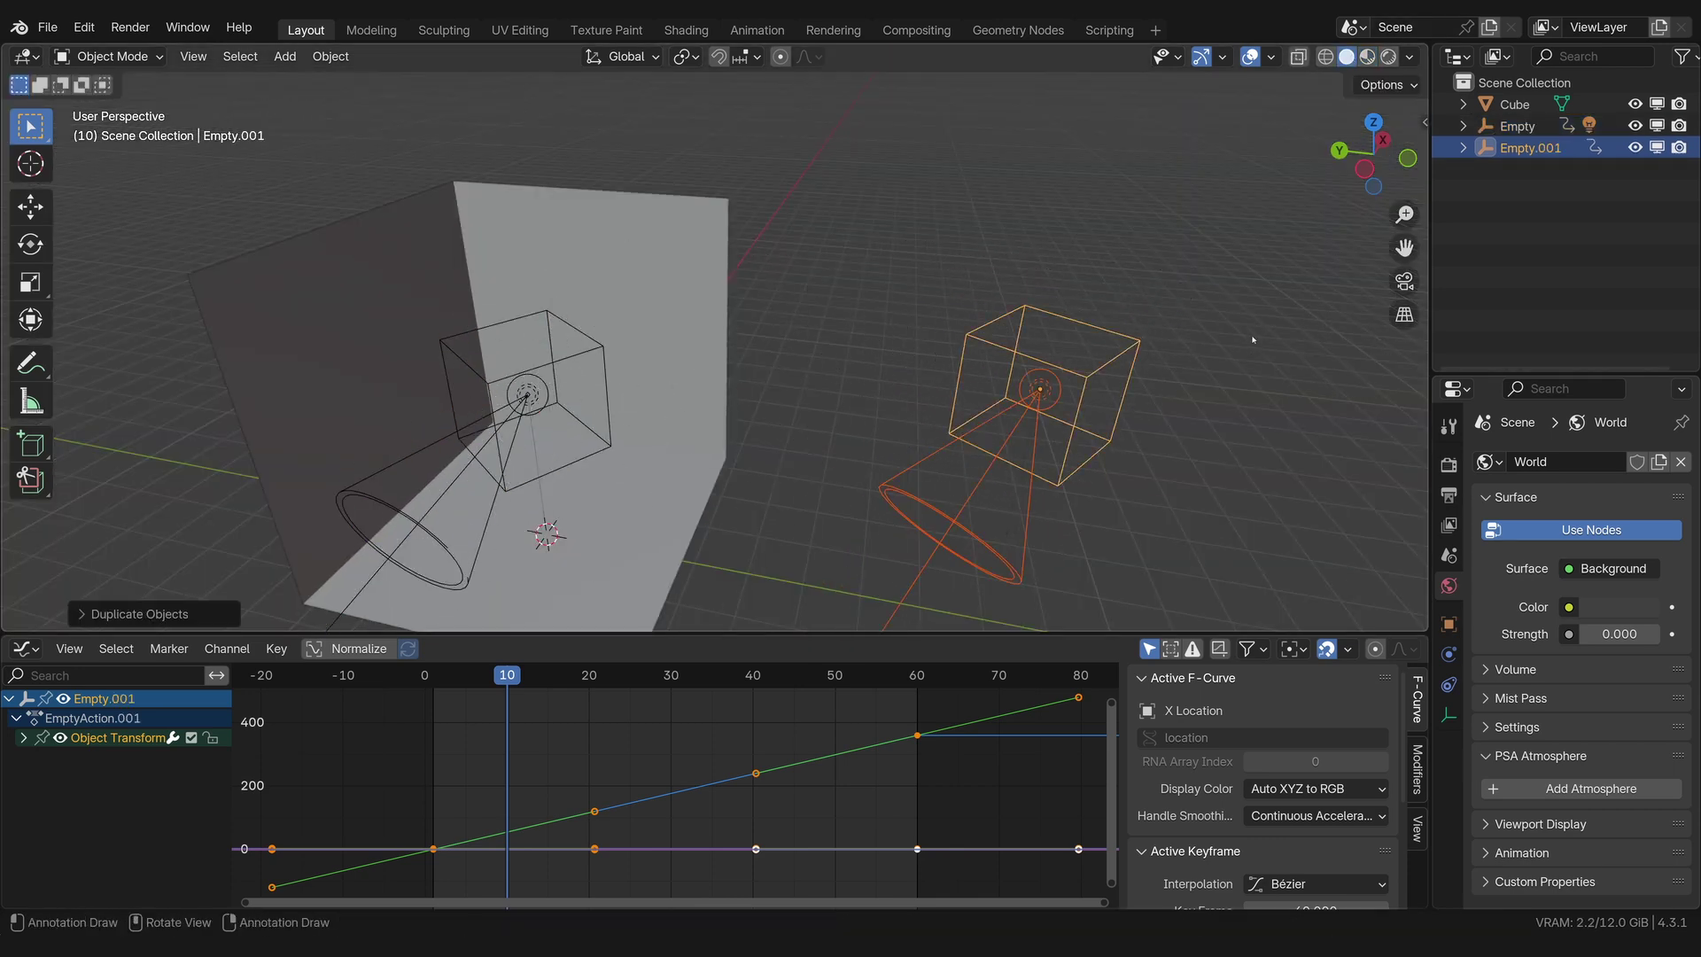
scroll(539, 434, "down", 2)
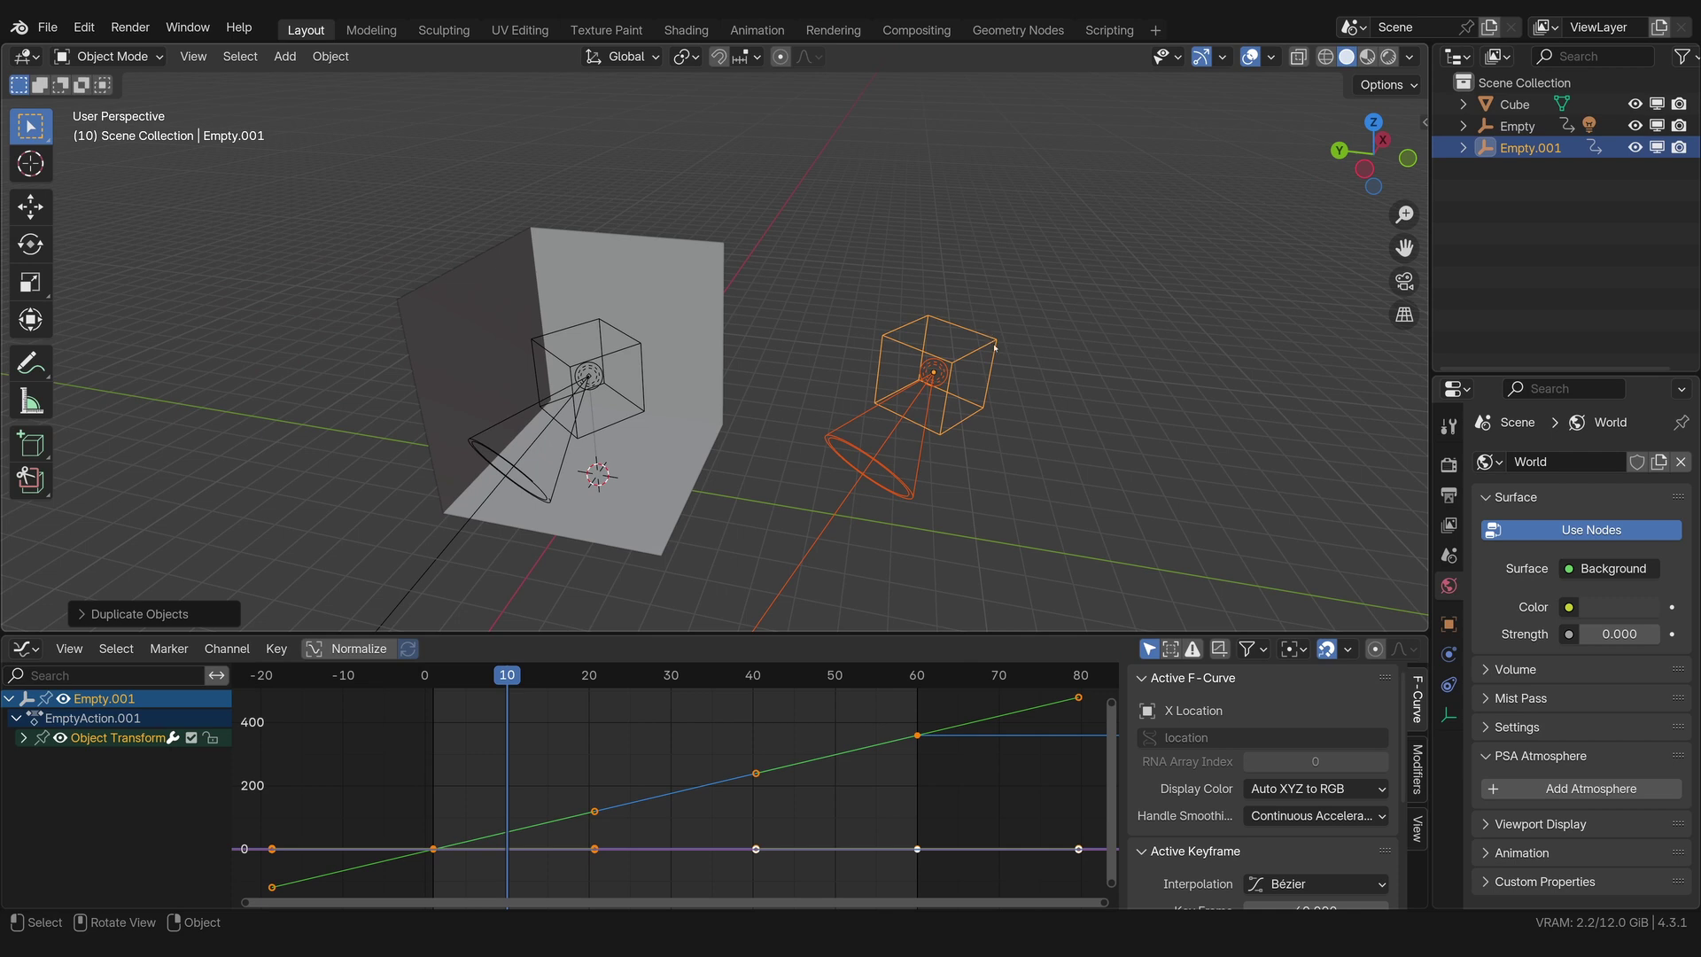
left_click(24, 738)
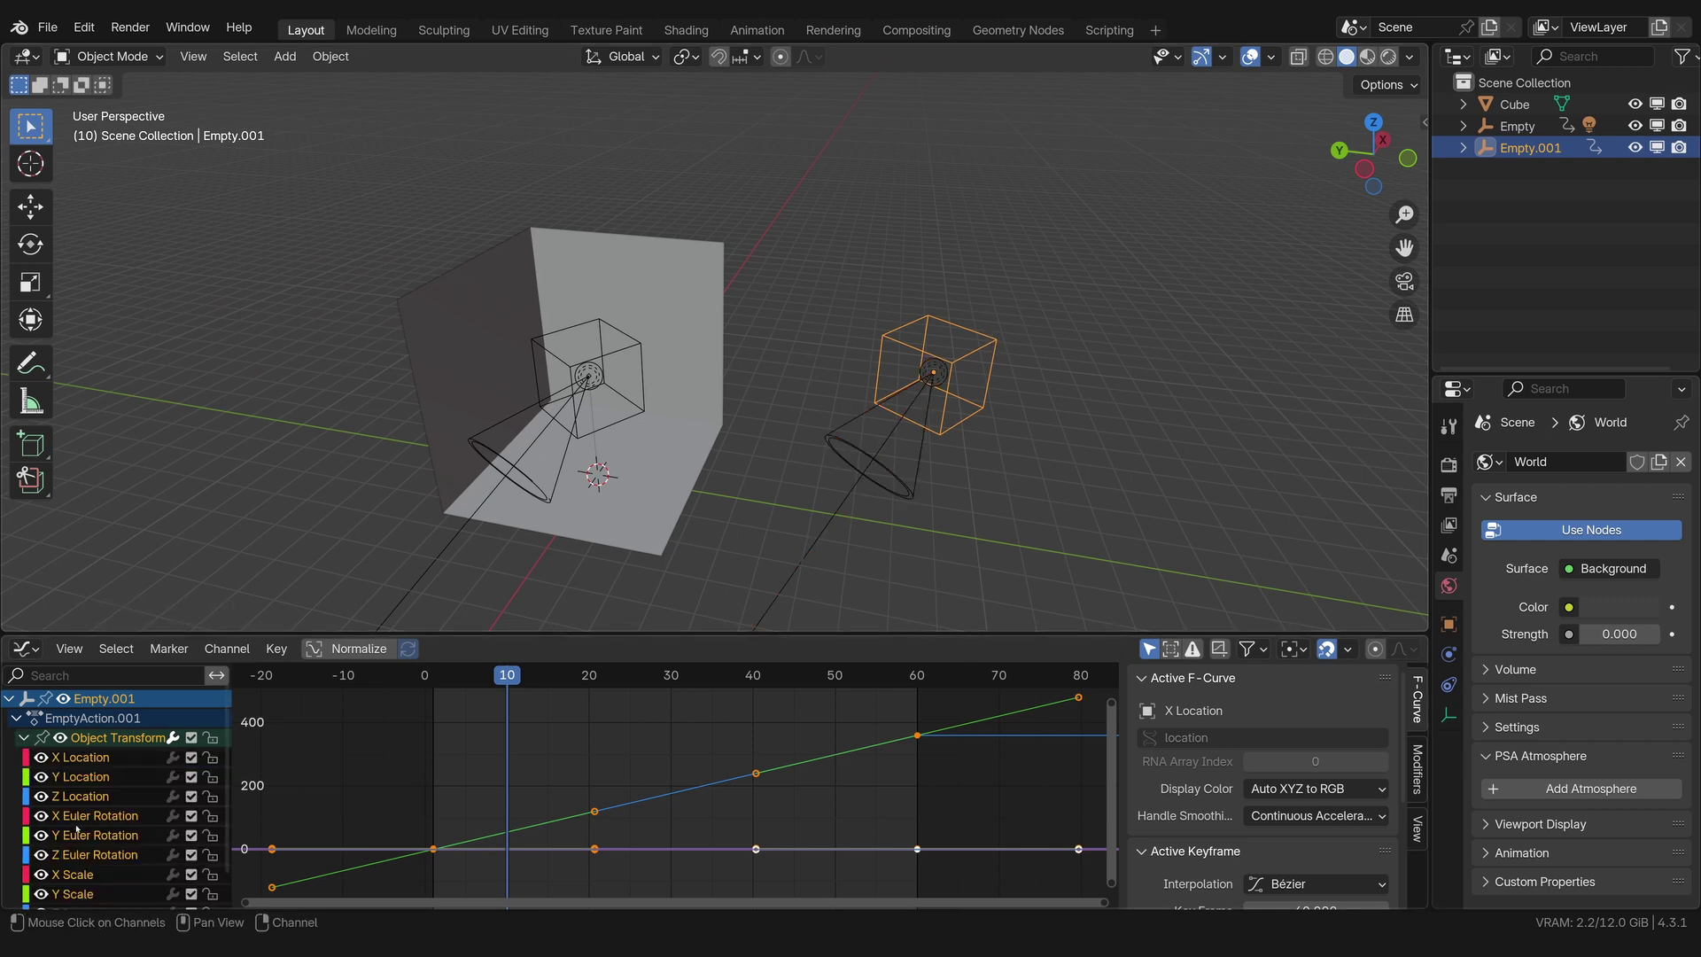
scroll(77, 829, "down", 2)
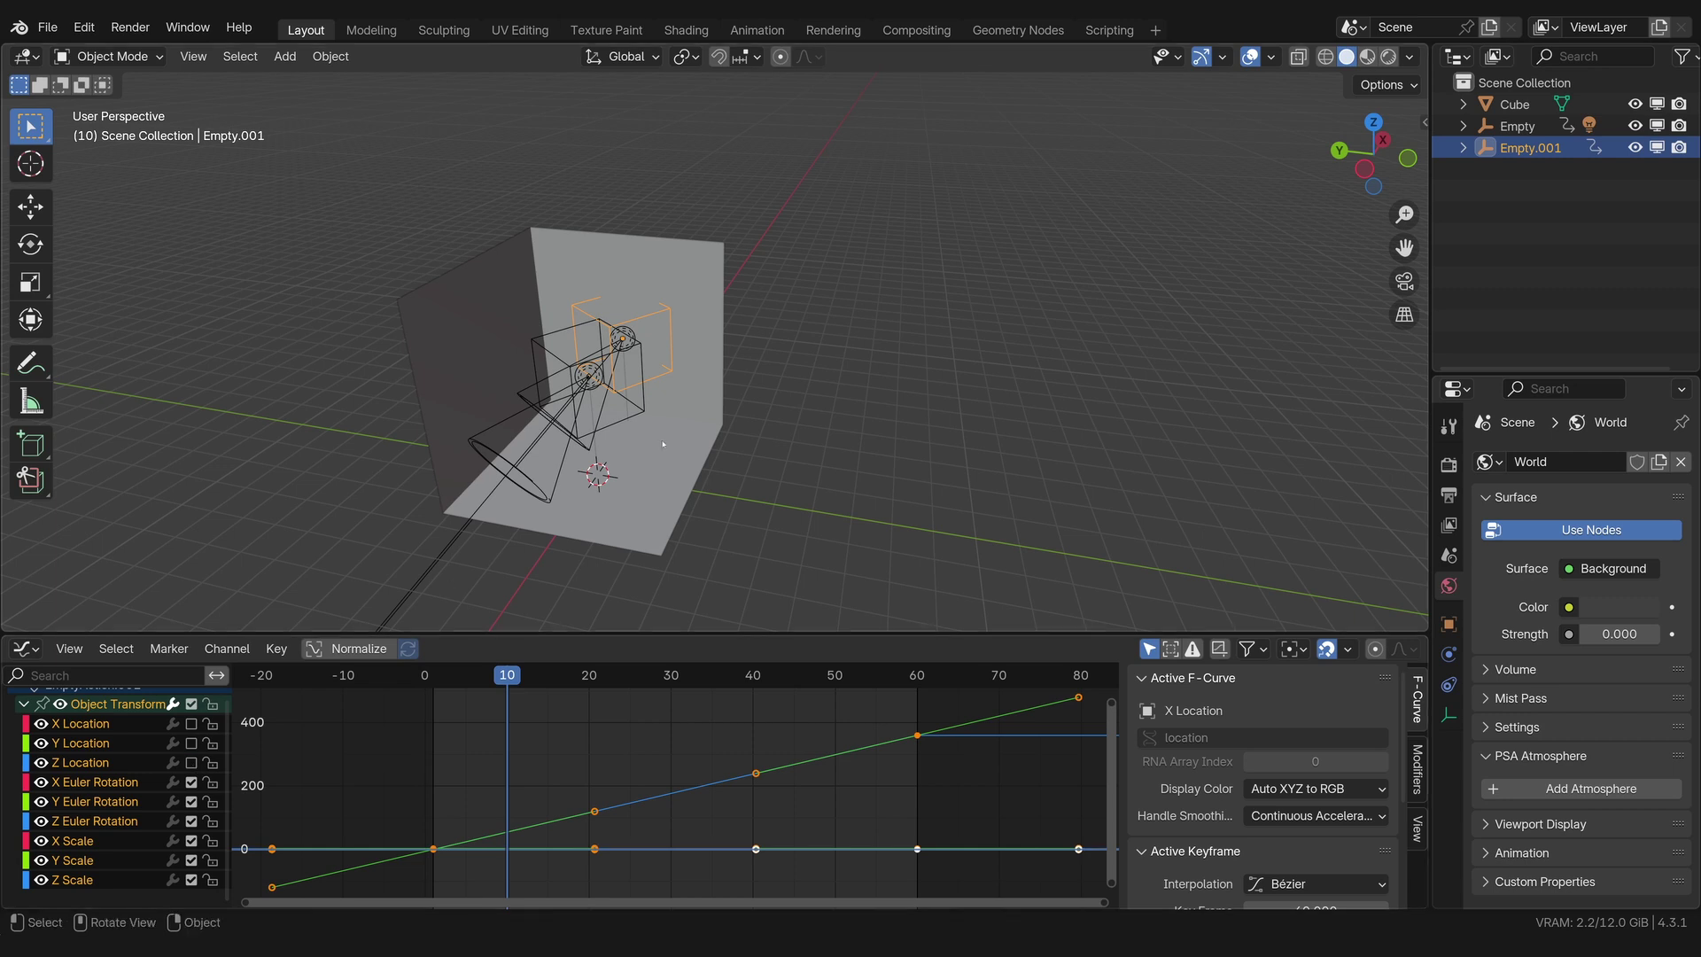
key("g")
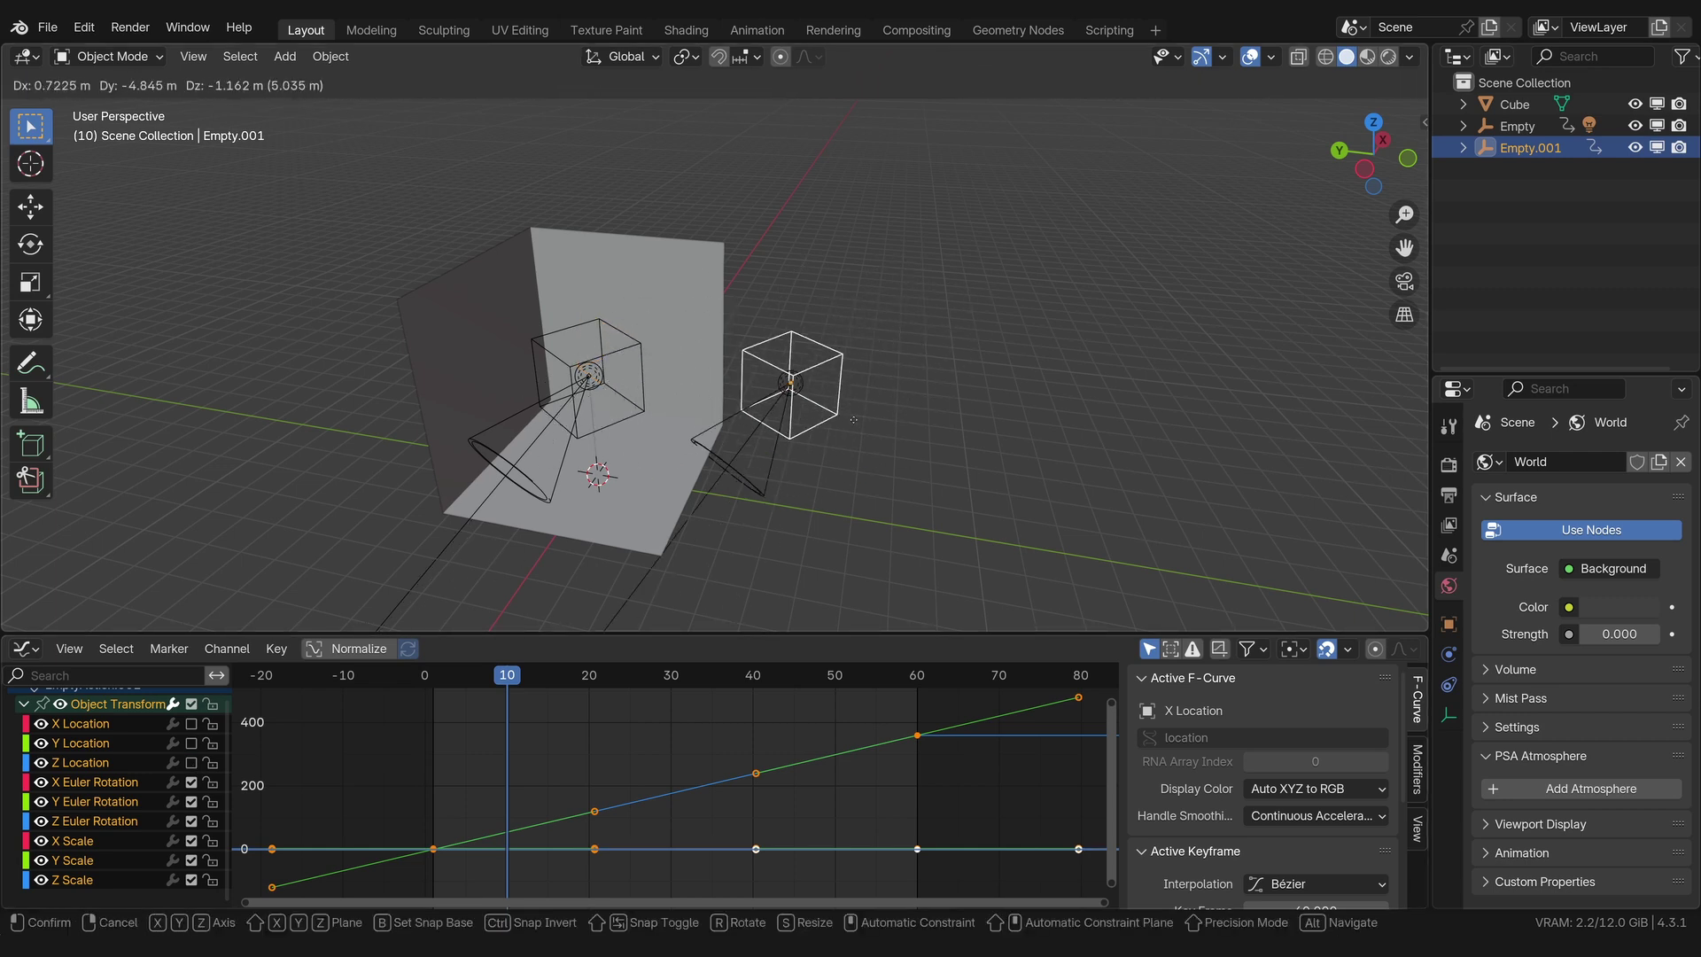
left_click(883, 422)
key("space")
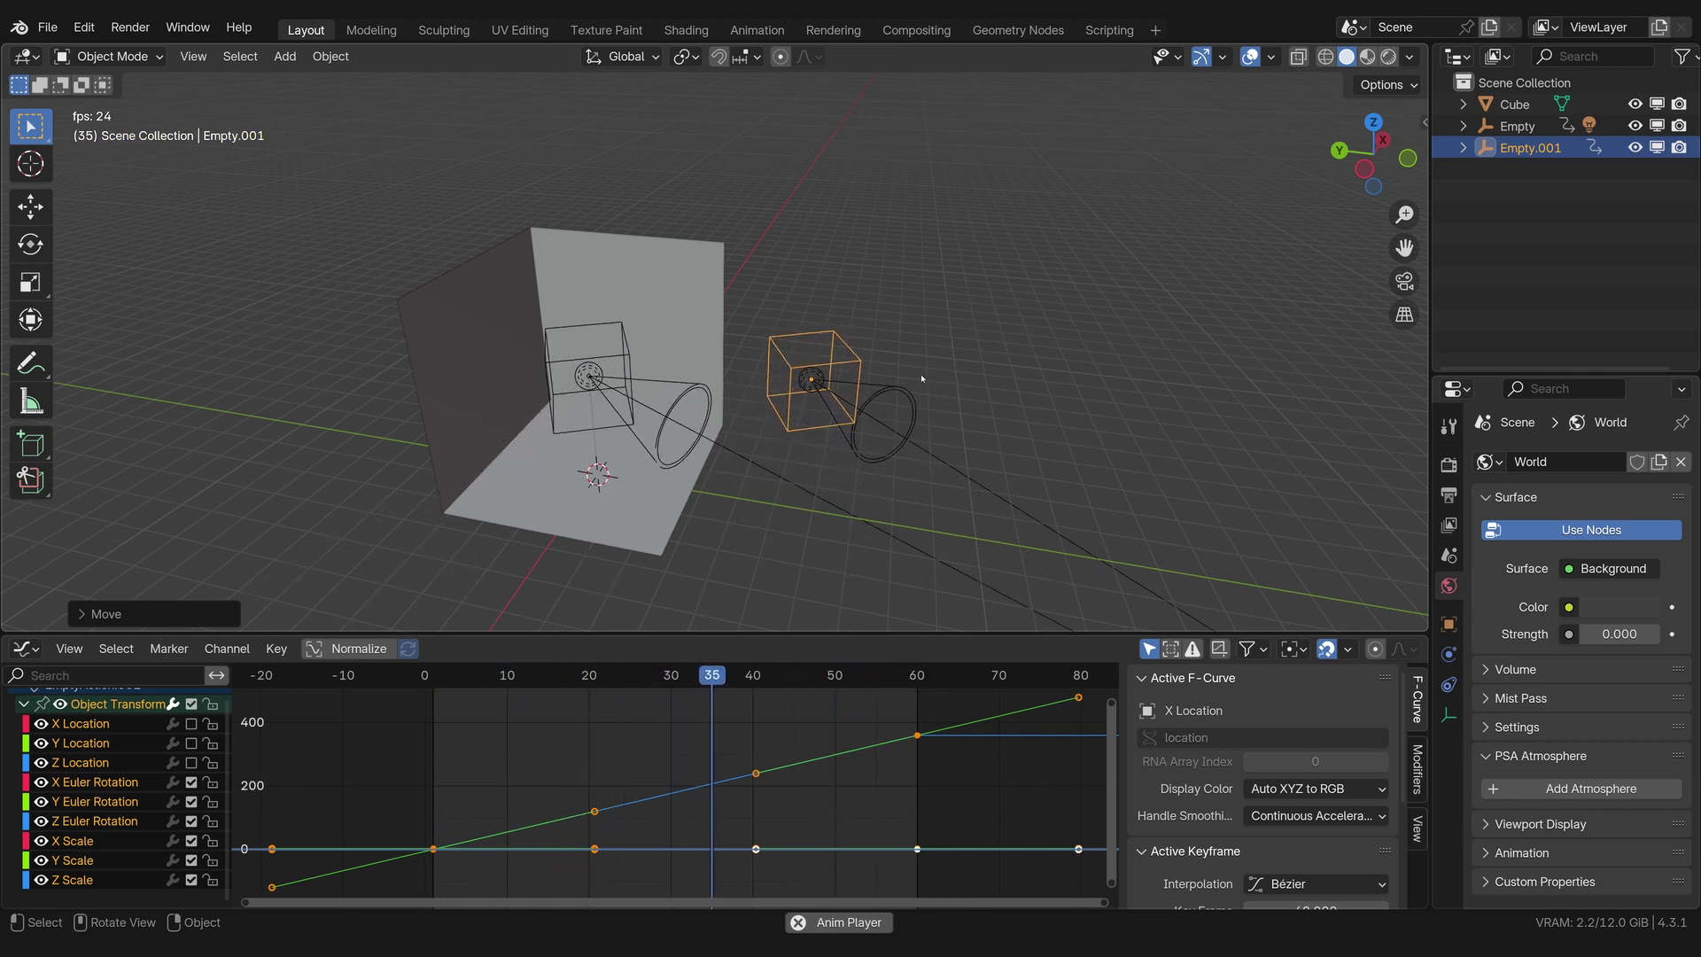
key("Escape")
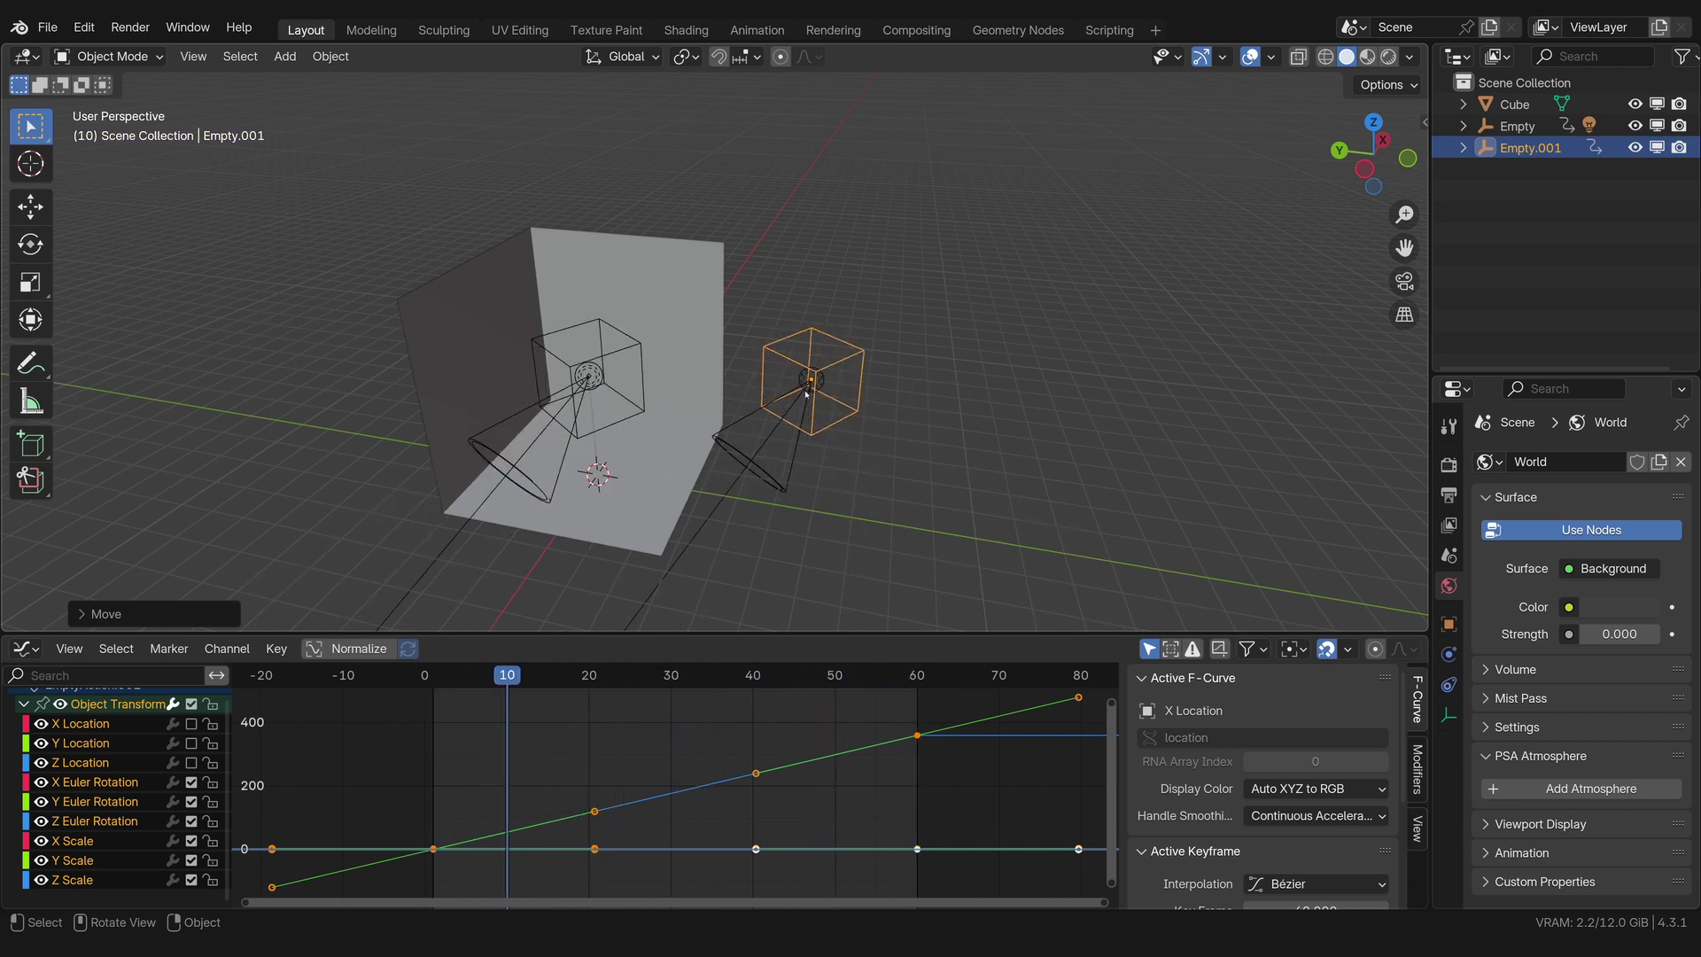
Step: Reposition the cone light Area.001, previewing the animation between moves
left_click(806, 394)
key("g")
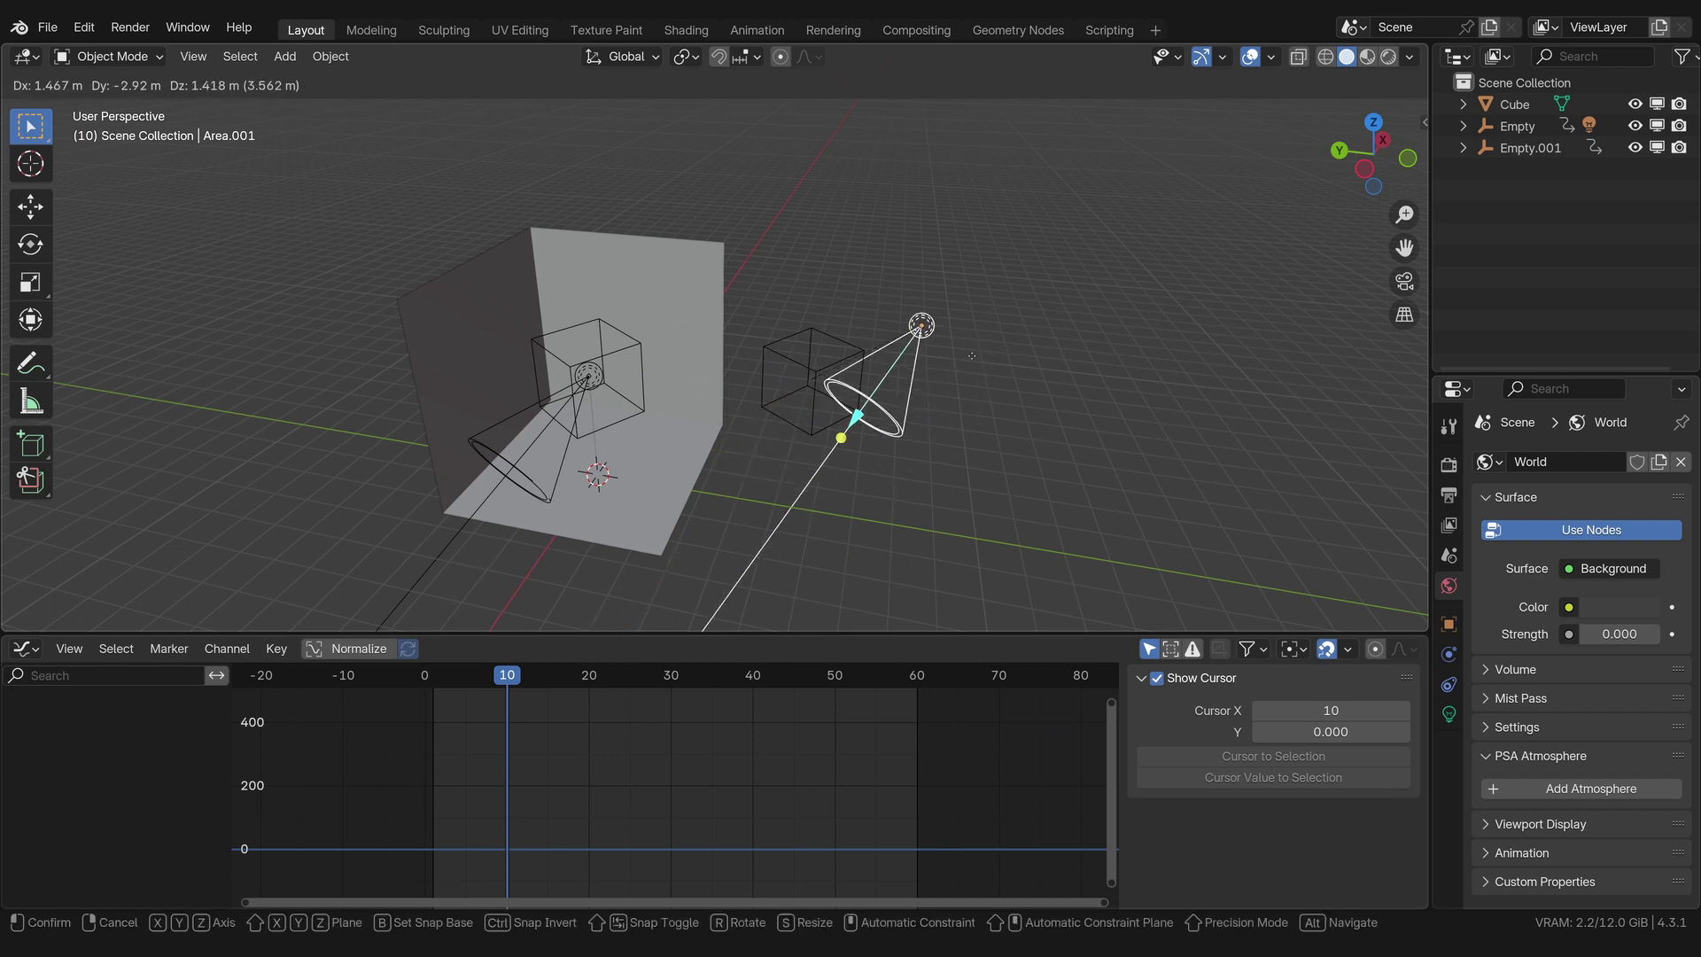
key("Escape")
key("g")
left_click(964, 393)
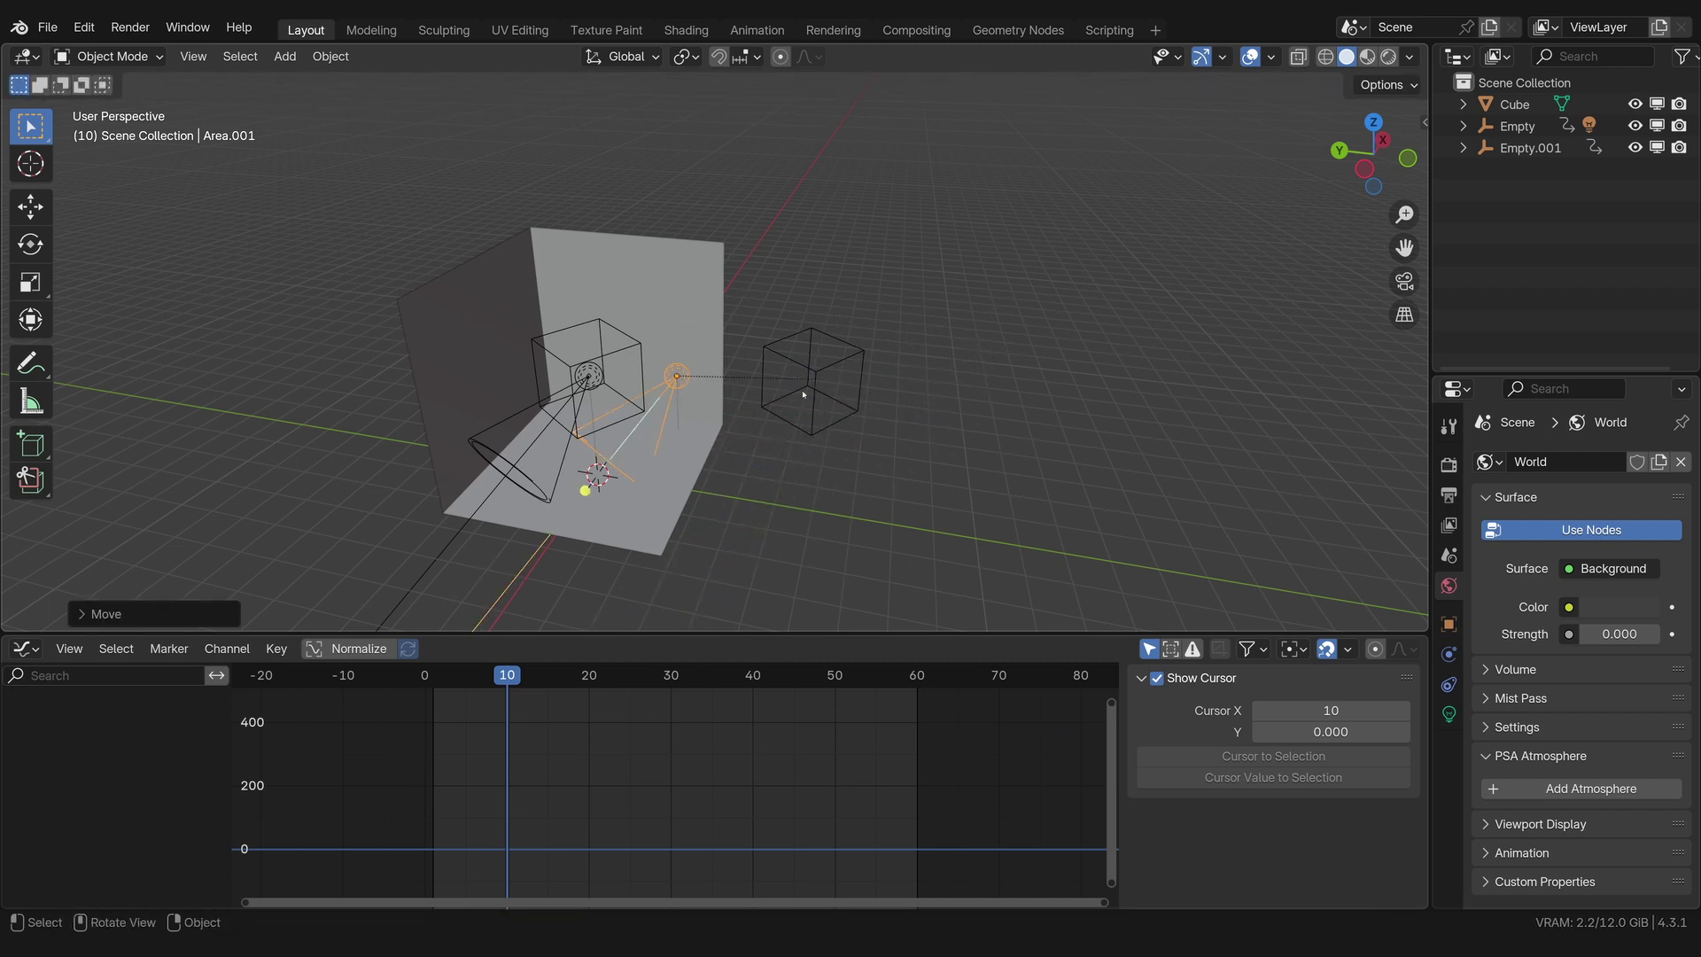
key("space")
key("space")
key("g")
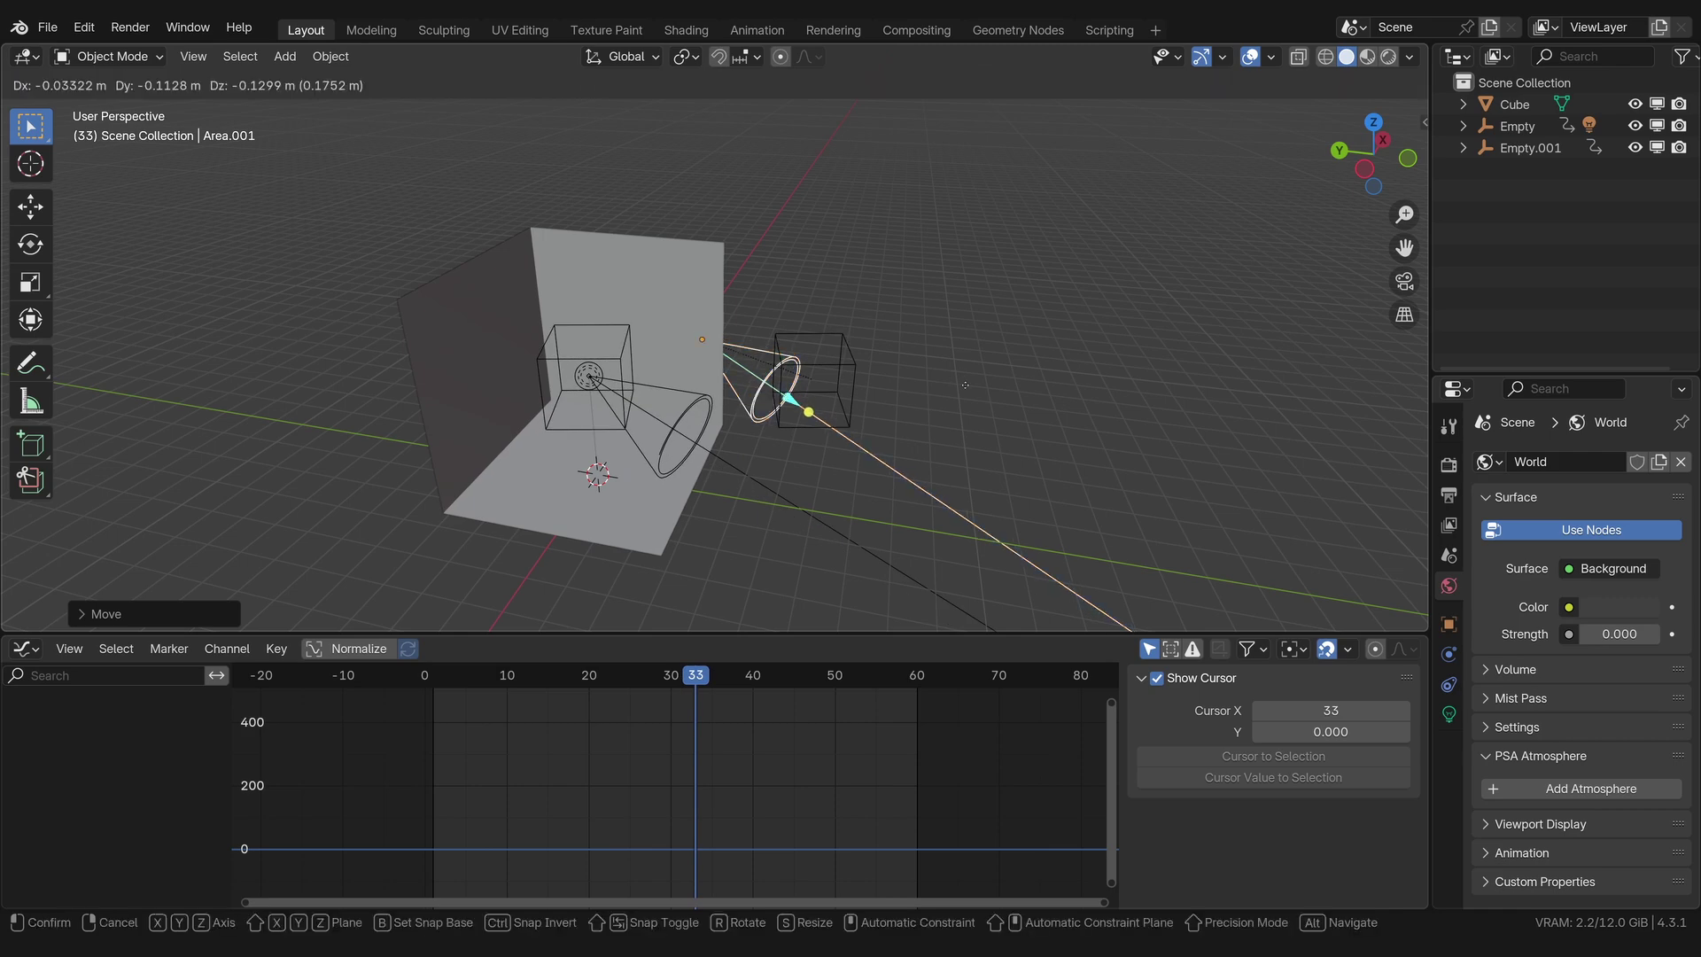
left_click(1095, 432)
key("space")
key("space")
key("g")
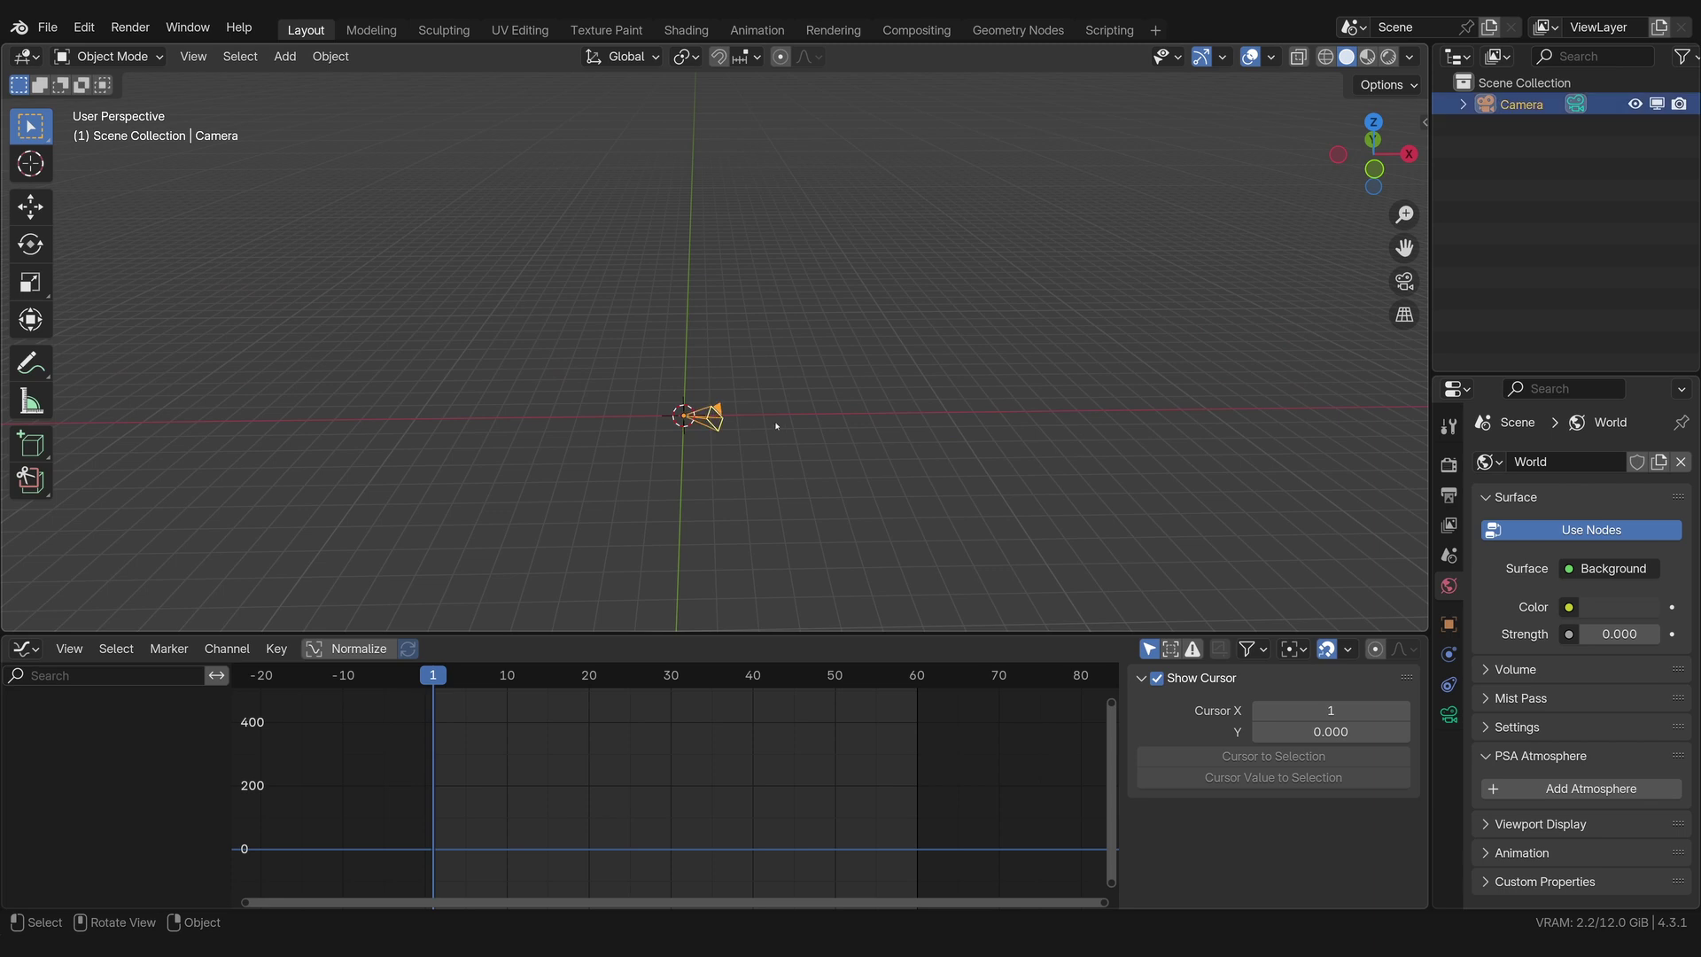
Step: Keyframe the camera at frame 1, then slide it along X and keyframe it at frame 60
key("i")
key("g")
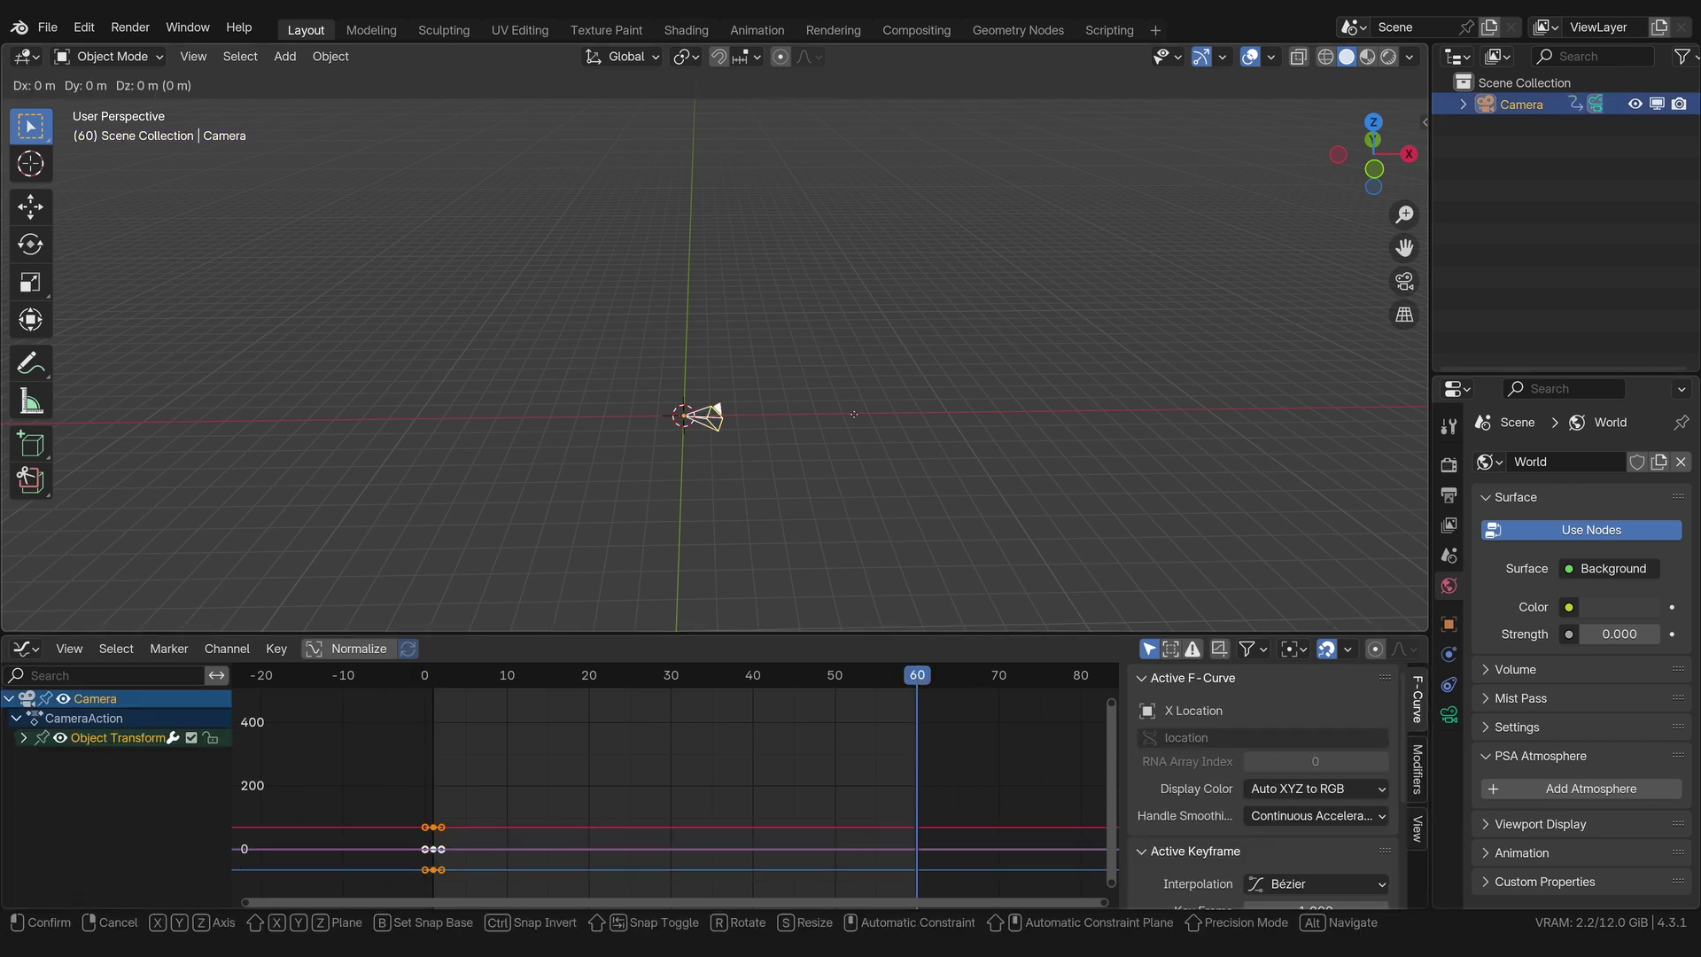
key("x")
left_click(1208, 407)
key("i")
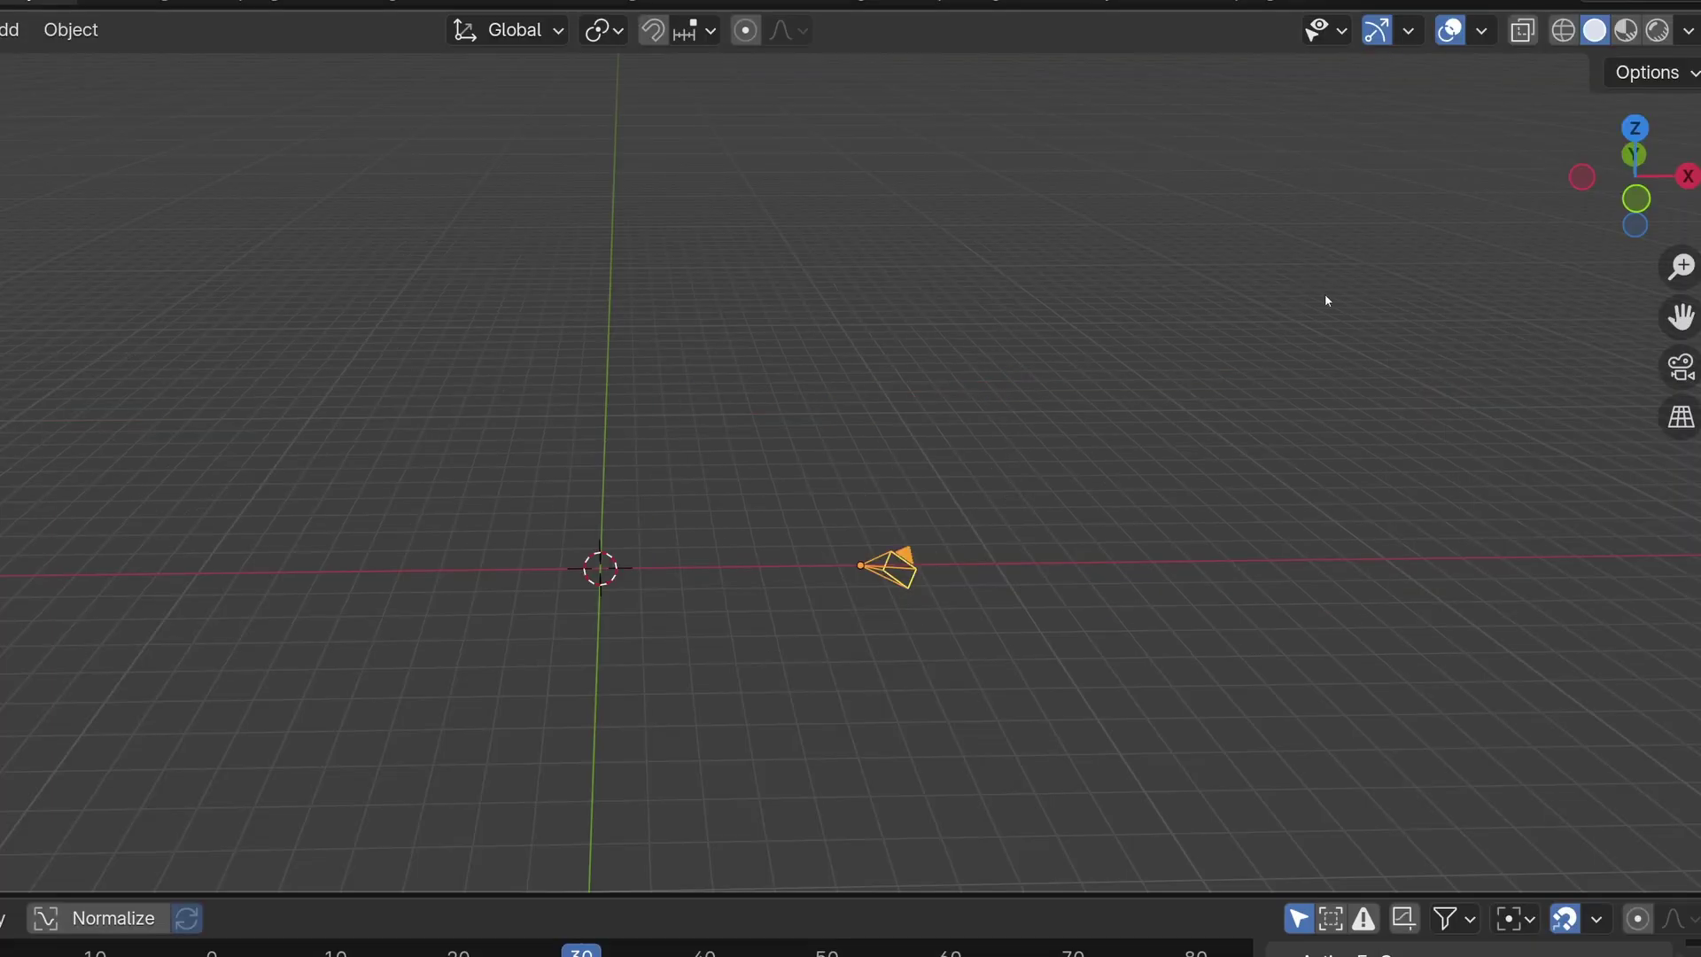
Step: At frame 30, rotate the camera freely toward a new orientation
key("r")
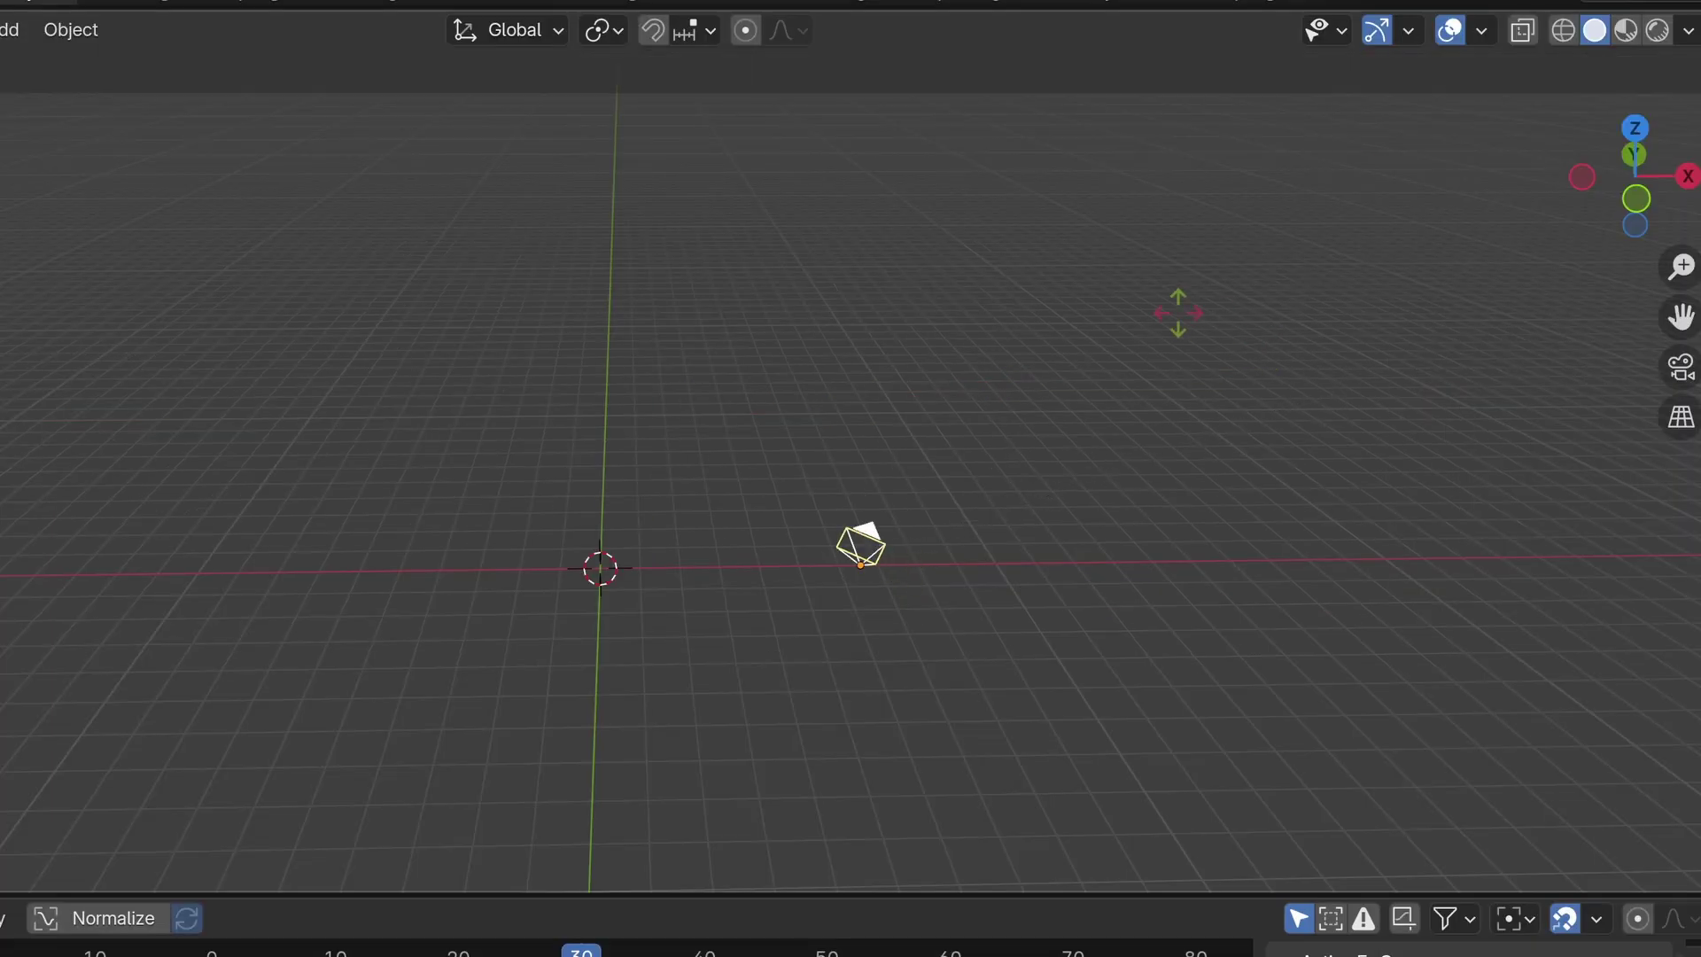
left_click(1163, 295)
key("r")
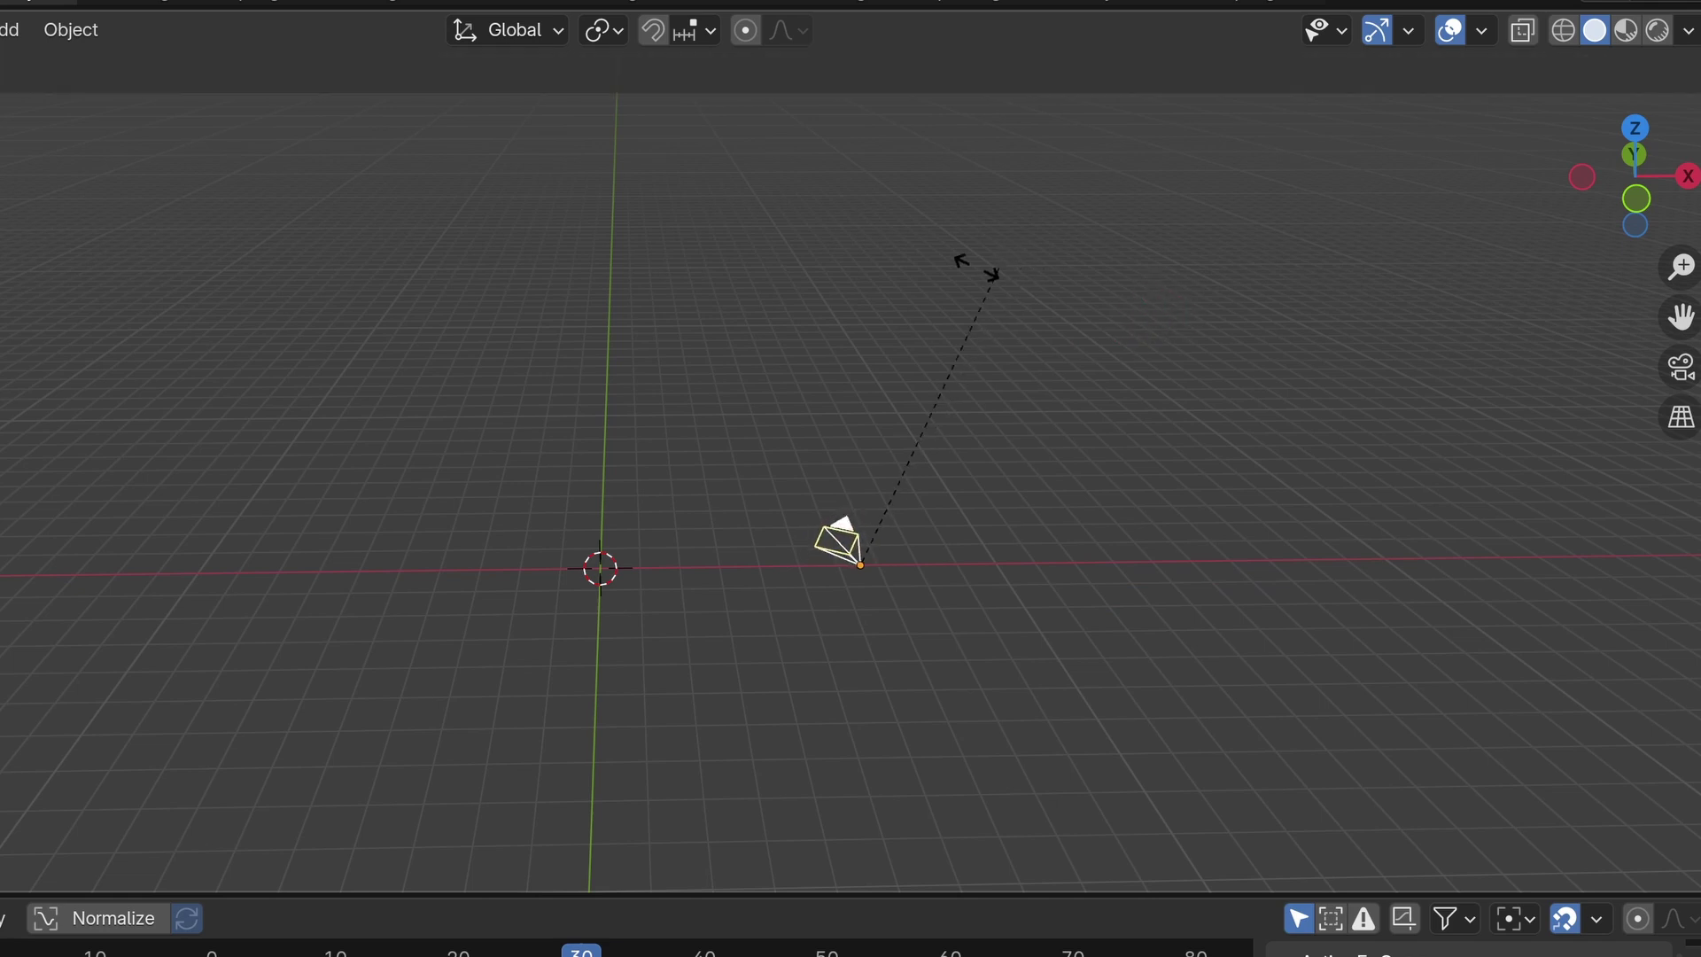
left_click(991, 274)
middle_click_drag(1339, 628, 1279, 624)
key("r")
key("r")
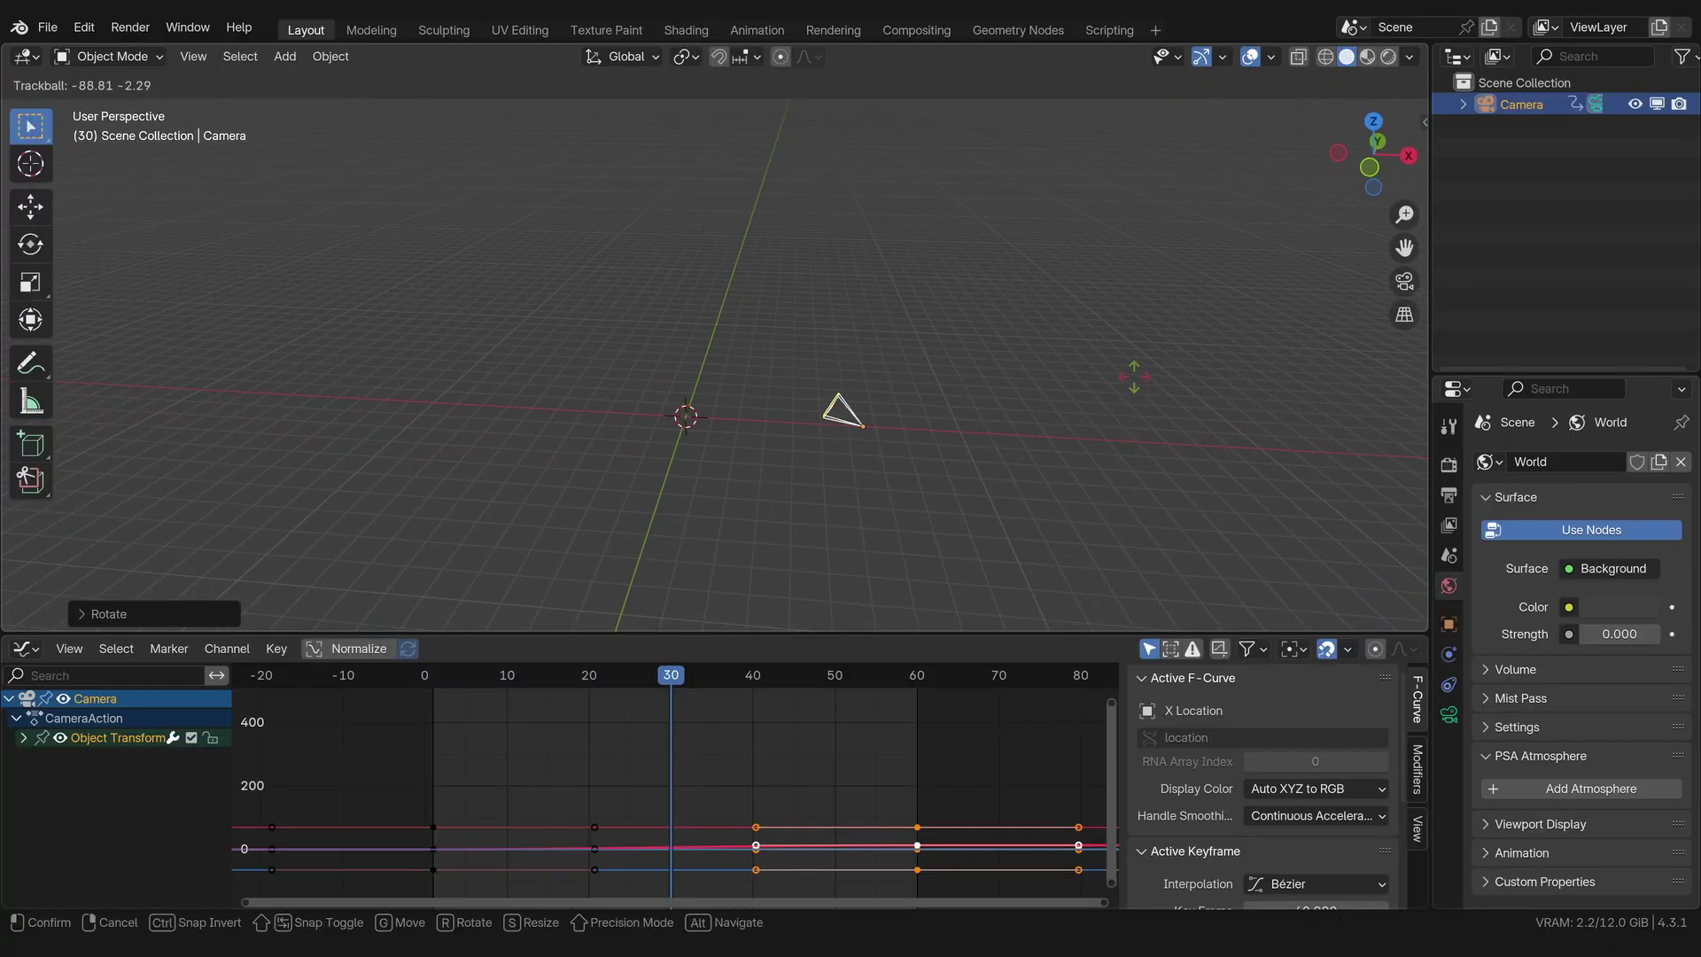
left_click(1134, 377)
key("r")
left_click(1027, 608)
key("r")
key("r")
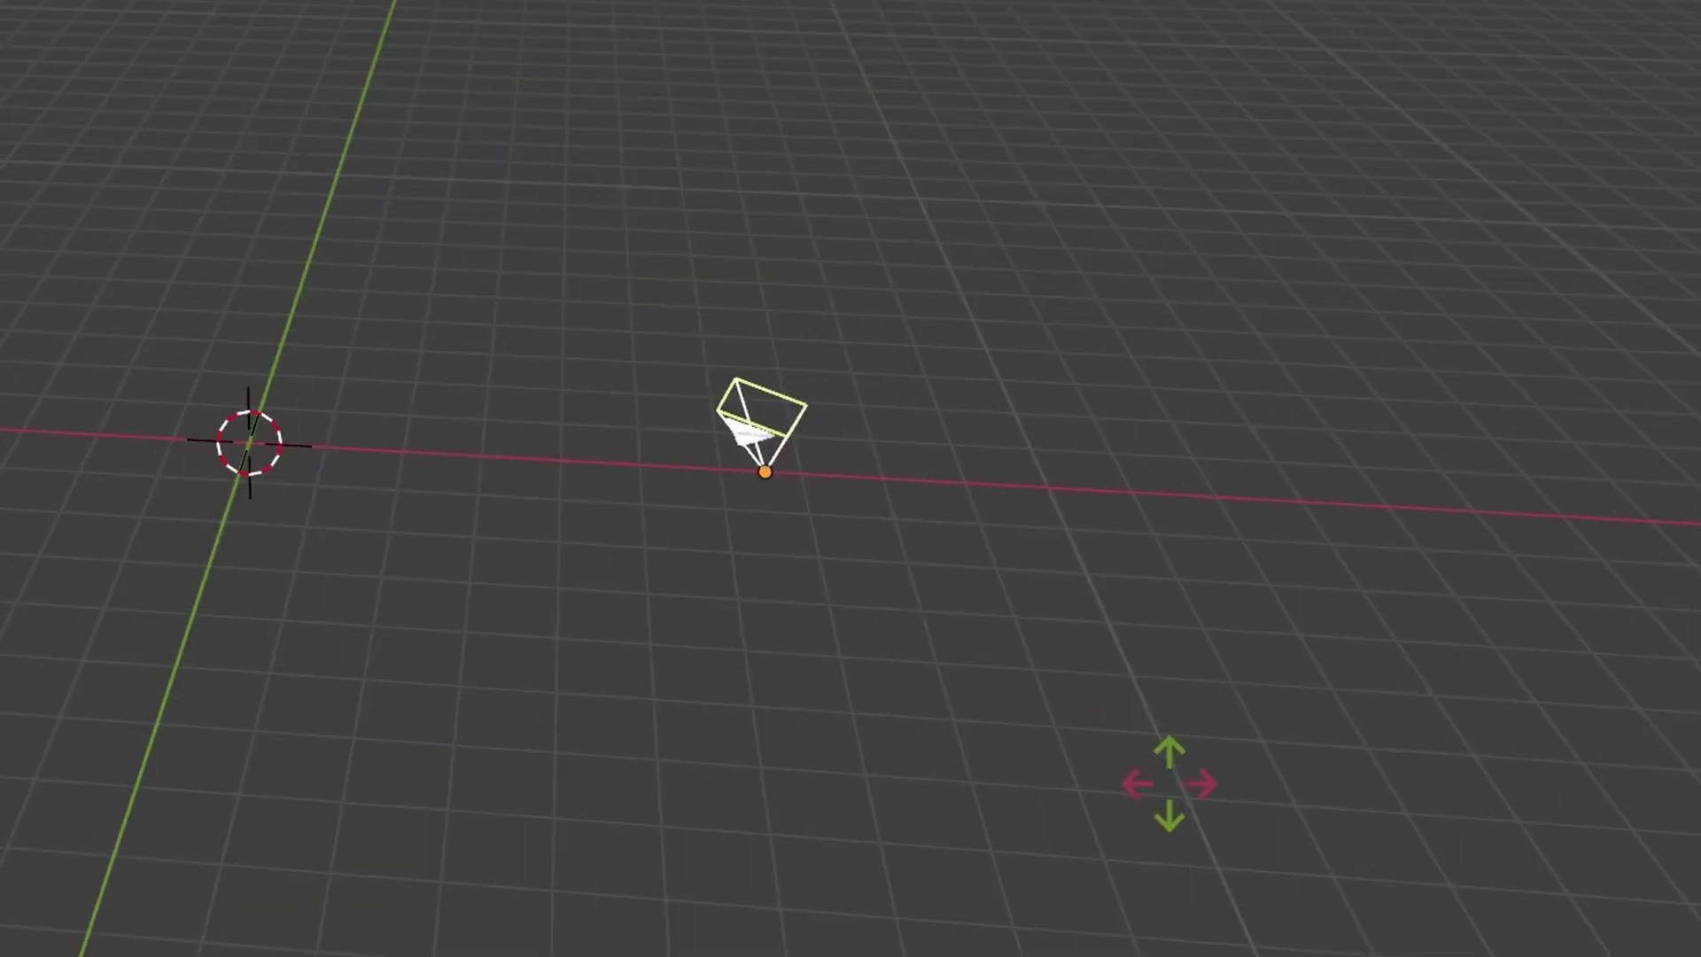
left_click(864, 438)
middle_click_drag(859, 431, 941, 436)
Step: Turn the camera about the global Z axis and keyframe it at frame 30
key("r")
key("r")
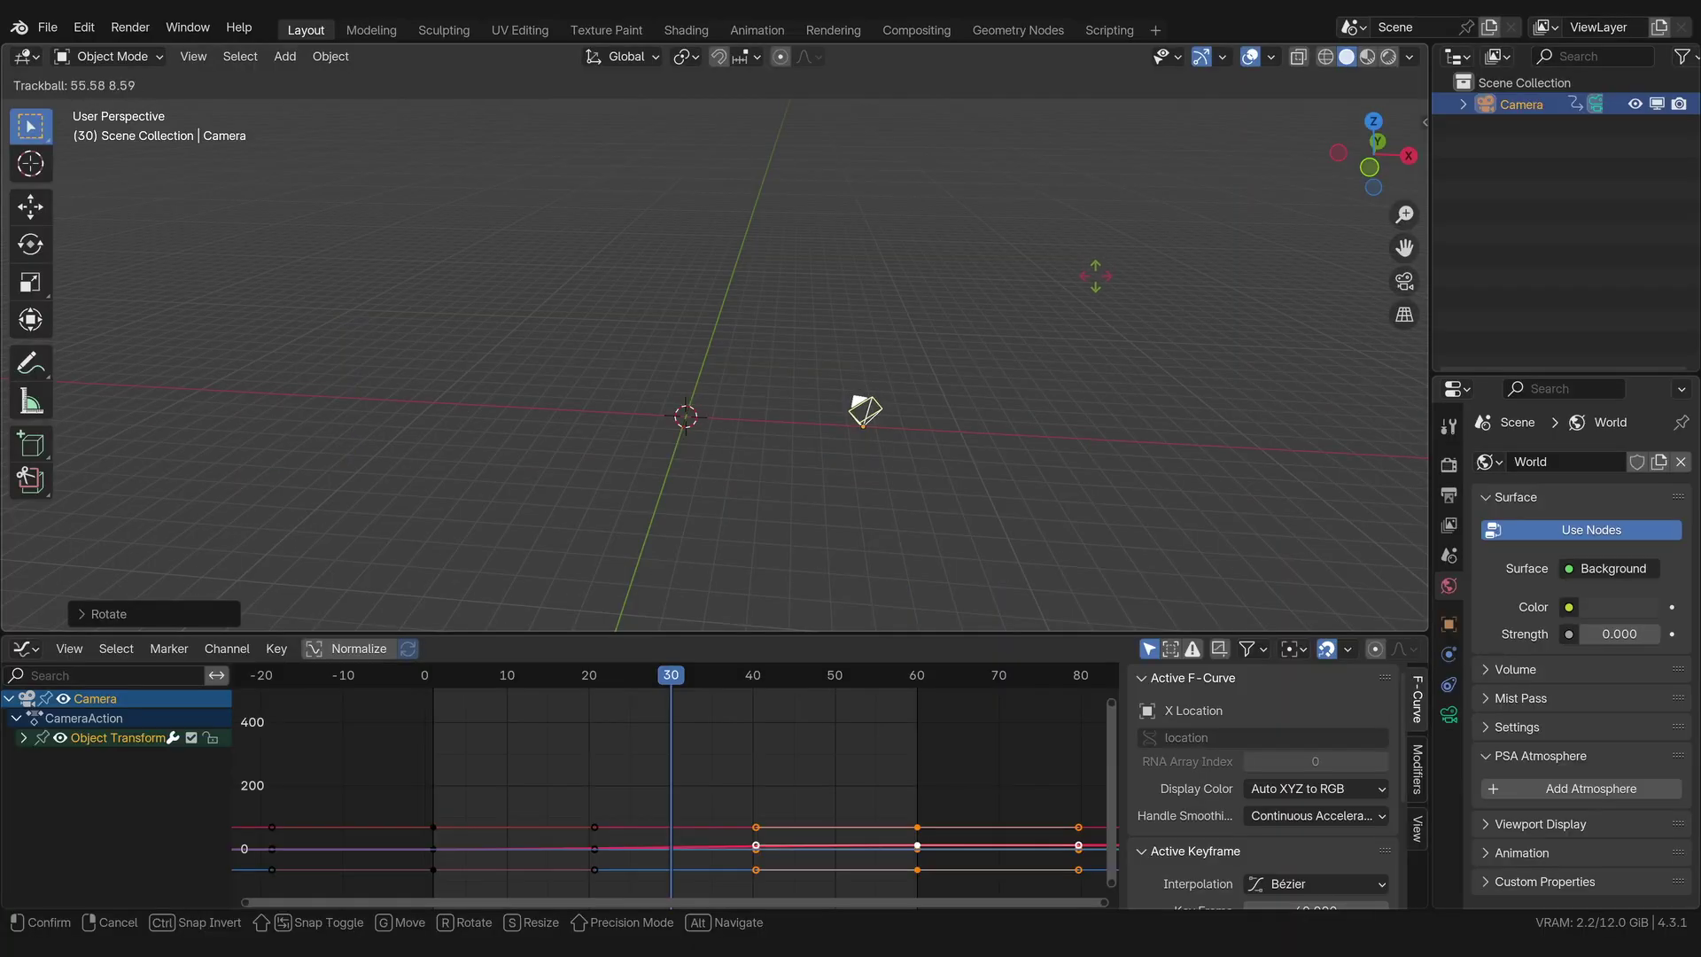
left_click(1096, 280)
key("KP_0")
middle_click_drag(1096, 280, 741, 464)
key("r")
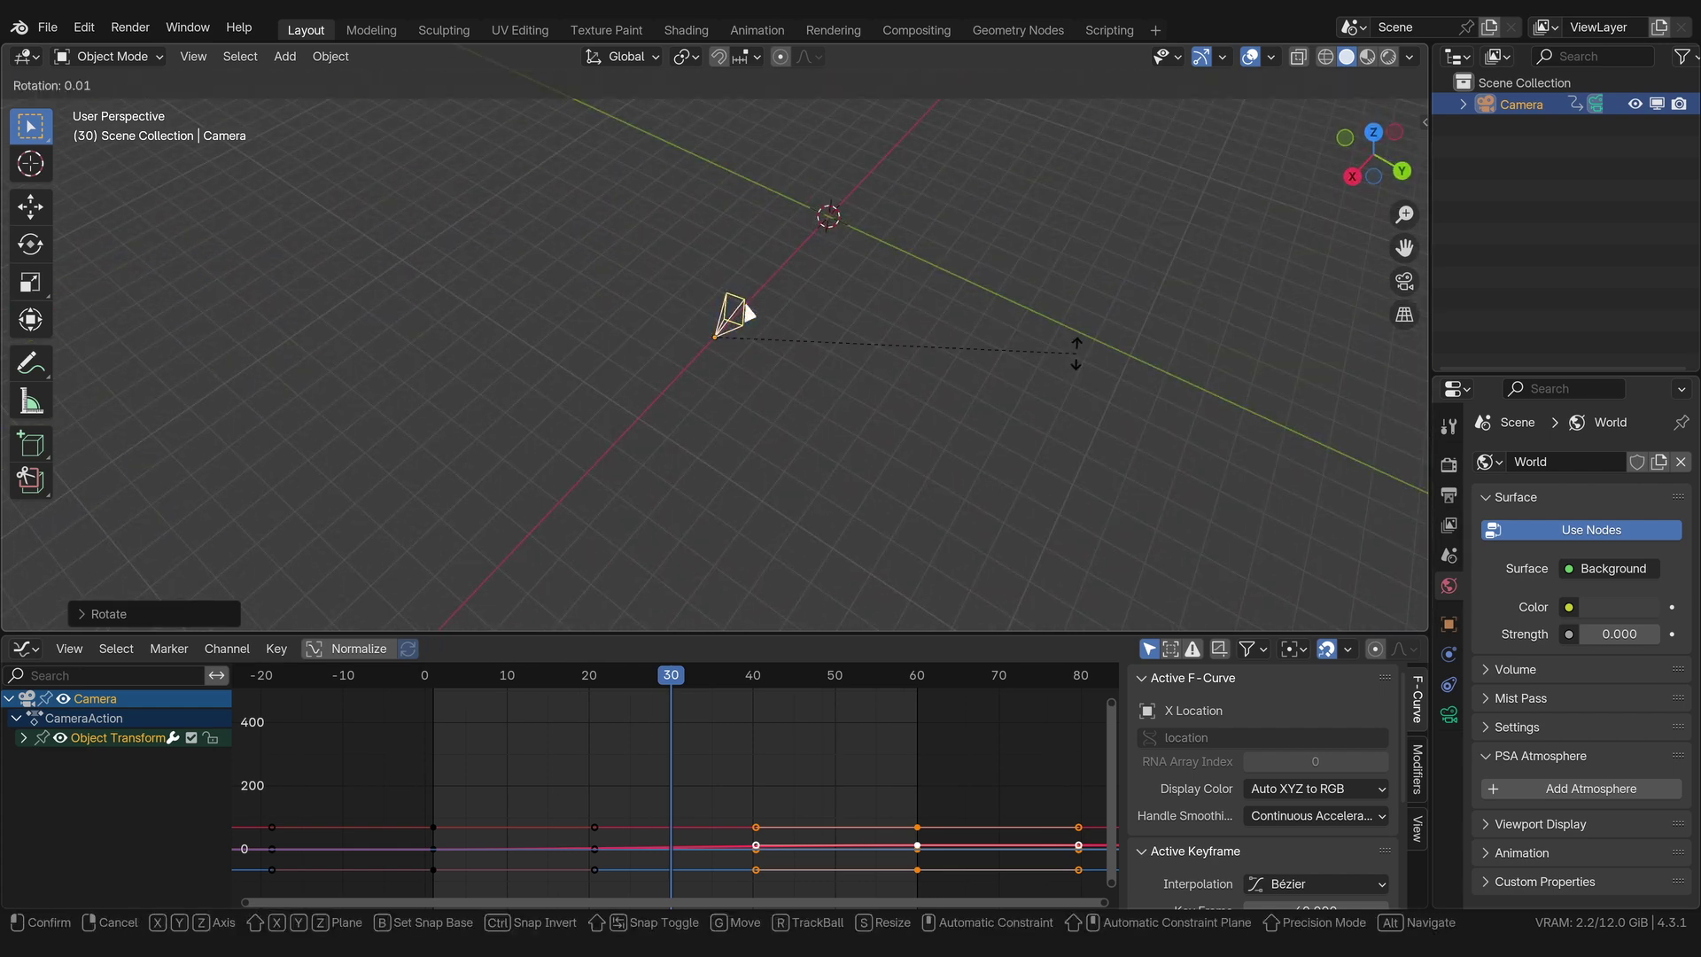
key("z")
left_click(457, 340)
middle_click_drag(1107, 522, 1285, 430)
key("r")
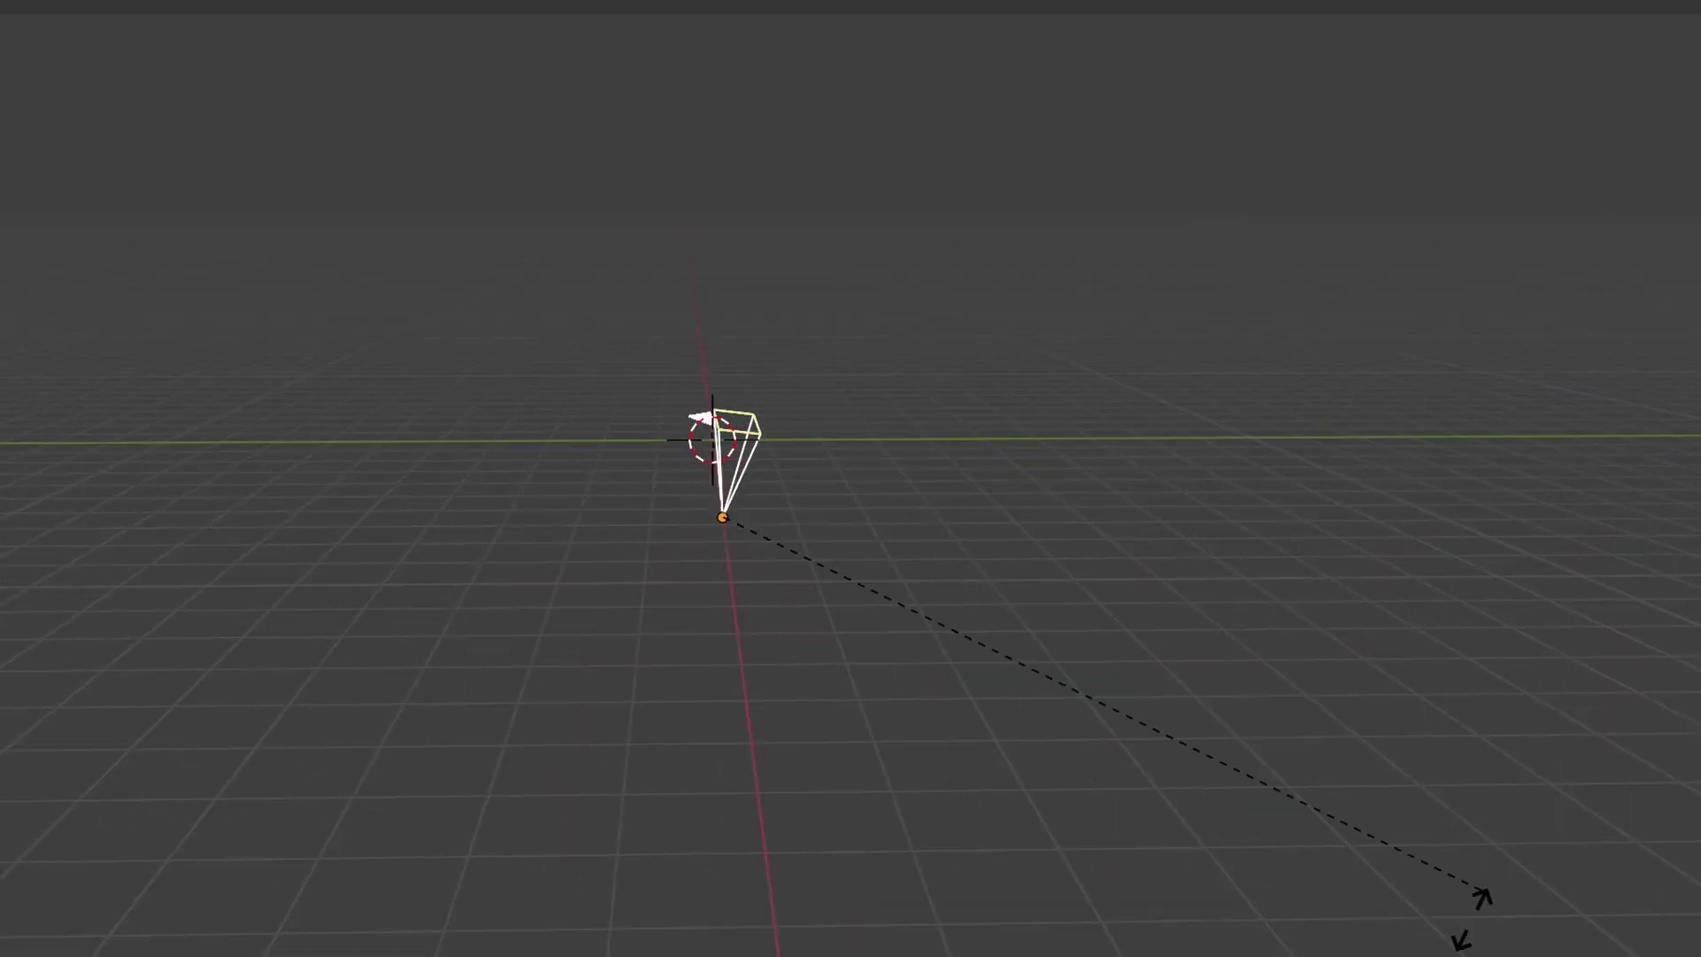
left_click(1150, 153)
middle_click_drag(1150, 153, 1461, 574)
key("z")
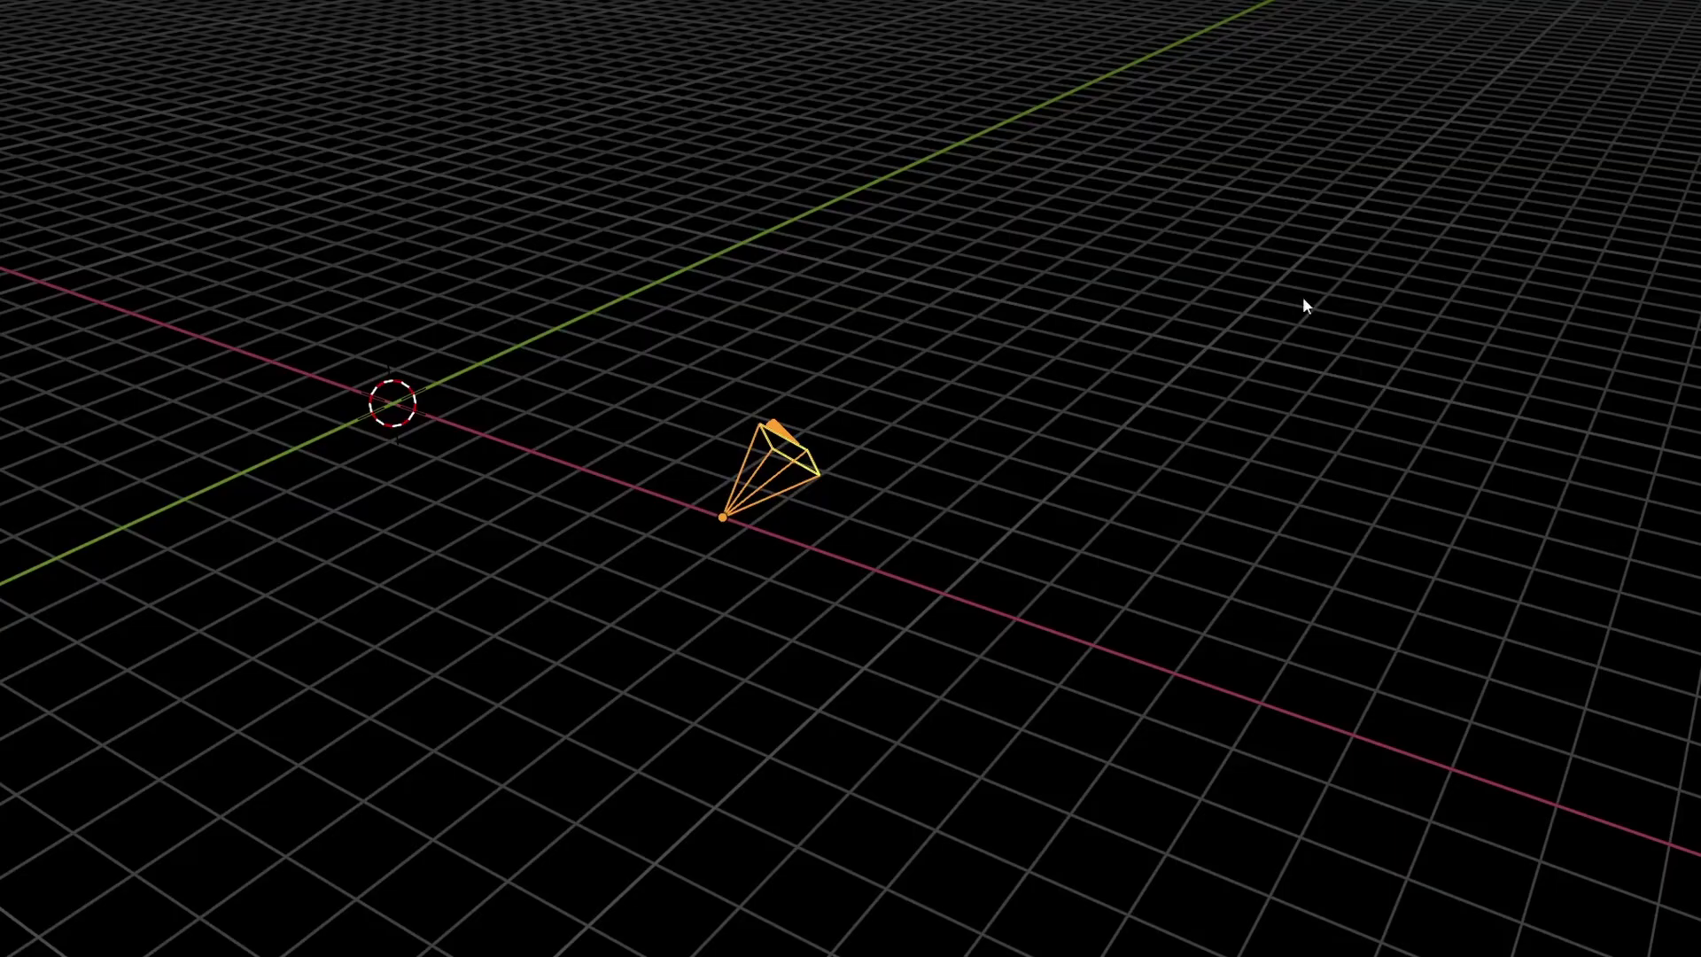
key("z")
left_click(1230, 334)
key("i")
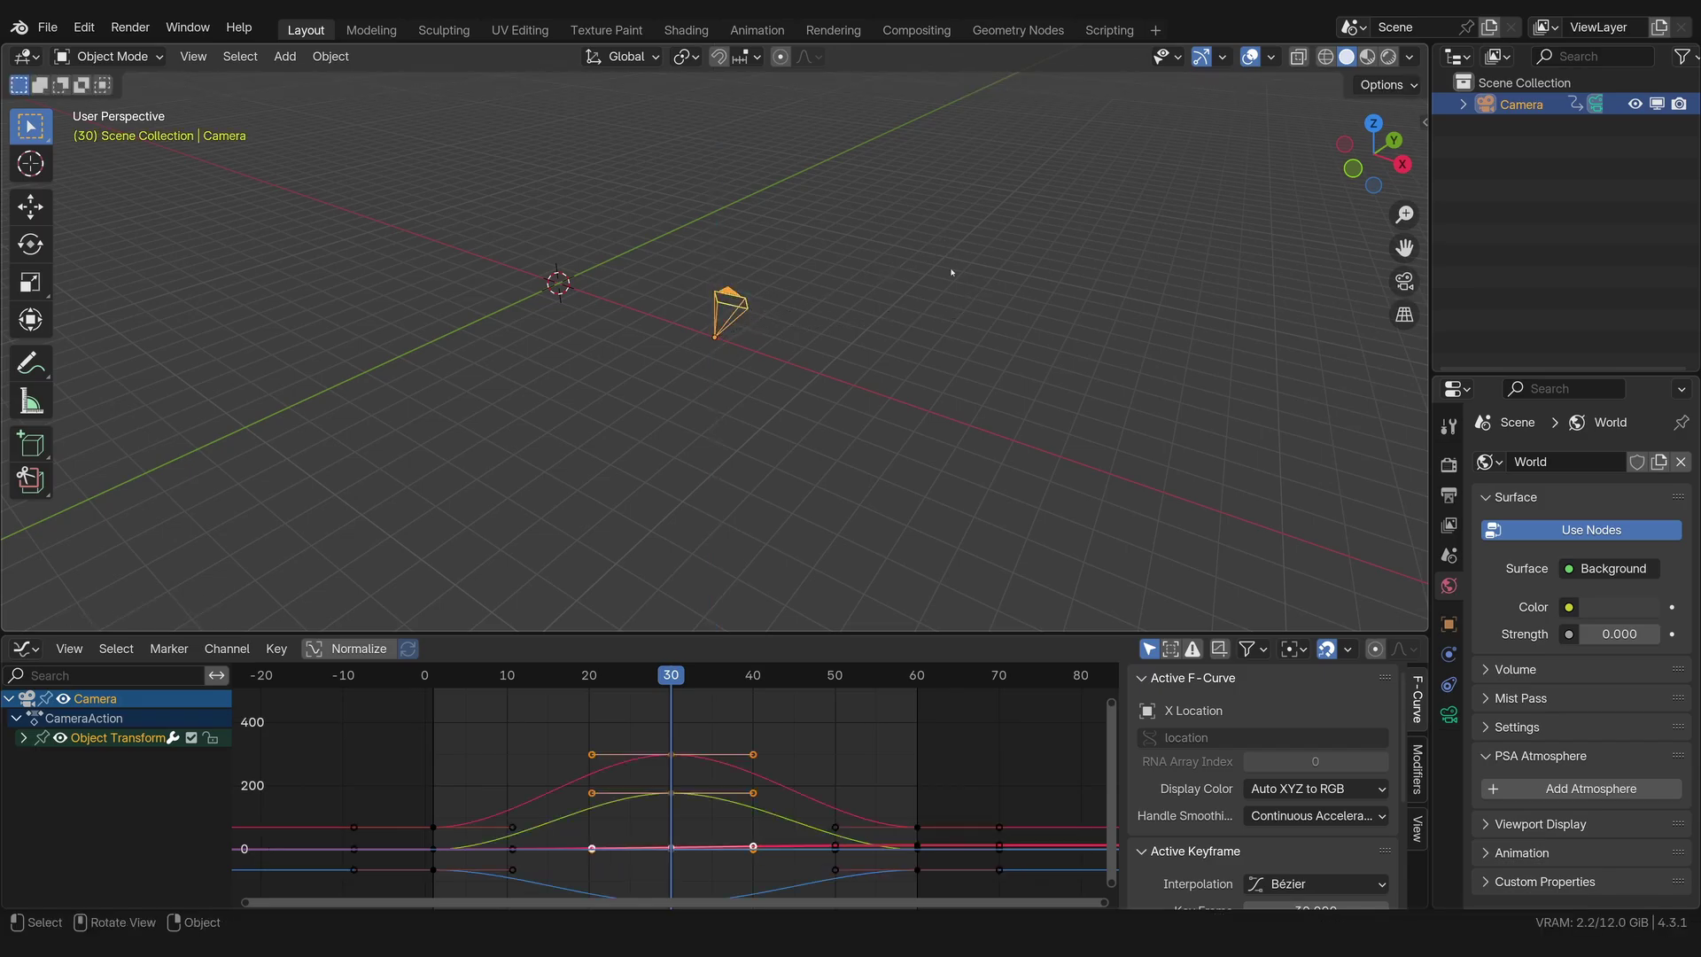
Step: Play back the camera animation peaking at frame 30
key("space")
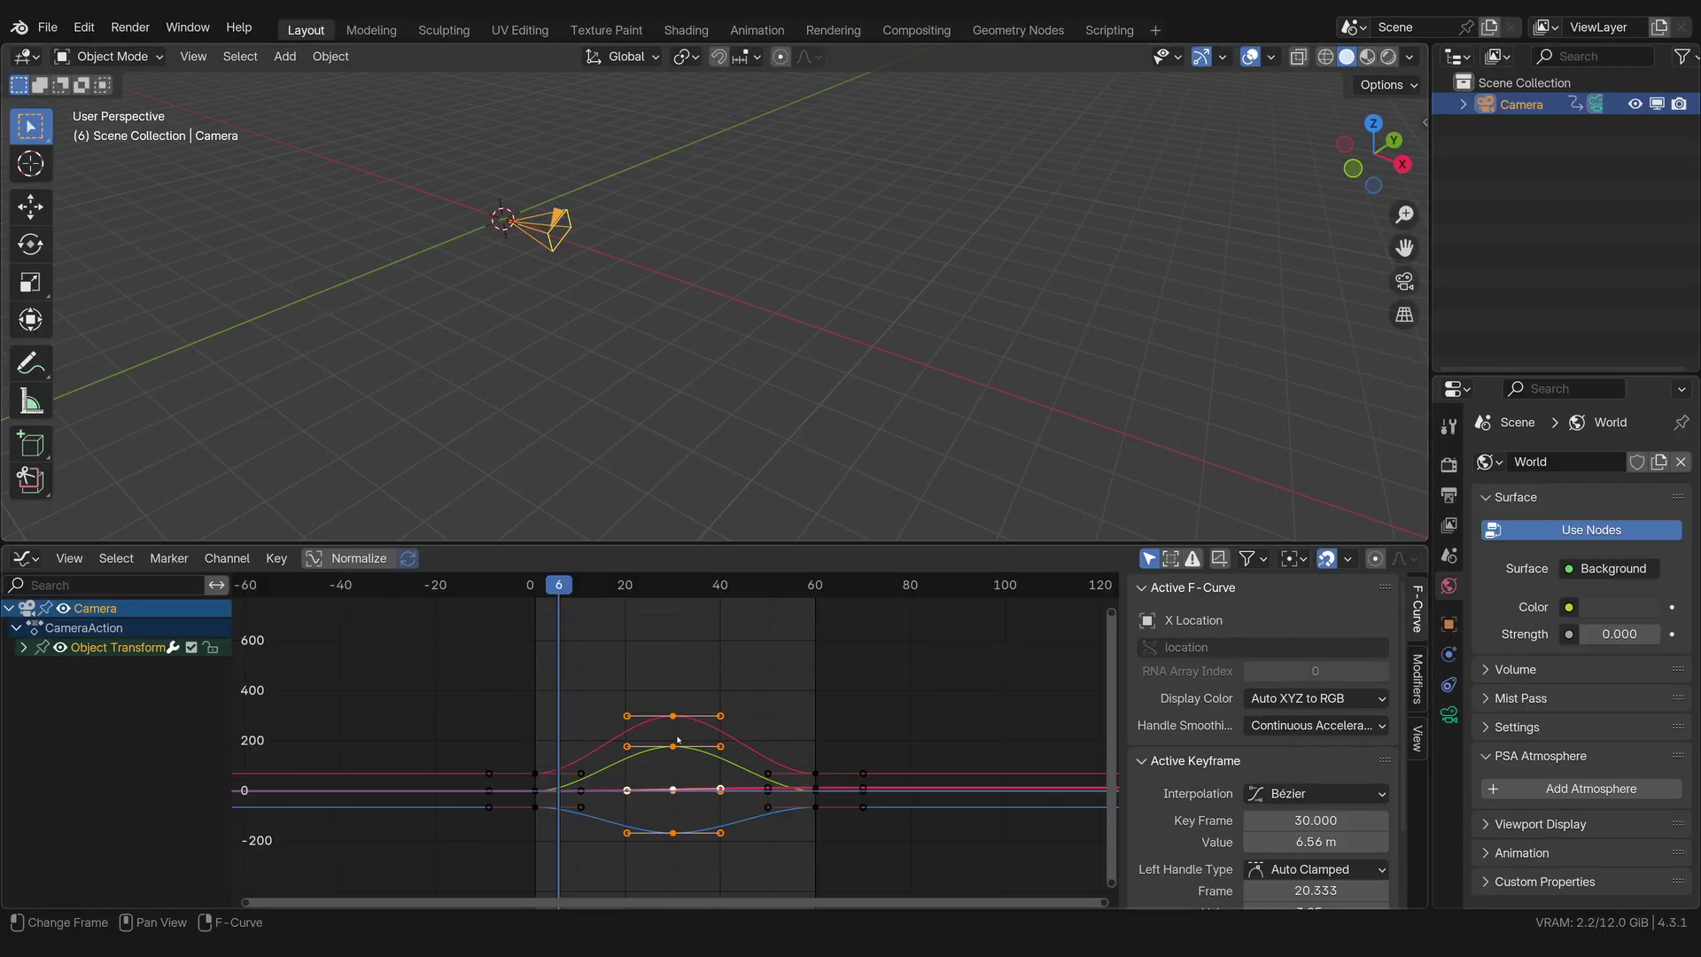
scroll(678, 739, "up", 1)
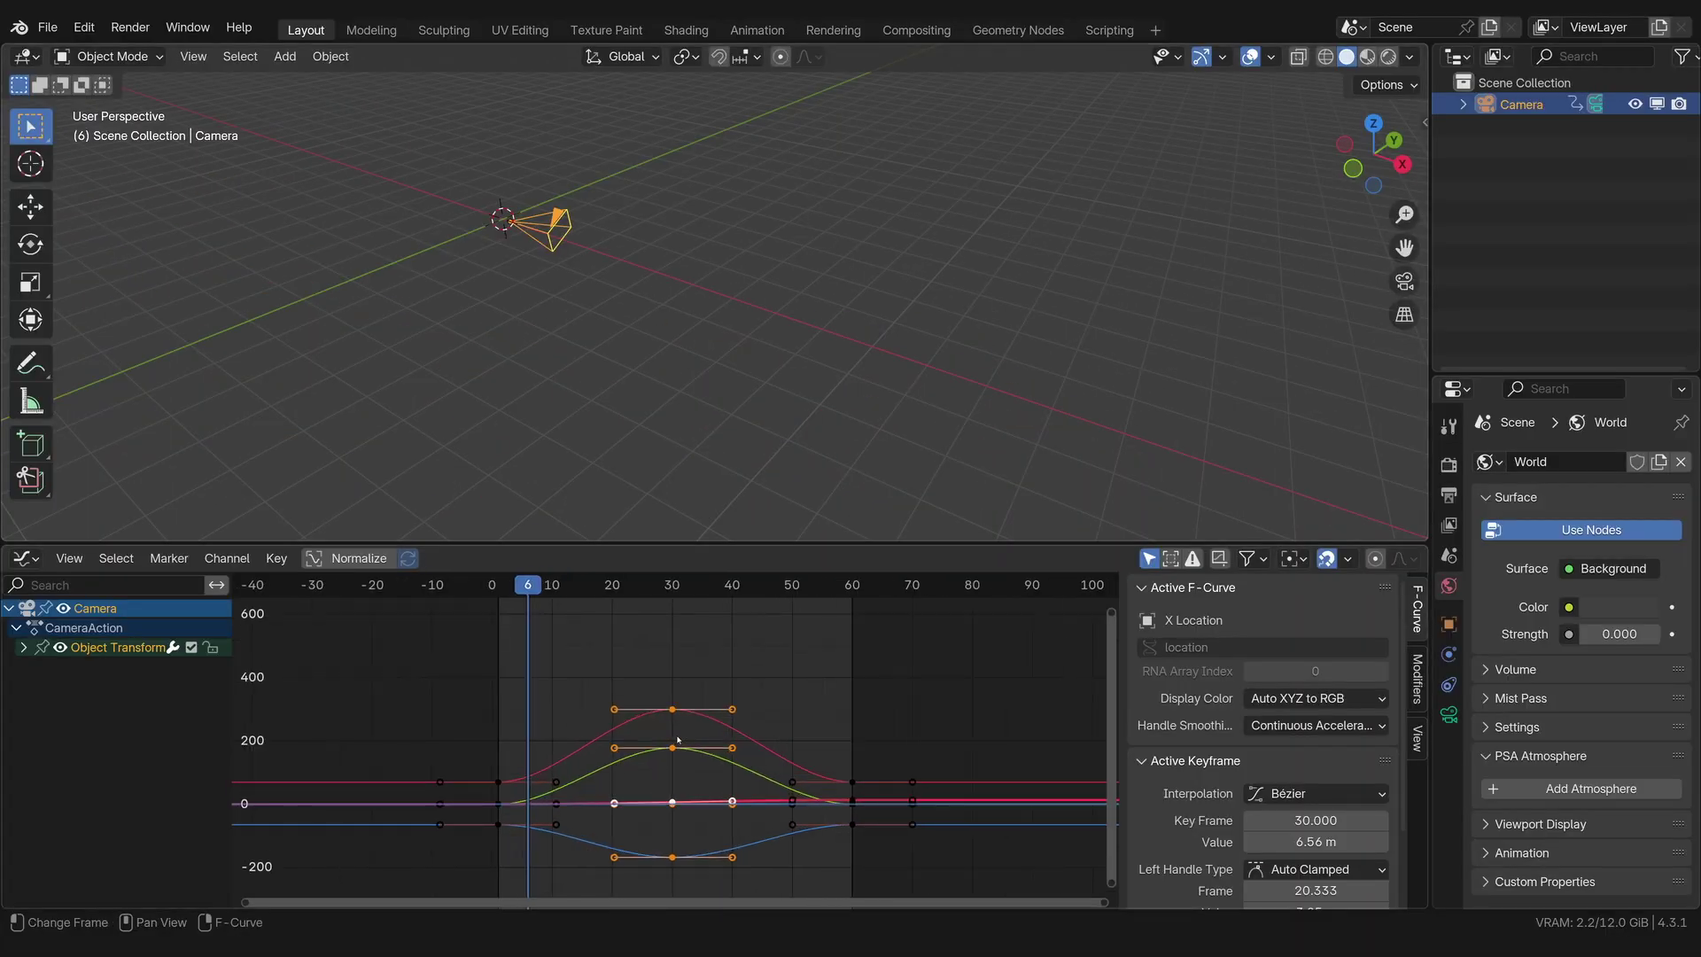
scroll(674, 734, "up", 2)
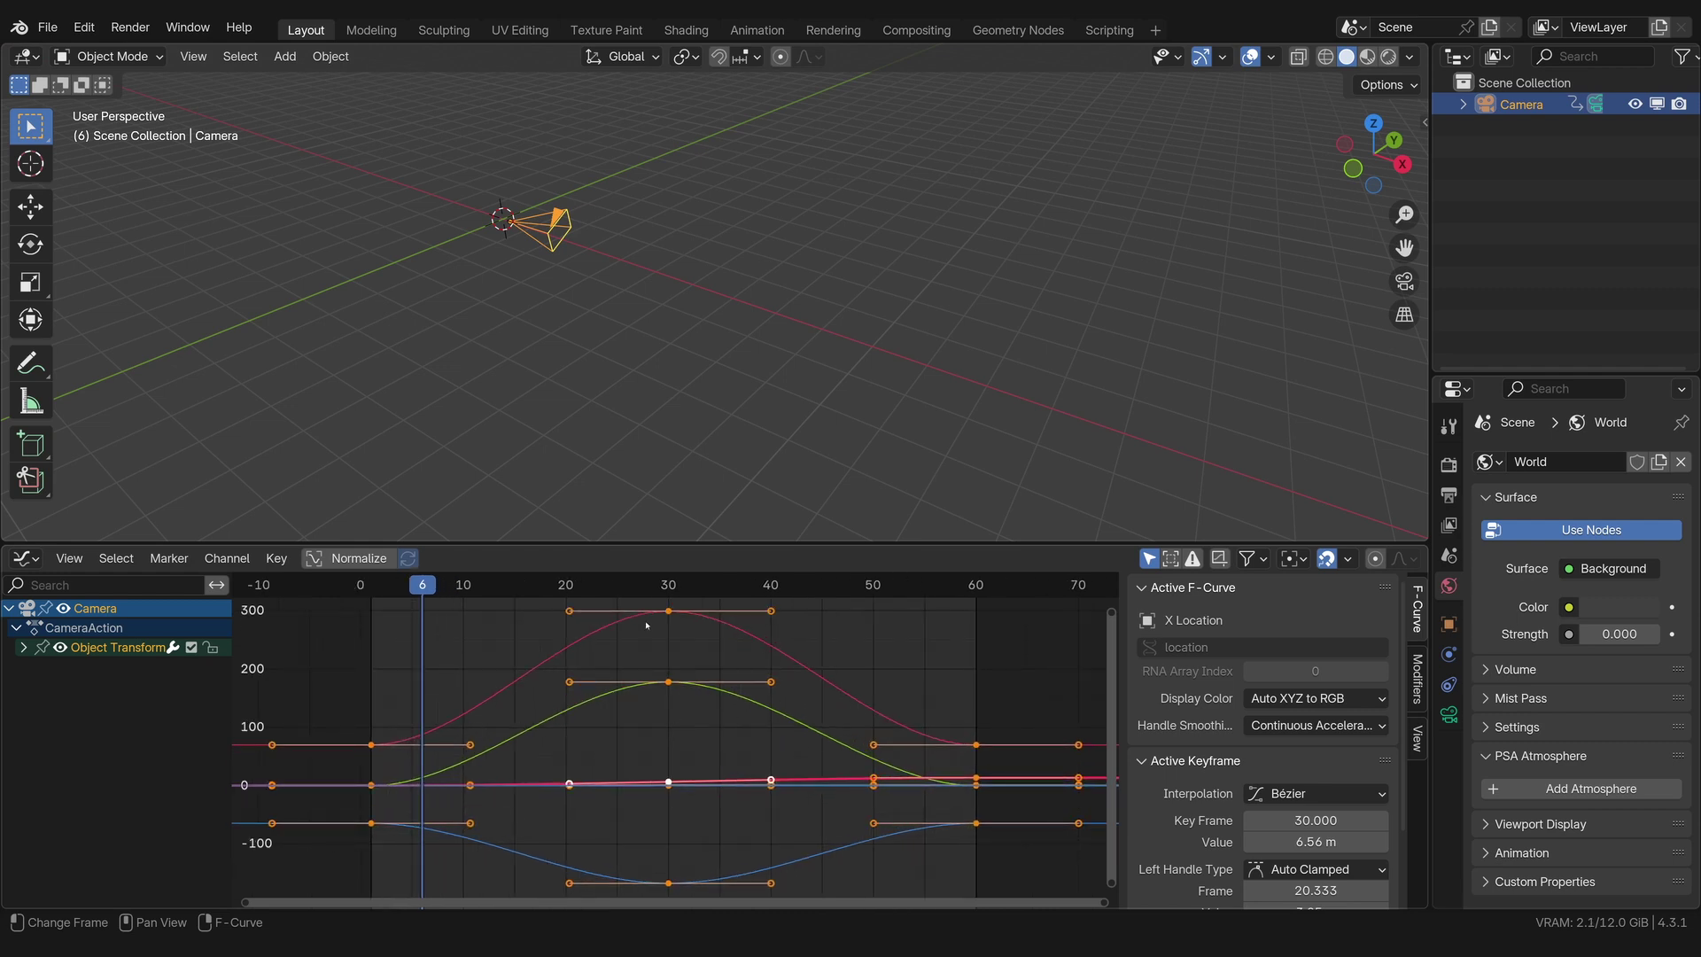
key("space")
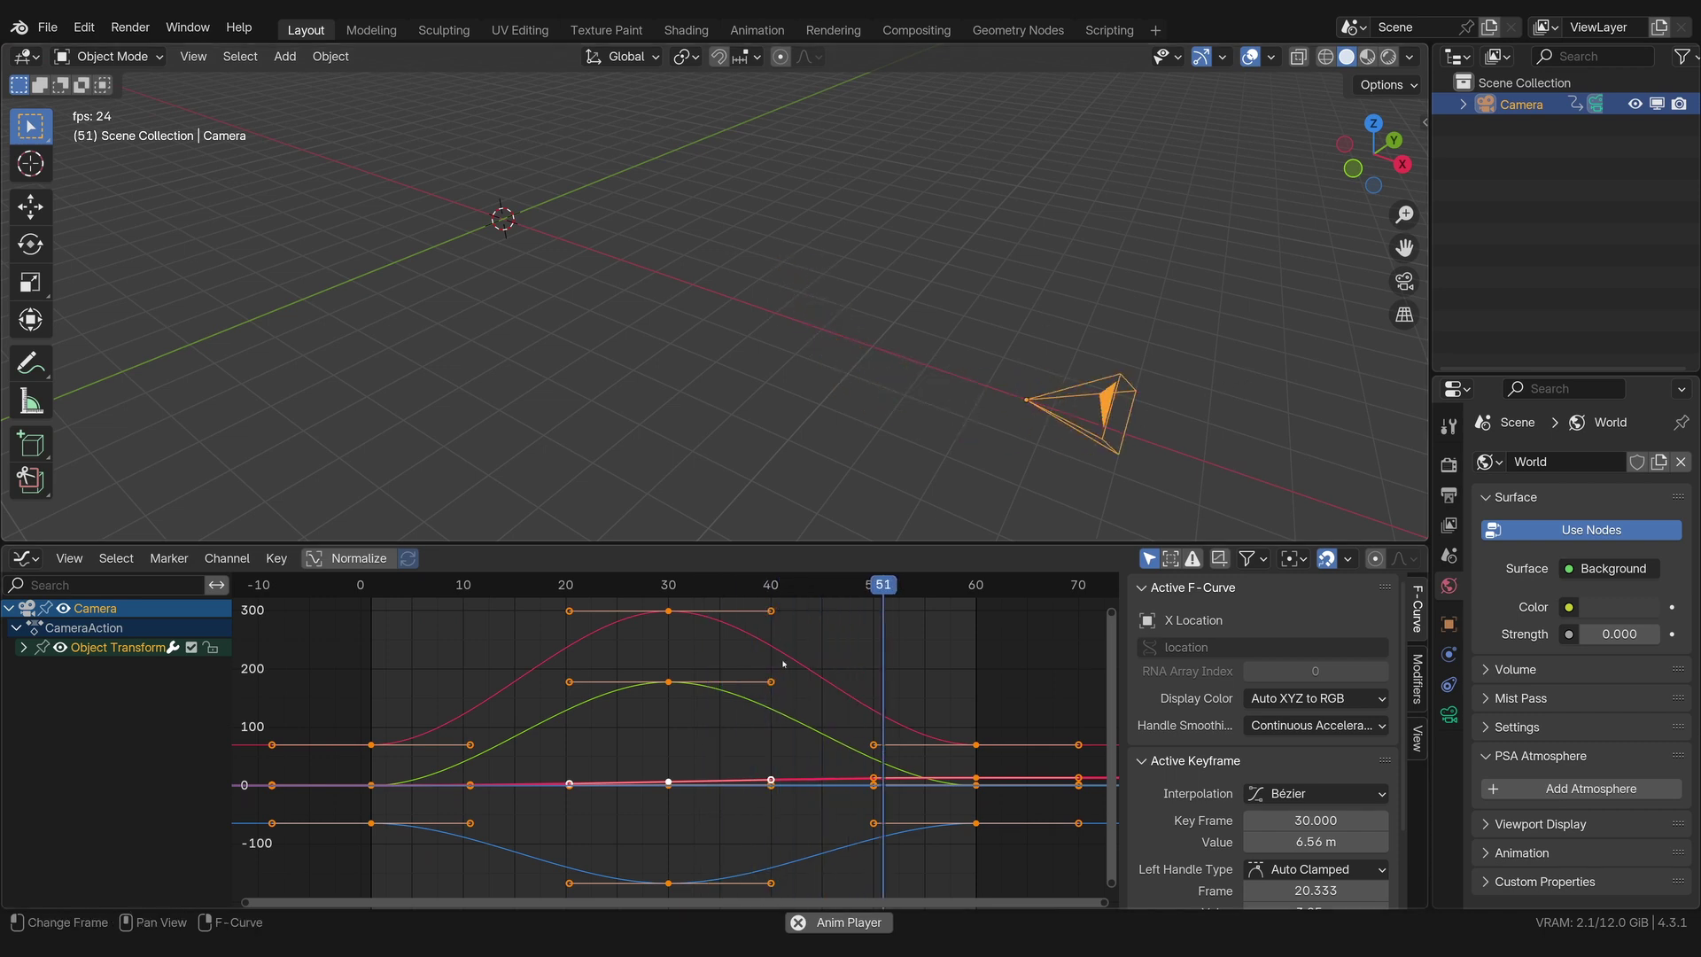
key("x")
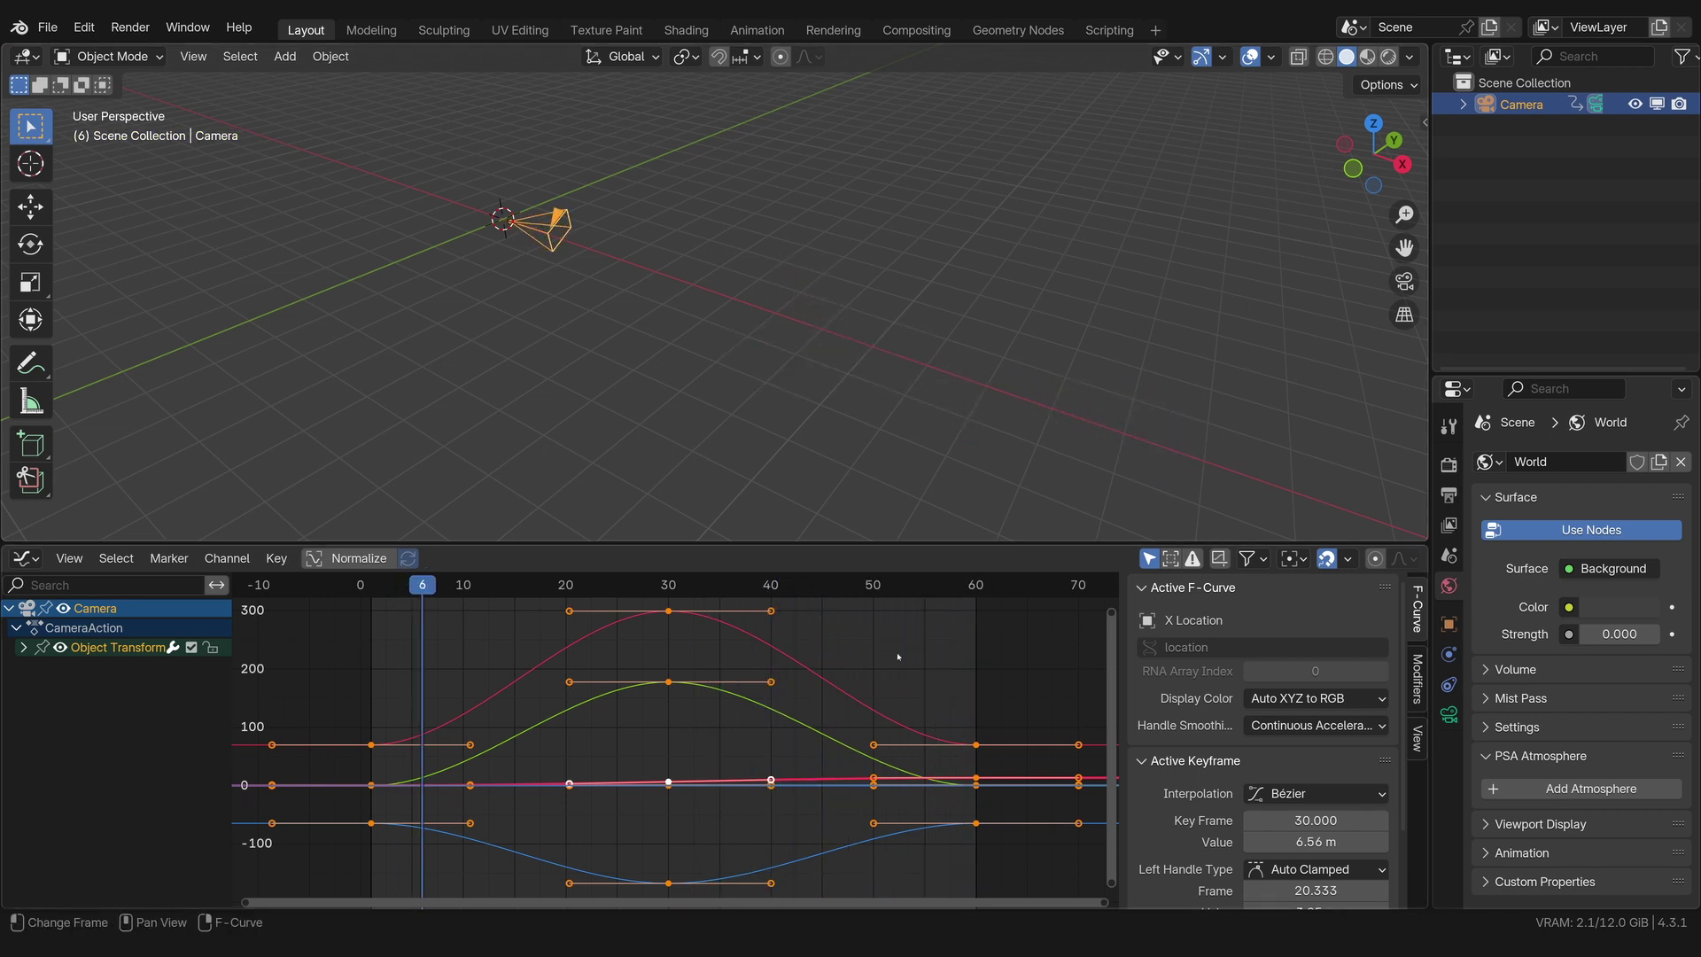
Step: Clear the camera's keyframes and add a cube empty at the origin
key("x")
left_click(948, 742)
key("shift+a")
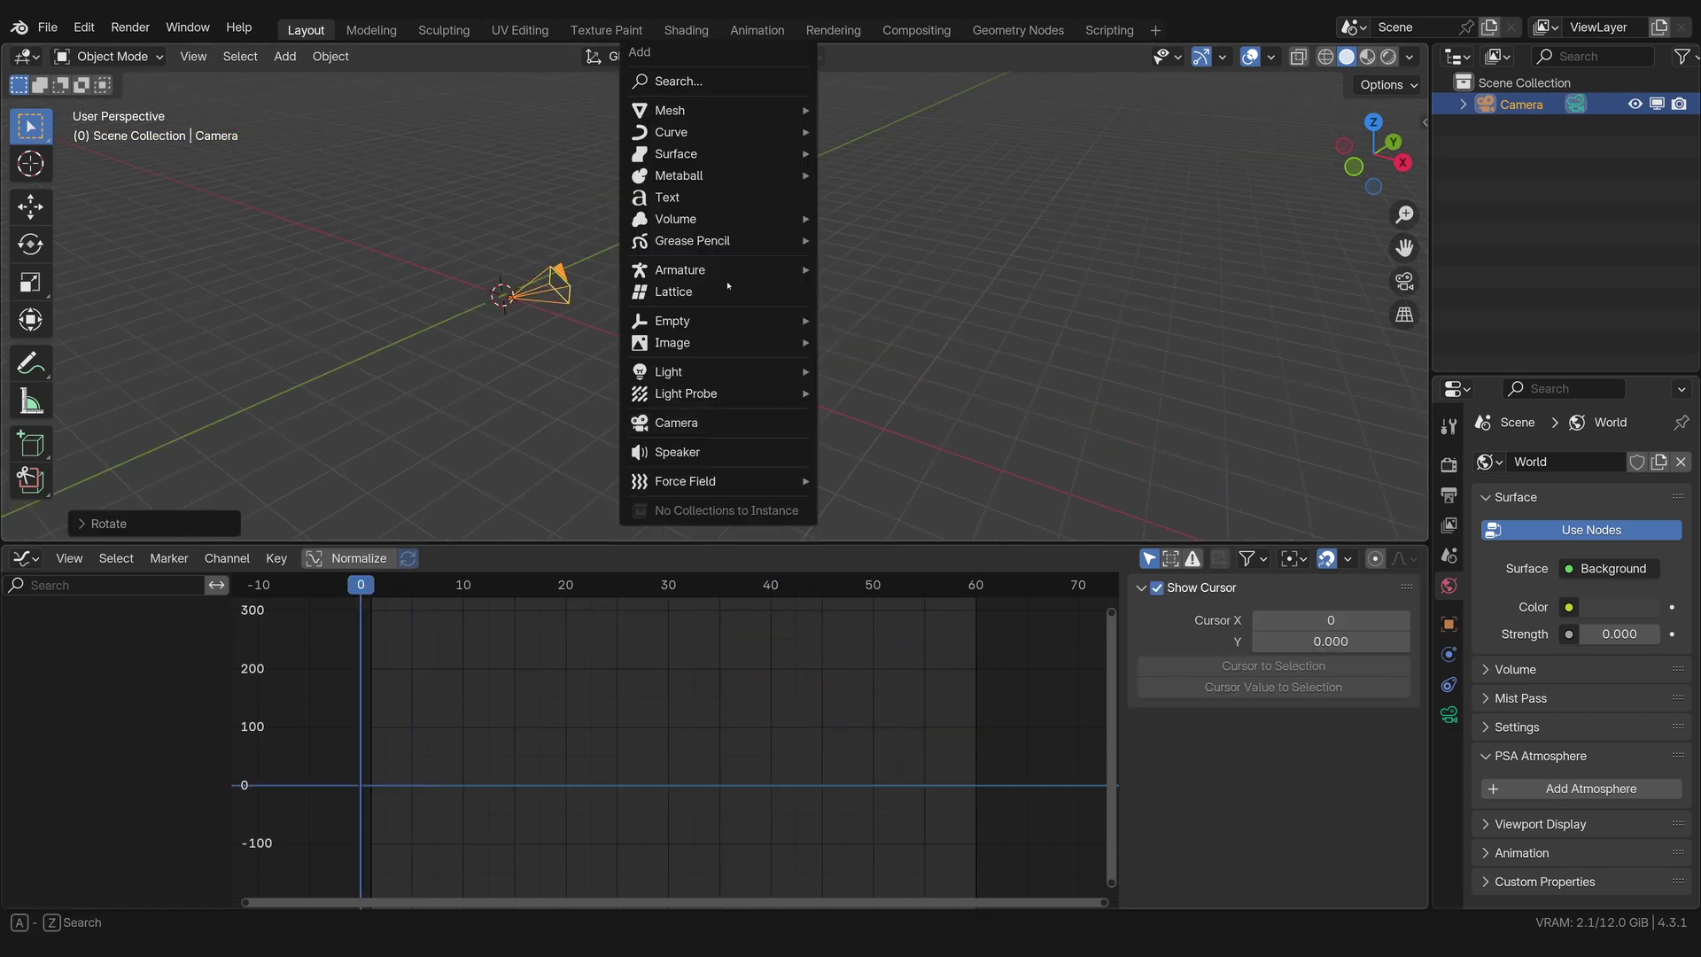
left_click(1056, 328)
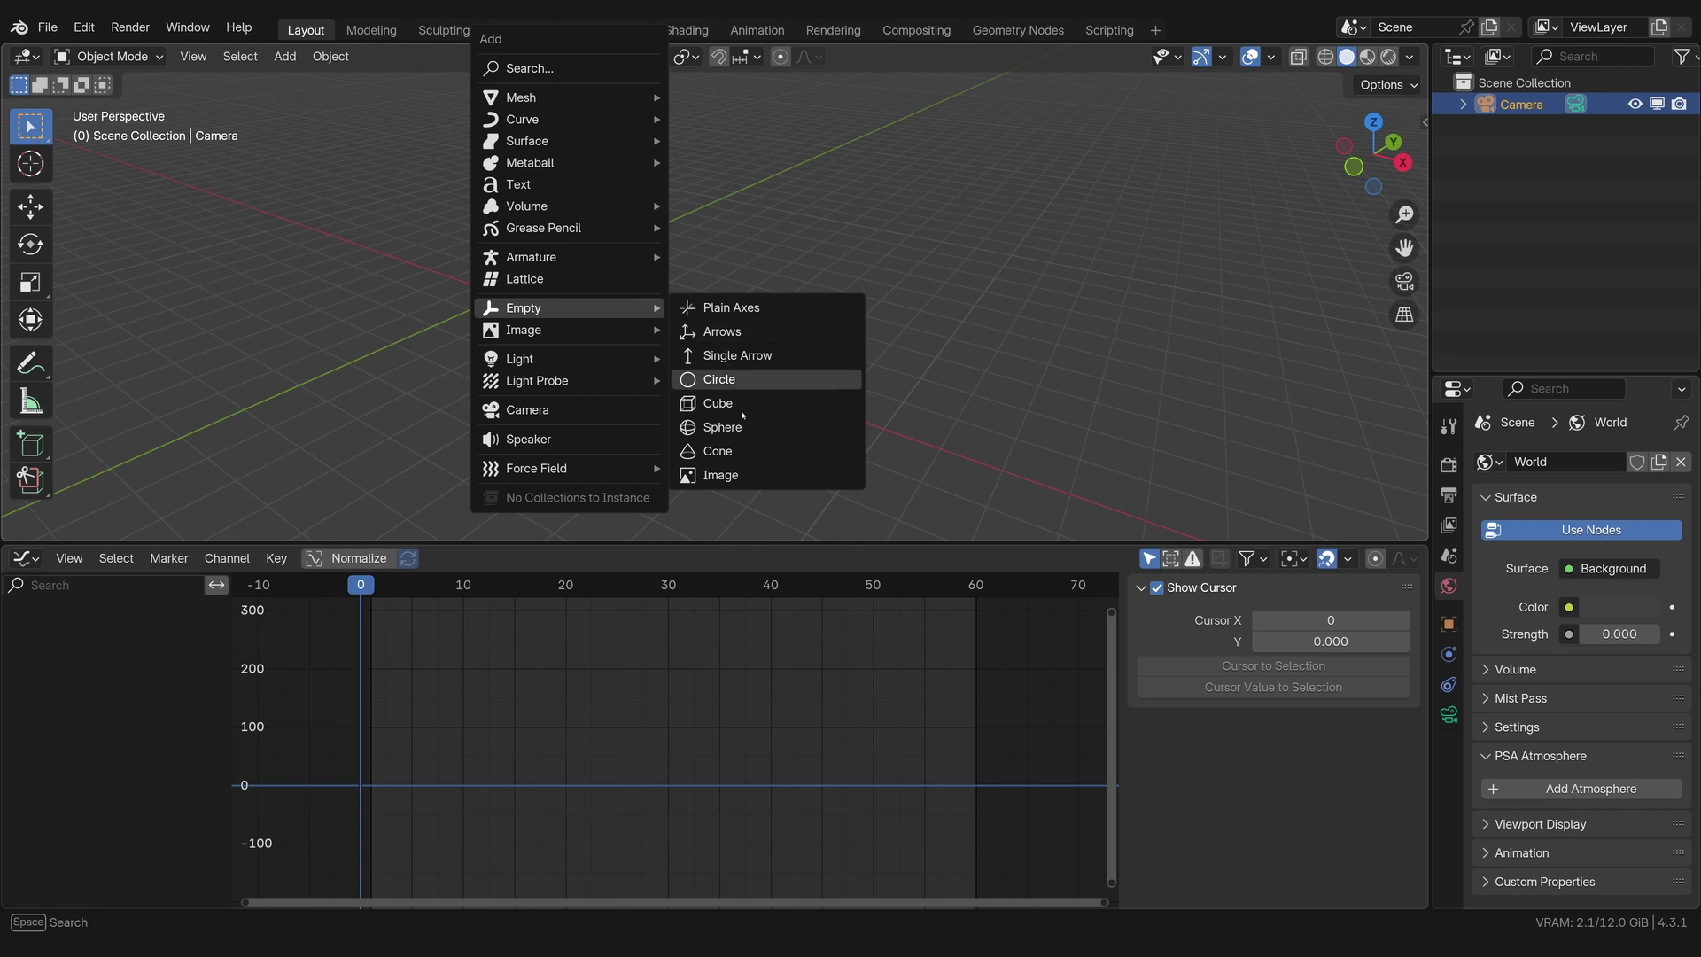
left_click(720, 403)
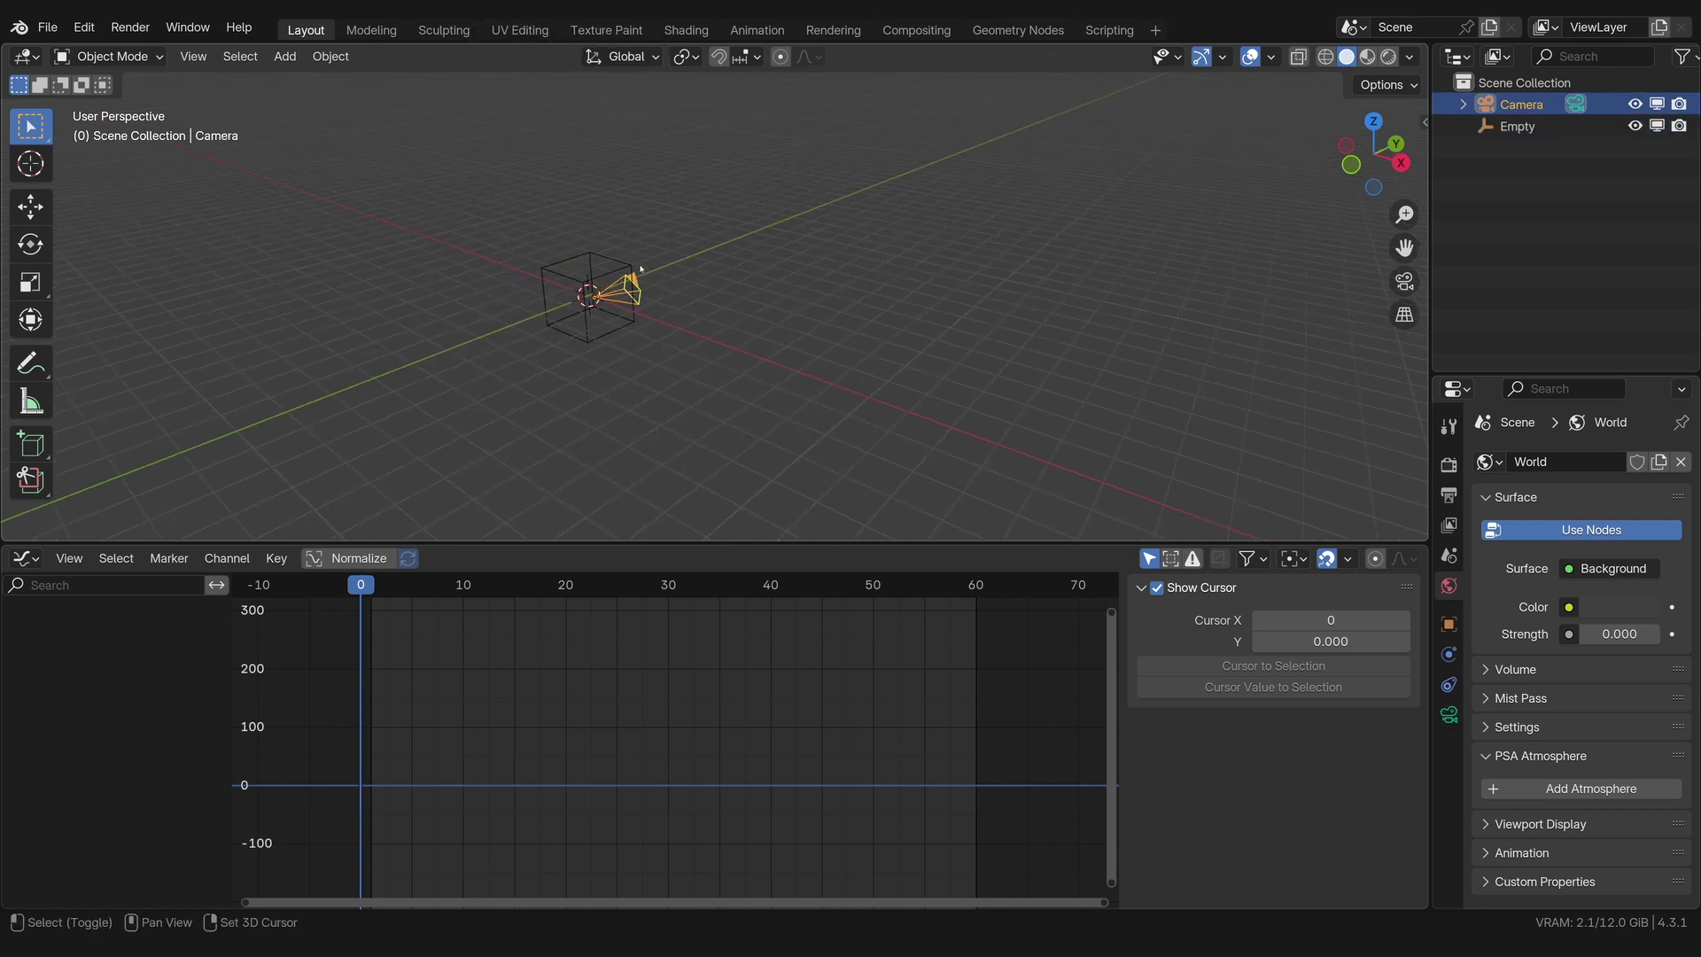
Step: Parent the camera to the cube empty
left_click(631, 269, "shift")
key("ctrl+p")
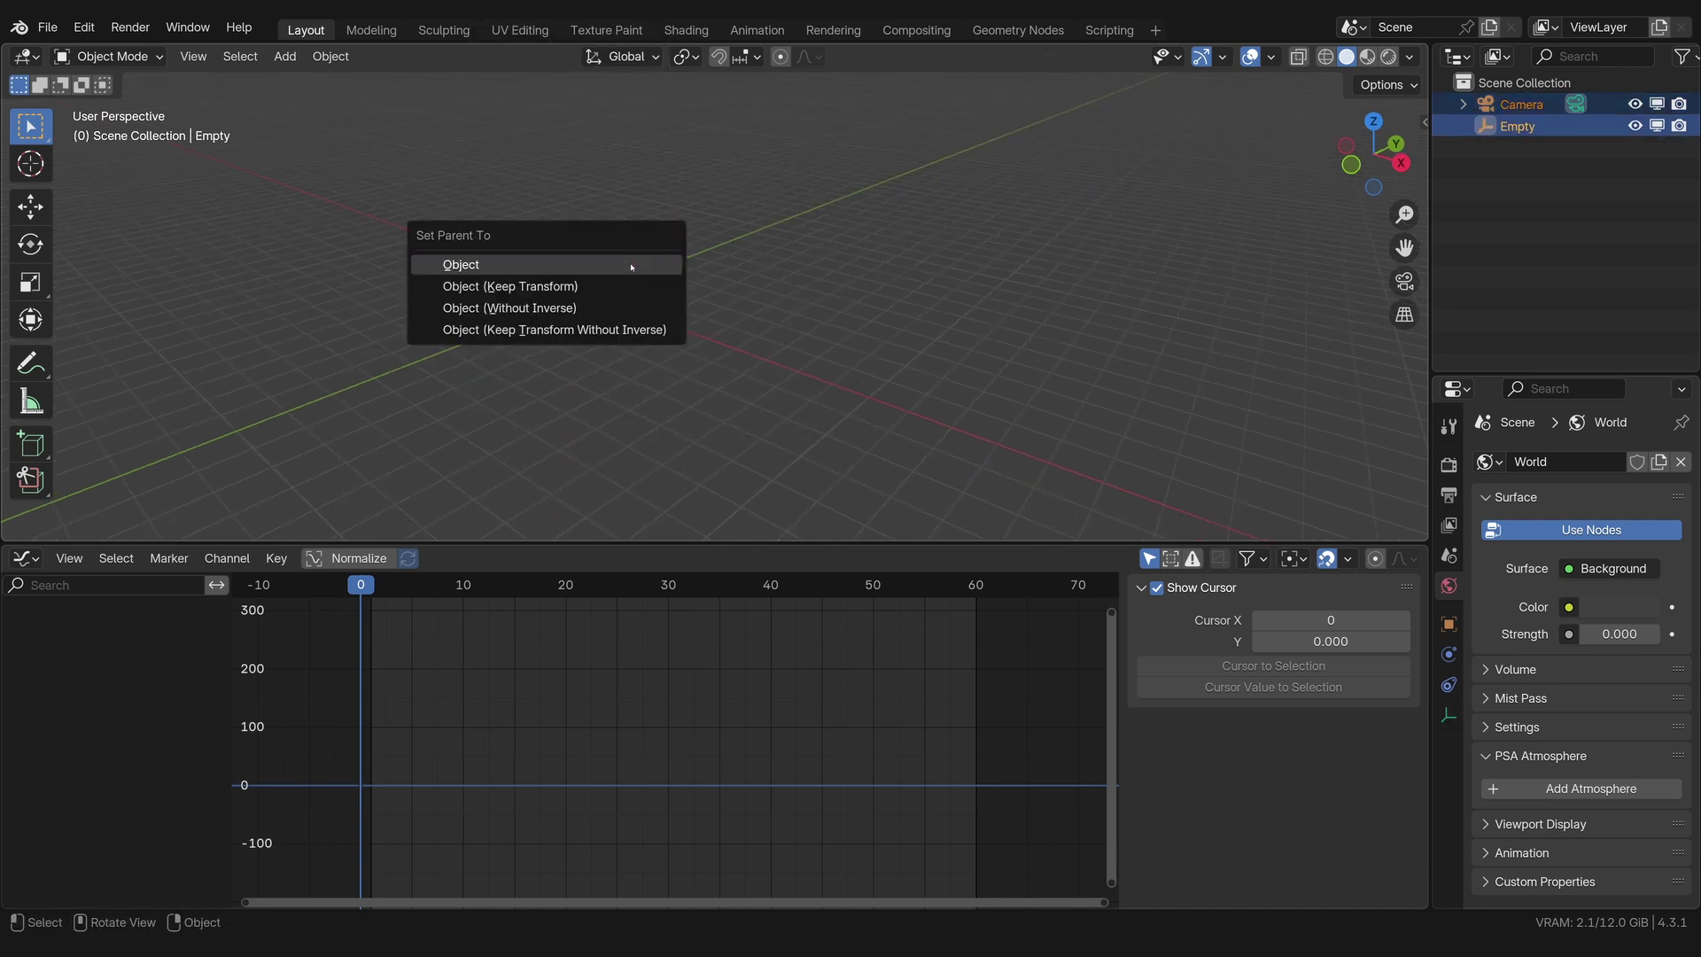
left_click(631, 266)
middle_click_drag(631, 266, 665, 428)
Step: Keyframe the empty sliding along X with Vector handles and play it in camera view
key("i")
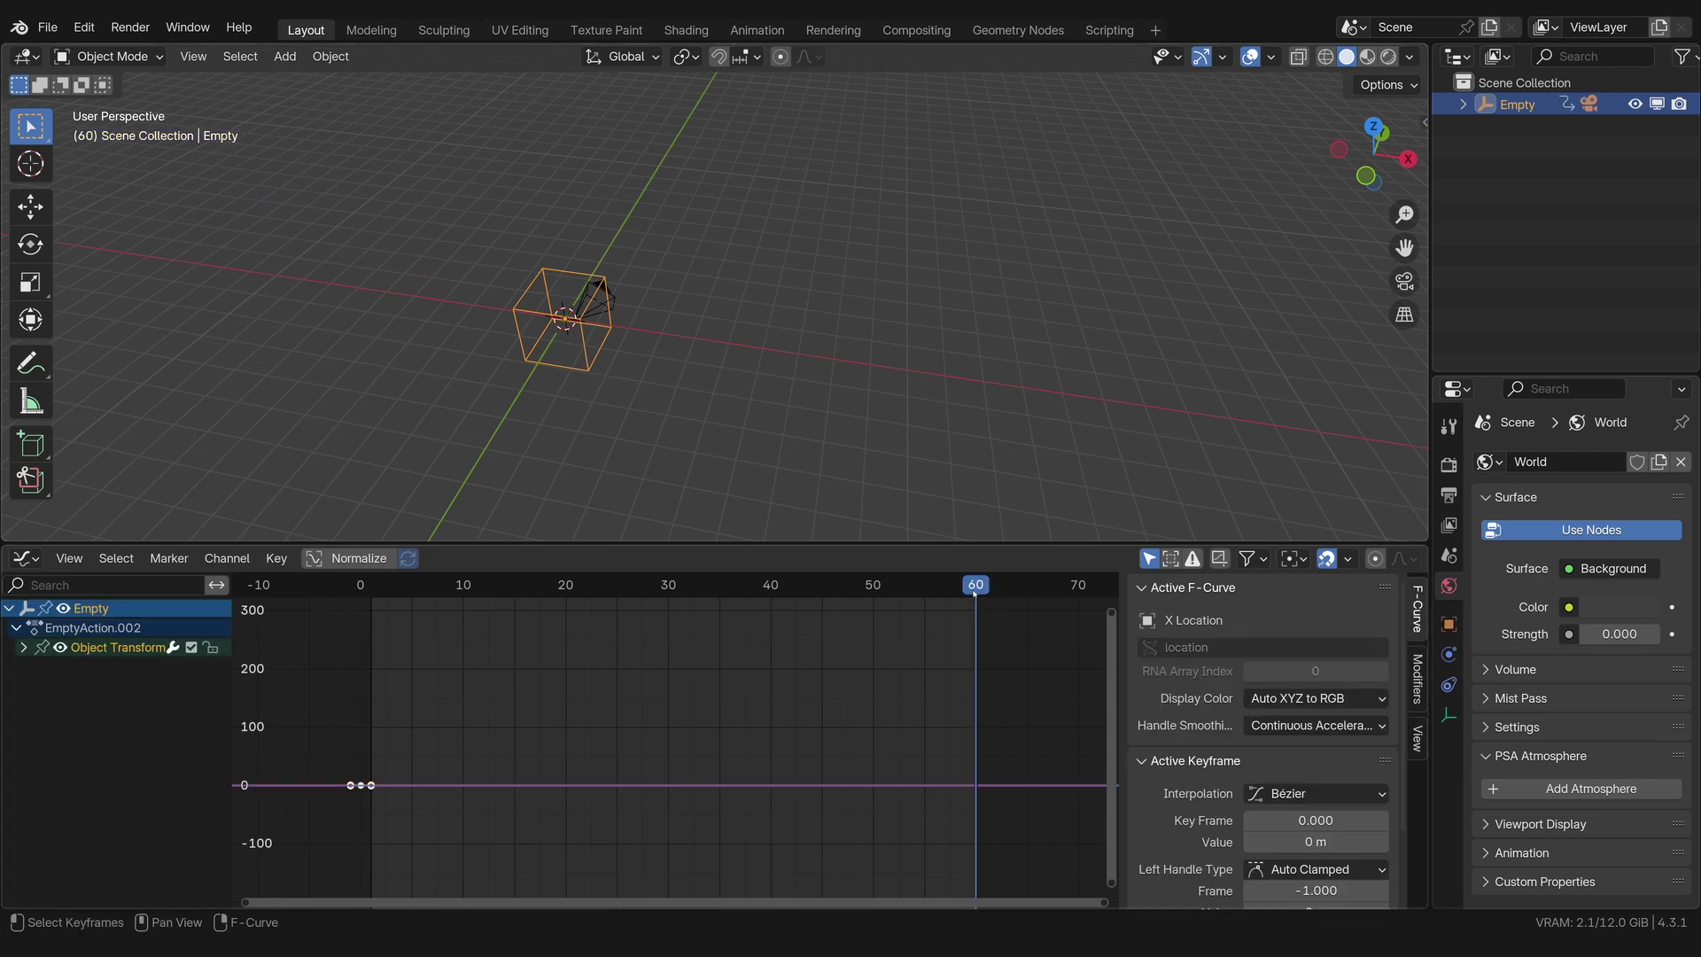
key("g")
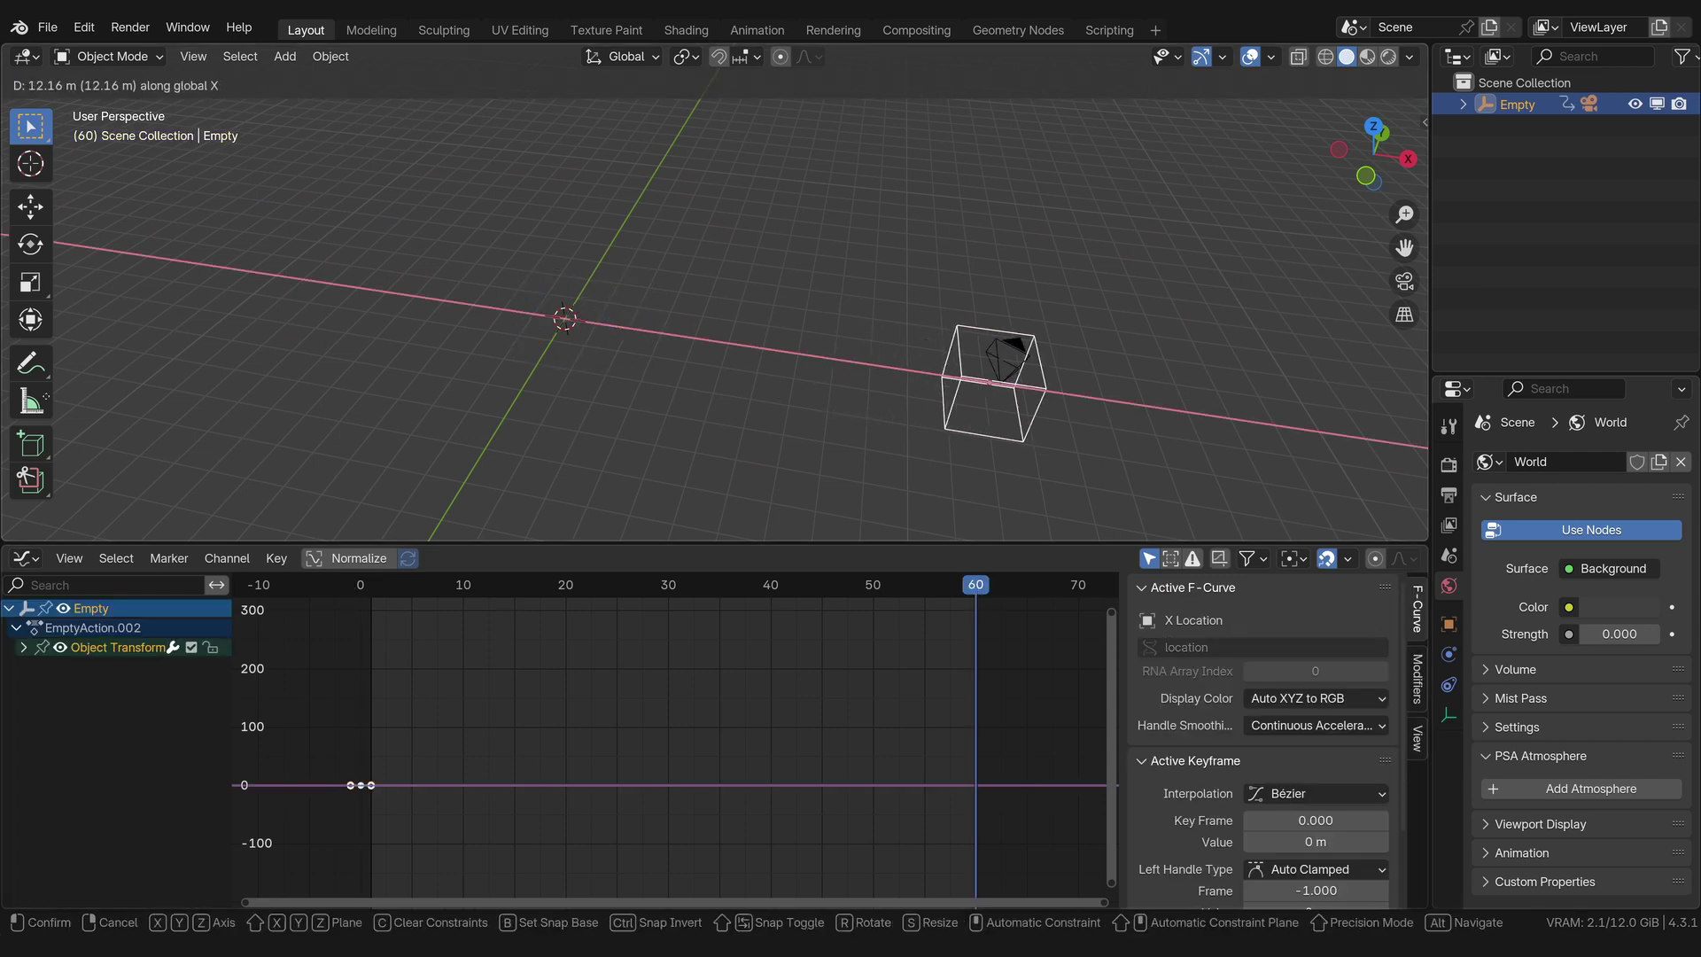
key("Return")
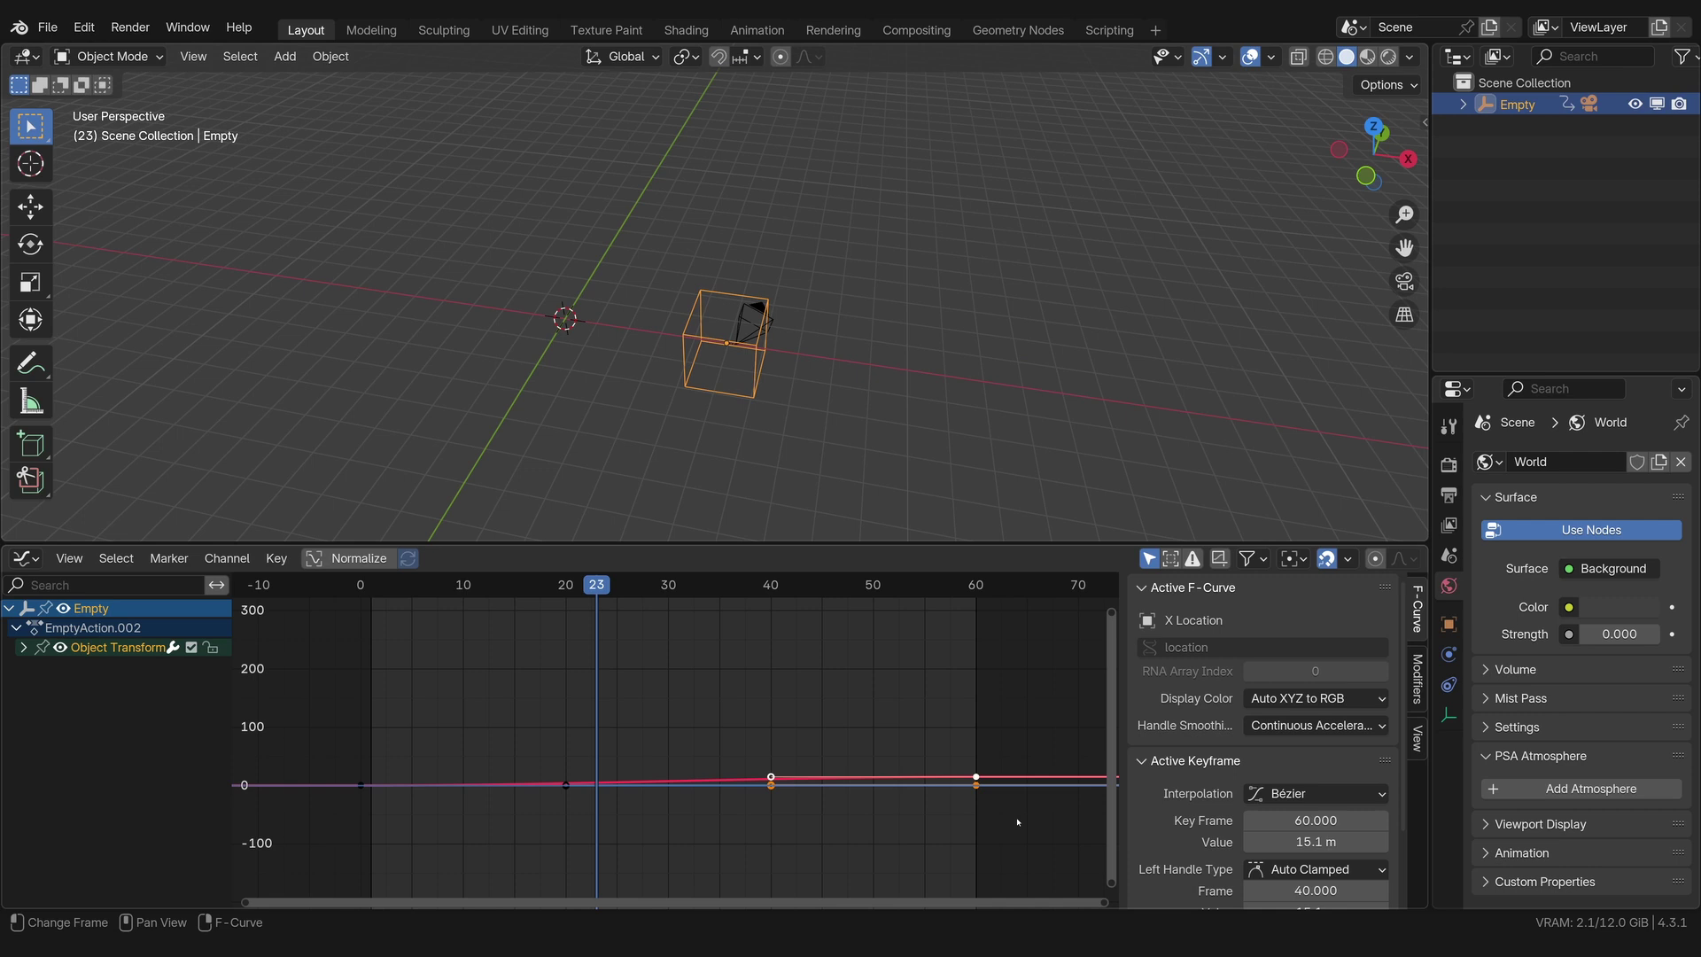
left_click_drag(1020, 824, 257, 746)
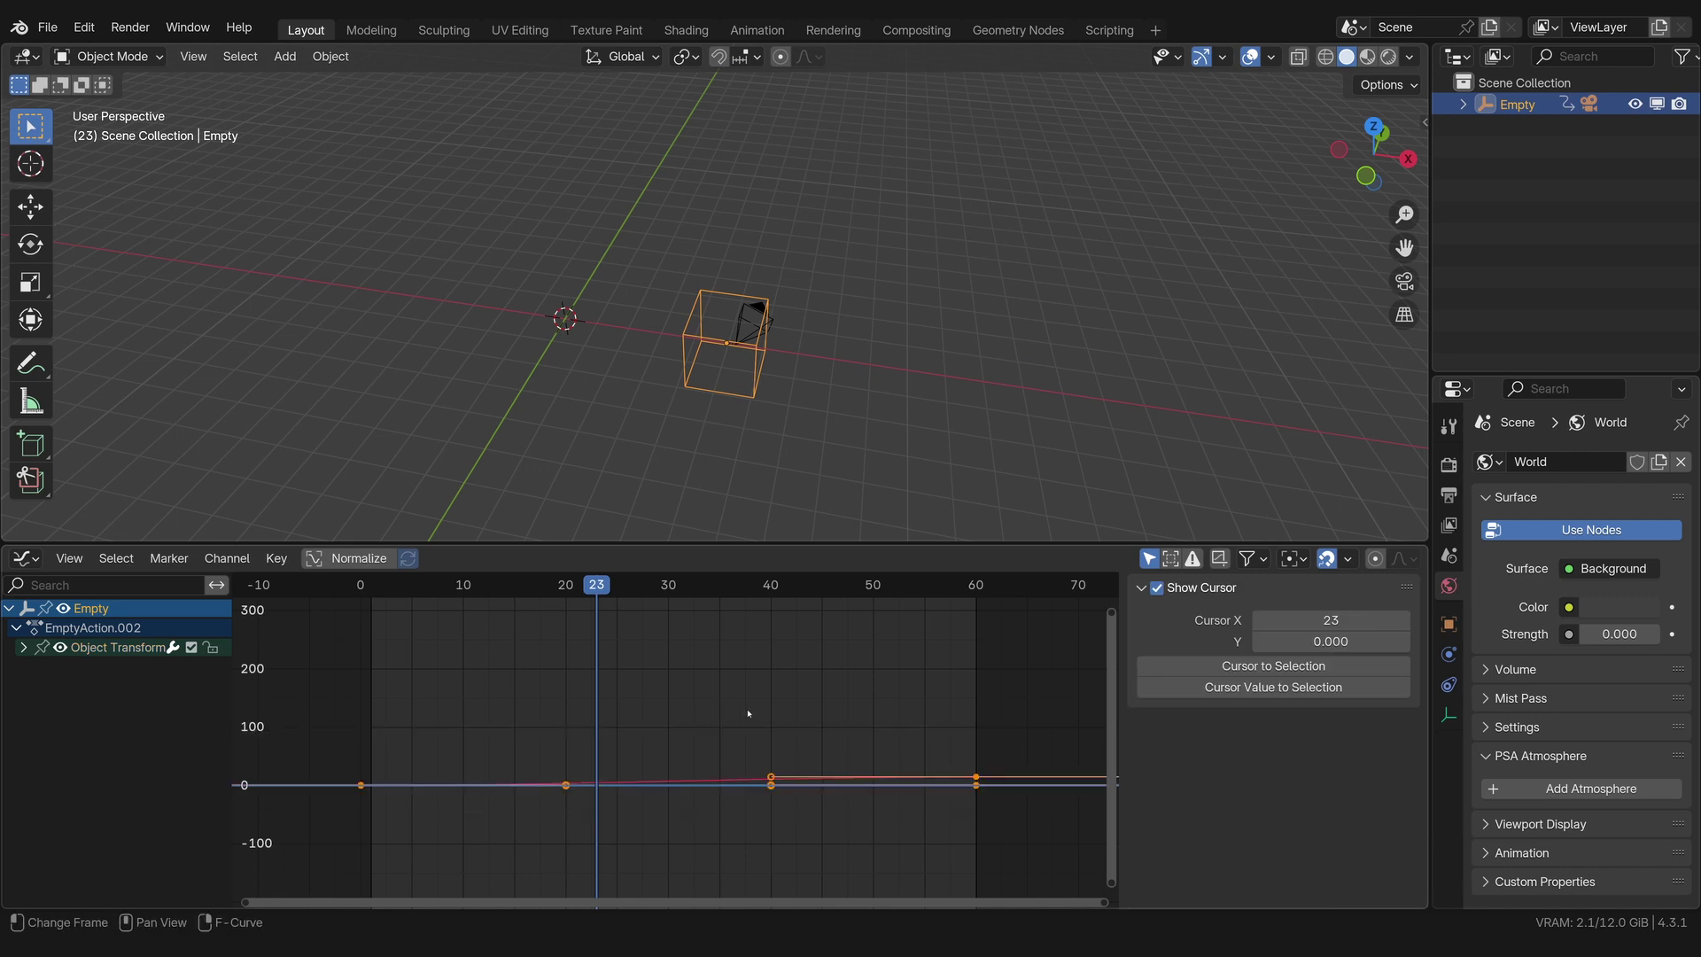
key("v")
left_click(748, 710)
key("space")
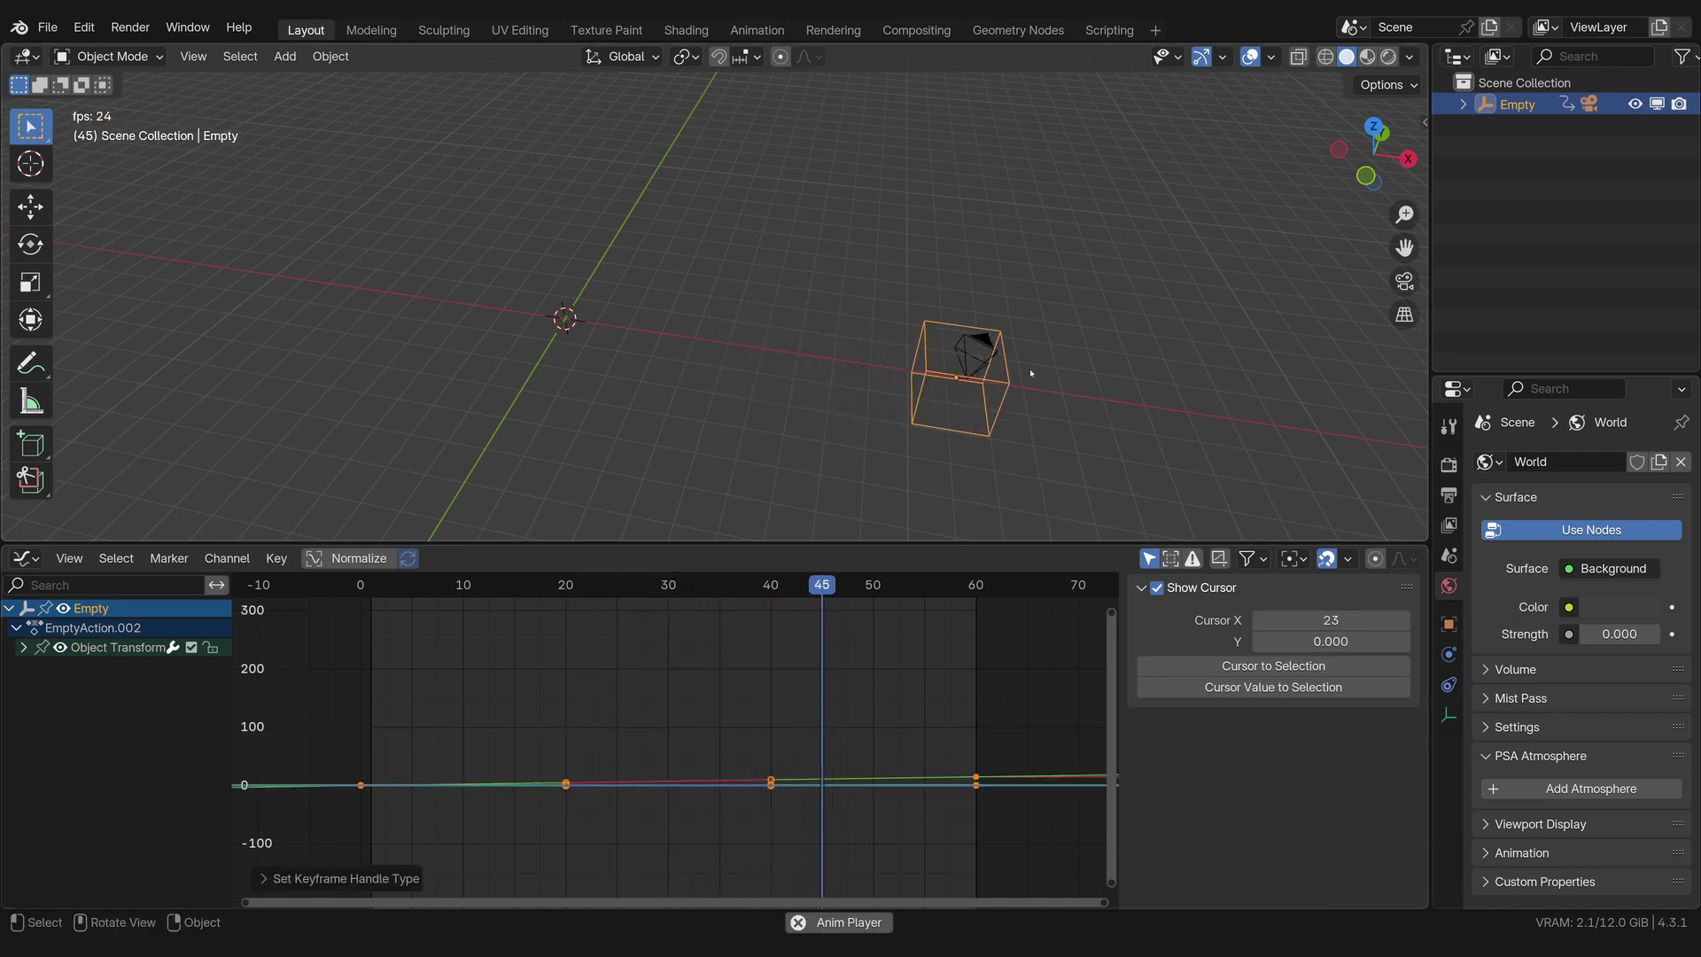
key("KP_0")
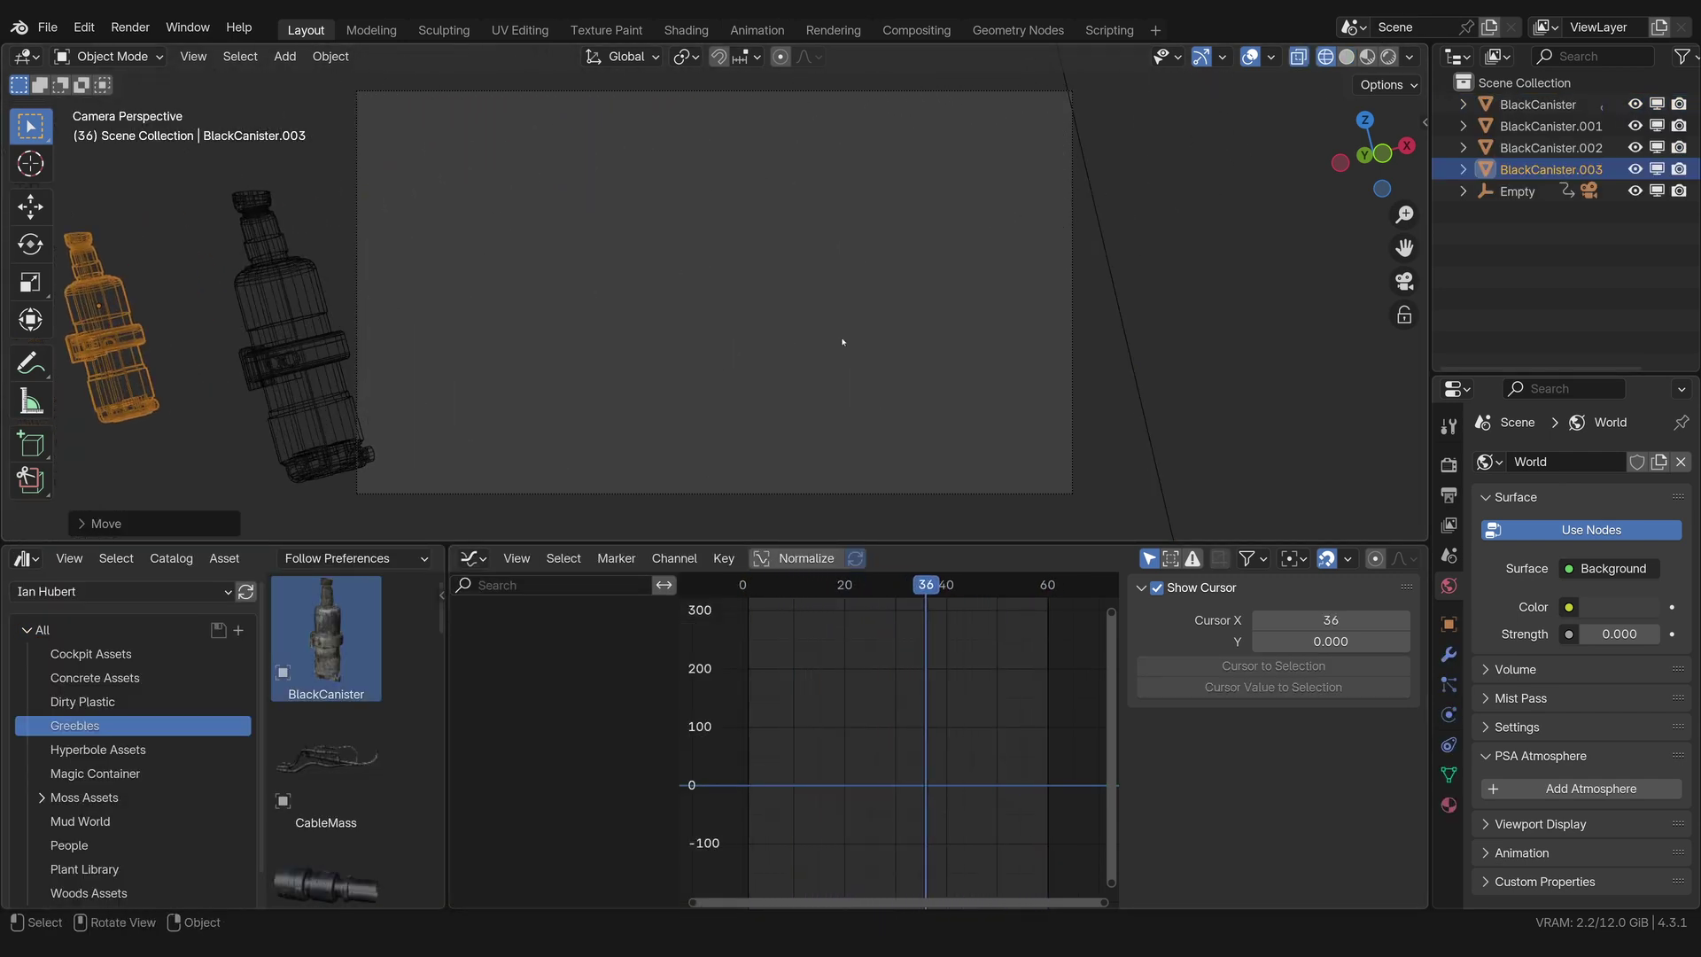
Step: Frame the camera in perspective view and set the current frame to 31
key("KP_0")
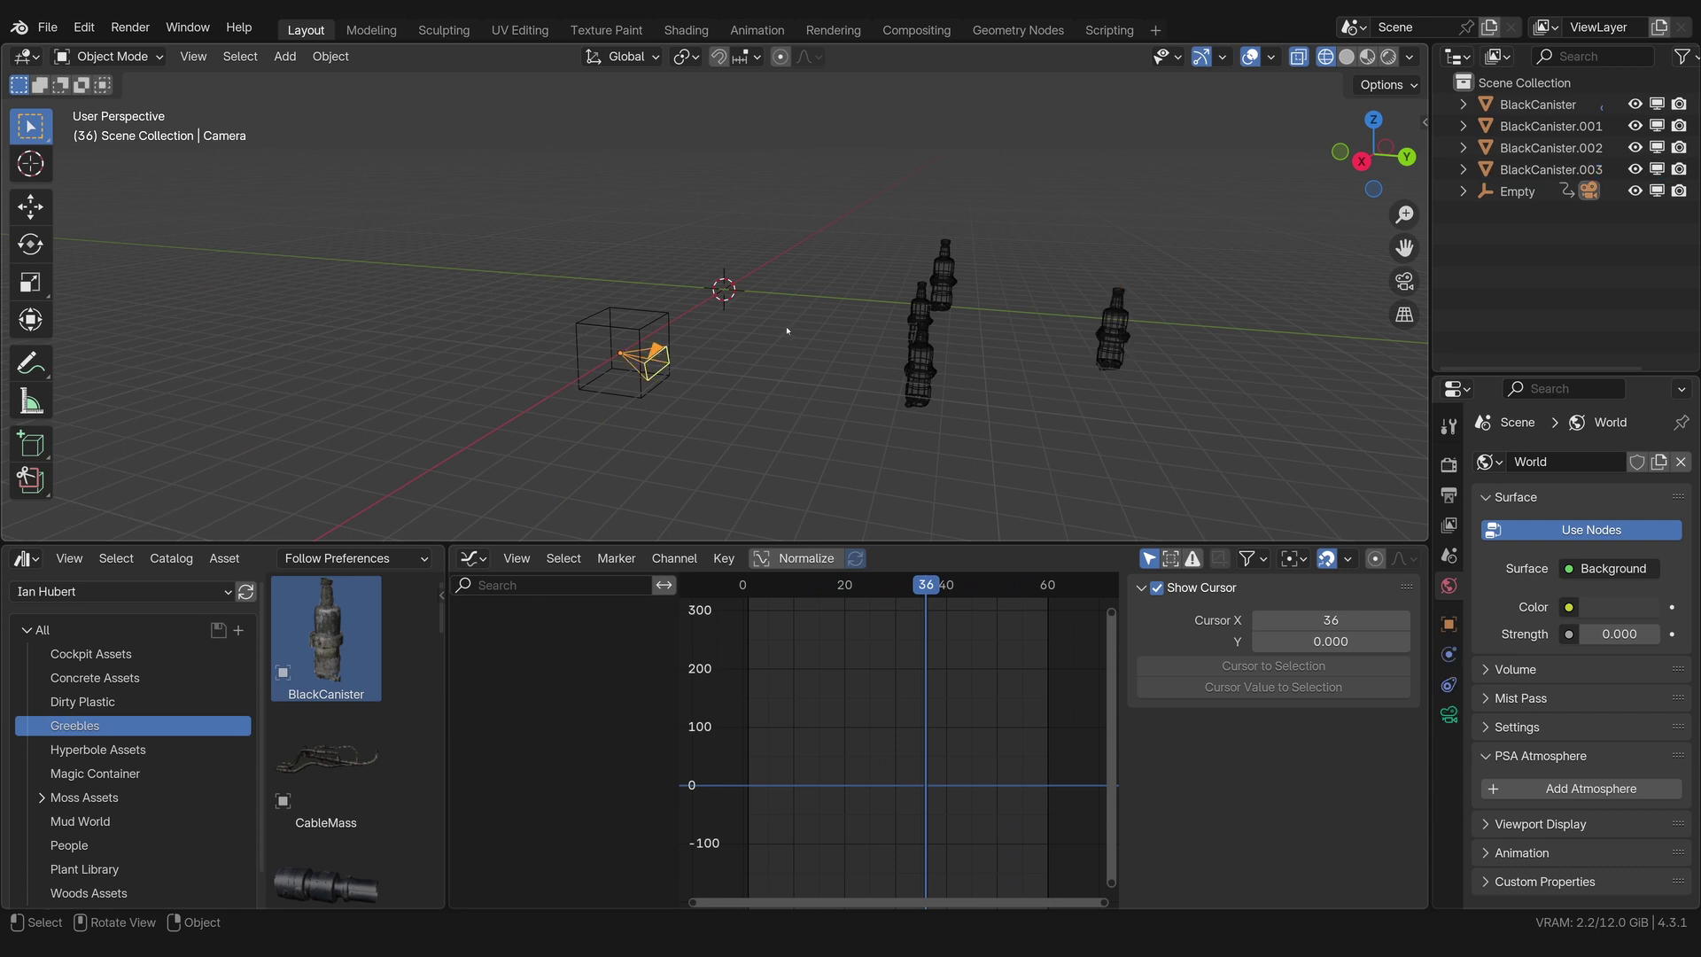
middle_click_drag(809, 349, 922, 369)
key("KP_Decimal")
left_click_drag(896, 593, 798, 586)
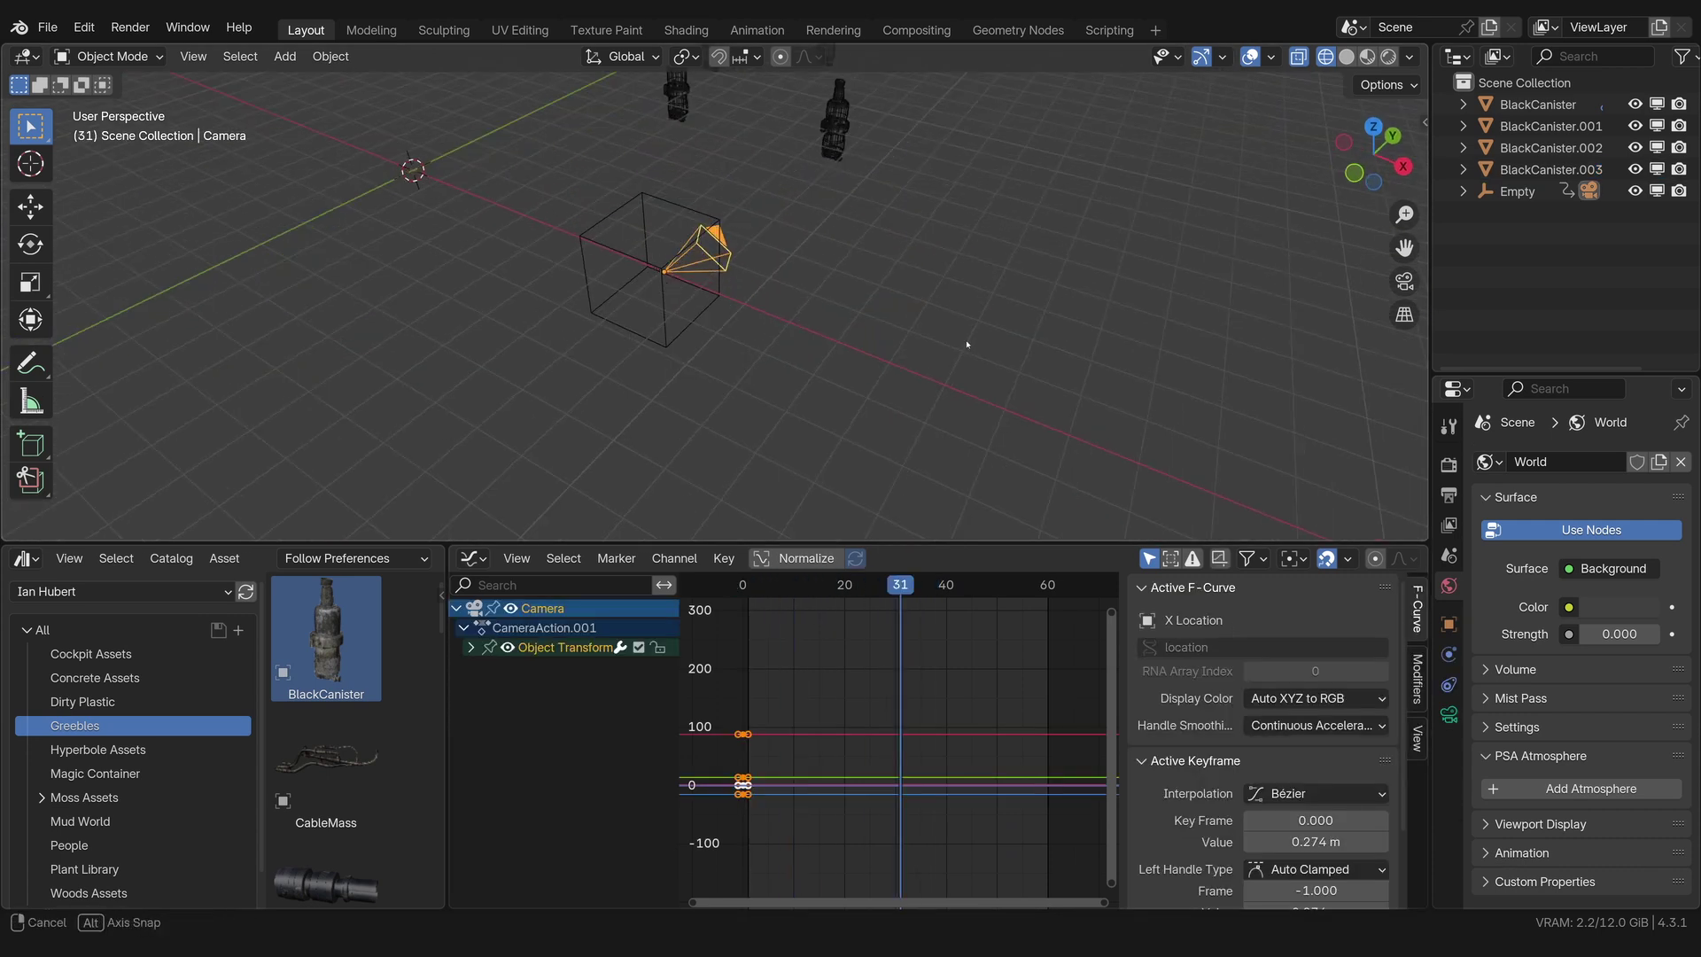
middle_click_drag(968, 344, 940, 277)
Step: Turn the camera around the Z axis and keyframe it at frame 31
key("r")
key("z")
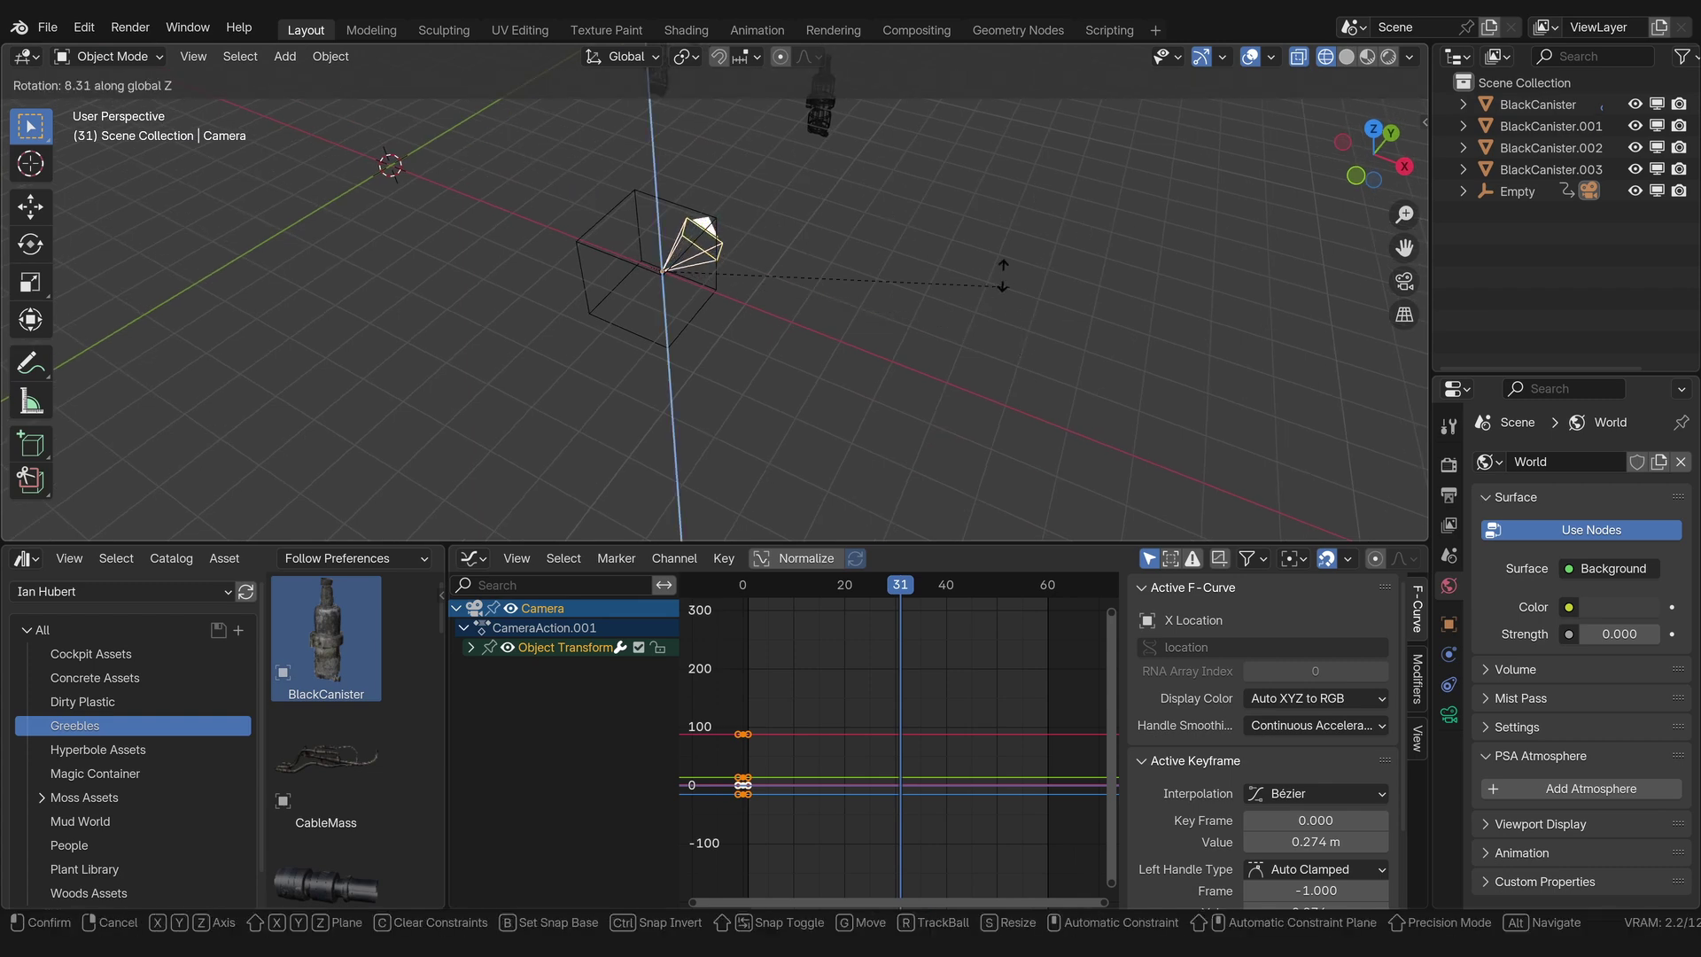
left_click(996, 248)
middle_click_drag(1018, 376, 753, 354)
key("g")
key("r")
left_click(1037, 408)
middle_click_drag(1041, 416, 1065, 500)
key("r")
key("z")
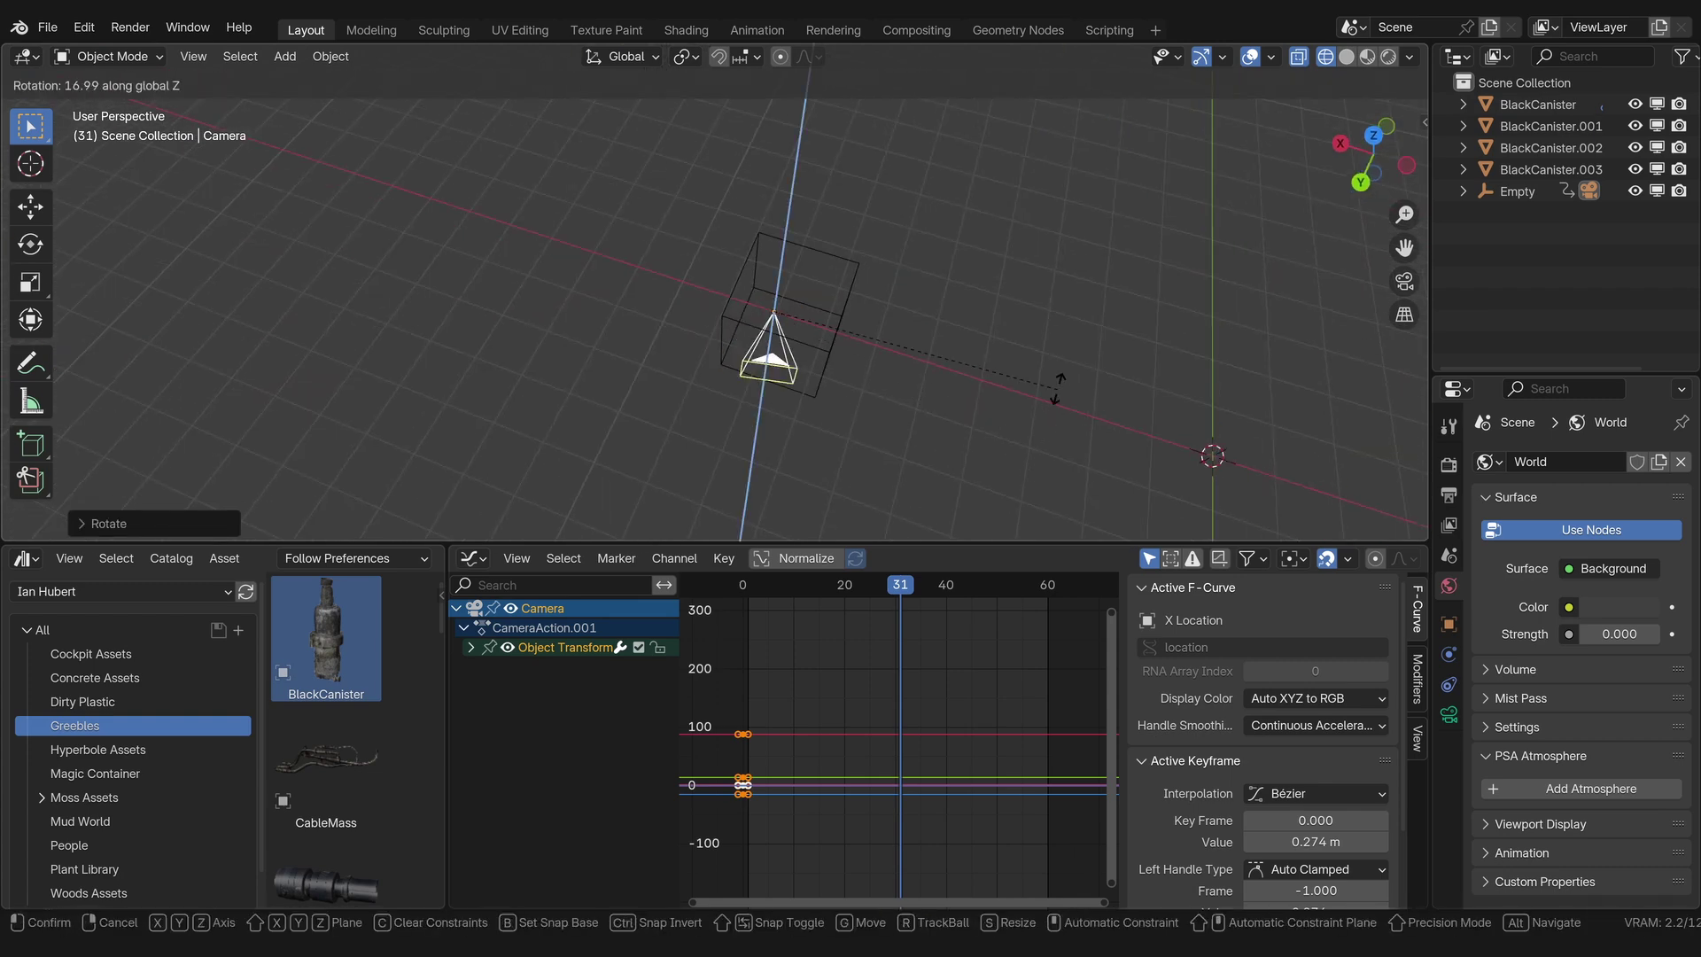
left_click(1059, 385)
middle_click_drag(1055, 381, 805, 367)
key("i")
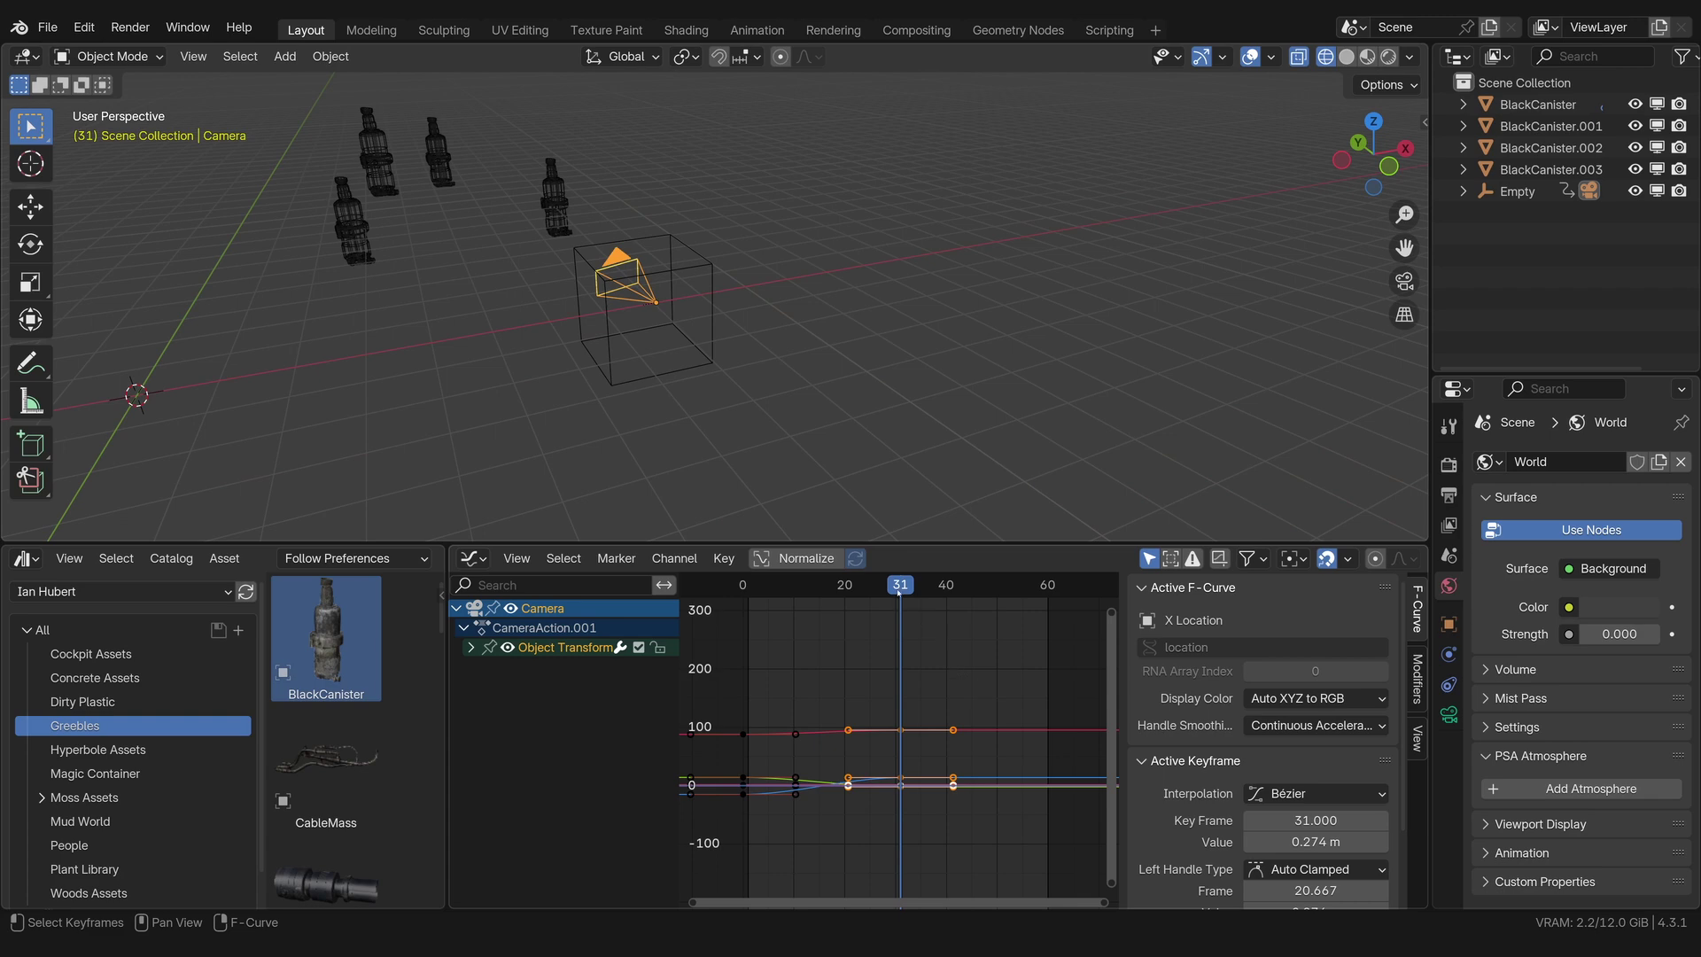
Step: Scrub and play the fly-through past the canisters in camera view
left_click_drag(900, 592, 743, 617)
key("KP_0")
key("space")
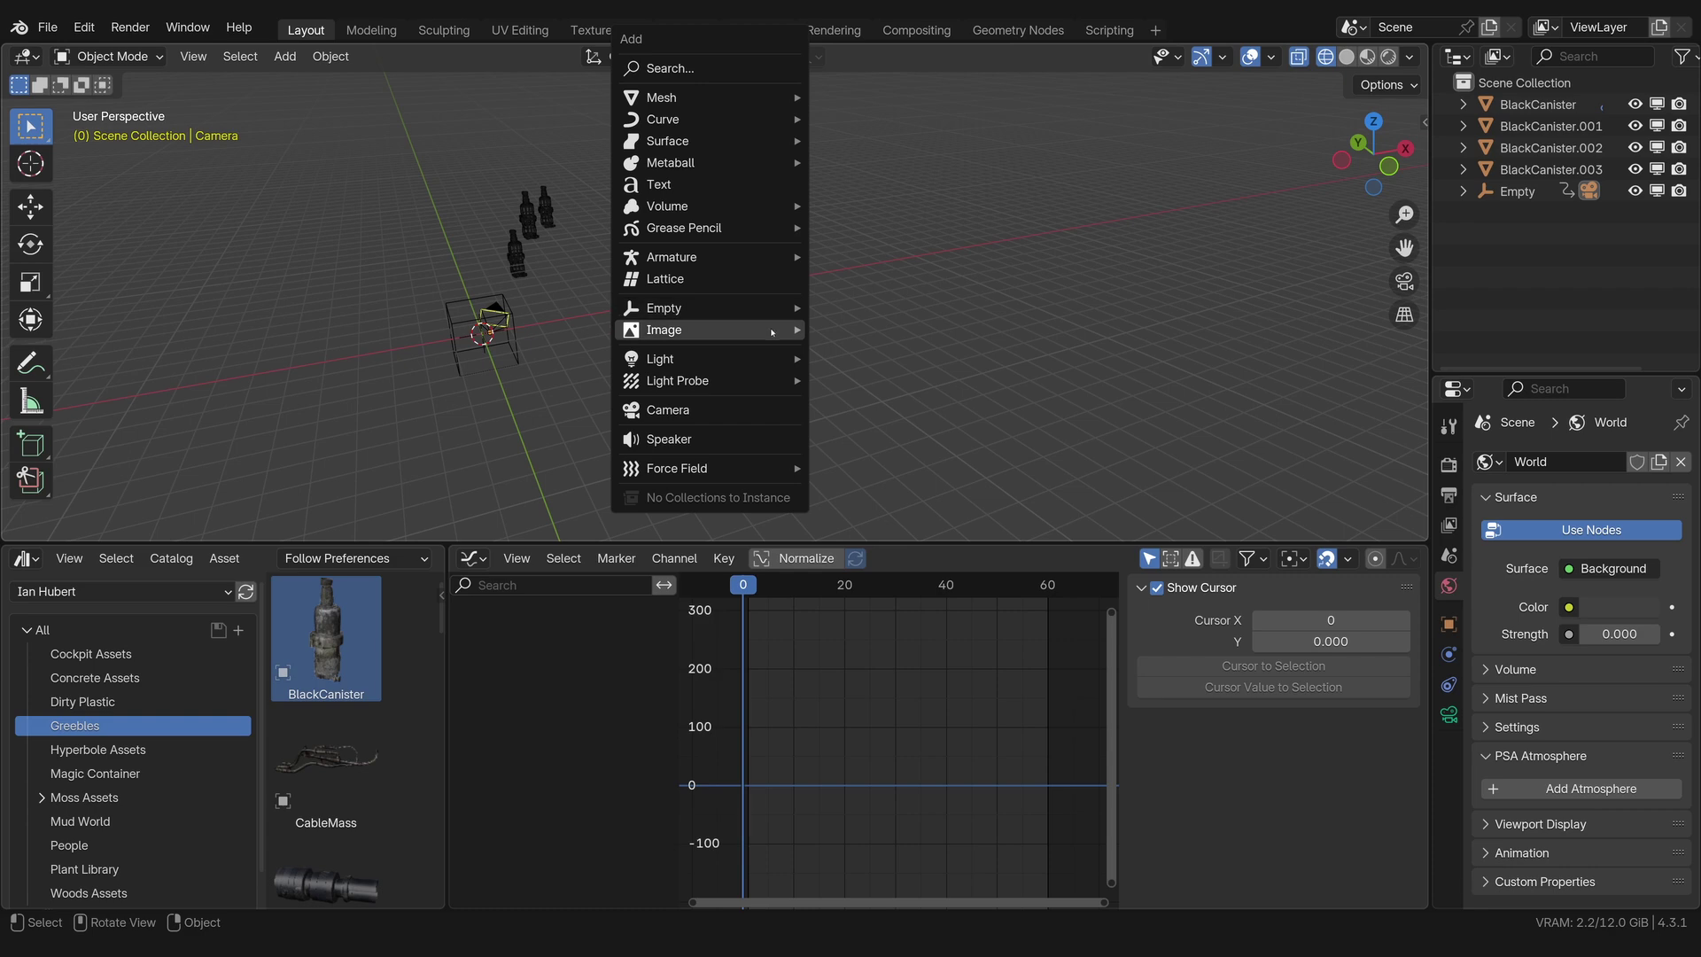
Step: Add a sphere empty and move it horizontally among the canisters
mouse_move(660, 307)
left_click(855, 429)
middle_click_drag(755, 251, 583, 299)
key("g")
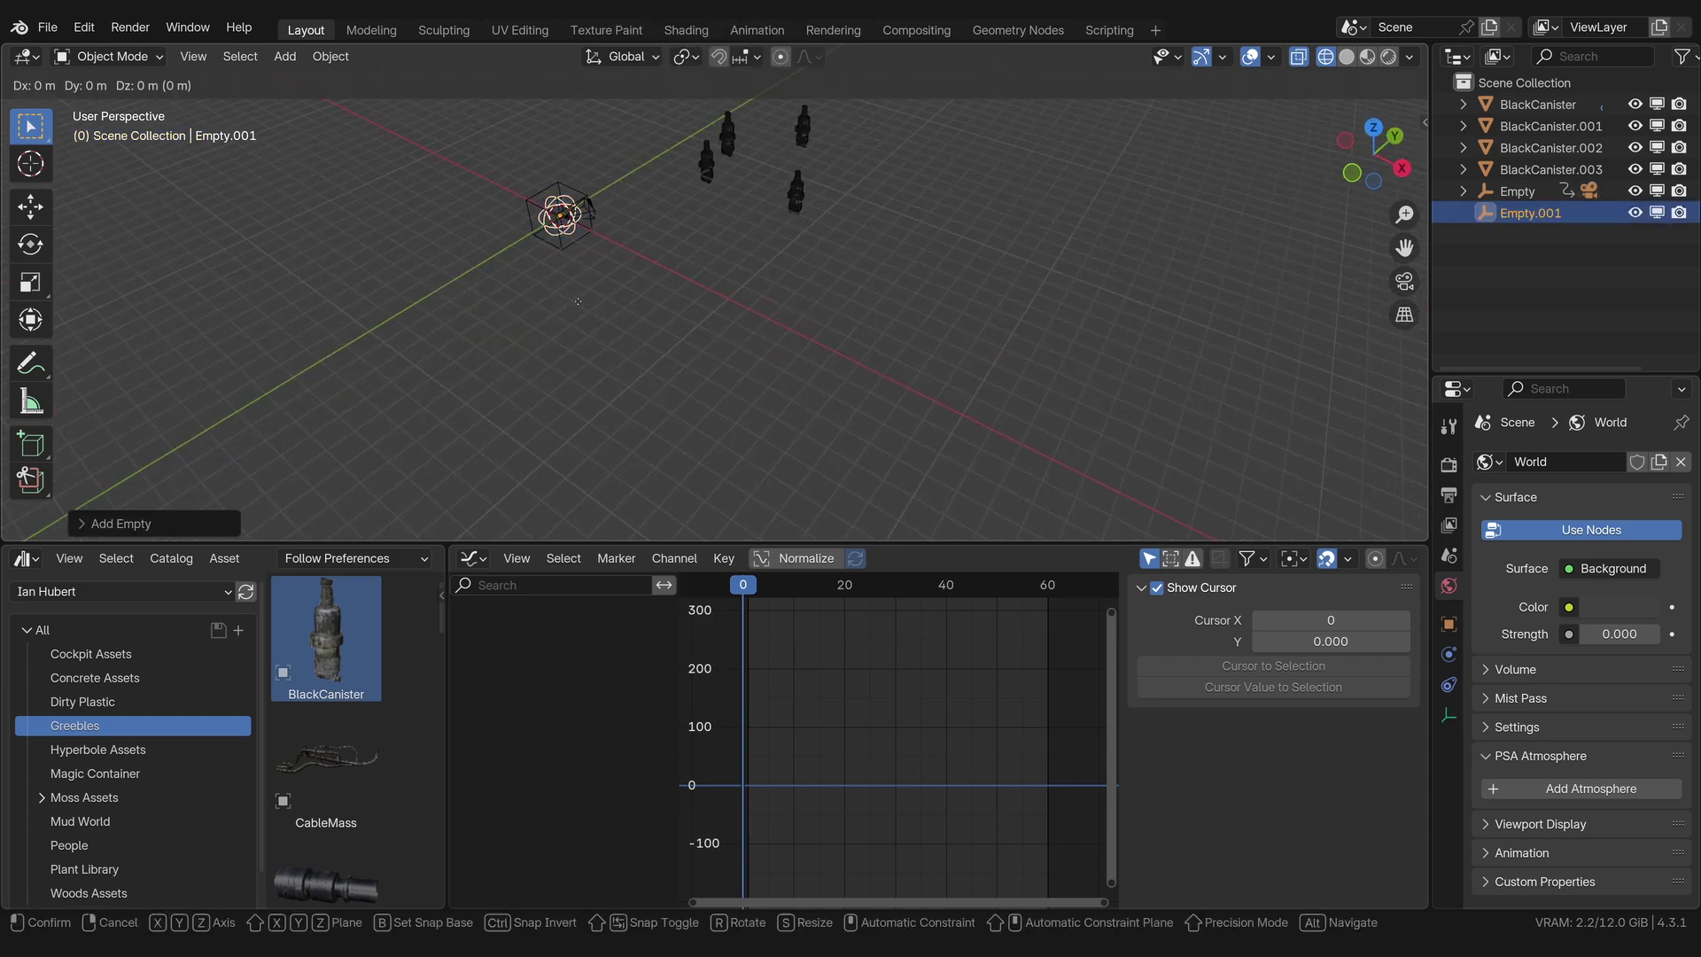
key("shift+z")
left_click(779, 250)
Step: Preview the animation through the camera, then select and rotate the camera
key("KP_0")
key("space")
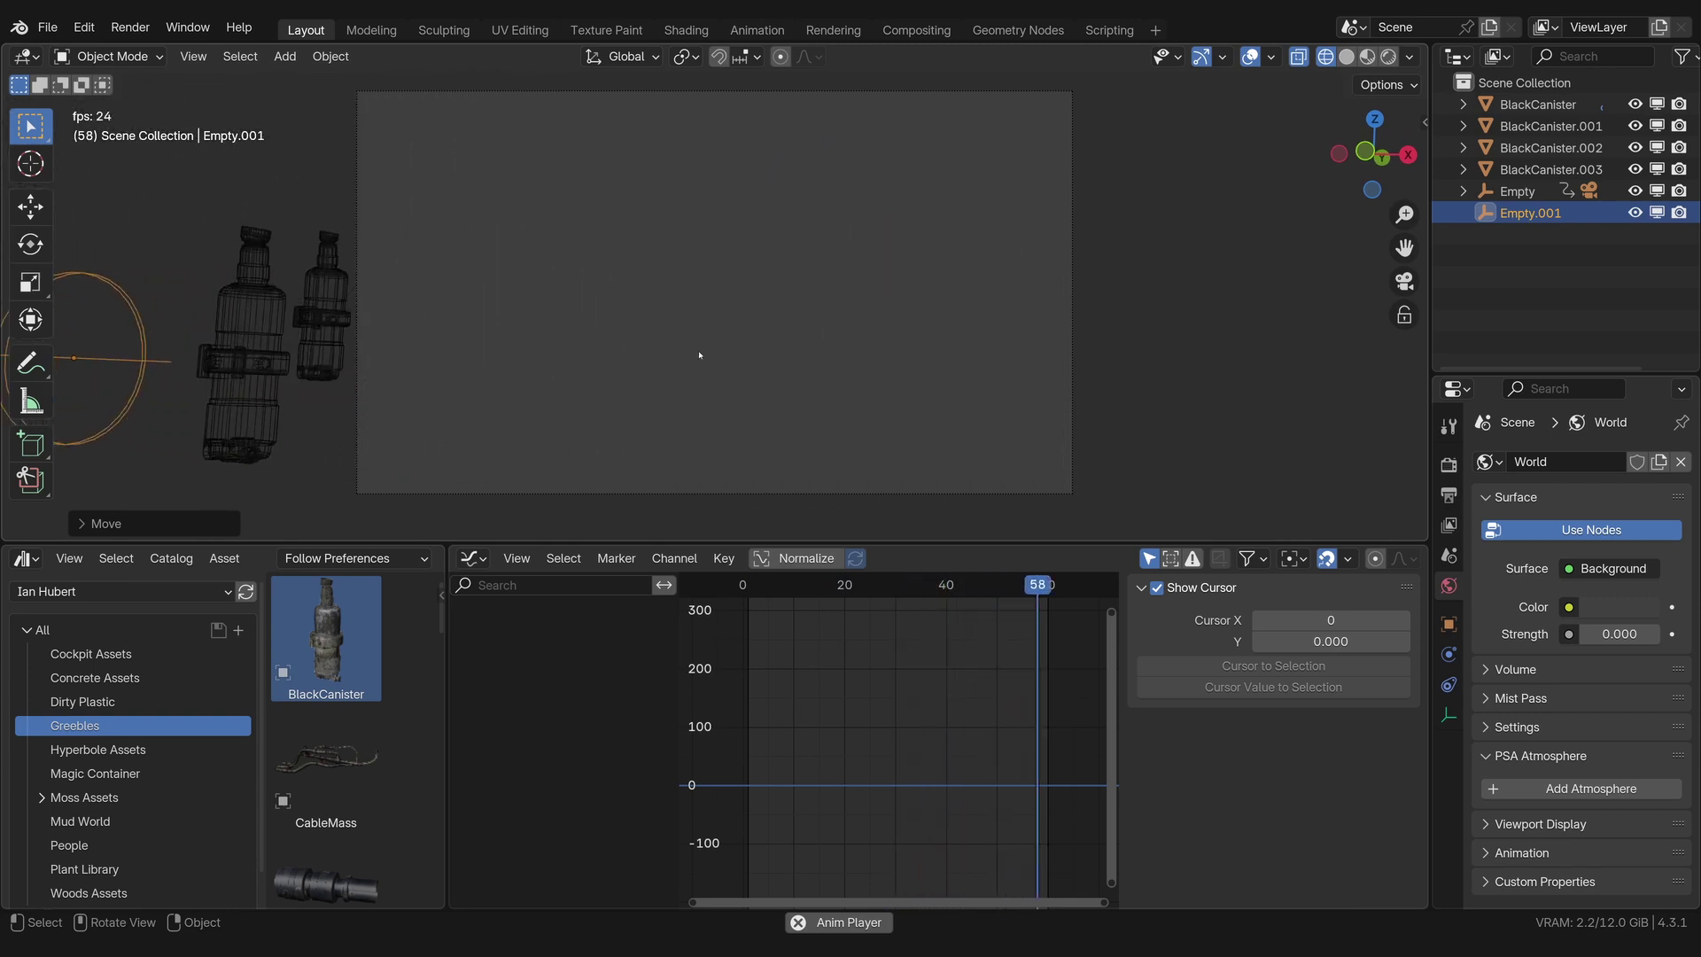
key("space")
key("KP_0")
left_click(808, 331)
left_click(811, 329)
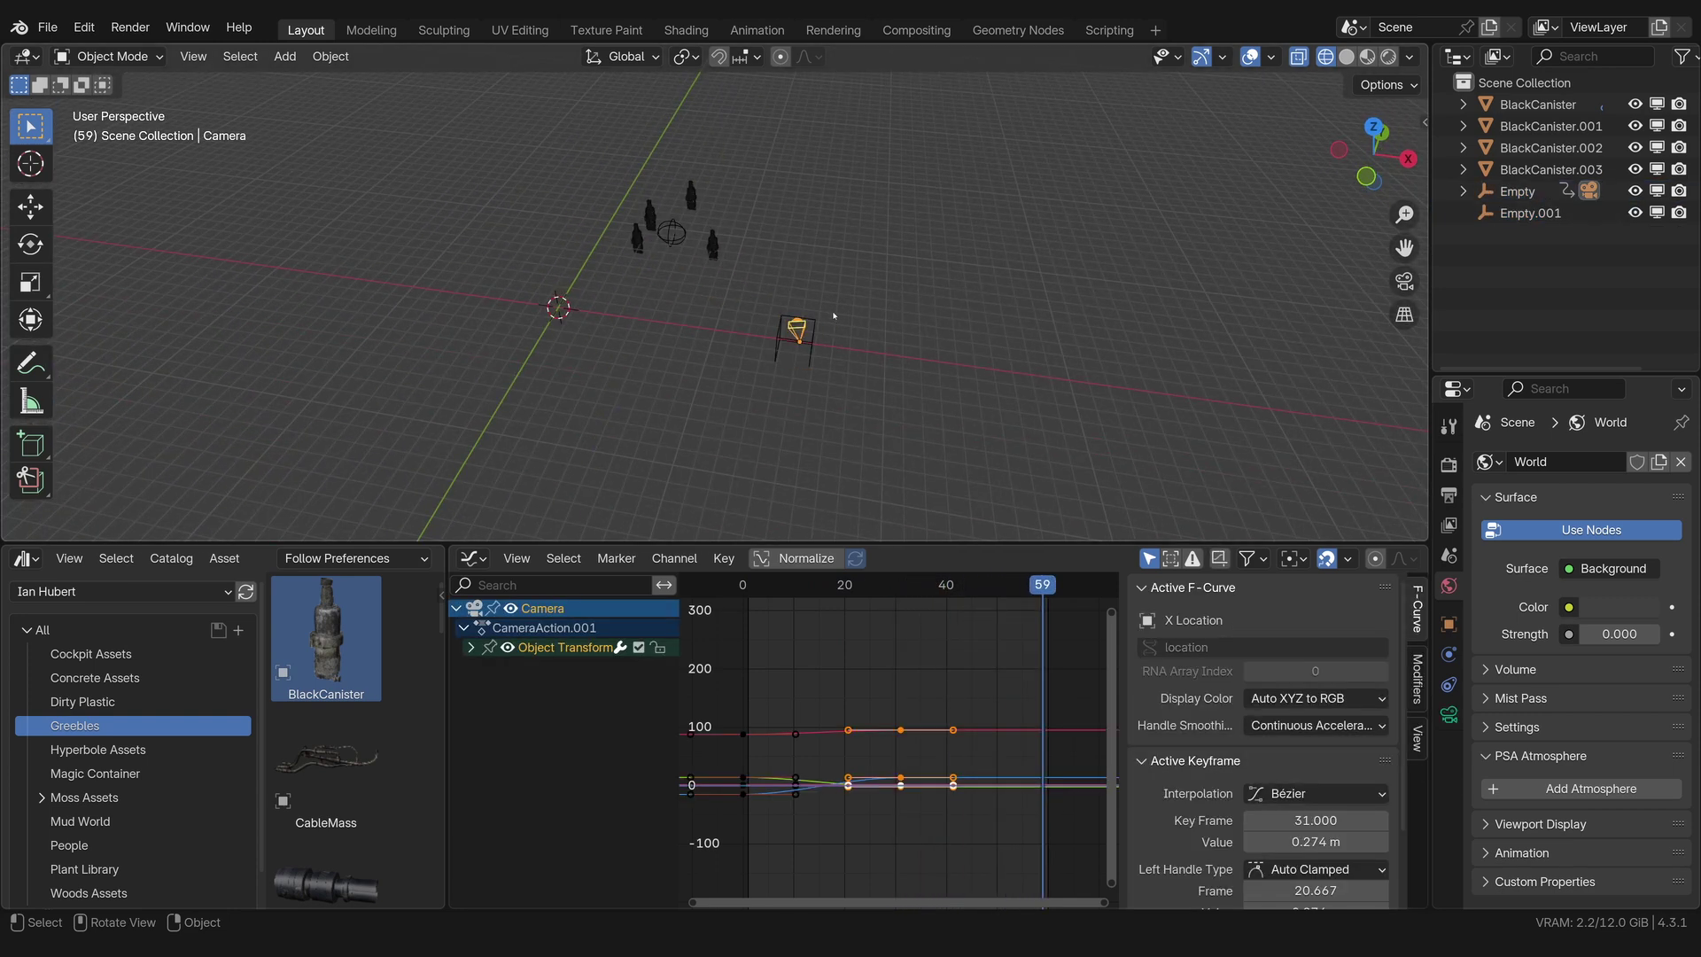
key("r")
left_click(897, 214)
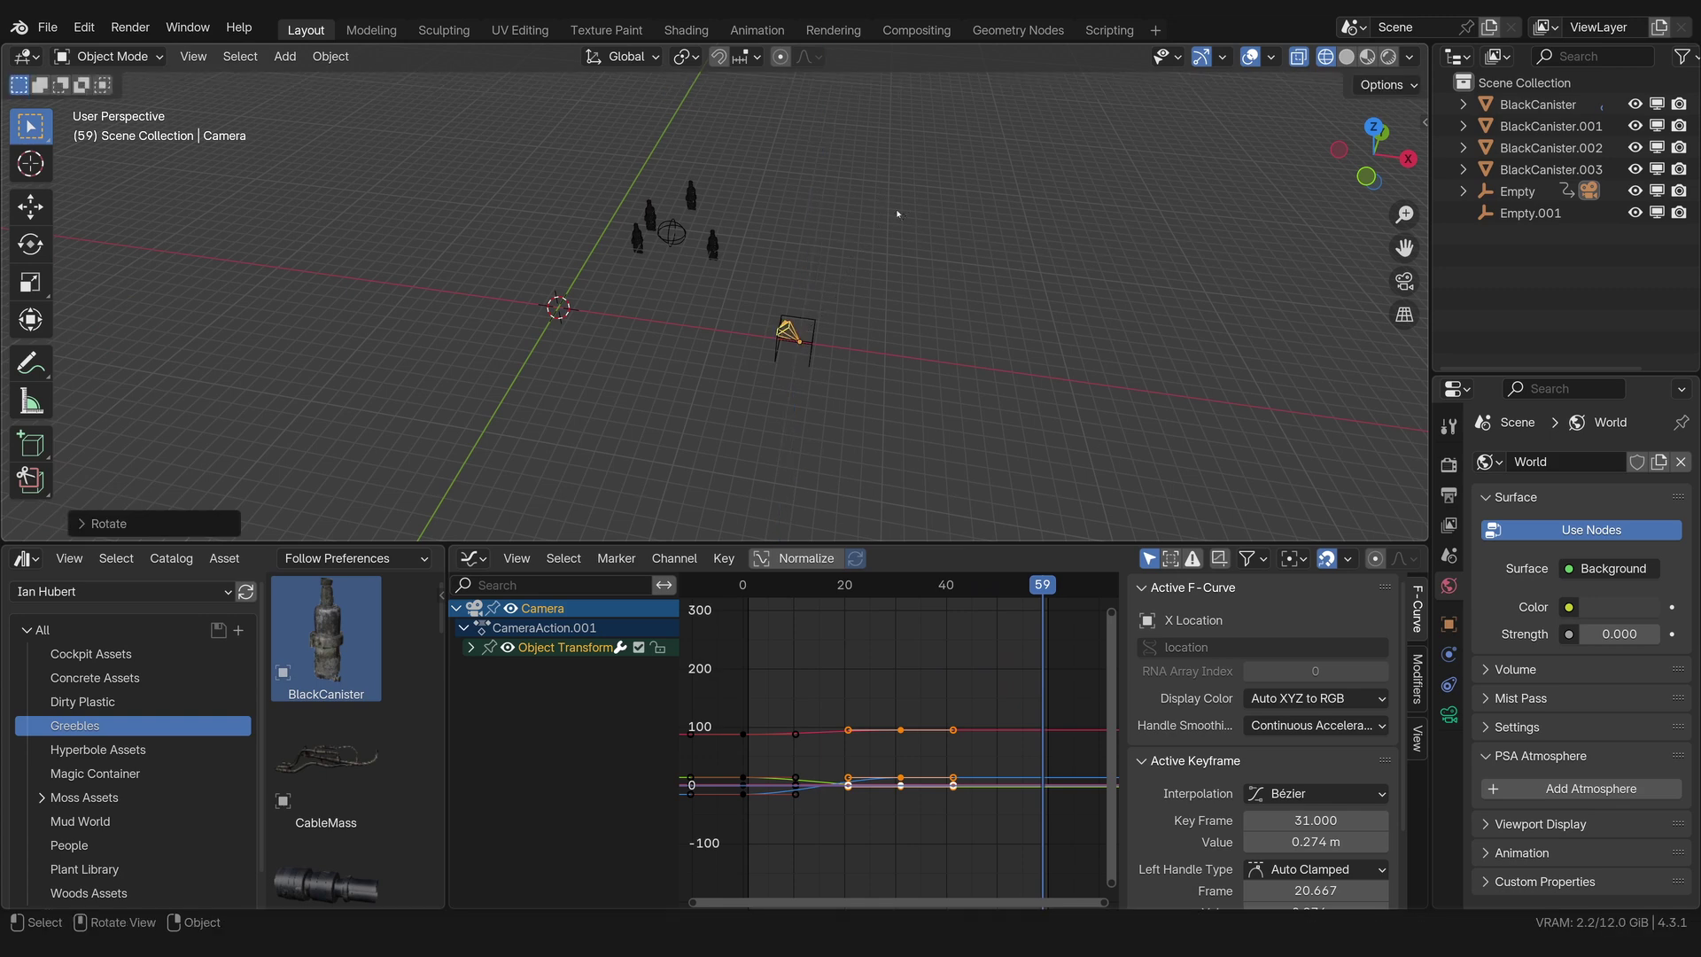
Step: Delete the camera's selected keyframes and move to frame 16
key("x")
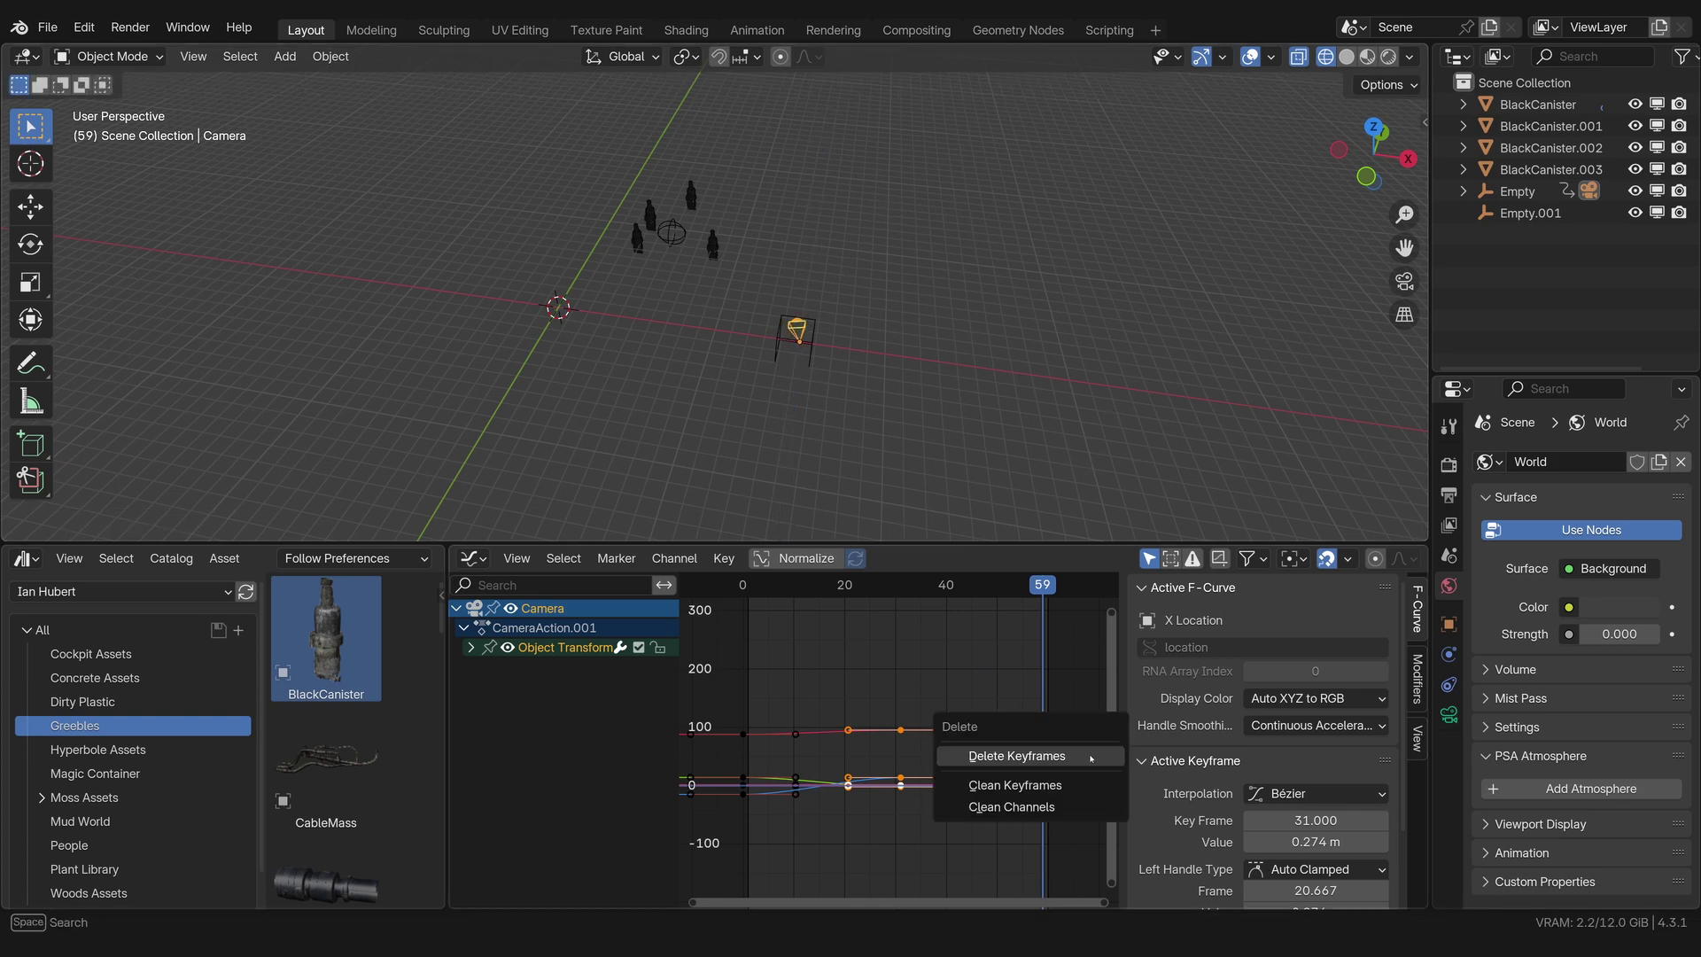
left_click(1017, 752)
left_click(1036, 585)
left_click_drag(1035, 591, 824, 588)
scroll(636, 379, "up", 4)
Step: Add a Track To constraint aiming the camera at Empty.001 and play it in camera view
left_click(569, 324)
left_click(567, 319)
left_click(1450, 684)
left_click(1559, 462)
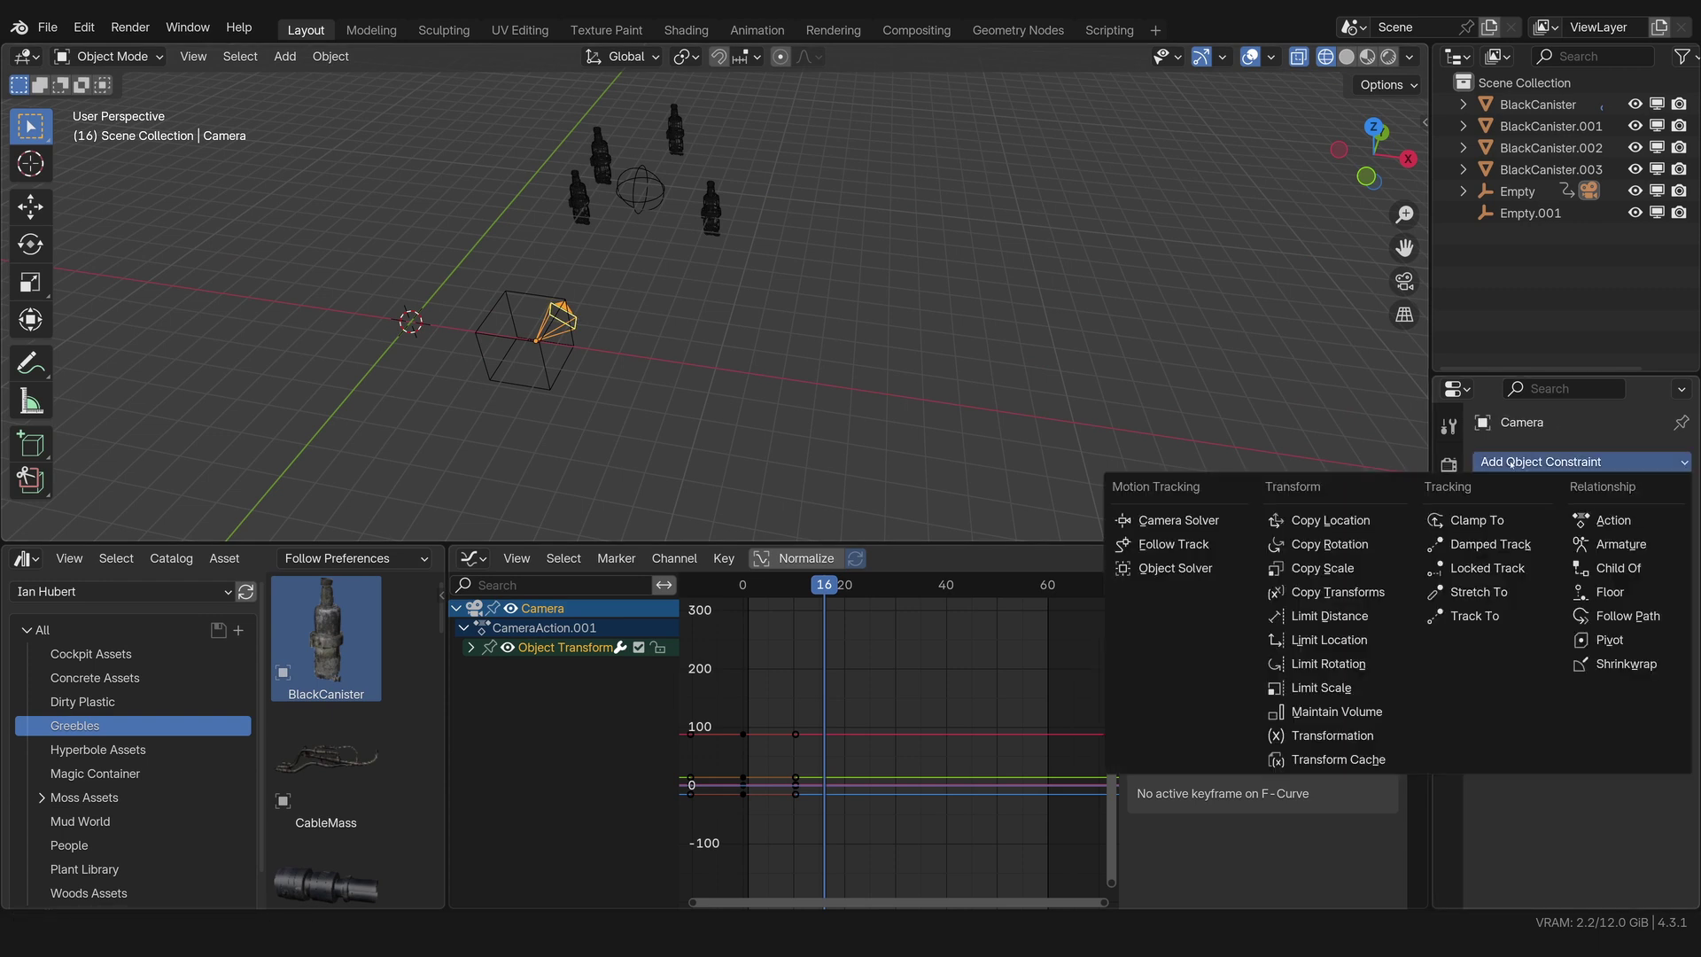
left_click(1491, 616)
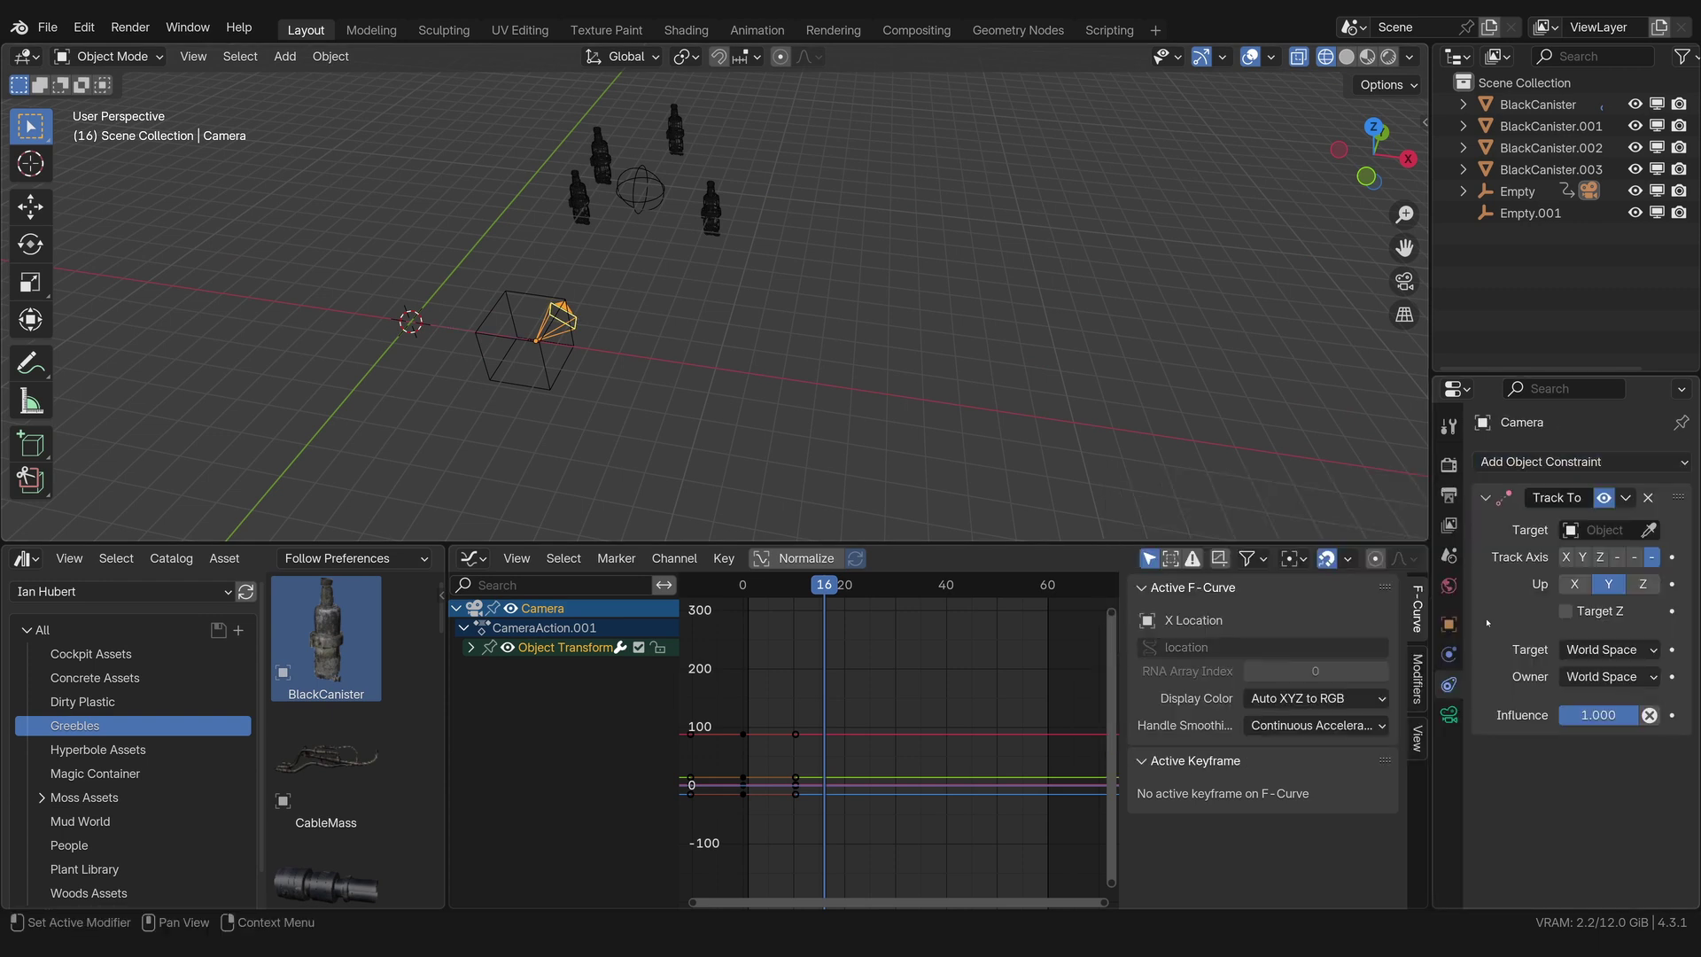
left_click(1650, 530)
left_click(634, 175)
middle_click_drag(642, 372, 987, 362)
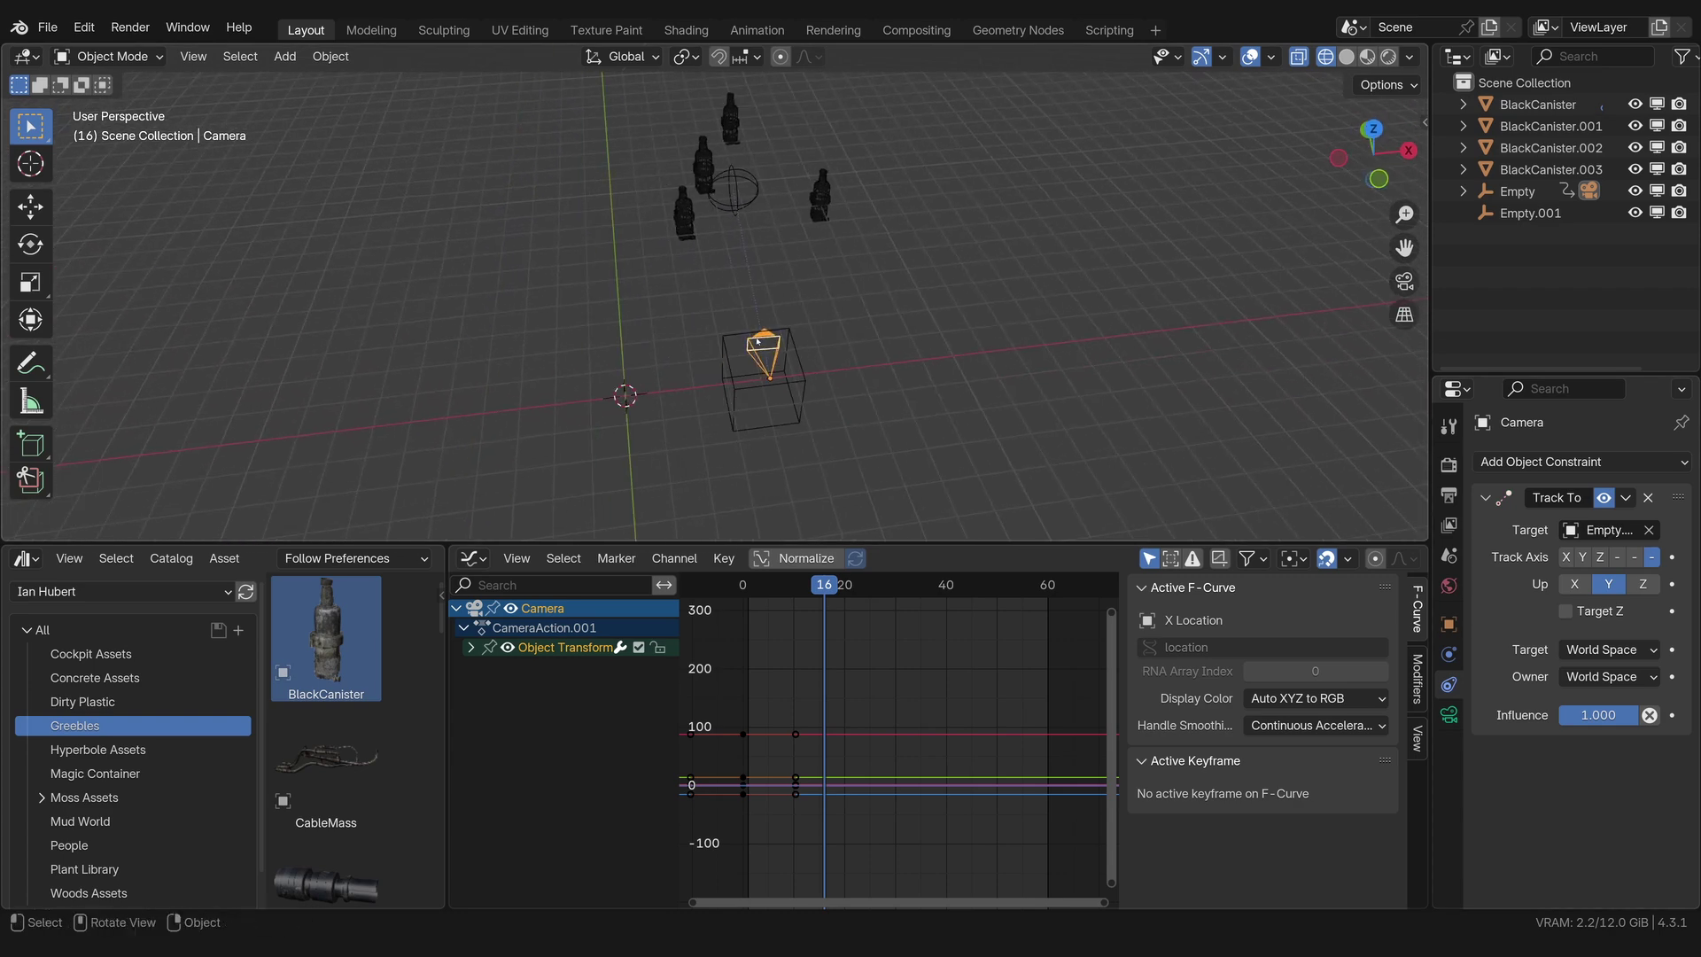
scroll(992, 362, "up", 3)
key("space")
key("KP_0")
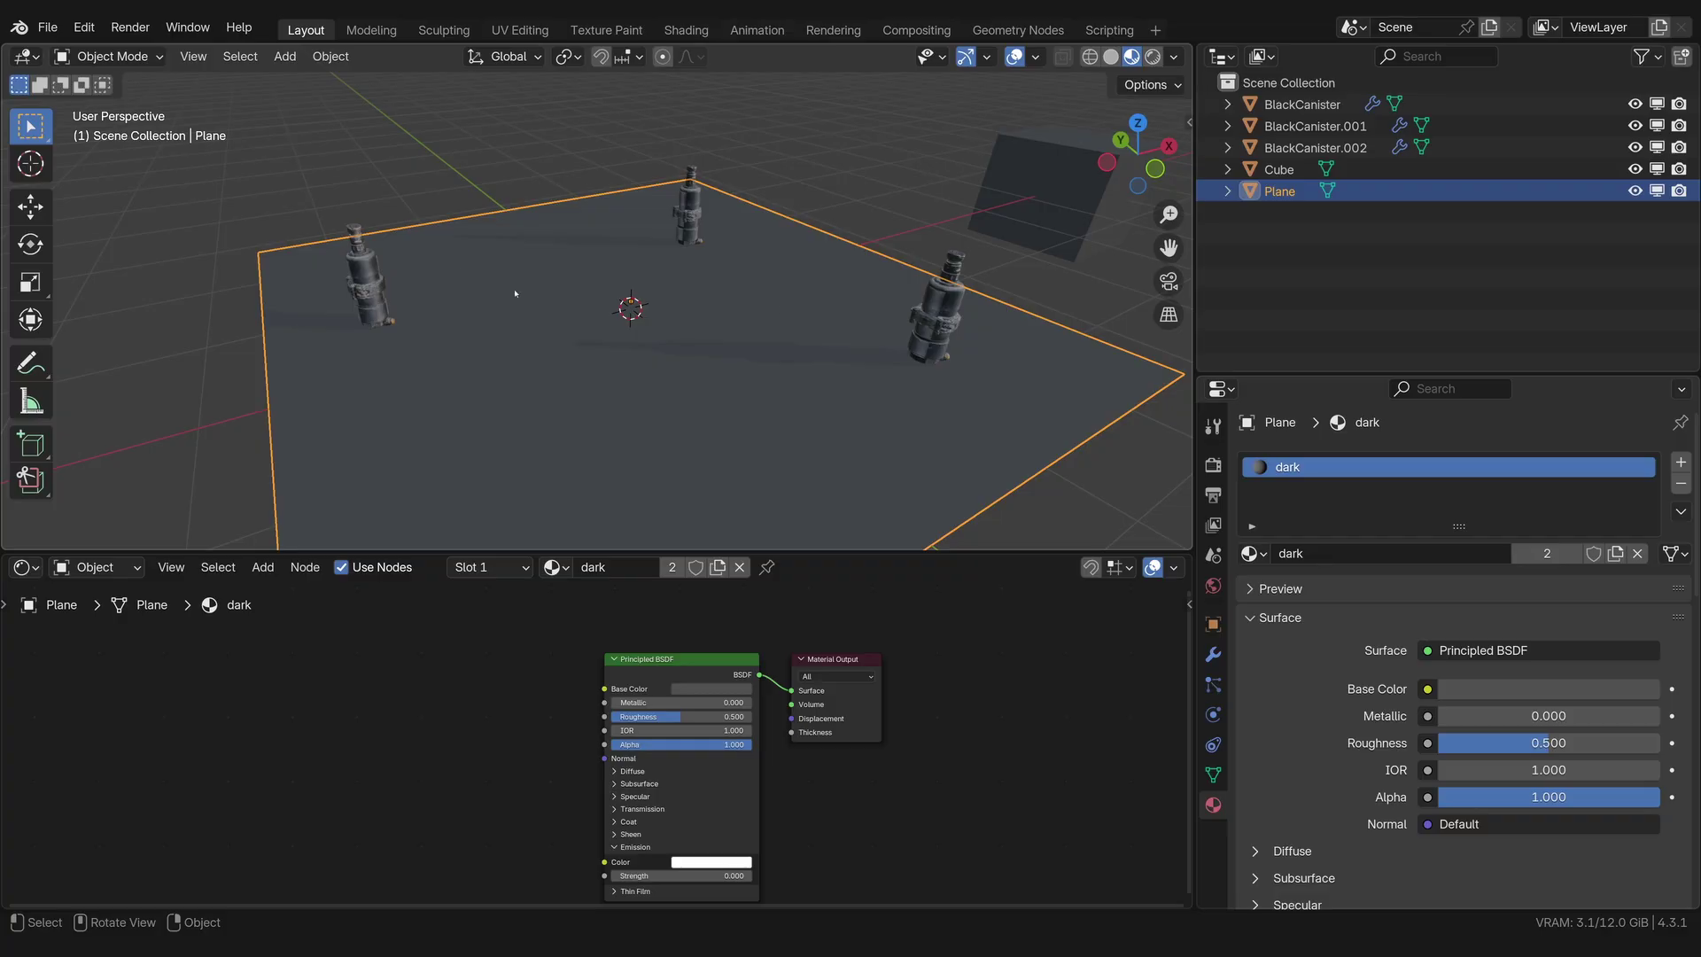
Step: Add a sphere empty and raise it along Z above the plane
key("shift+a")
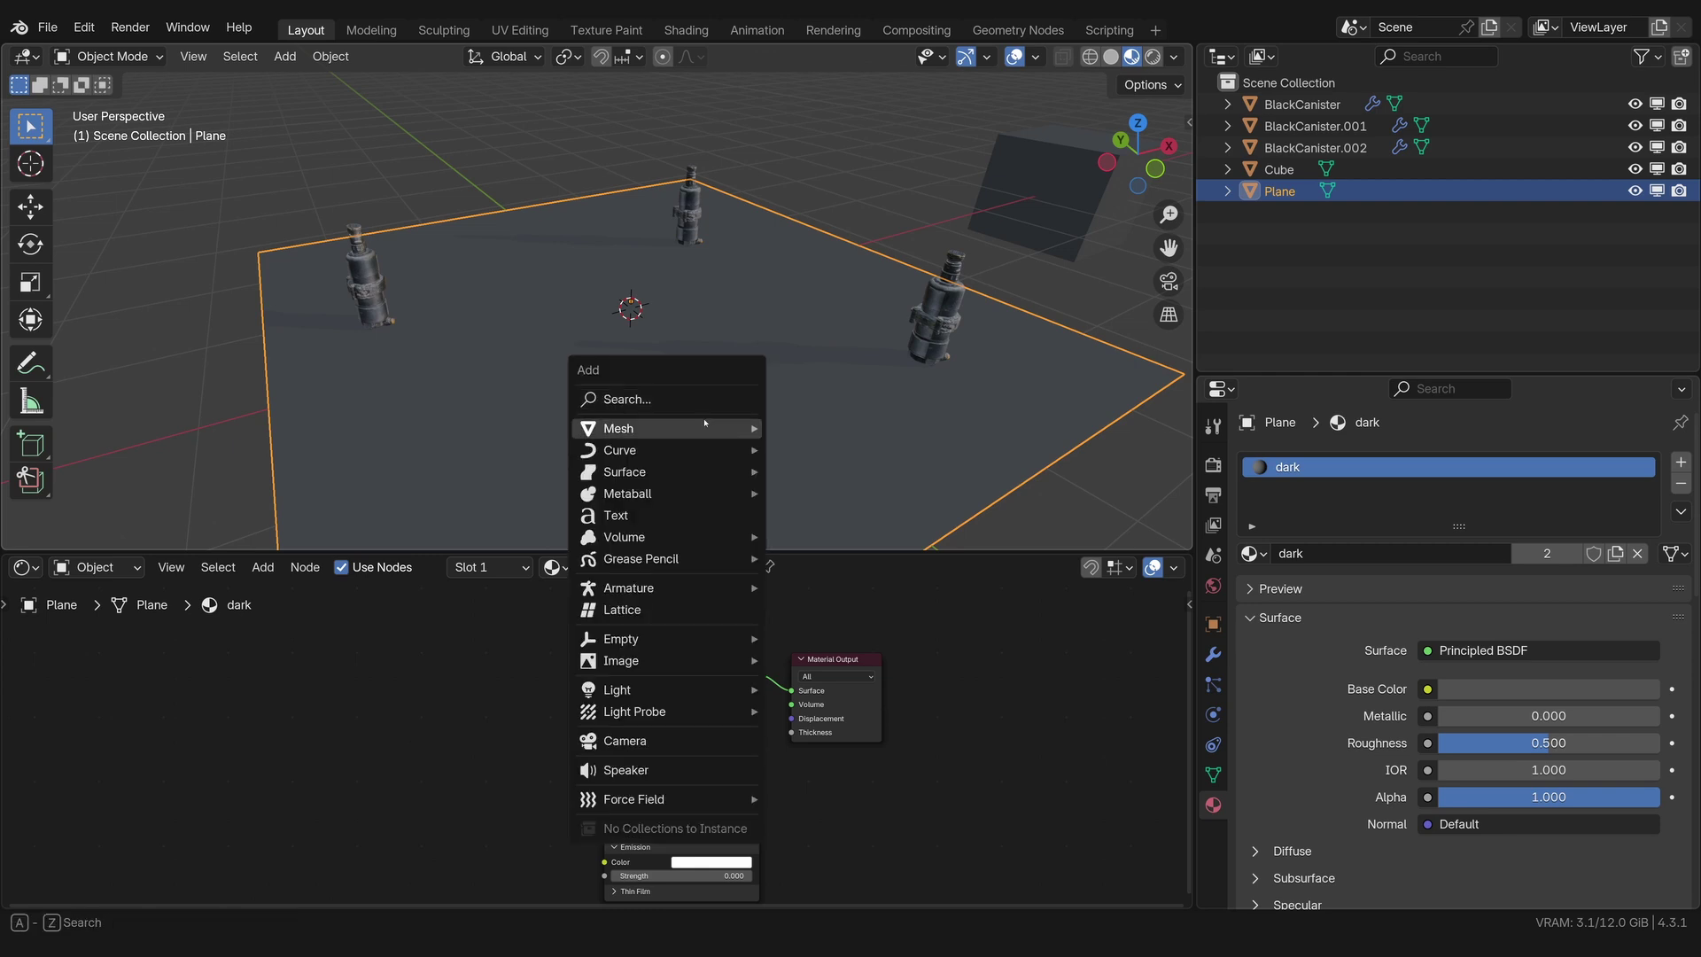
mouse_move(700, 647)
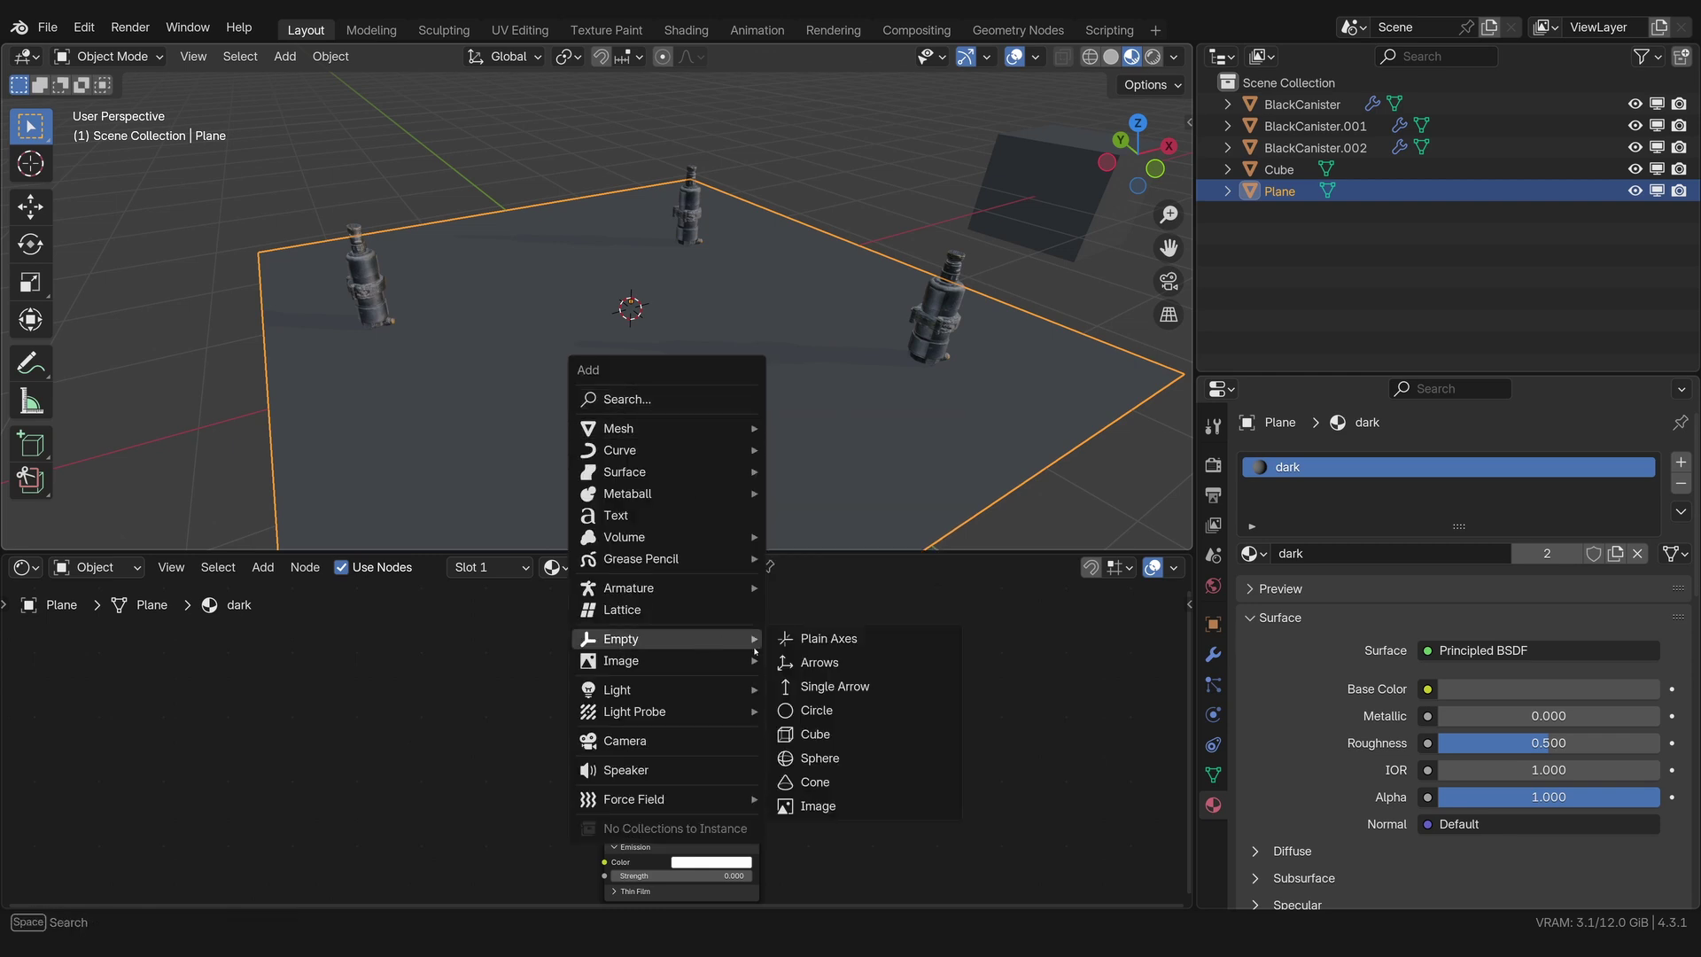
left_click(820, 757)
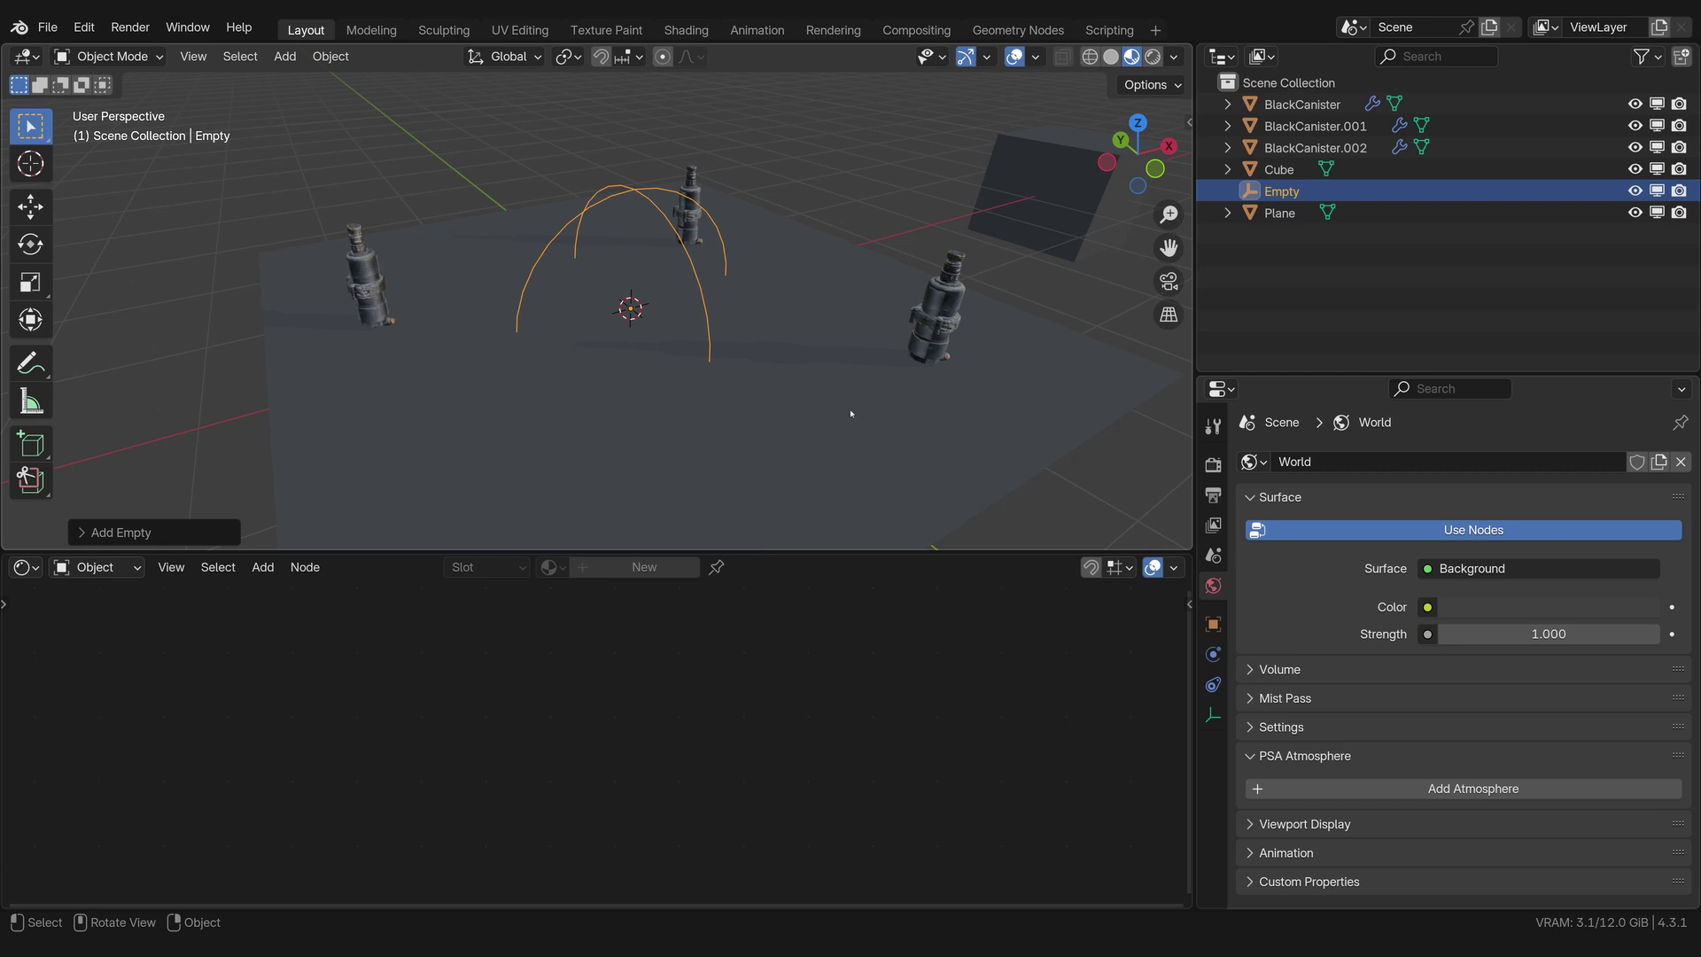
key("g")
key("z")
left_click(833, 384)
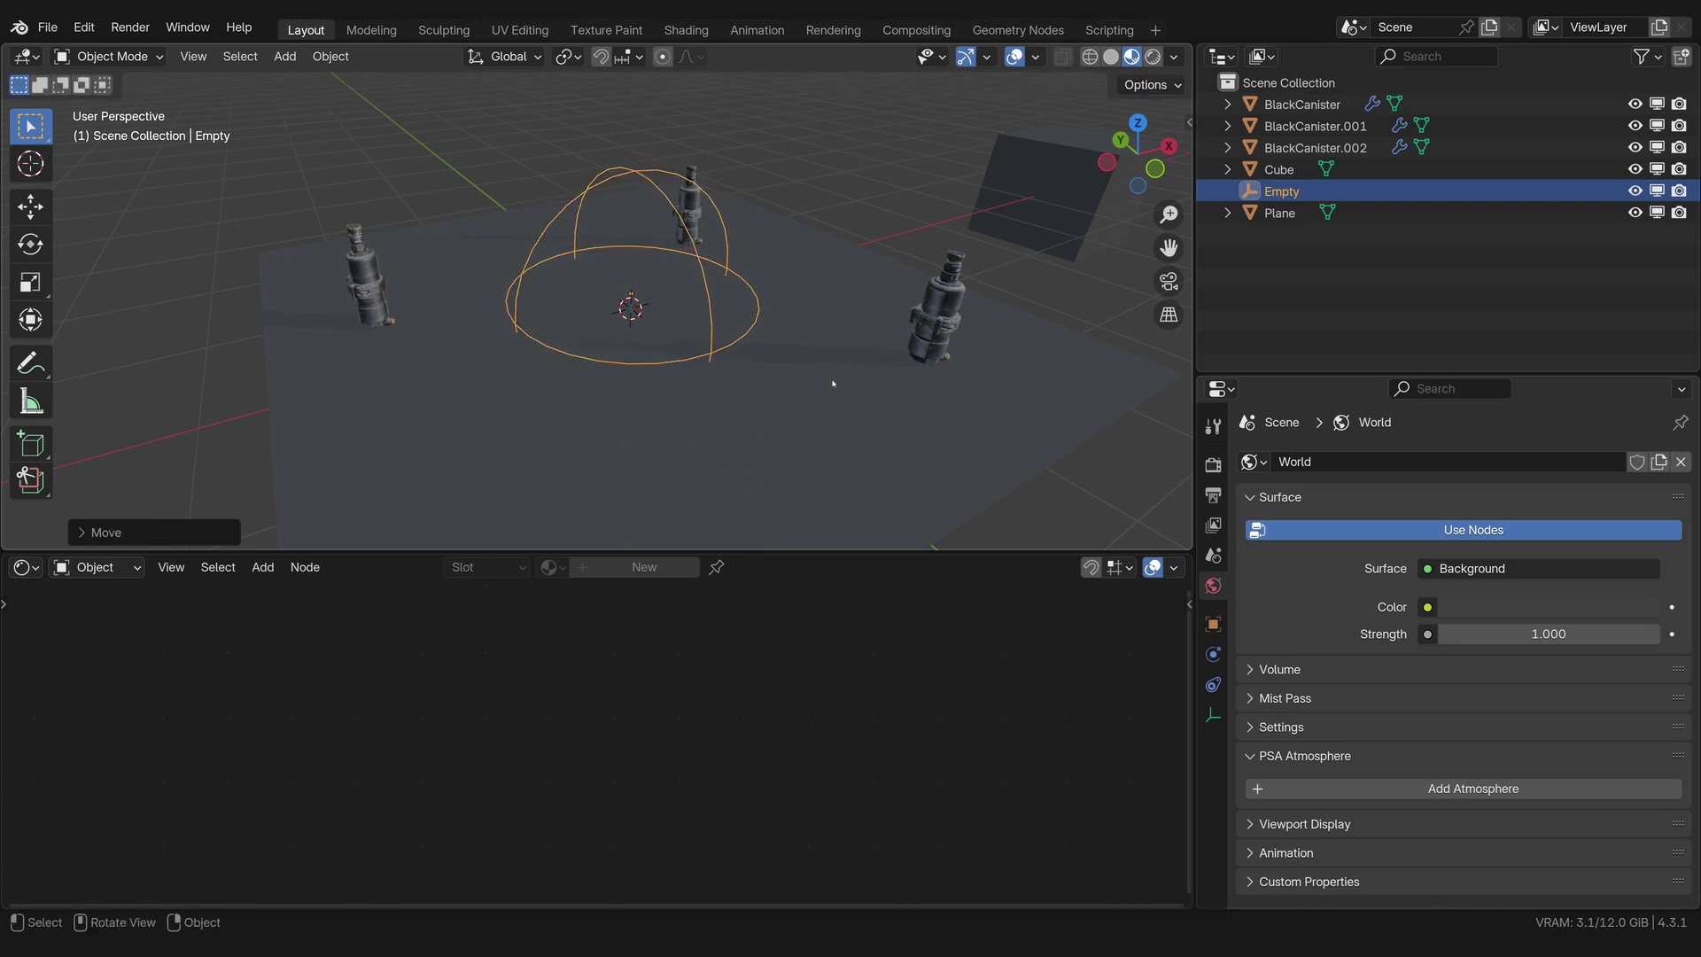
Step: Add a Gradient Texture node to the plane's dark material
left_click(751, 481)
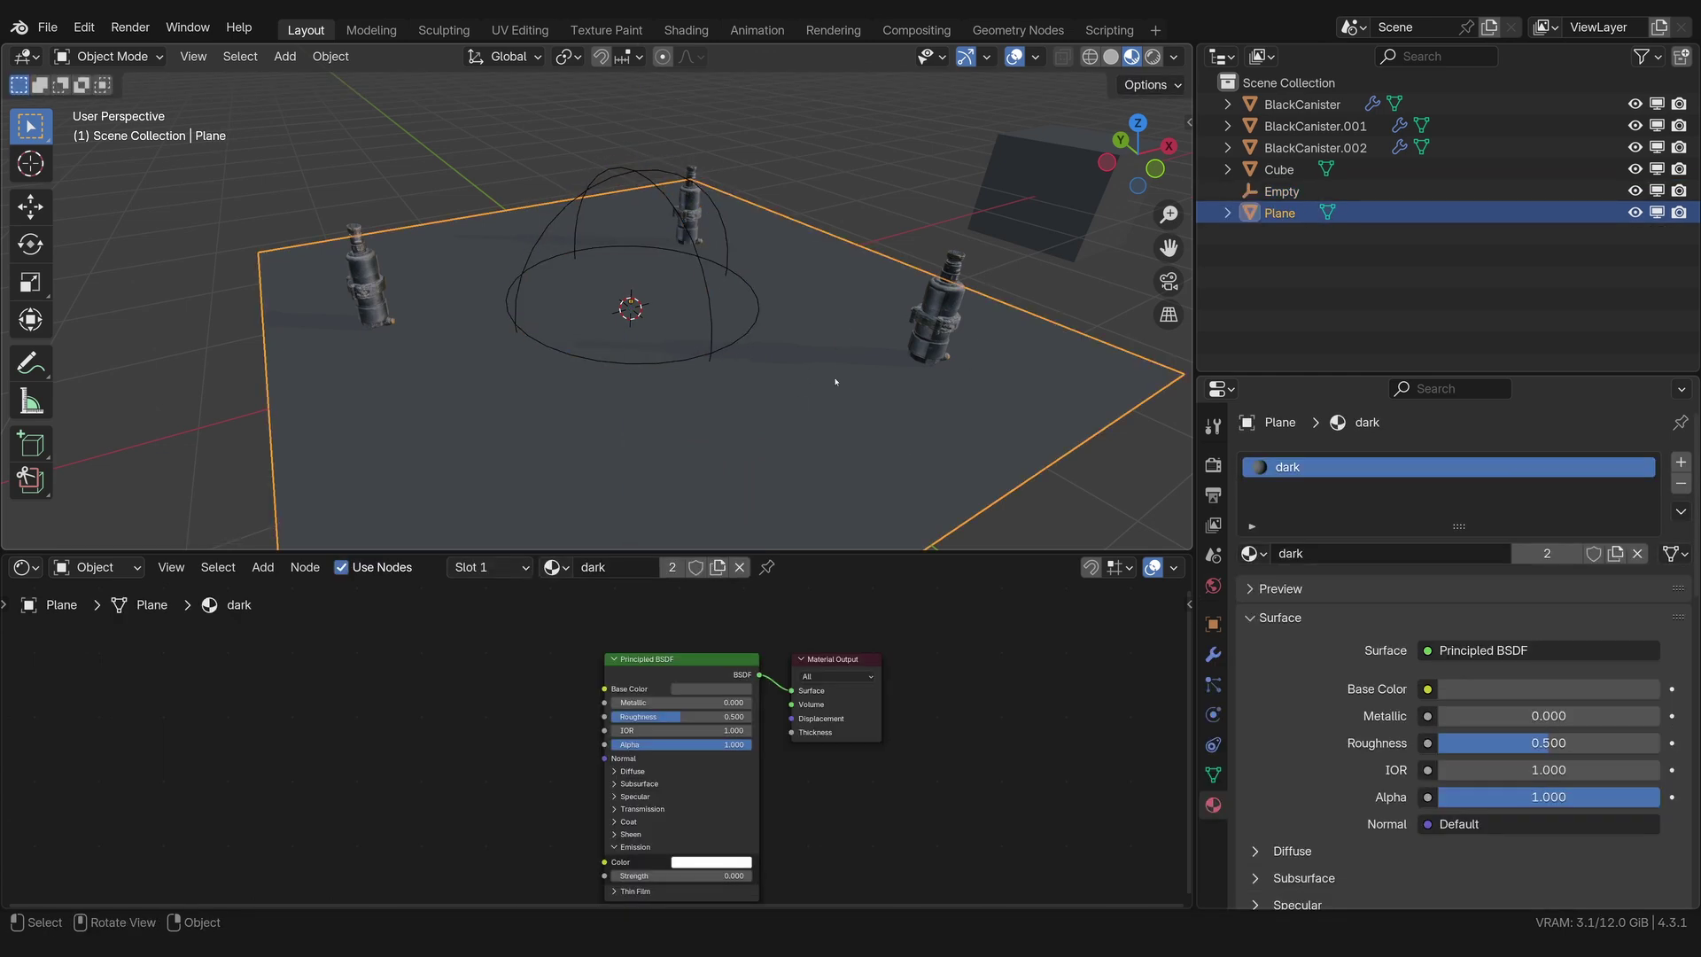
middle_click_drag(814, 675, 859, 657)
scroll(1092, 640, "up", 3)
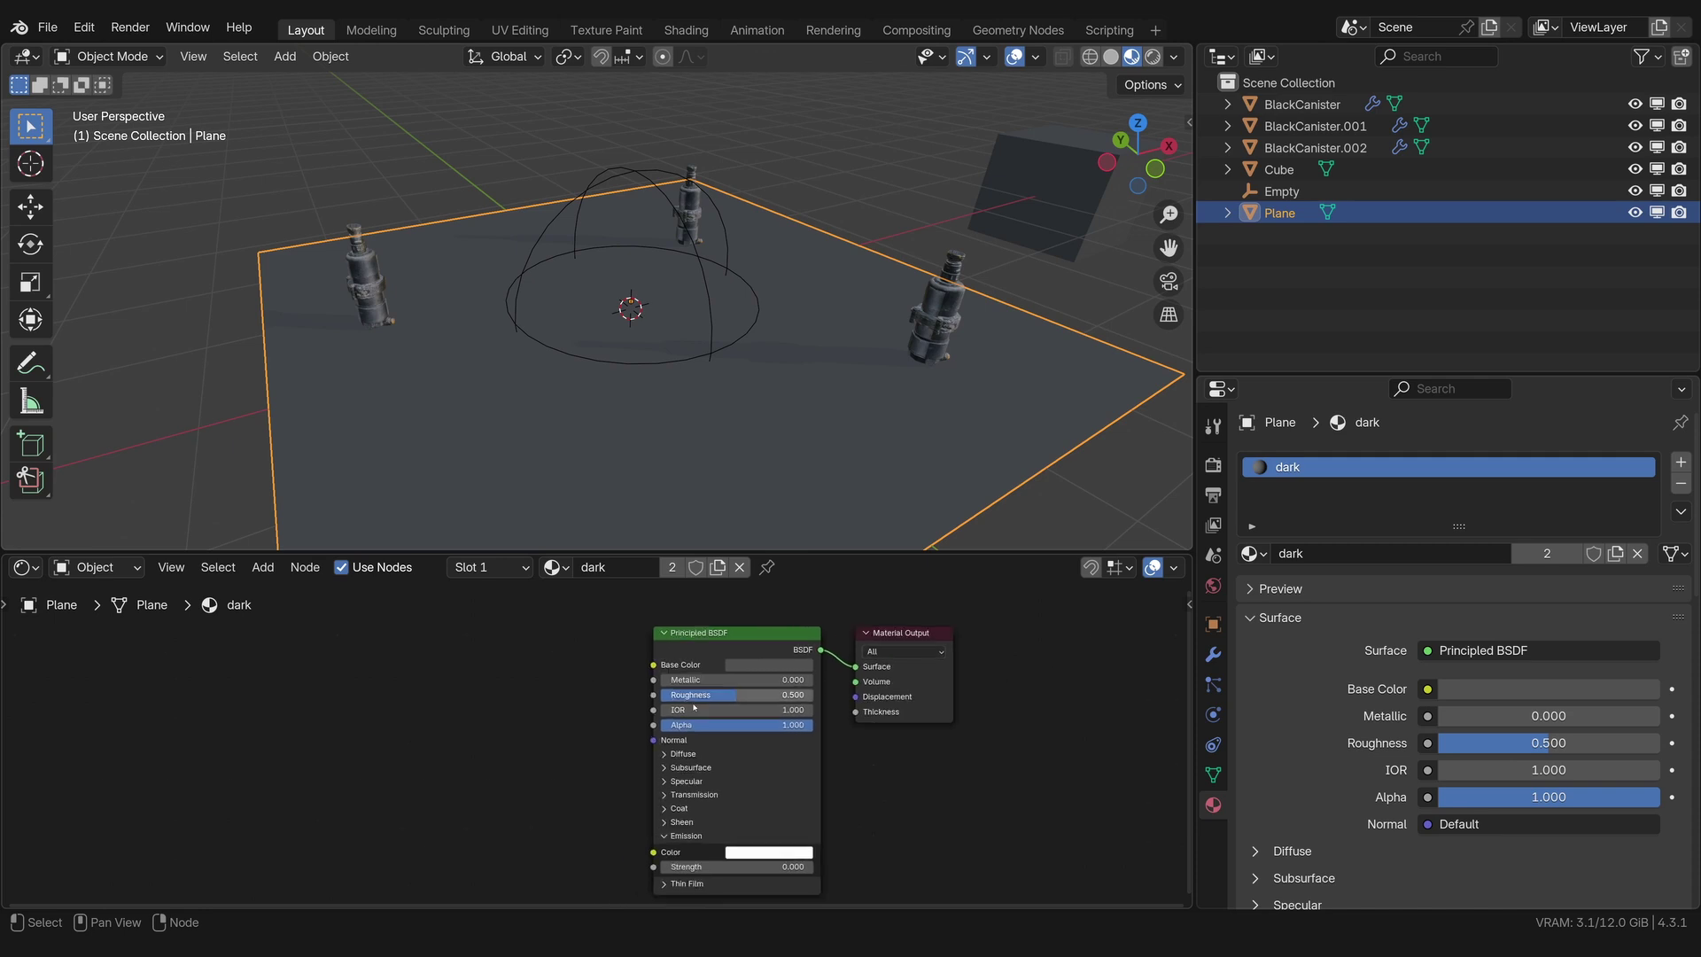
left_click_drag(886, 551, 886, 465)
key("shift+a")
left_click(462, 634)
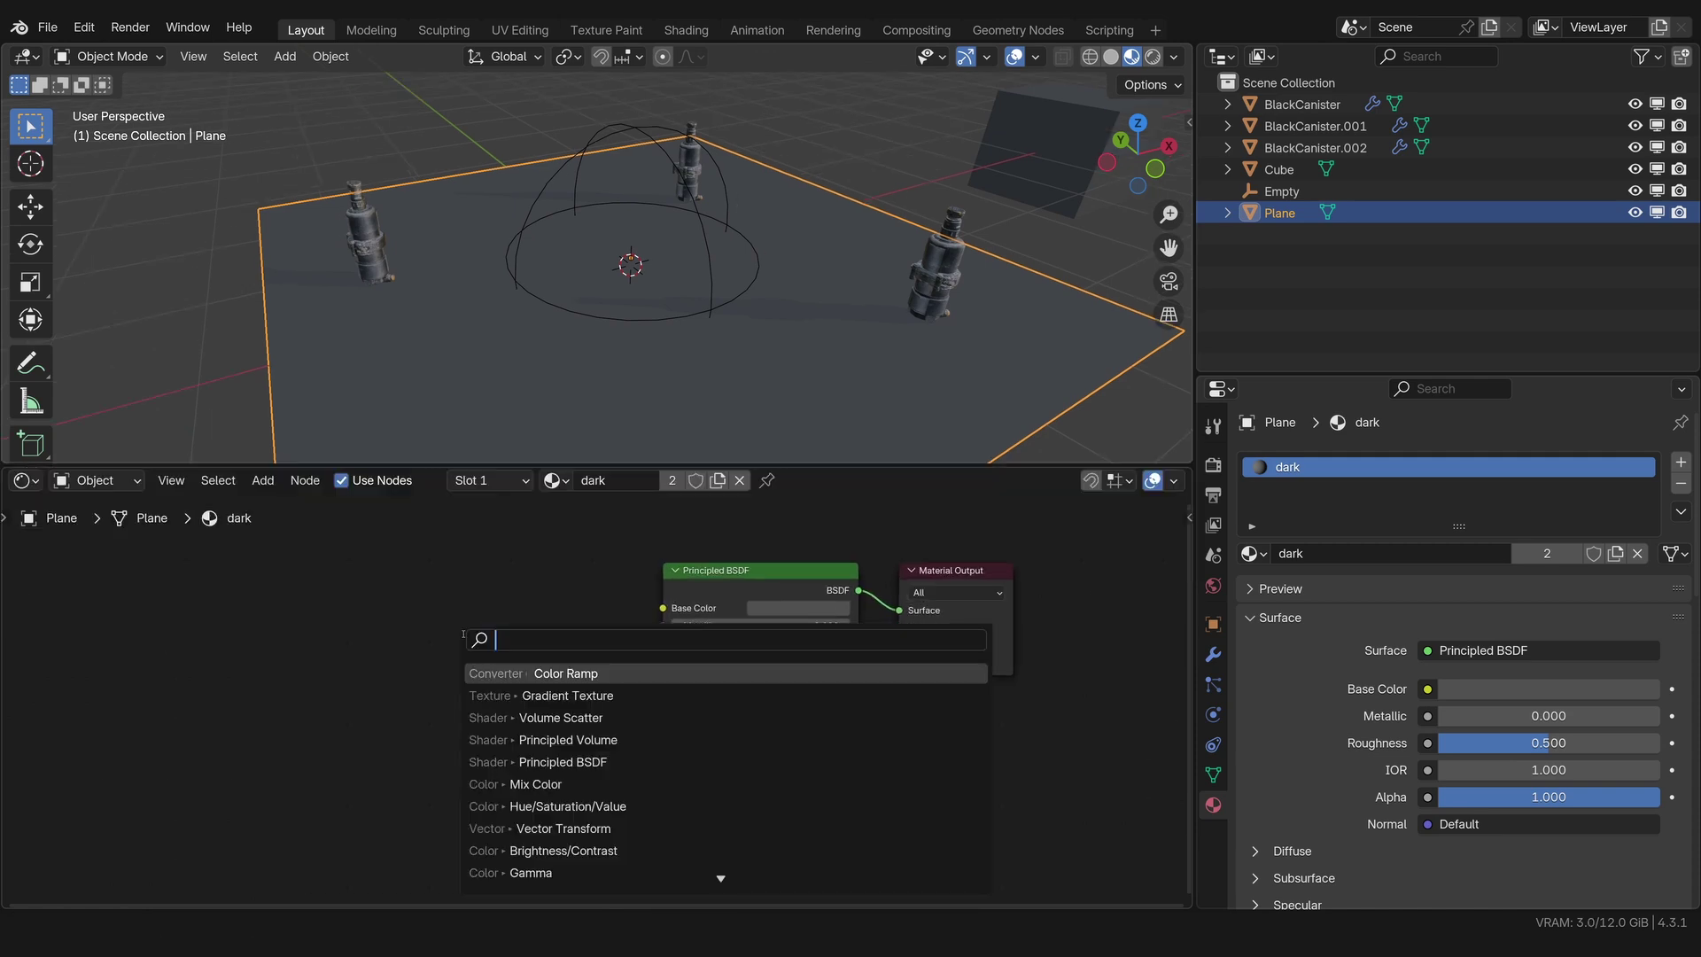
type("gra")
key("Return")
left_click(521, 660)
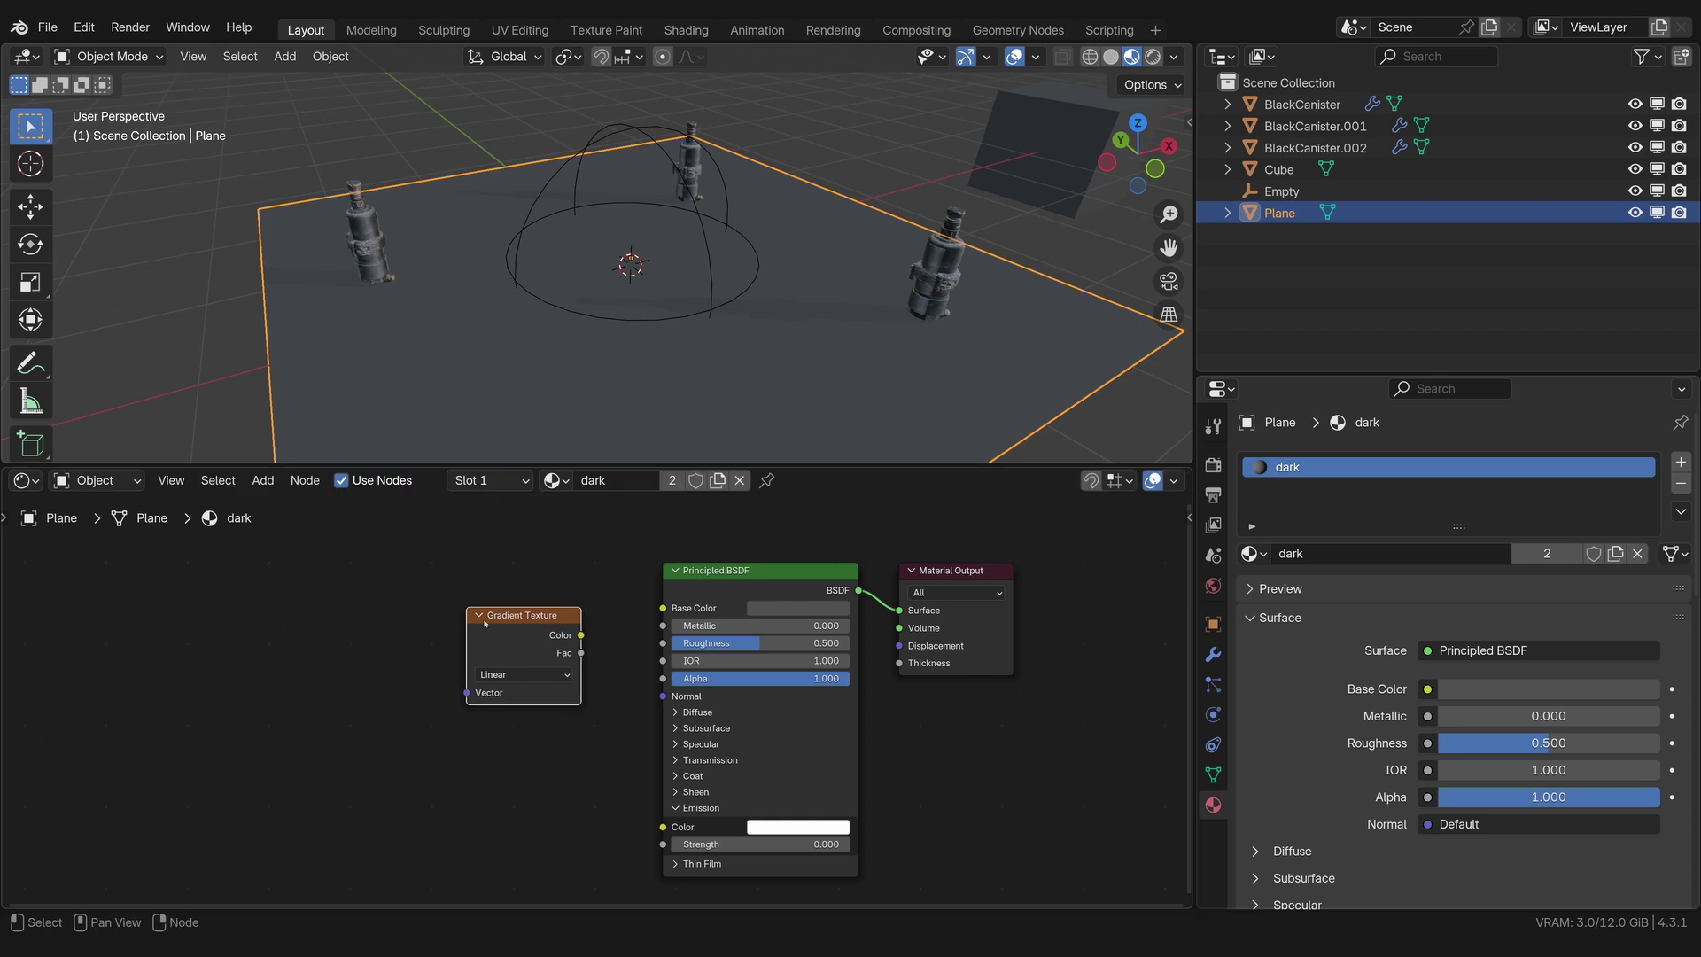
Step: Set the gradient to Quadratic Sphere, link it to Base Color, and add mapping nodes
left_click(523, 674)
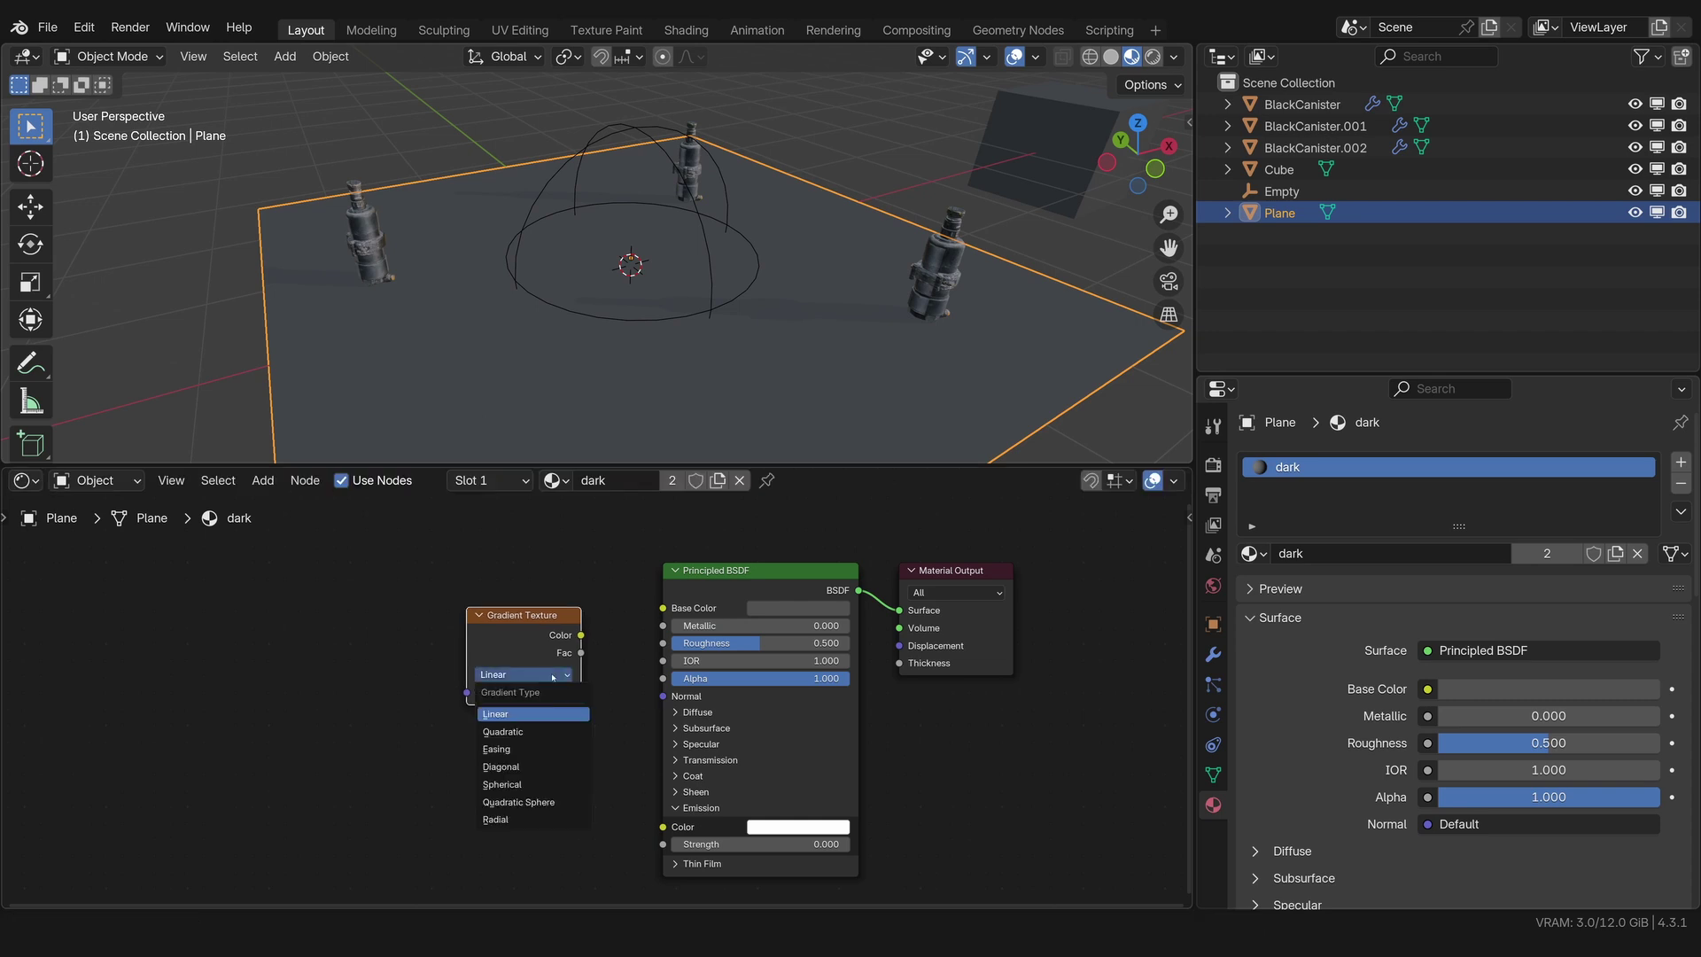
left_click(525, 802)
left_click_drag(581, 635, 664, 608)
scroll(699, 410, "down", 2)
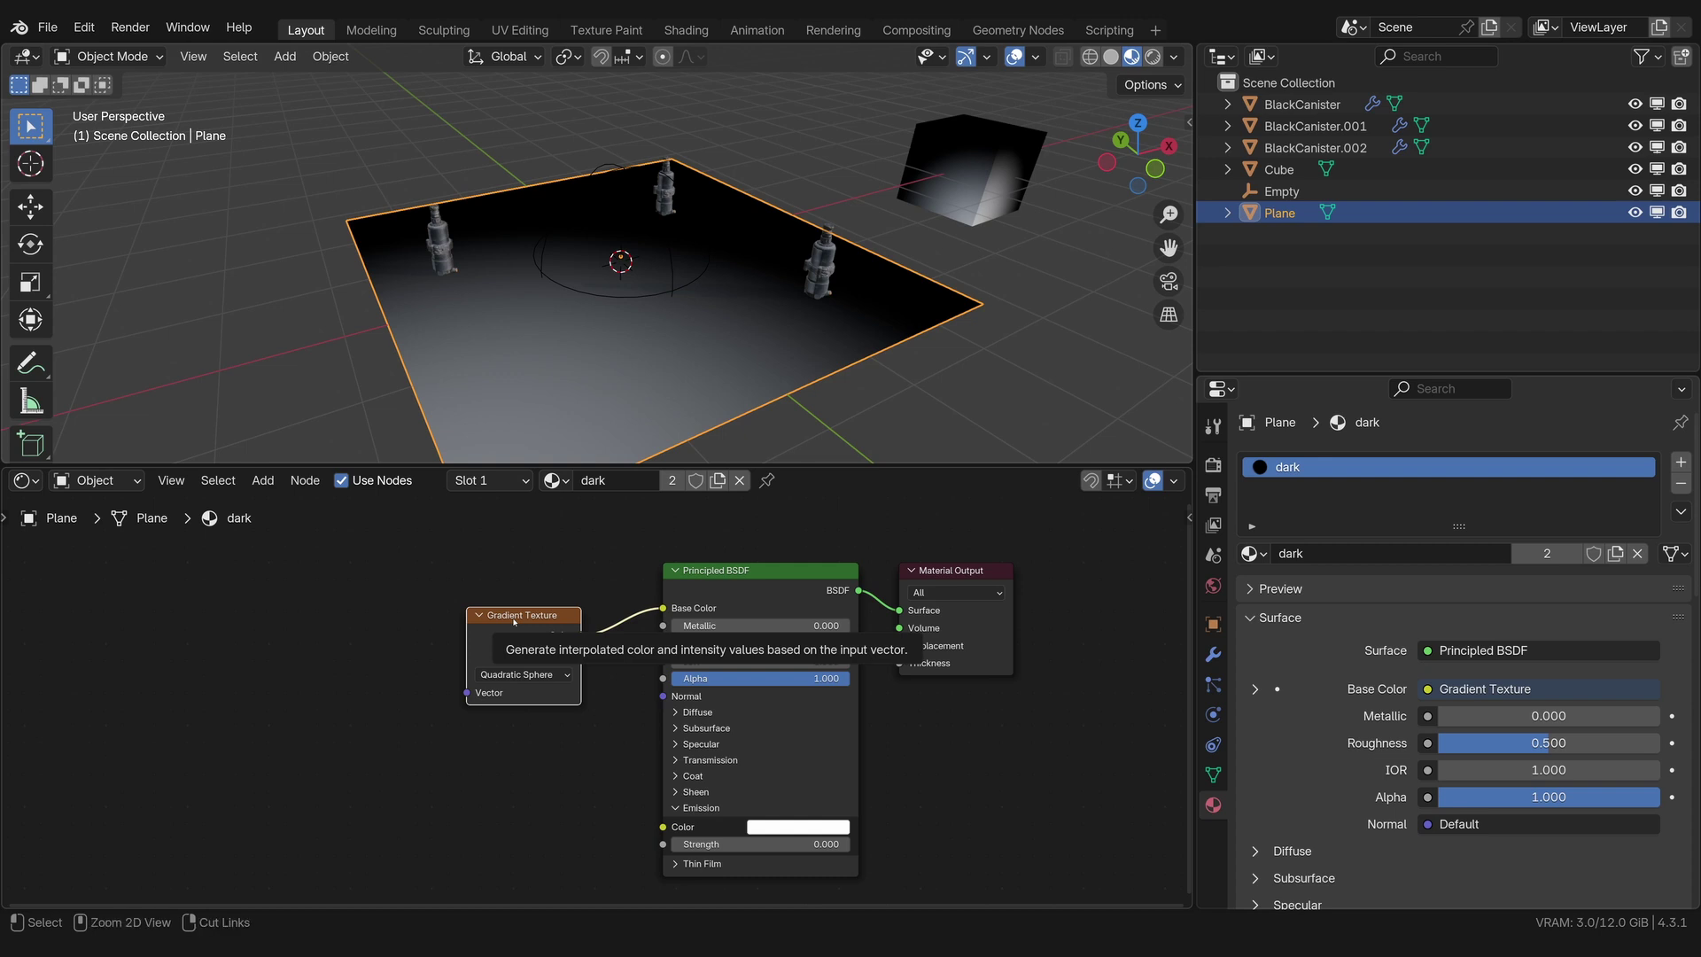
key("ctrl+t")
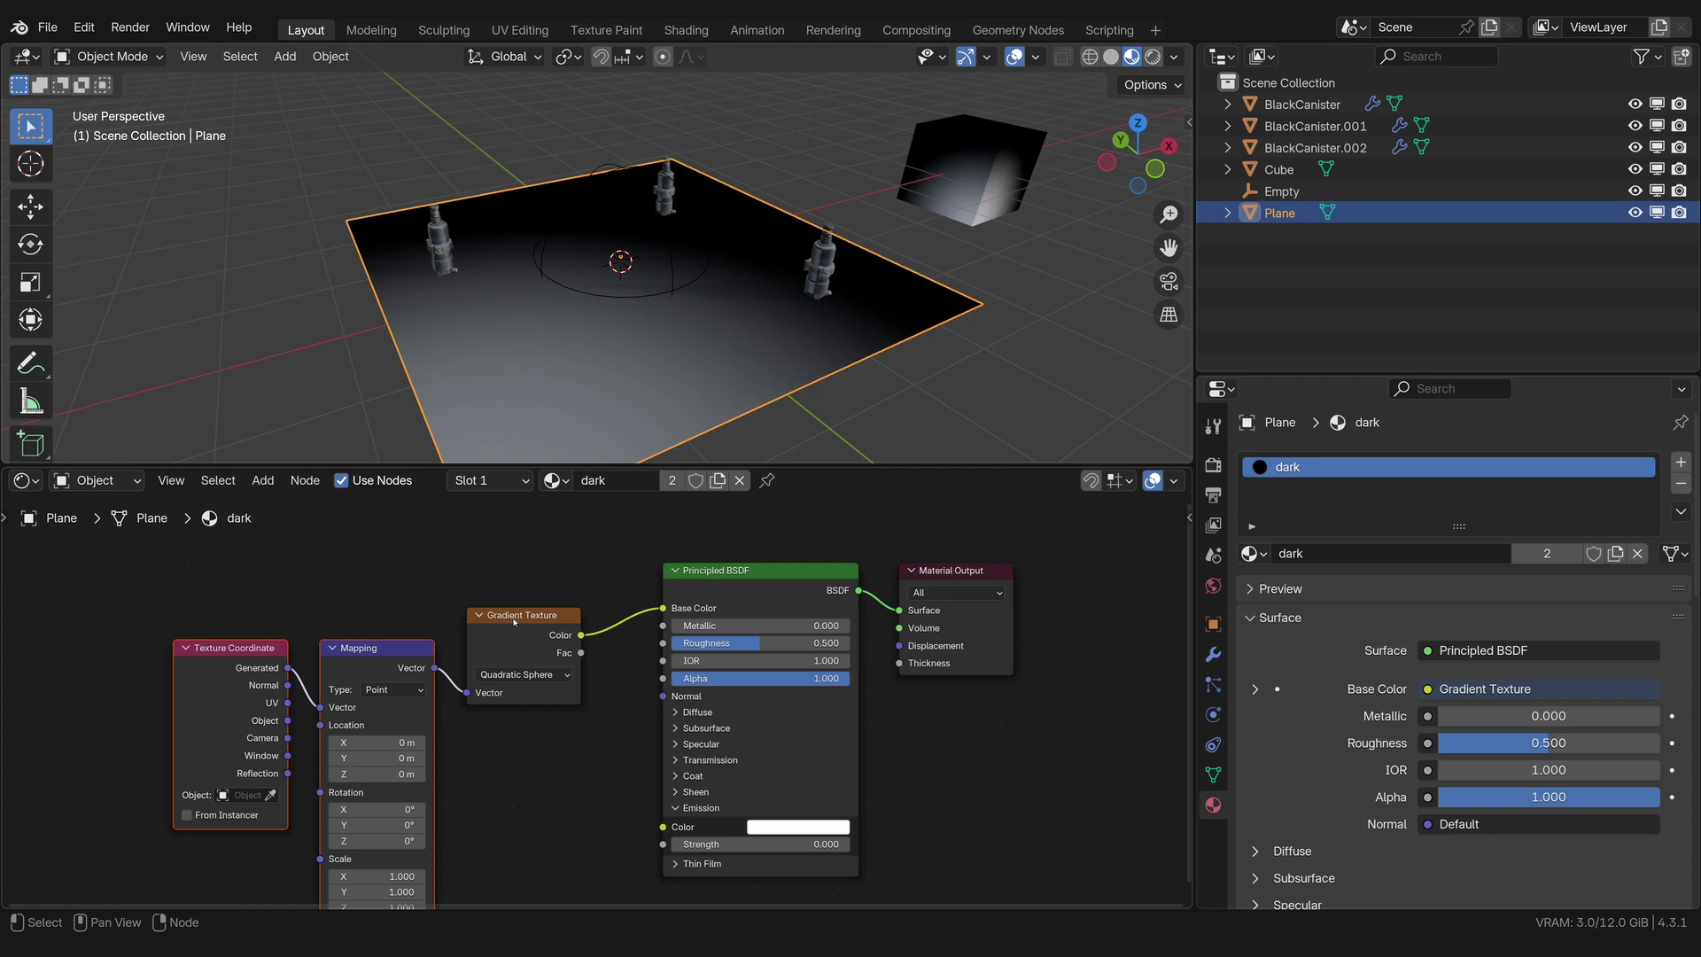
Step: Feed Texture Coordinate Object output into Mapping, using the Empty as the object
middle_click_drag(391, 617, 388, 567)
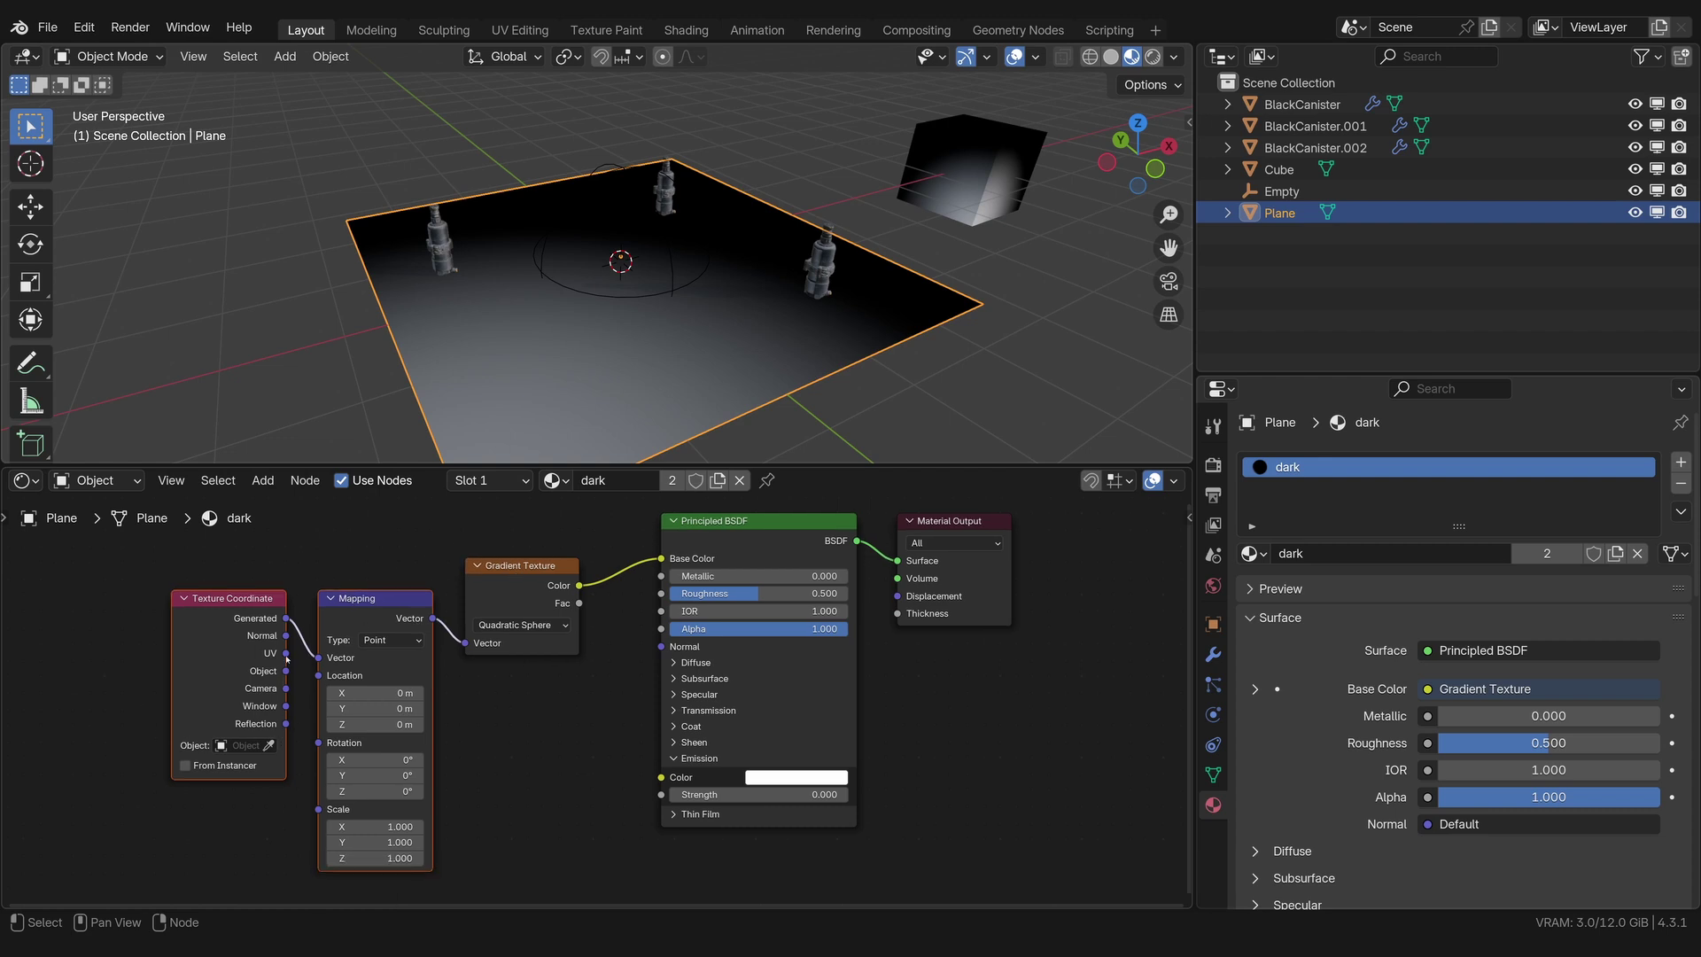
left_click_drag(286, 671, 329, 662)
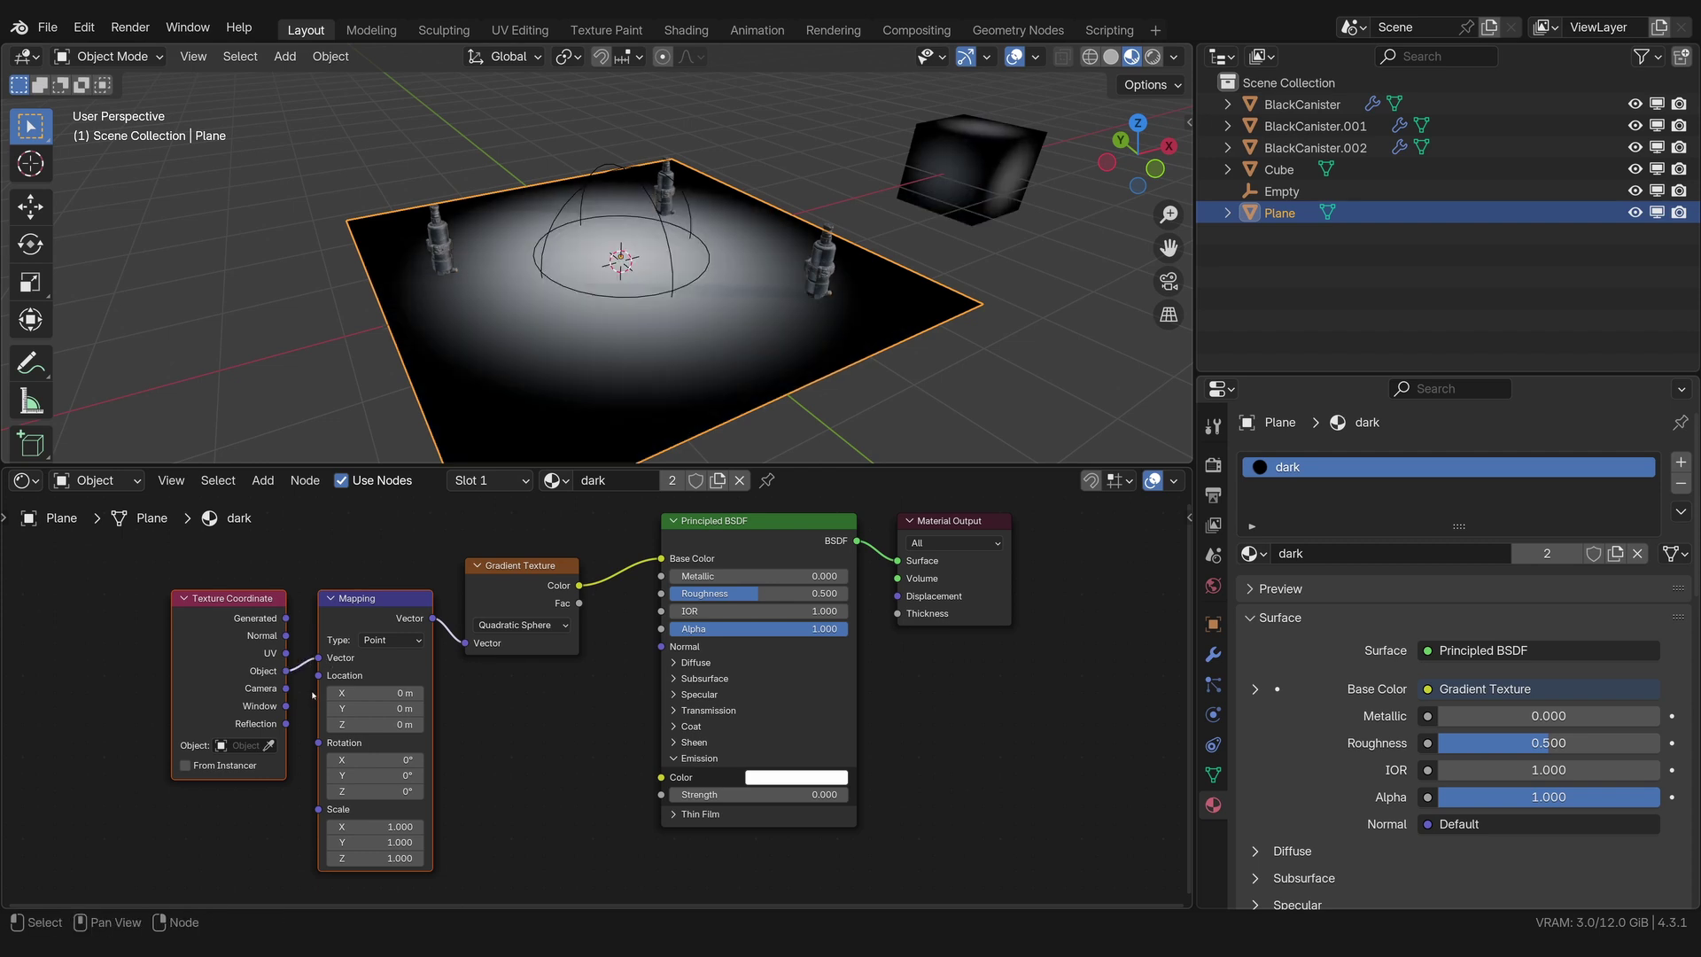
left_click(267, 747)
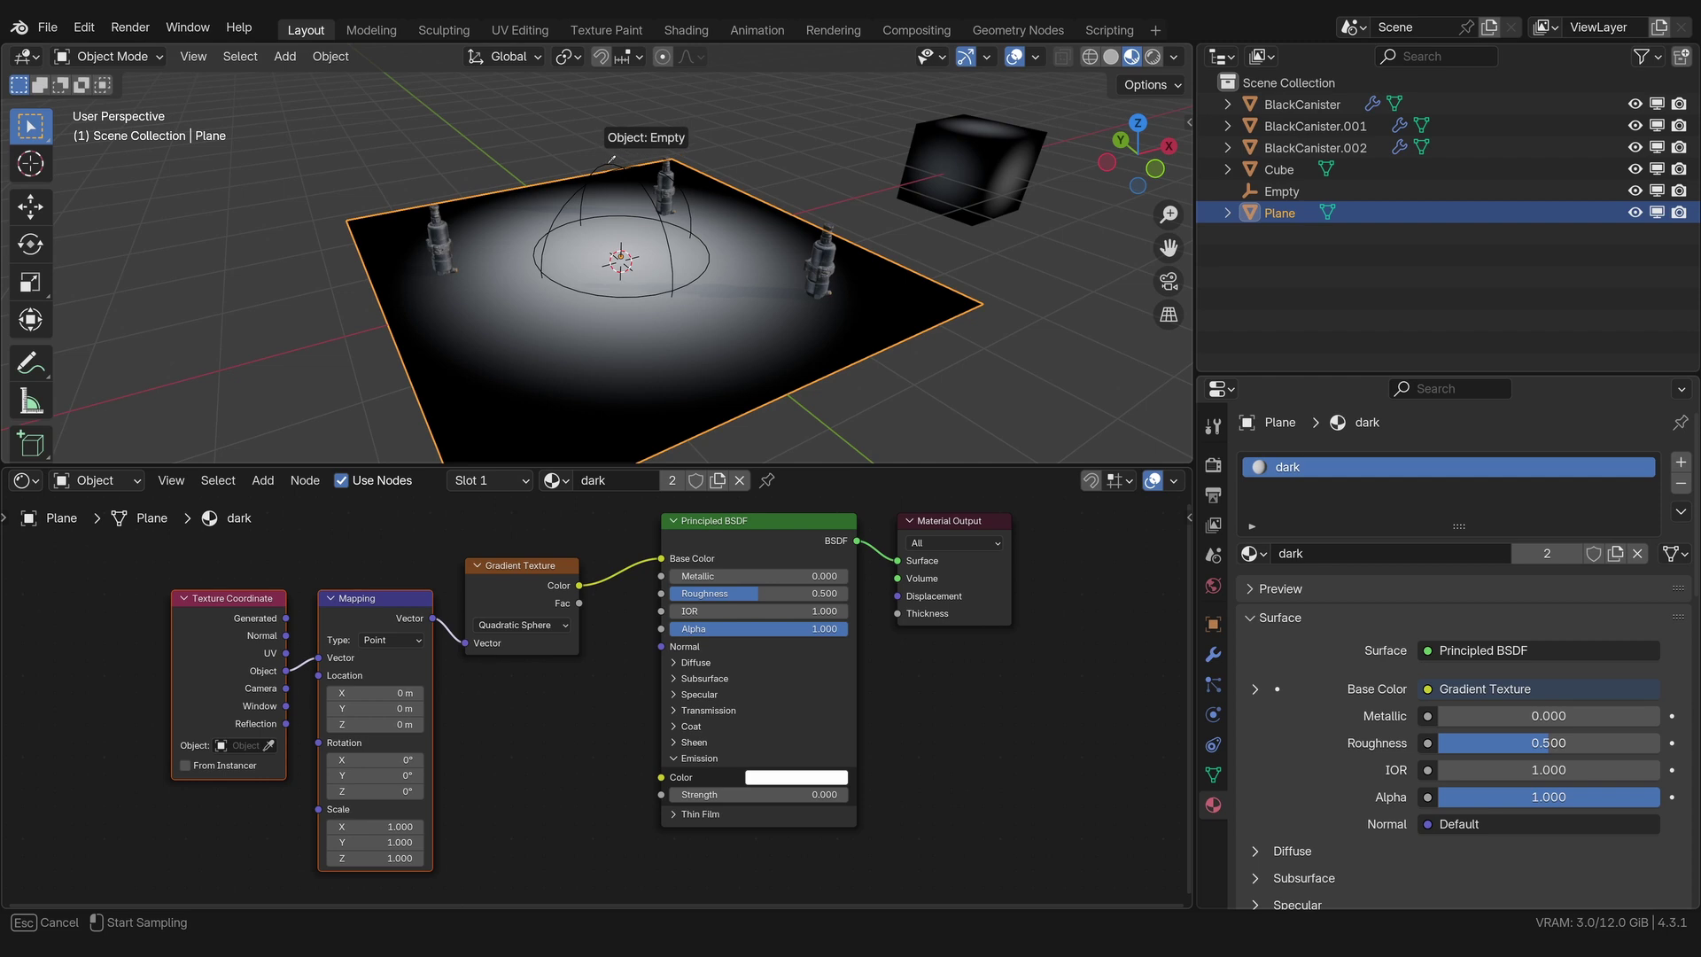
left_click(651, 201)
left_click(623, 173)
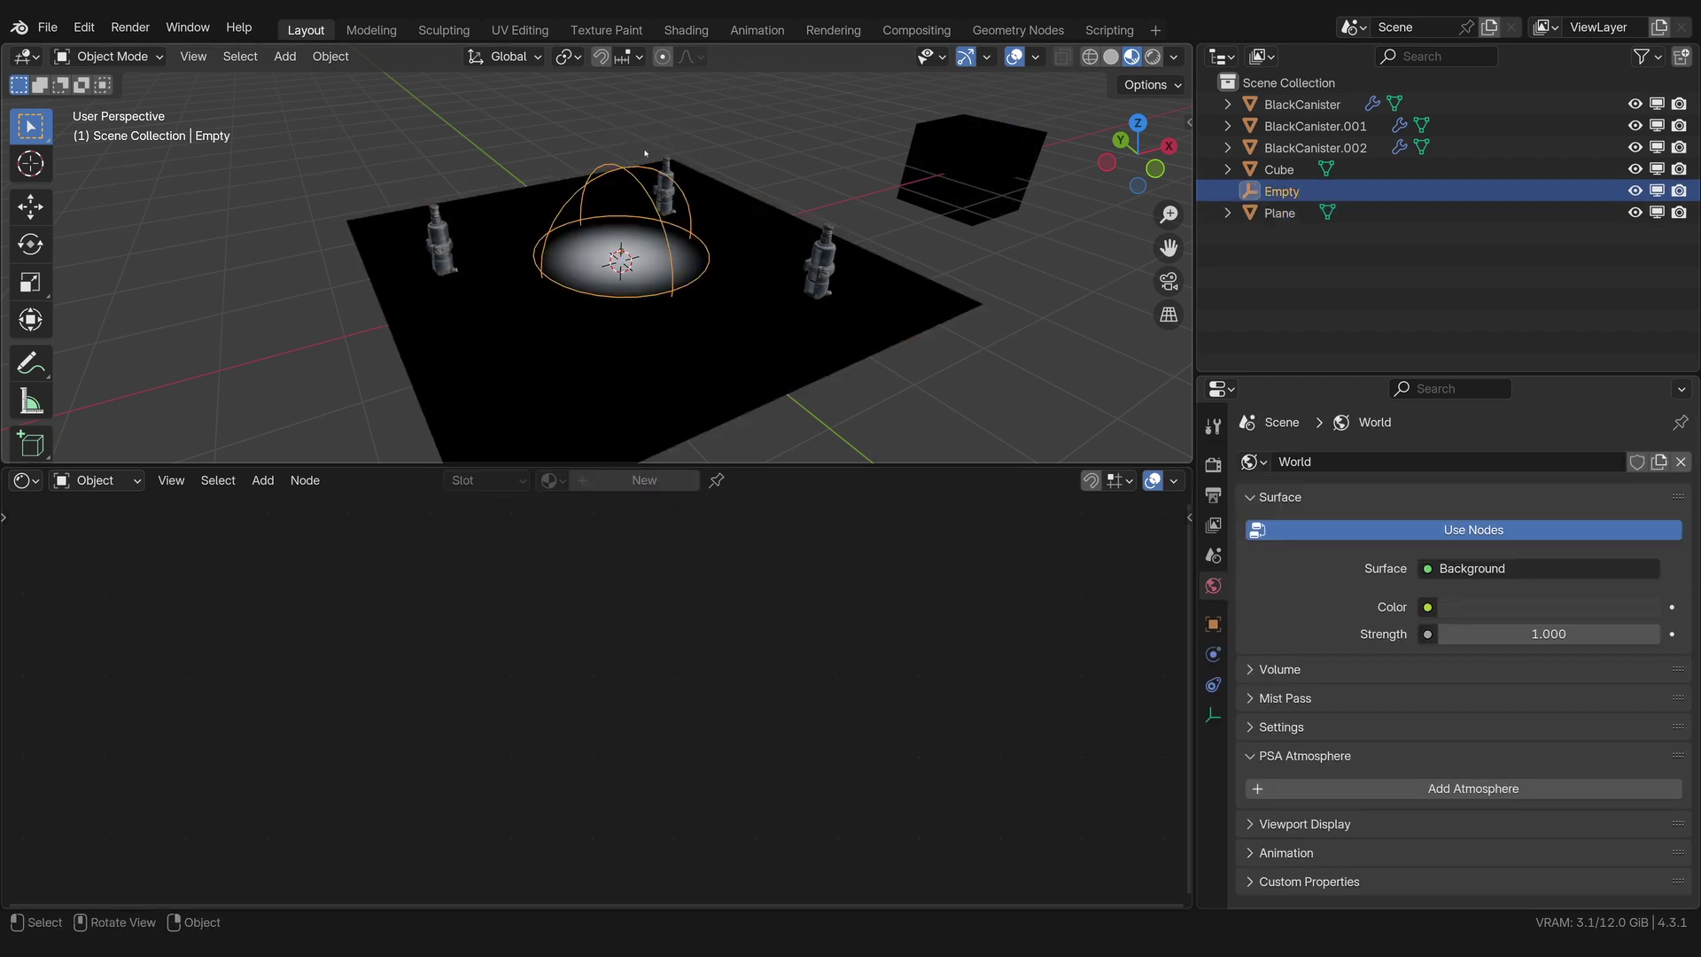
Step: Test-move the Empty along X to see the glow follow, then cancel
key("g")
key("x")
key("shift+z")
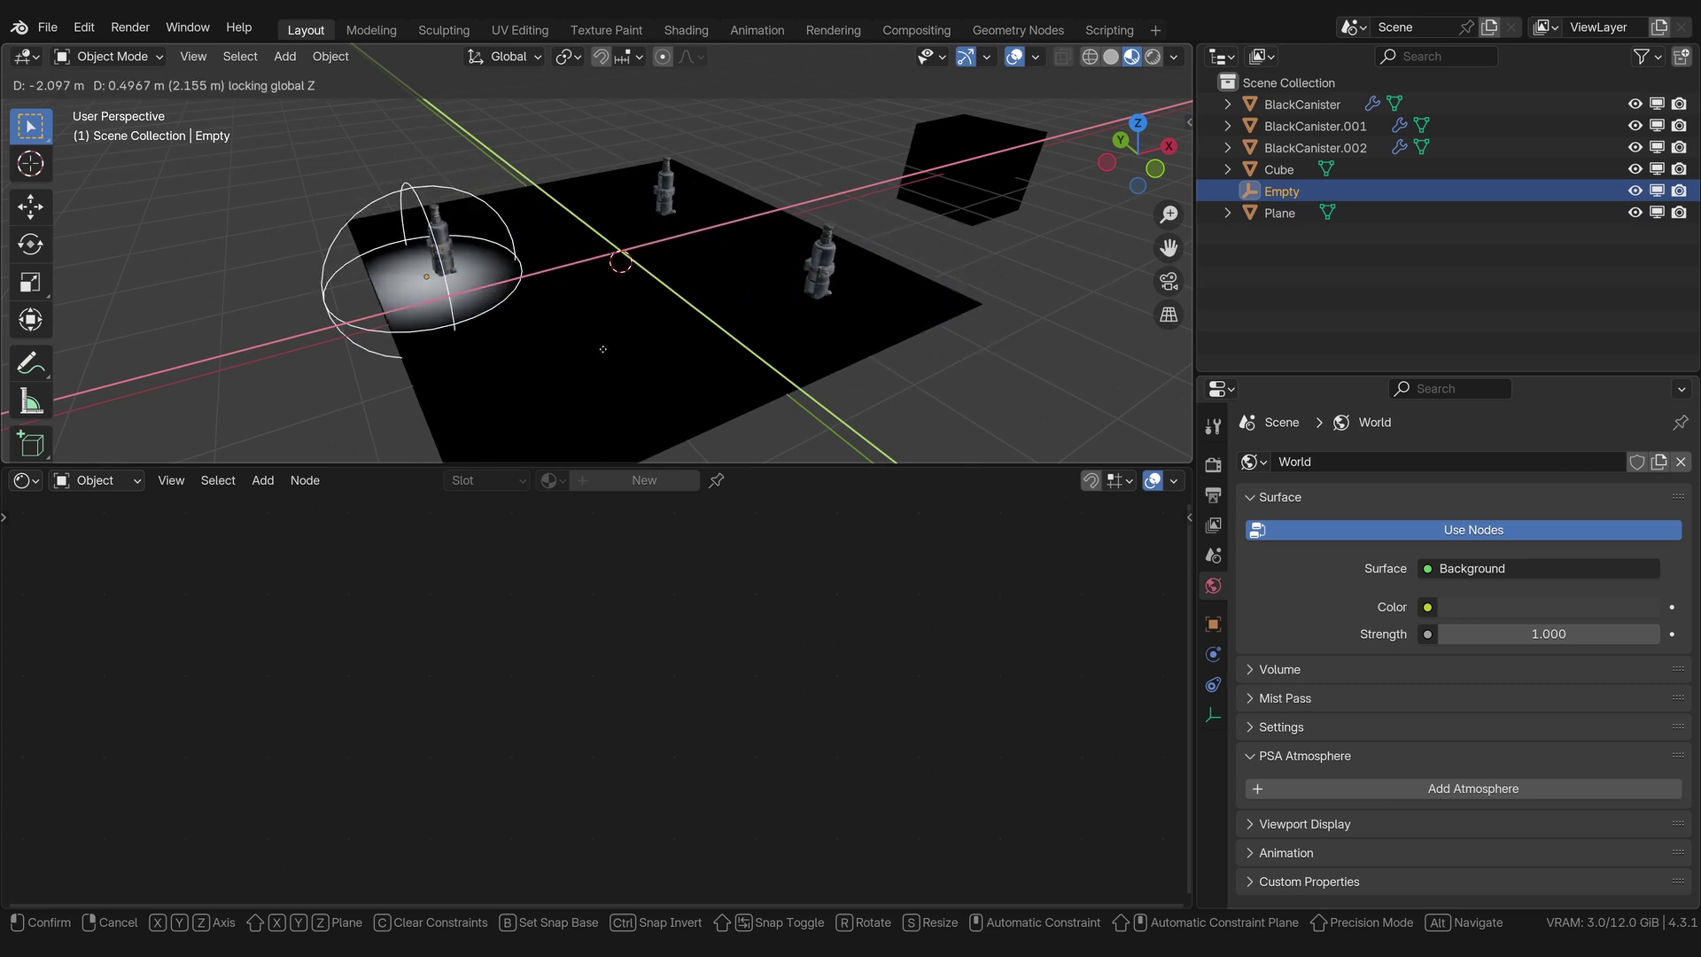
key("Escape")
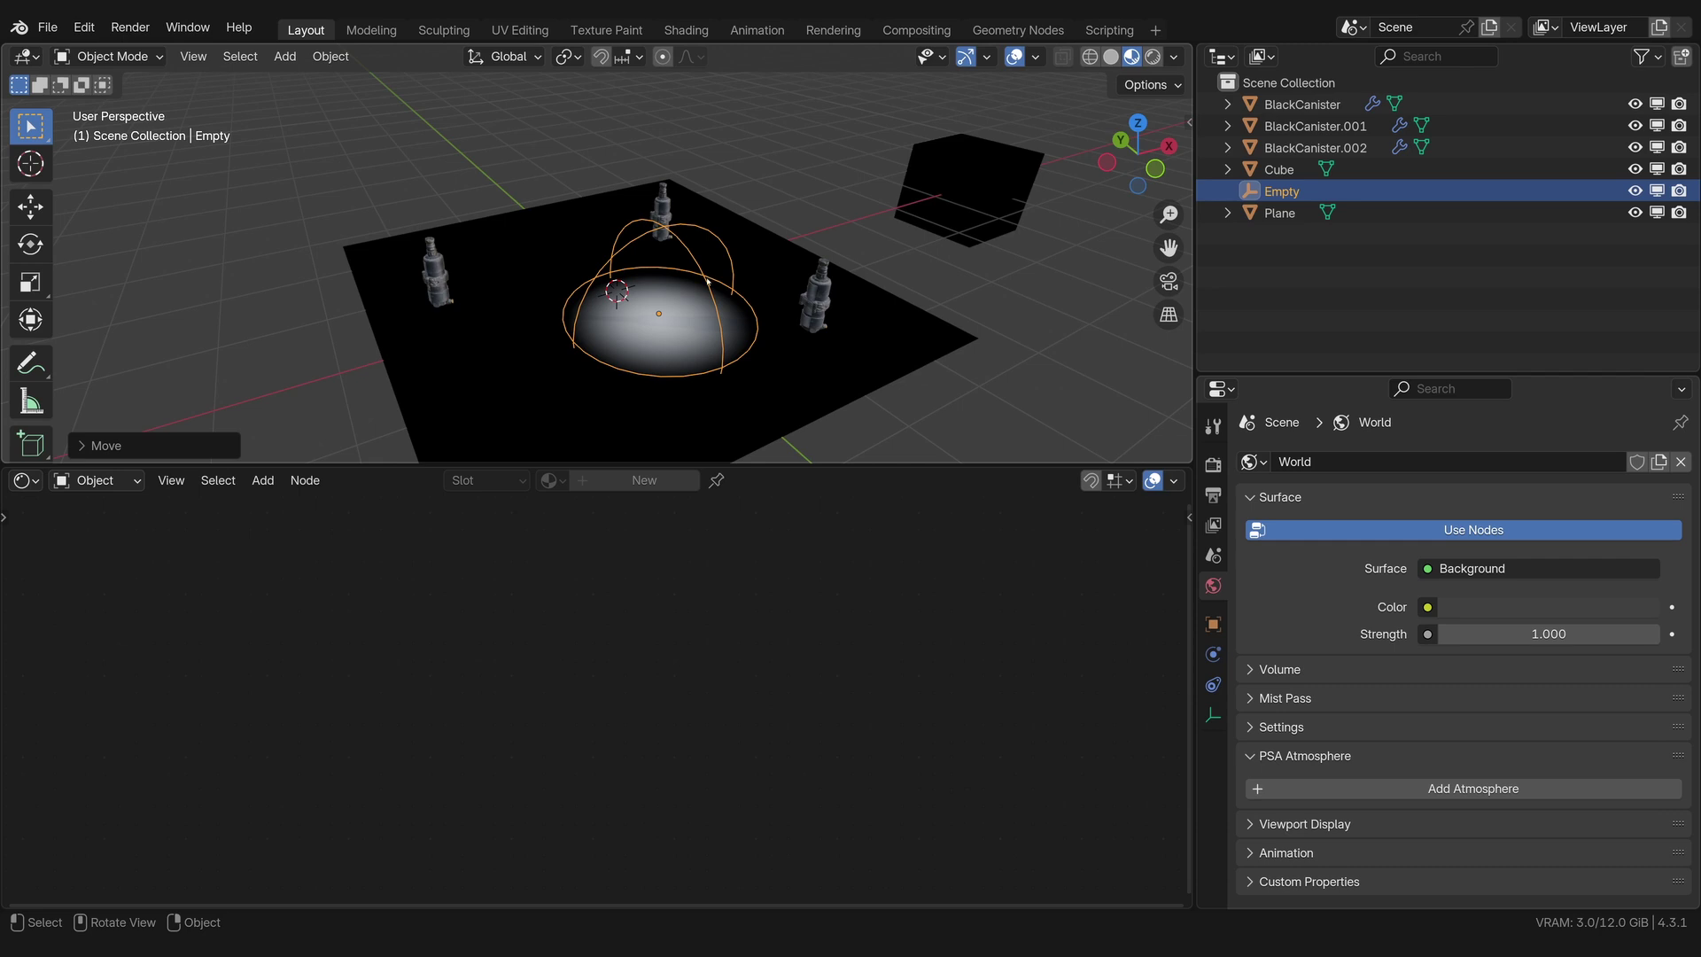
Step: Select the Plane and wire the Gradient Texture into Emission Color at strength 5
left_click(806, 371)
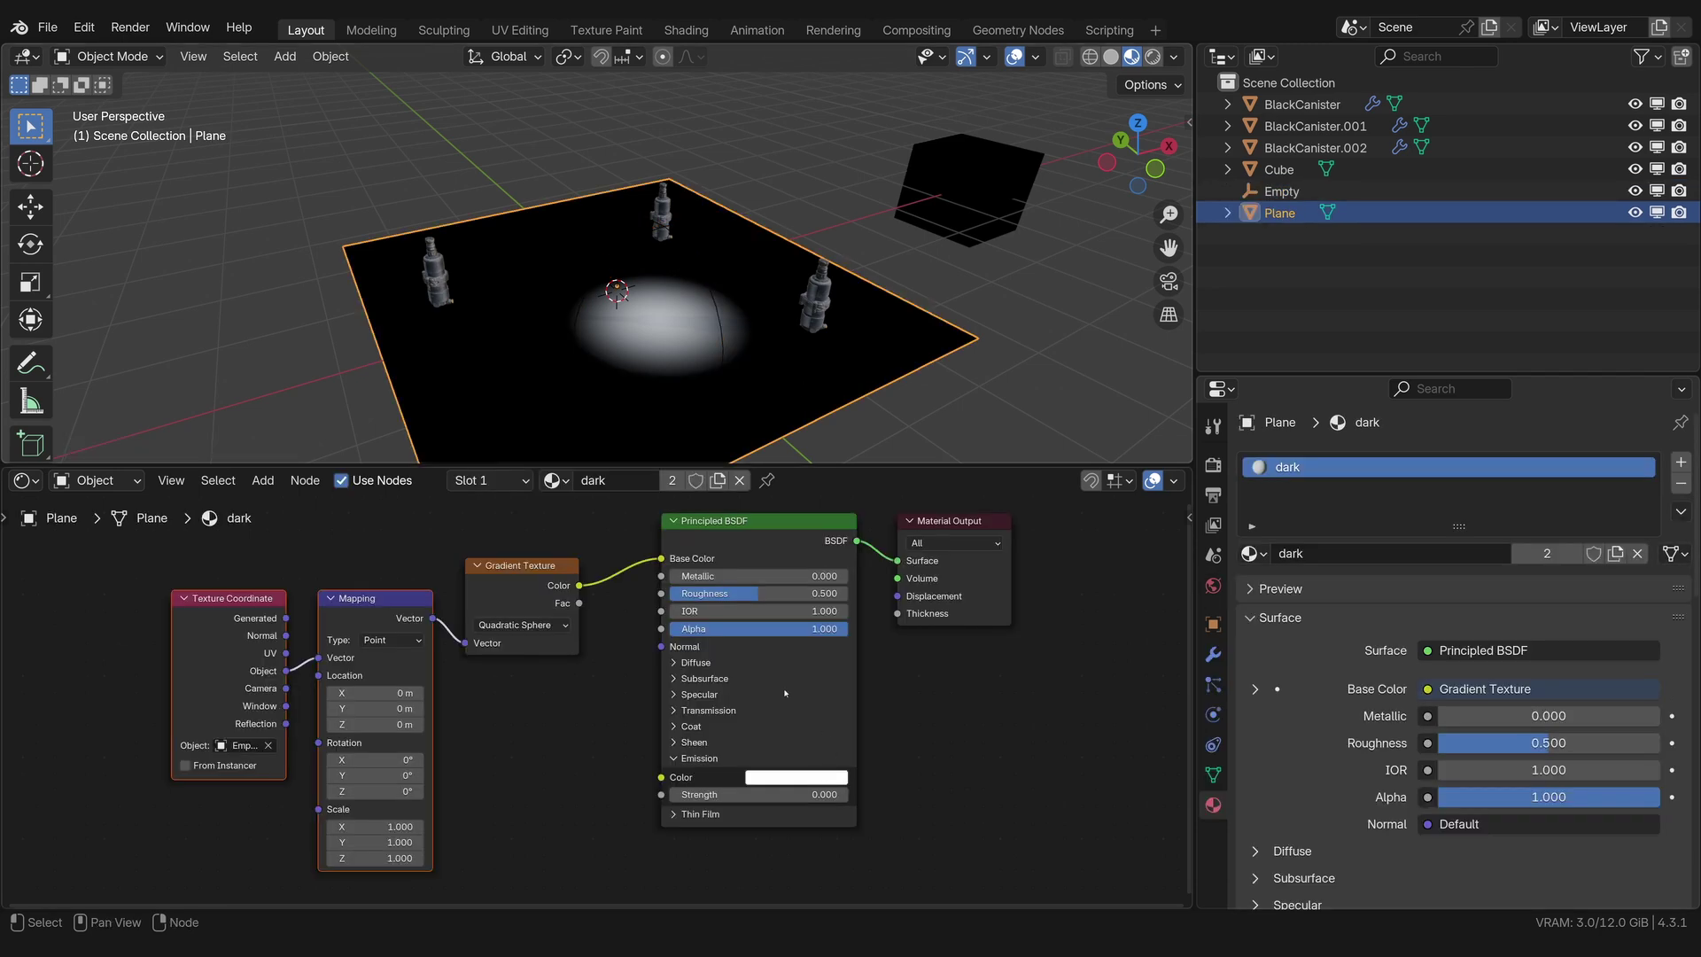
middle_click_drag(649, 633, 600, 637)
left_click_drag(529, 590, 593, 706)
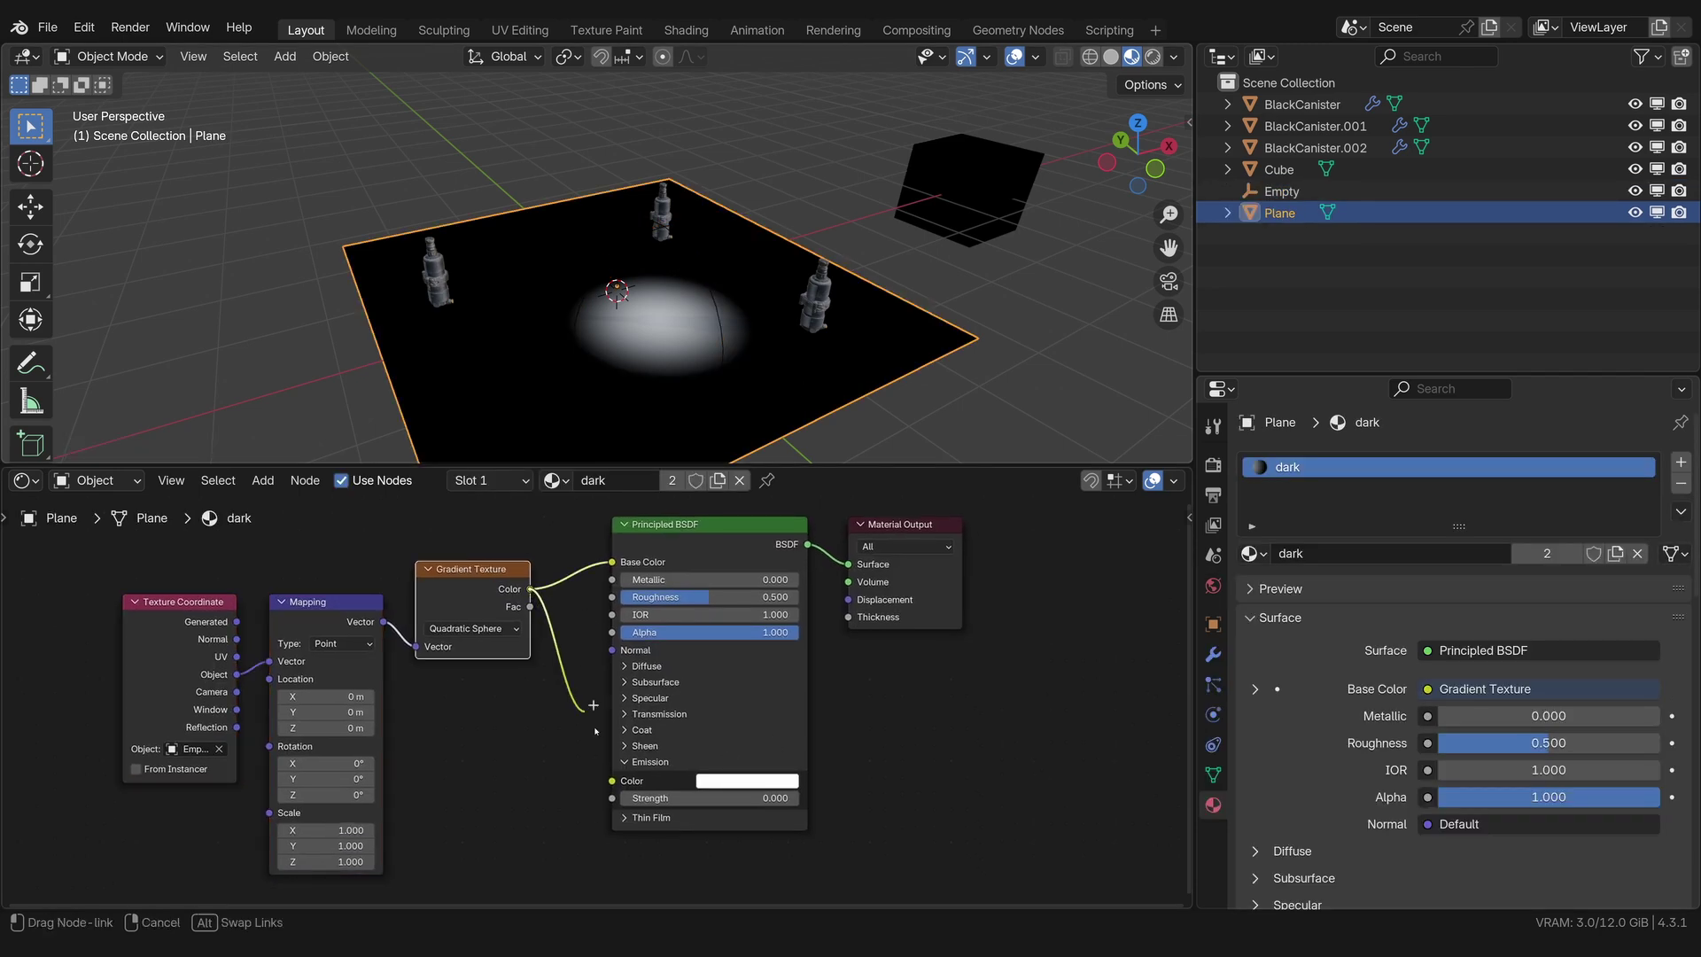
left_click_drag(618, 782, 612, 780)
double_click(759, 800)
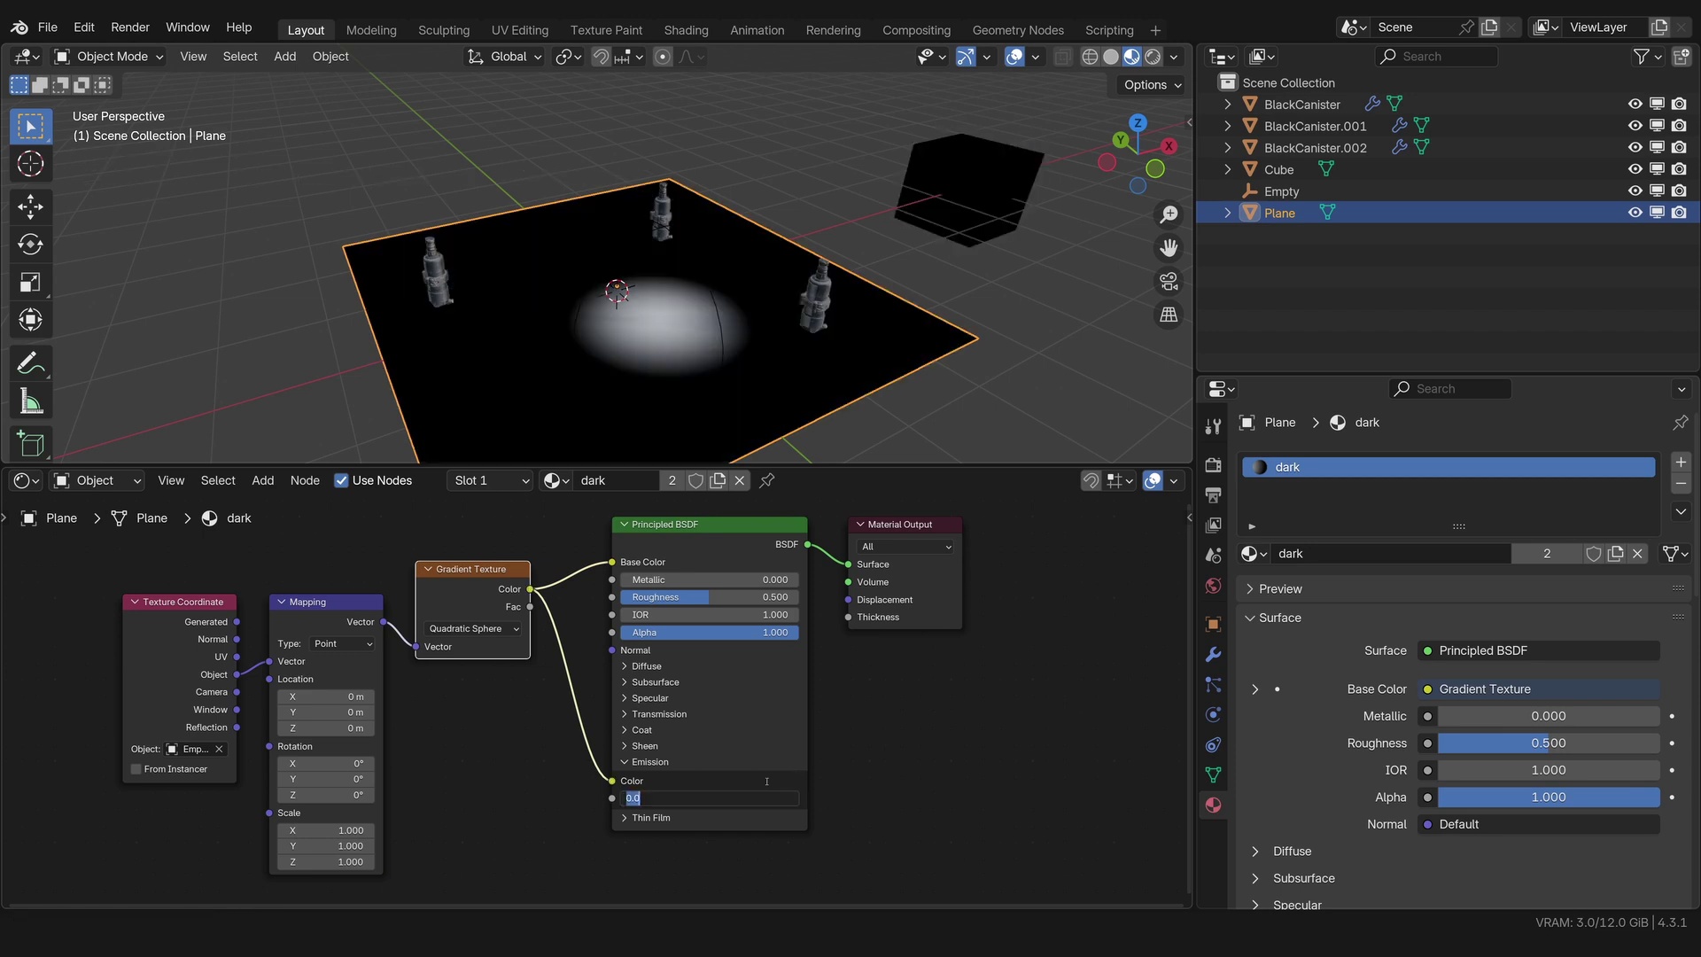
type("5")
key("Return")
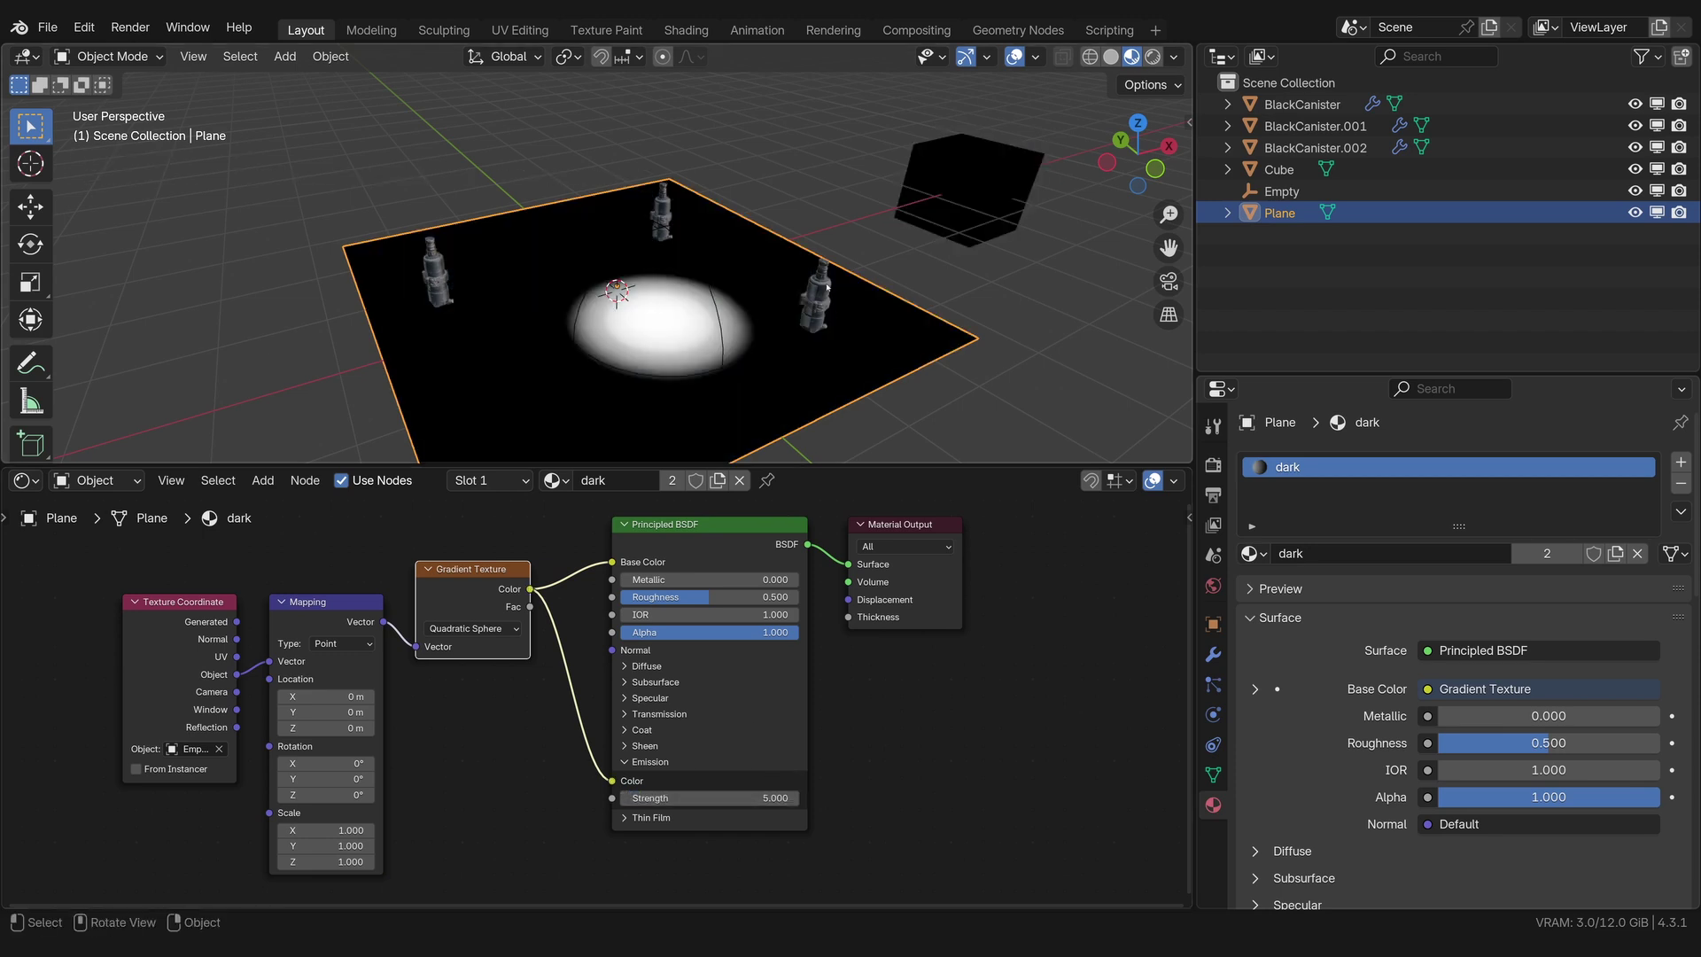
Step: Move the Empty onto a canister, keeping its height fixed
left_click(714, 294)
key("g")
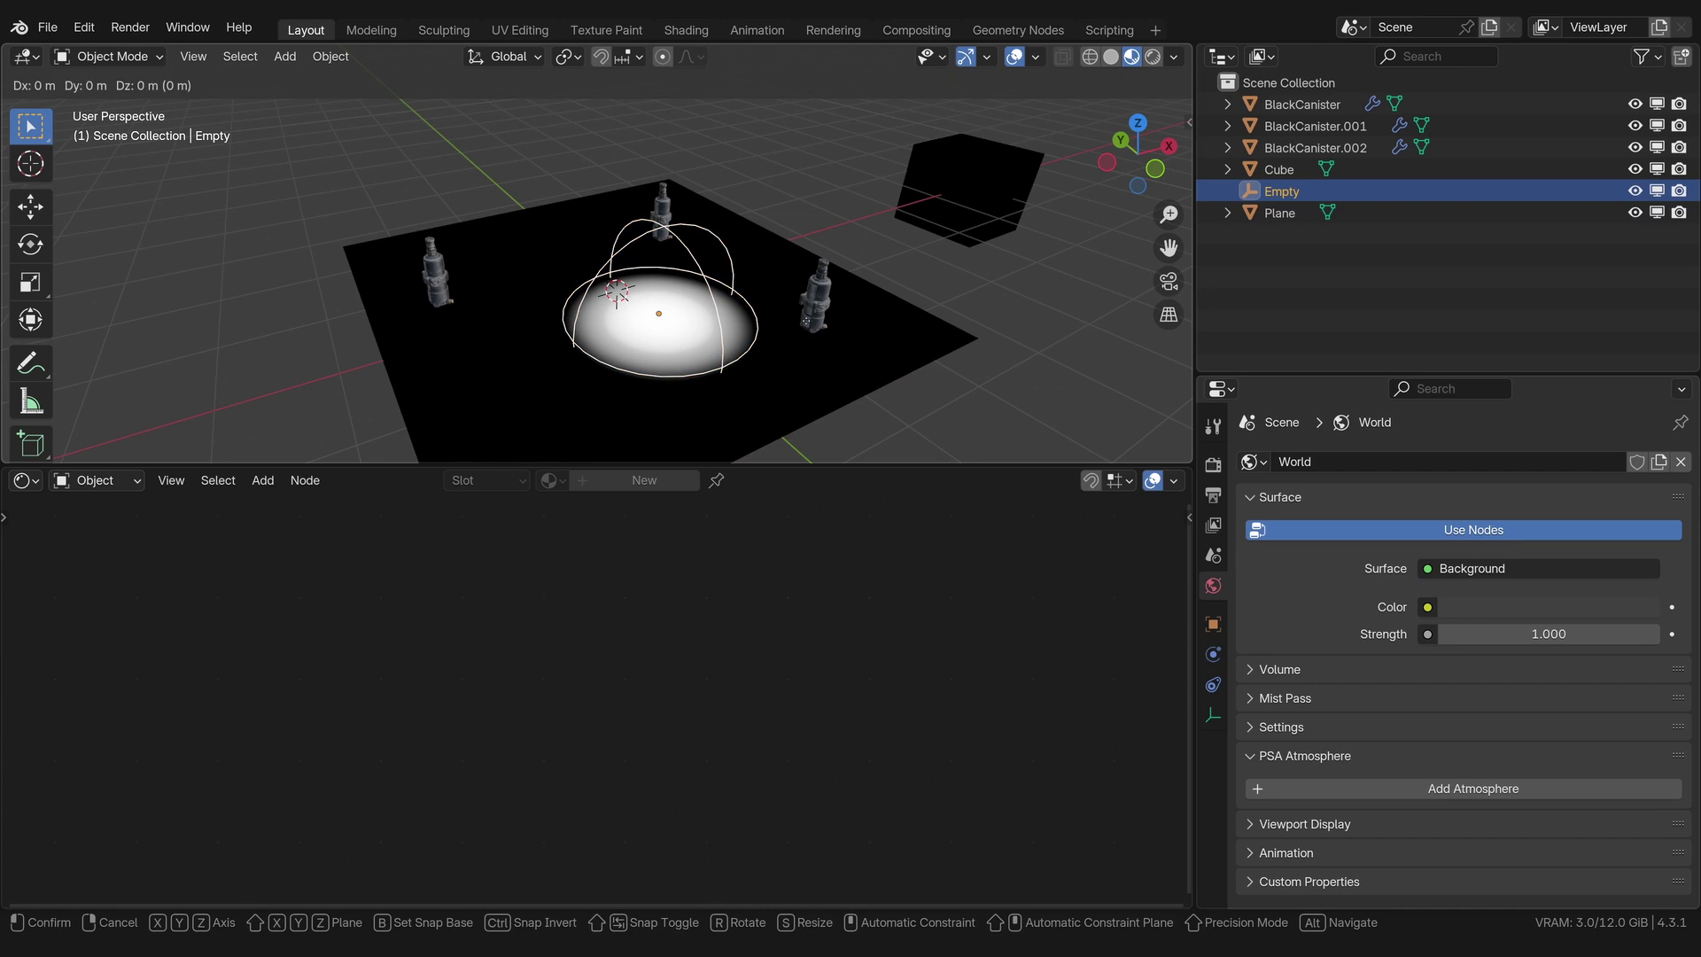
left_click(848, 310)
scroll(848, 310, "up", 1)
middle_click_drag(848, 310, 829, 299, "shift")
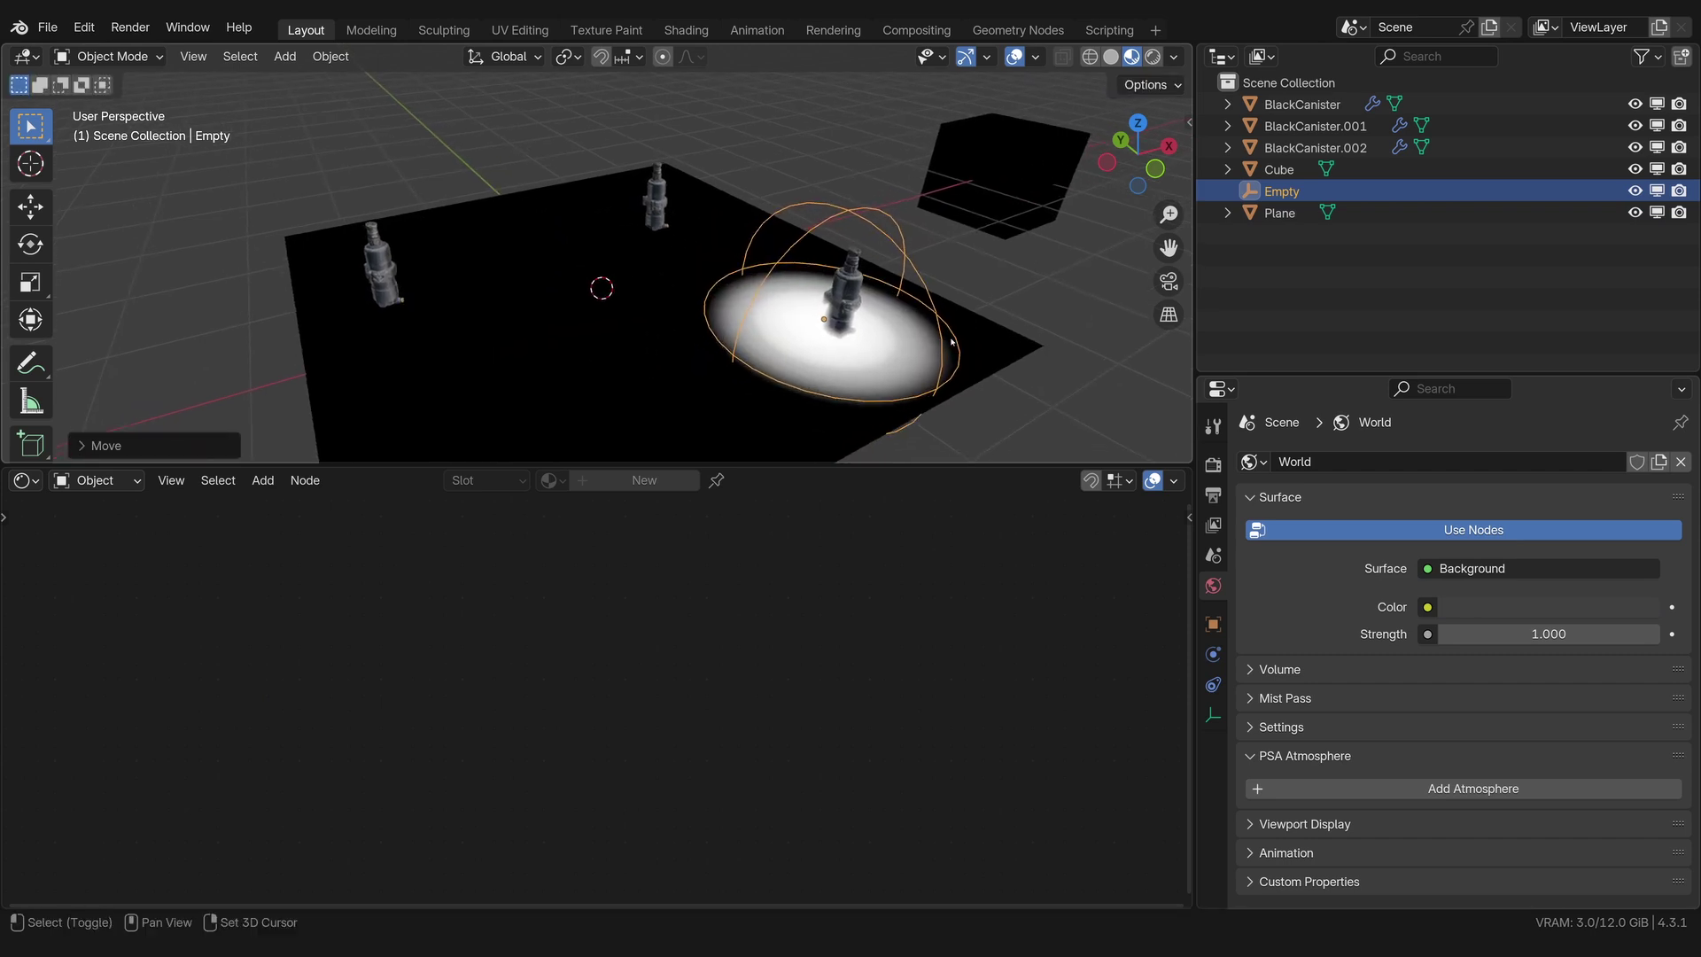
key("g")
key("shift+z")
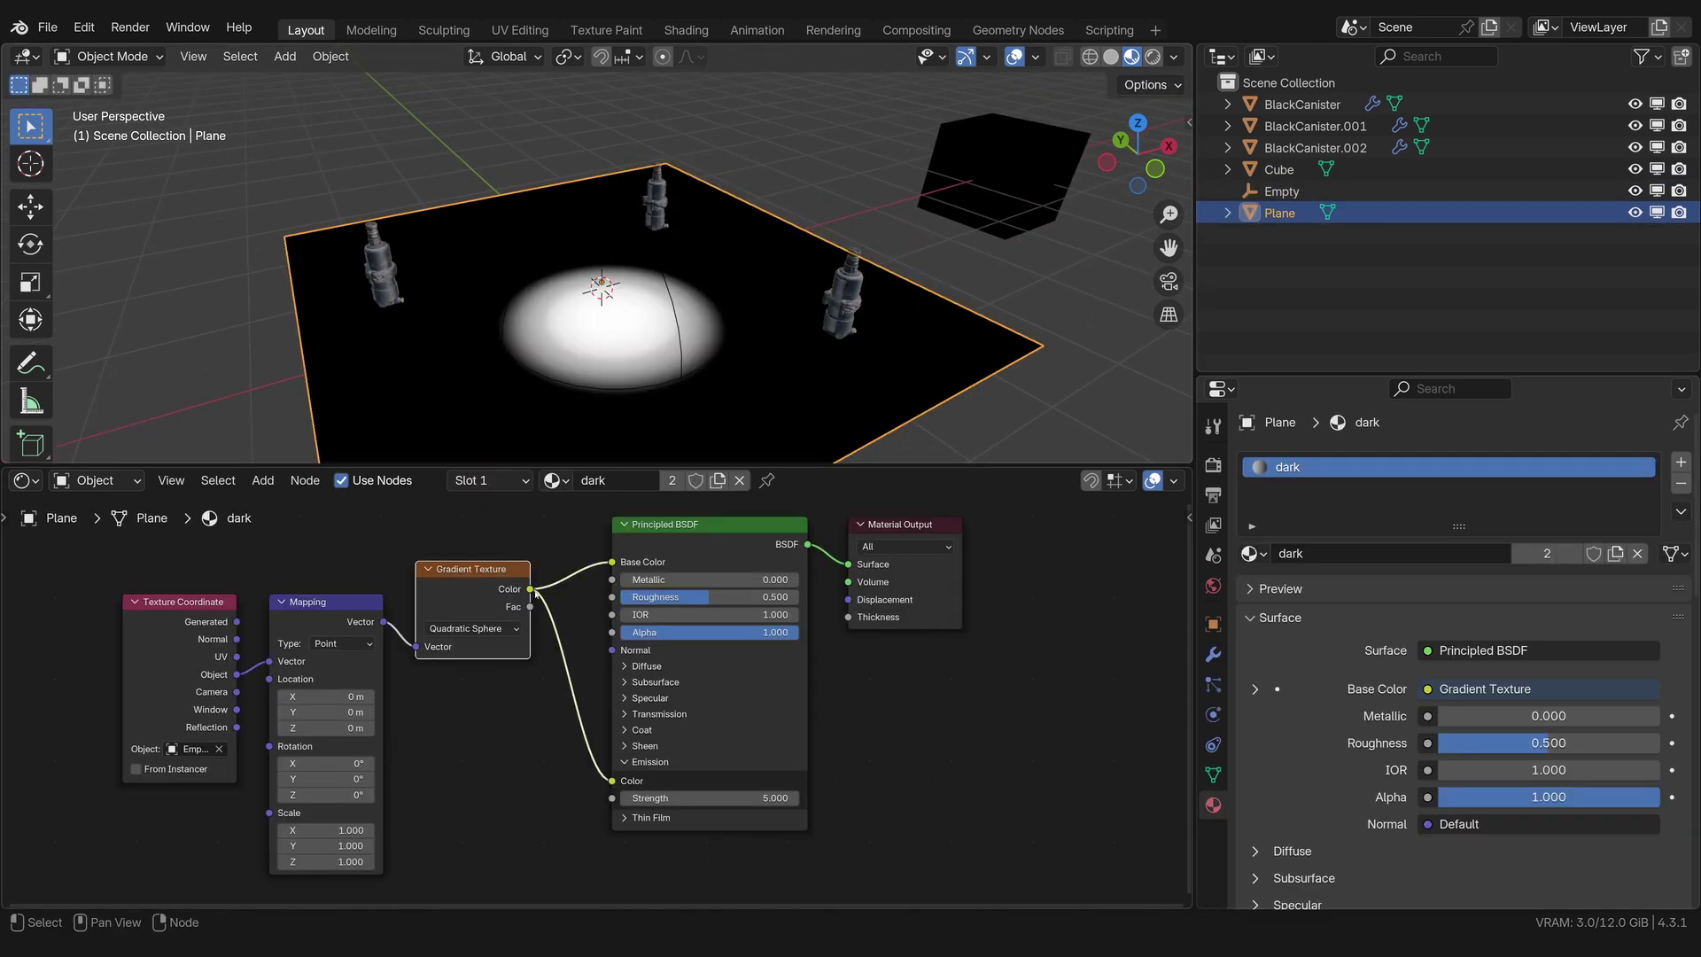
Step: Connect the gradient to the plane material's Alpha input
left_click_drag(530, 589, 612, 633)
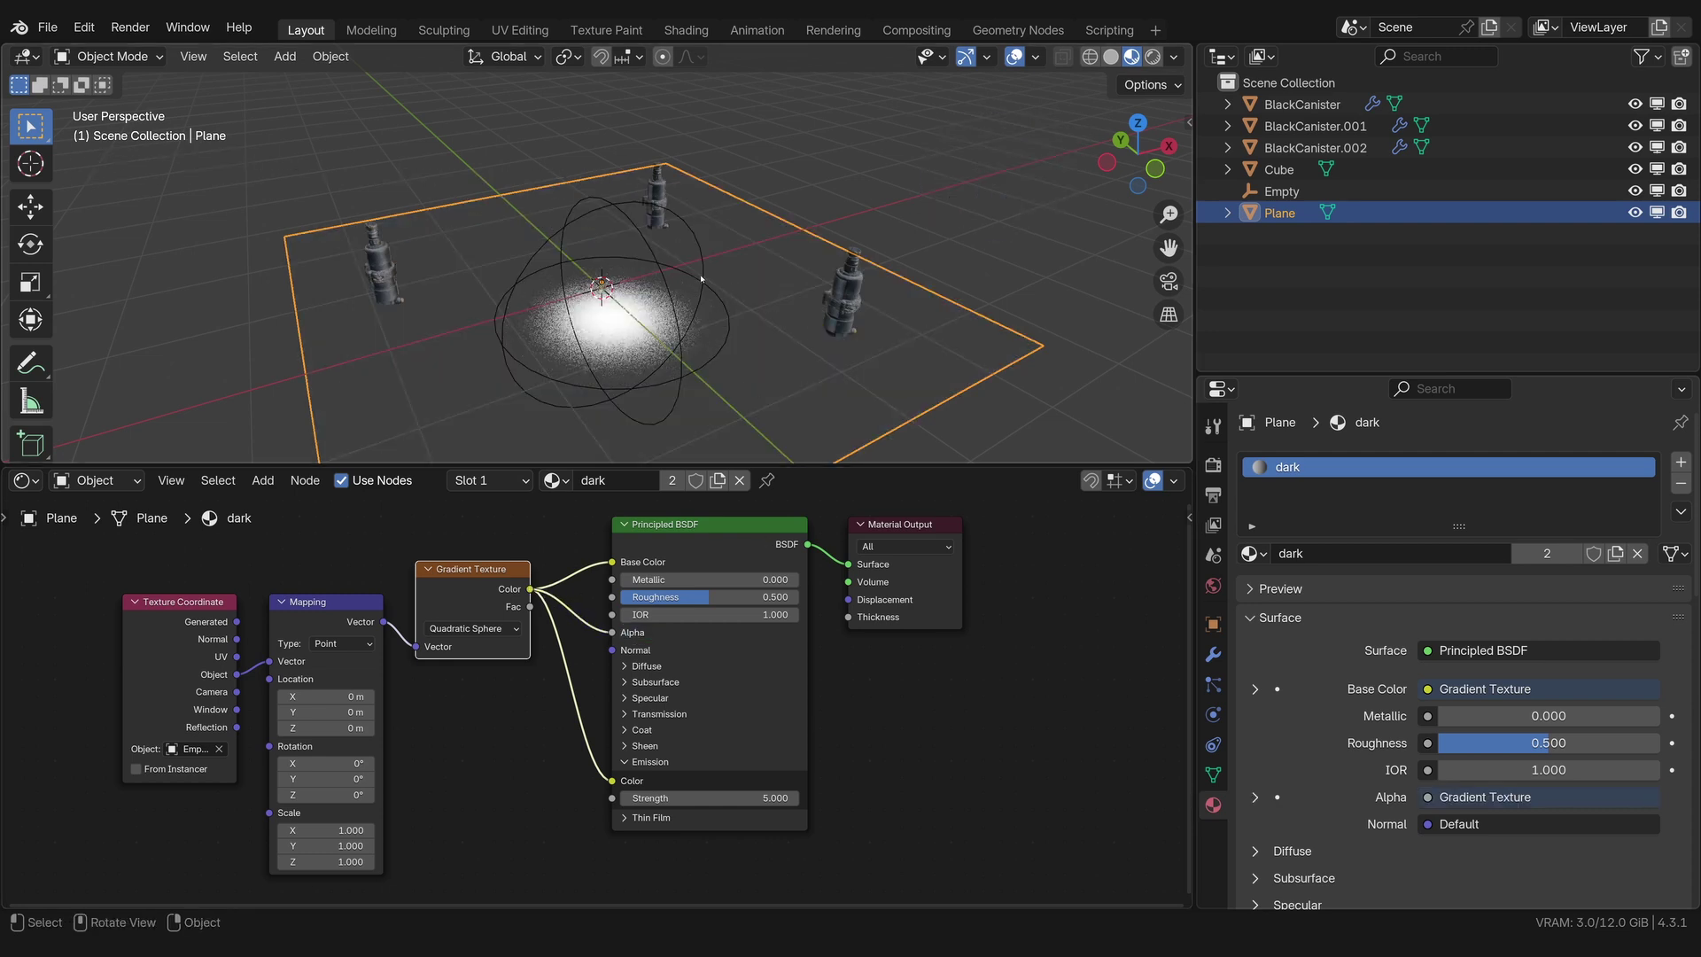
key("r")
key("Escape")
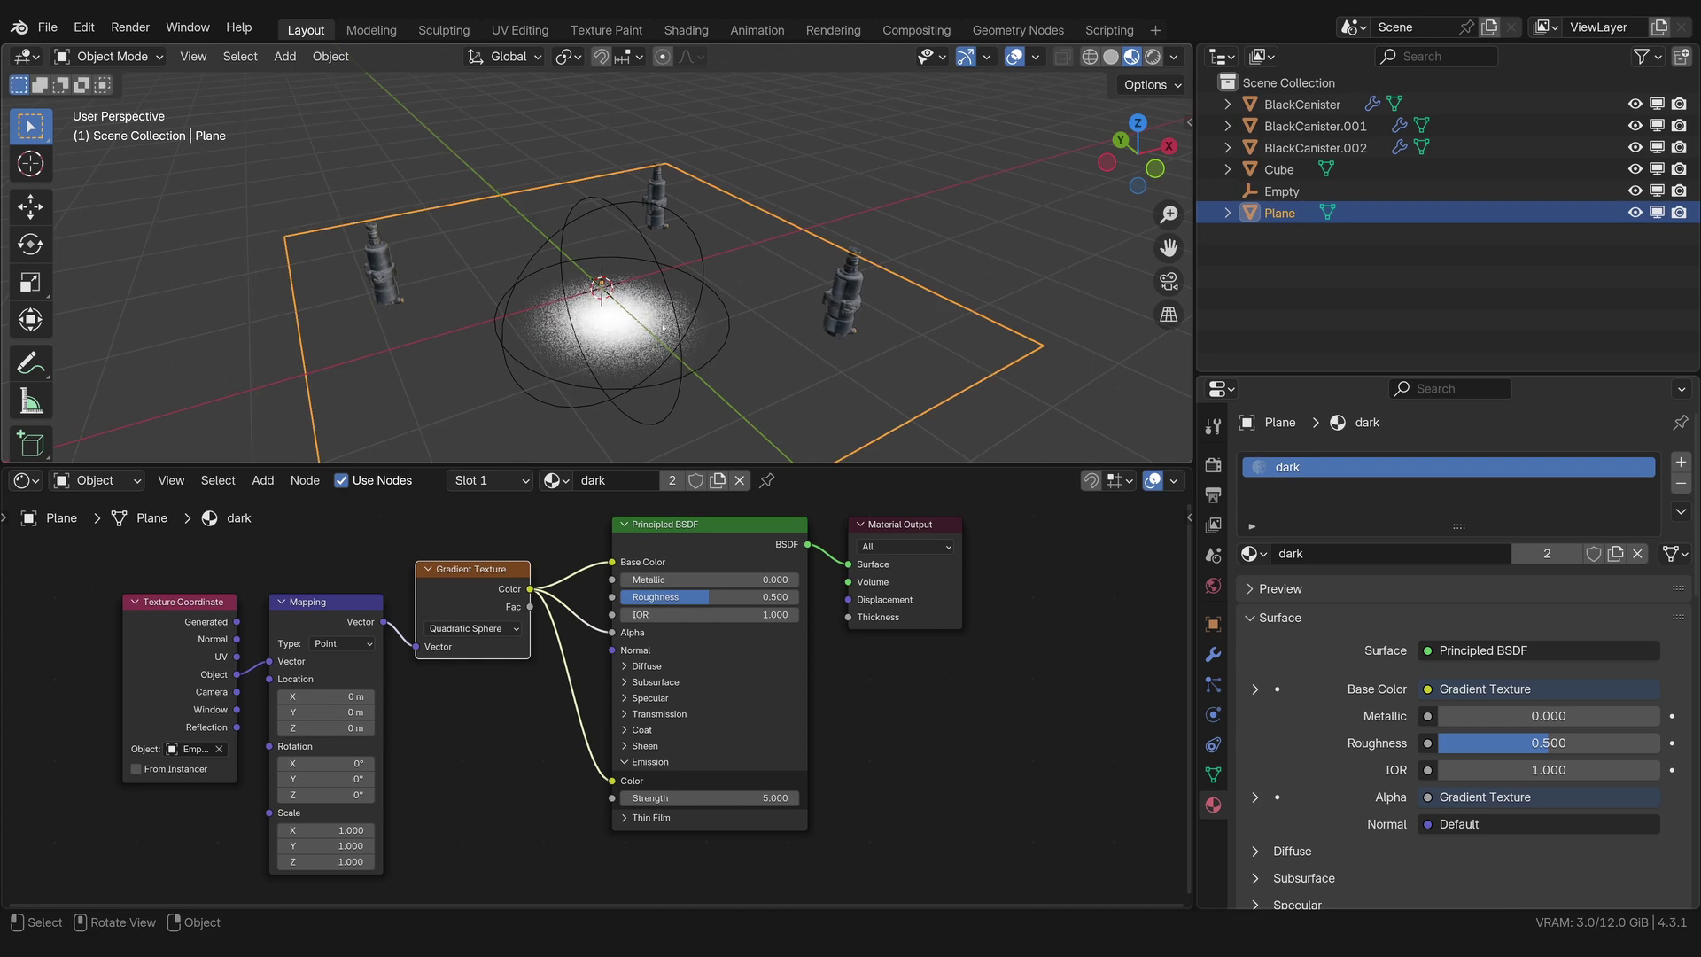
key("g")
right_click(699, 297)
Step: Reposition the Empty horizontally beside the right canister in an enlarged 3D view
left_click(702, 264)
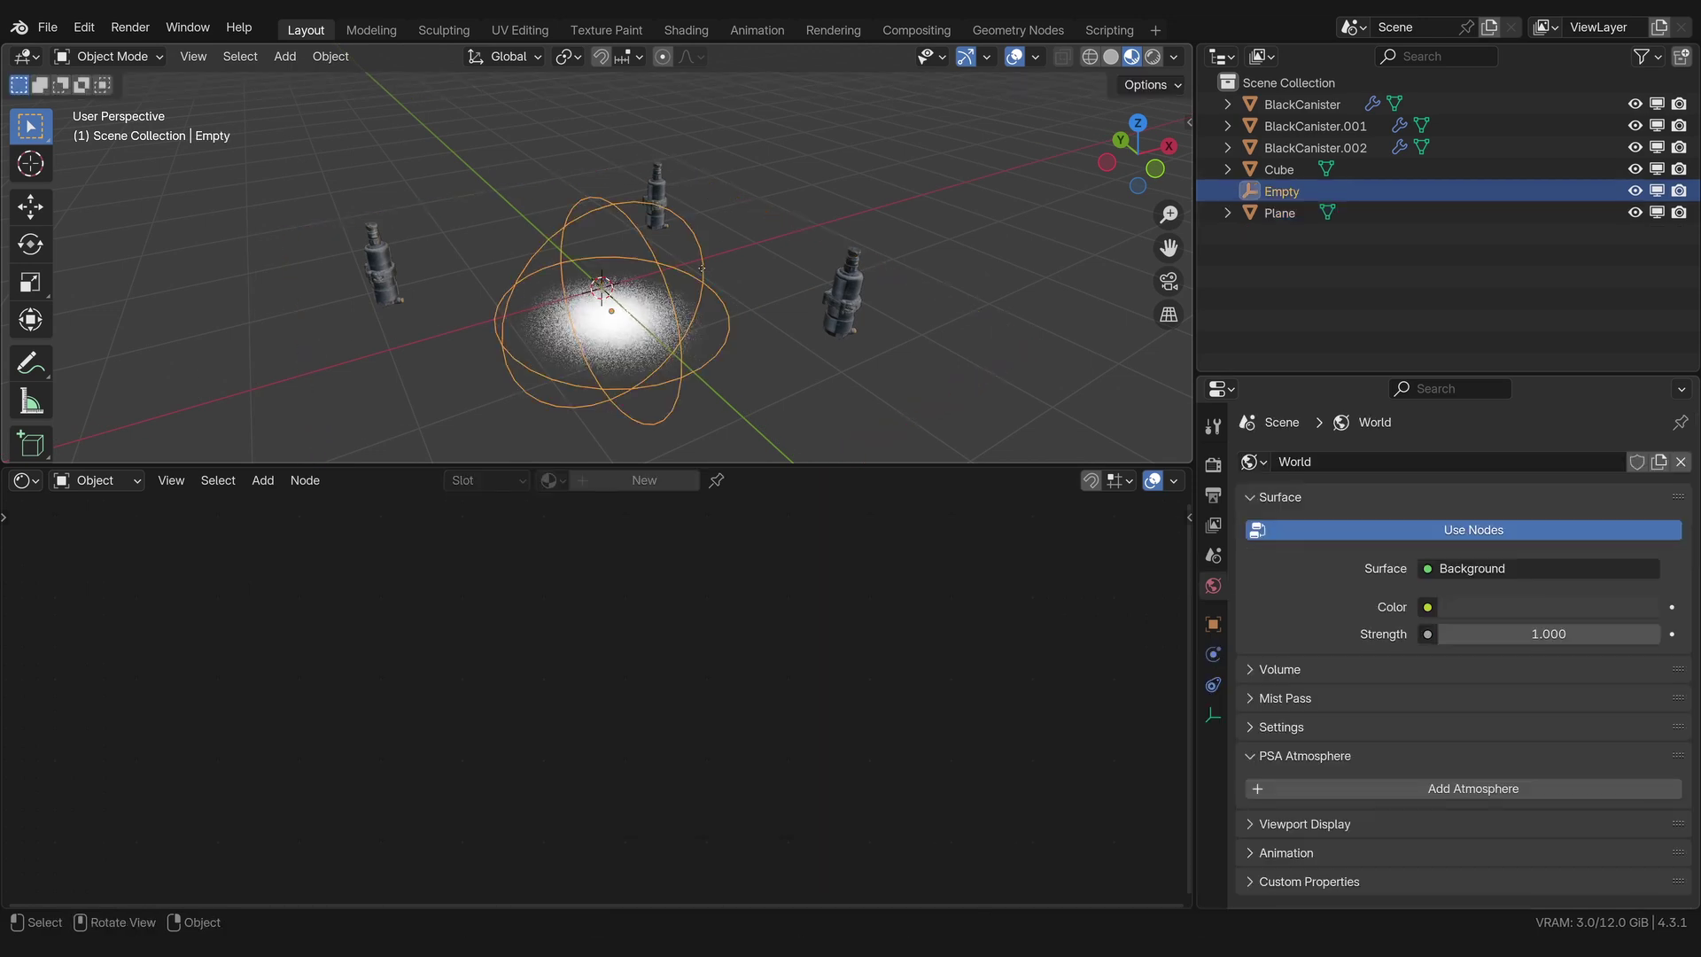
key("g")
key("shift+z")
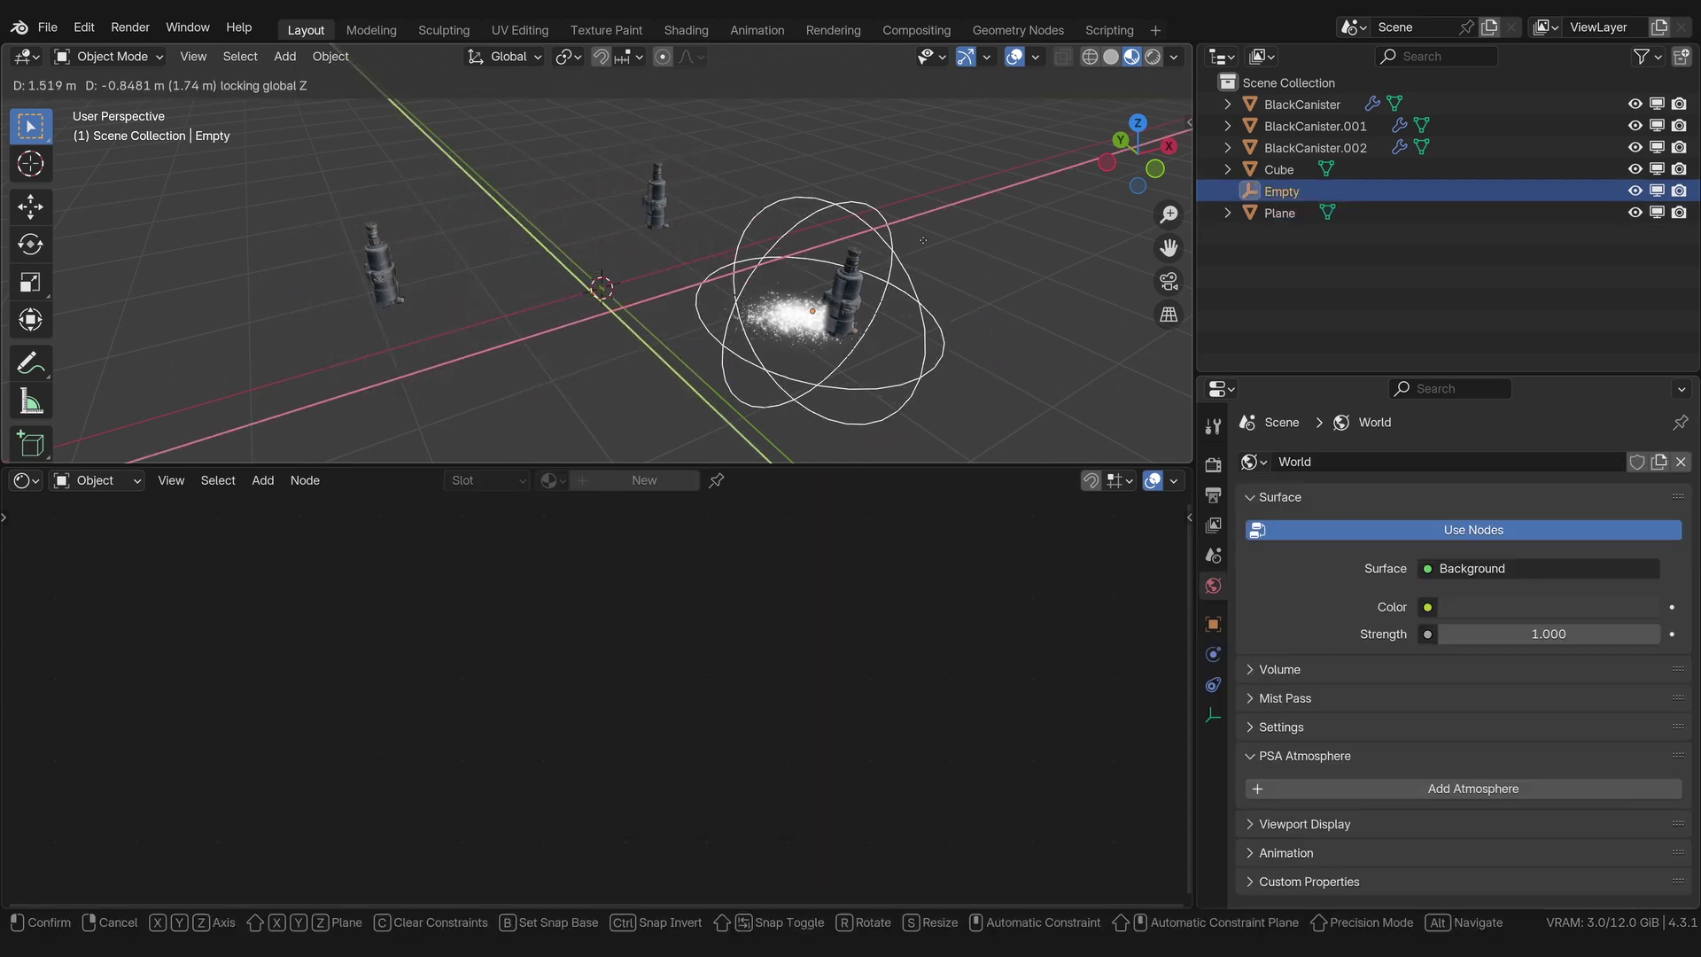
left_click(614, 311)
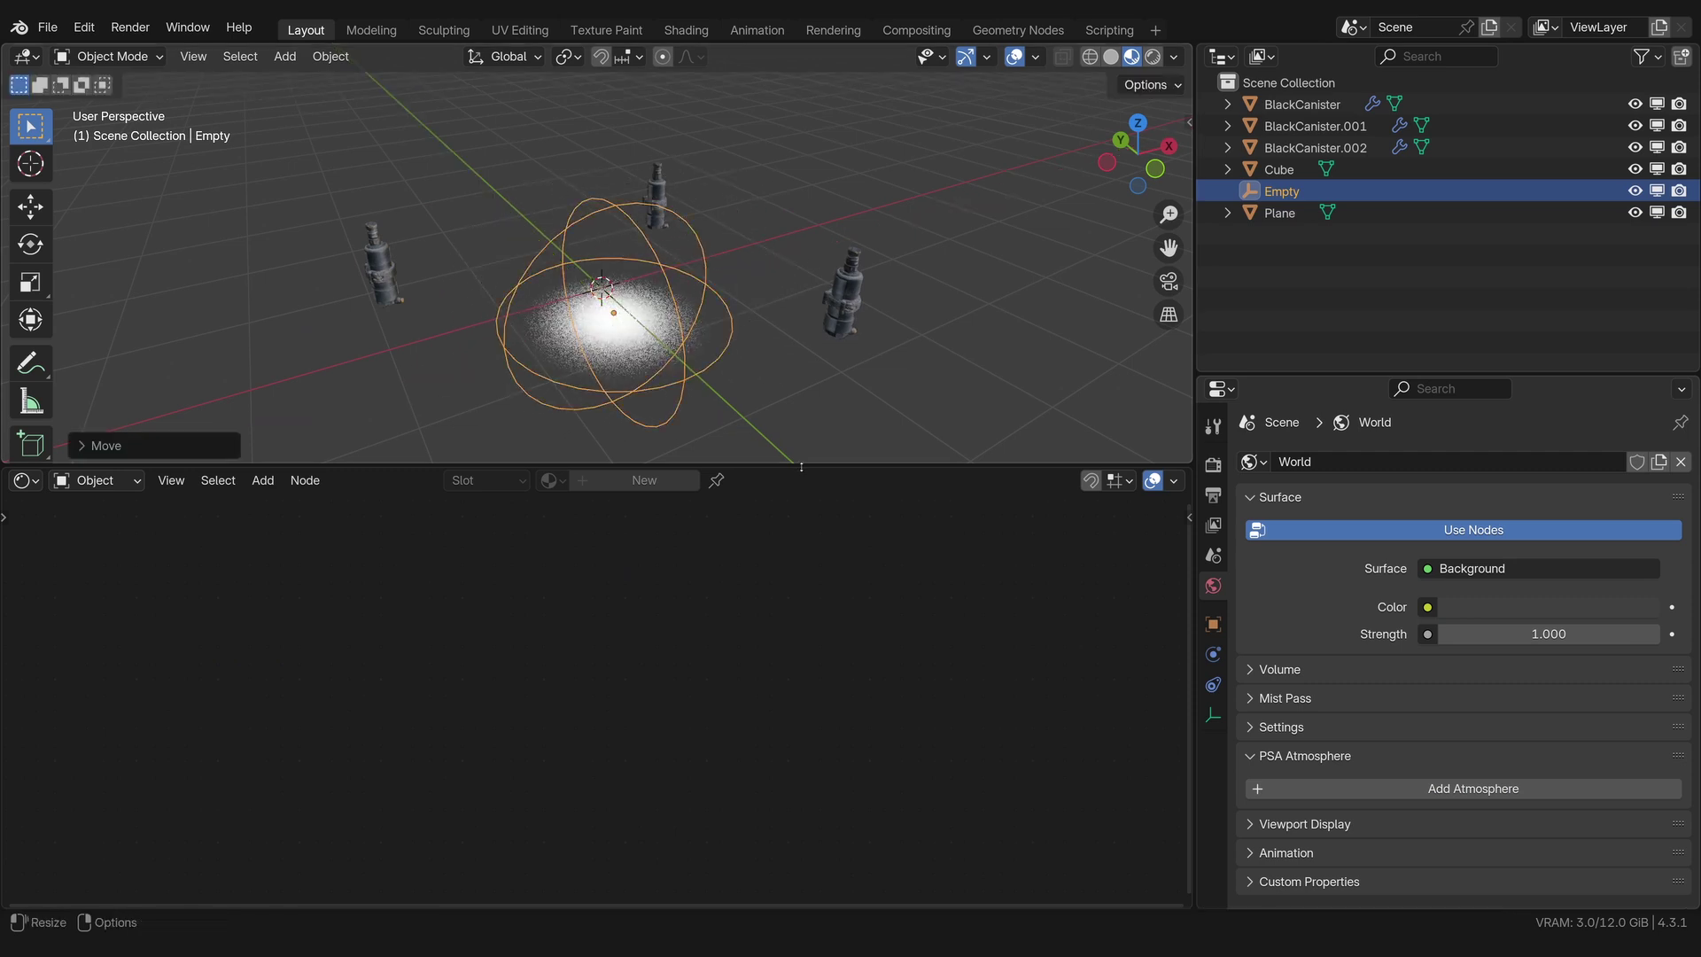
left_click_drag(806, 463, 801, 677)
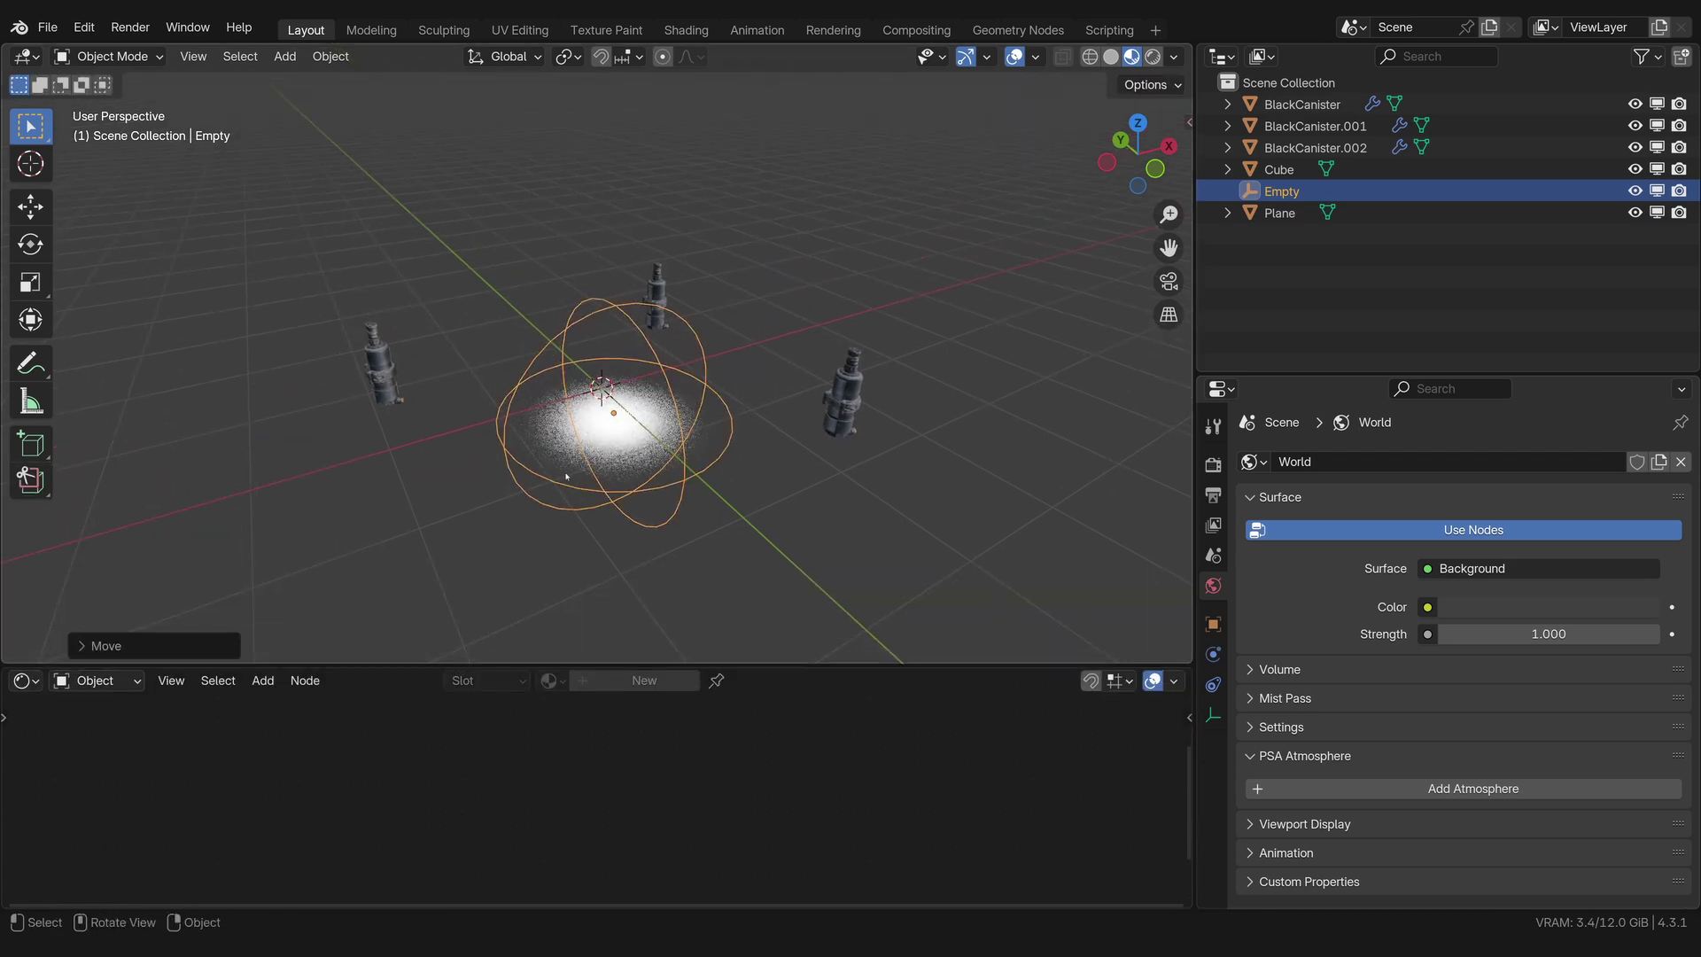
key("g")
key("z")
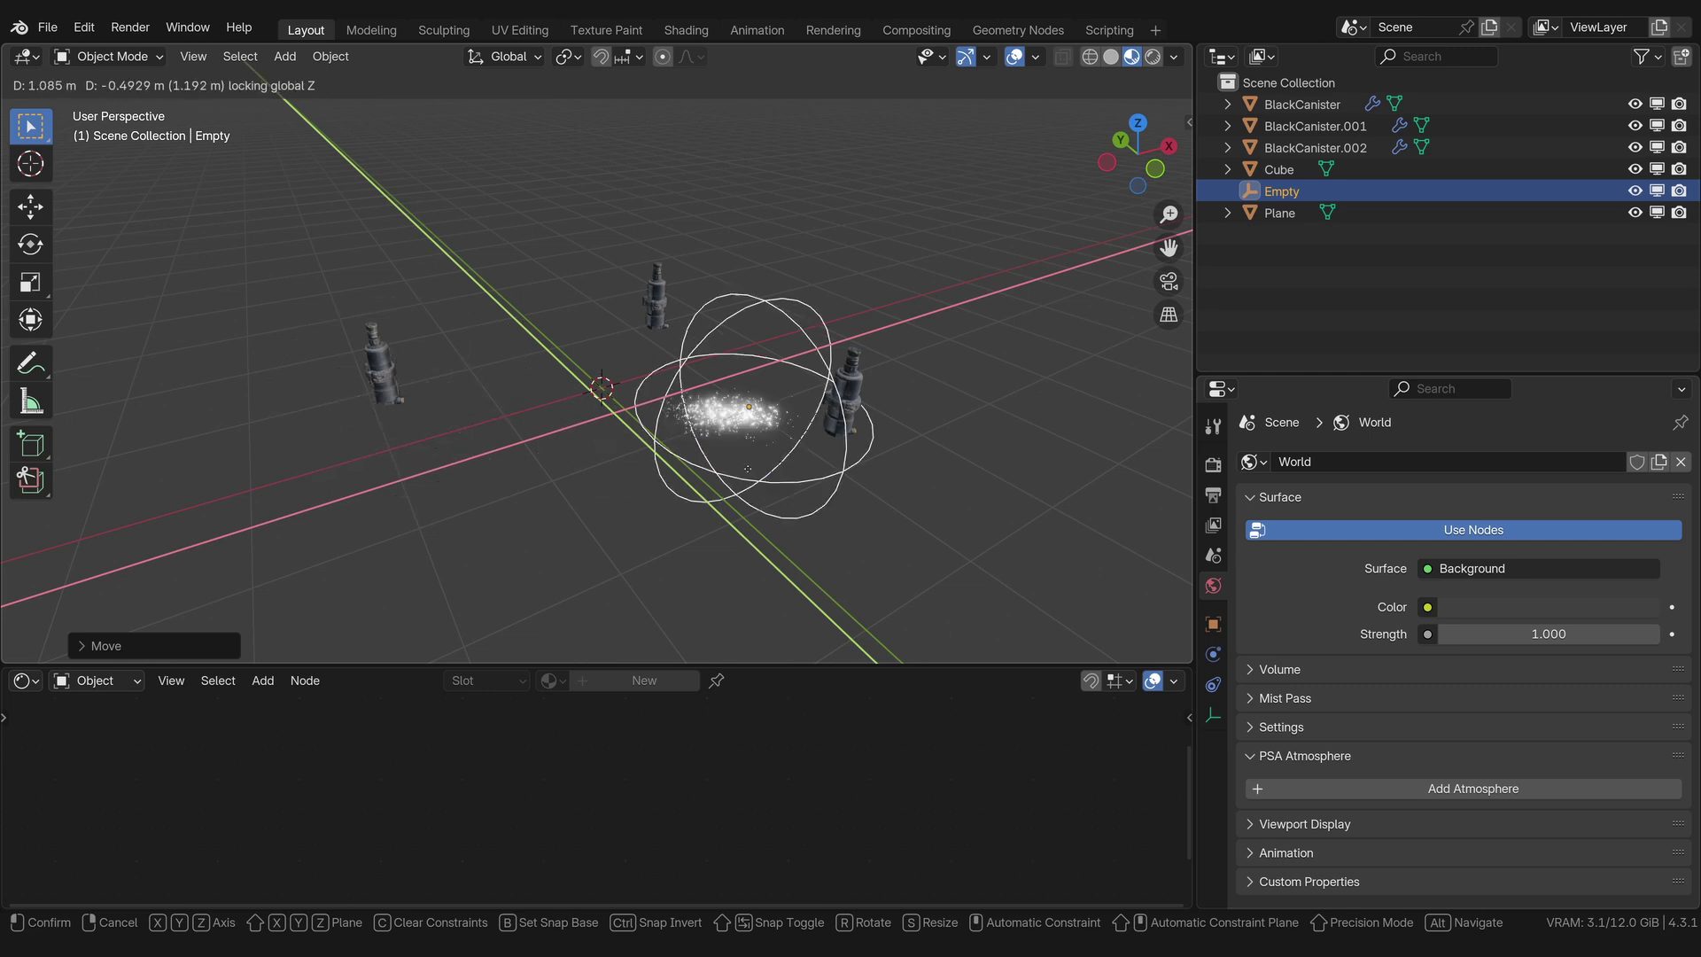
left_click(824, 496)
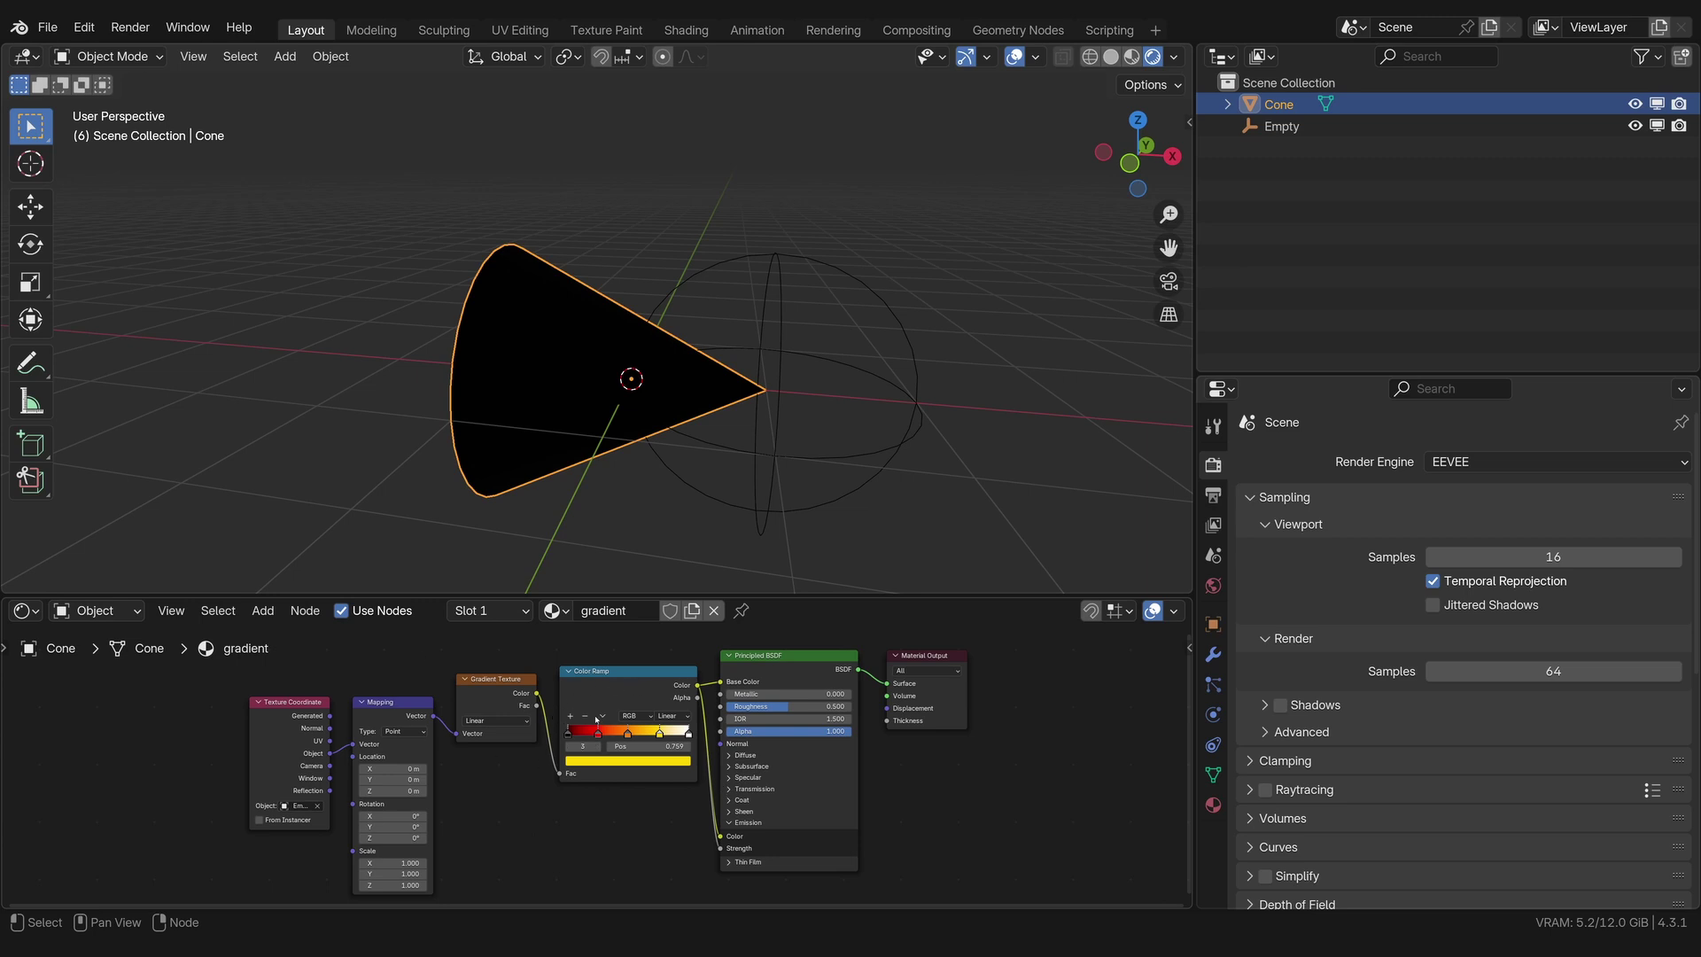
Step: Check the gradient type options and shift the four texture nodes to the right
scroll(524, 701, "up", 2)
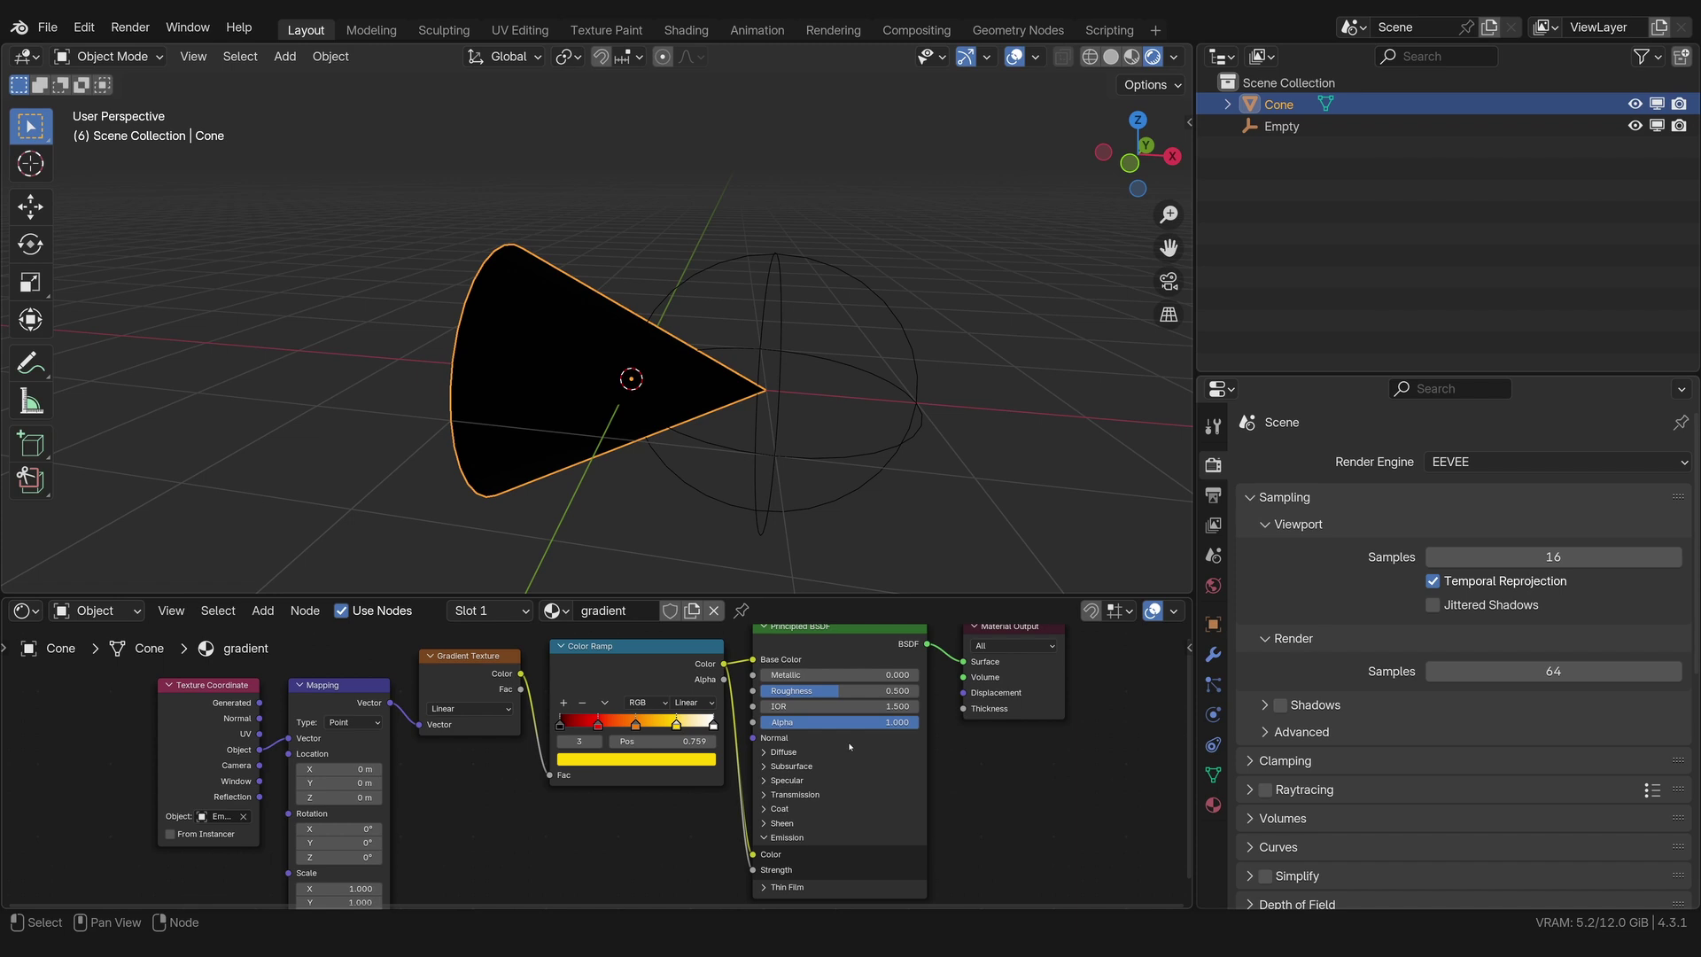
mouse_move(848, 747)
middle_mouse_down()
mouse_move(857, 781)
mouse_move(845, 737)
middle_mouse_up()
scroll(766, 741, "down", 3)
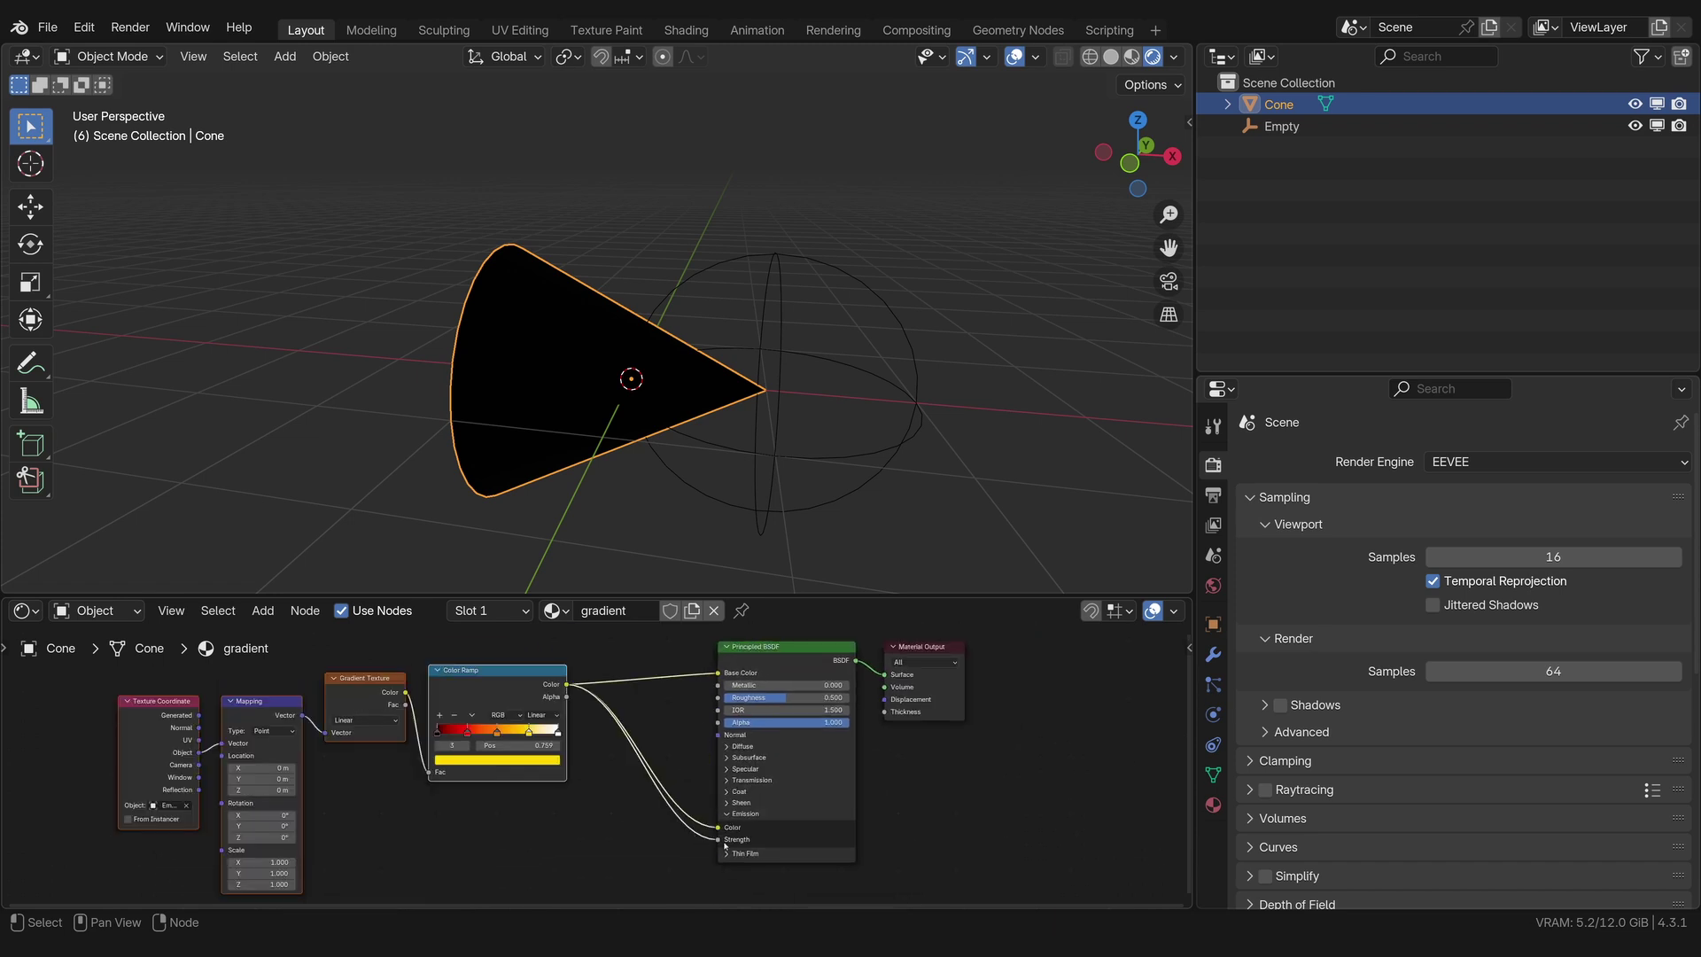
left_click(371, 720)
scroll(603, 770, "up", 4)
middle_click_drag(603, 770, 721, 810)
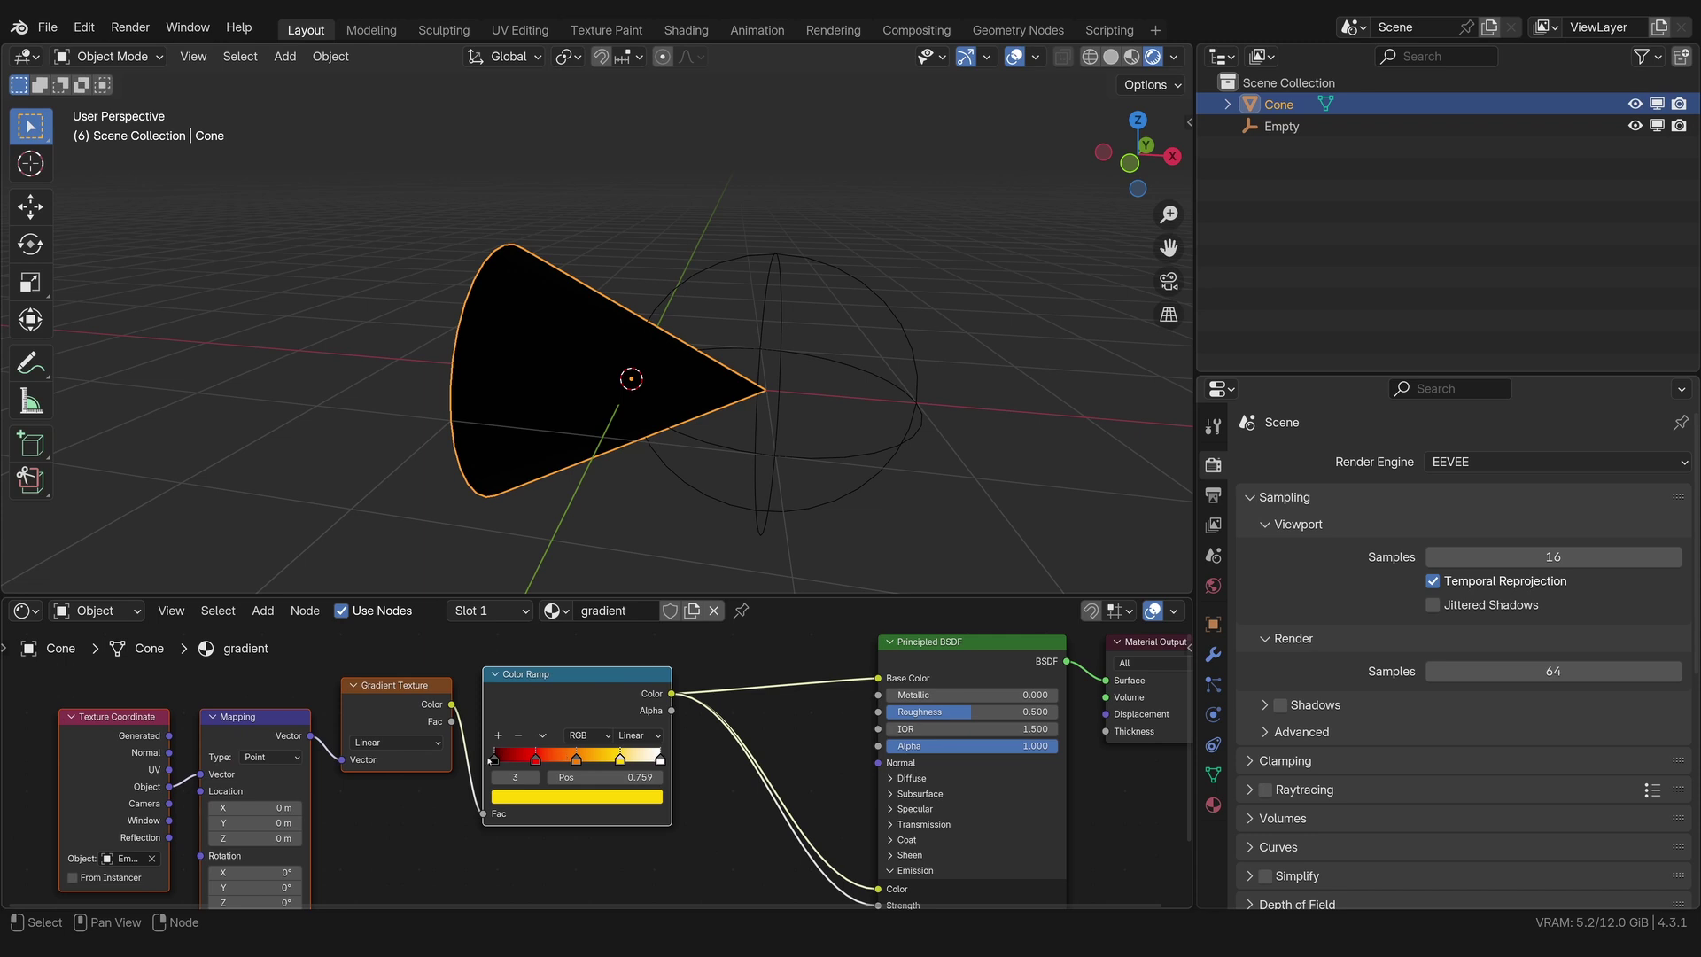
left_click_drag(625, 671, 674, 673)
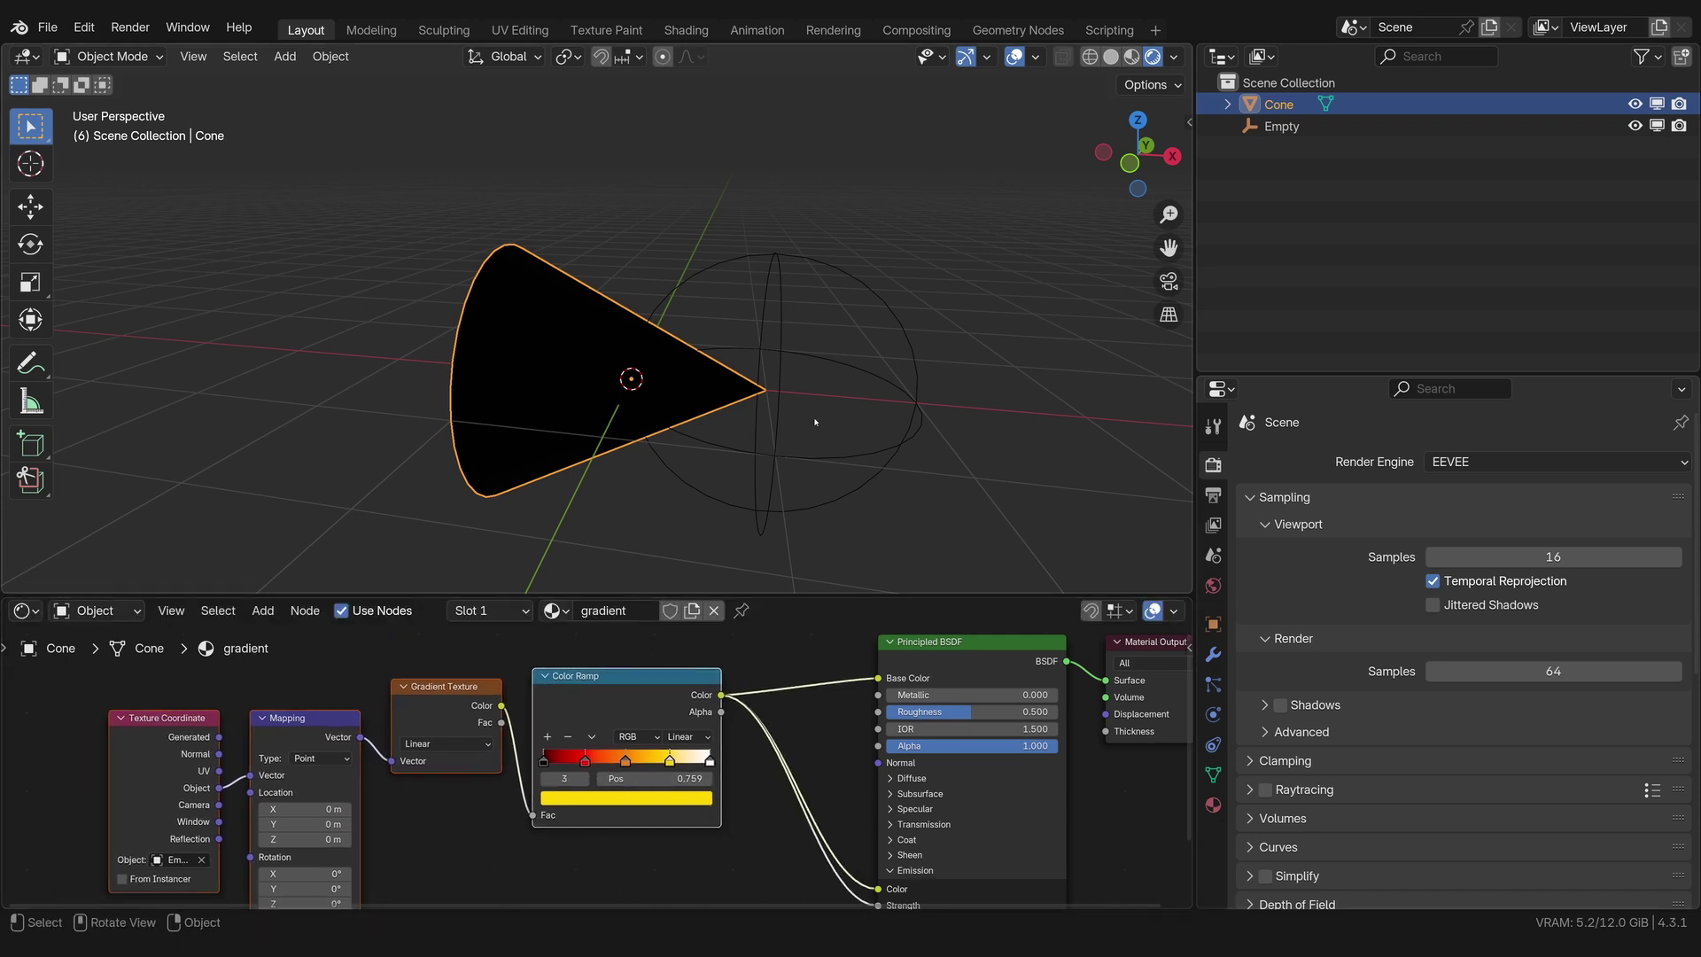
Step: Slide the Empty sphere along the X axis twice to position it around the cone
left_click(905, 443)
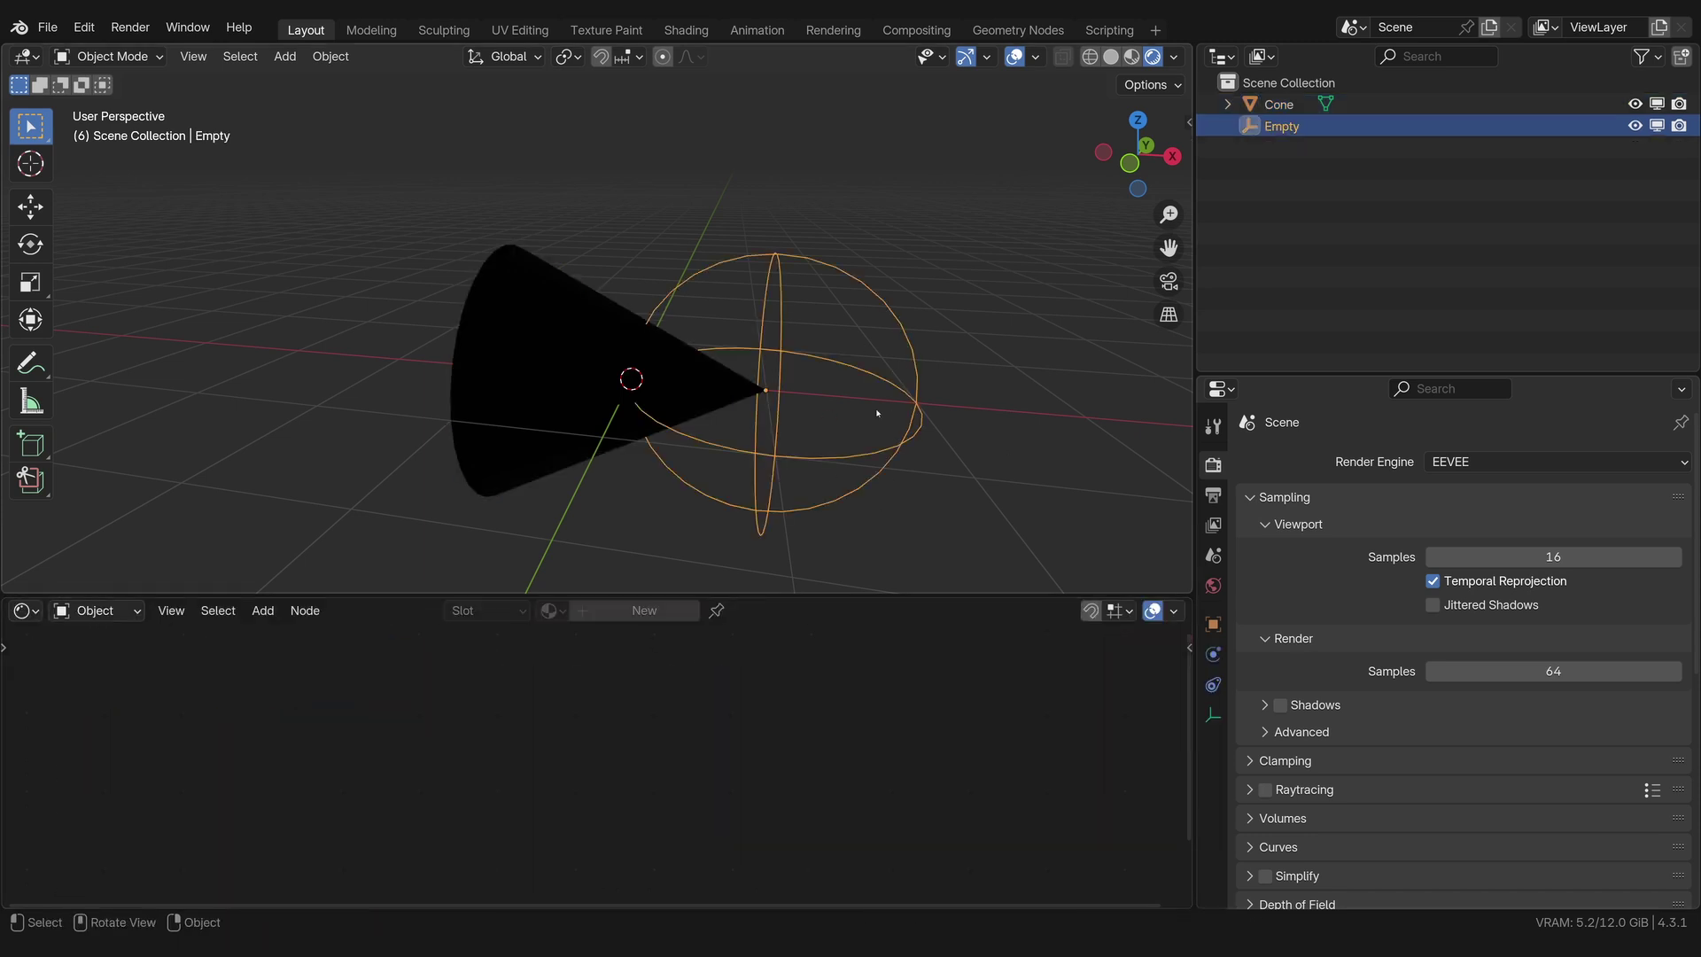
key("g")
key("x")
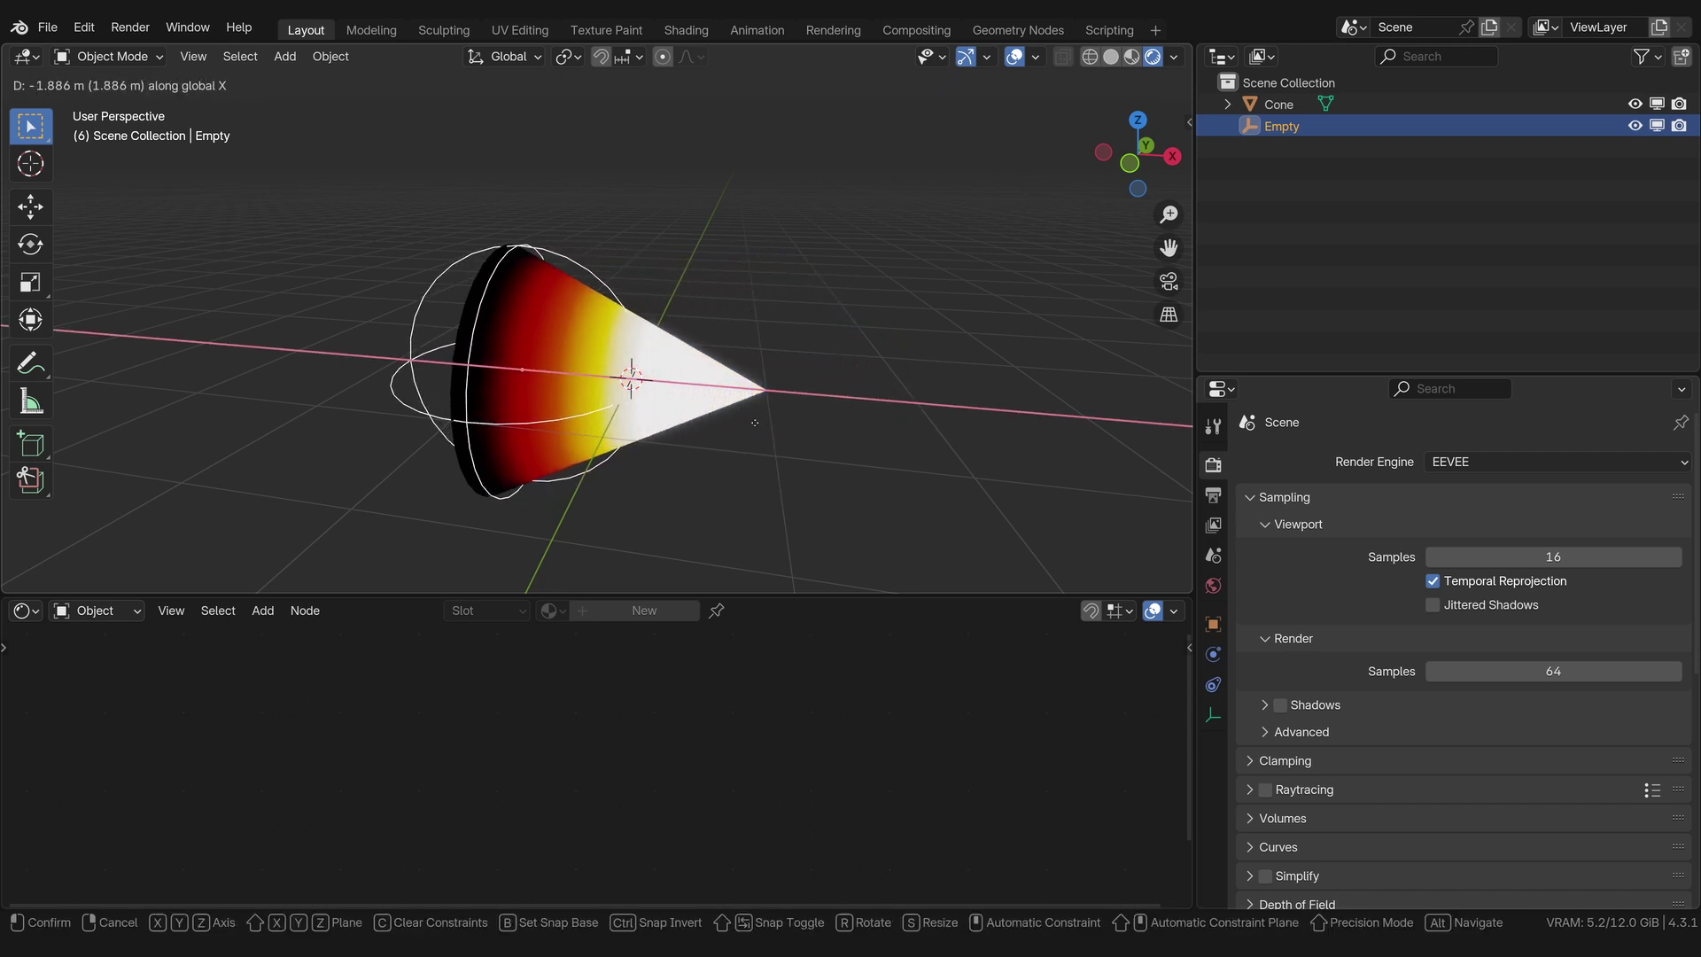
left_click(966, 448)
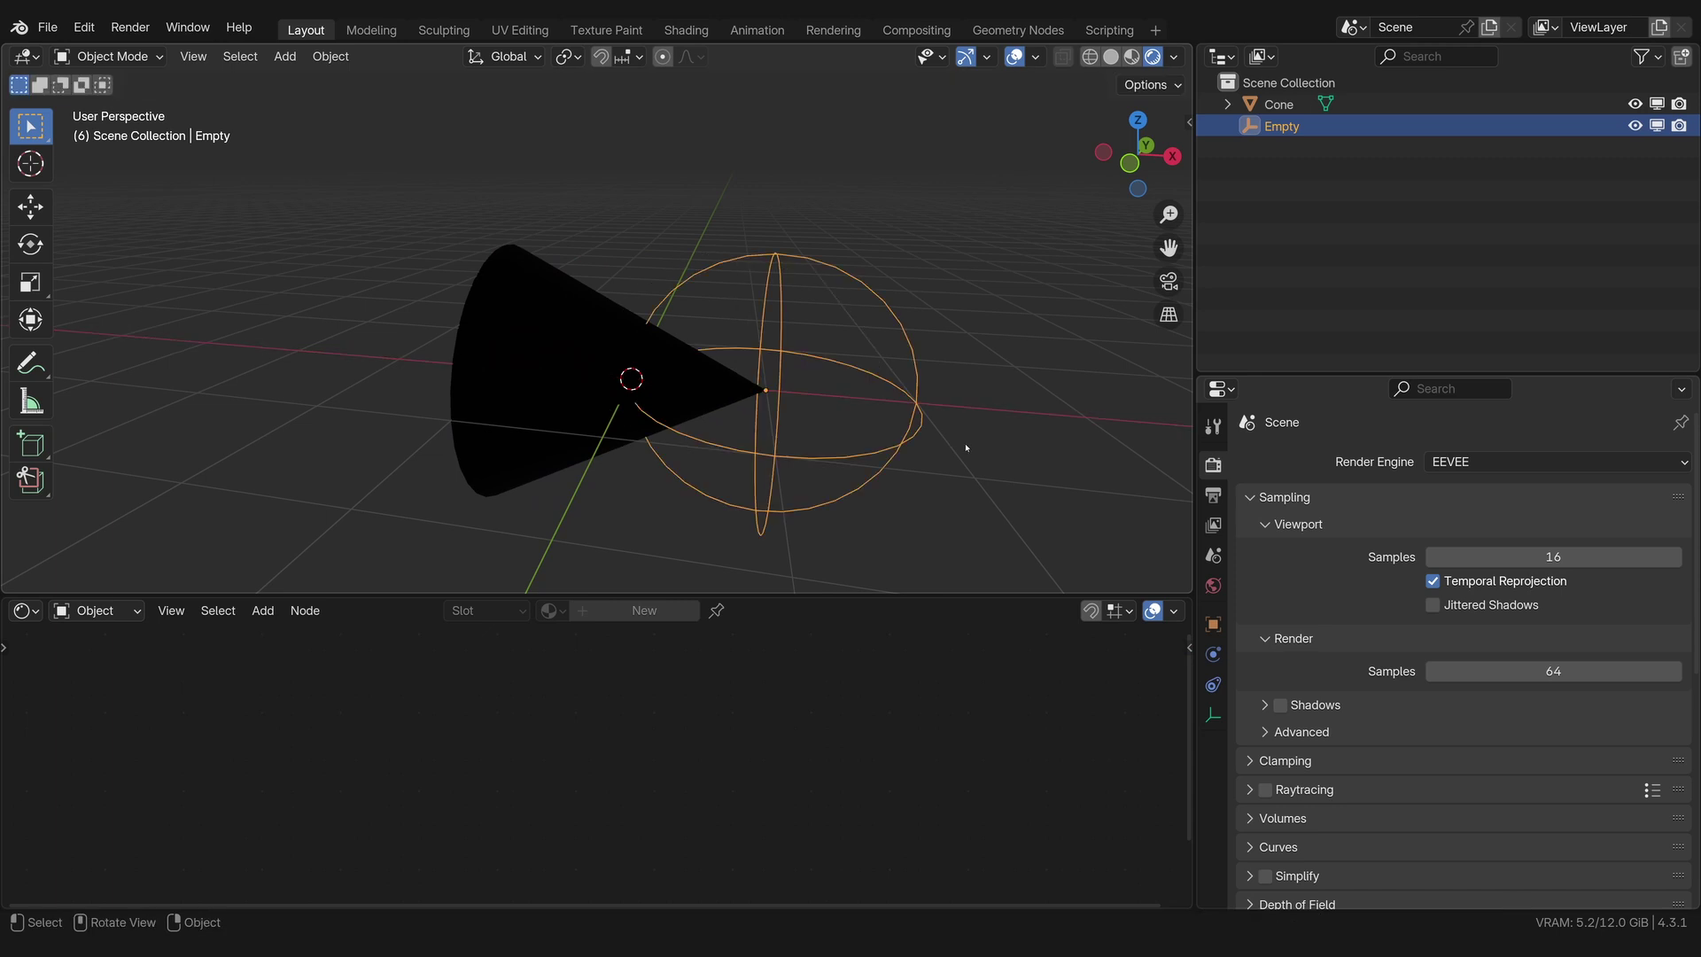
key("g")
key("x")
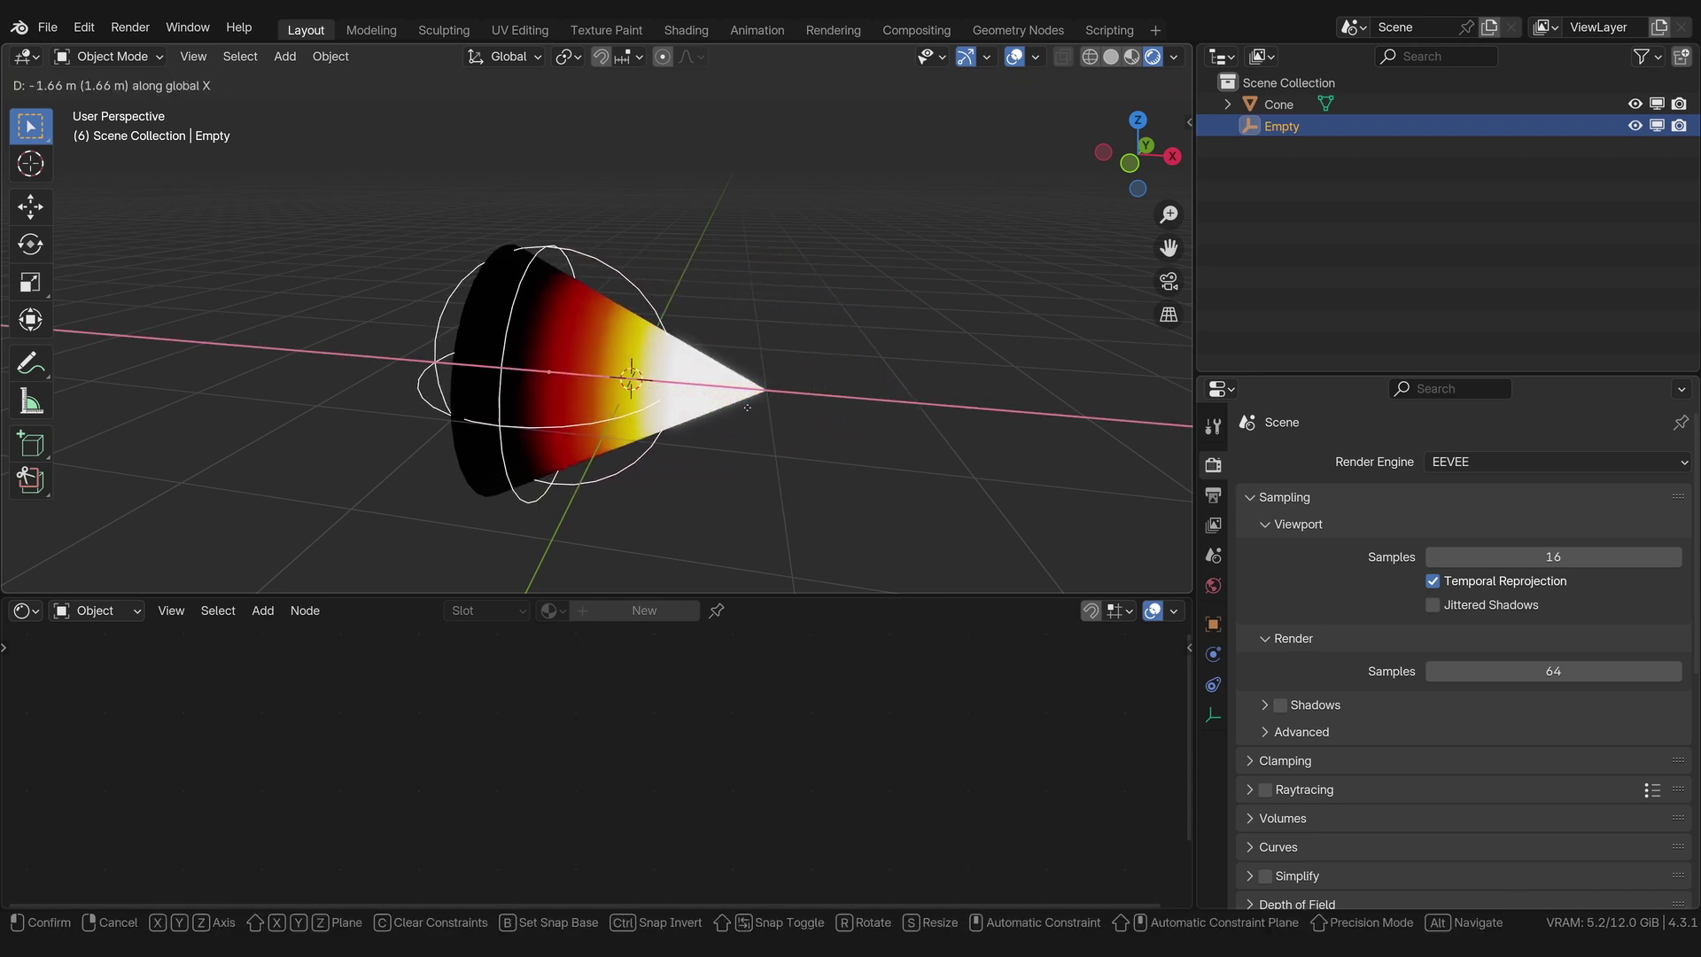
left_click(738, 410)
Step: From a higher view angle, stretch the Empty along the X axis
middle_click_drag(828, 433, 648, 377)
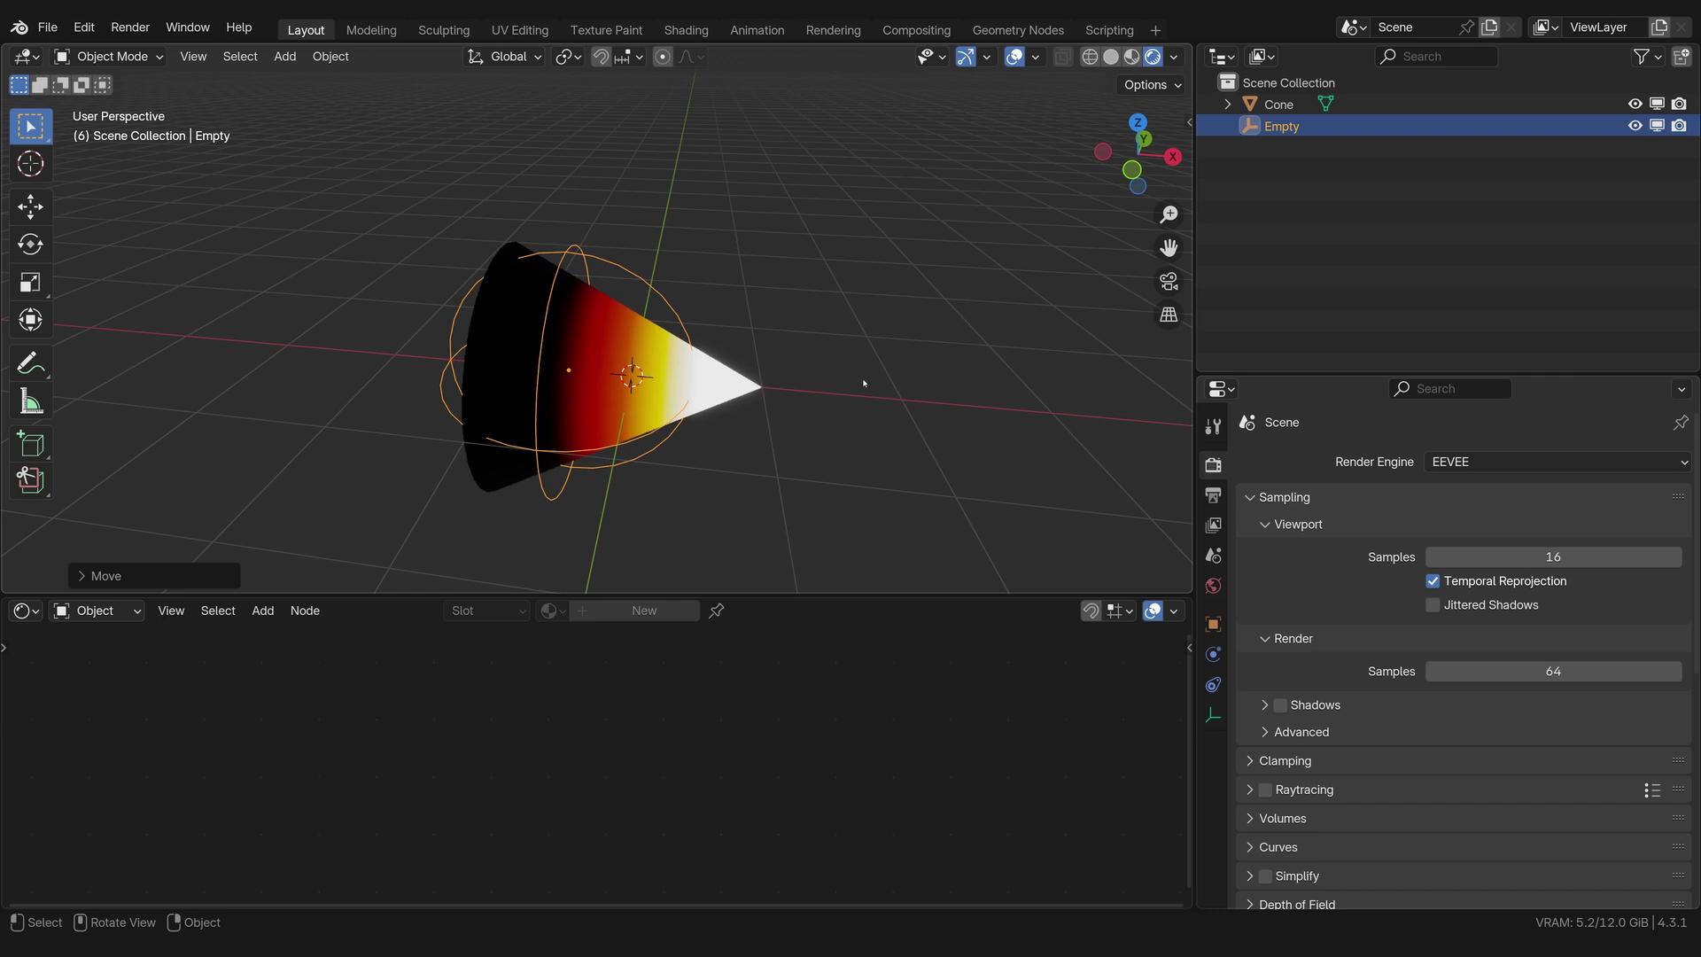
key("s")
key("x")
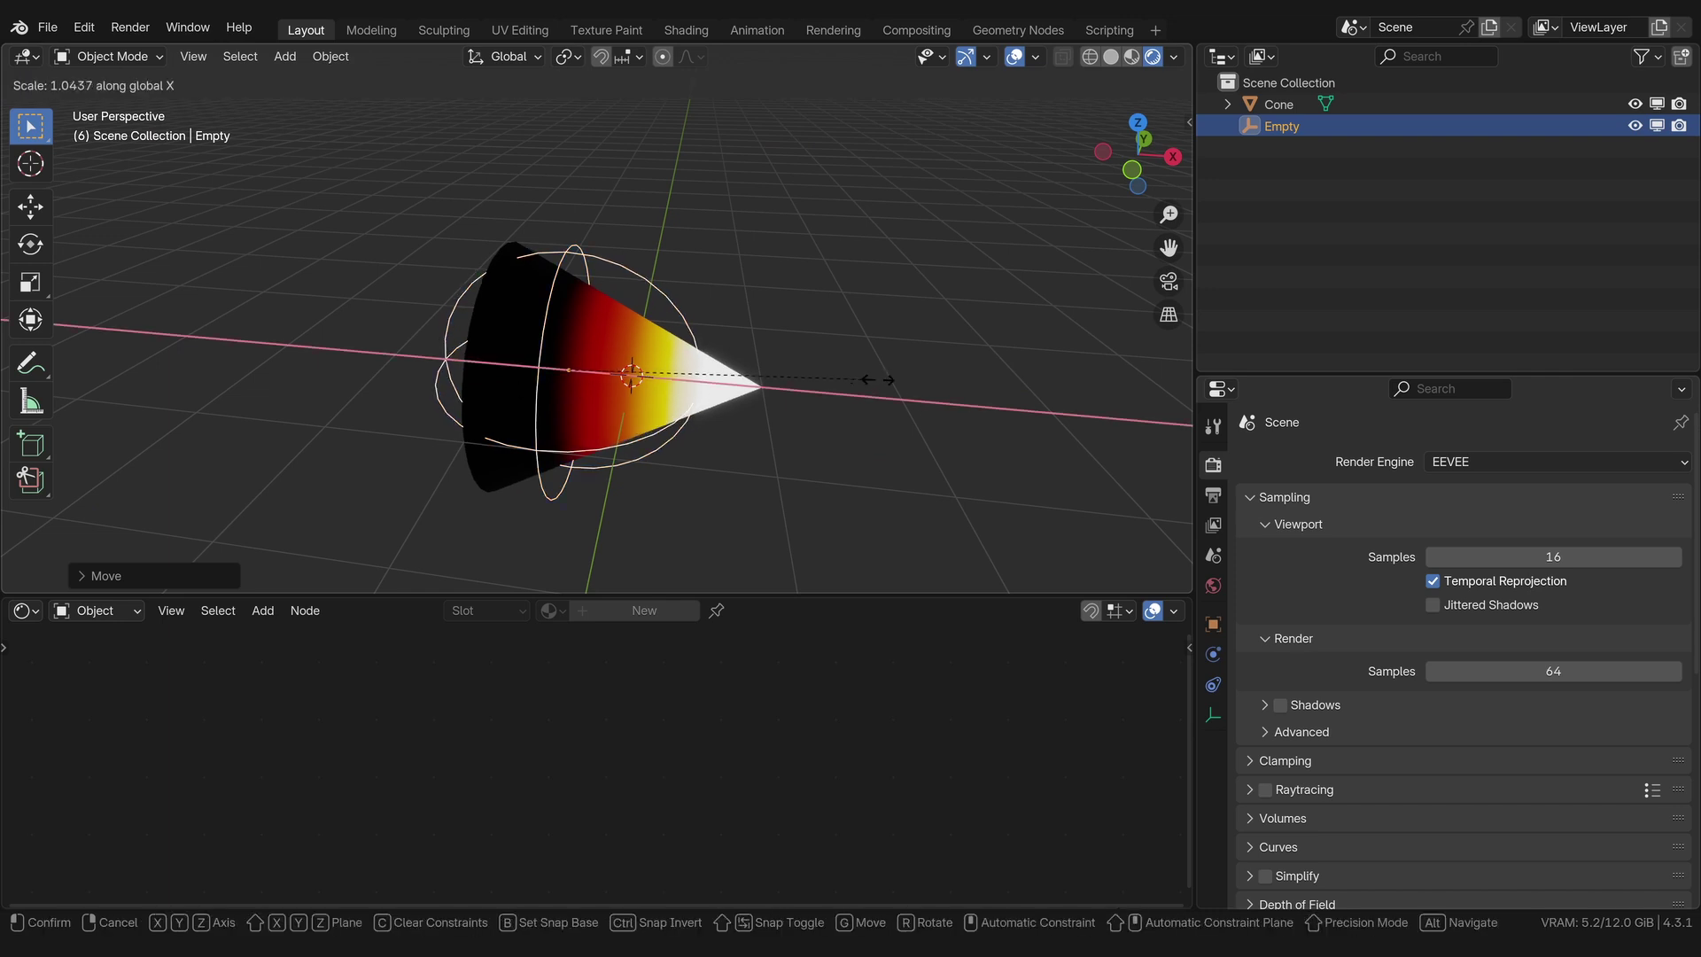
left_click(245, 437)
key("g")
key("x")
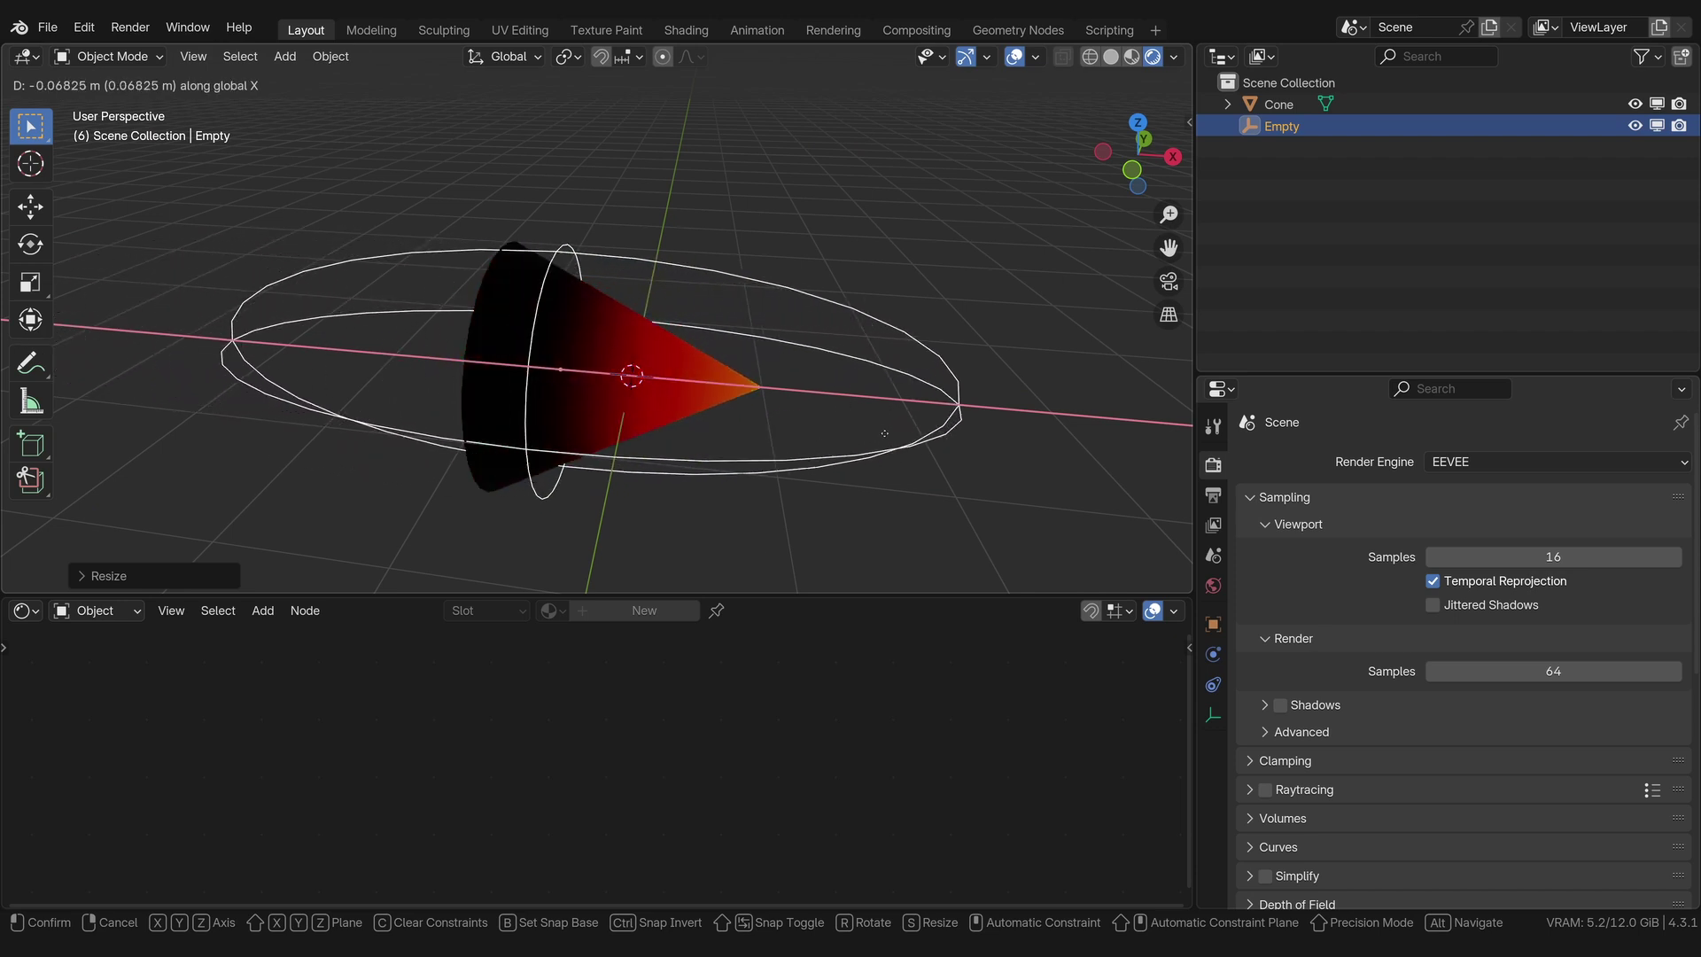
right_click(870, 438)
Step: Tilt the ring empty around the cone so the red gradient shifts toward the tip
middle_click_drag(892, 346, 891, 345)
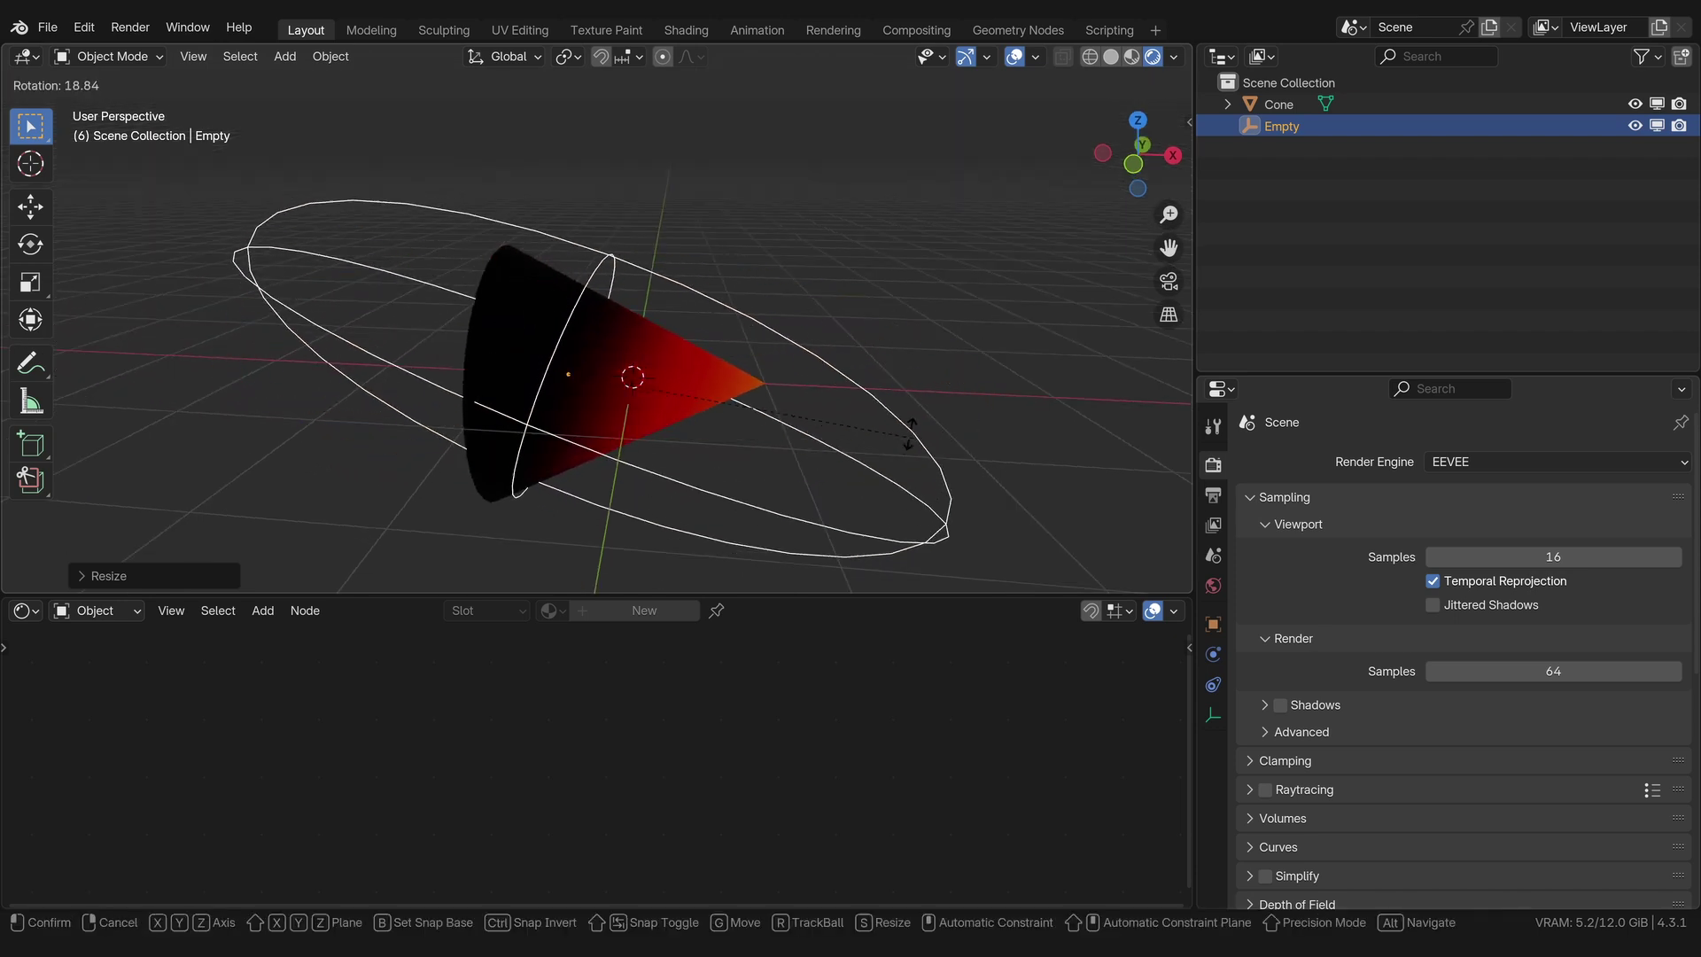
left_click(810, 532)
key("g")
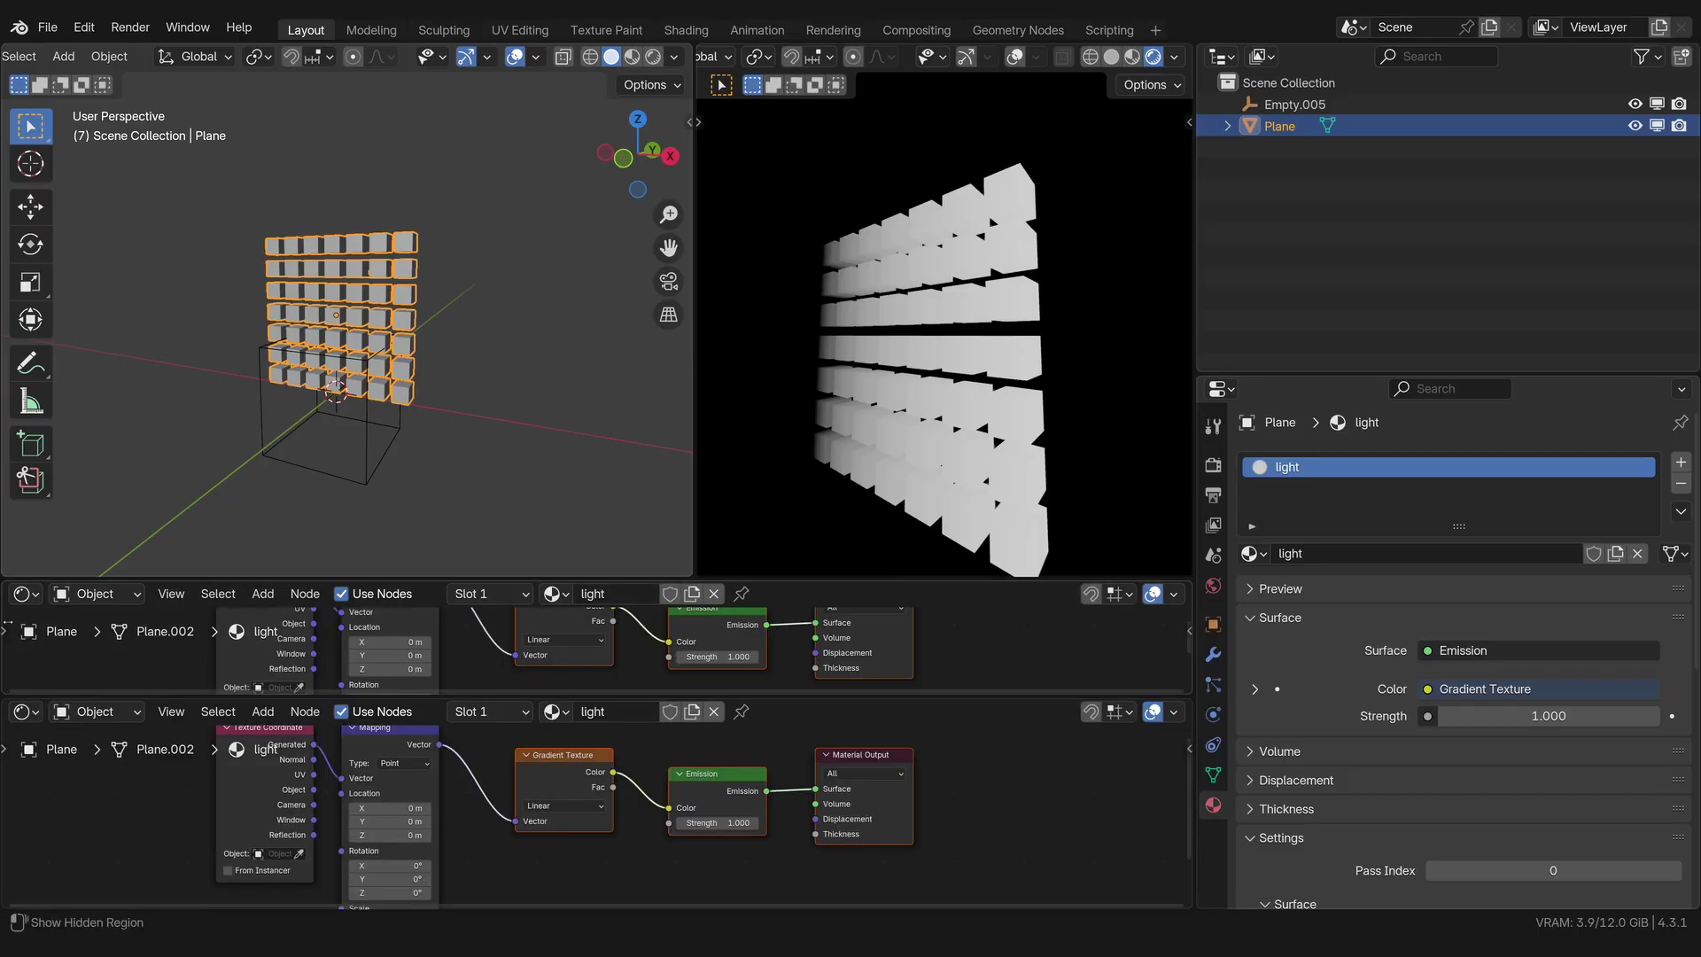
Step: Split the shader editor and make the smaller top area a Timeline
left_click(22, 712)
left_click(106, 786)
left_click(22, 594)
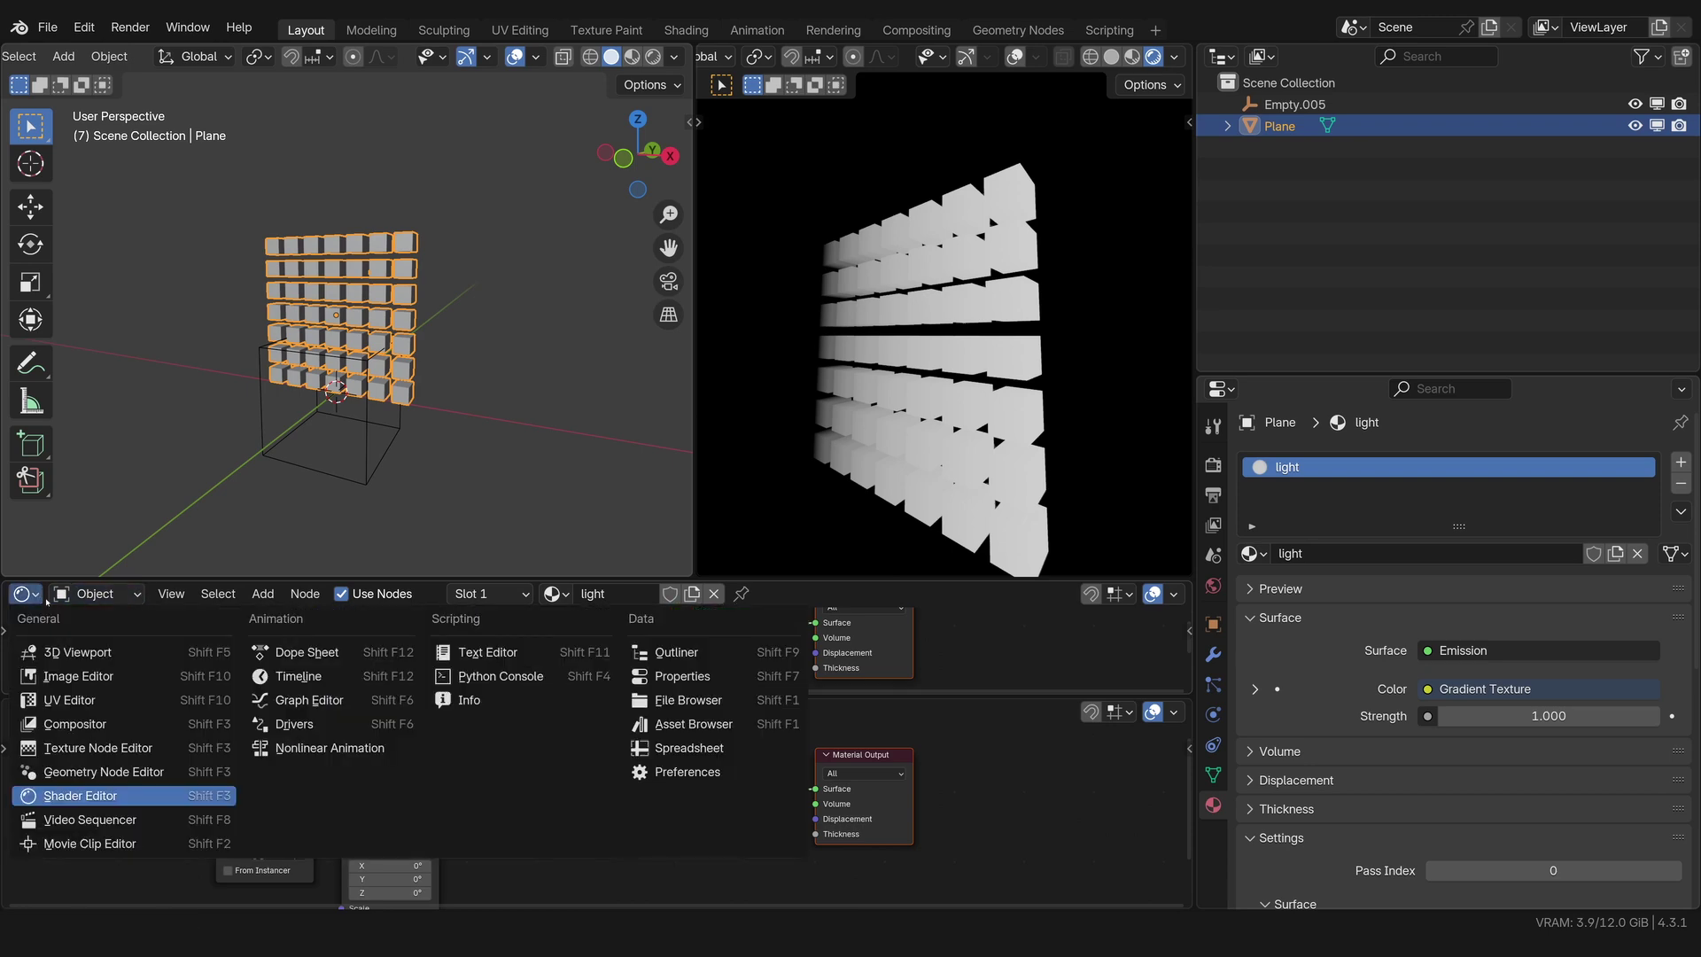
left_click(22, 594)
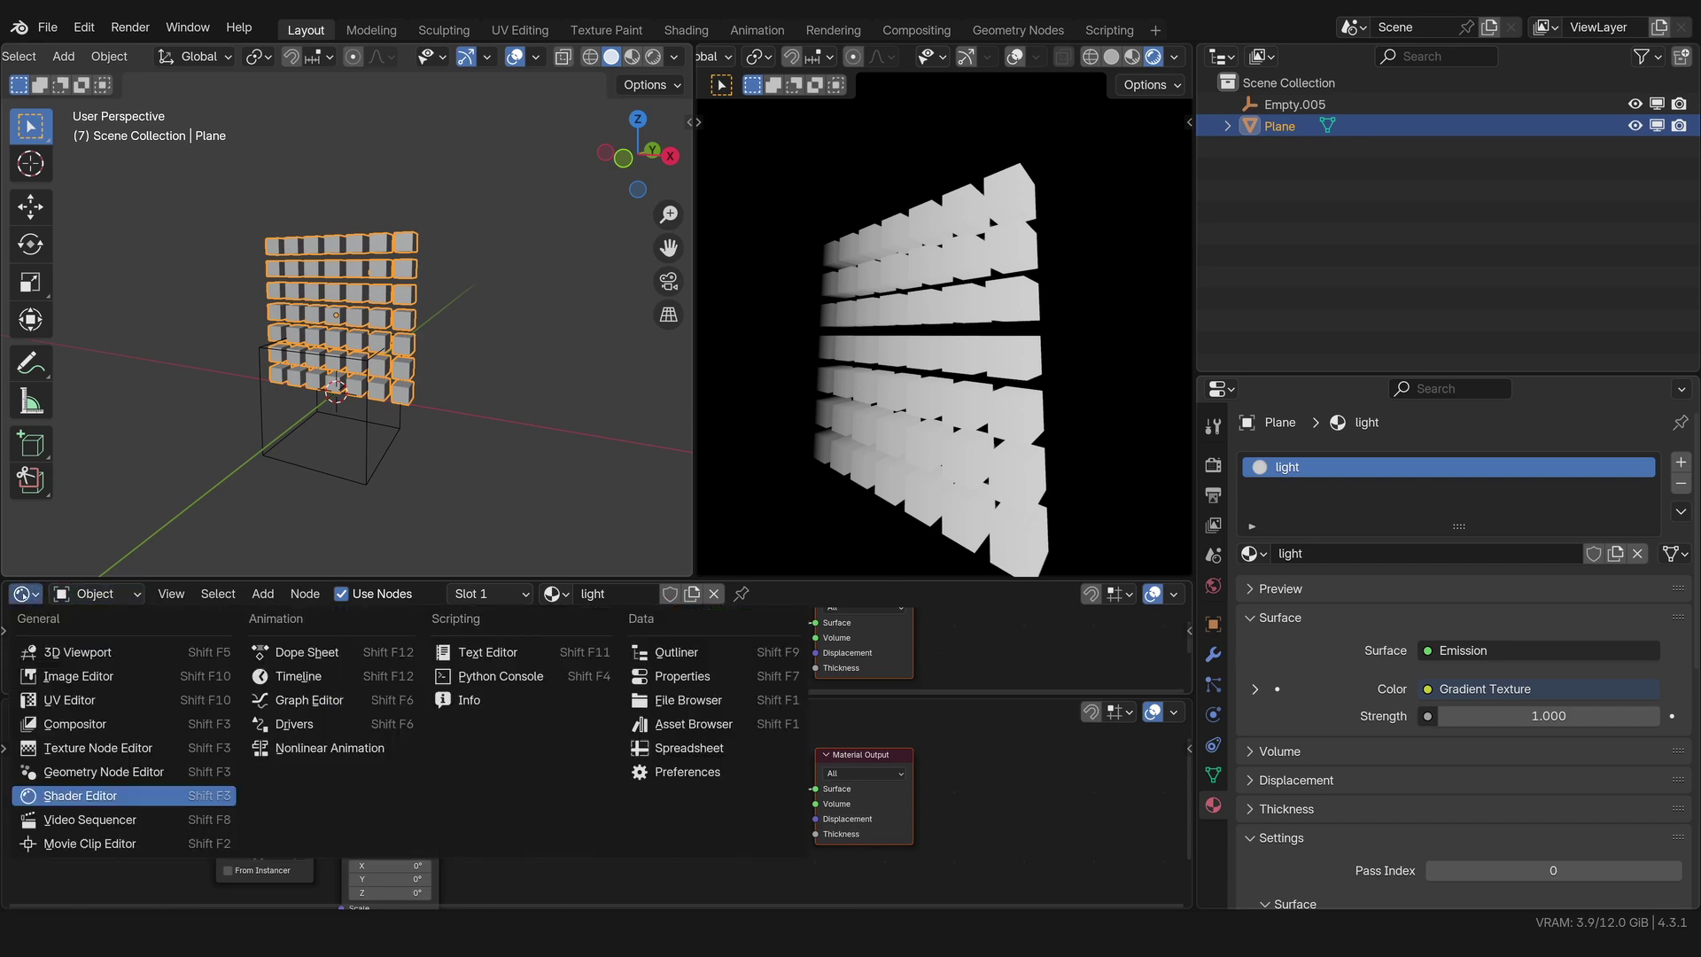
left_click(299, 676)
left_click_drag(693, 693, 673, 638)
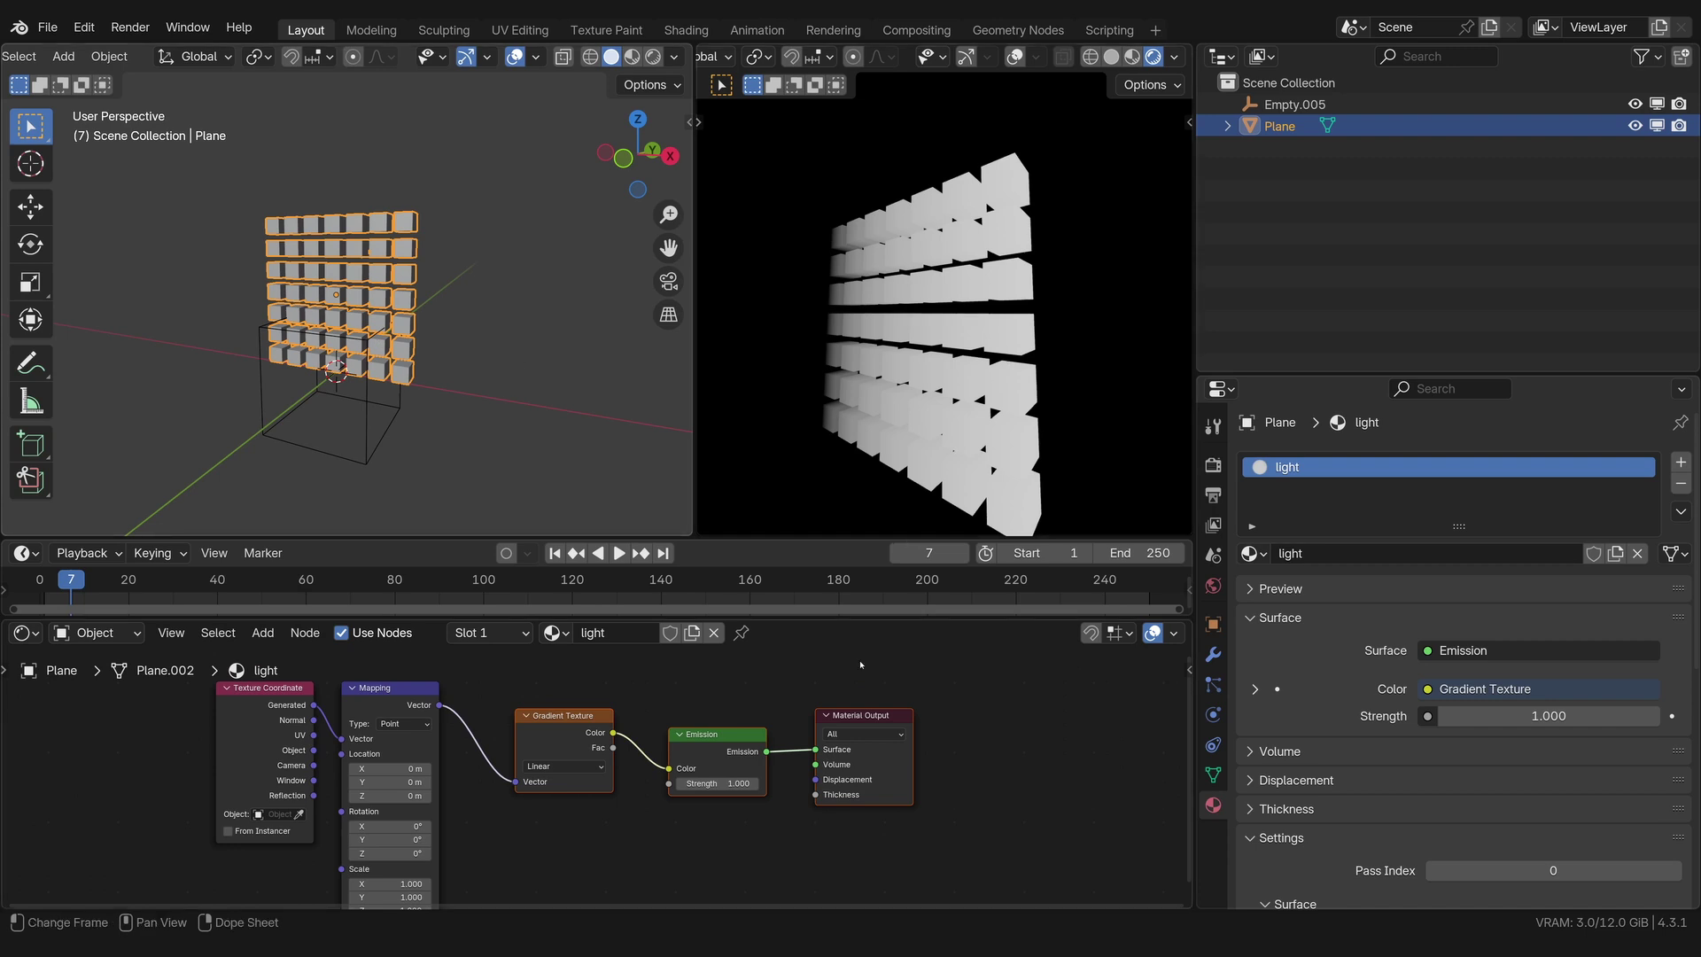
Step: Connect Texture Coordinate's Object output to the Mapping node's Vector input
scroll(621, 670, "up", 1)
middle_click_drag(620, 670, 633, 703)
left_click(757, 762)
middle_click_drag(758, 762, 910, 726)
left_click(746, 706)
middle_click_drag(795, 712, 816, 774)
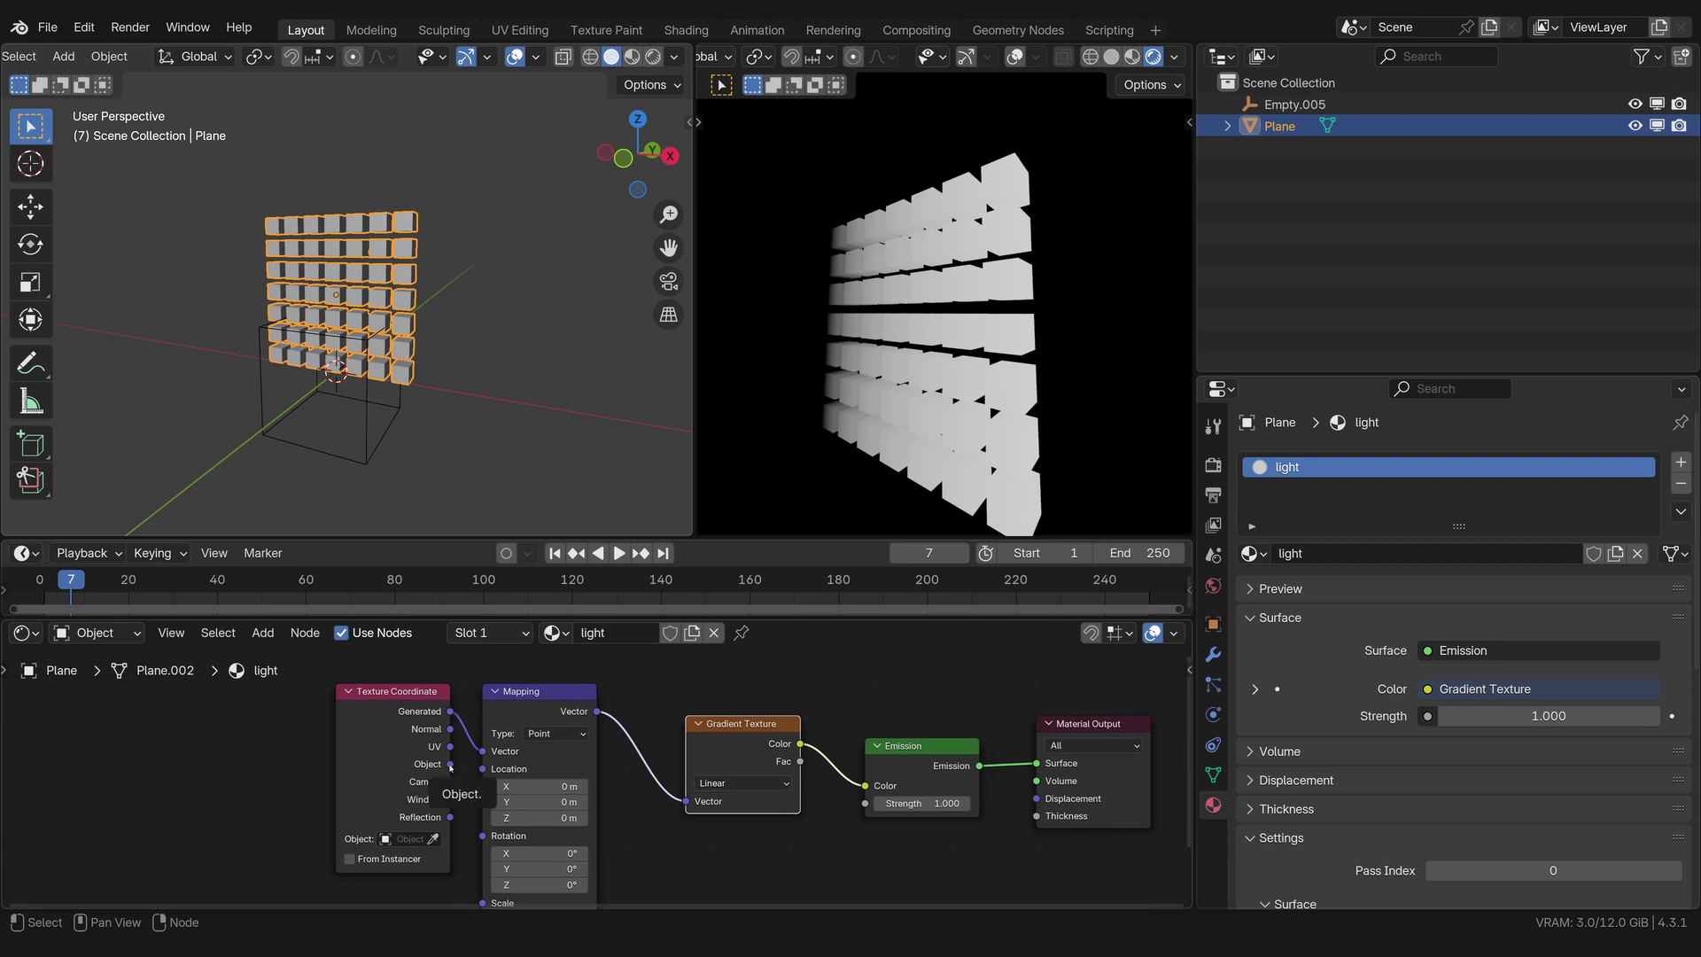
left_click_drag(450, 764, 483, 751)
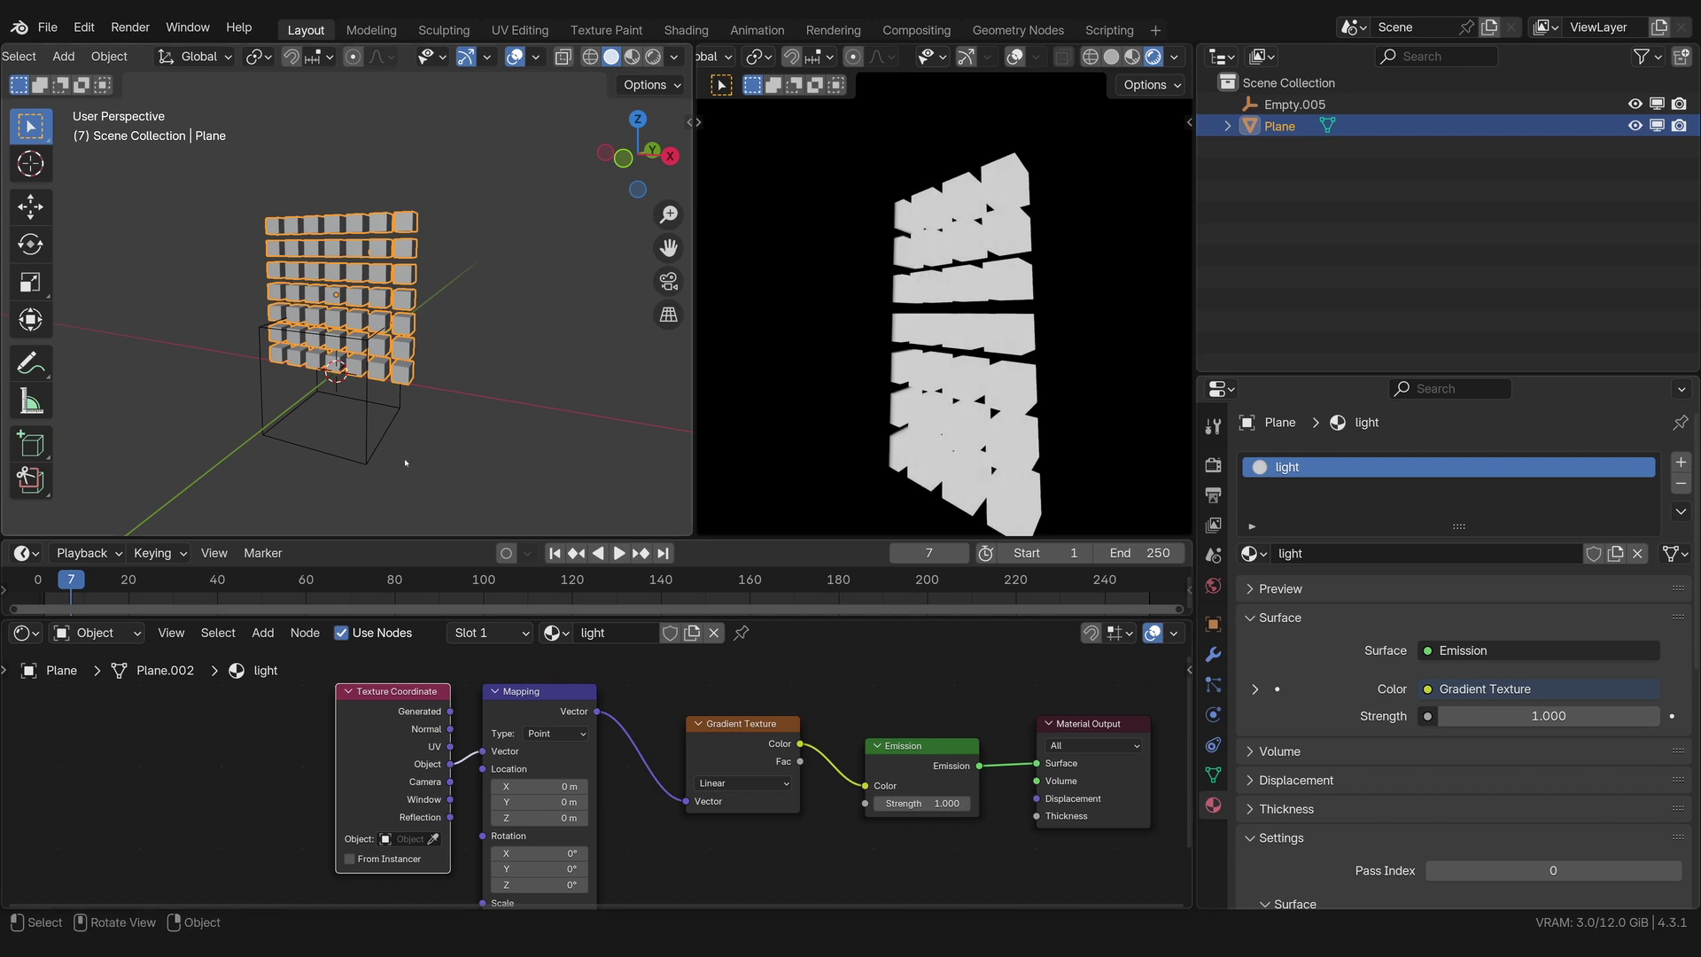
left_click(433, 839)
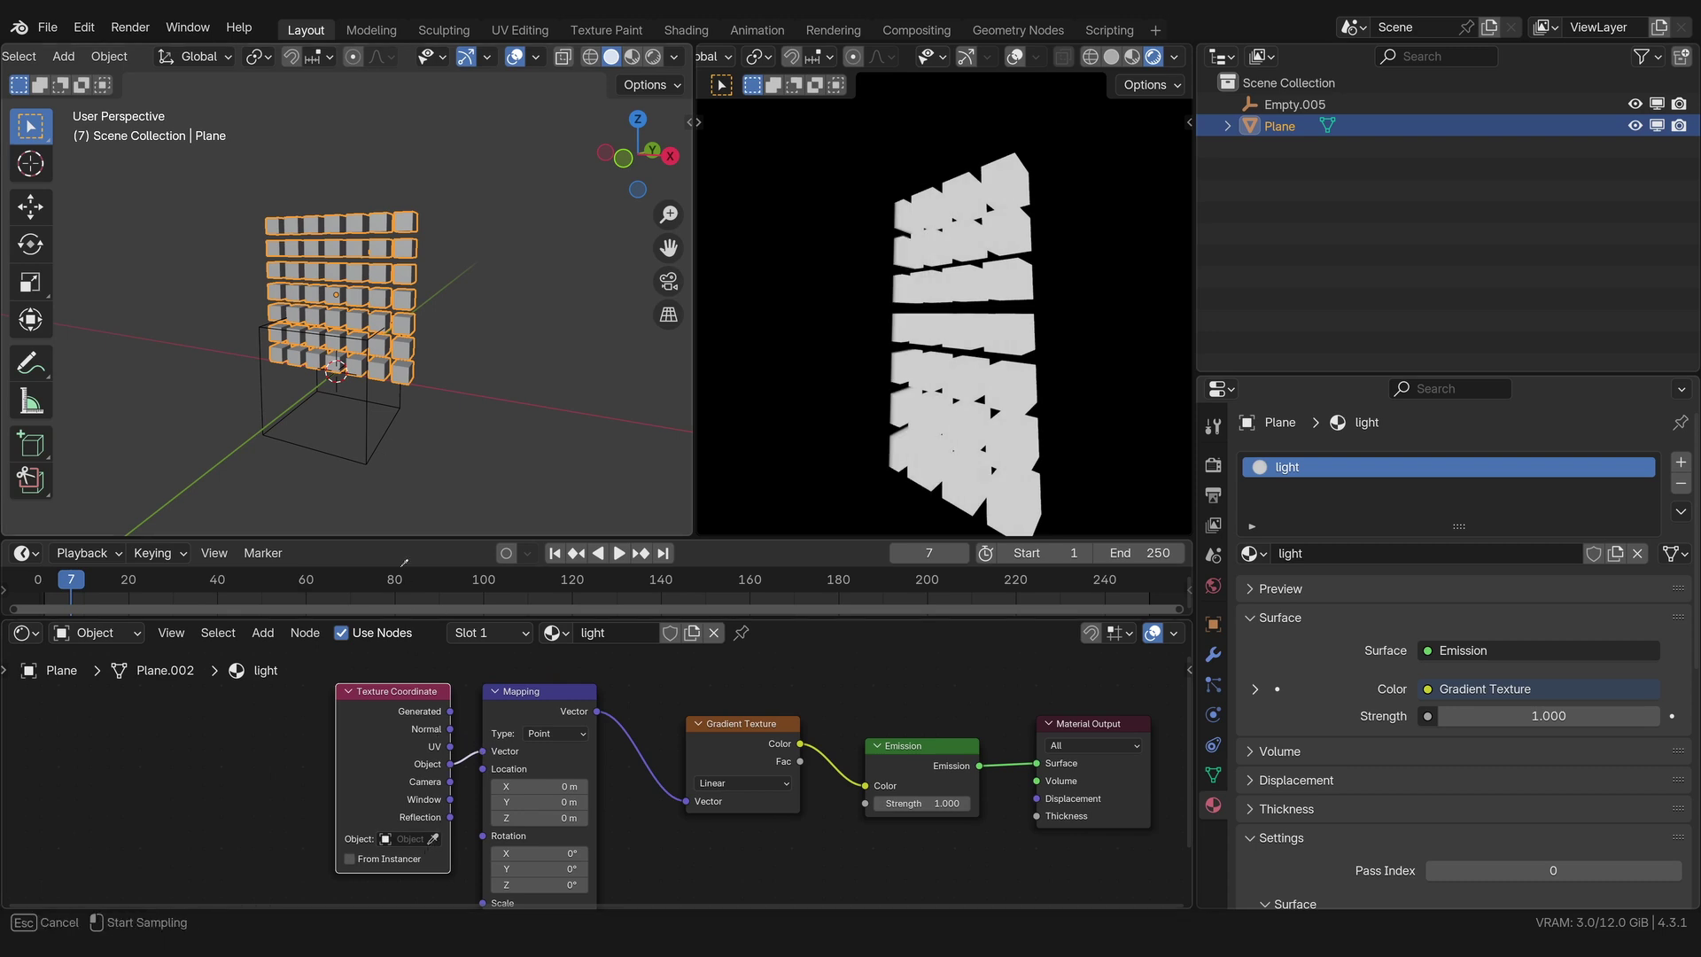
Step: Pick Empty.005 as the coordinate object and rotate it 9 degrees about global Y
left_click(370, 459)
left_click(396, 383)
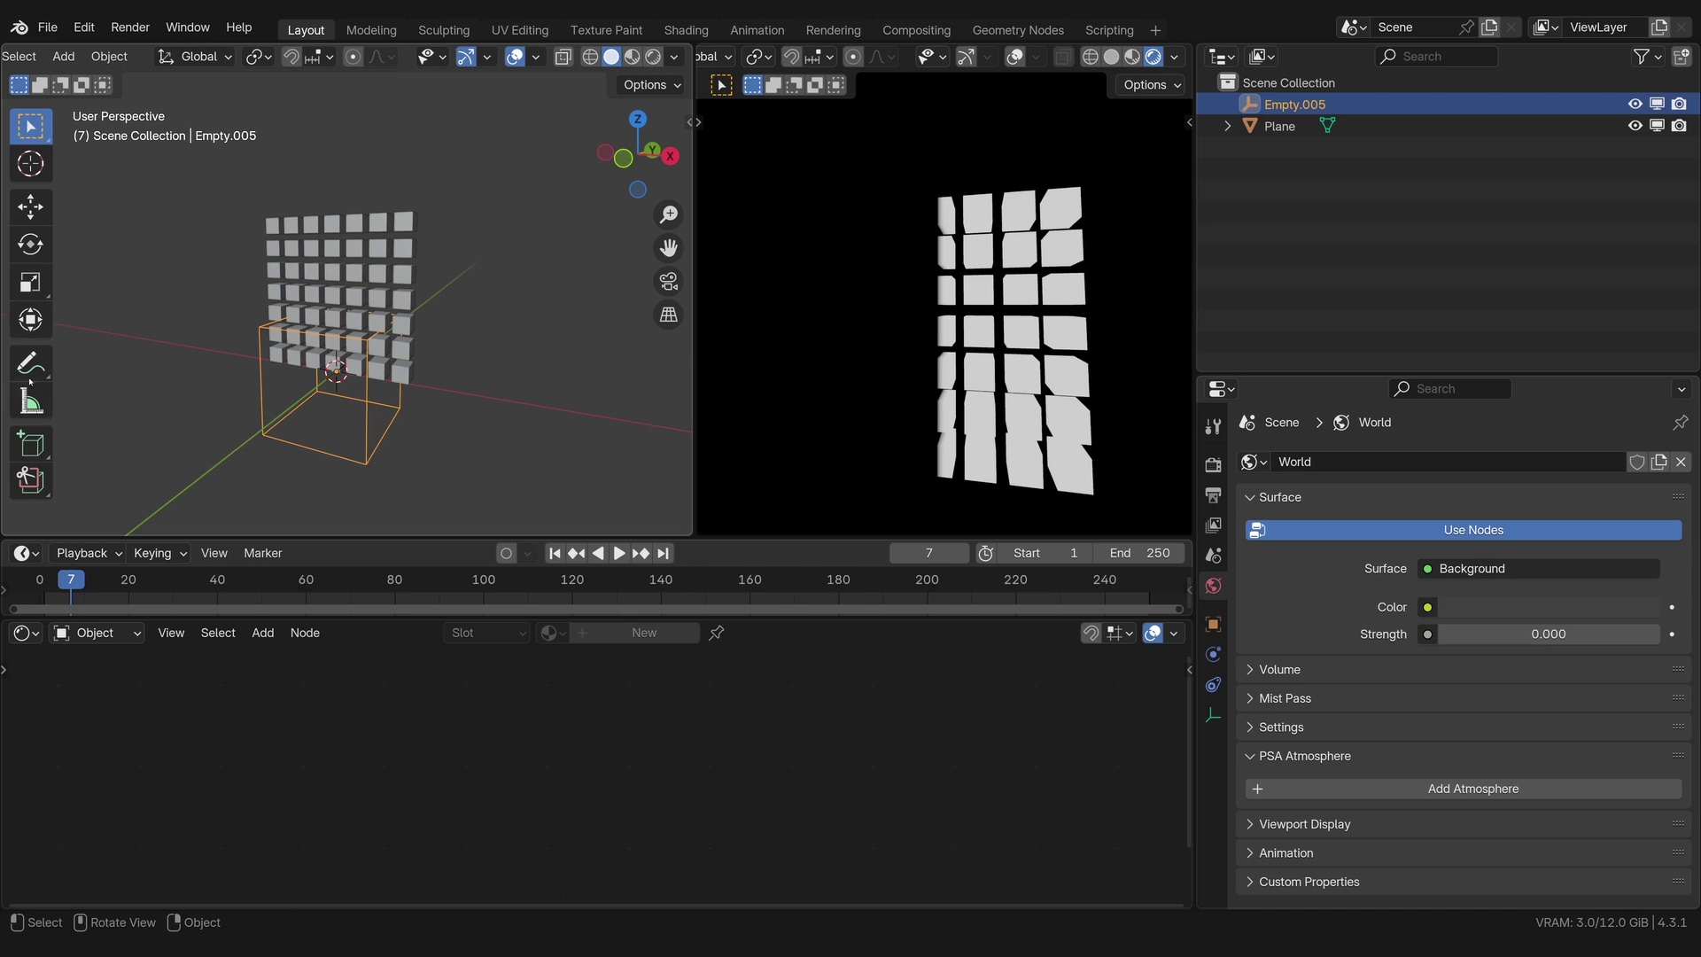
key("r")
key("y")
key("9")
key("Return")
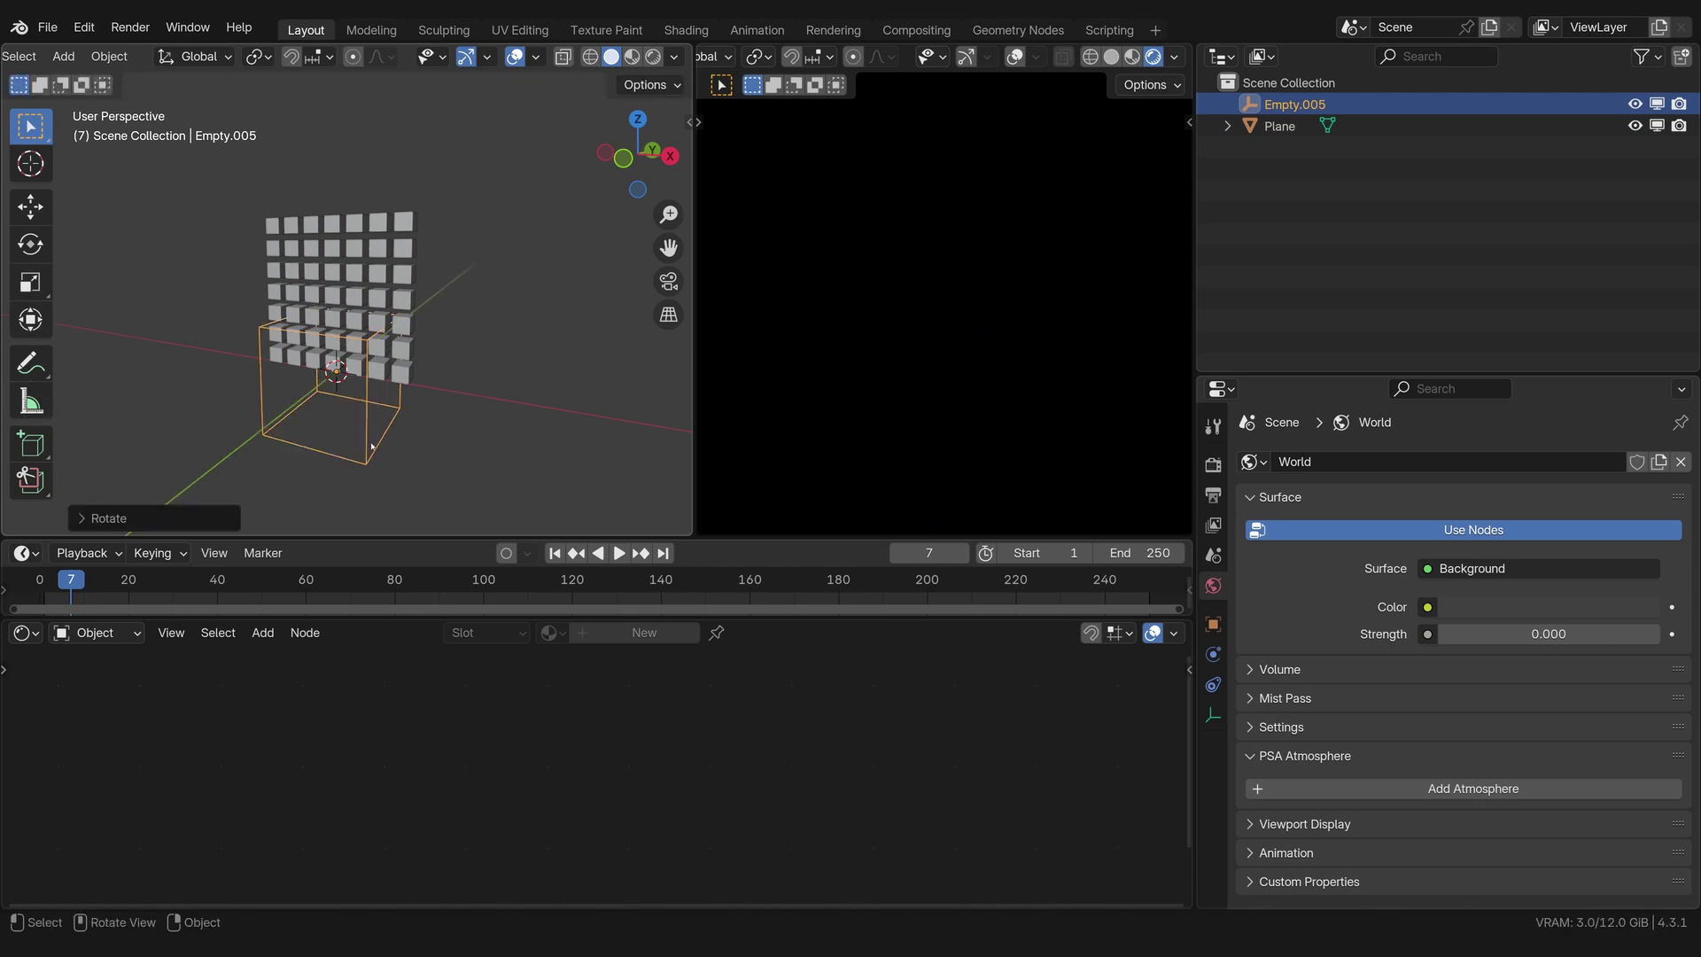
key("r")
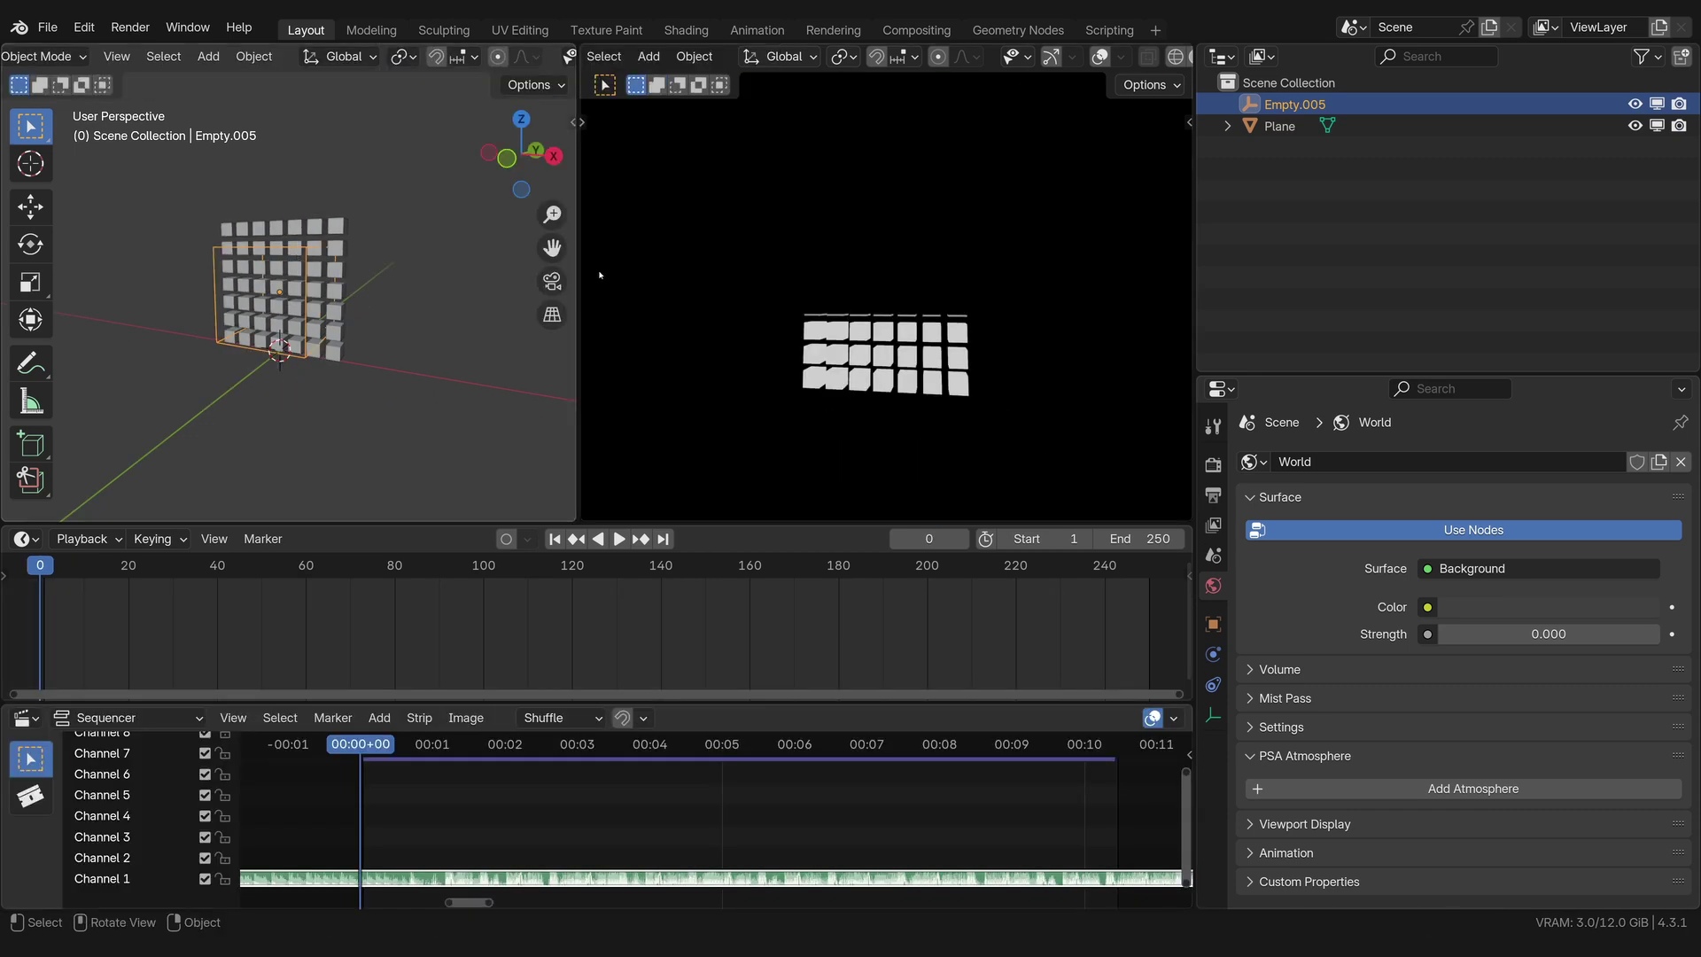
Step: Lower Empty.005 along Z in two moves so only a narrow wall band stays lit
key("g")
key("z")
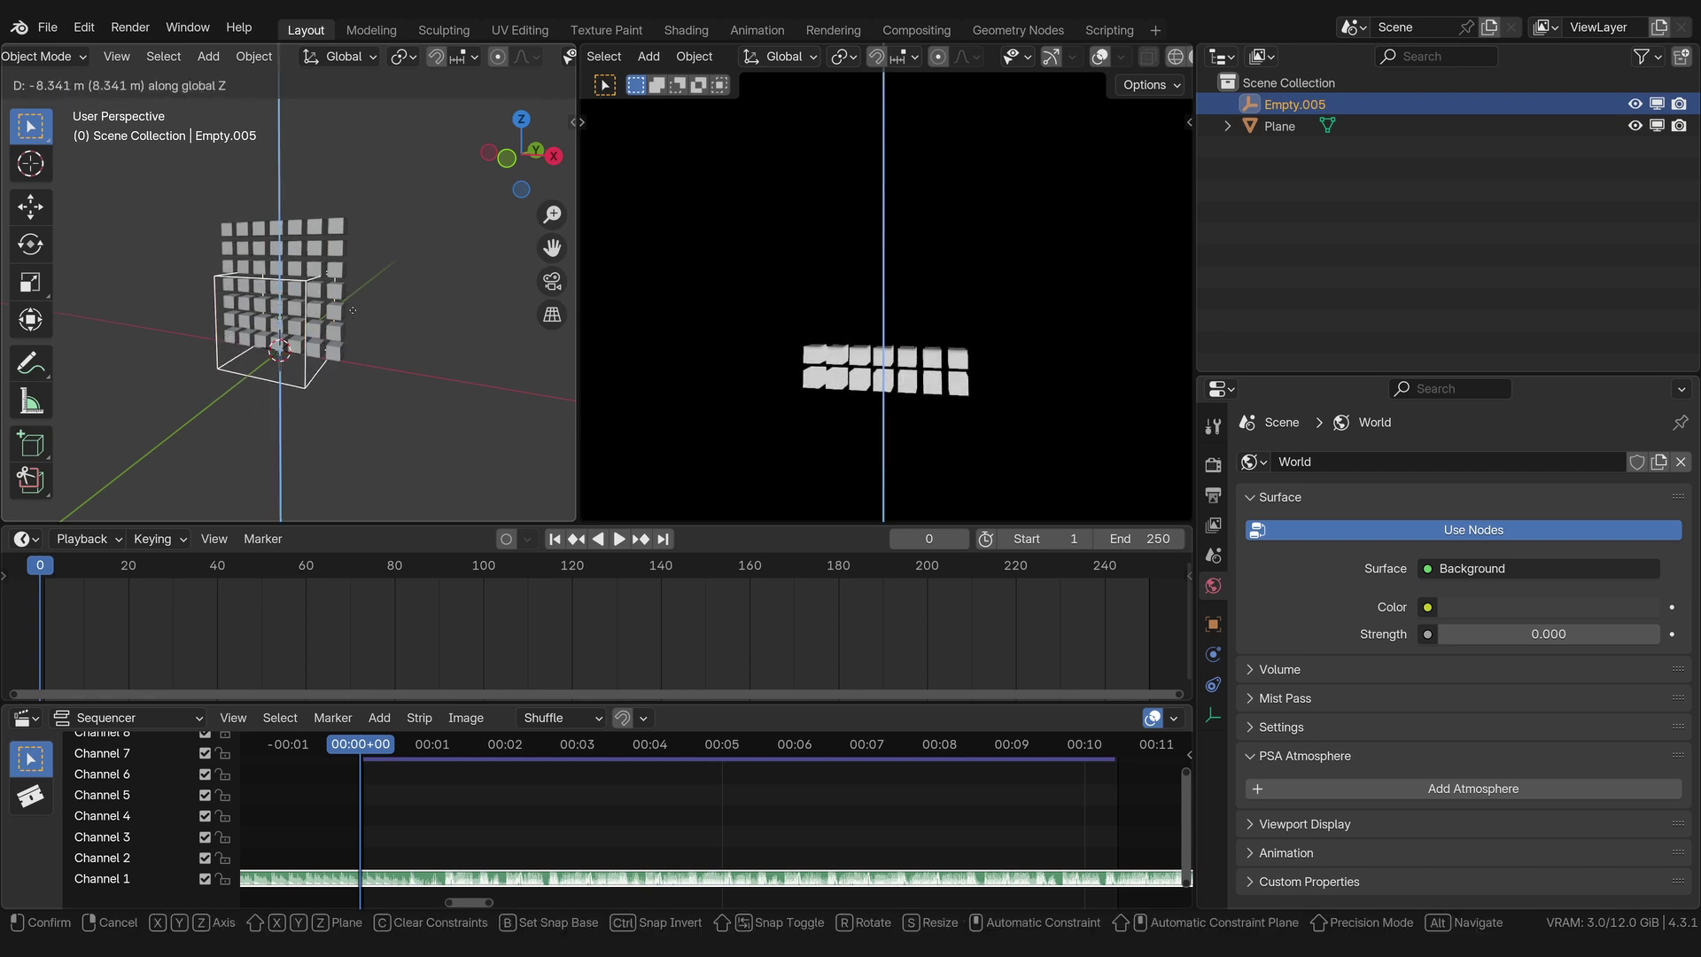
left_click(362, 328)
scroll(868, 408, "up", 3)
key("g")
key("z")
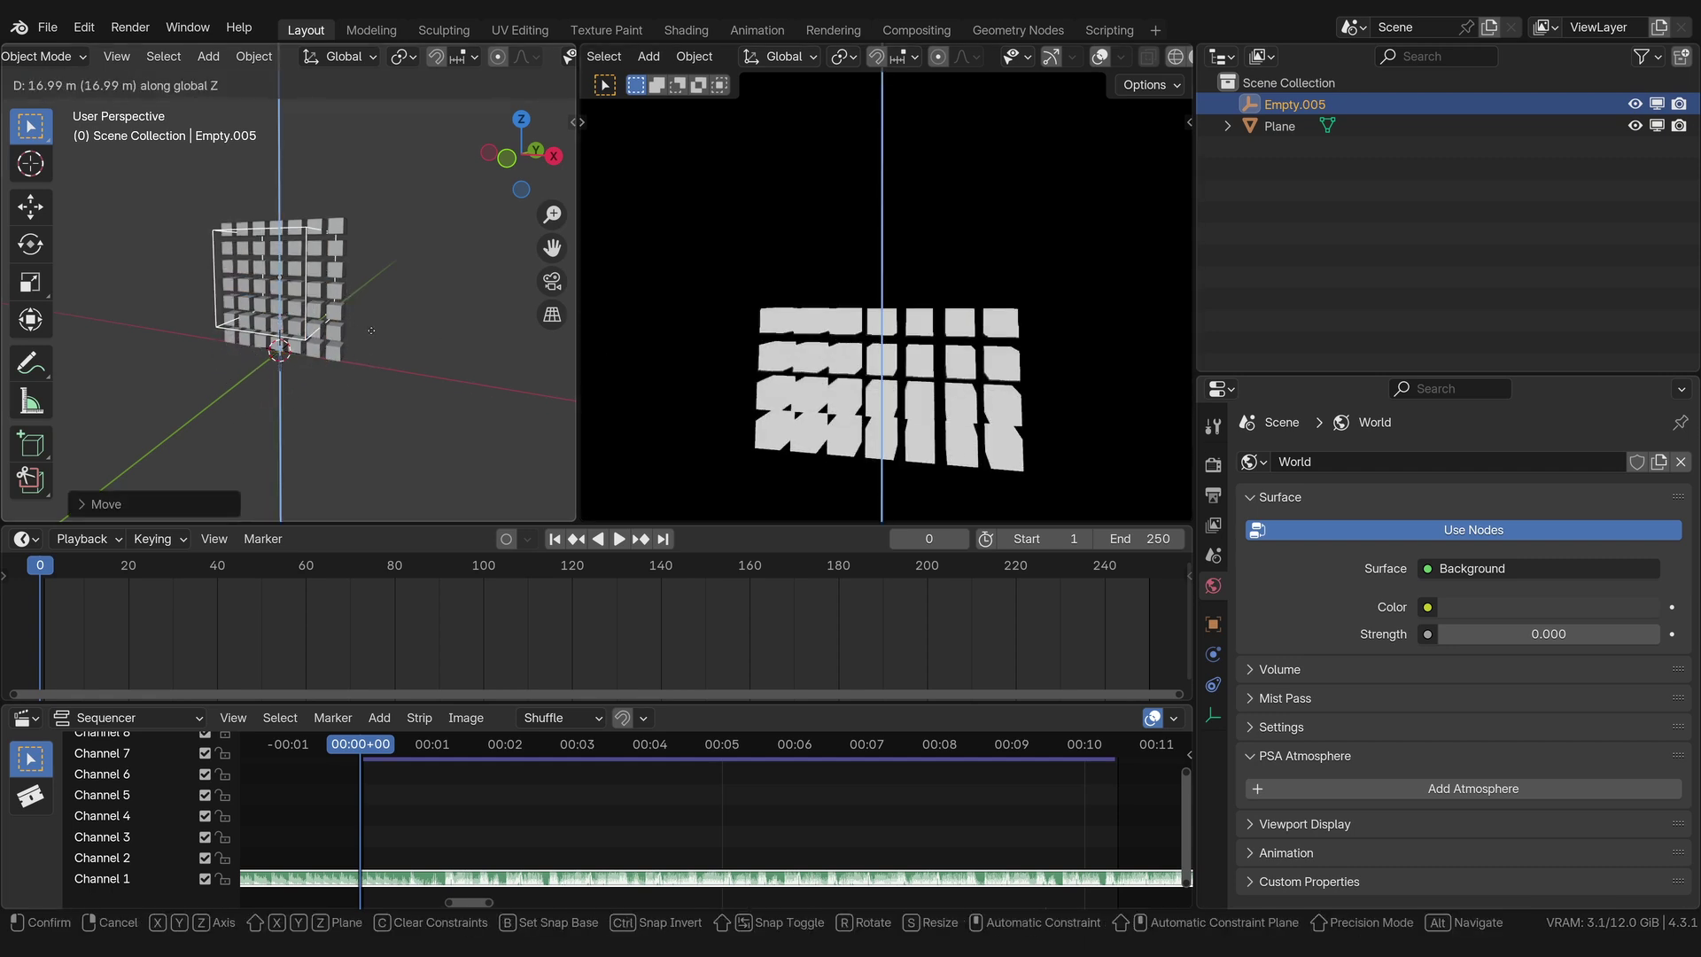
left_click(371, 377)
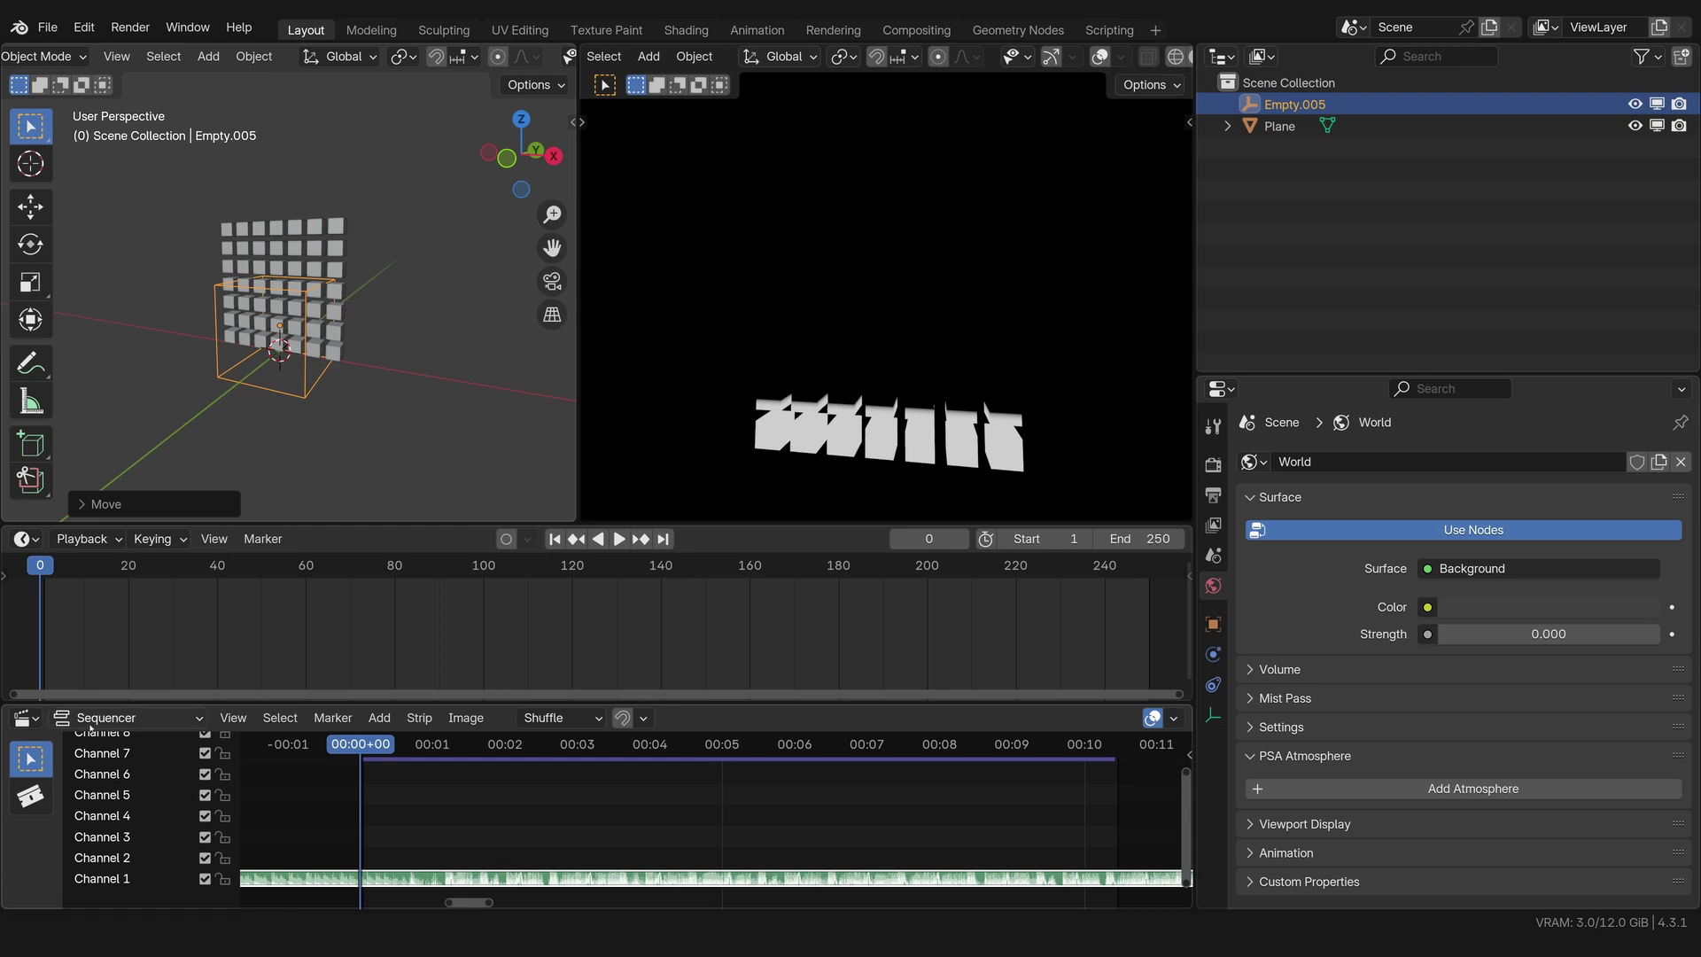
Step: Enlarge the Sequencer area, view its Add options, and jump near the animation start
left_click(25, 718)
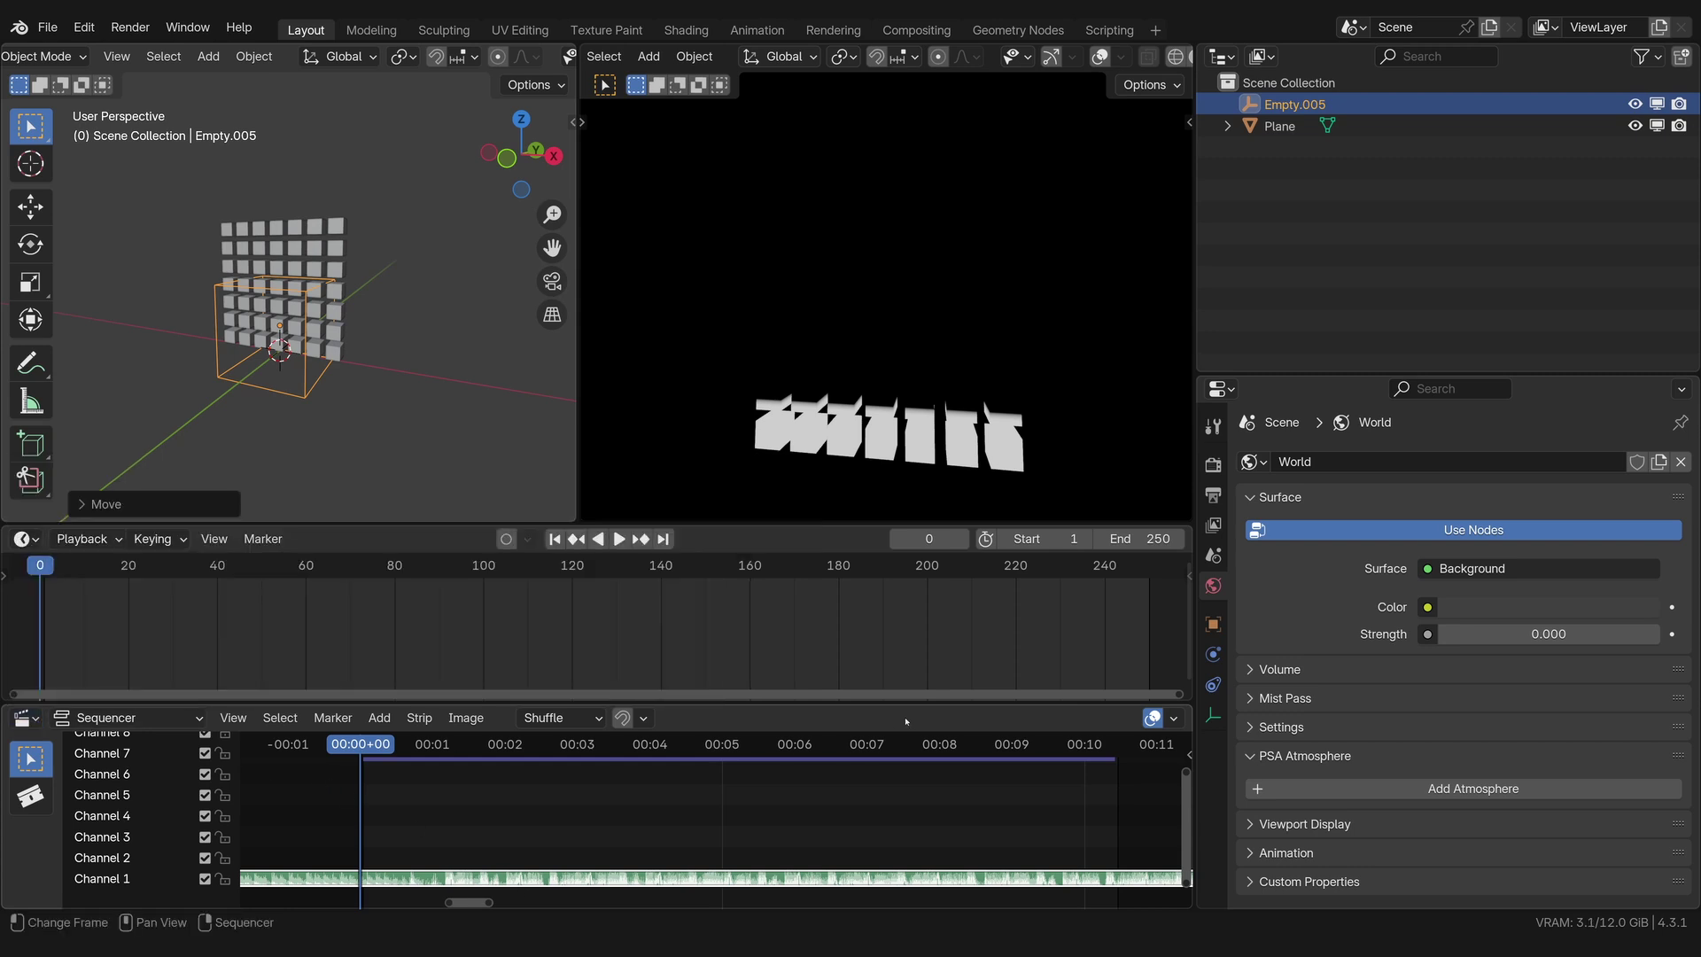
left_click_drag(840, 713, 840, 705)
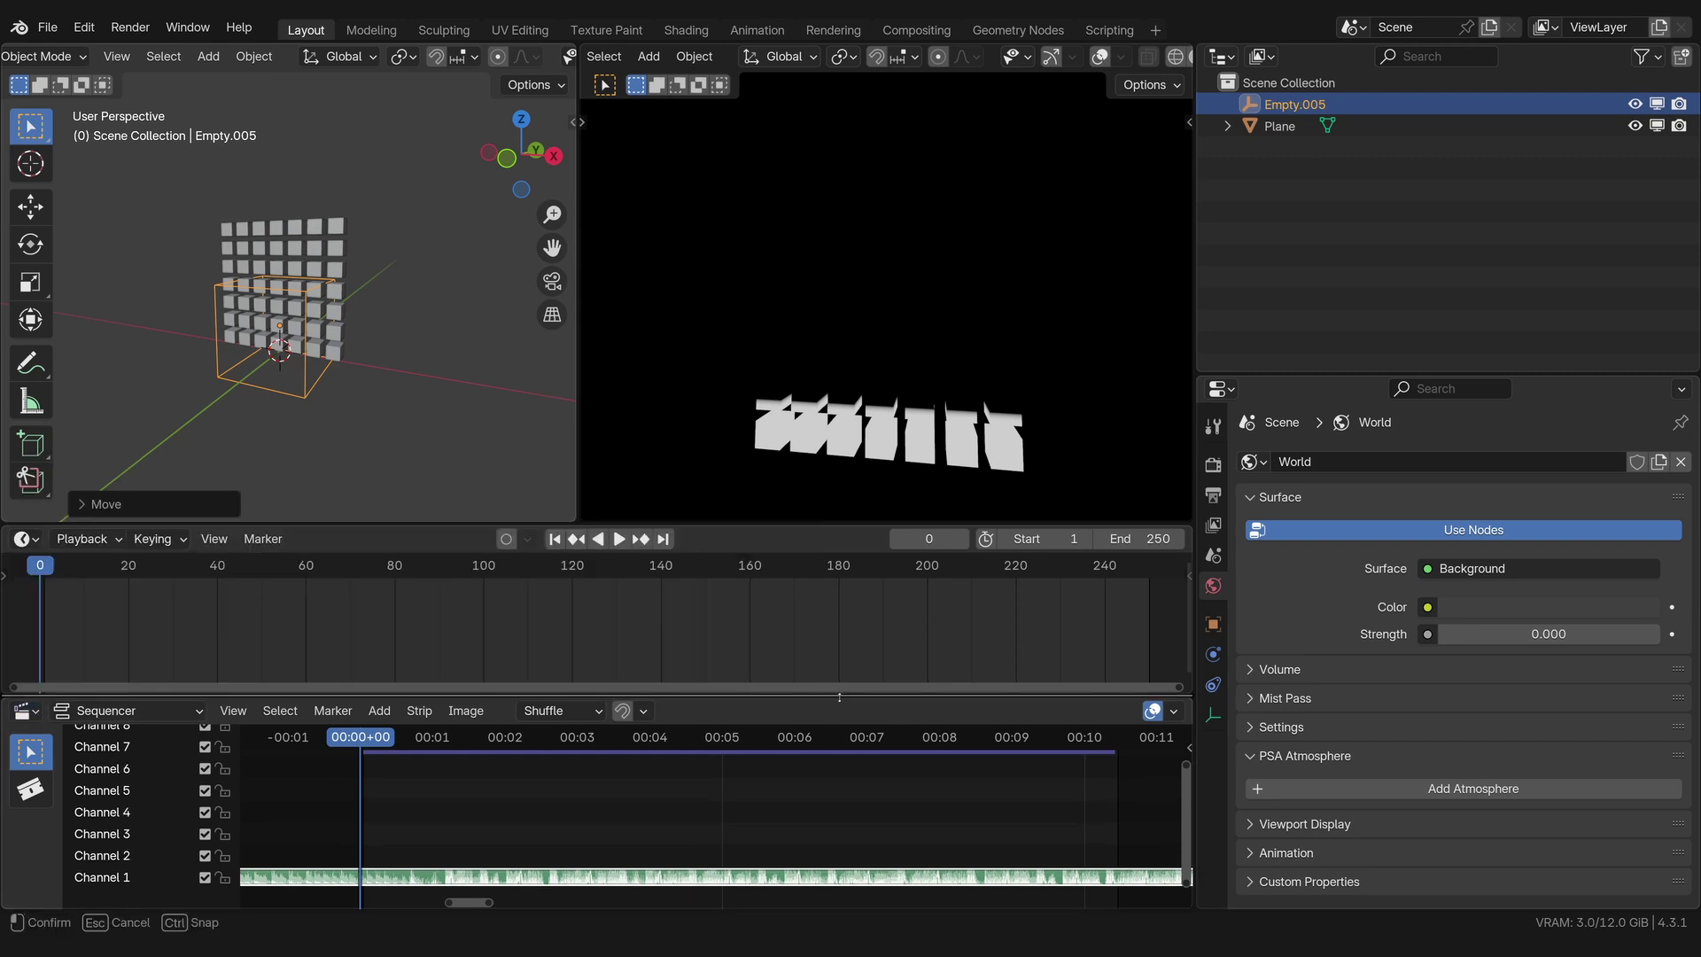
left_click(379, 711)
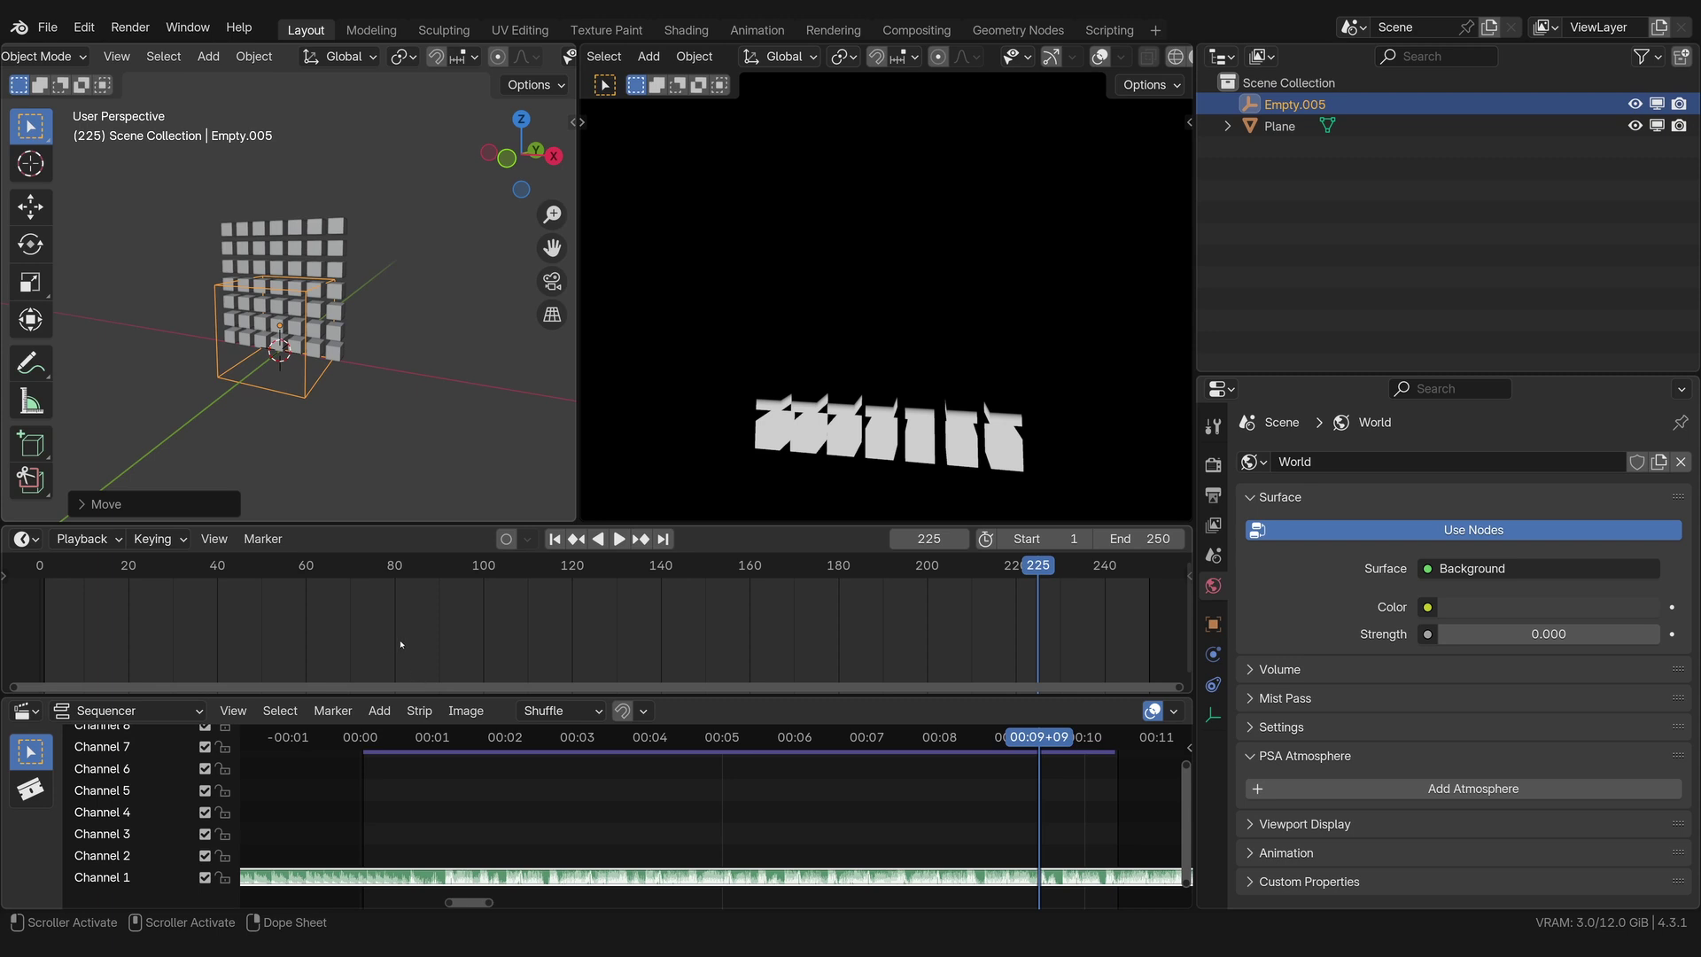
left_click(48, 566)
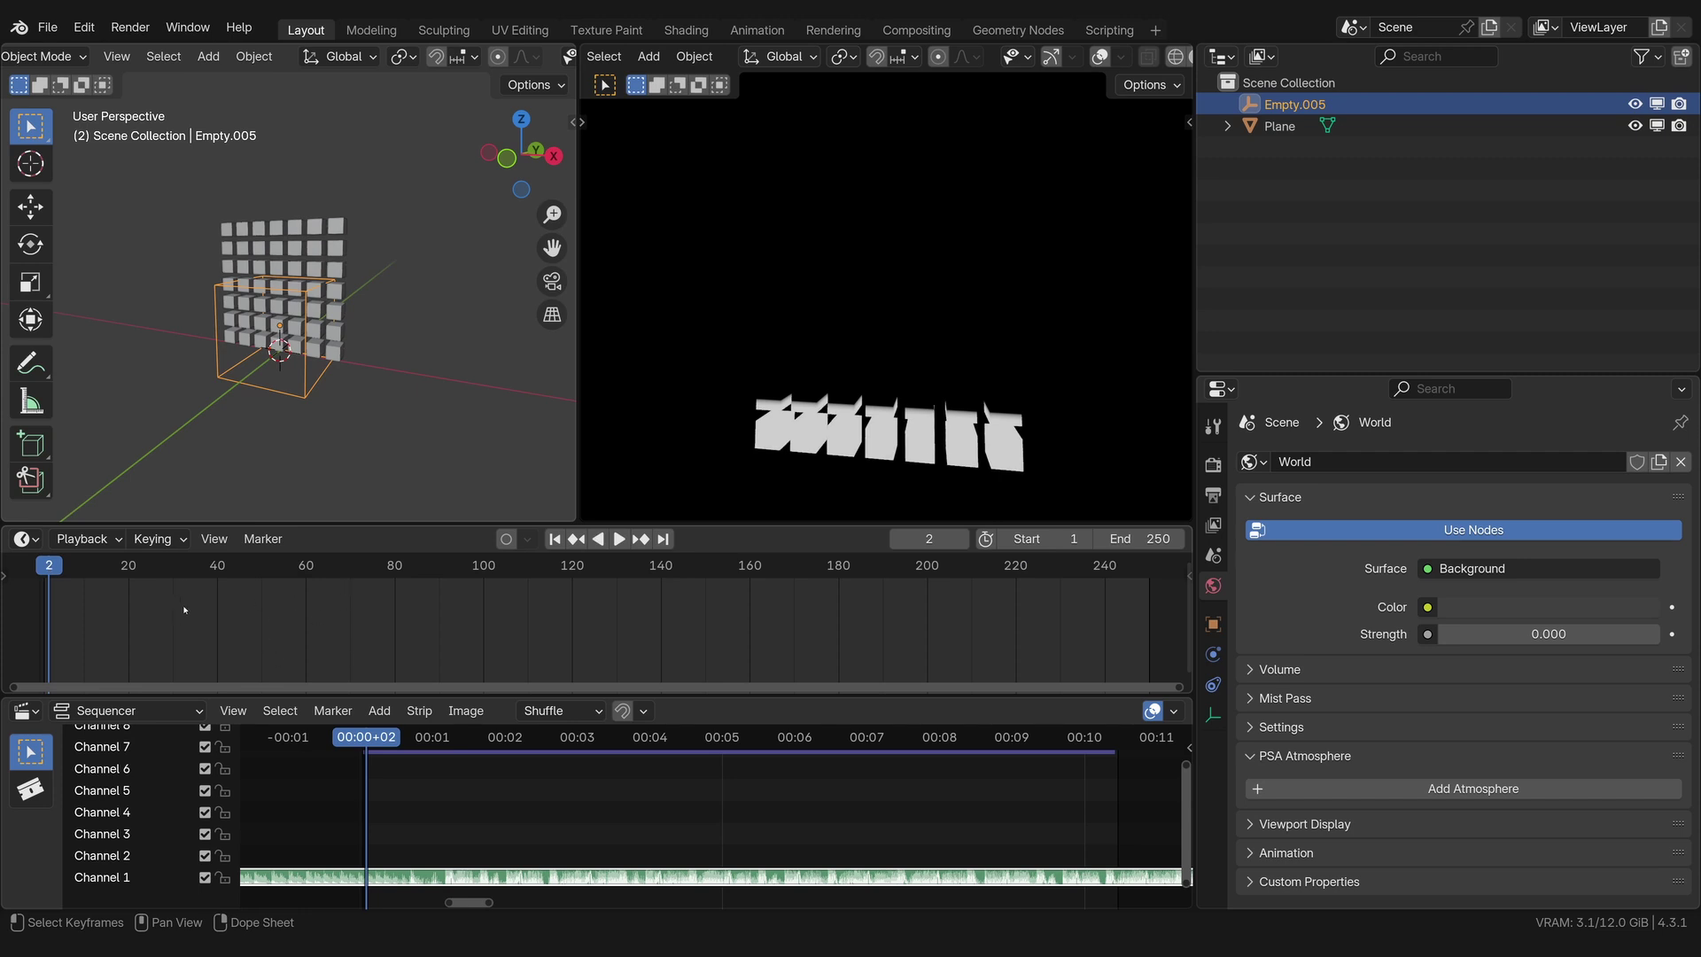
Step: Add marker F_30 at frame 30, then return the playhead to frame 0
left_click(172, 568)
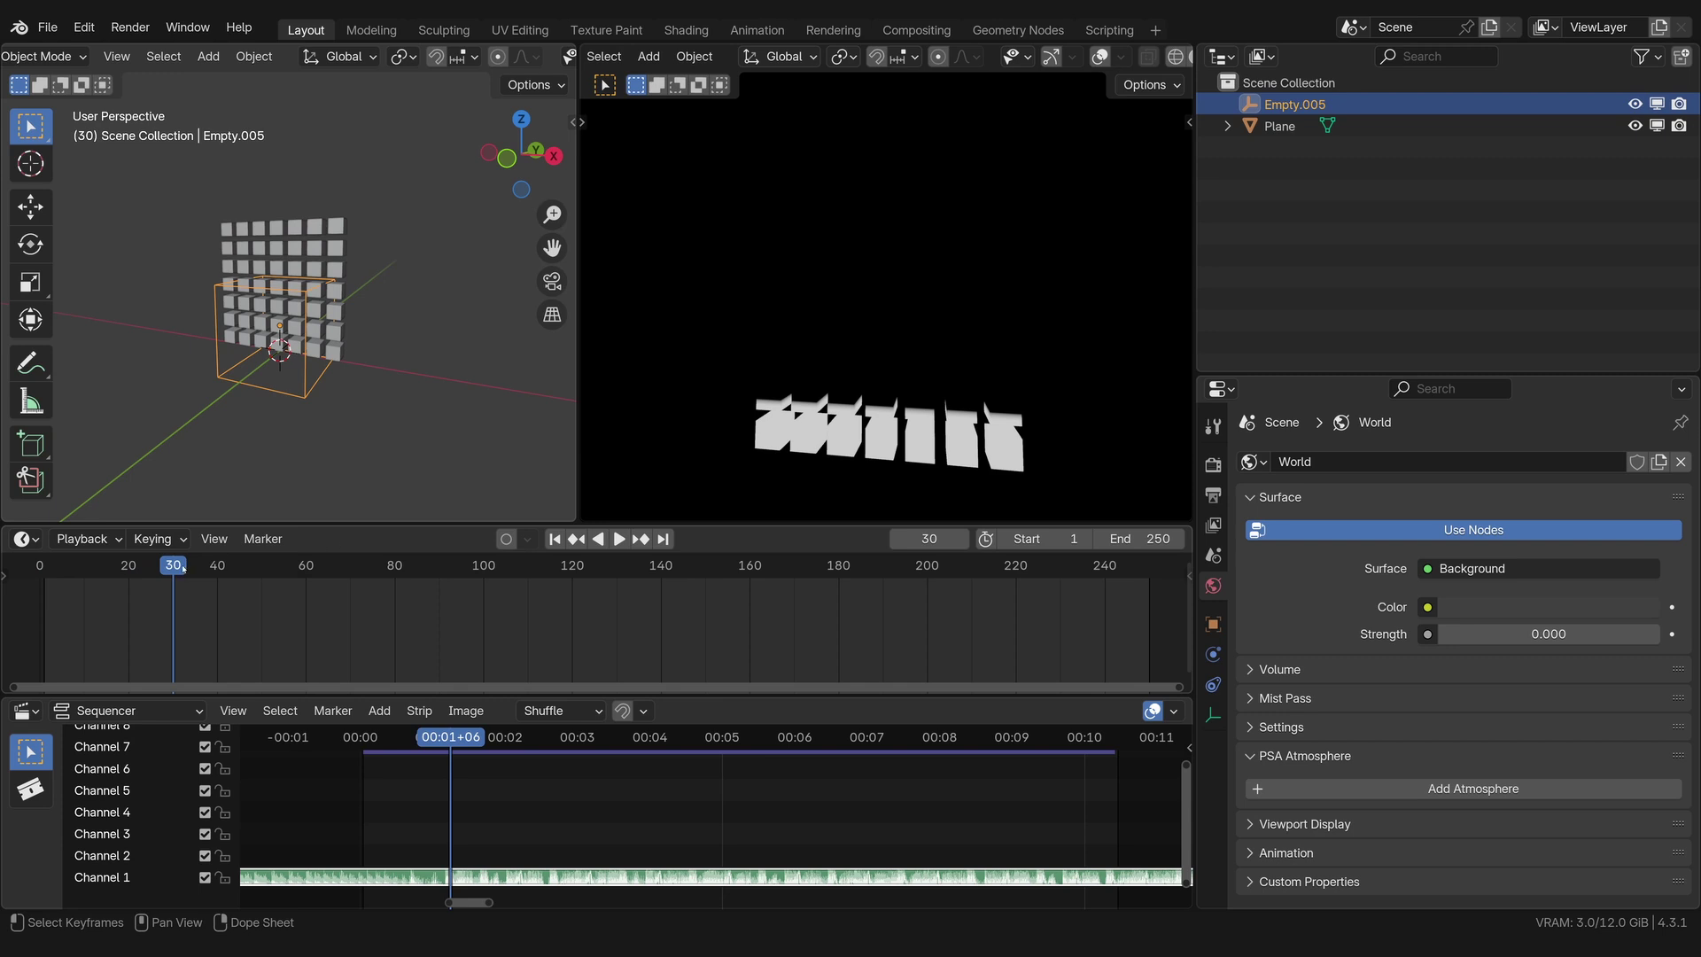
key("m")
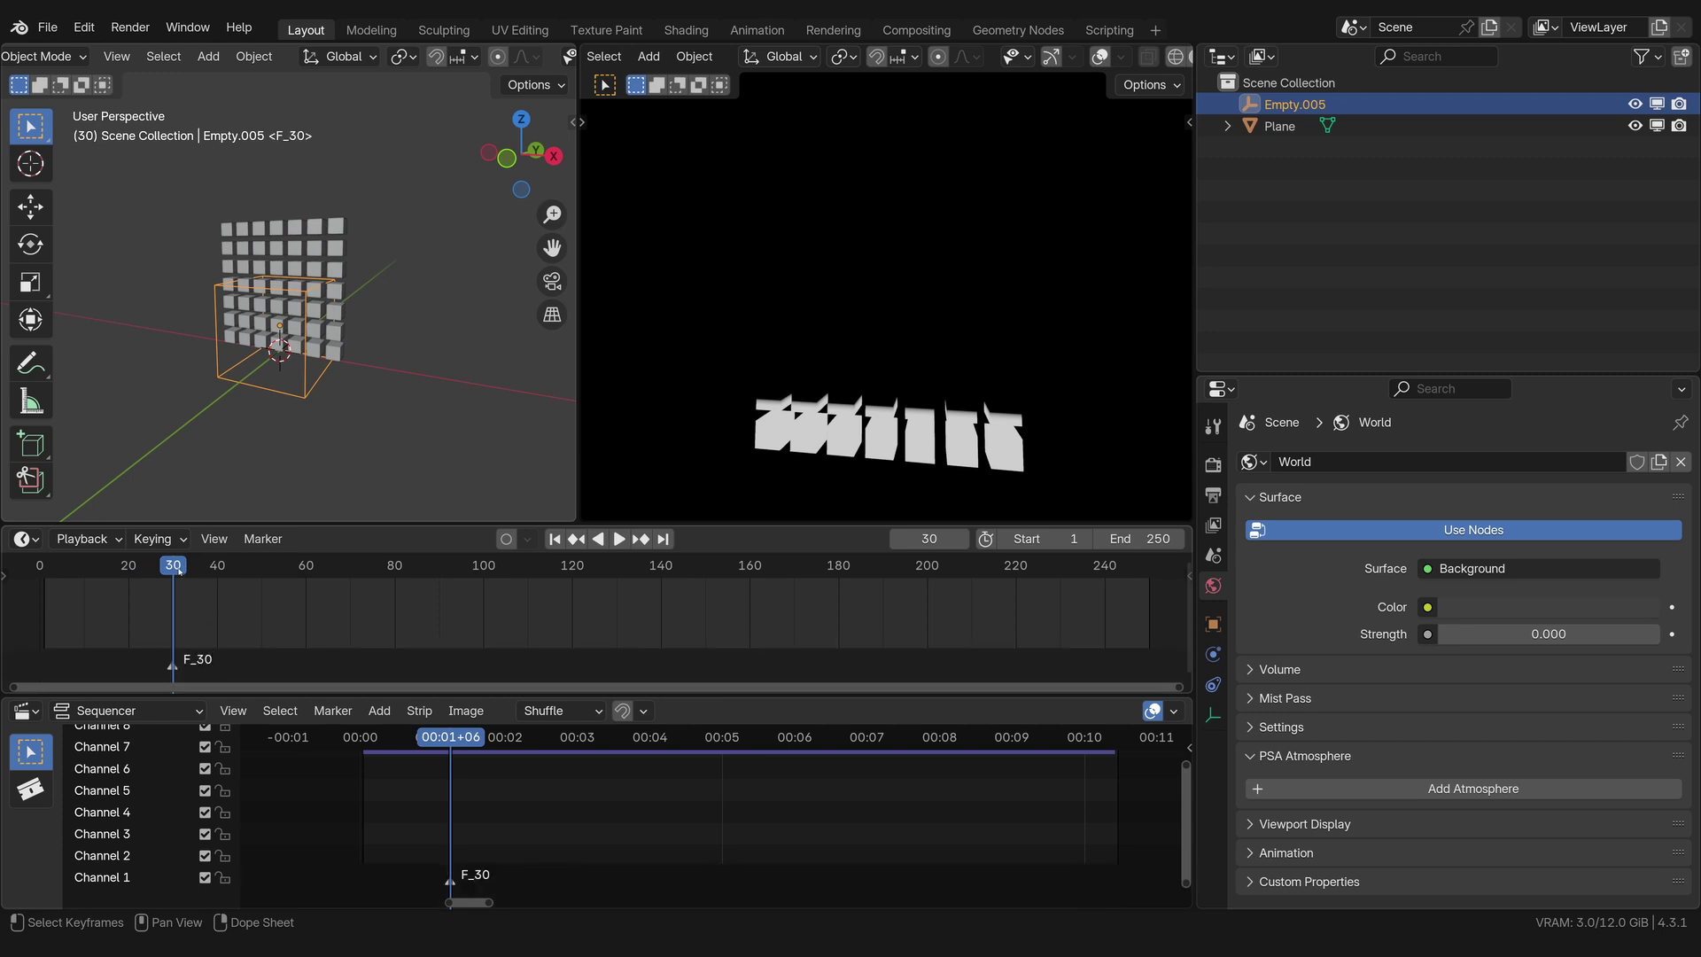
left_click_drag(179, 571, 40, 571)
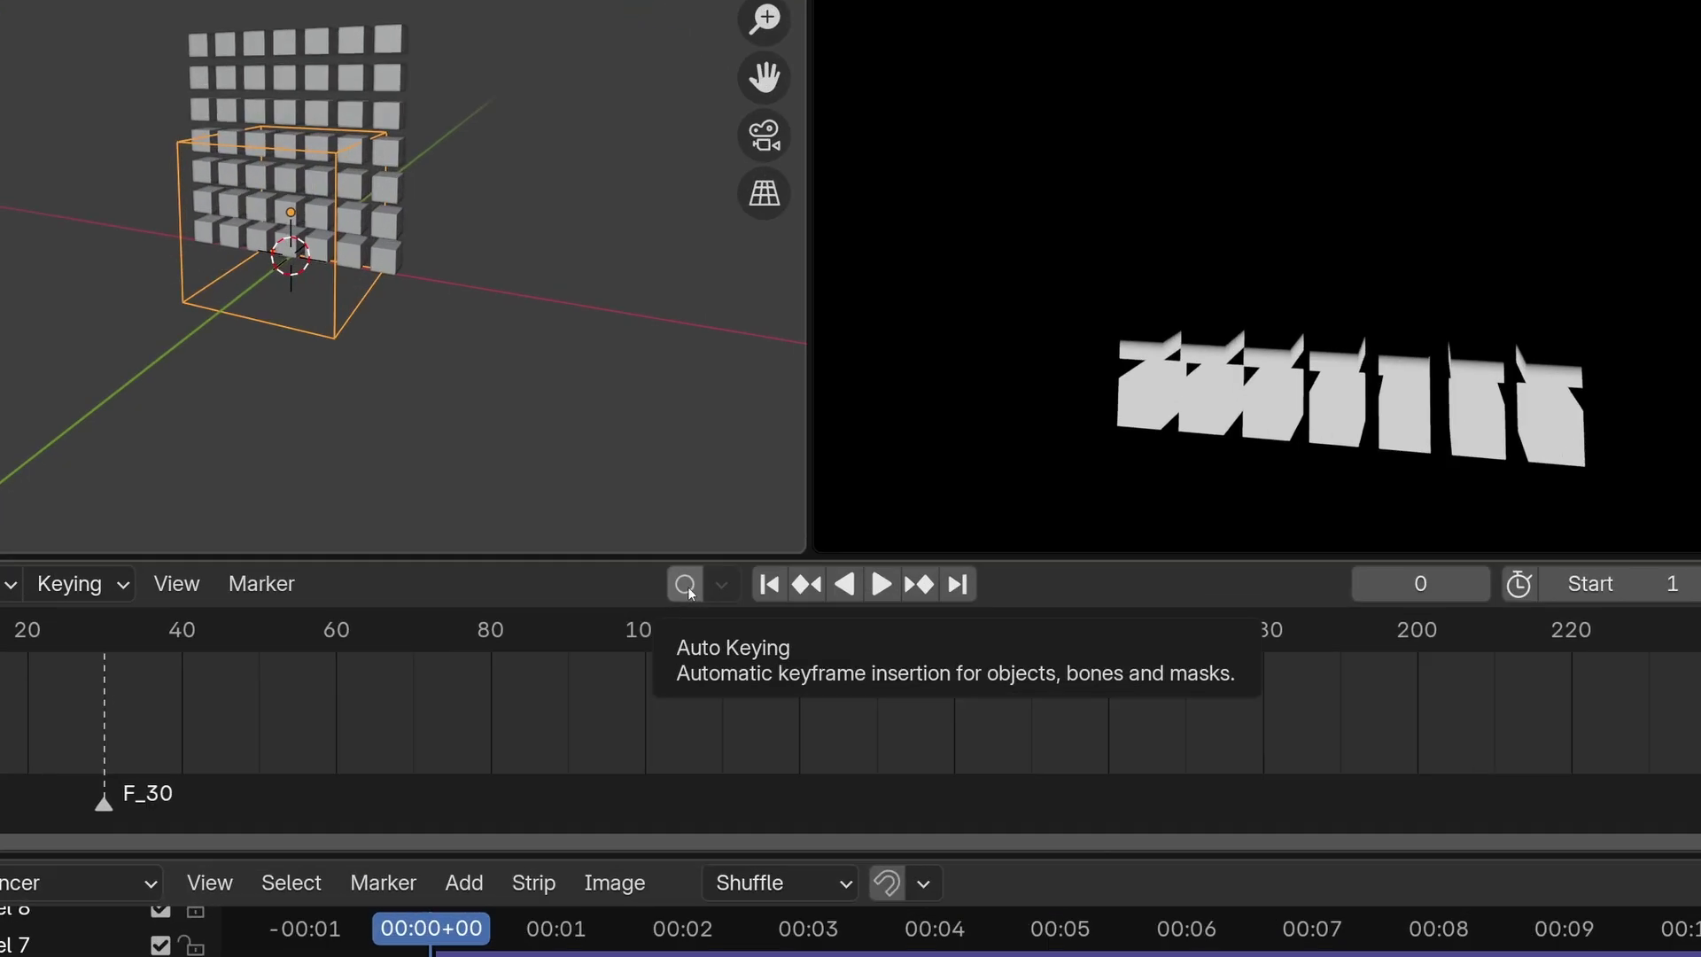
Step: Enable Auto Keying and record Empty.005's movement live during music playback
left_click(509, 540)
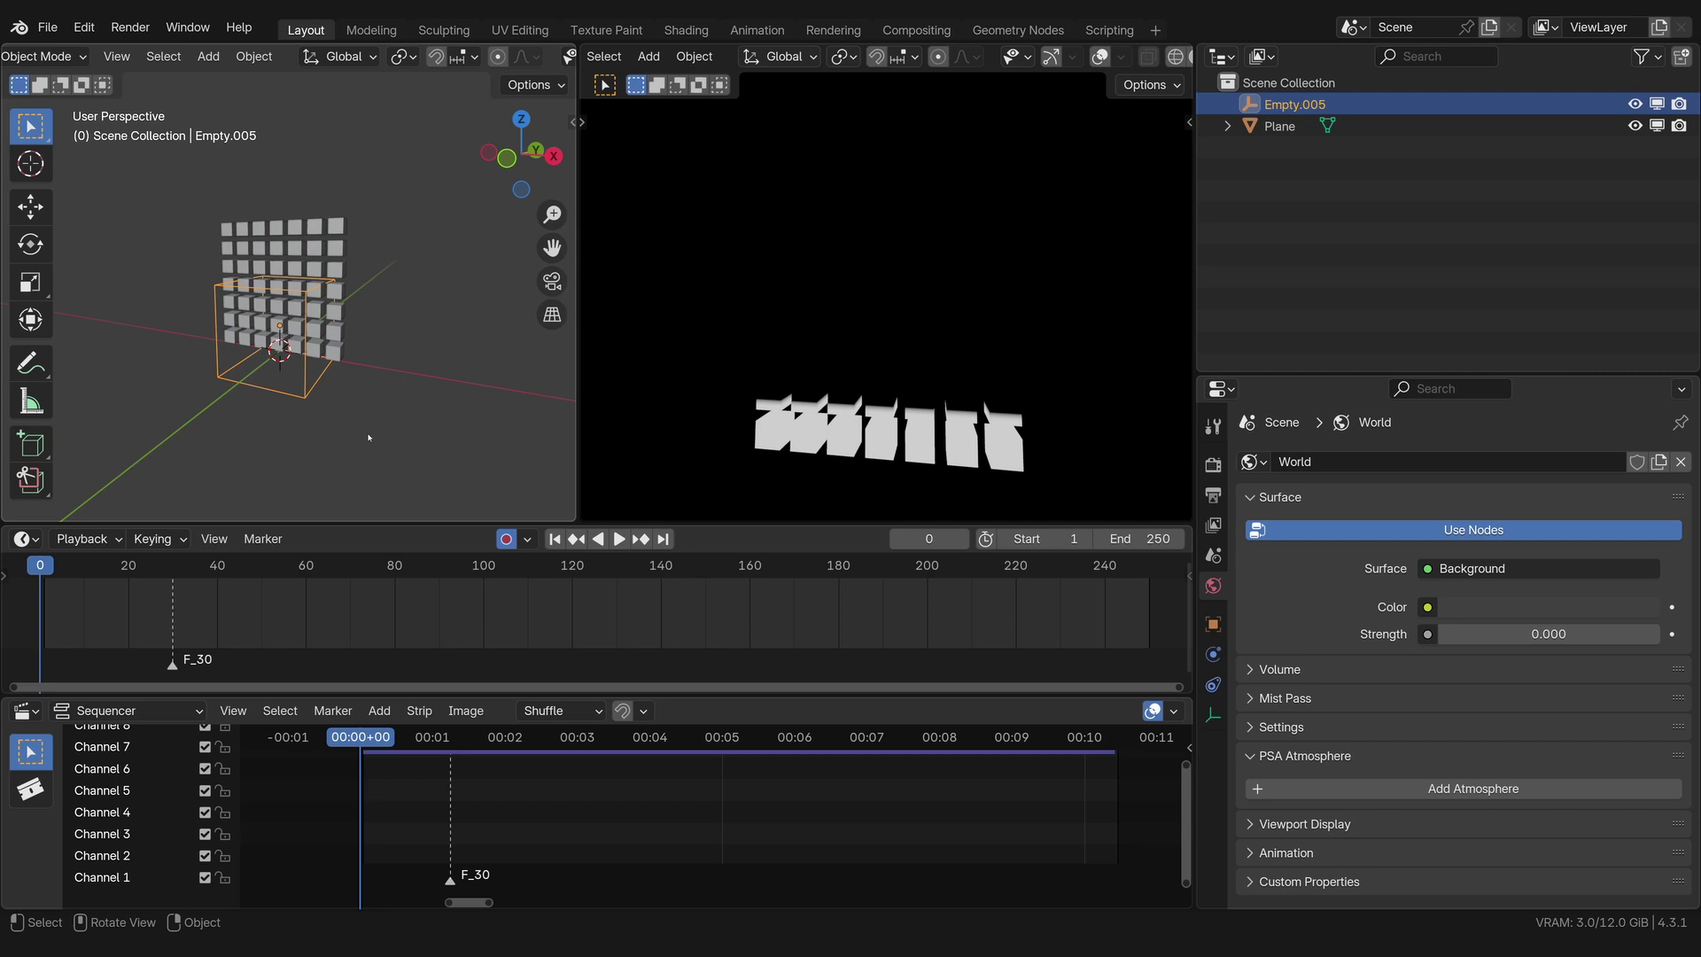
key("space")
key("g")
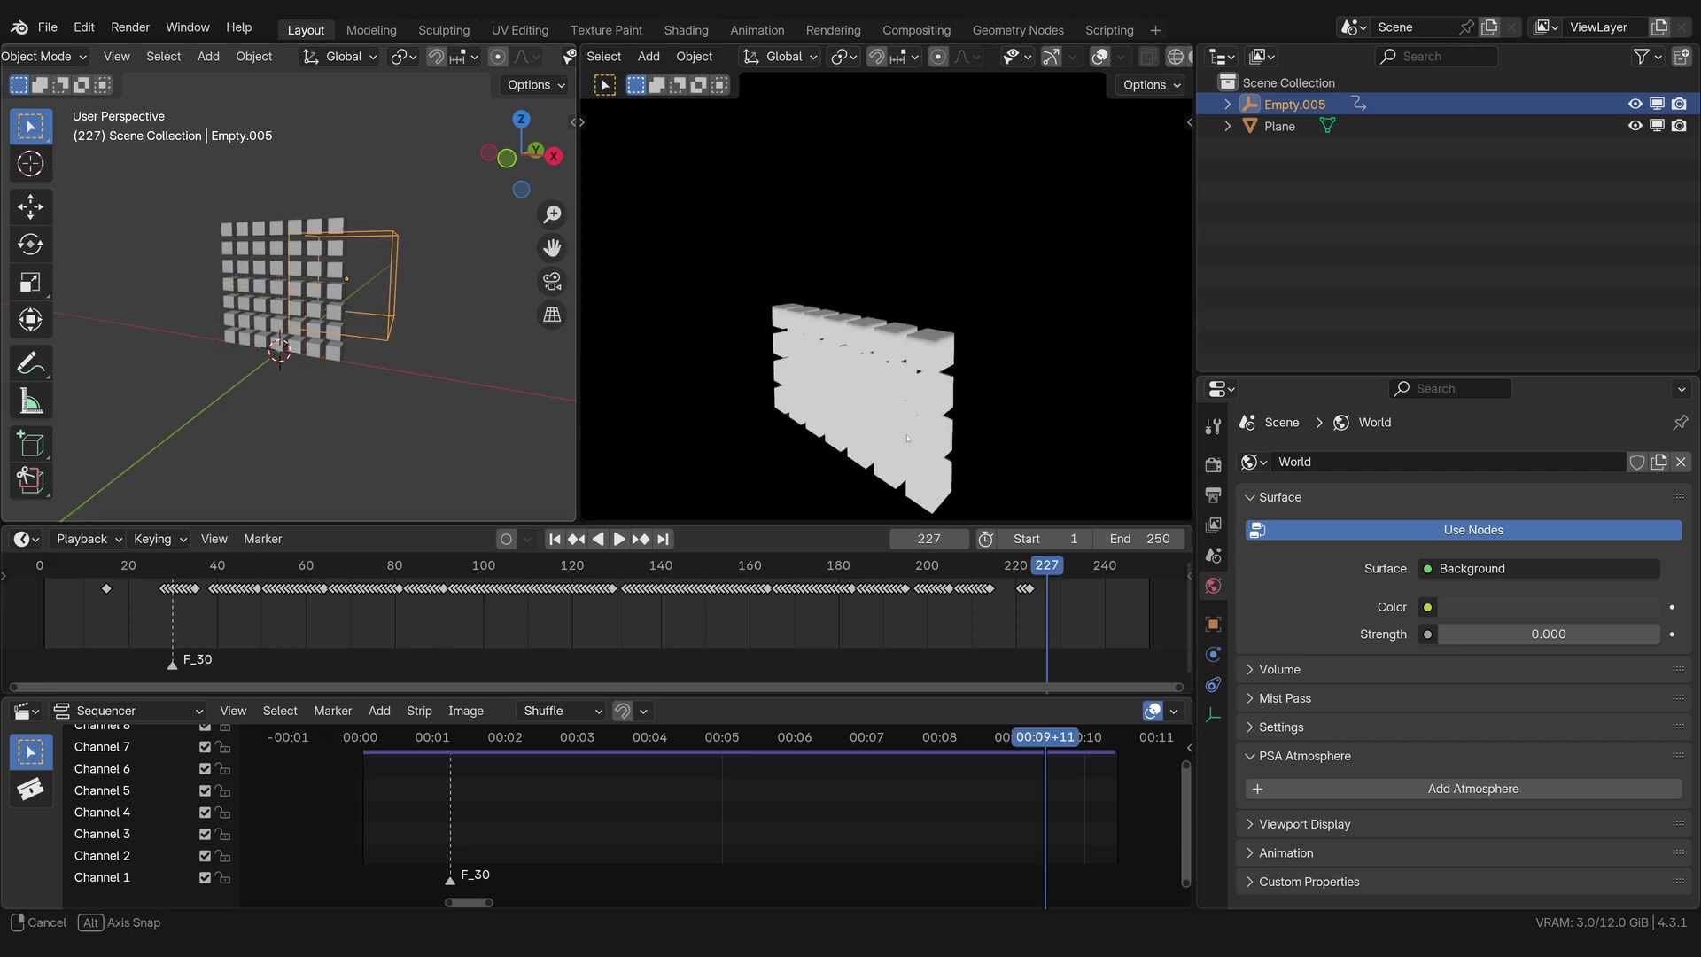
left_click(929, 423)
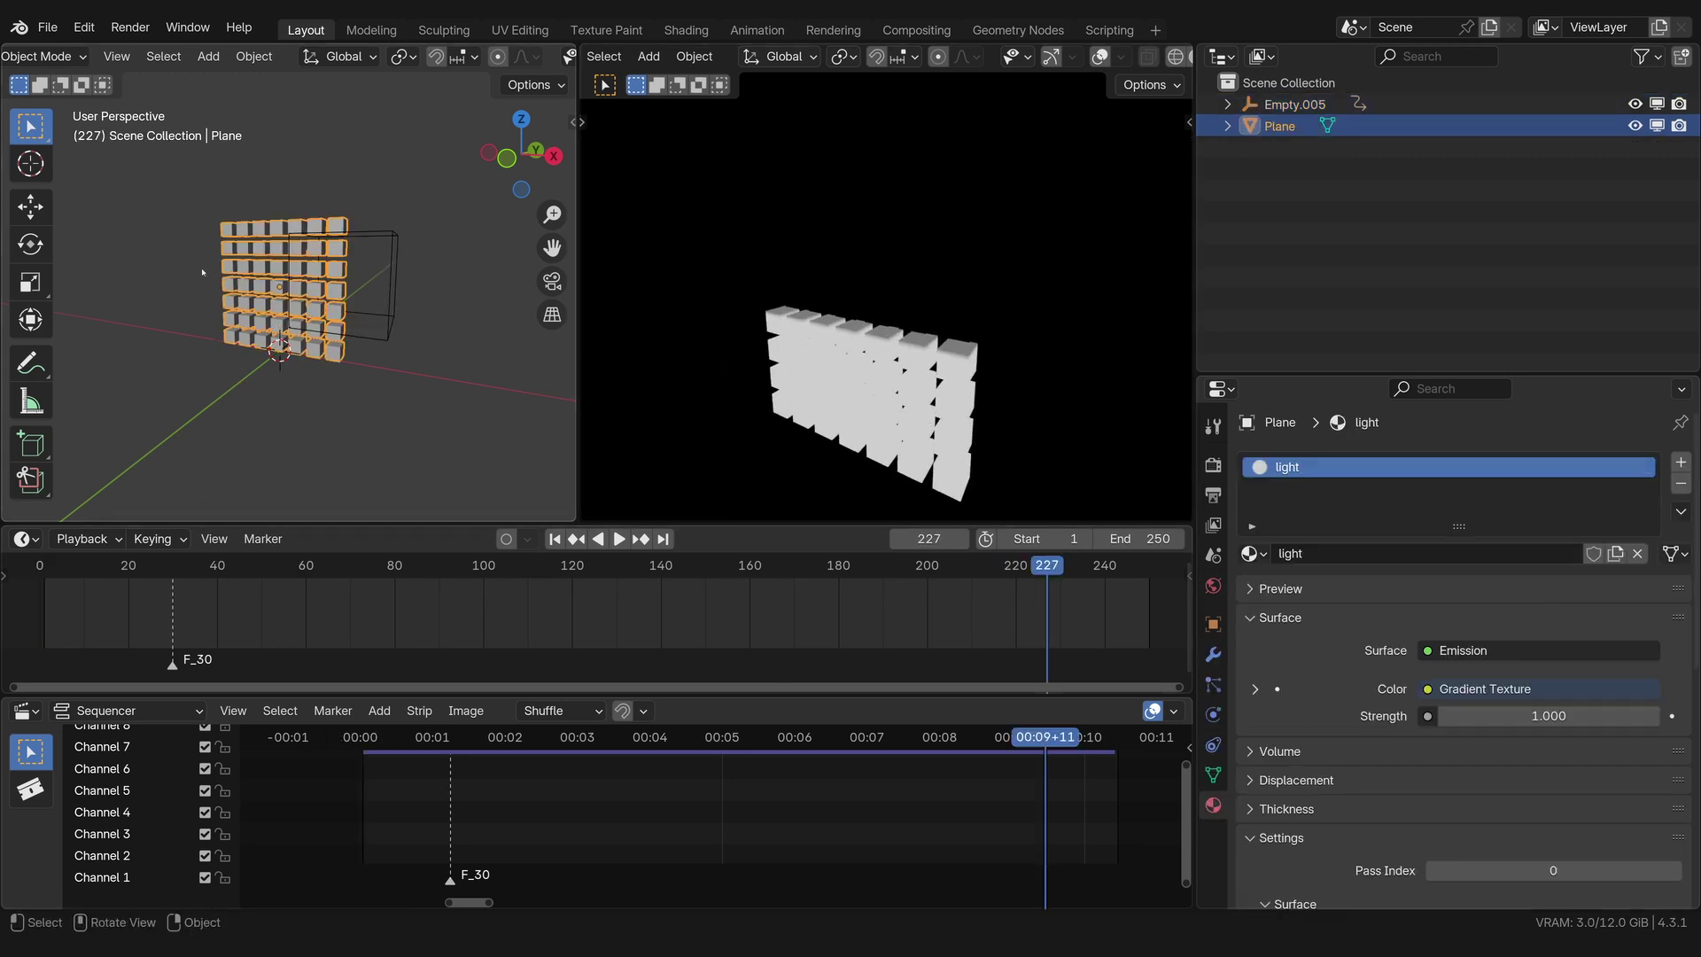
Step: Turn the timeline into a Shader Editor and drive Emission Color from the Color Ramp at strength 10
left_click(24, 538)
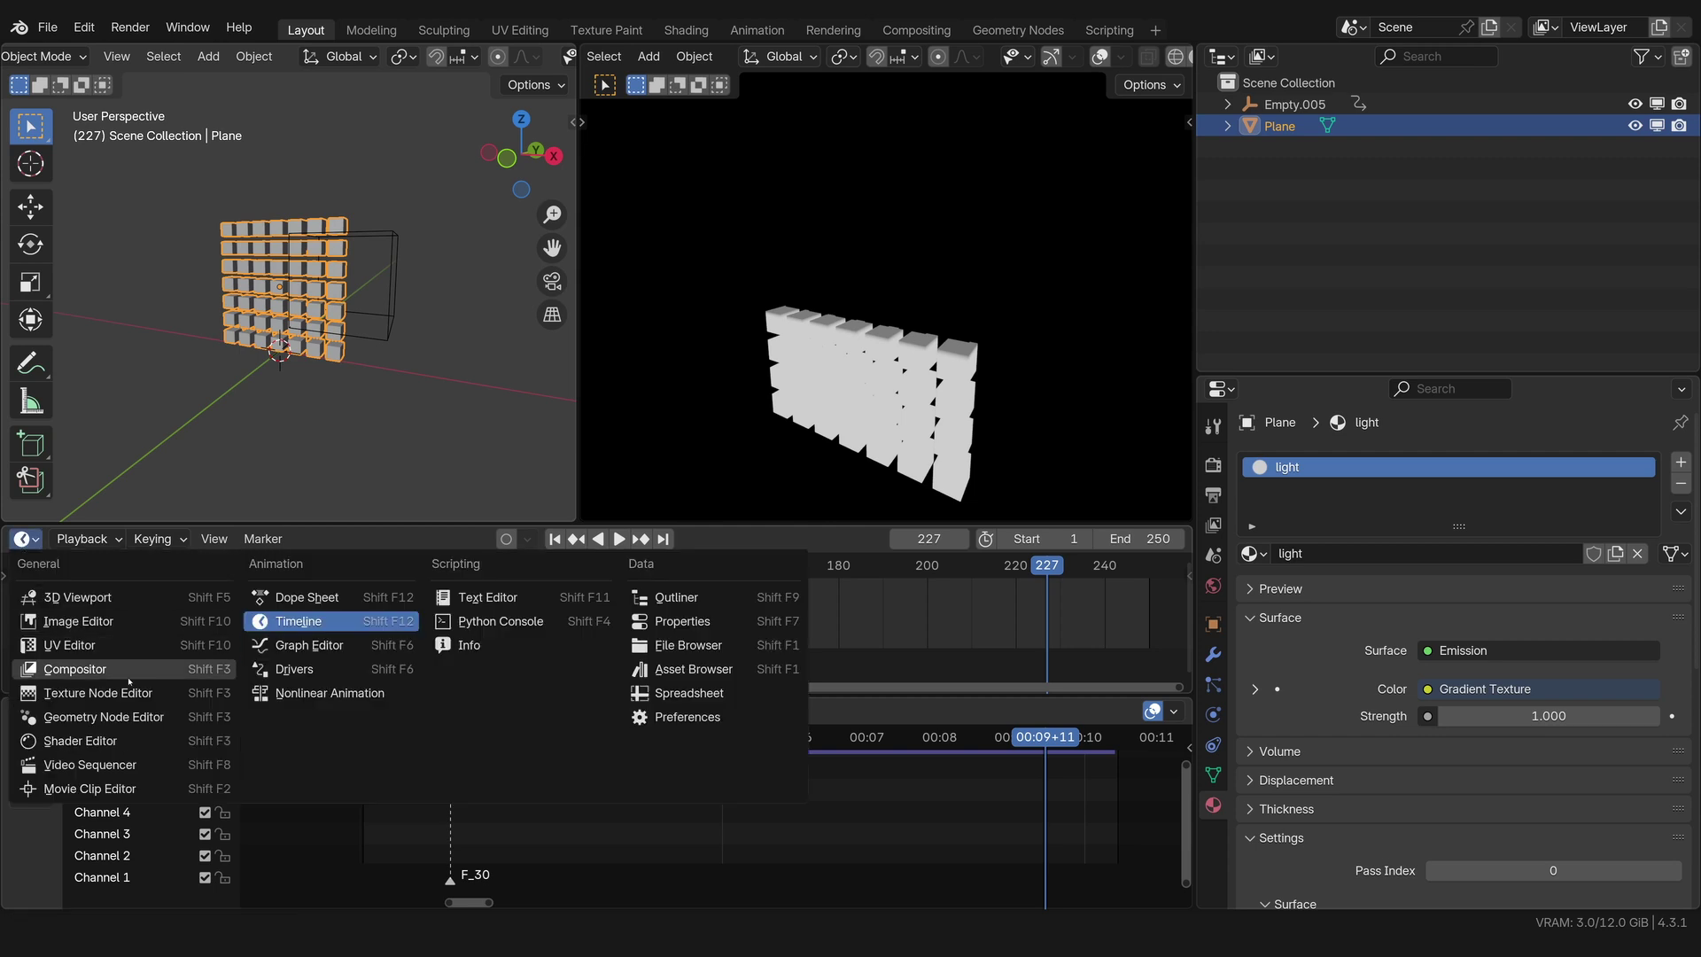
left_click(90, 741)
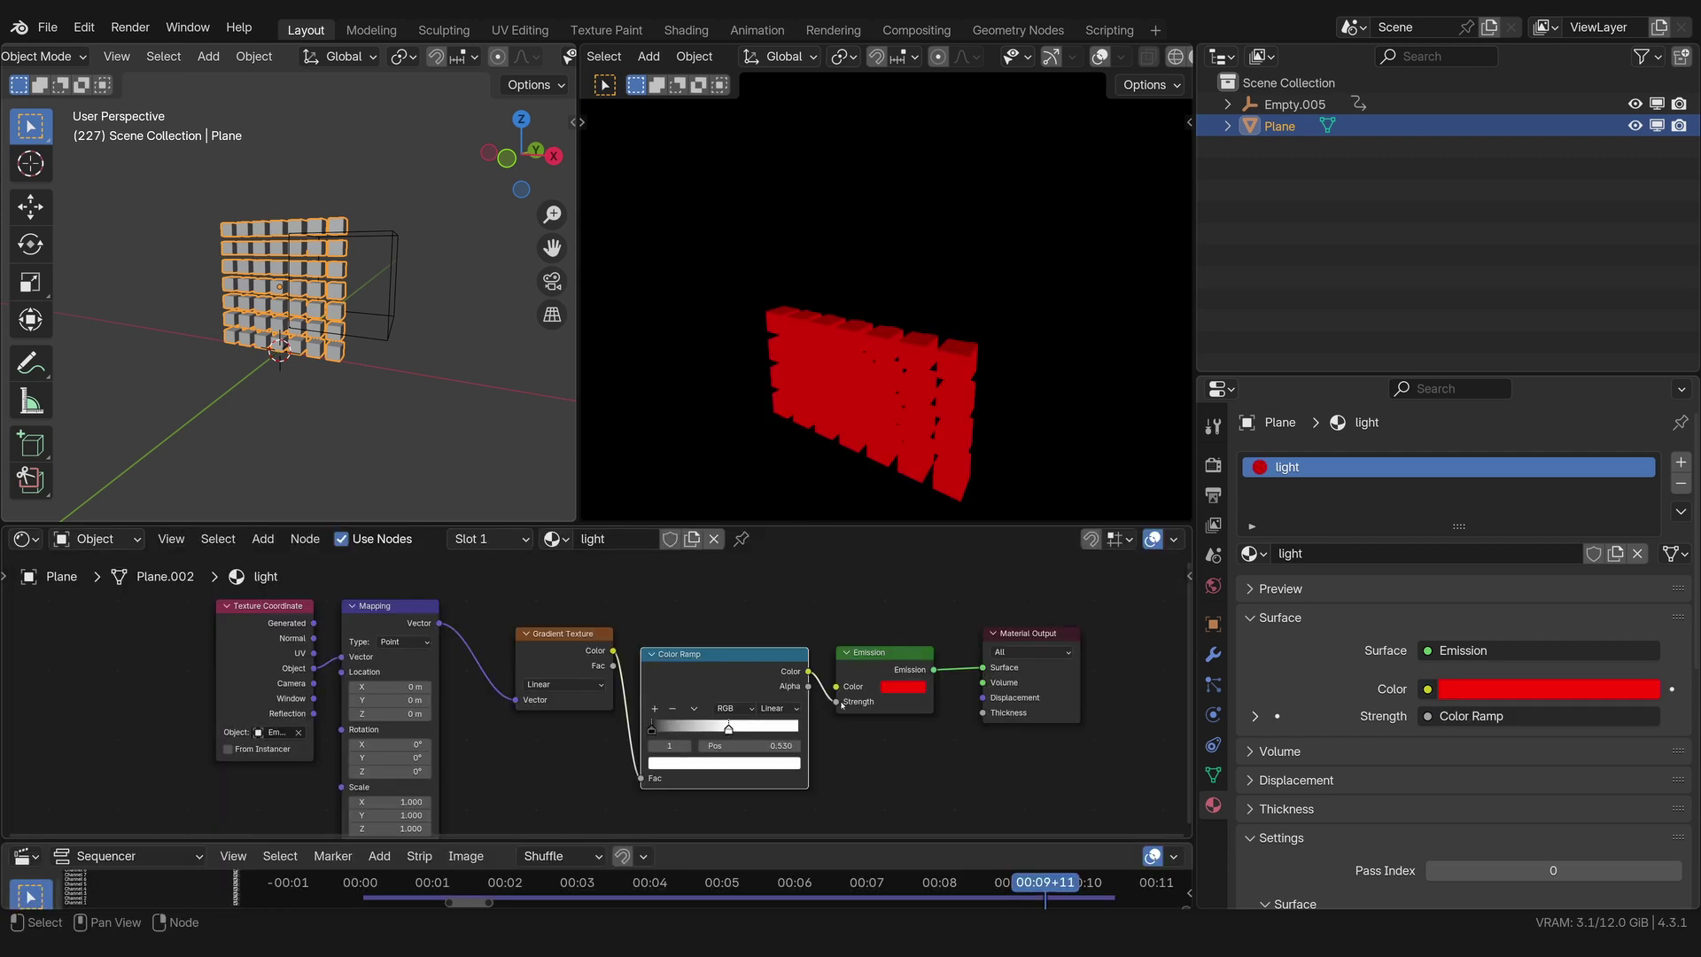
left_click_drag(835, 702, 836, 686)
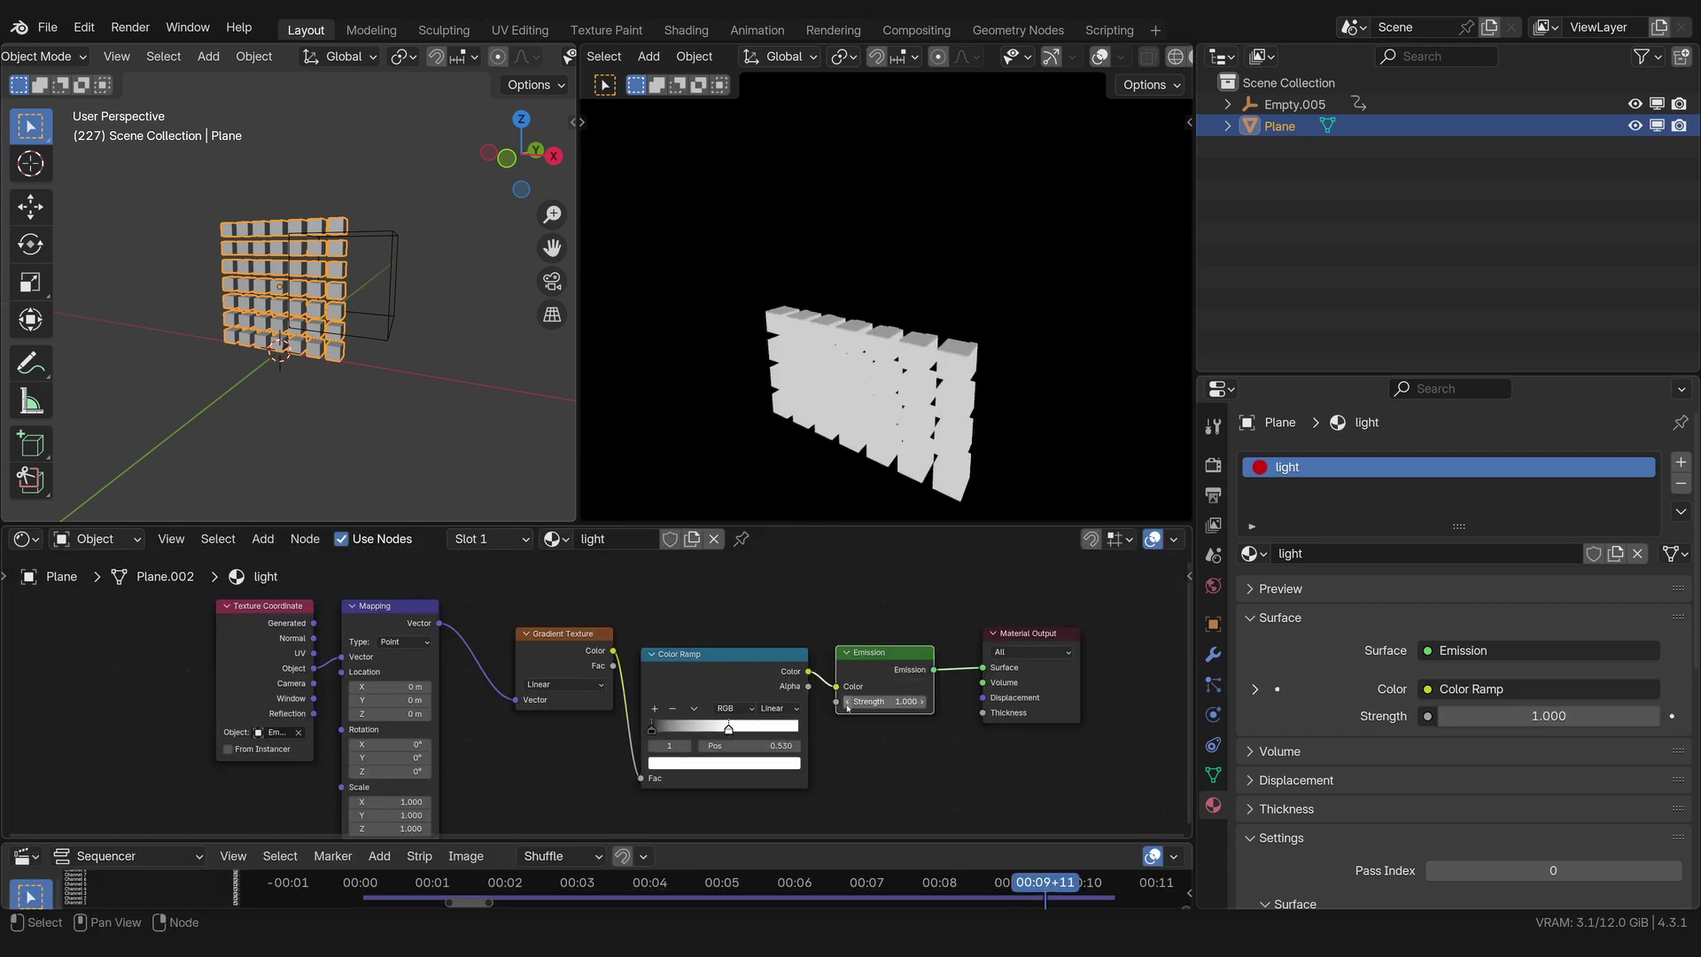
left_click(889, 700)
type("10")
key("Return")
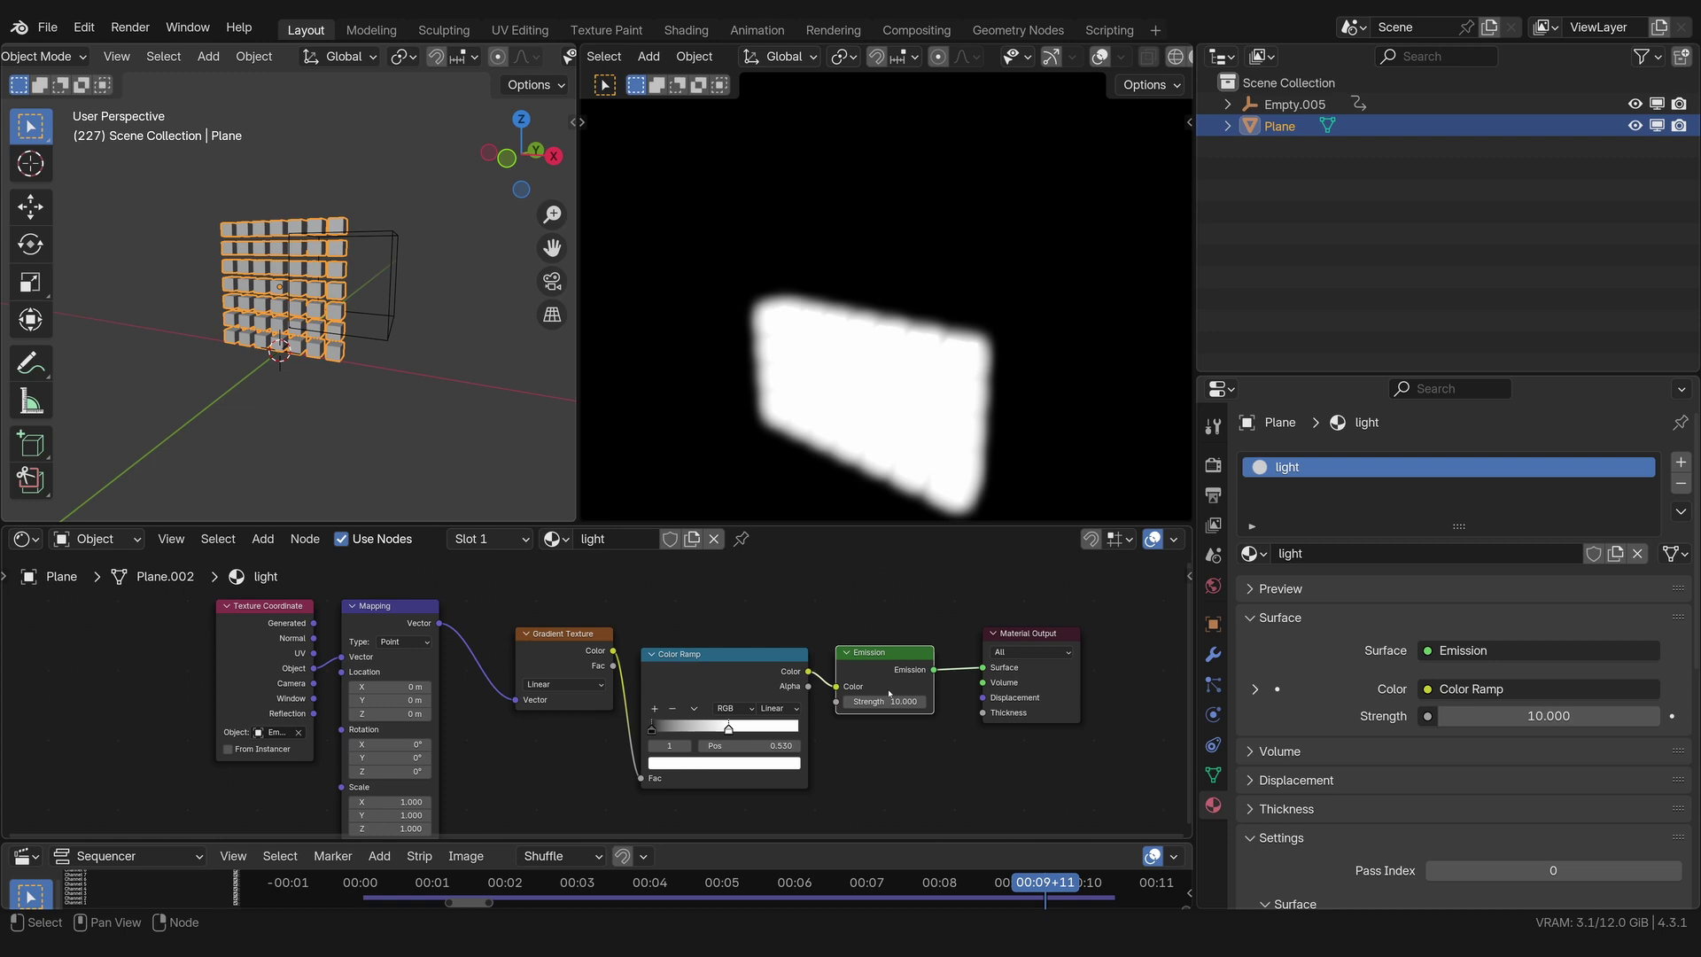
Step: Slide the black ramp stop right and make the white stop red
left_click_drag(655, 728, 678, 729)
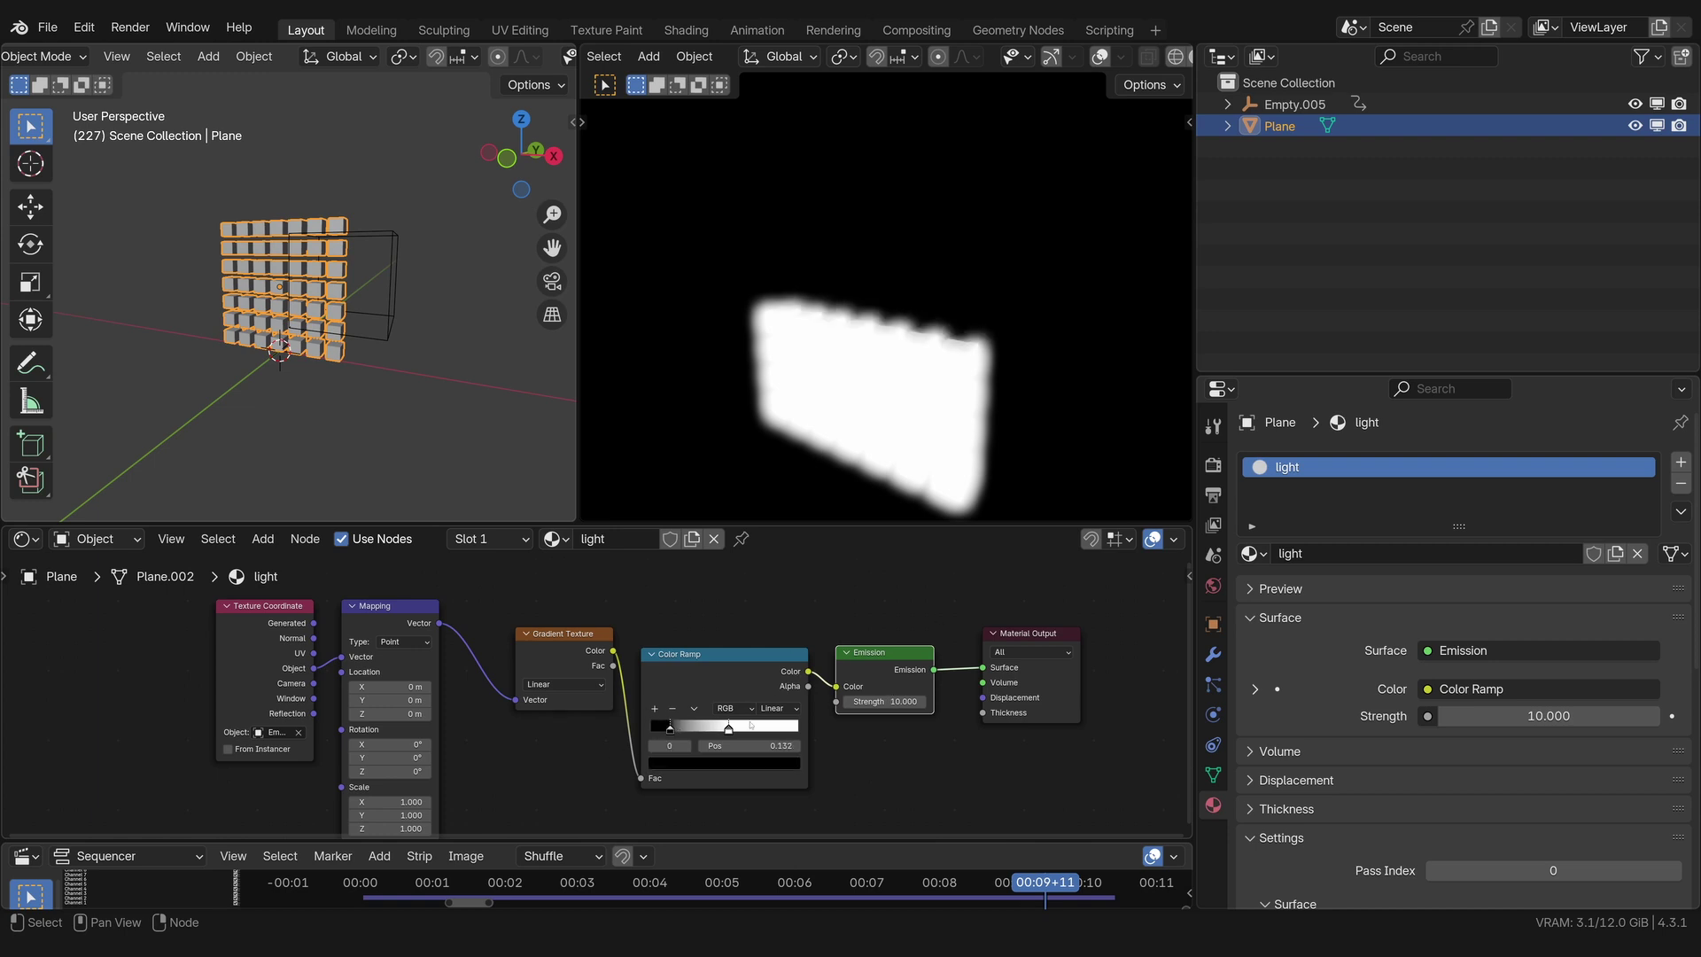
left_click(730, 729)
left_click(718, 762)
left_click_drag(705, 633, 702, 648)
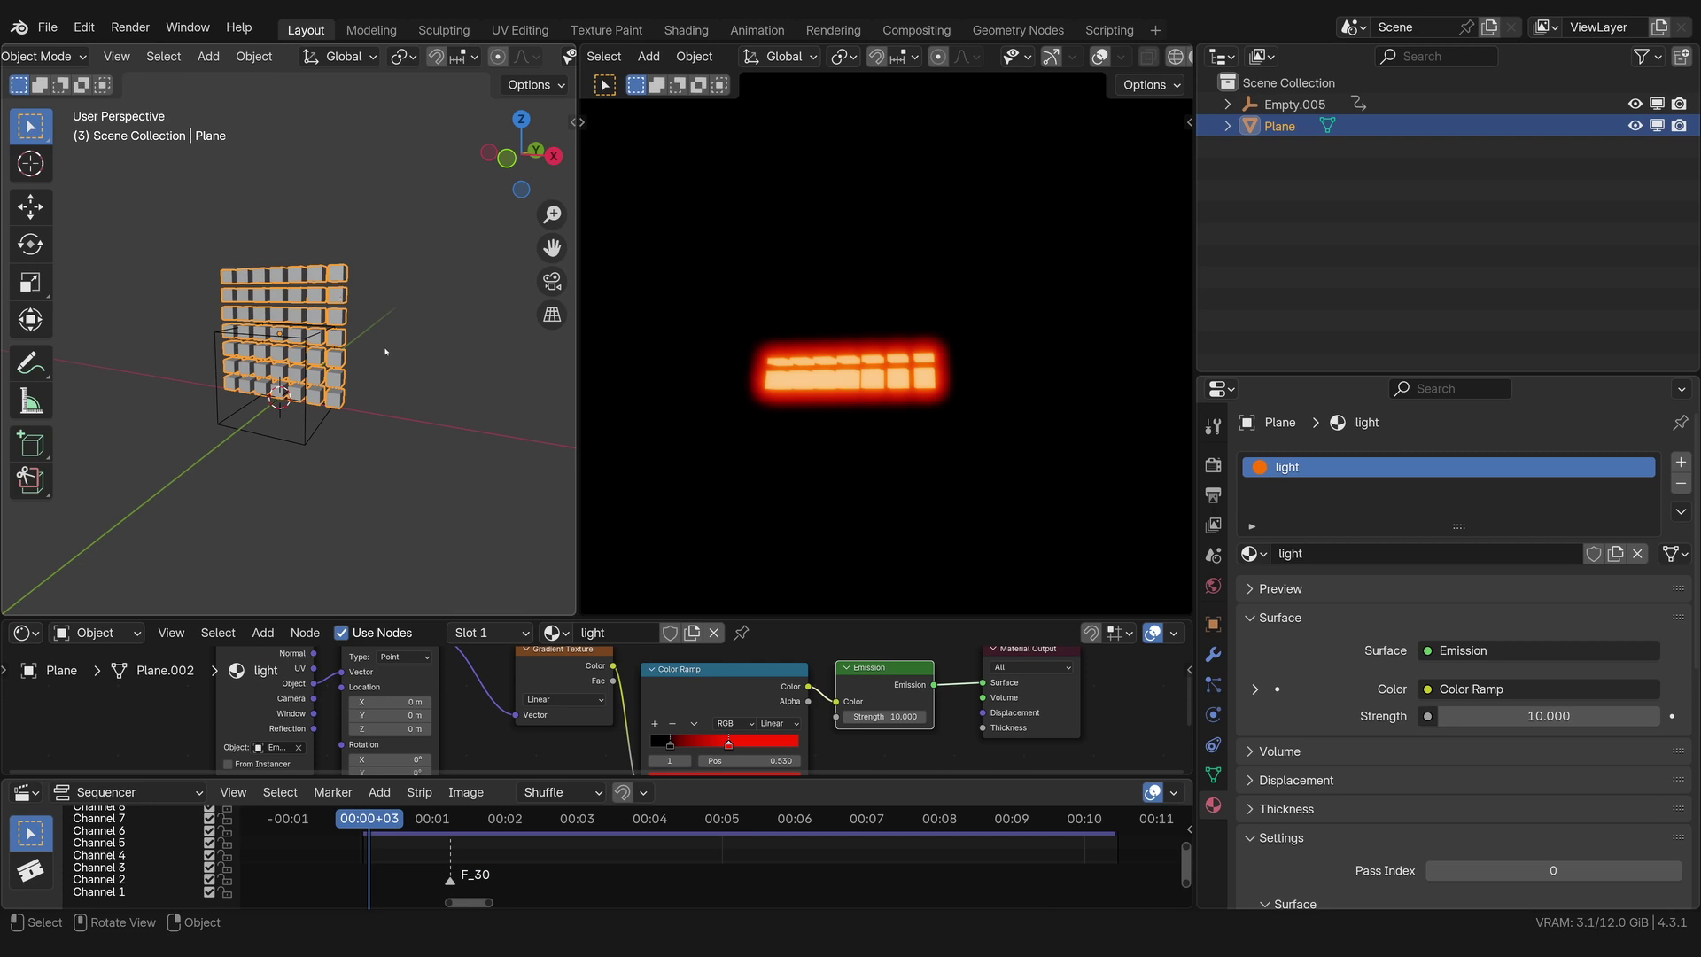
middle_click_drag(389, 373, 312, 289)
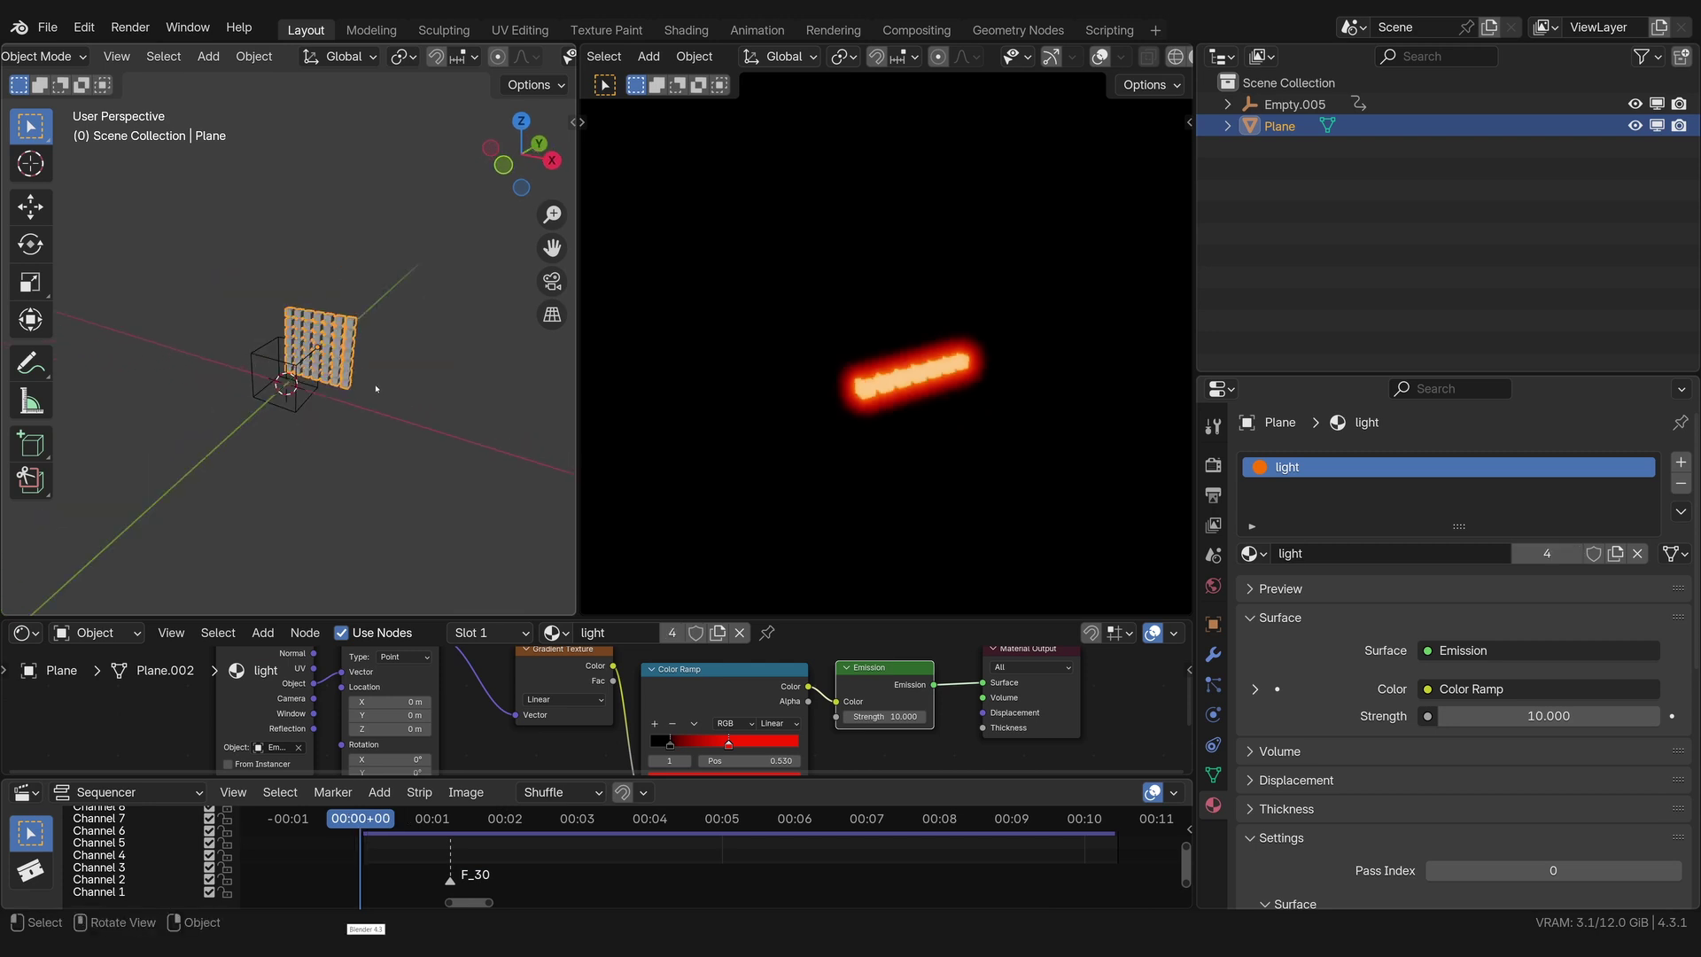
key("shift+a")
Step: Add a new empty and scale it up 4x
mouse_move(301, 626)
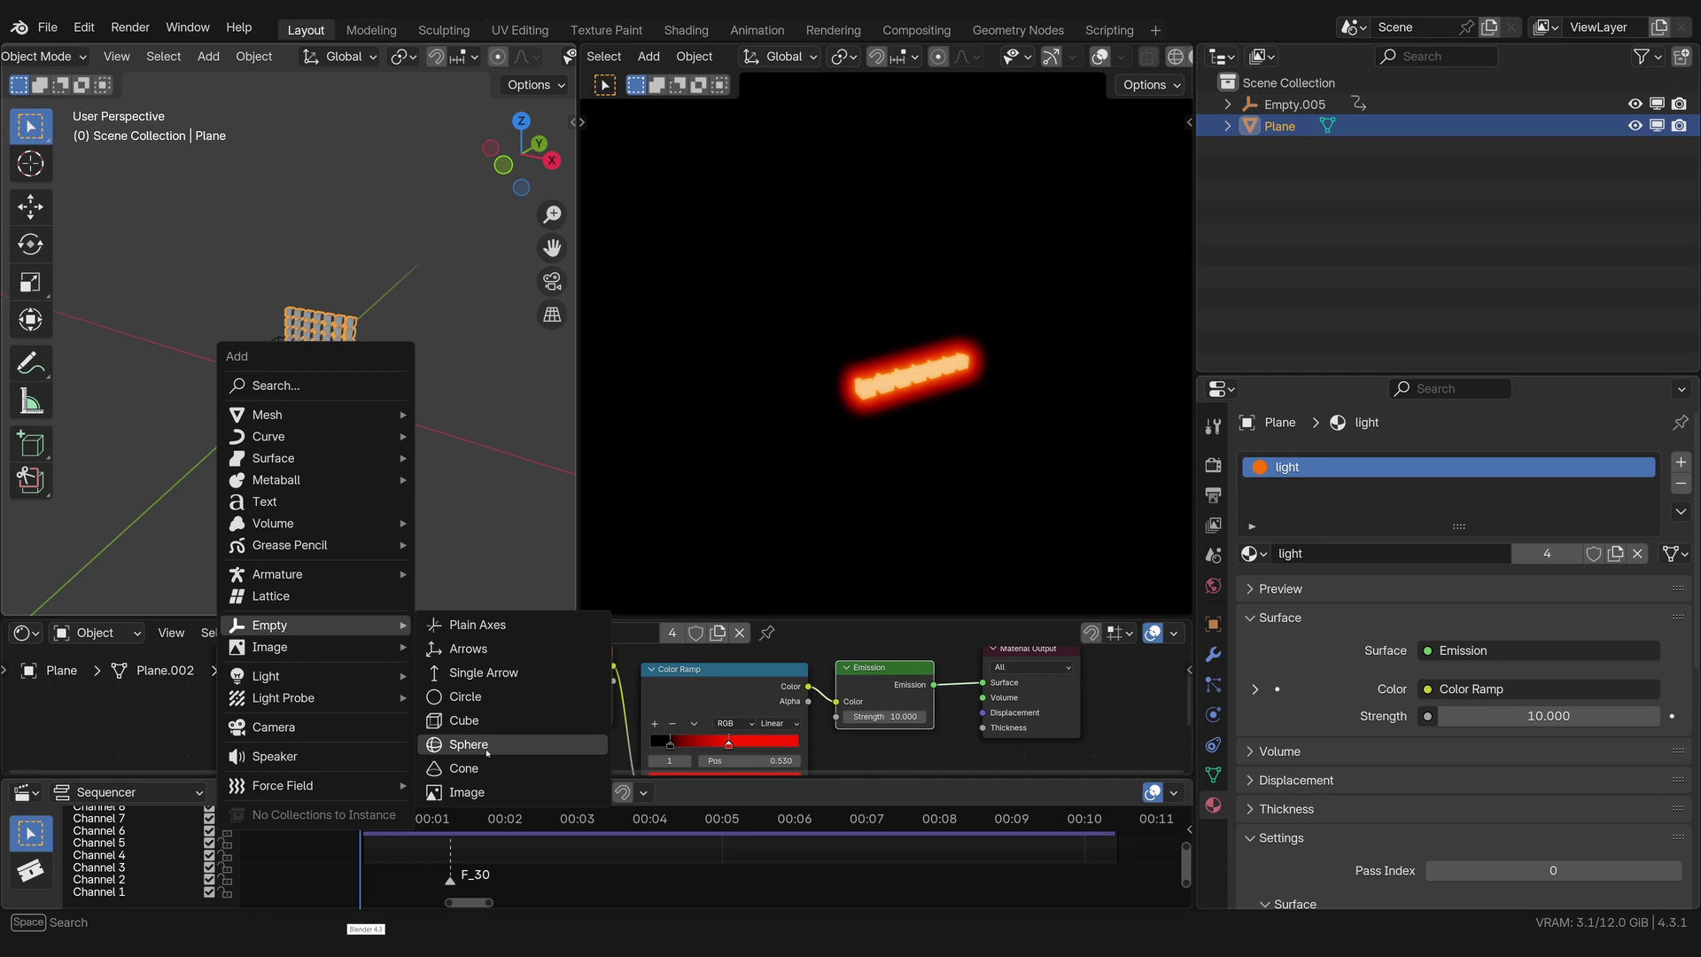
left_click(478, 744)
type("g")
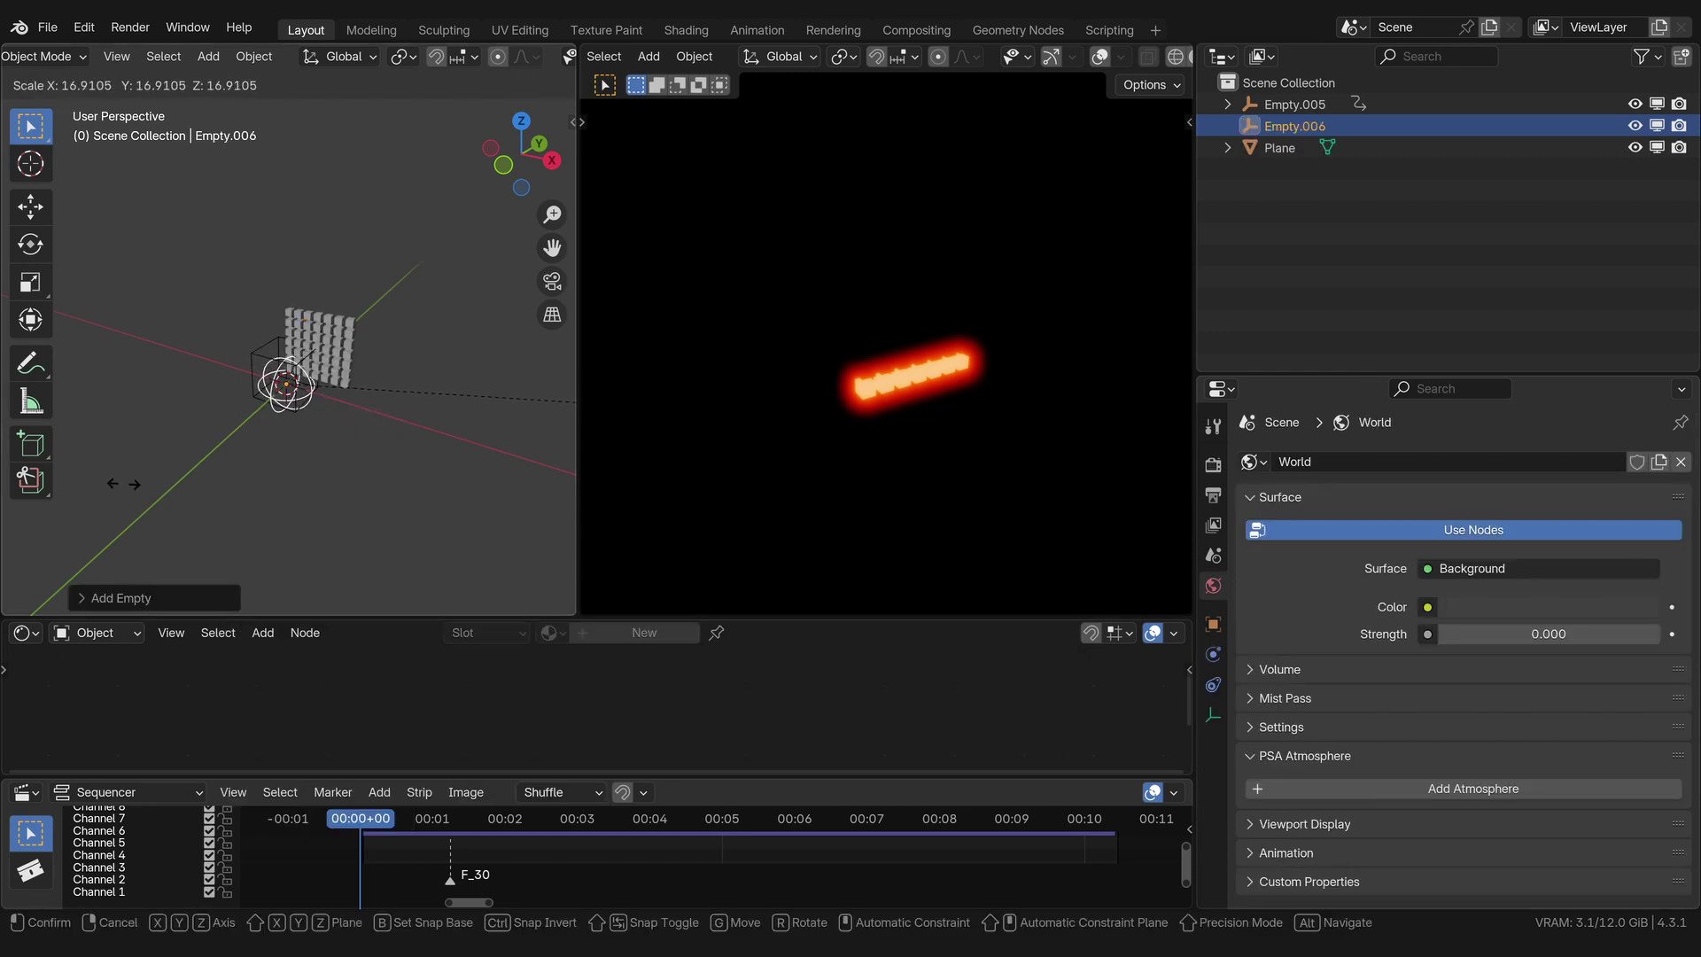
type("4")
key("Return")
Step: Parent Empty.005 and the glowing plane grid to Empty.006
left_click(274, 361)
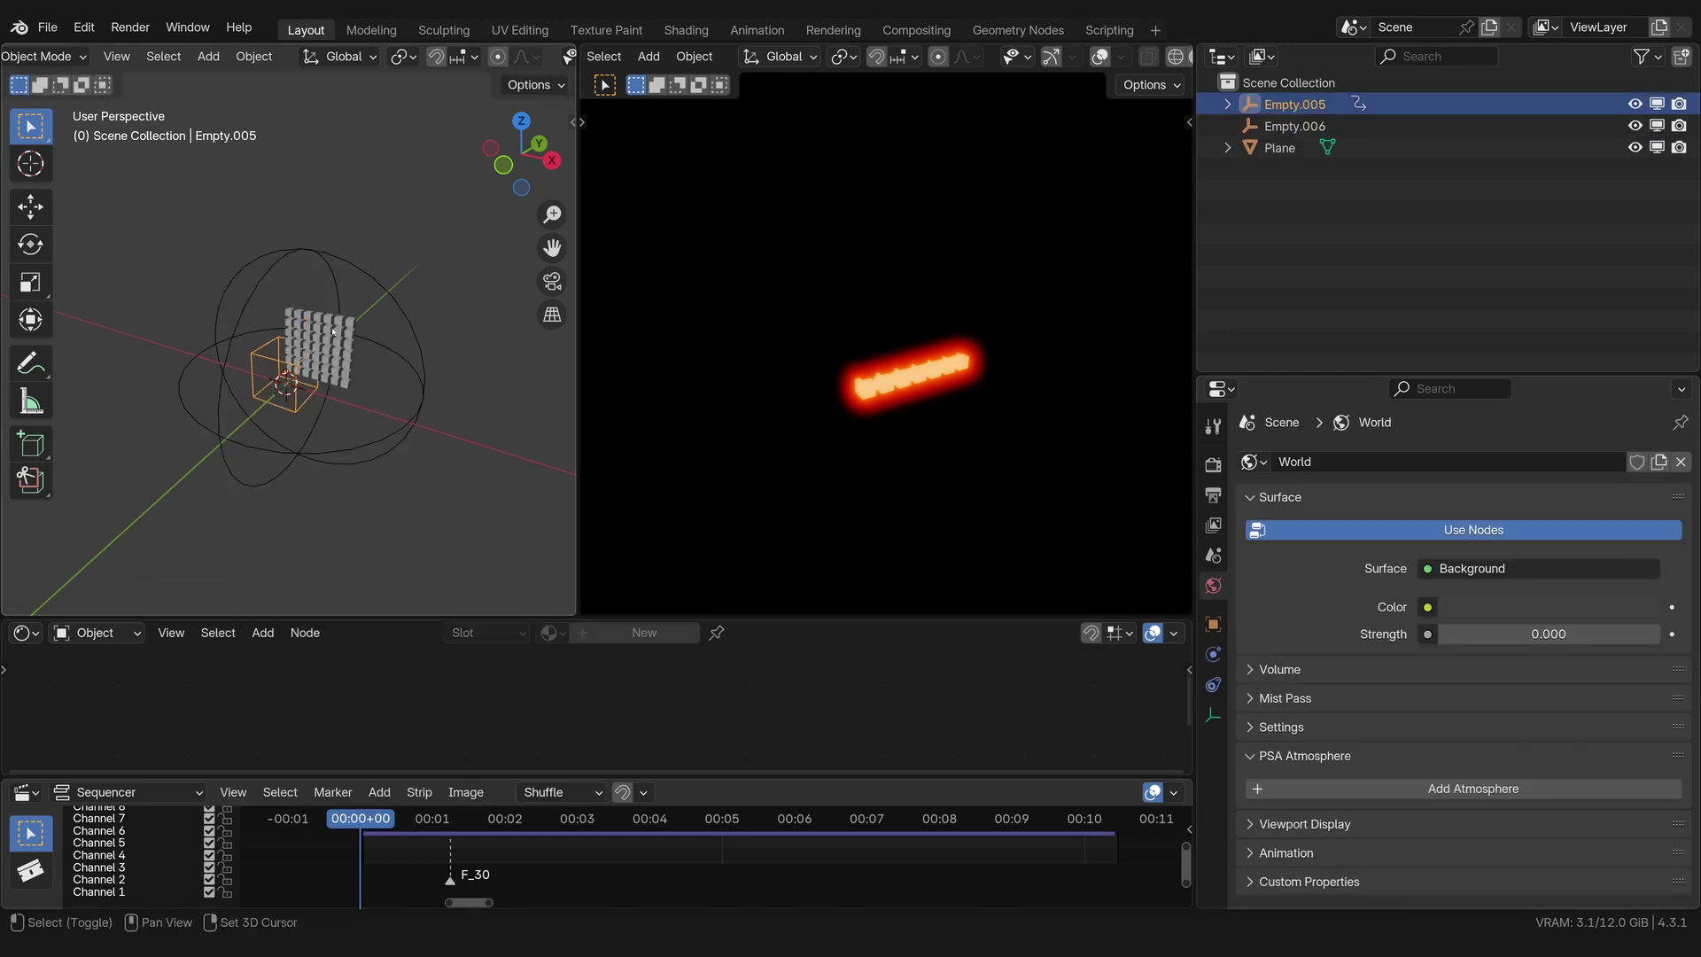
left_click(334, 331, "shift")
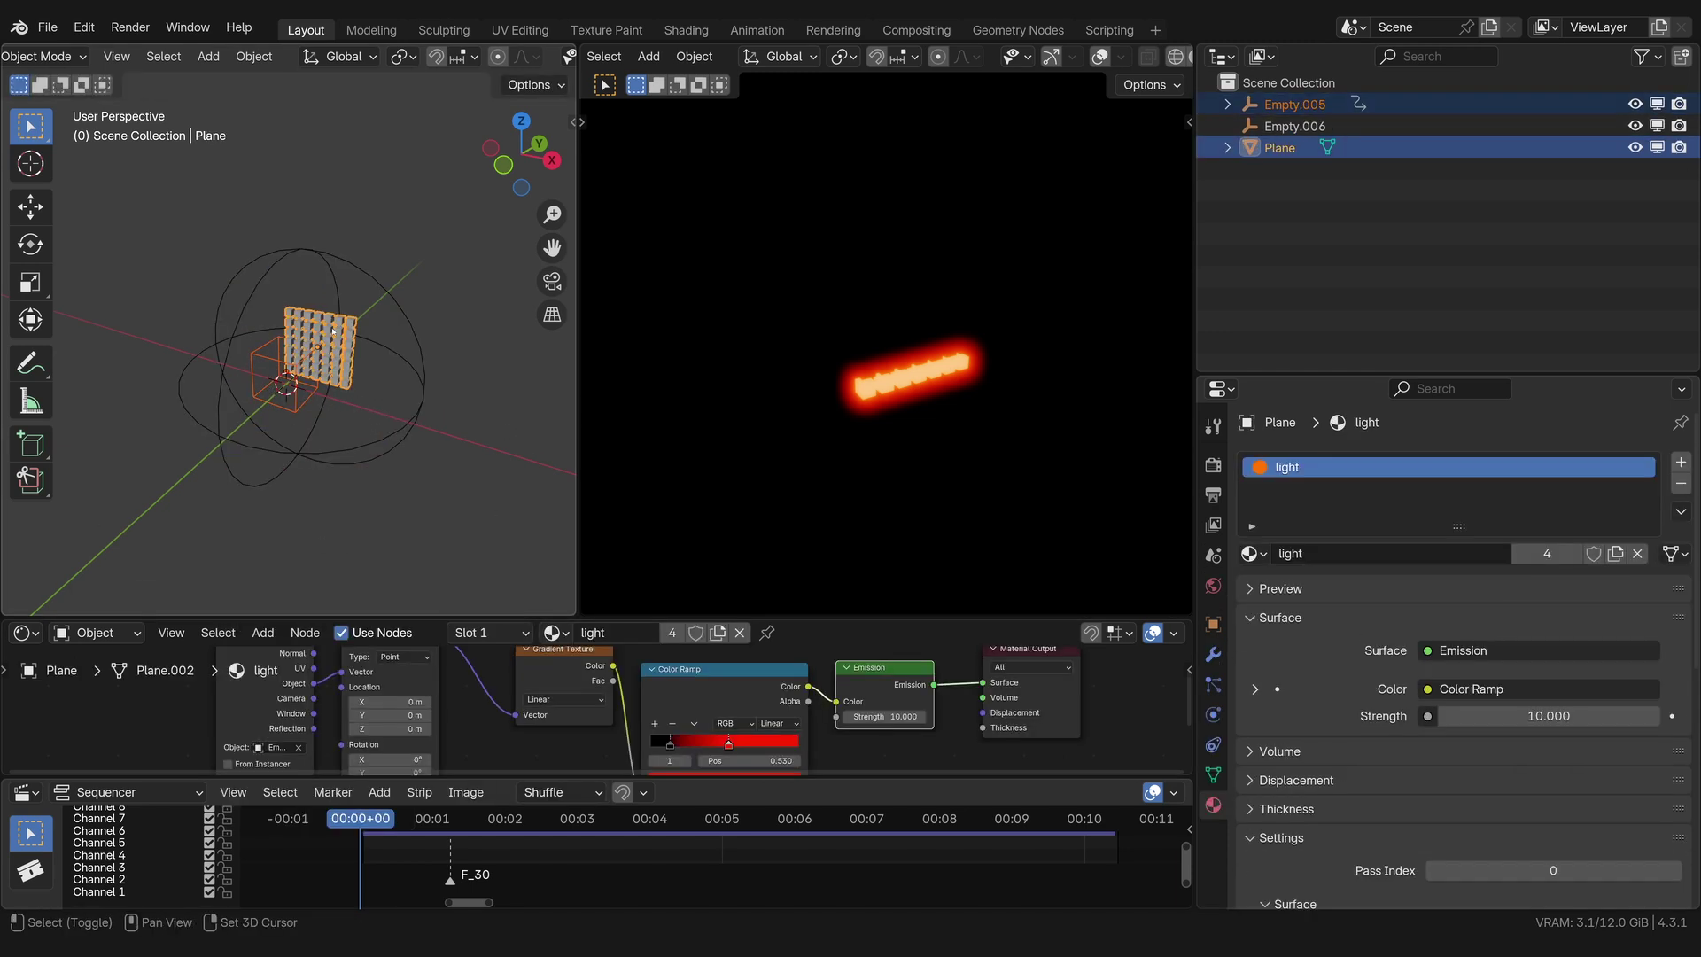
left_click(274, 269, "shift")
key("ctrl+p")
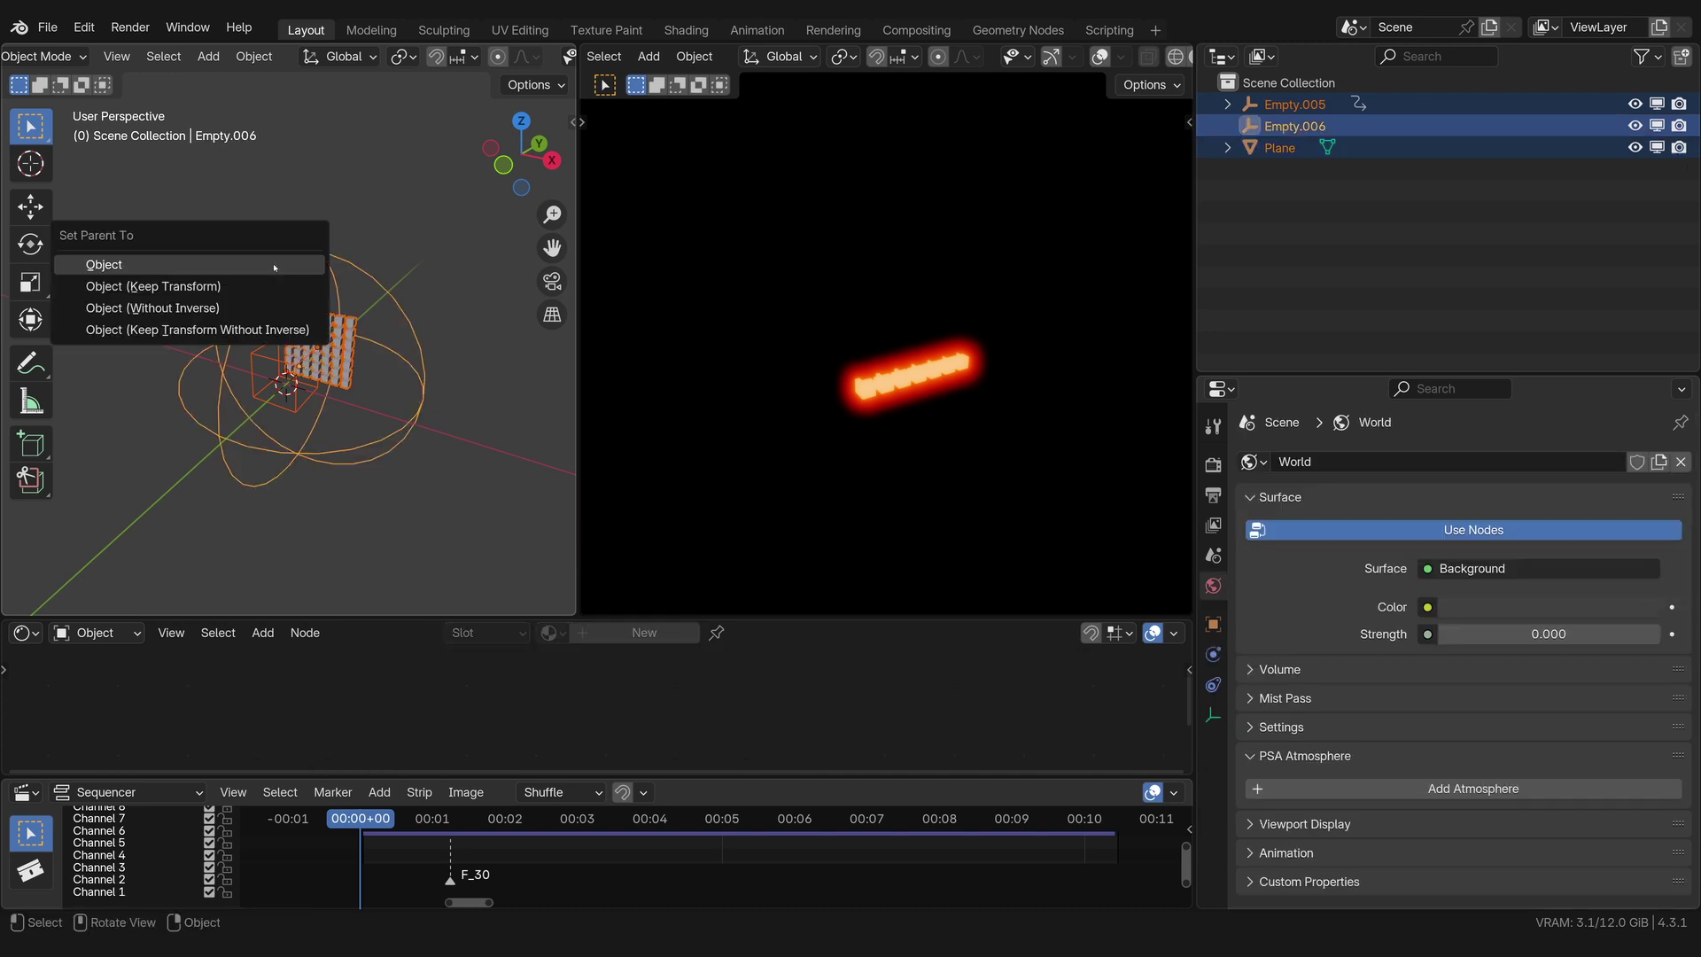
left_click(273, 267)
Step: Move Empty.006 with its children right, then back to the left
left_click(380, 335)
scroll(382, 377, "down", 3)
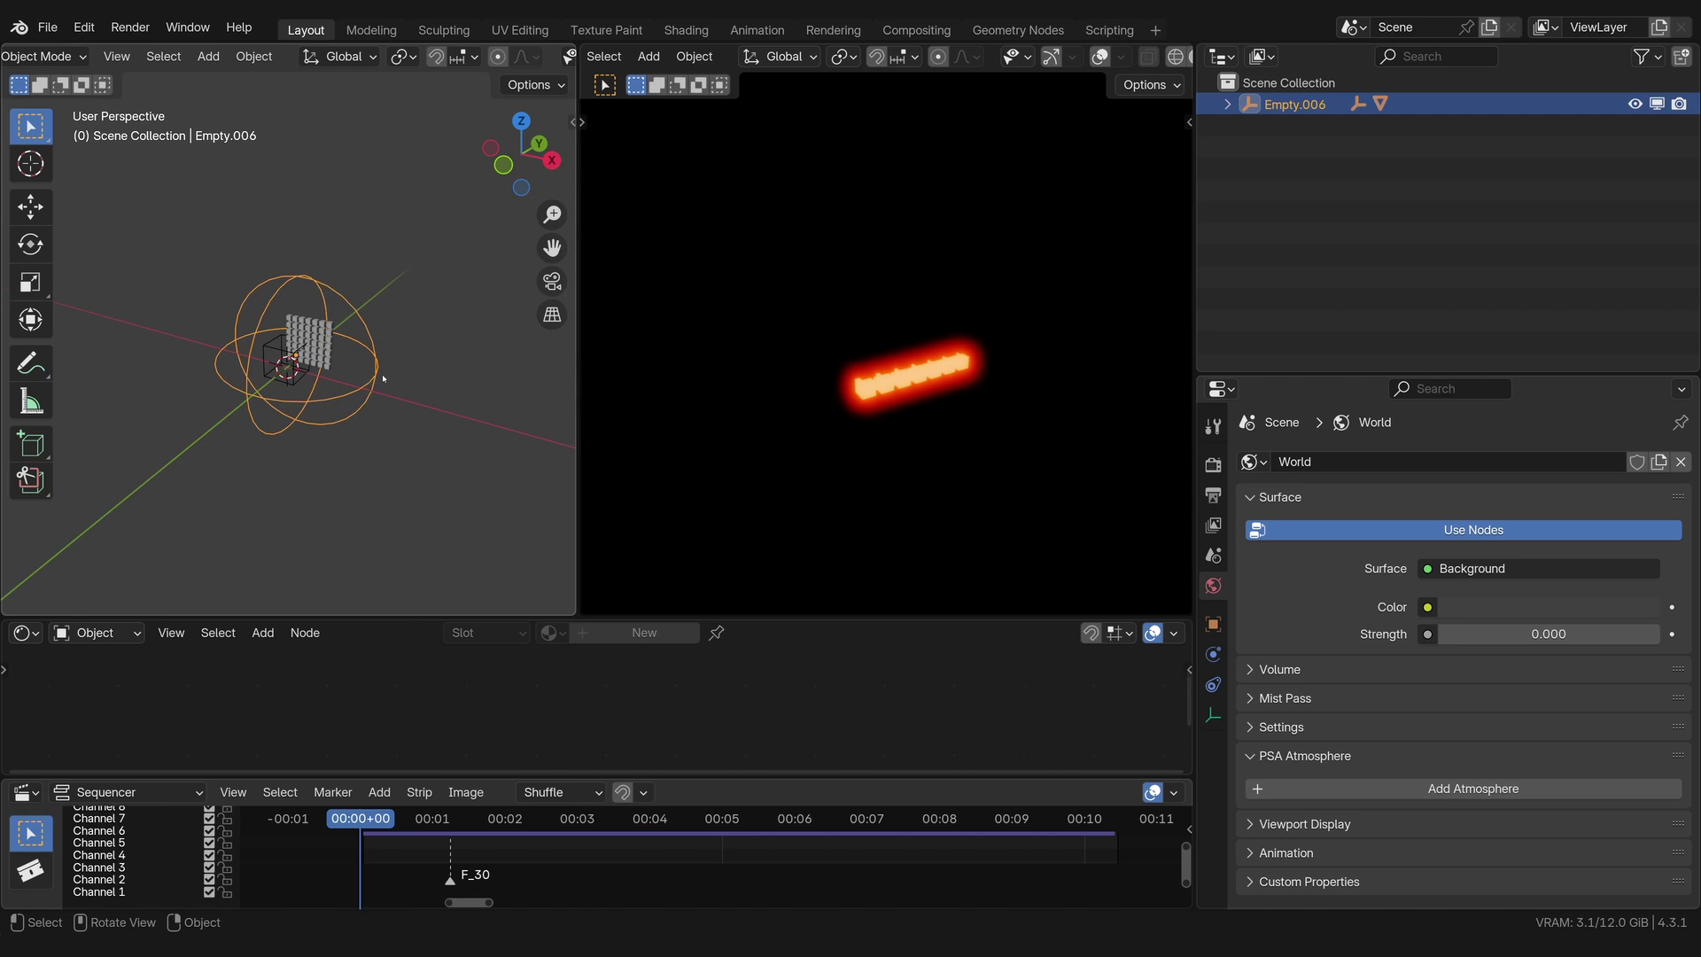
key("g")
left_click(516, 386)
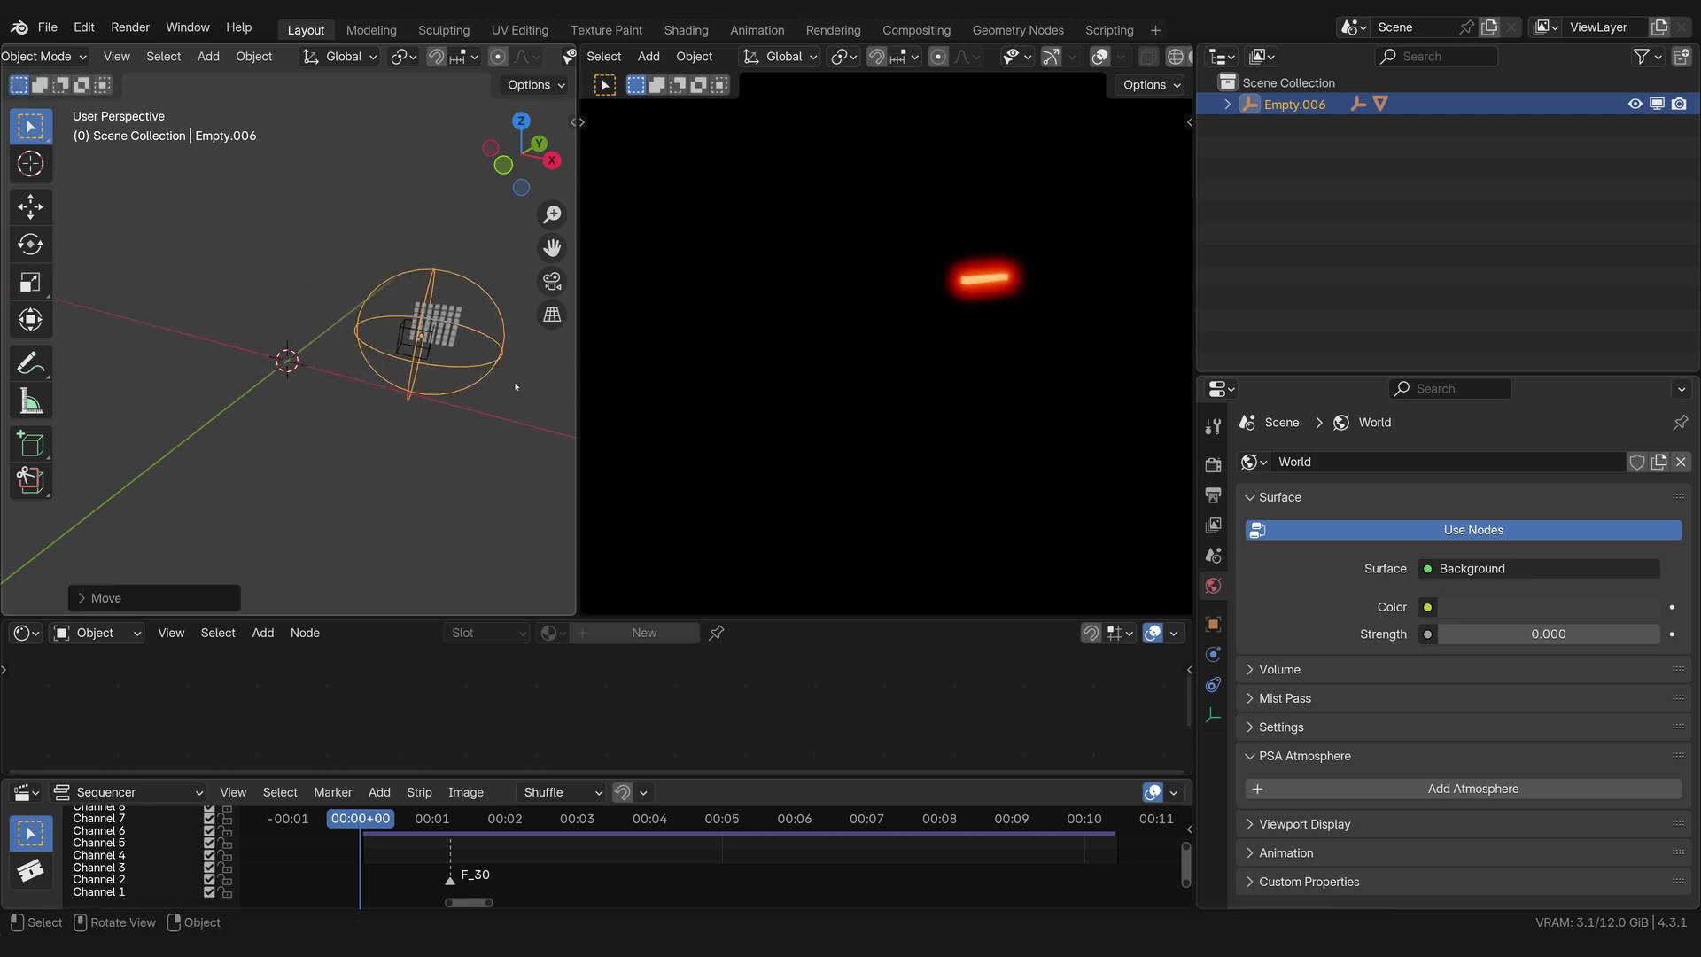
middle_click_drag(424, 409, 459, 449)
key("g")
left_click(327, 440)
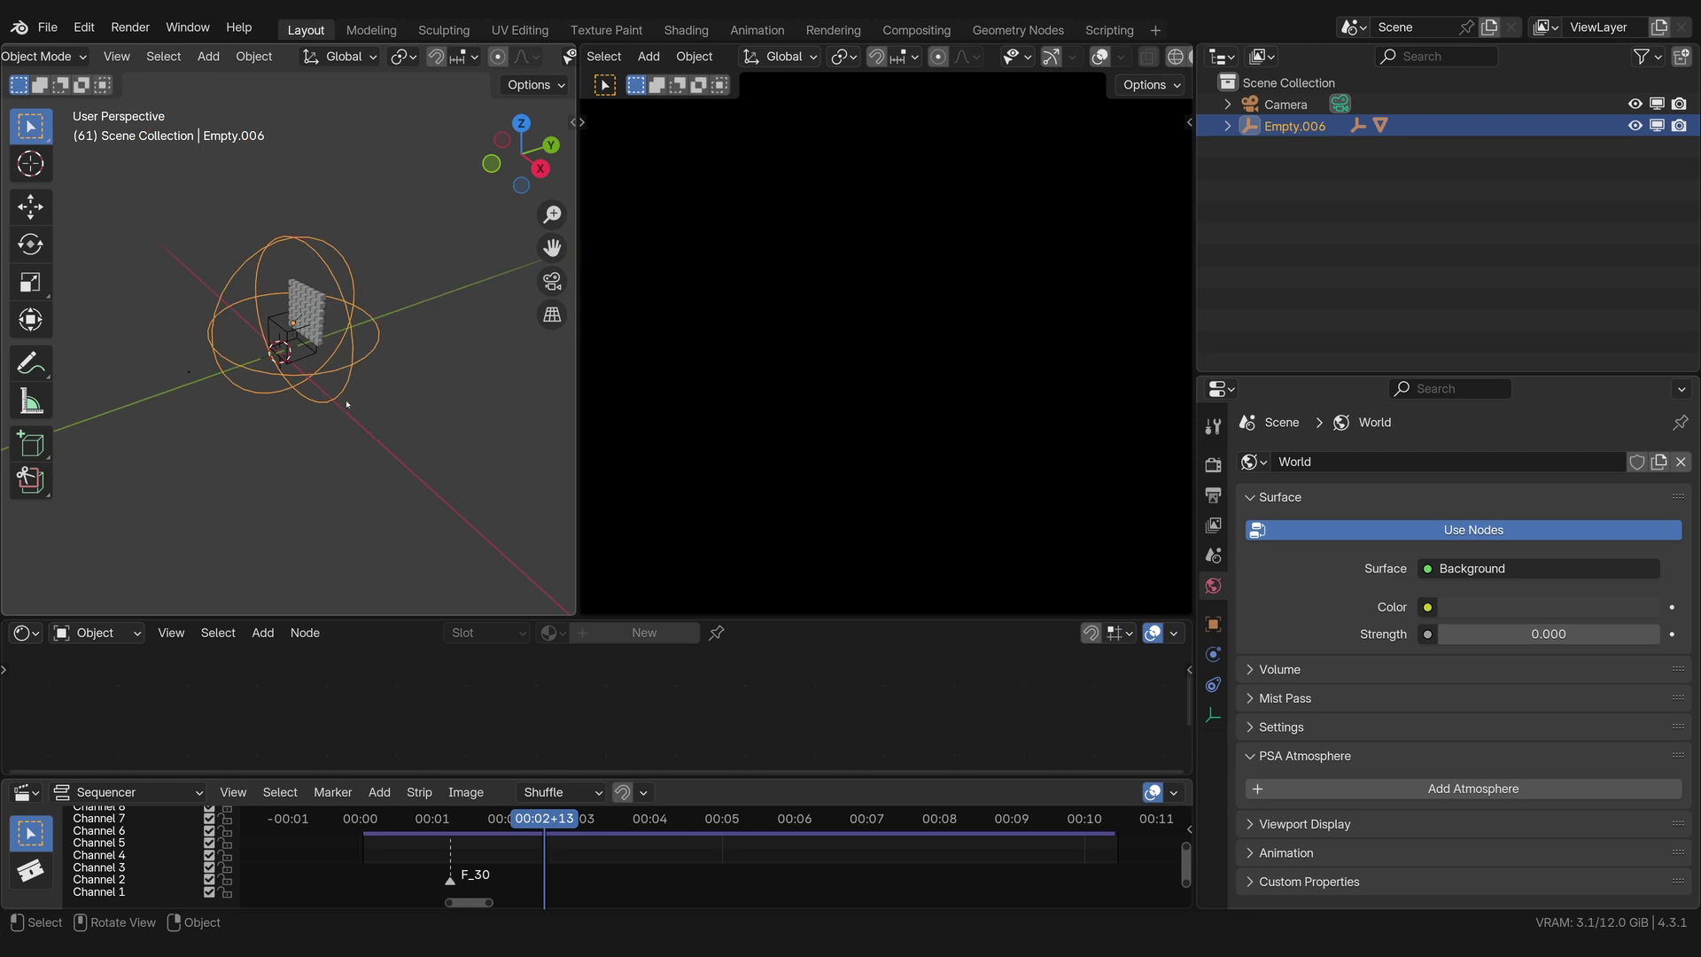
middle_click_drag(354, 398, 372, 390)
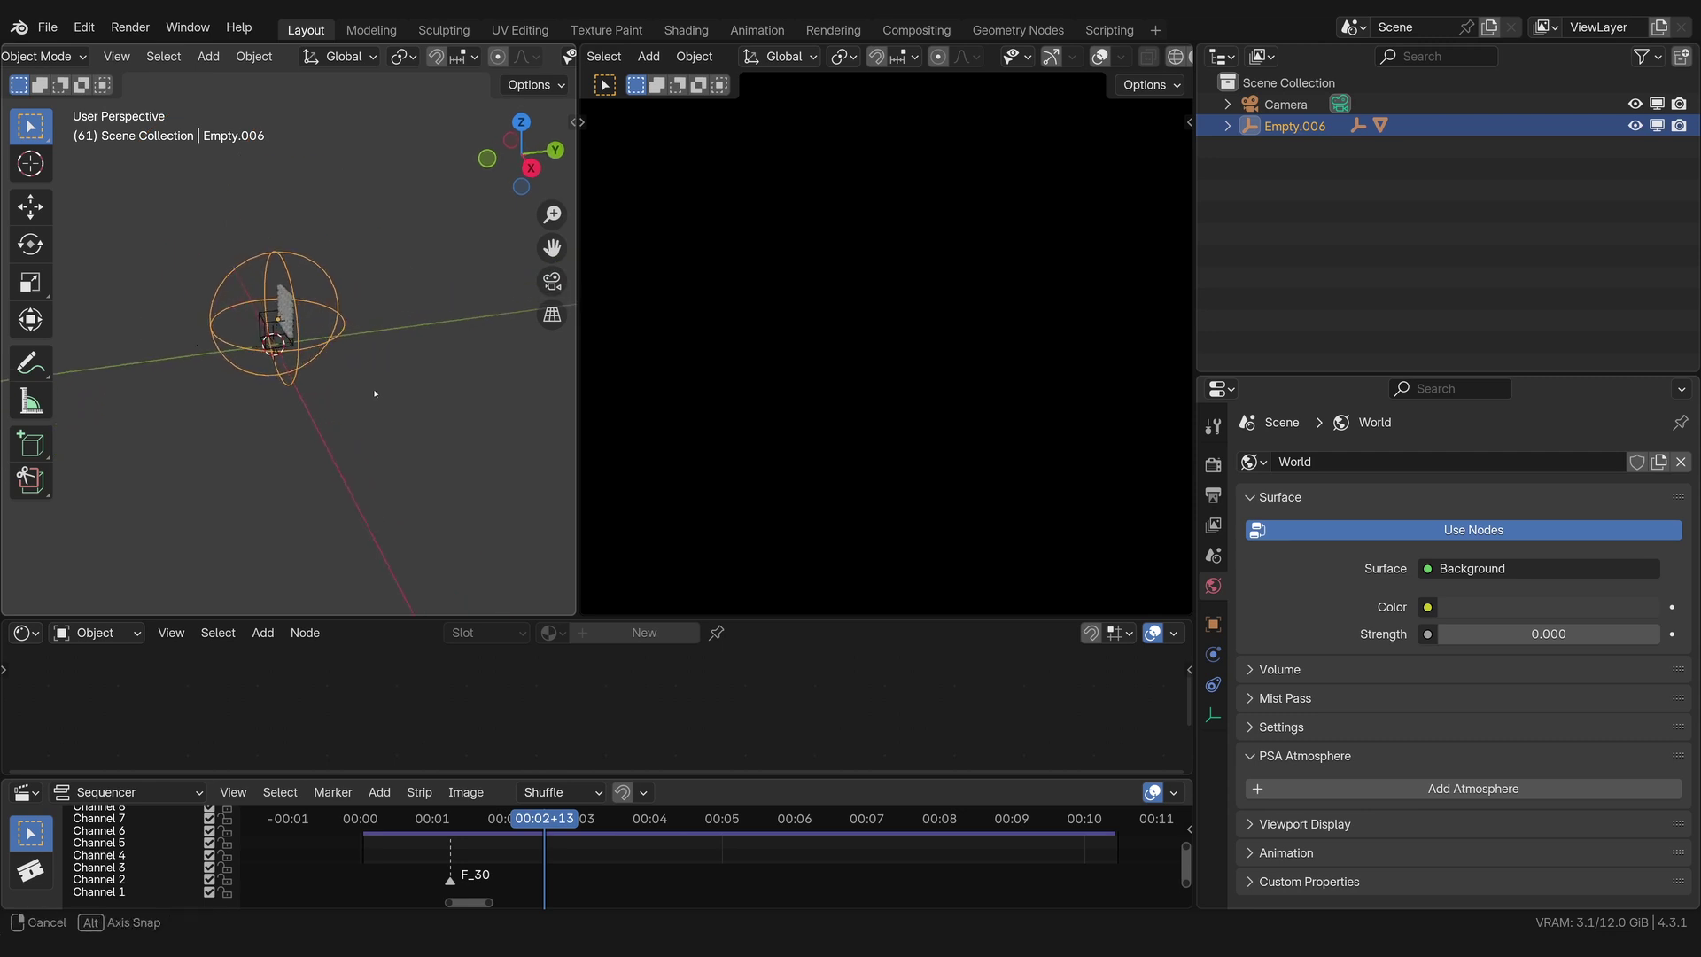
Step: Rotate Empty.006 90° about X and try shifting the group along Z
type("rx90")
key("Return")
key("g")
left_click(486, 328)
middle_click_drag(399, 310, 490, 358)
key("g")
key("shift+z")
left_click(473, 358)
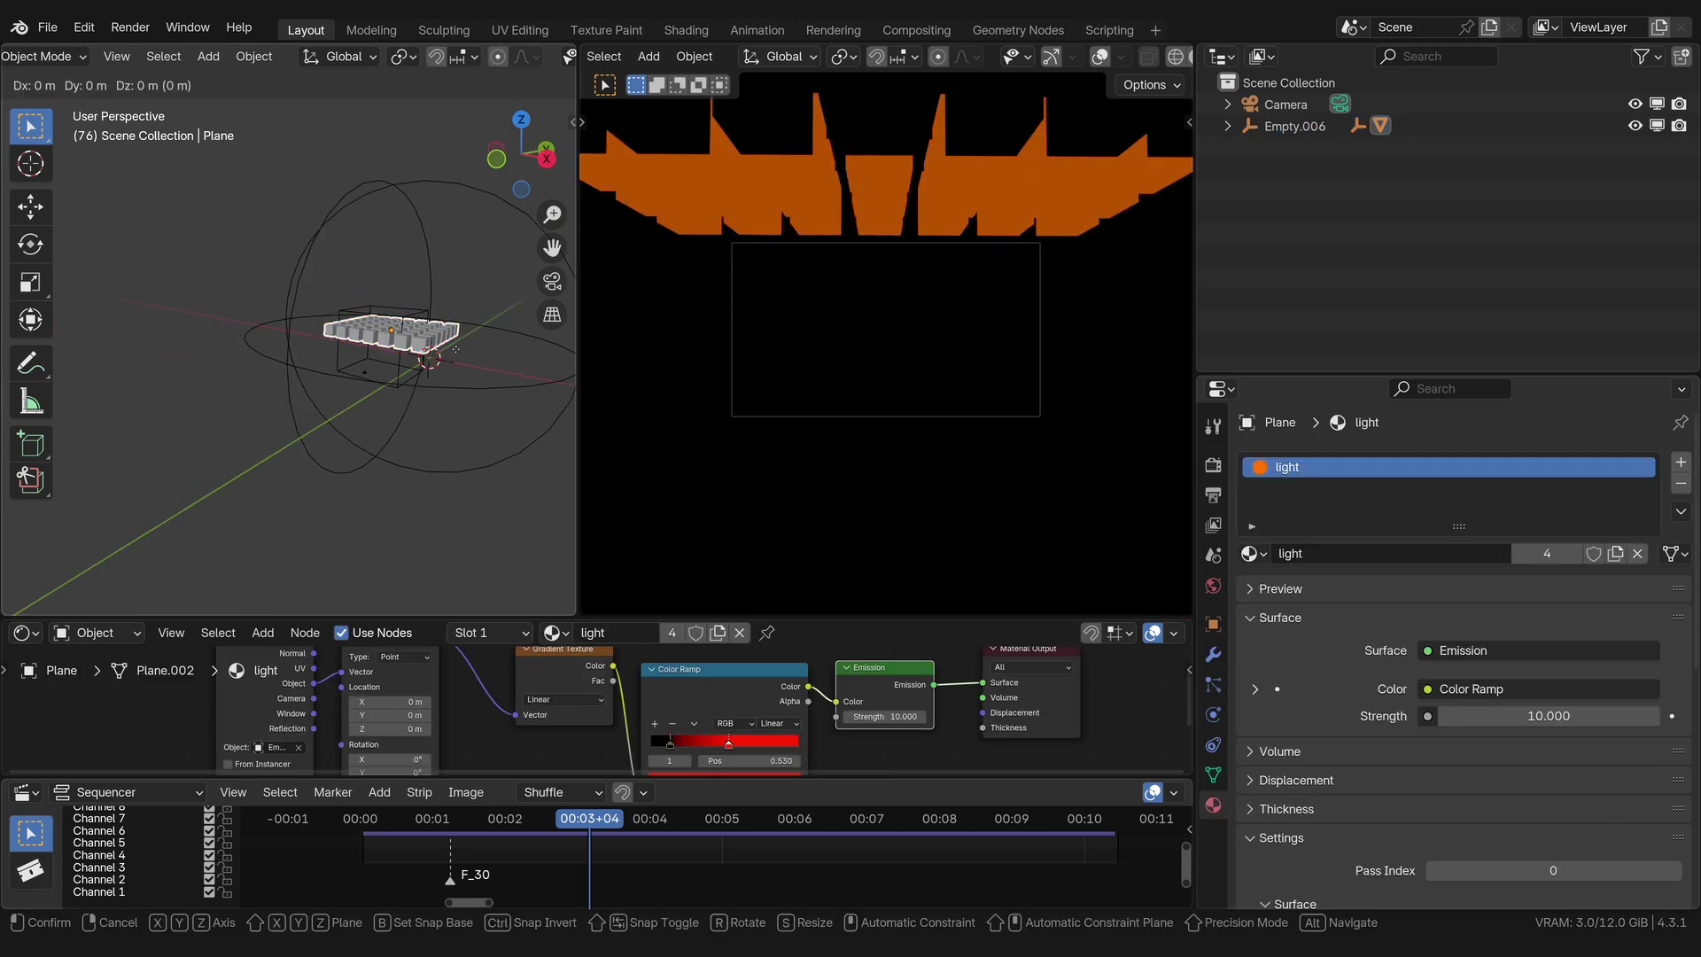
key("Escape")
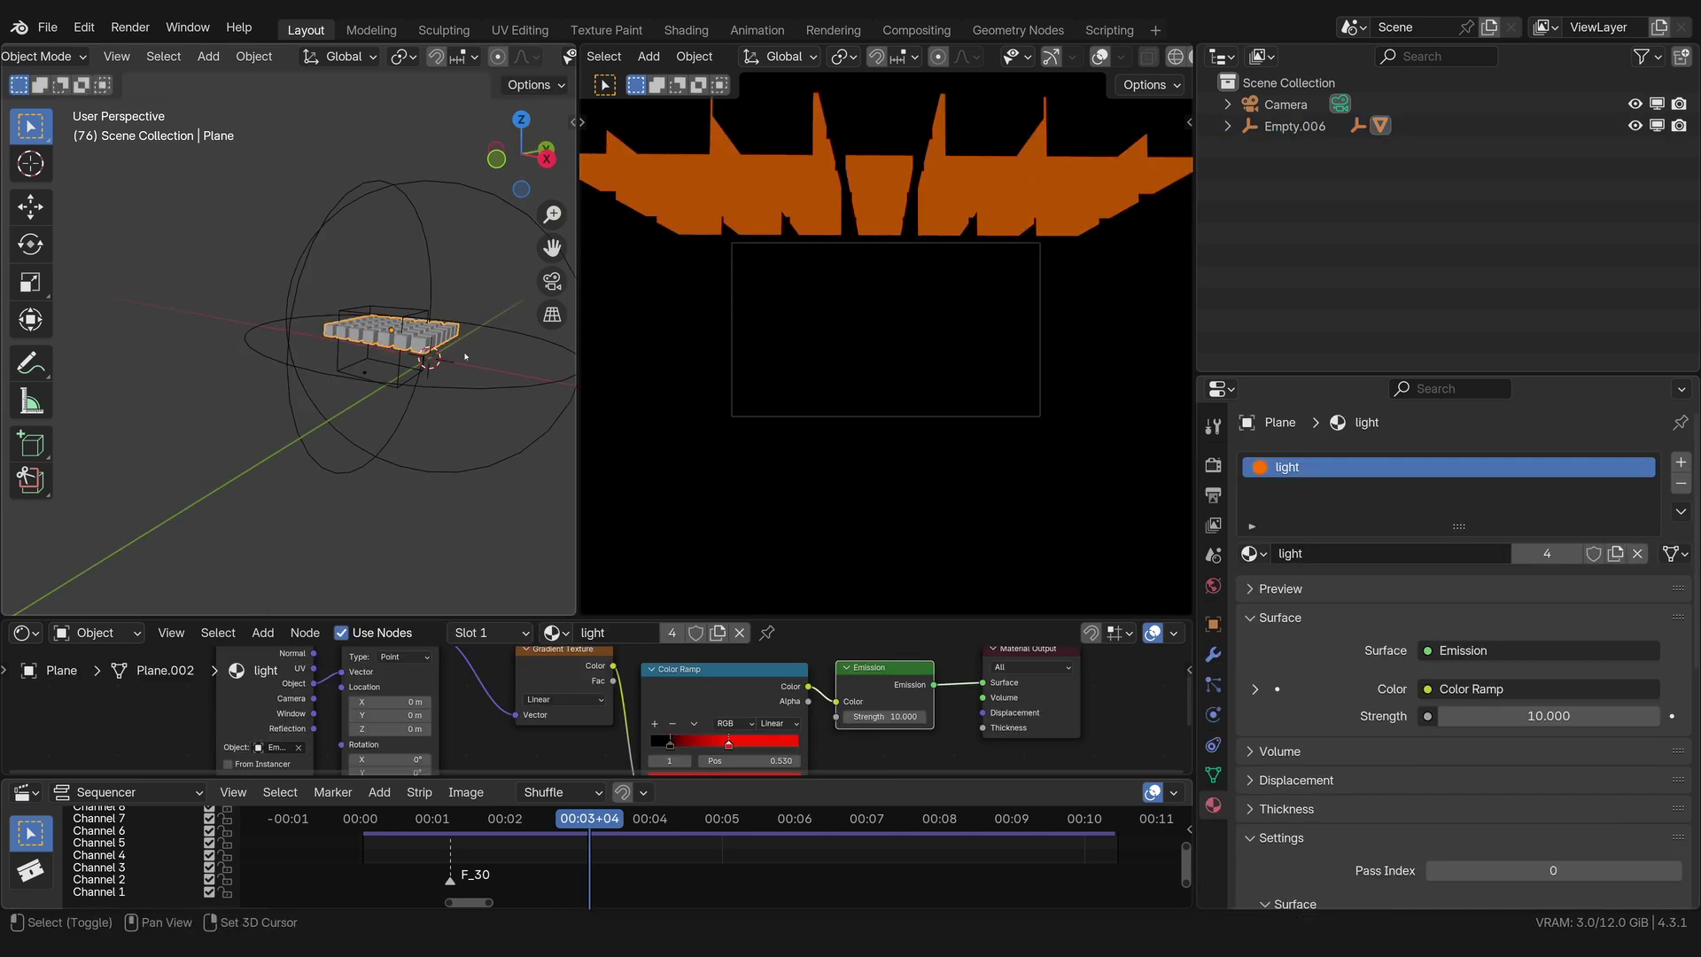
Step: Duplicate the glowing plane grid about 21 m straight down along Z
key("shift+d")
key("z")
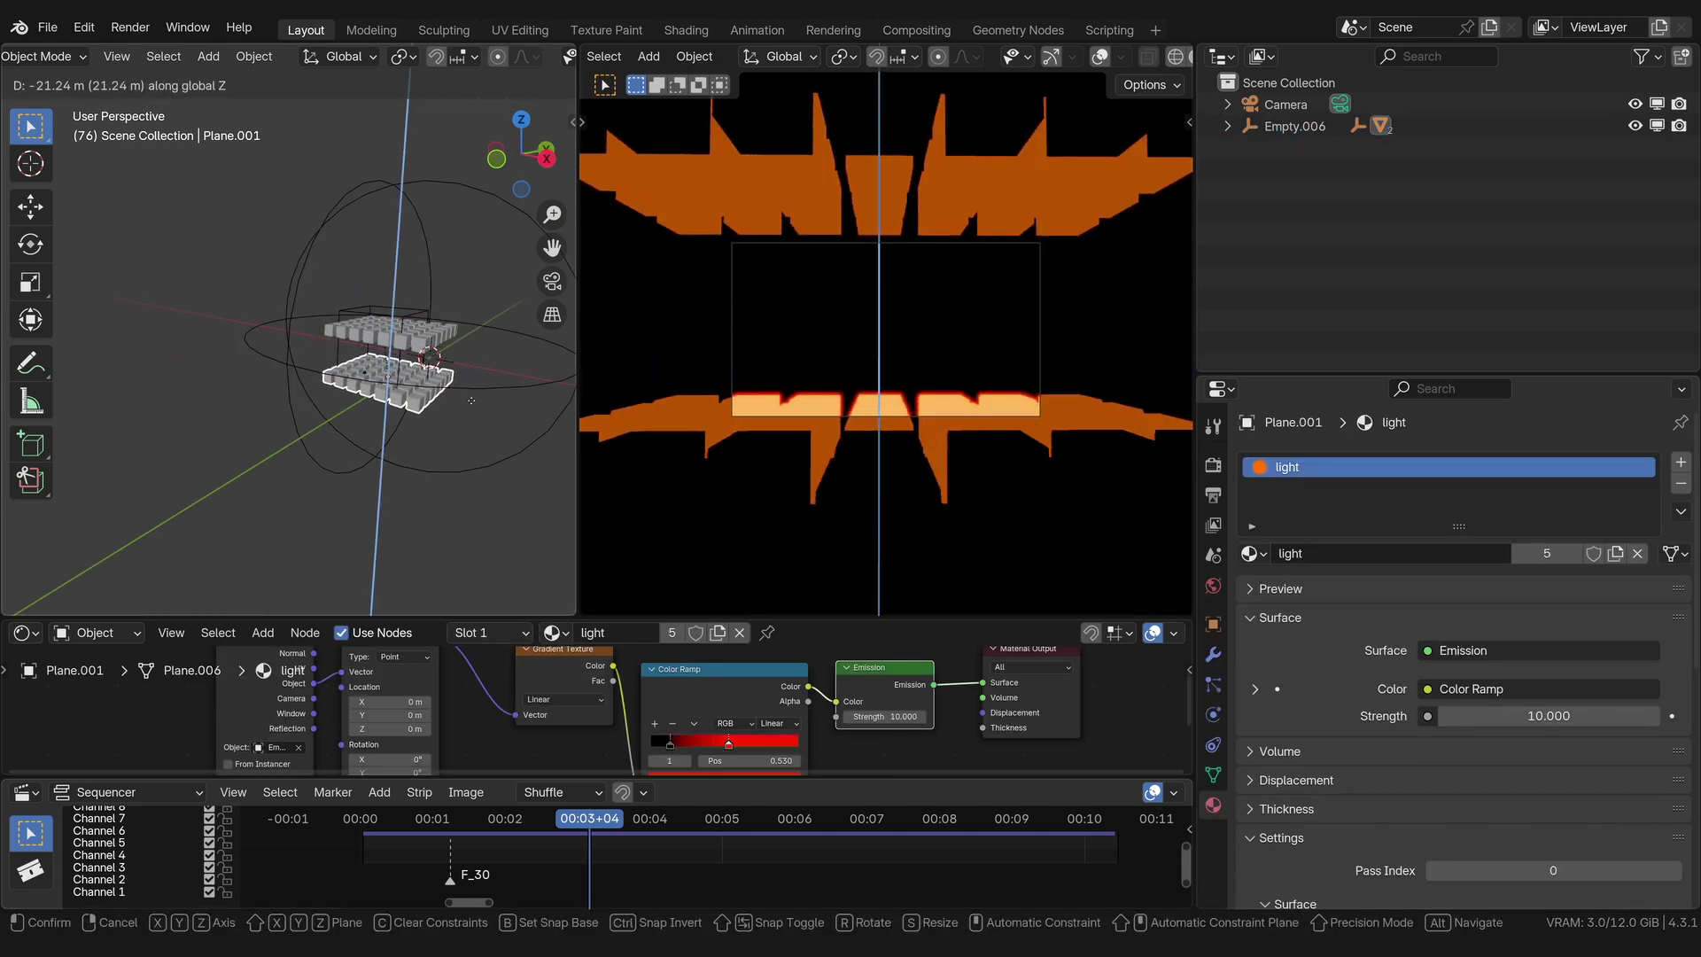
left_click(472, 404)
mouse_move(472, 404)
middle_mouse_down()
mouse_move(410, 408)
mouse_move(502, 399)
middle_mouse_up()
Step: Duplicate both plane grids in place and rotate the copies 90° about Y to form the square tunnel
left_click(415, 357)
left_click(421, 407, "shift")
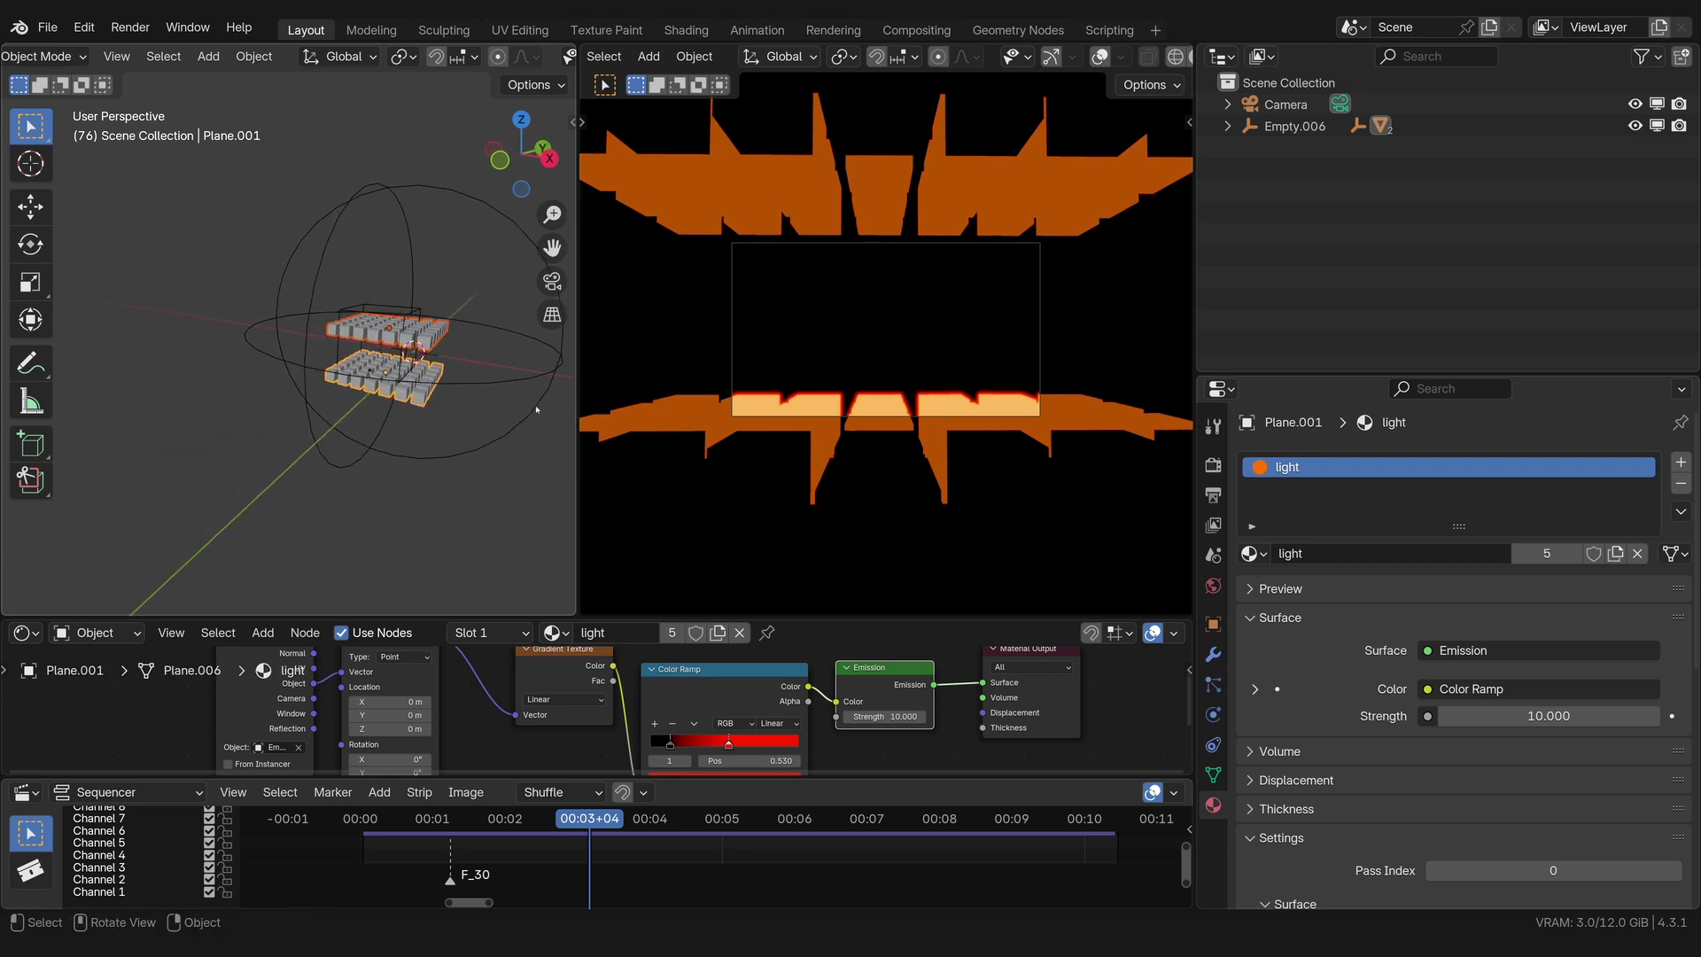
key("shift+d")
right_click(509, 361)
type("r")
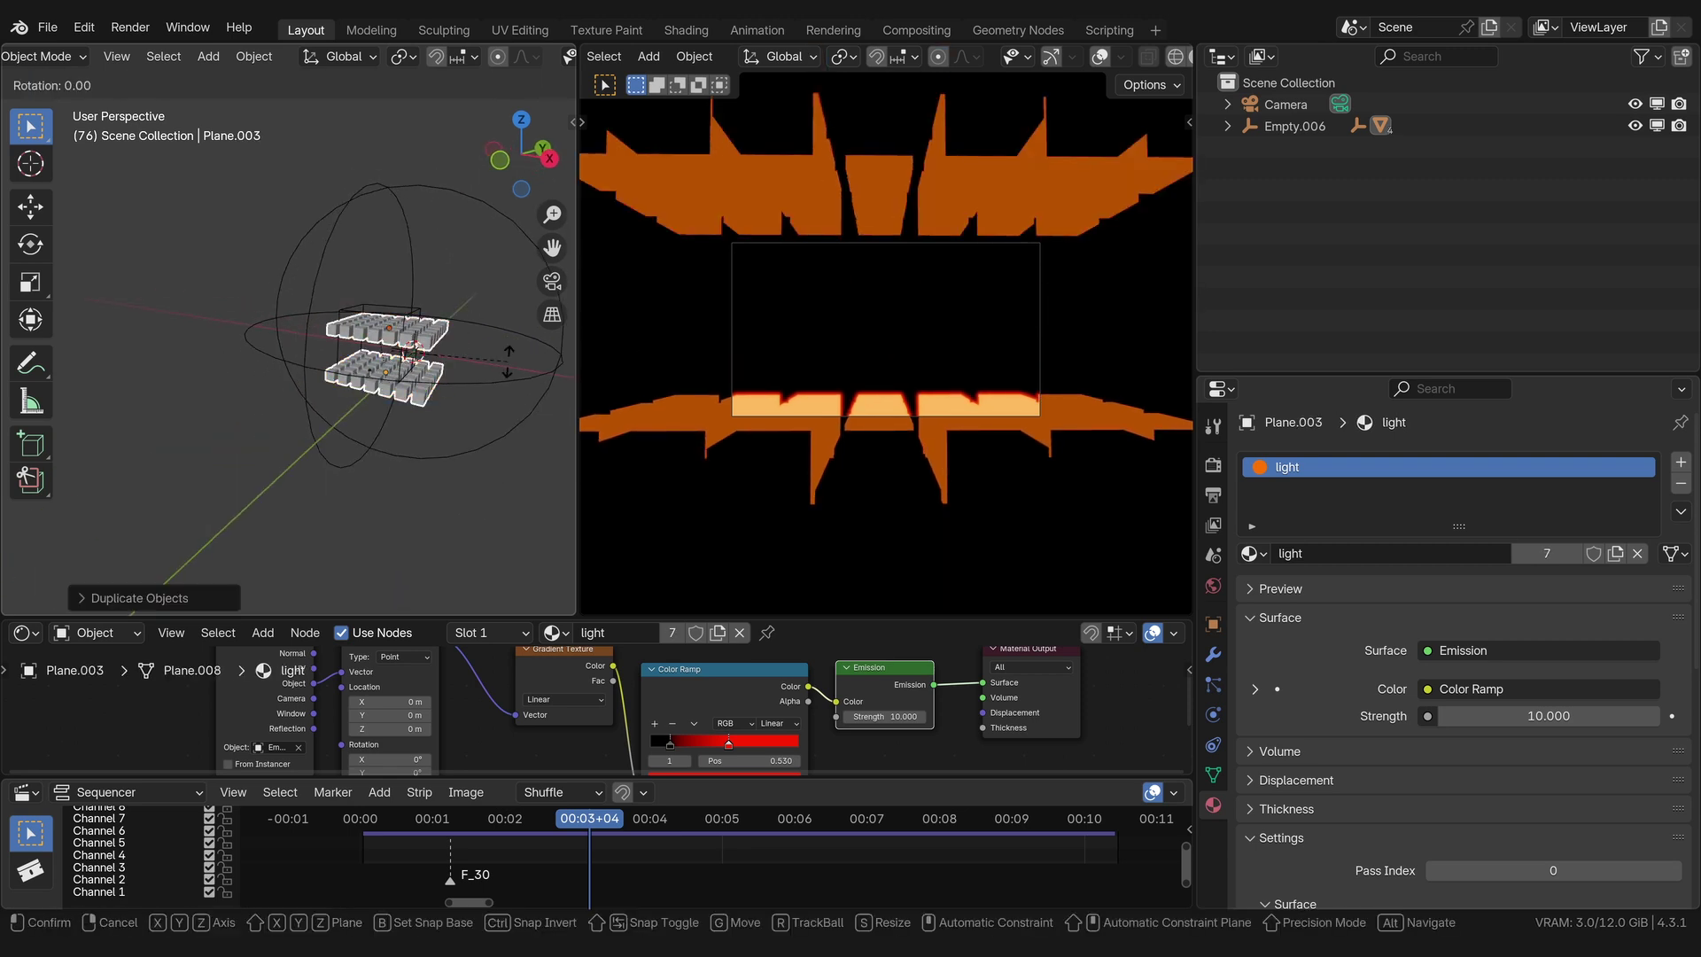
type("y90")
key("Return")
key("Home")
left_click_drag(611, 618, 612, 746)
middle_click_drag(545, 531, 364, 520)
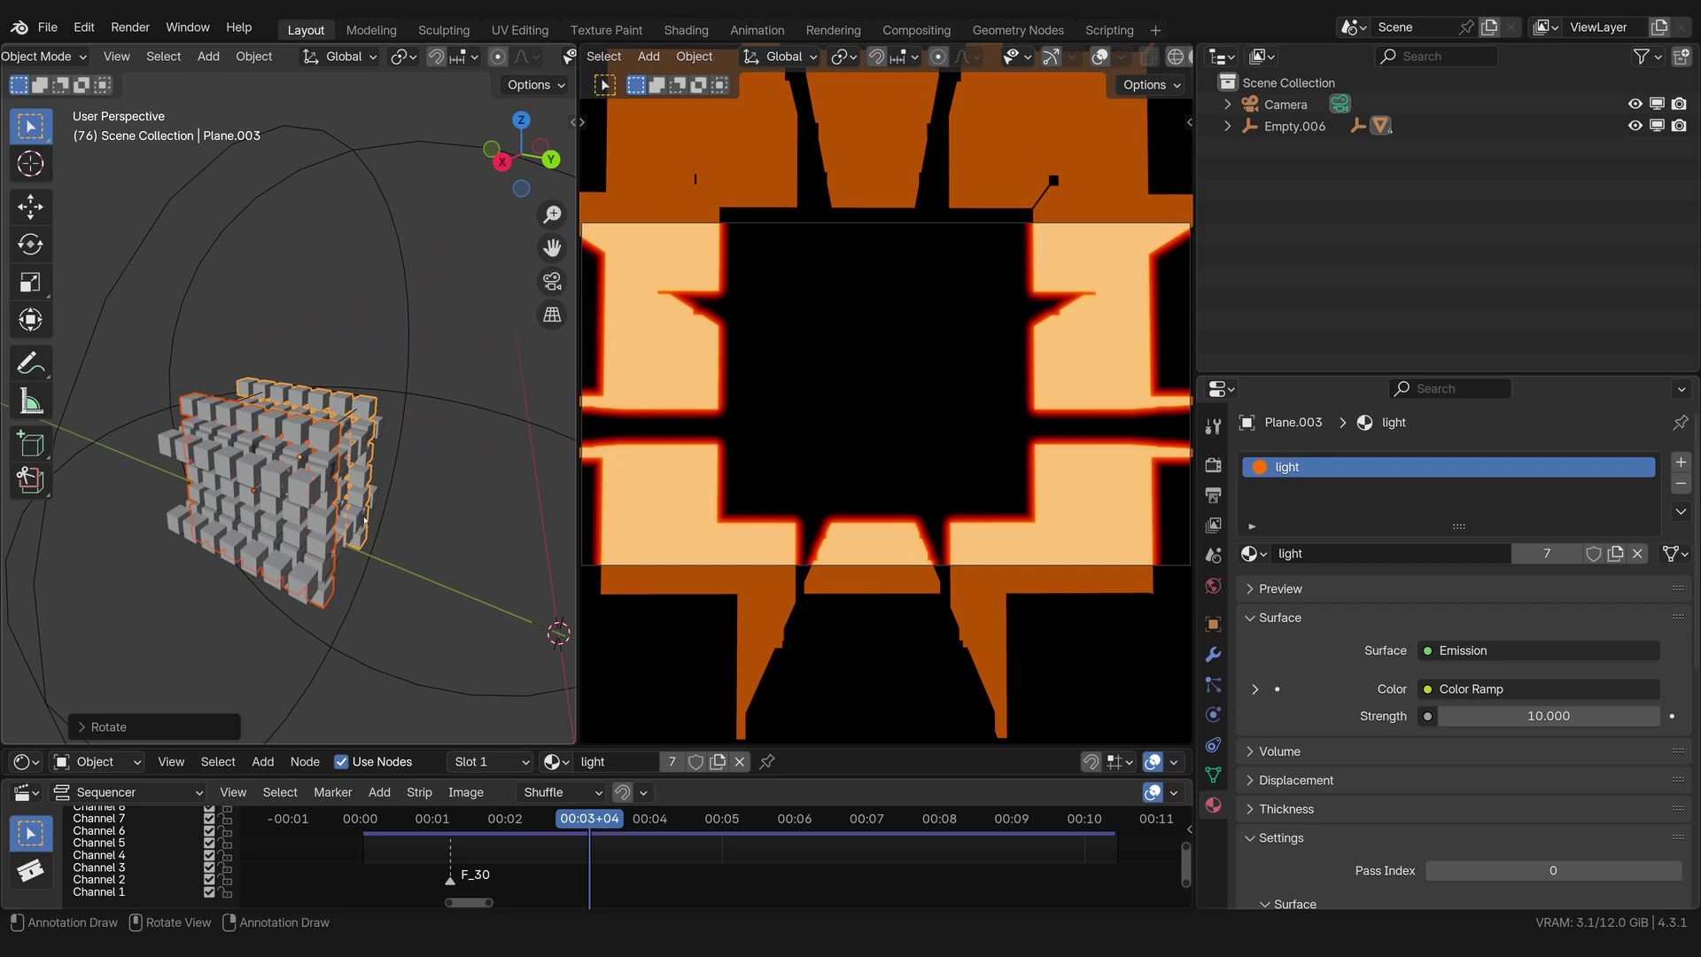
scroll(322, 464, "down", 3)
Step: Select Empty.006 and move it to reposition the whole tunnel group
left_click(337, 299)
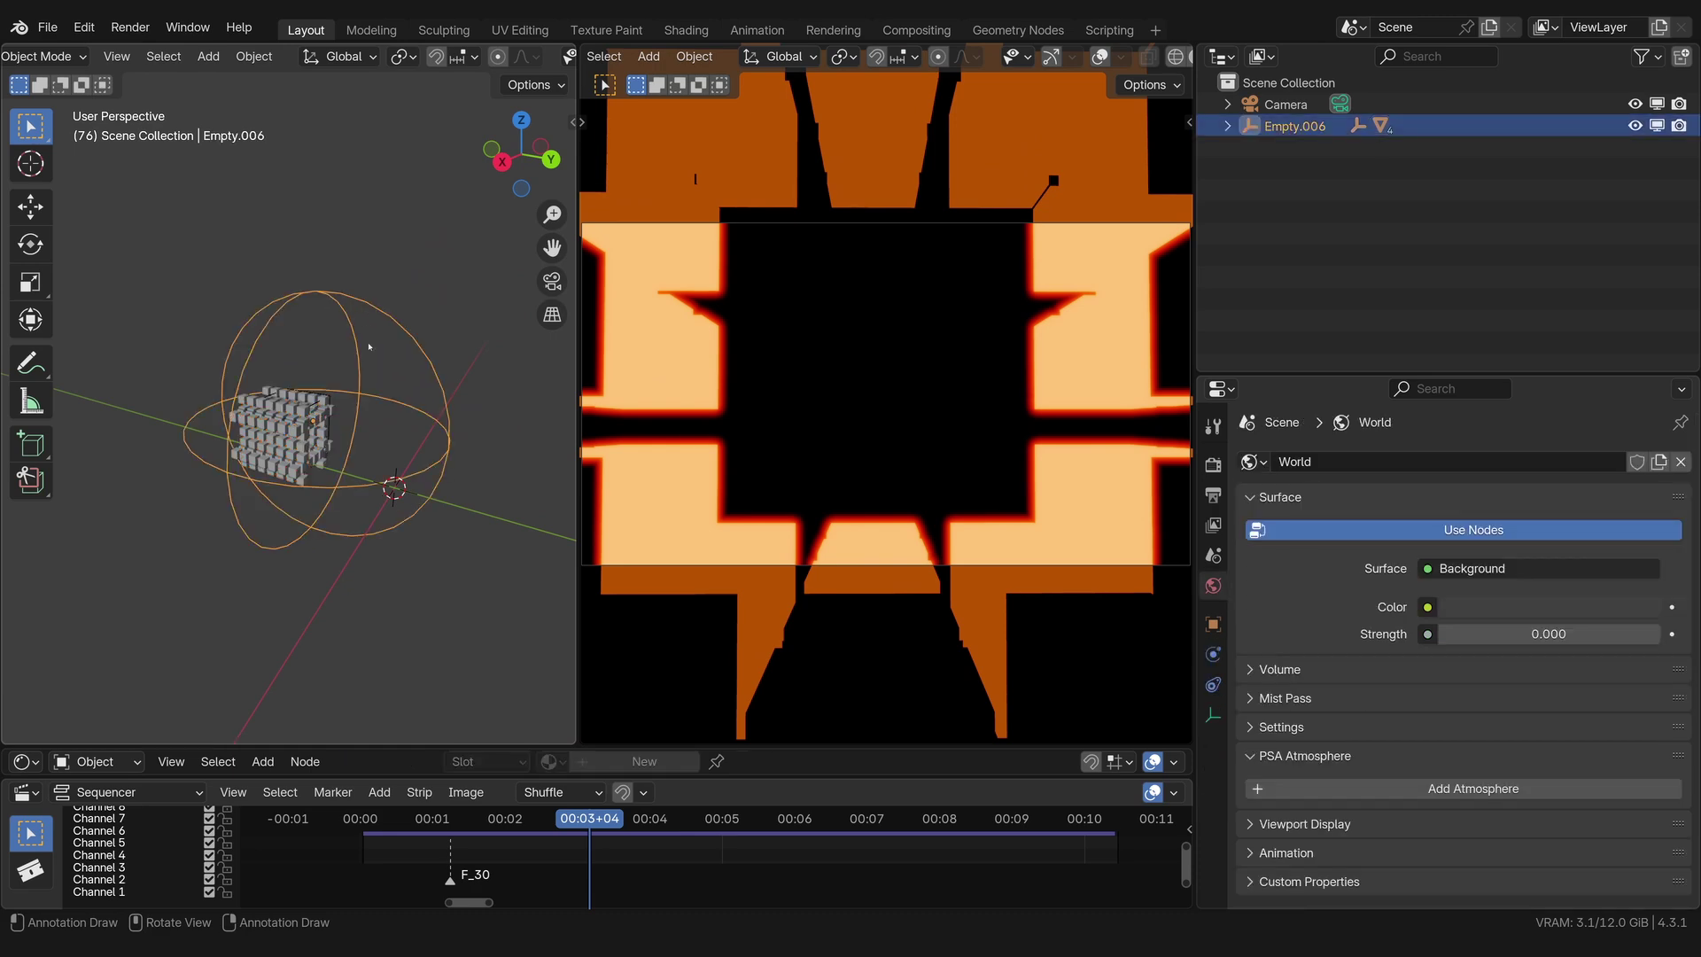
middle_click_drag(369, 347, 433, 312)
key("g")
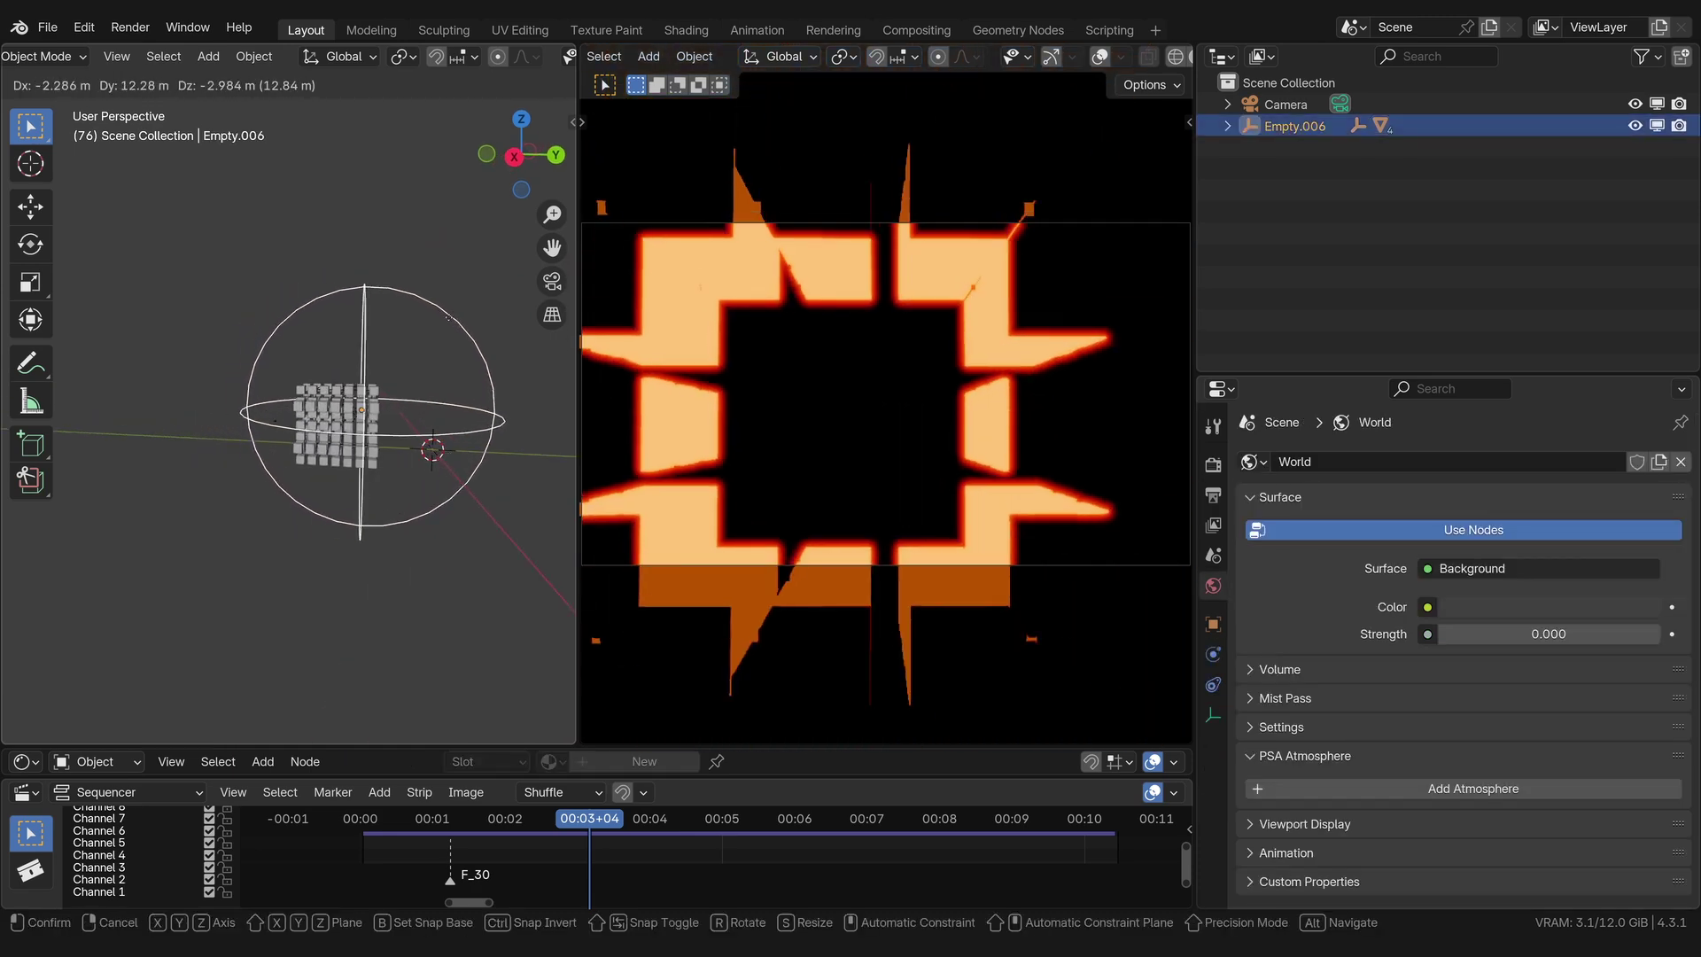
right_click(455, 337)
middle_click_drag(455, 338, 393, 414)
key("g")
key("shift+z")
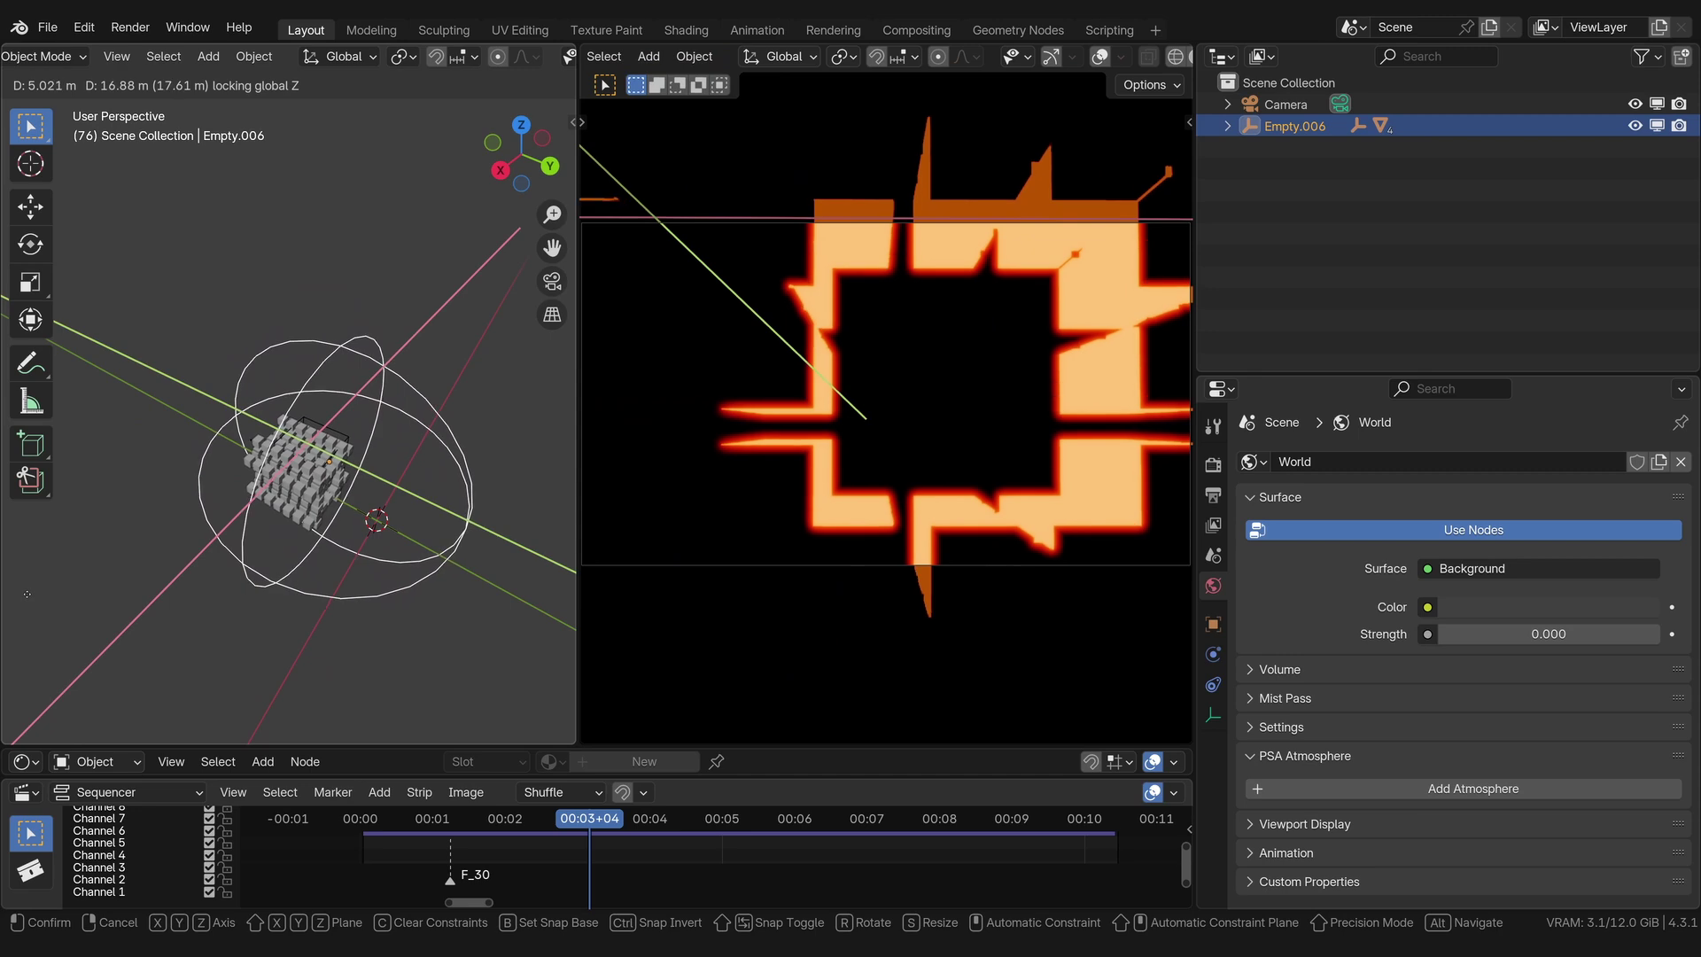
right_click(395, 474)
middle_click_drag(395, 474, 394, 472)
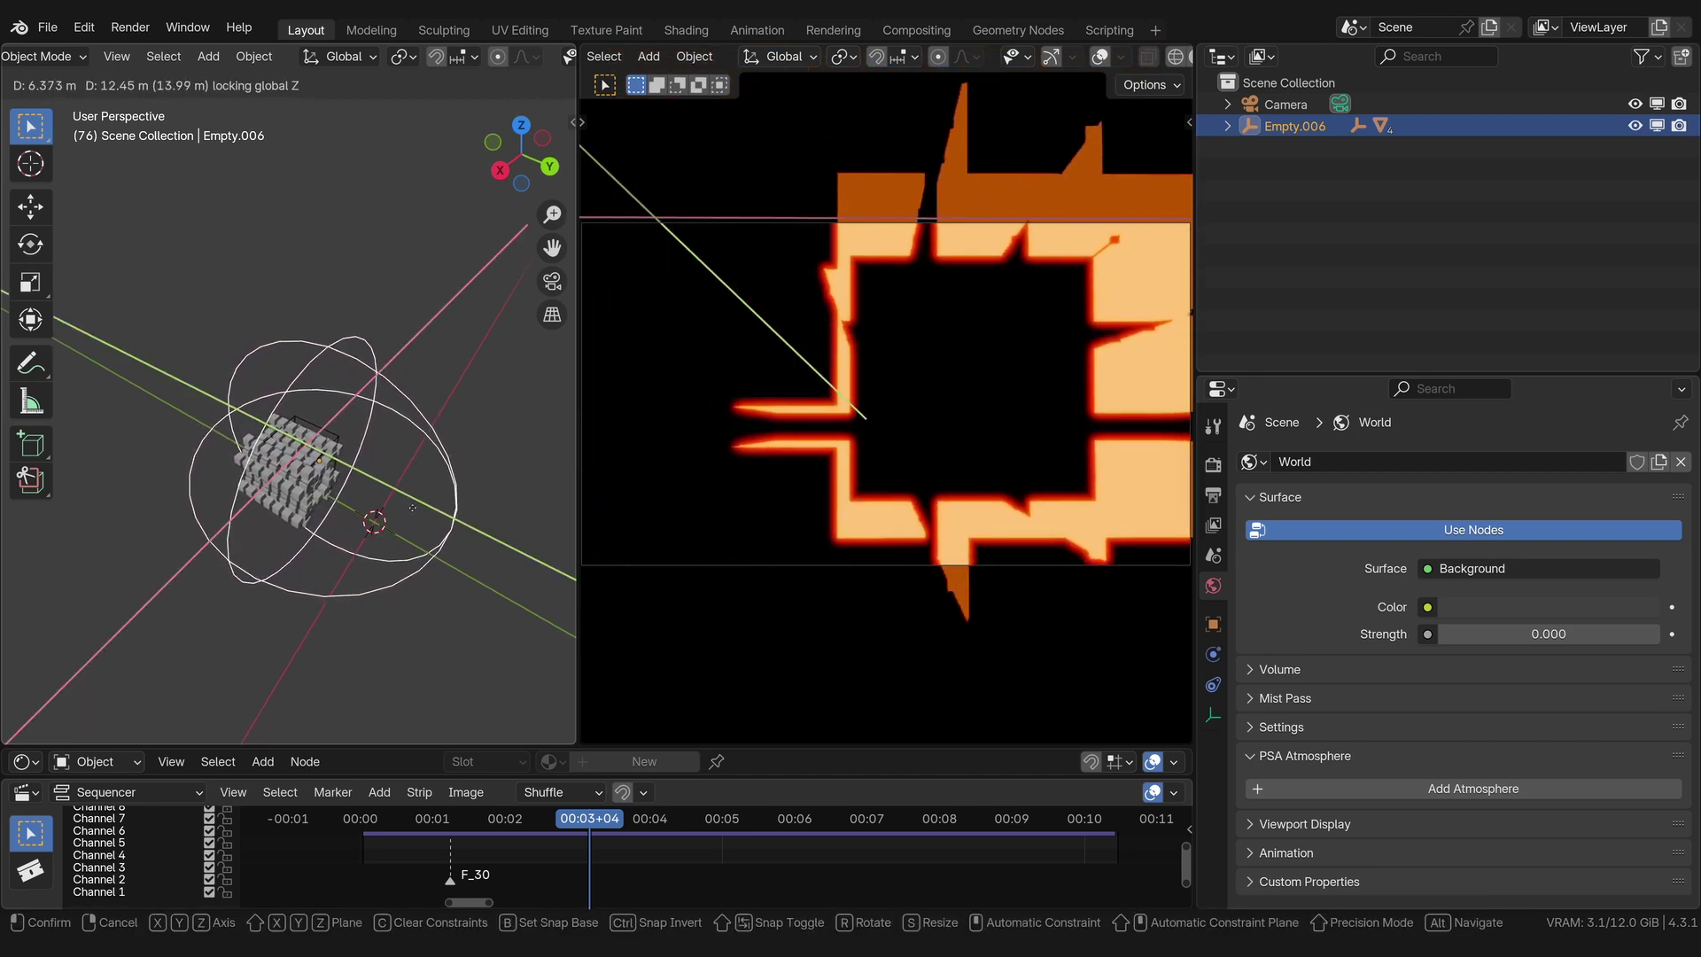
left_click(433, 512)
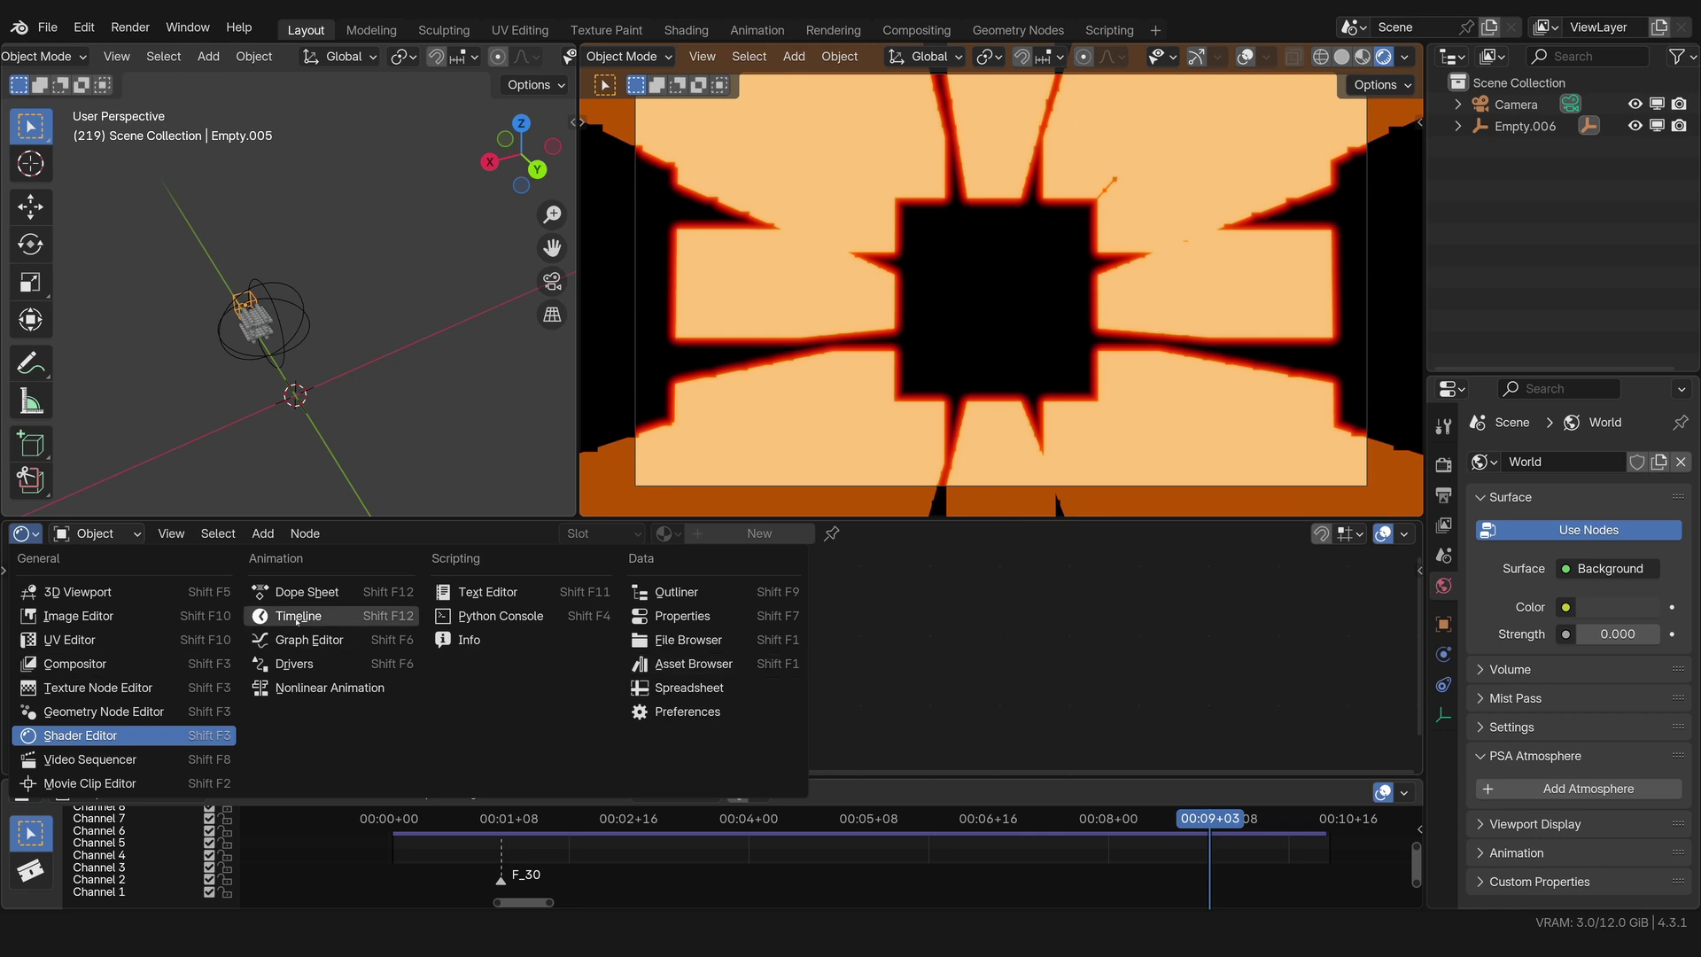
Step: Switch the bottom area to a Graph Editor showing Empty.005's curves, enlarged and fitted to view
left_click(293, 592)
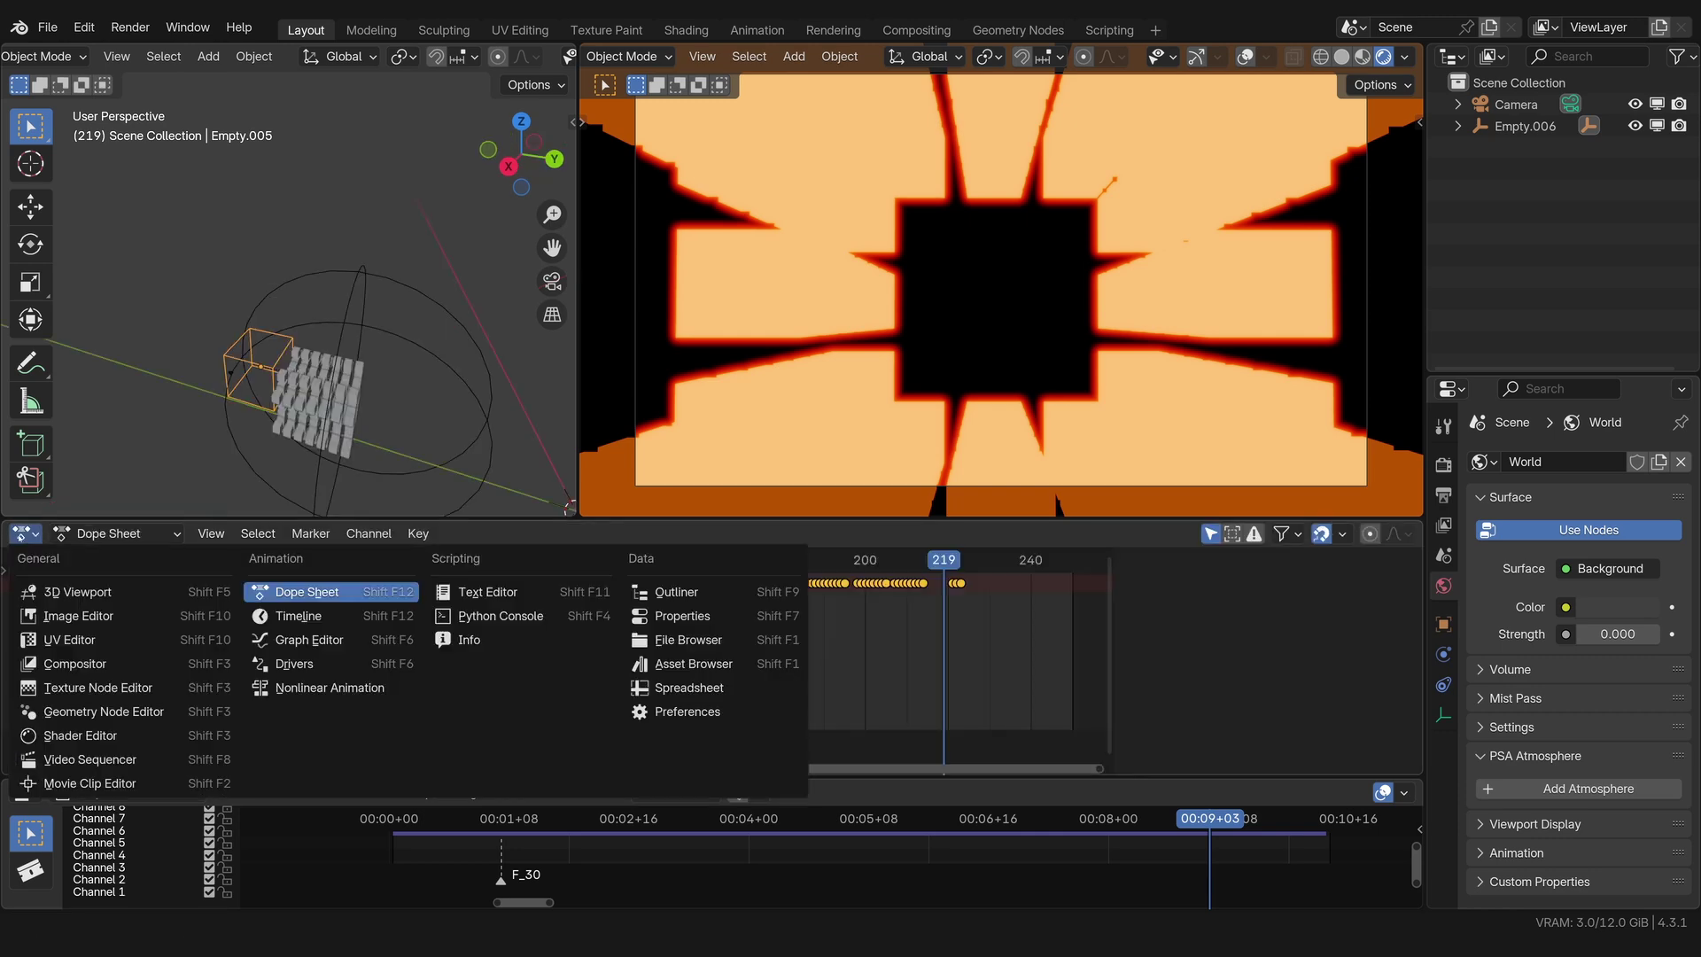
left_click(309, 640)
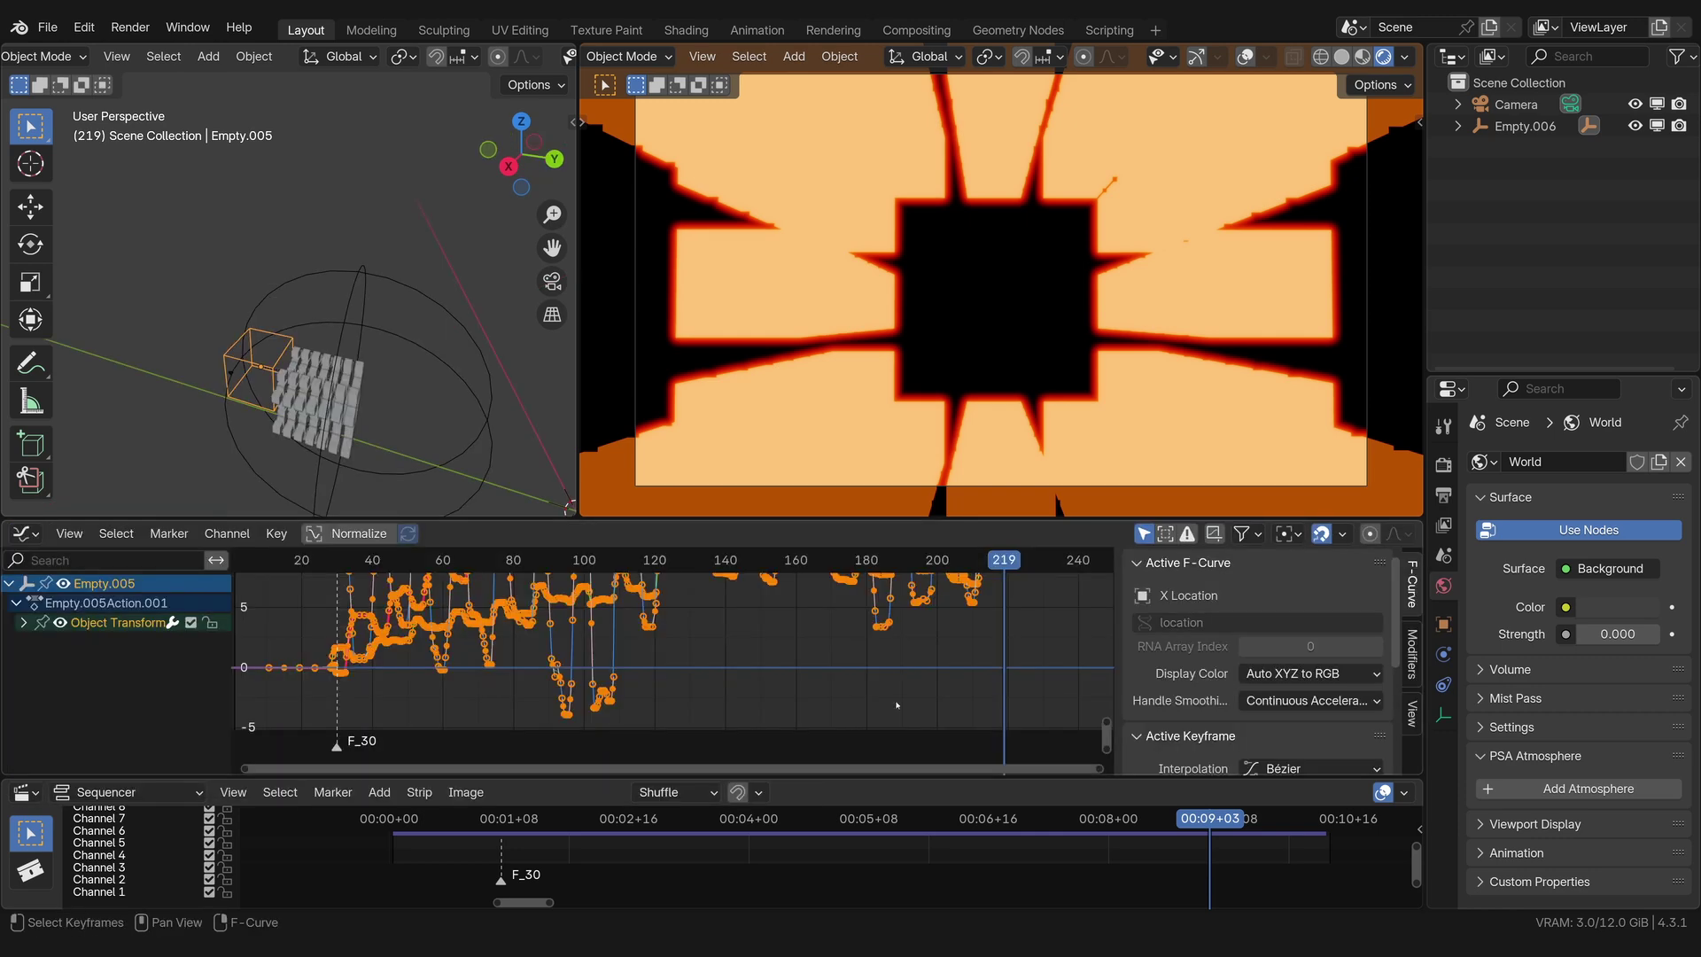
scroll(910, 736, "down", 1)
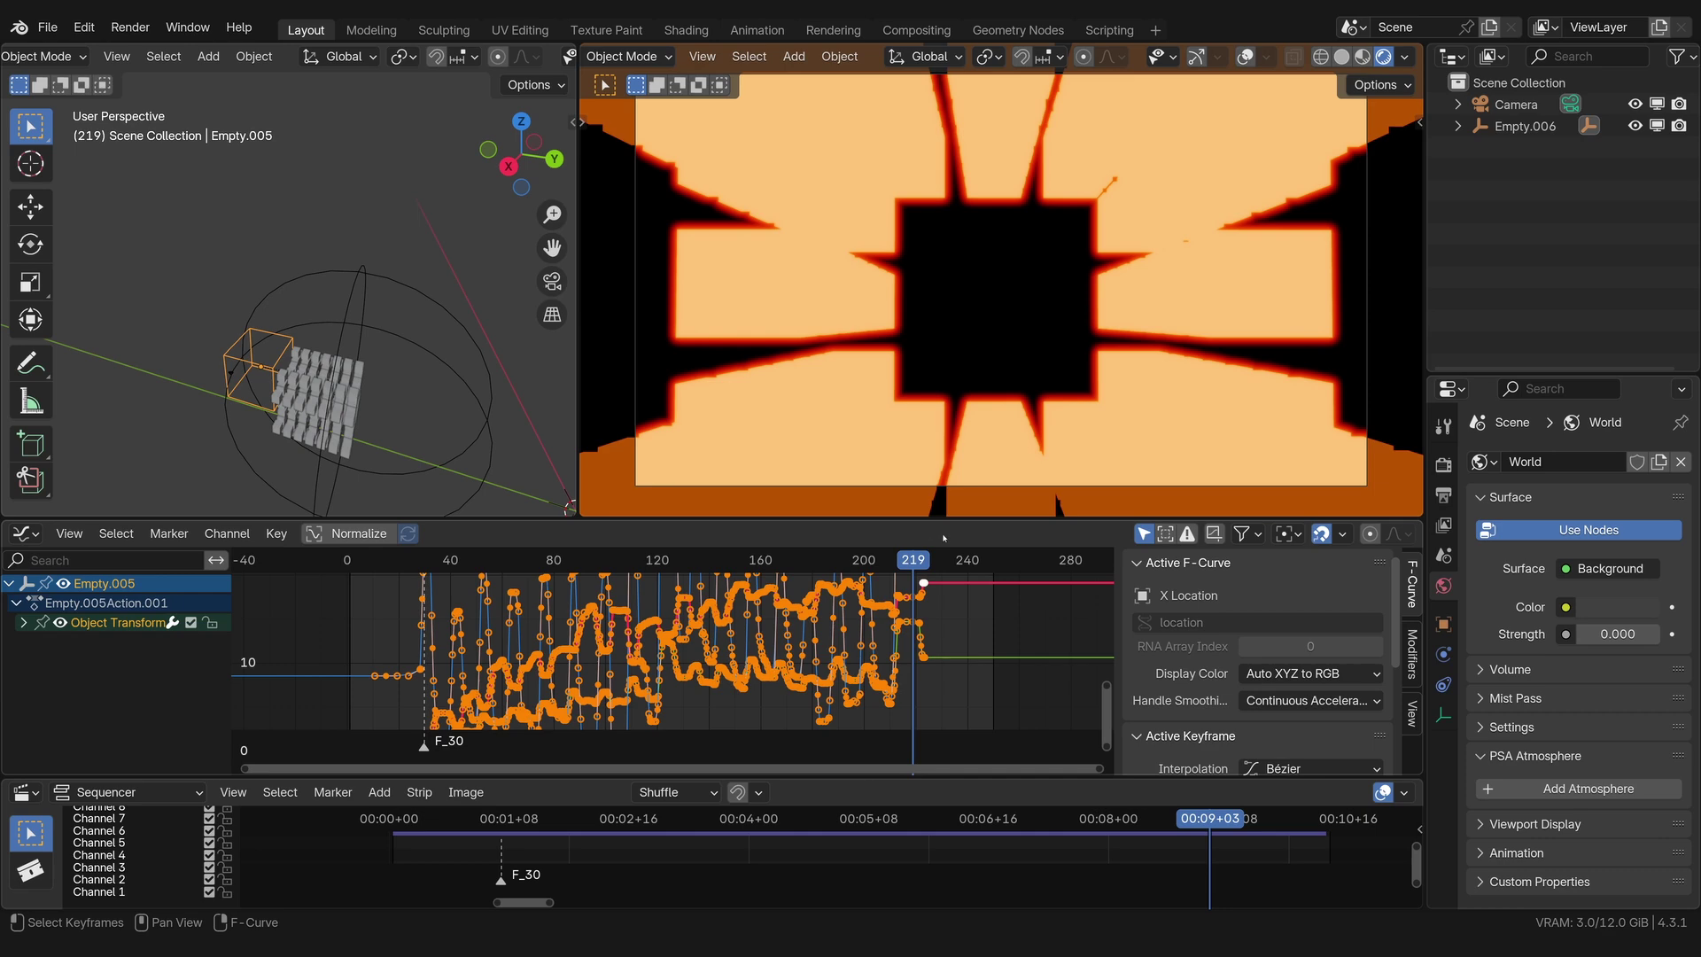
left_click_drag(944, 520, 943, 478)
key("Home")
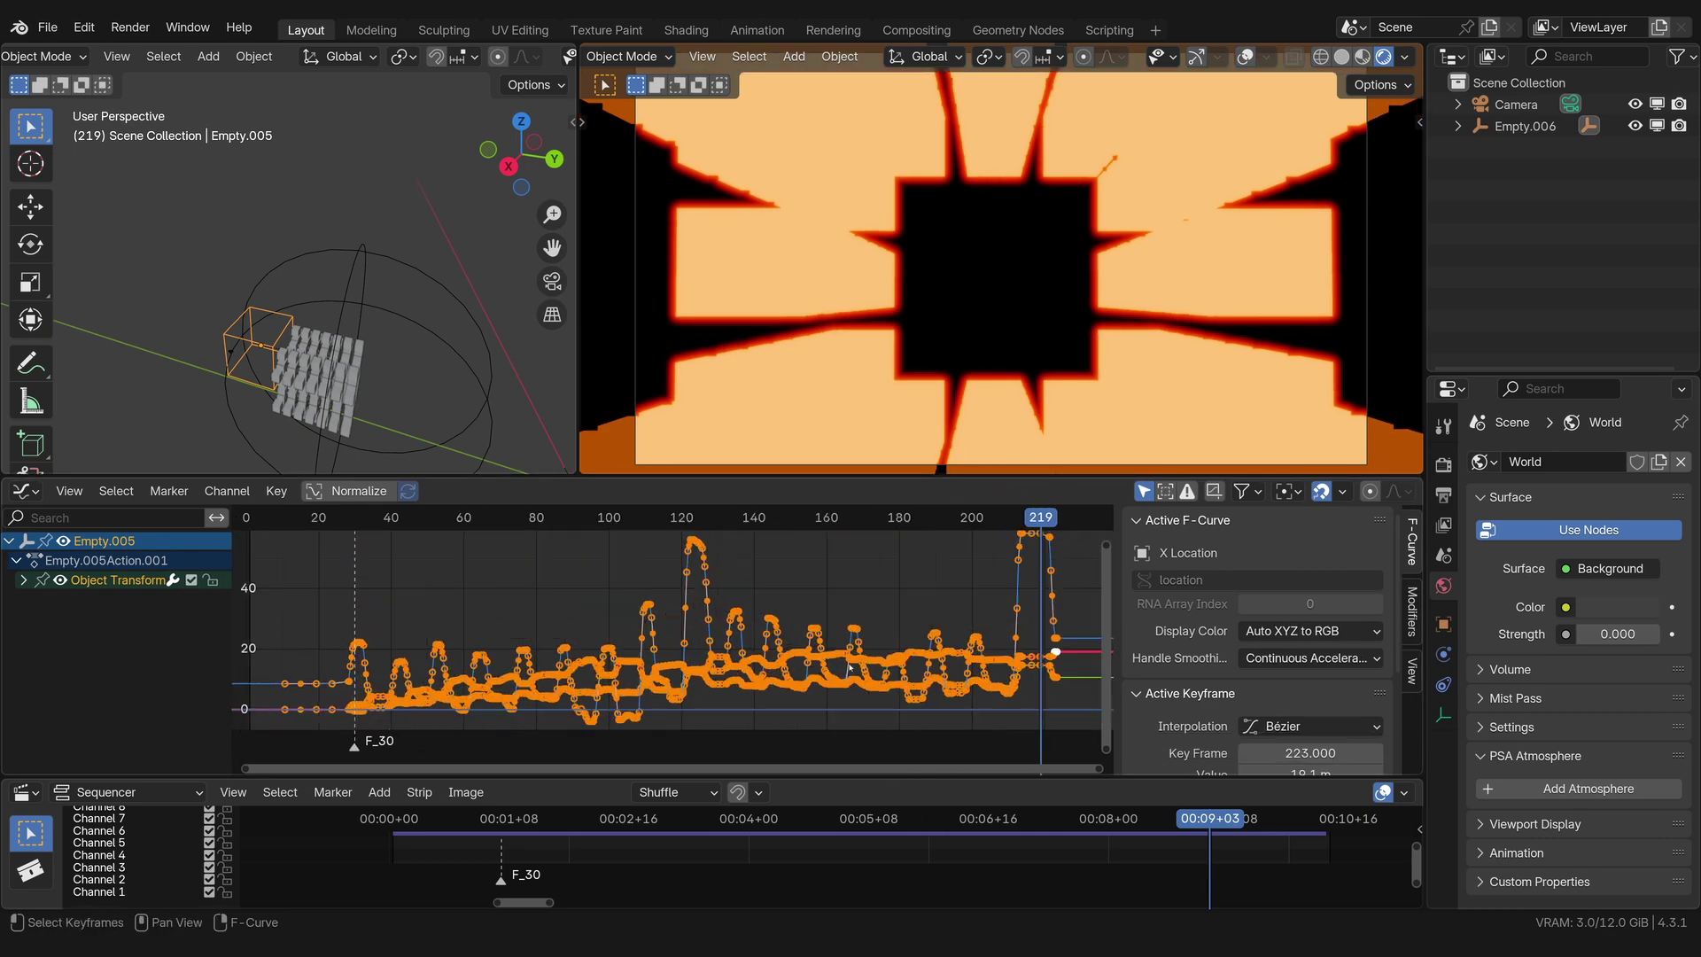
Step: Select every key of the Z Location curve and show its modifier settings
scroll(851, 652, "down", 2)
left_click(854, 596)
scroll(922, 615, "down", 1)
left_click_drag(971, 574, 999, 586)
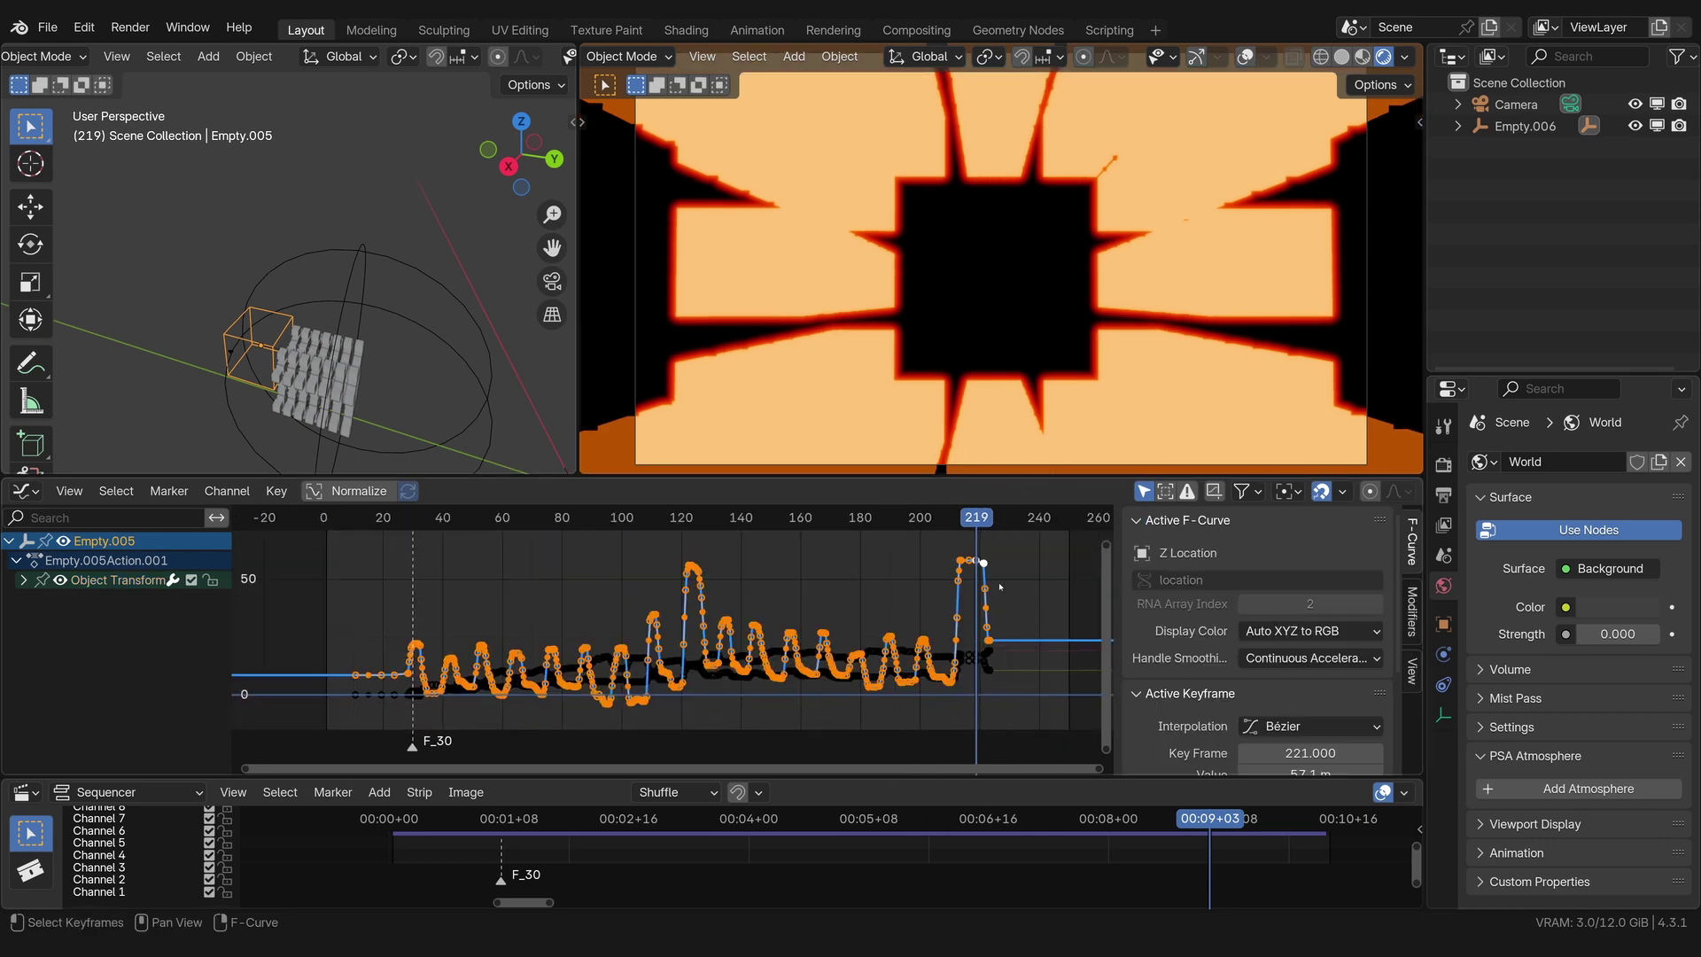
left_click(984, 564)
double_click(983, 564)
left_click(1412, 611)
Step: Add a Noise modifier to the Z Location curve with Scale 0.900 and Strength -16.800
left_click(1191, 525)
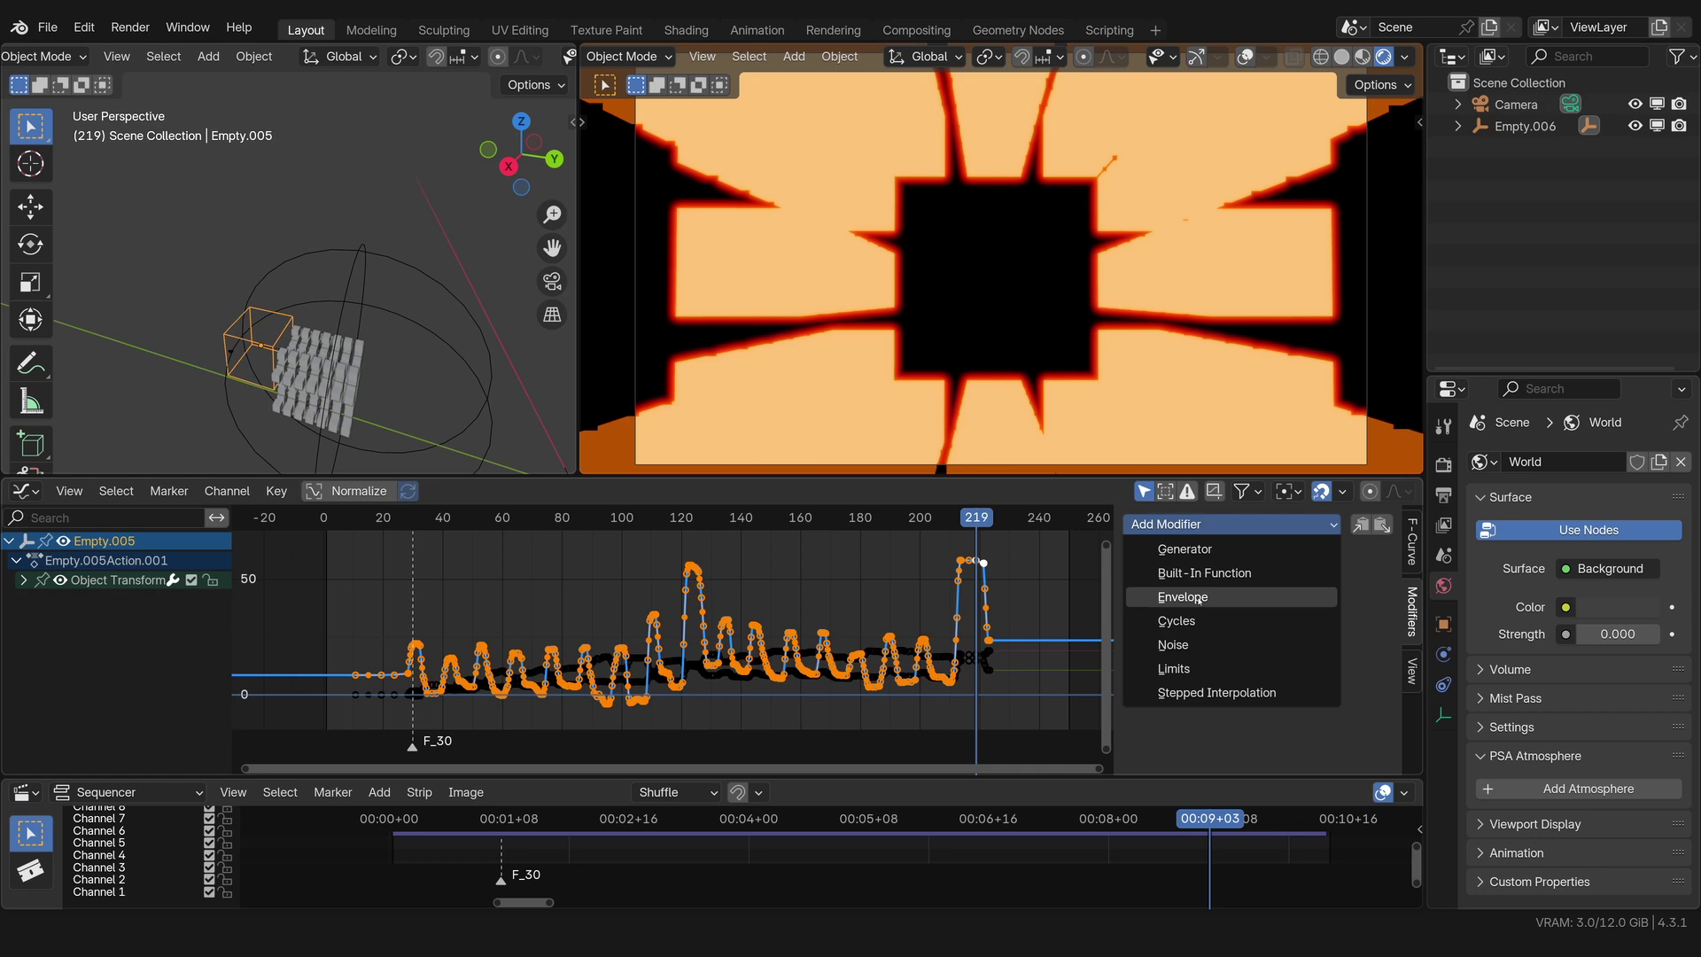
left_click(1193, 645)
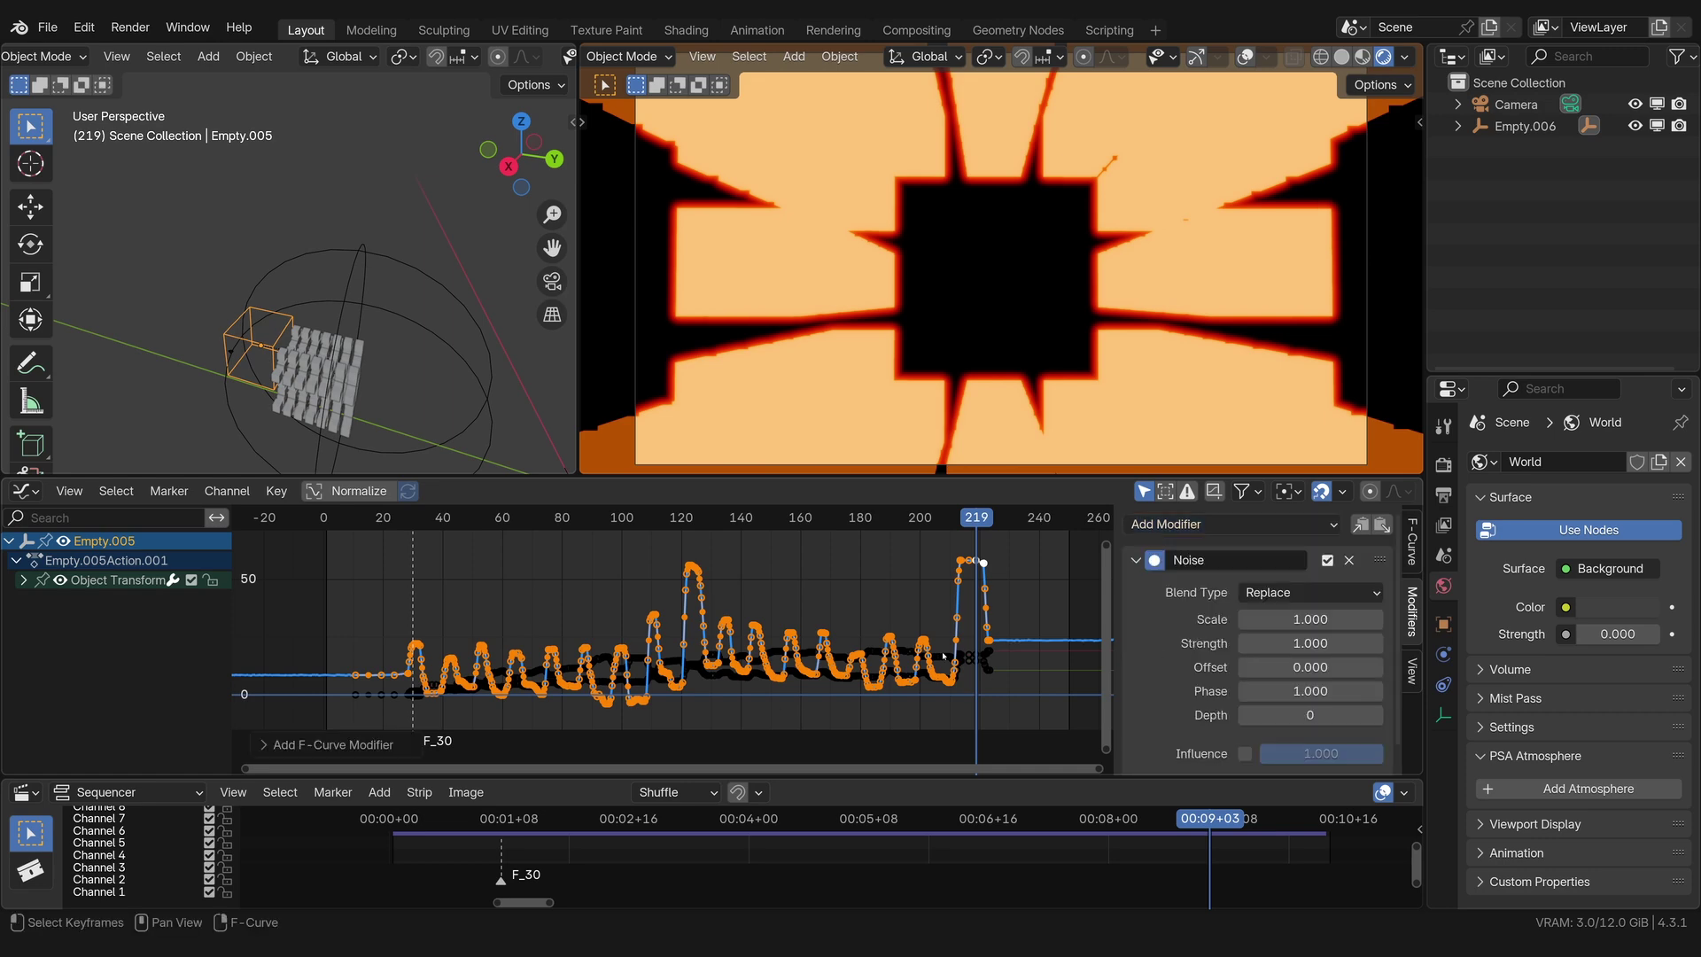
scroll(765, 660, "up", 5)
scroll(692, 640, "up", 2)
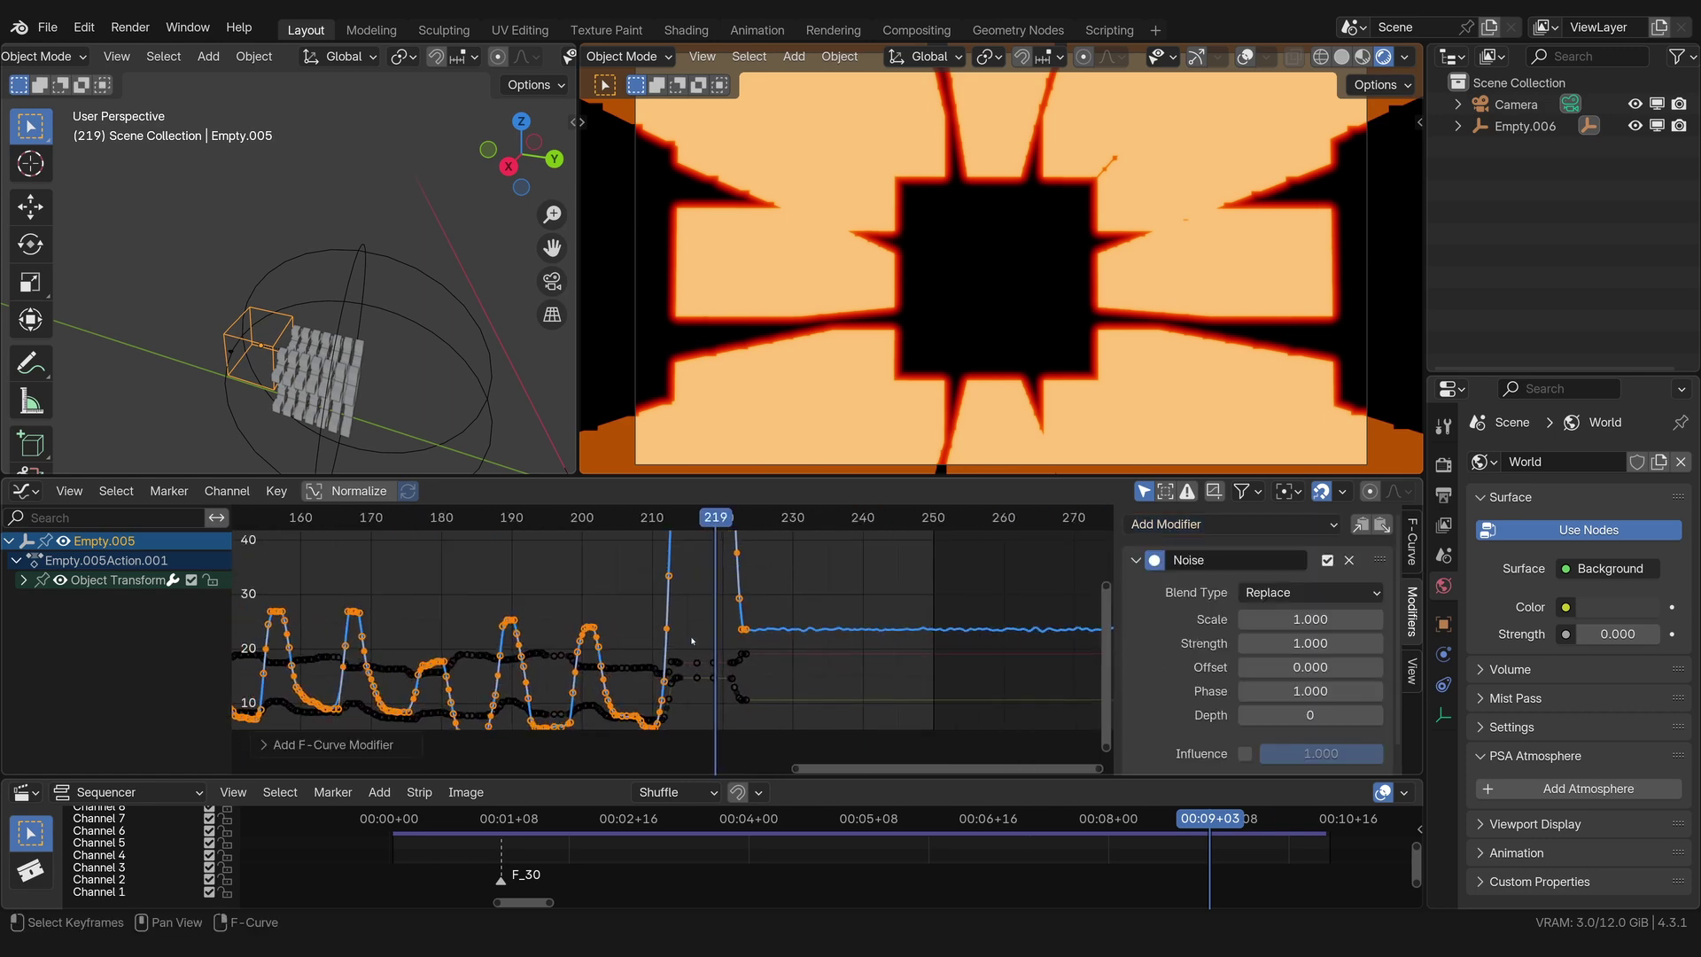
scroll(779, 629, "up", 2)
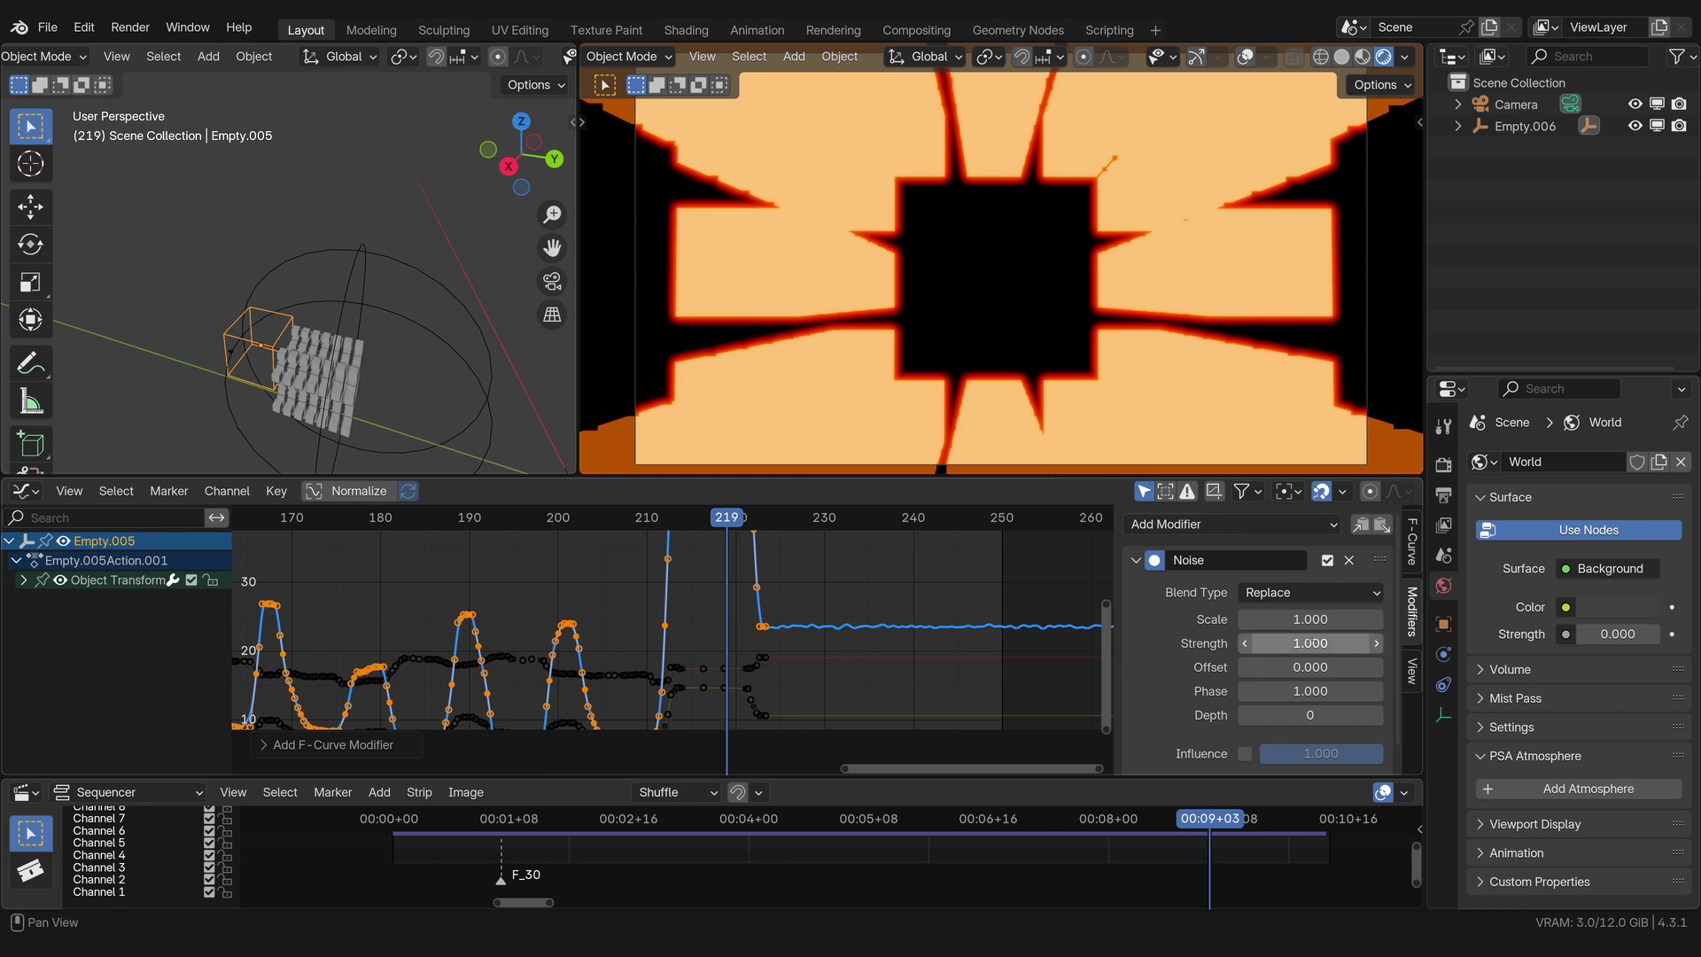
left_click_drag(1311, 619, 1373, 643)
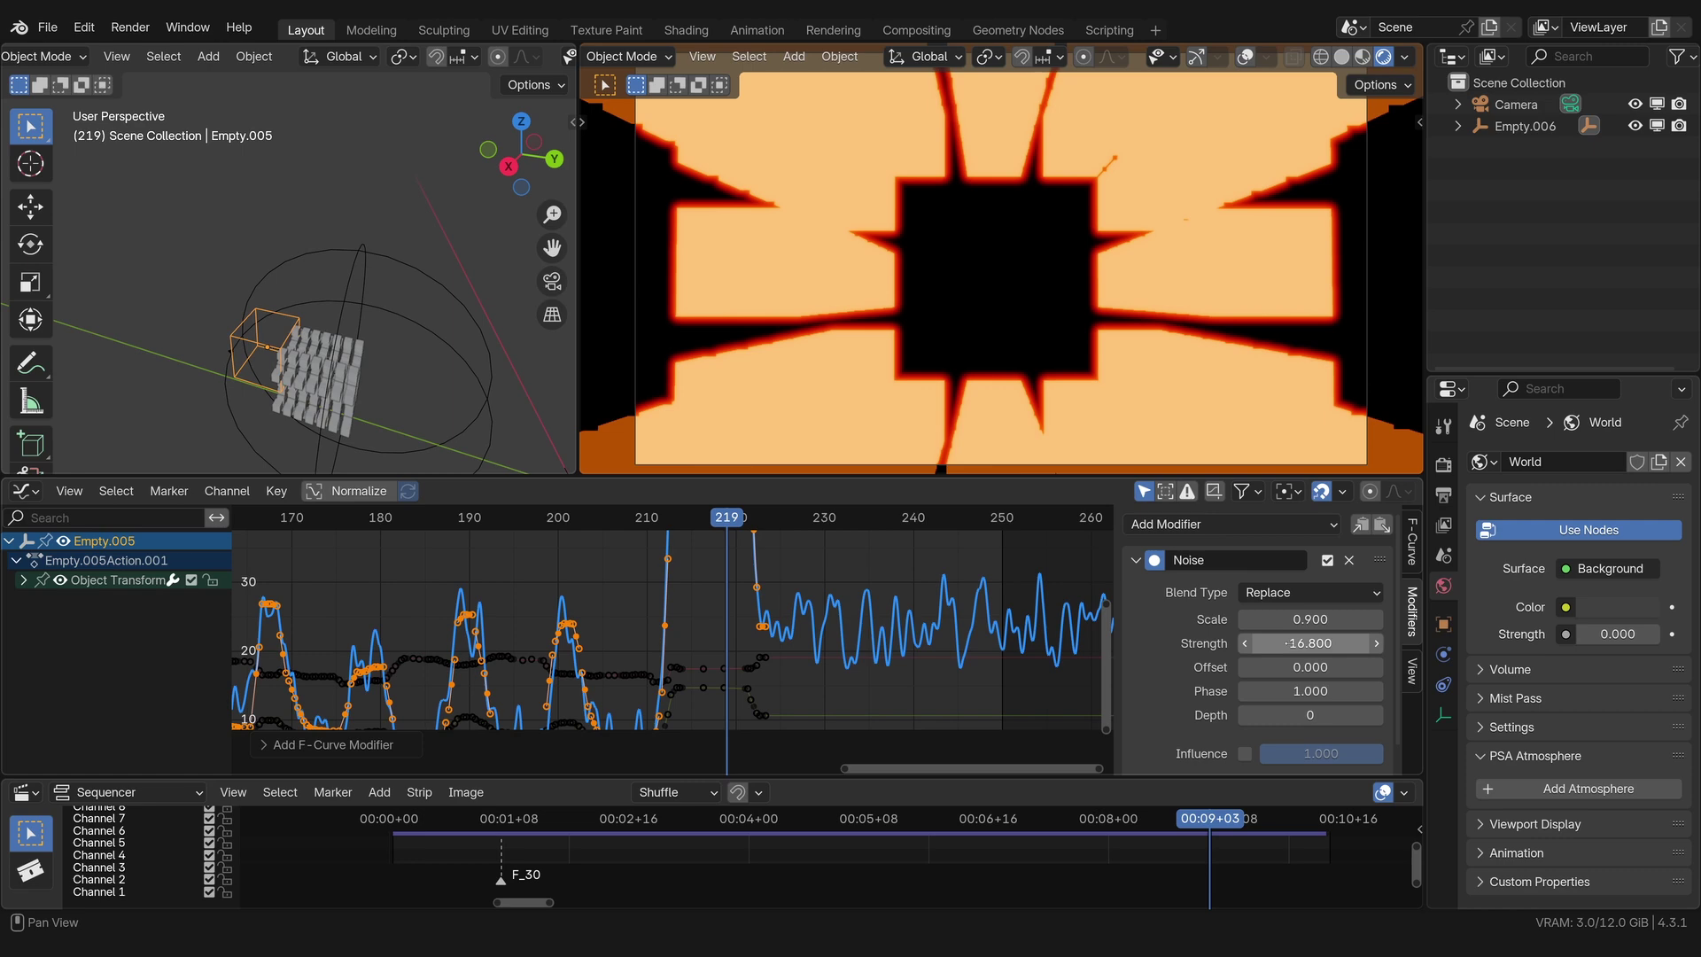
scroll(653, 668, "down", 5)
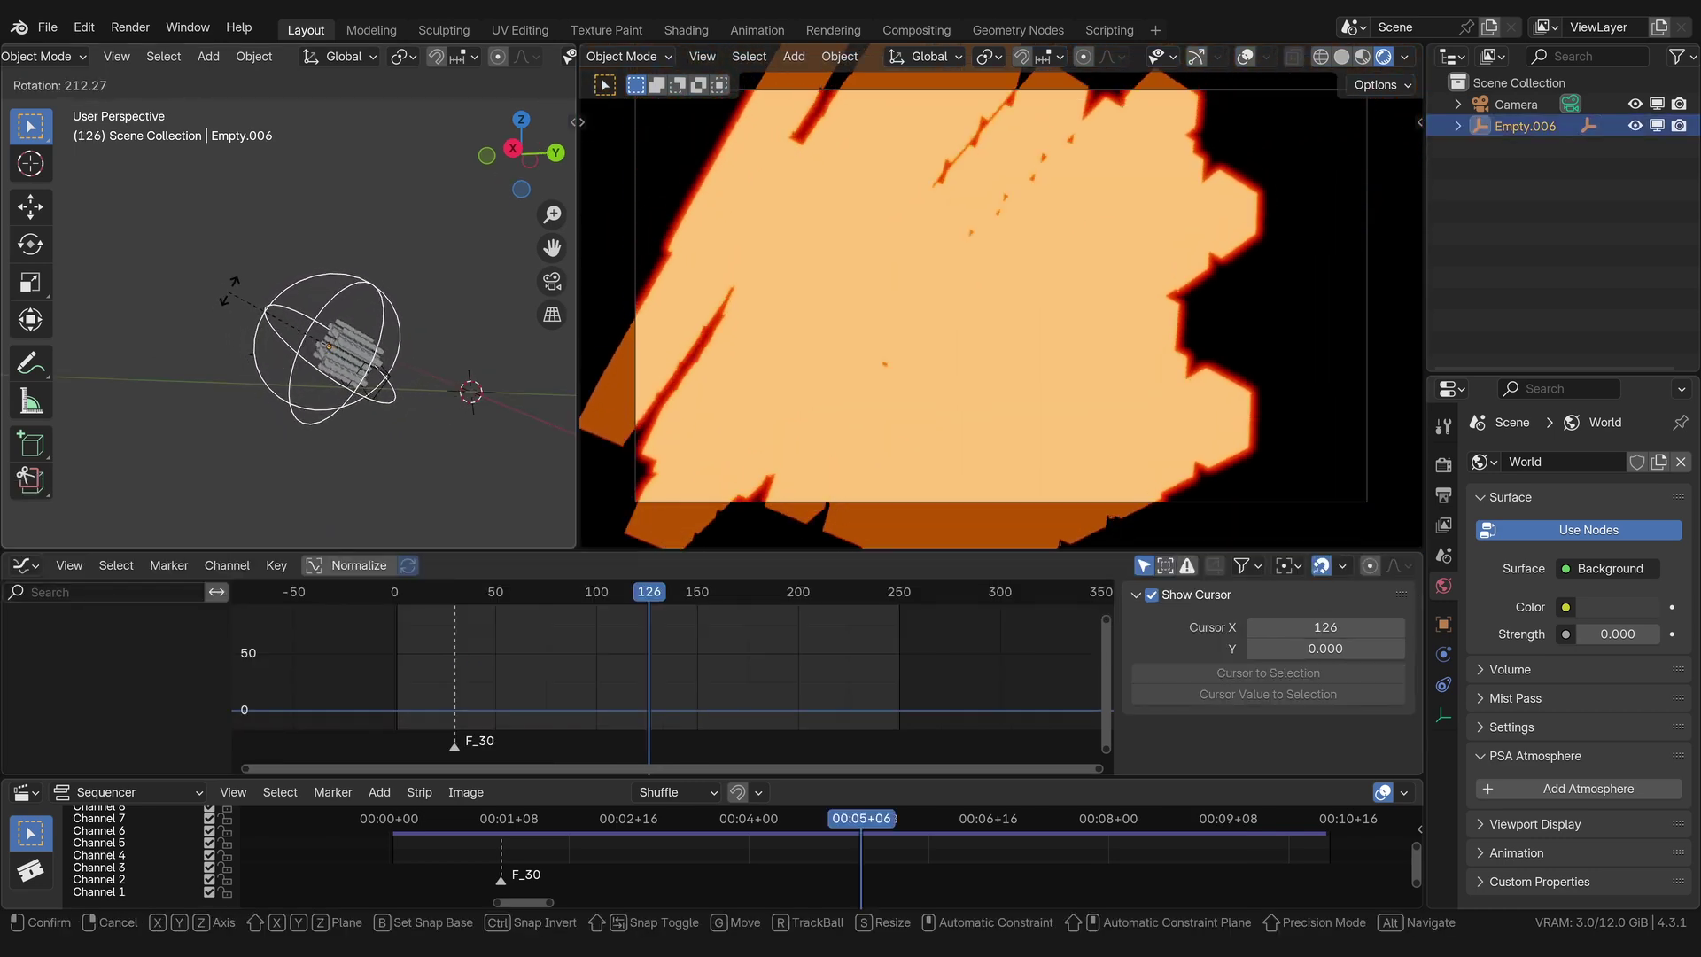
Step: Return to frame 0 with Empty.006 unrotated and keyframe its transforms
right_click(228, 291)
key("shift+Left")
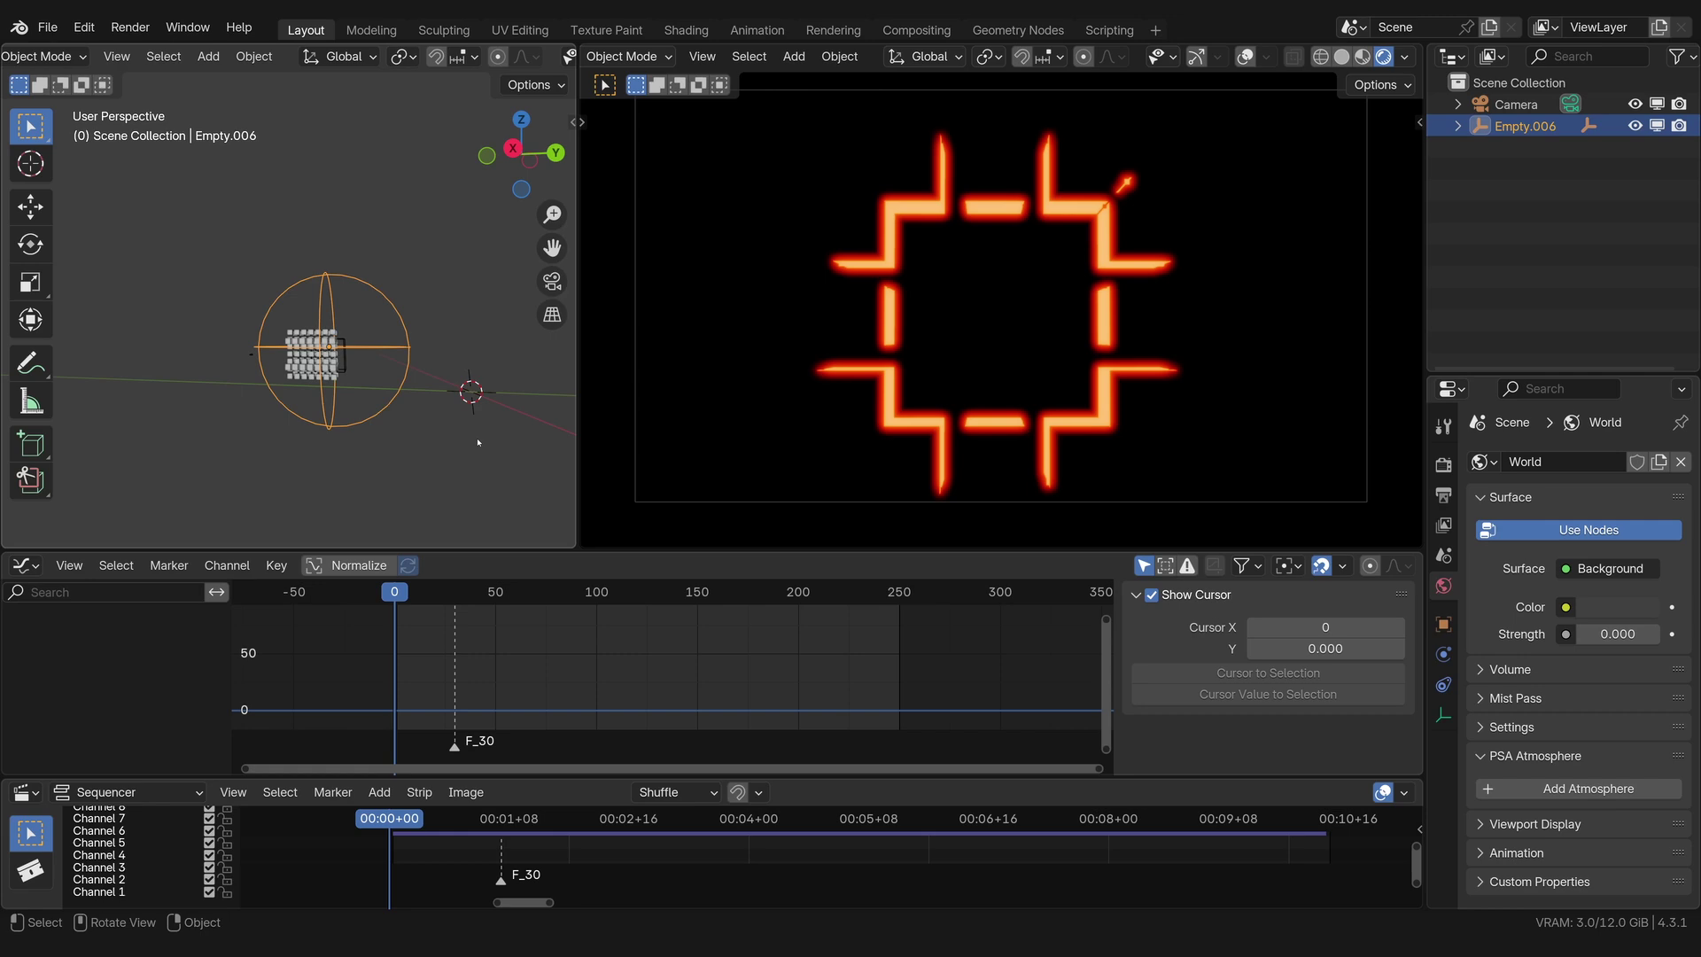
key("r")
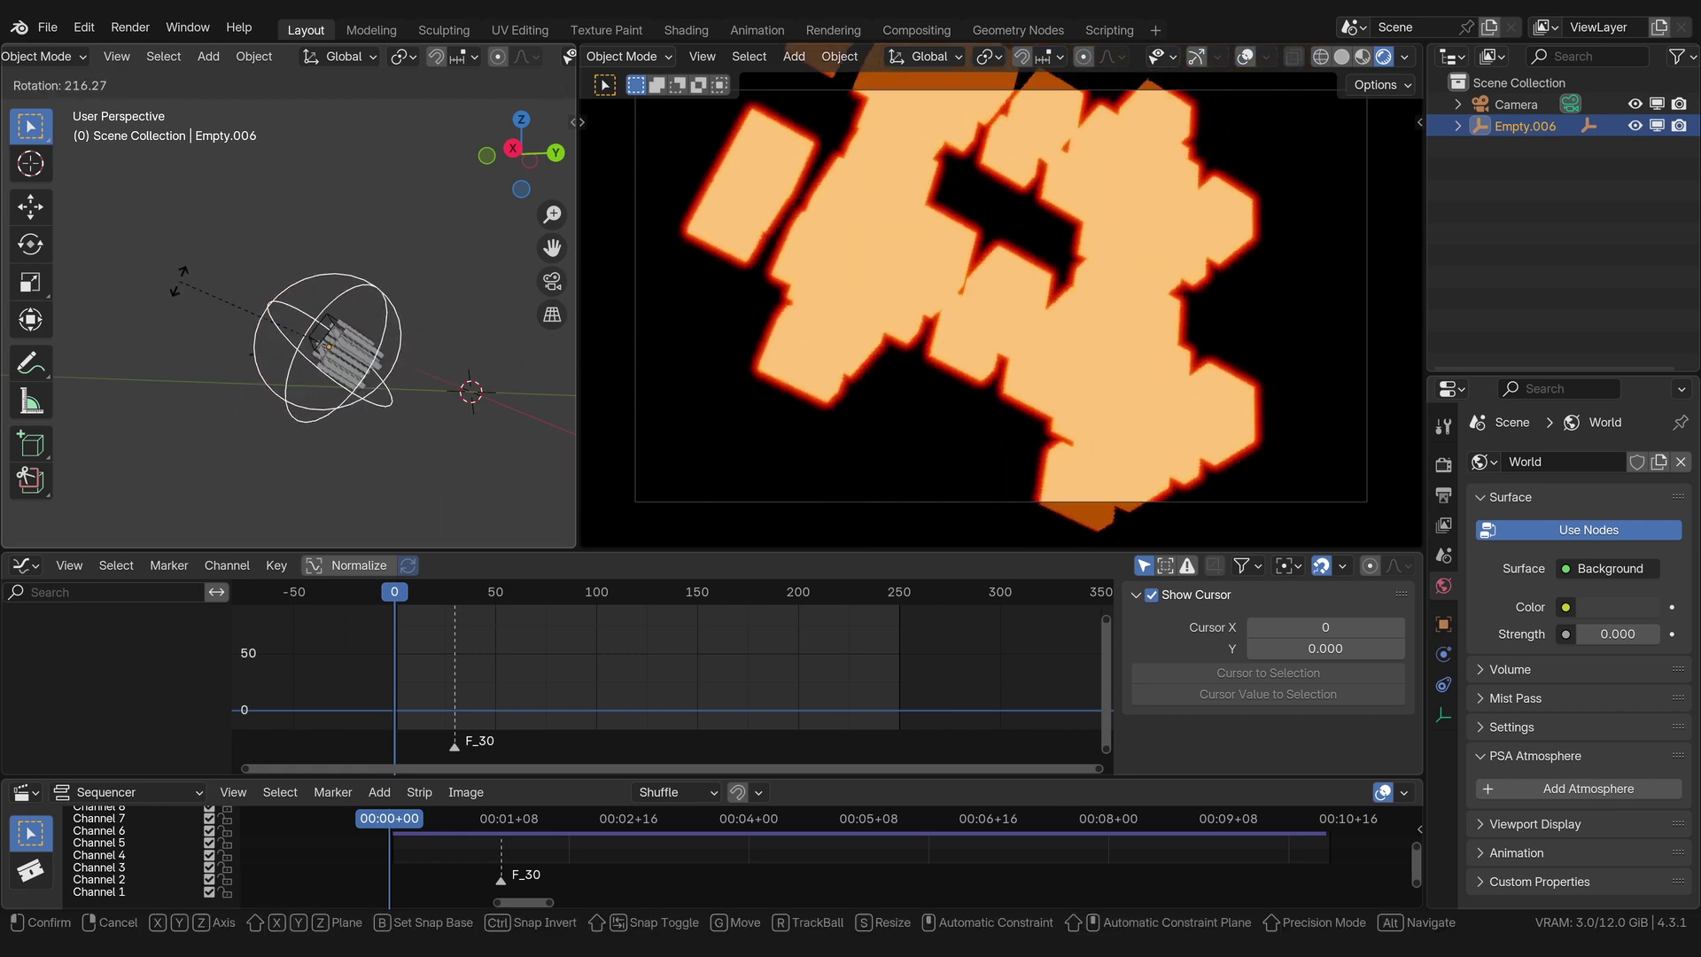
key("r")
right_click(413, 393)
key("i")
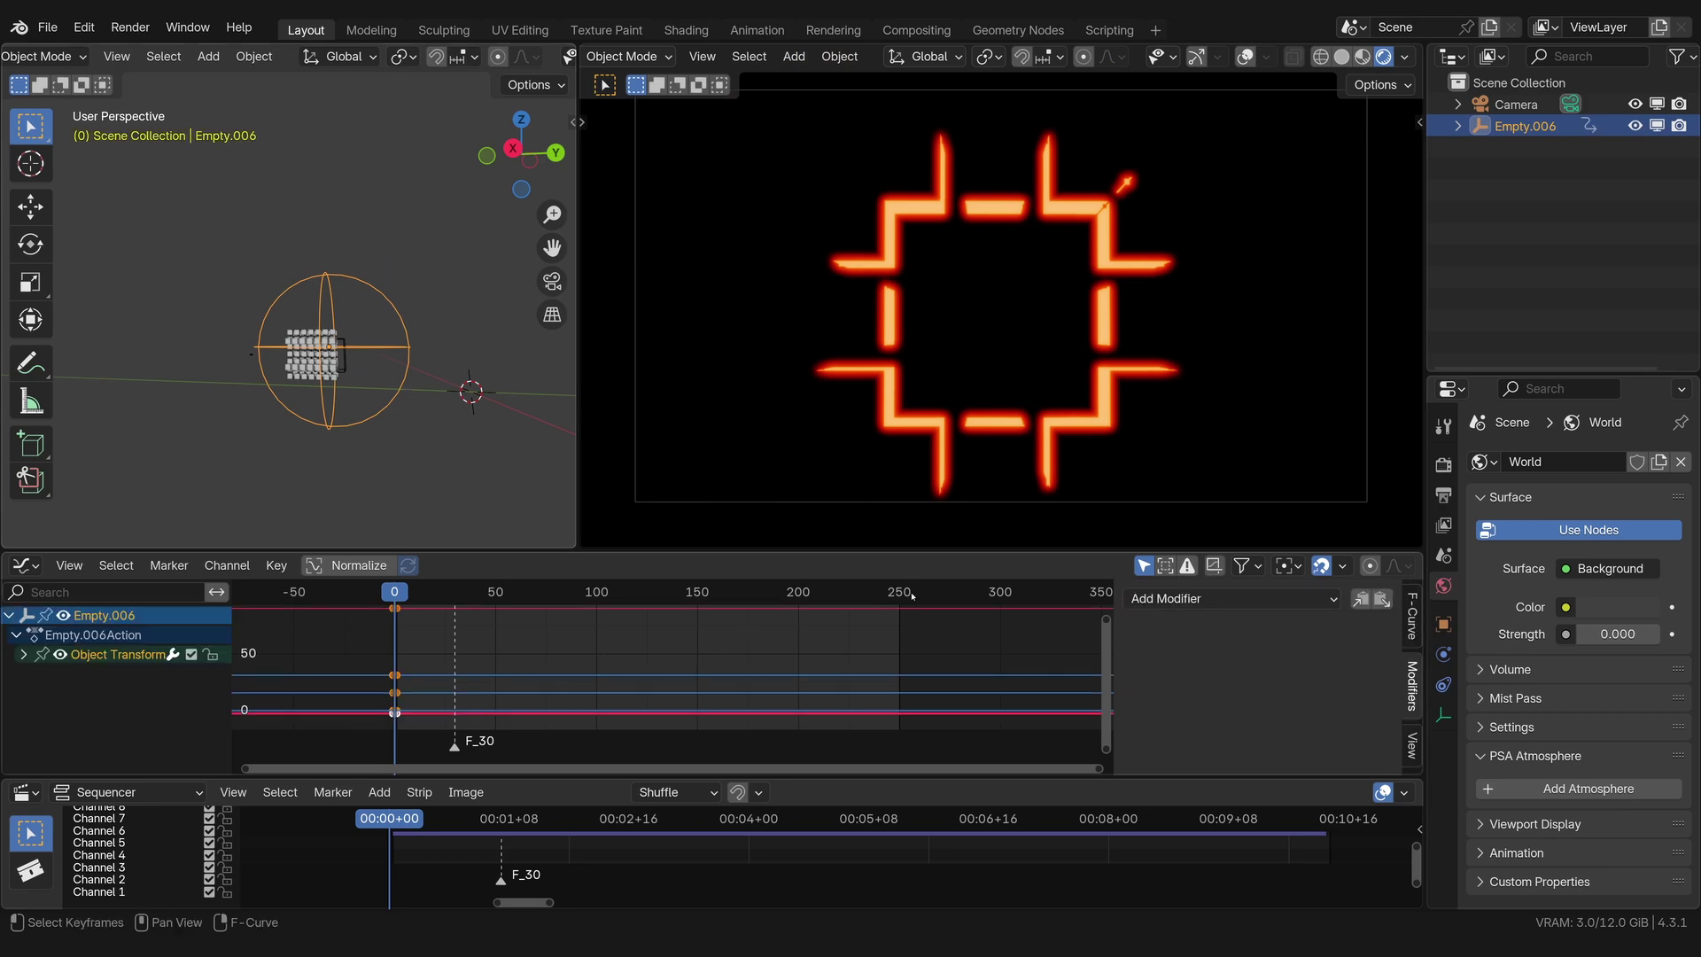
Step: At frame 250, rotate Empty.006 into its turned end pose
left_click(900, 592)
key("r")
left_click(523, 342)
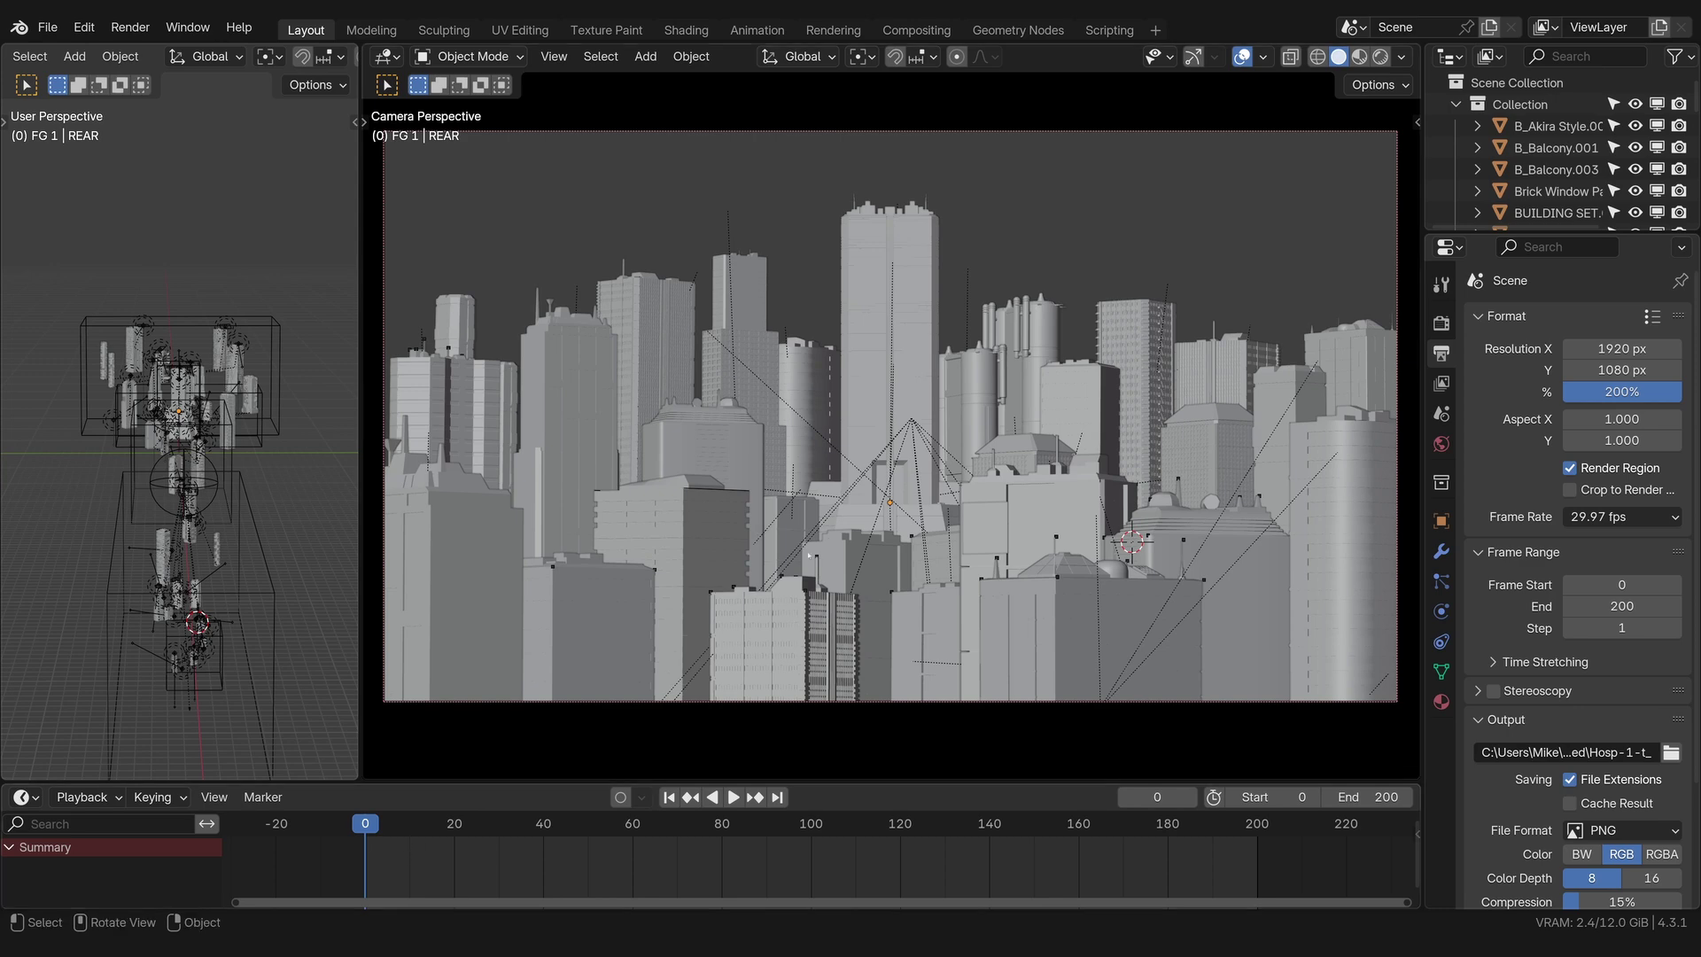
Step: Select the B_Akira Style.002 building and play the city animation, then stop it
left_click(819, 585)
key("space")
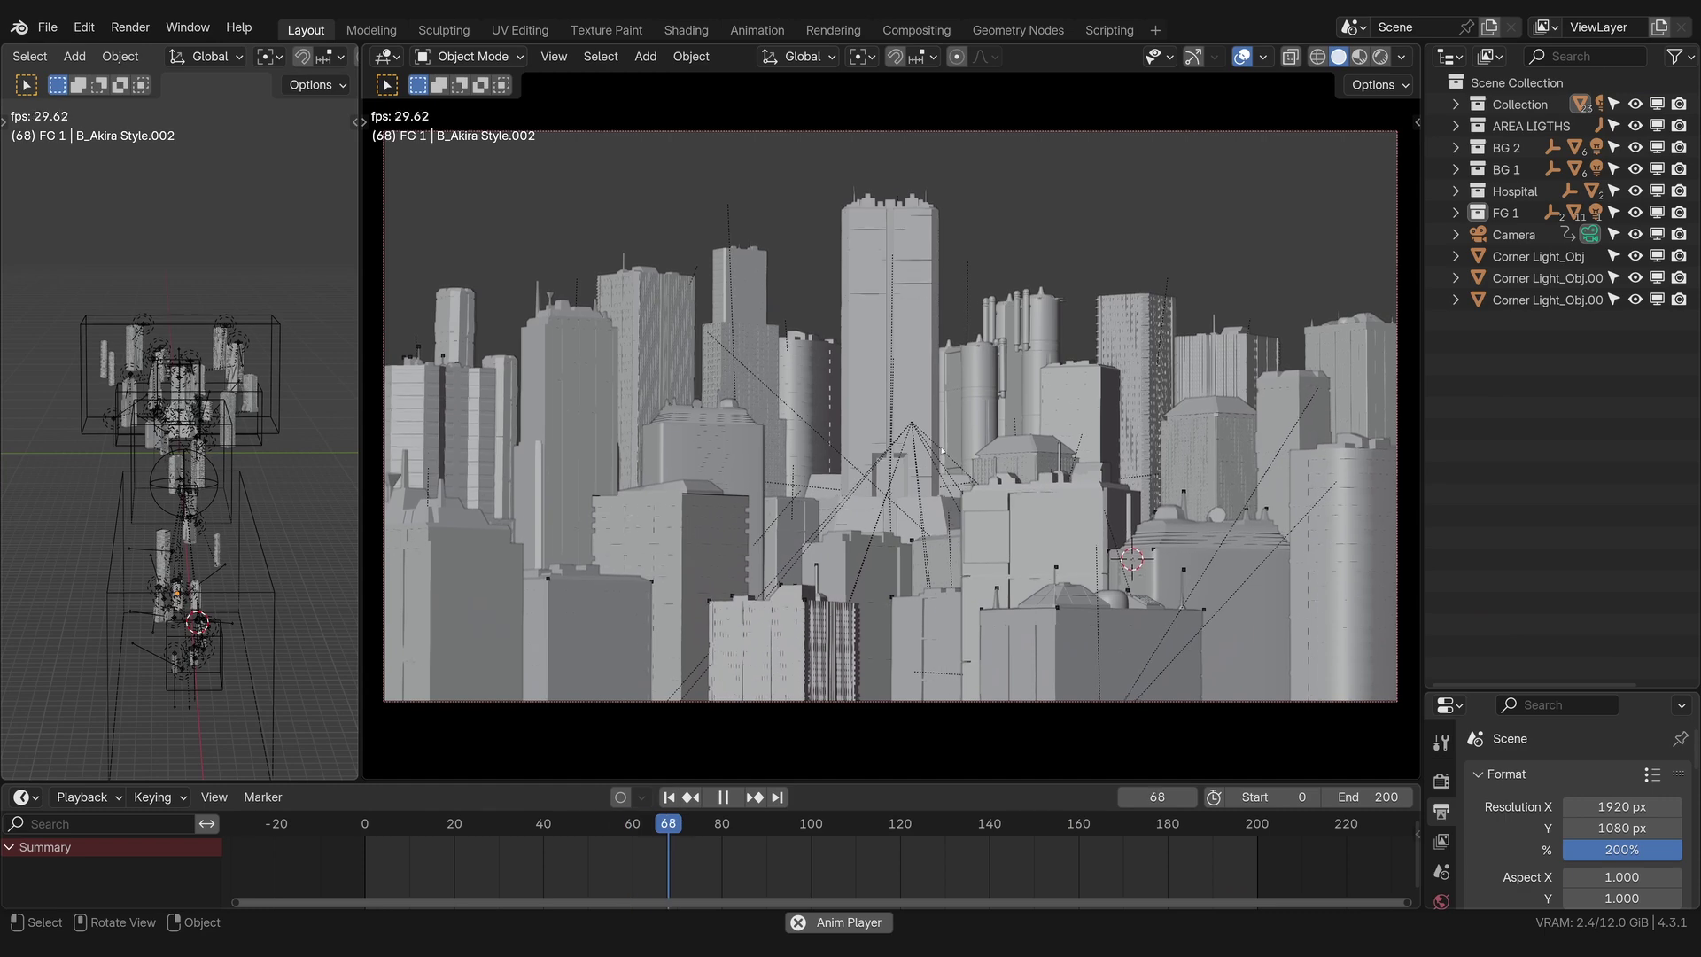
key("space")
Step: Orbit out of the camera view over the buildings and select the Empty.004 group box
middle_click_drag(942, 451, 934, 602)
scroll(935, 603, "down", 3)
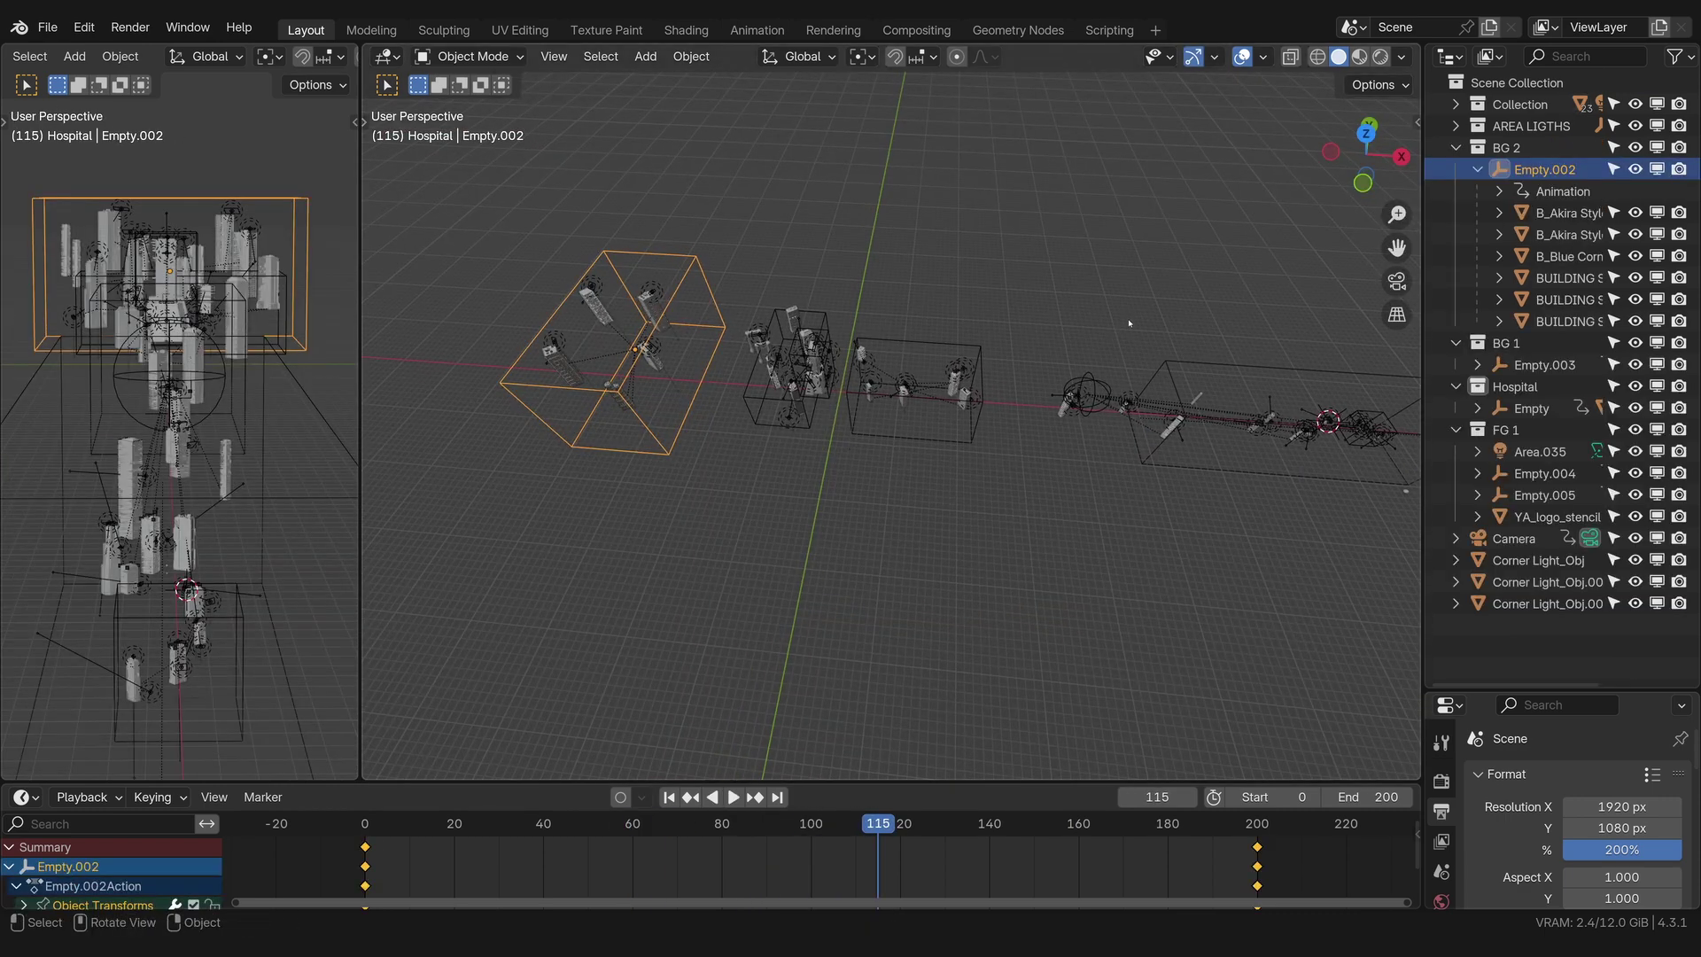
key("alt+a")
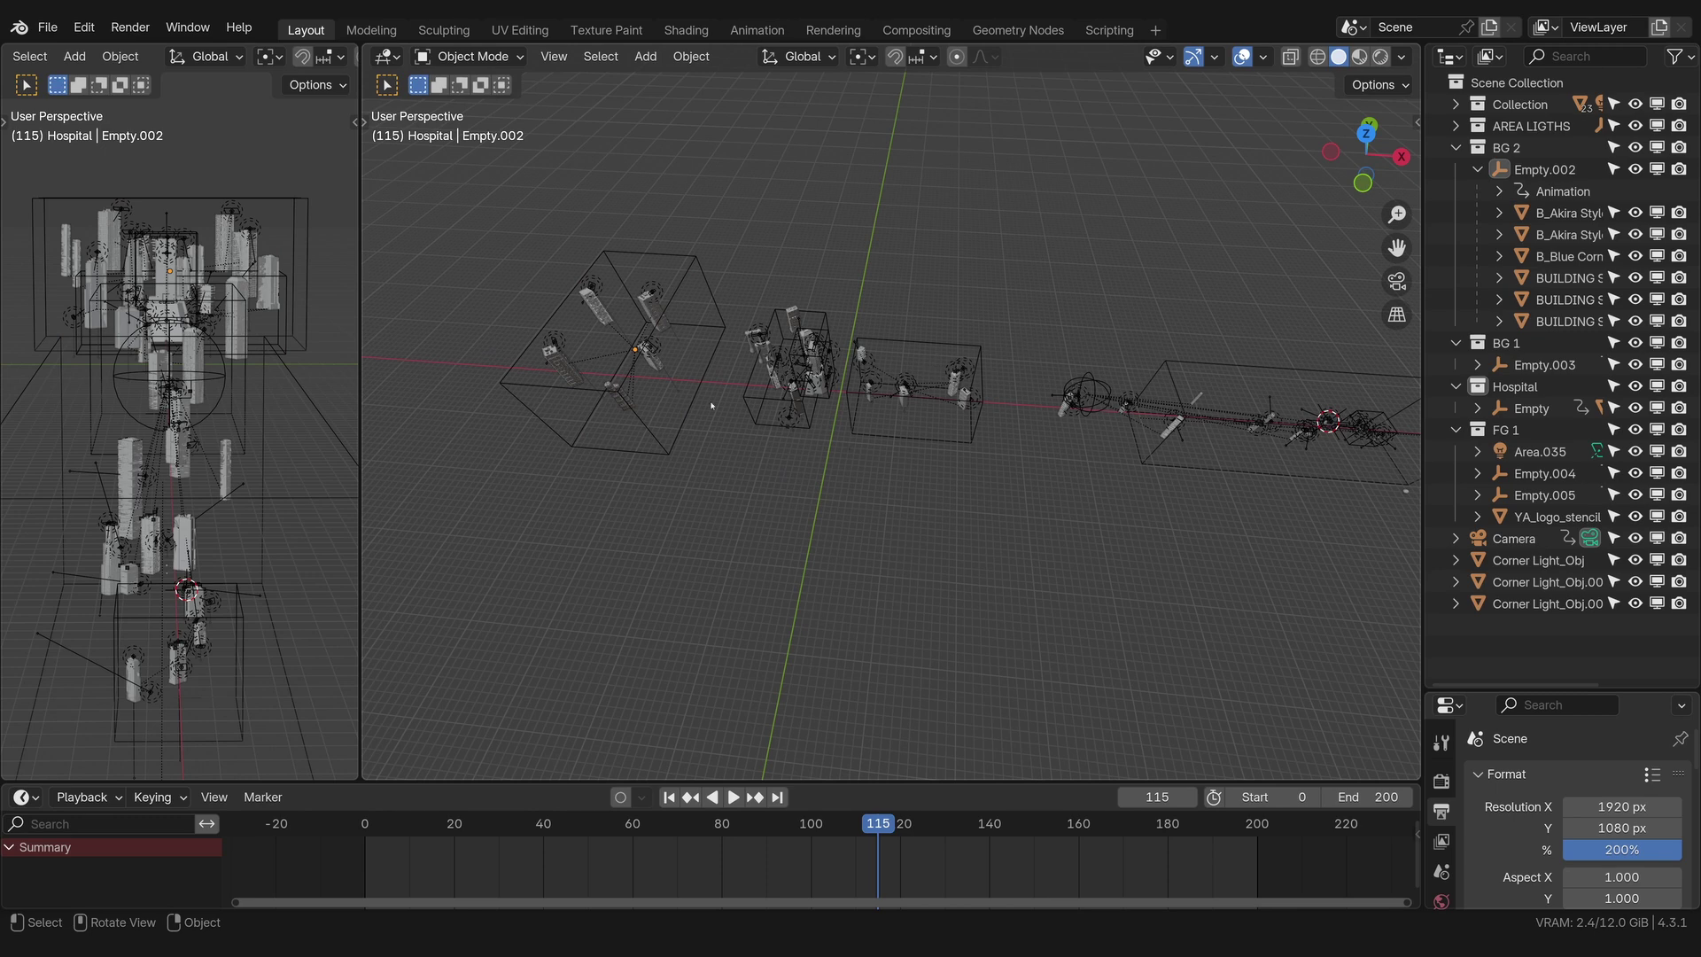
scroll(906, 388, "up", 8)
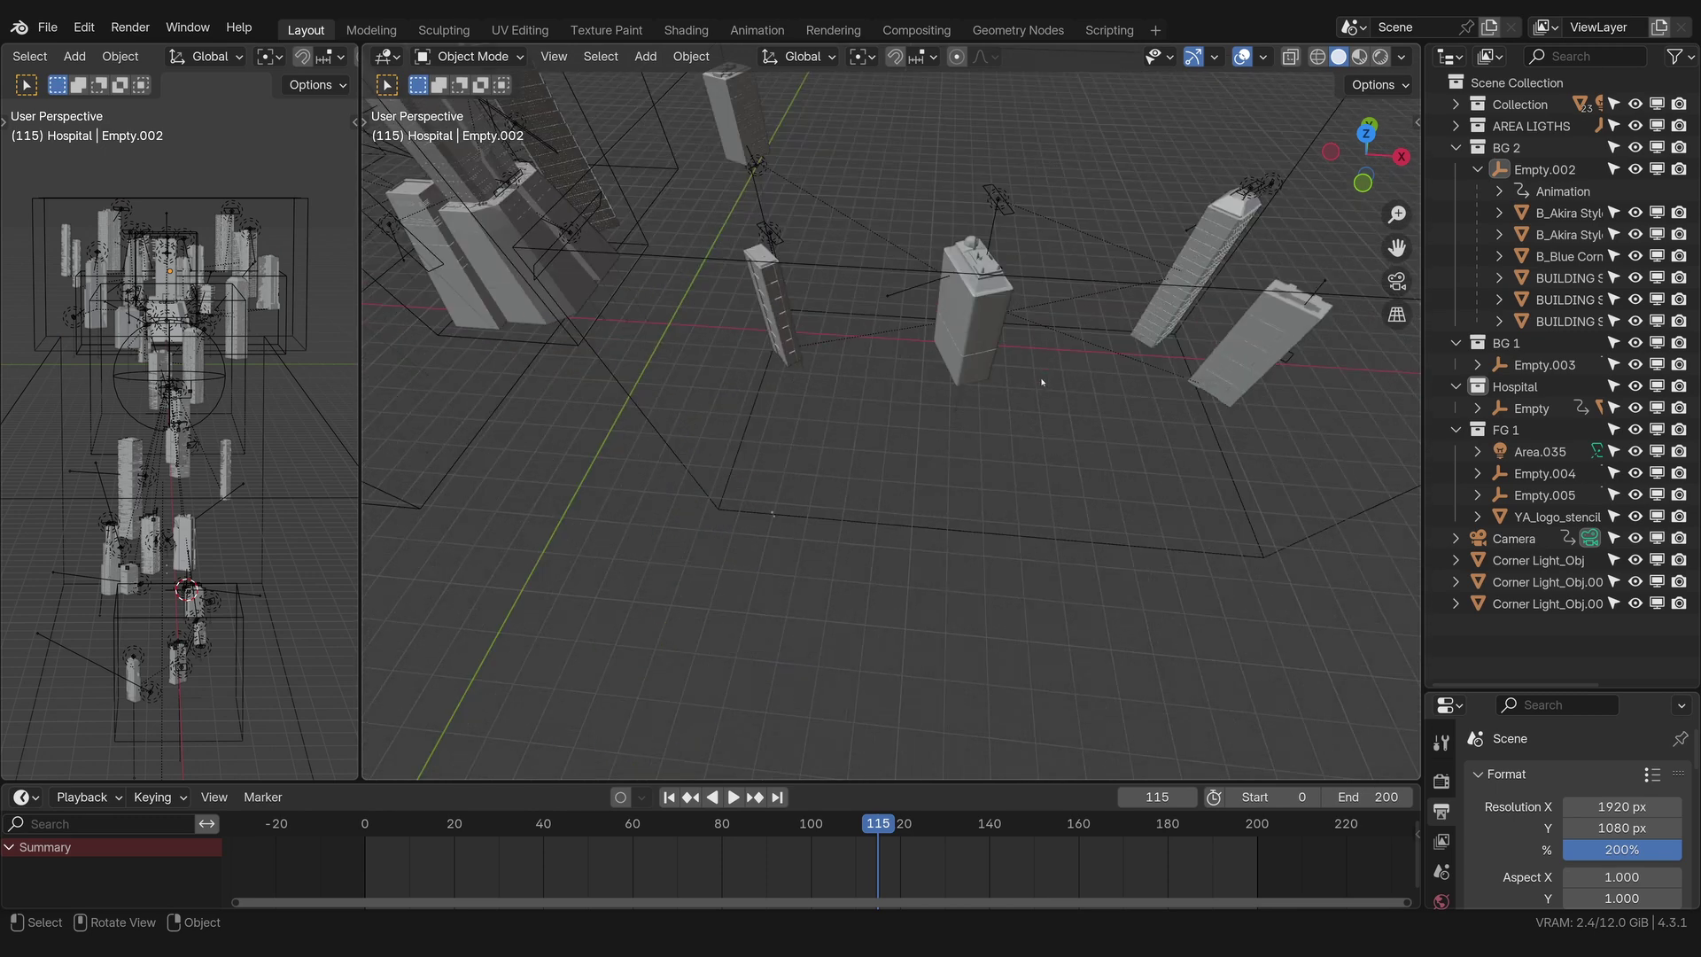
middle_click_drag(1045, 379, 995, 335, "shift")
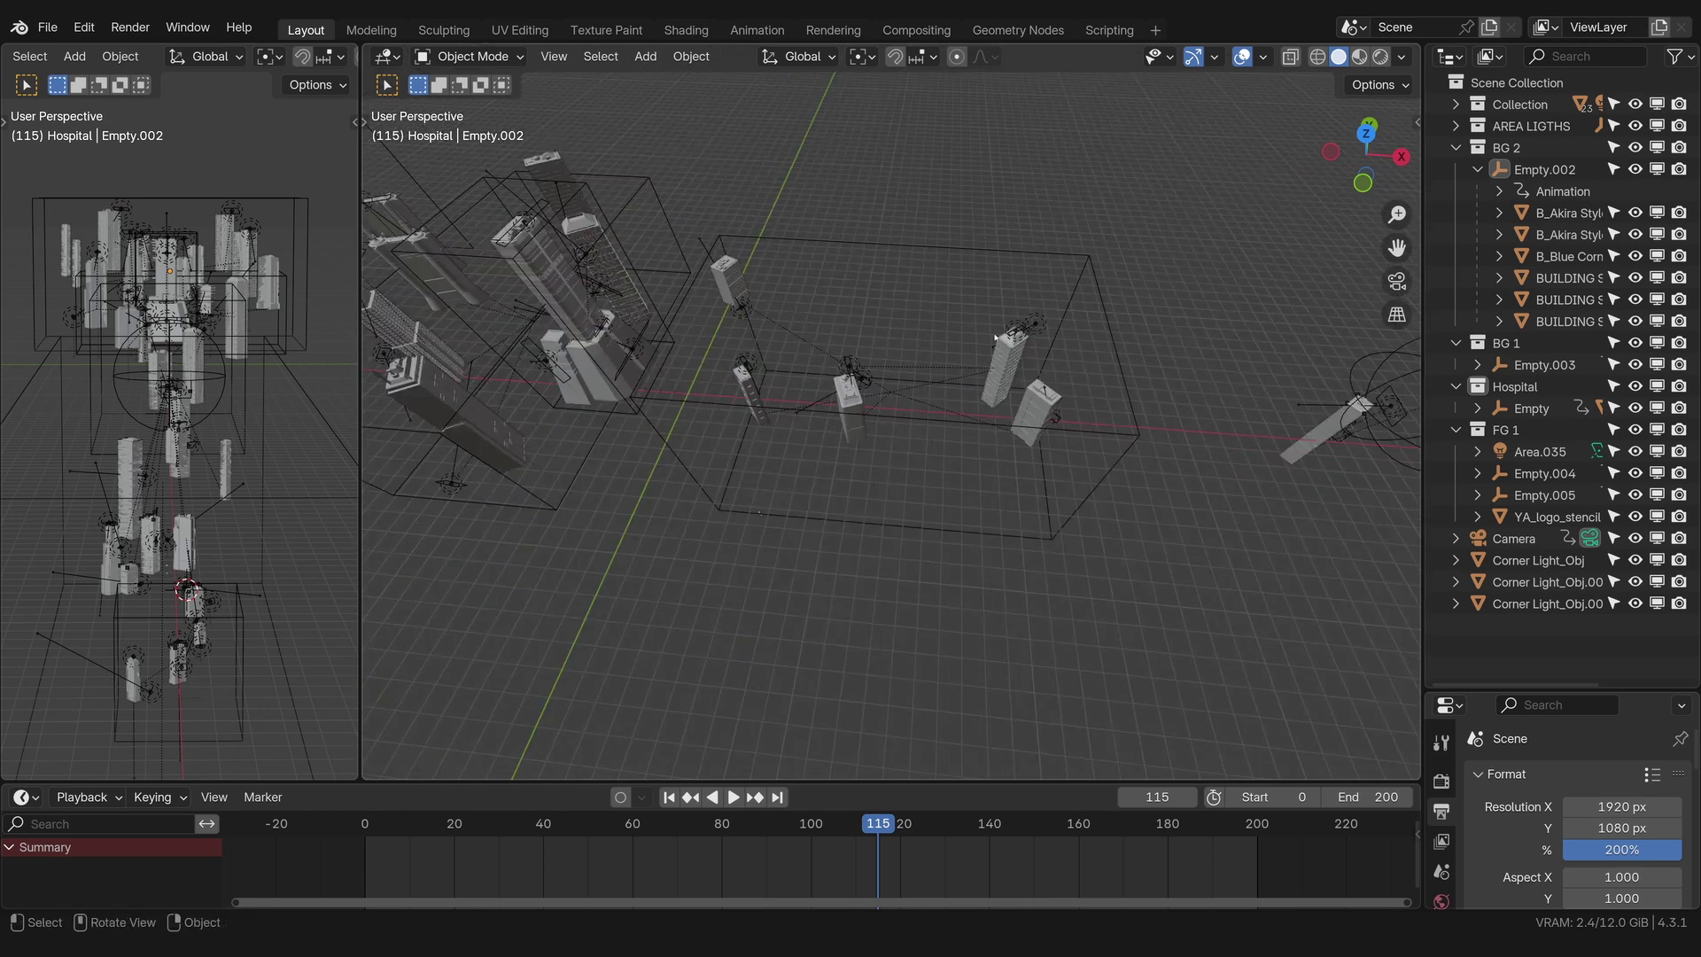
left_click(956, 253)
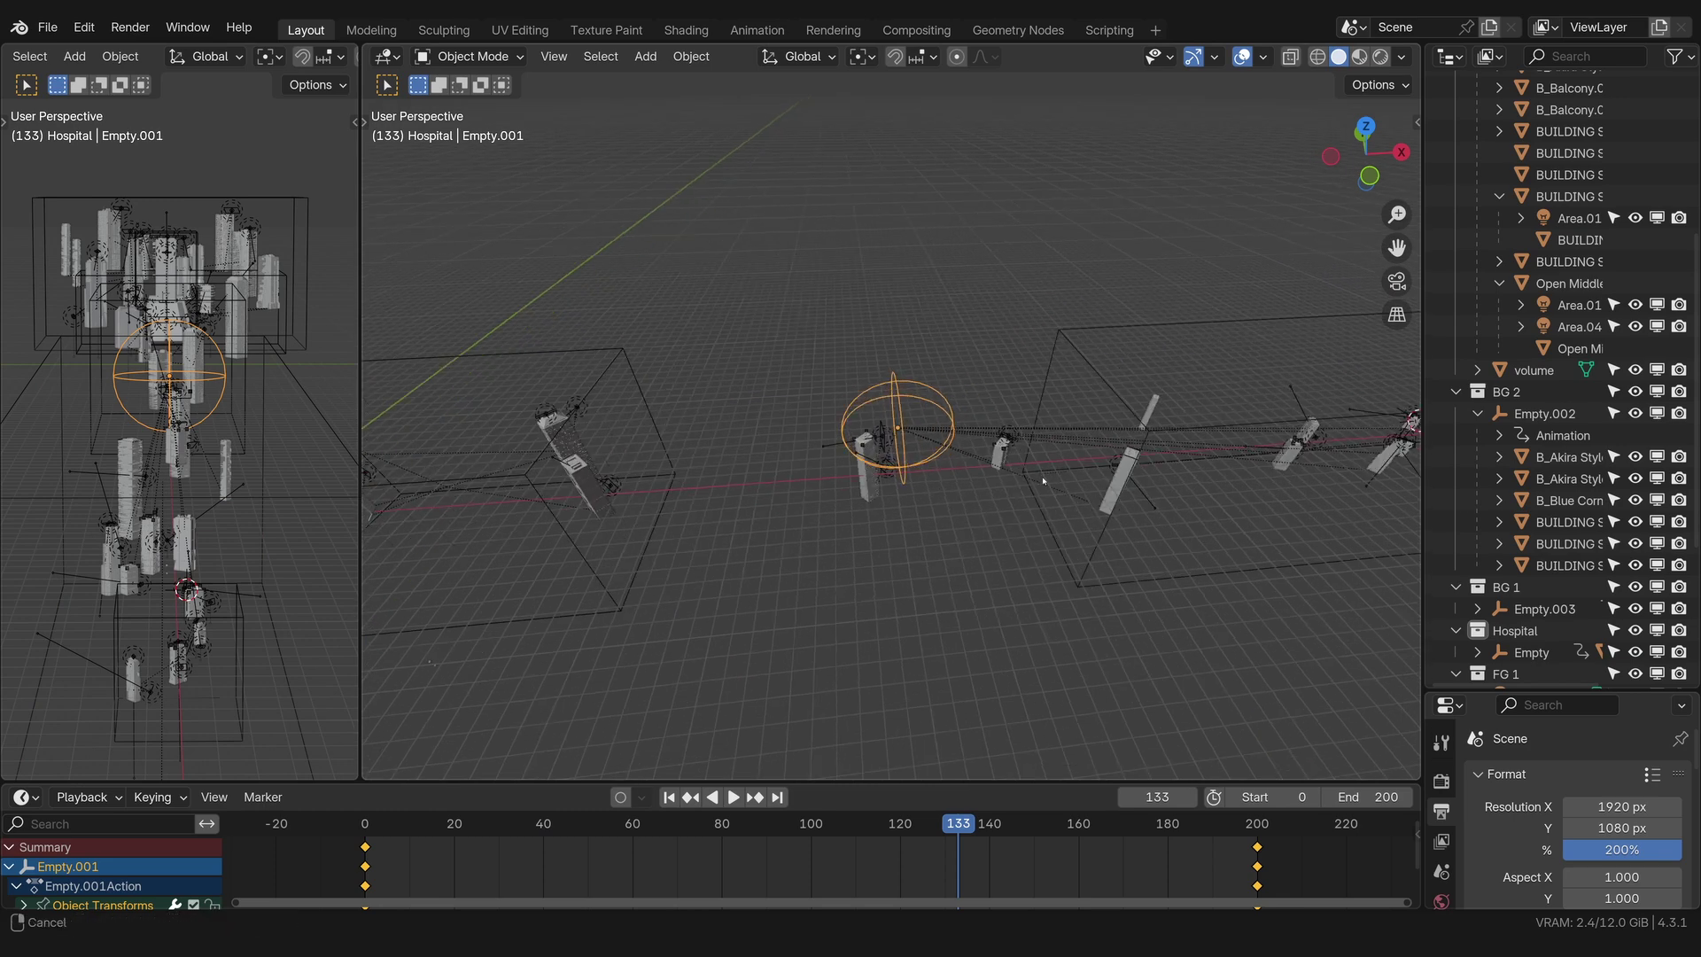
Step: Test-move Empty.001 and Empty.005, cancelling each move, and orbit around the groups
key("g")
key("Escape")
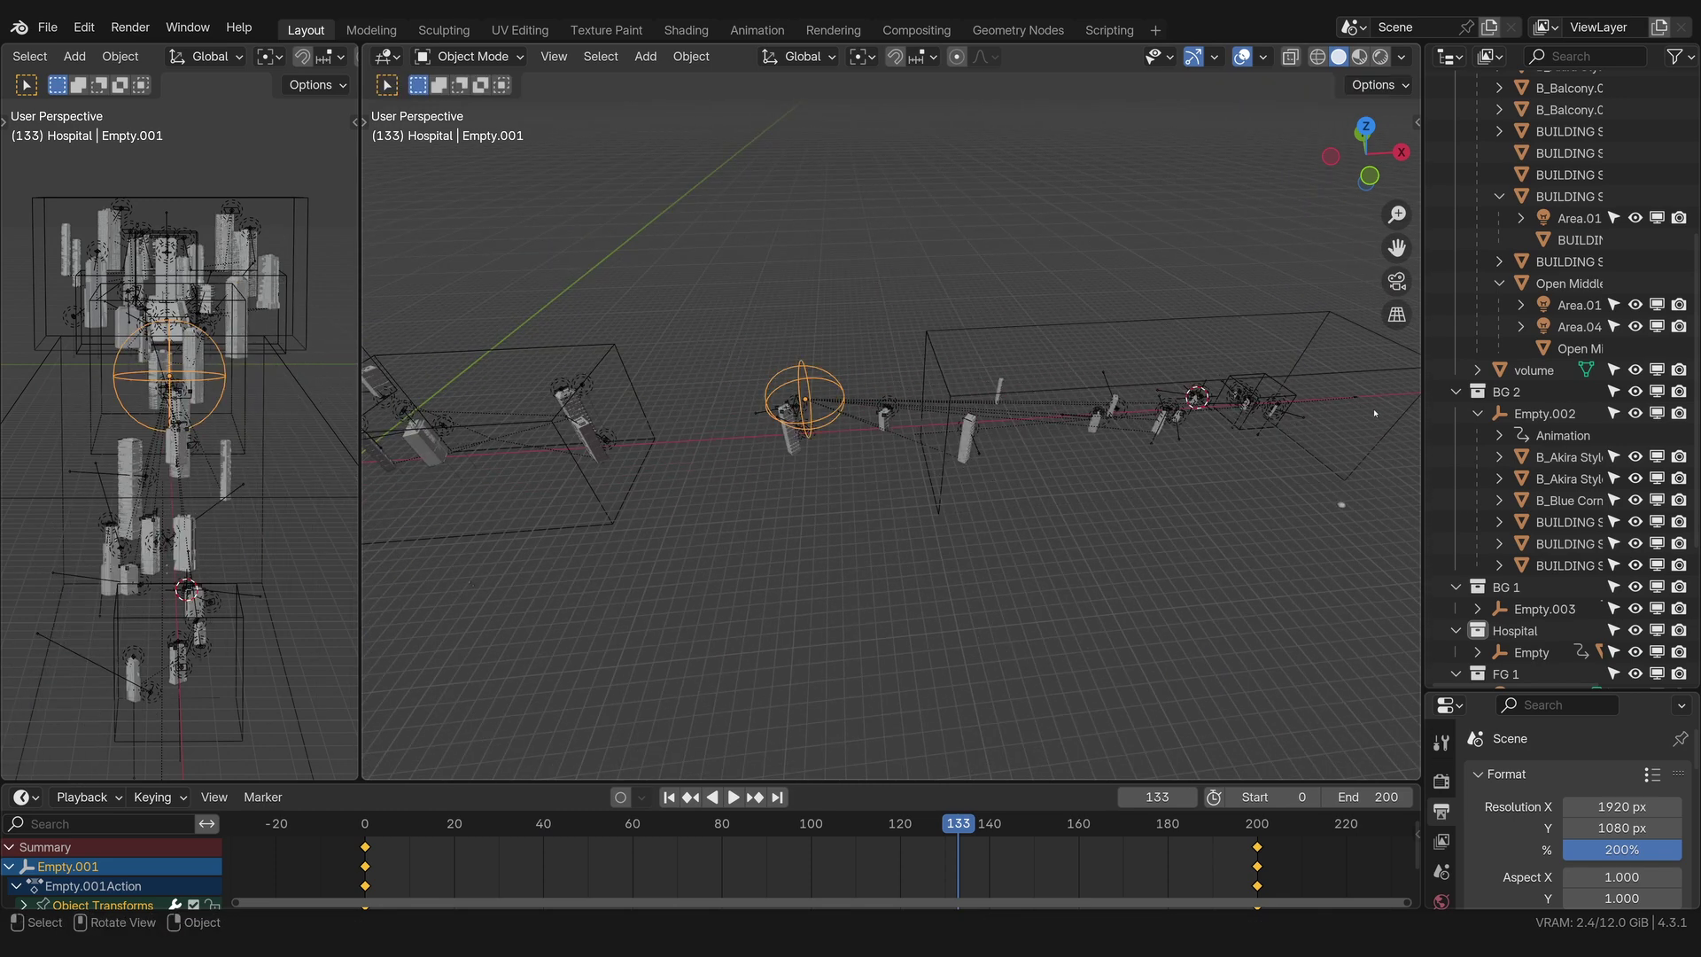
key("g")
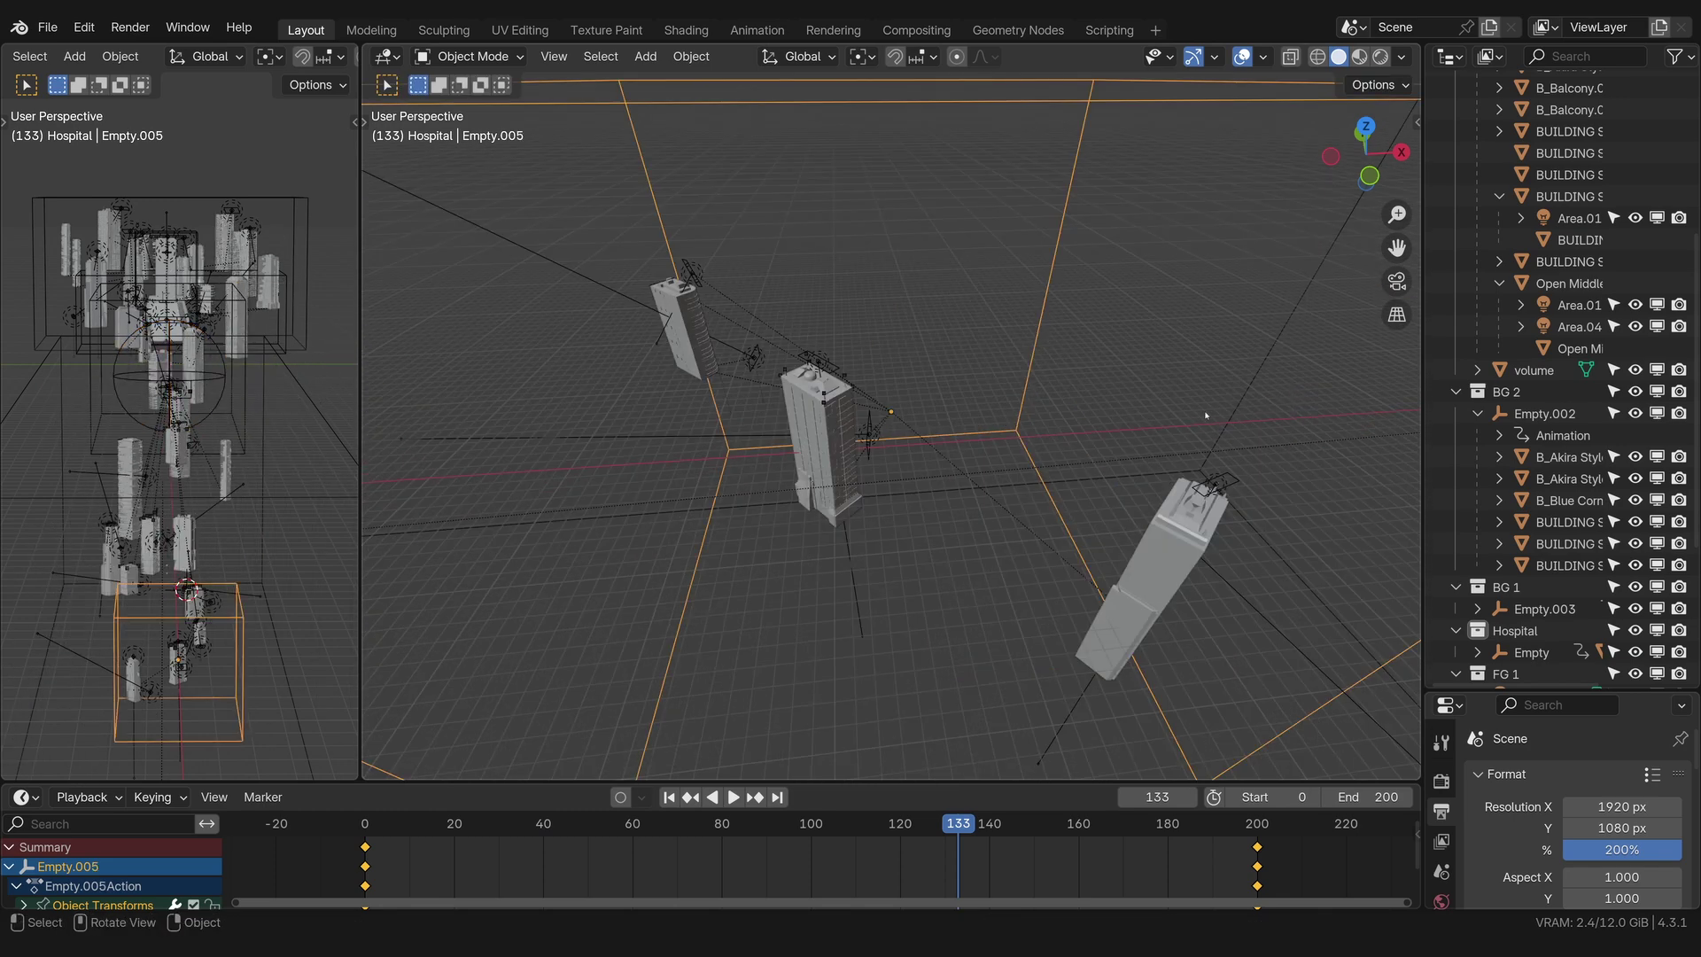
right_click(1082, 495)
scroll(1186, 586, "down", 15)
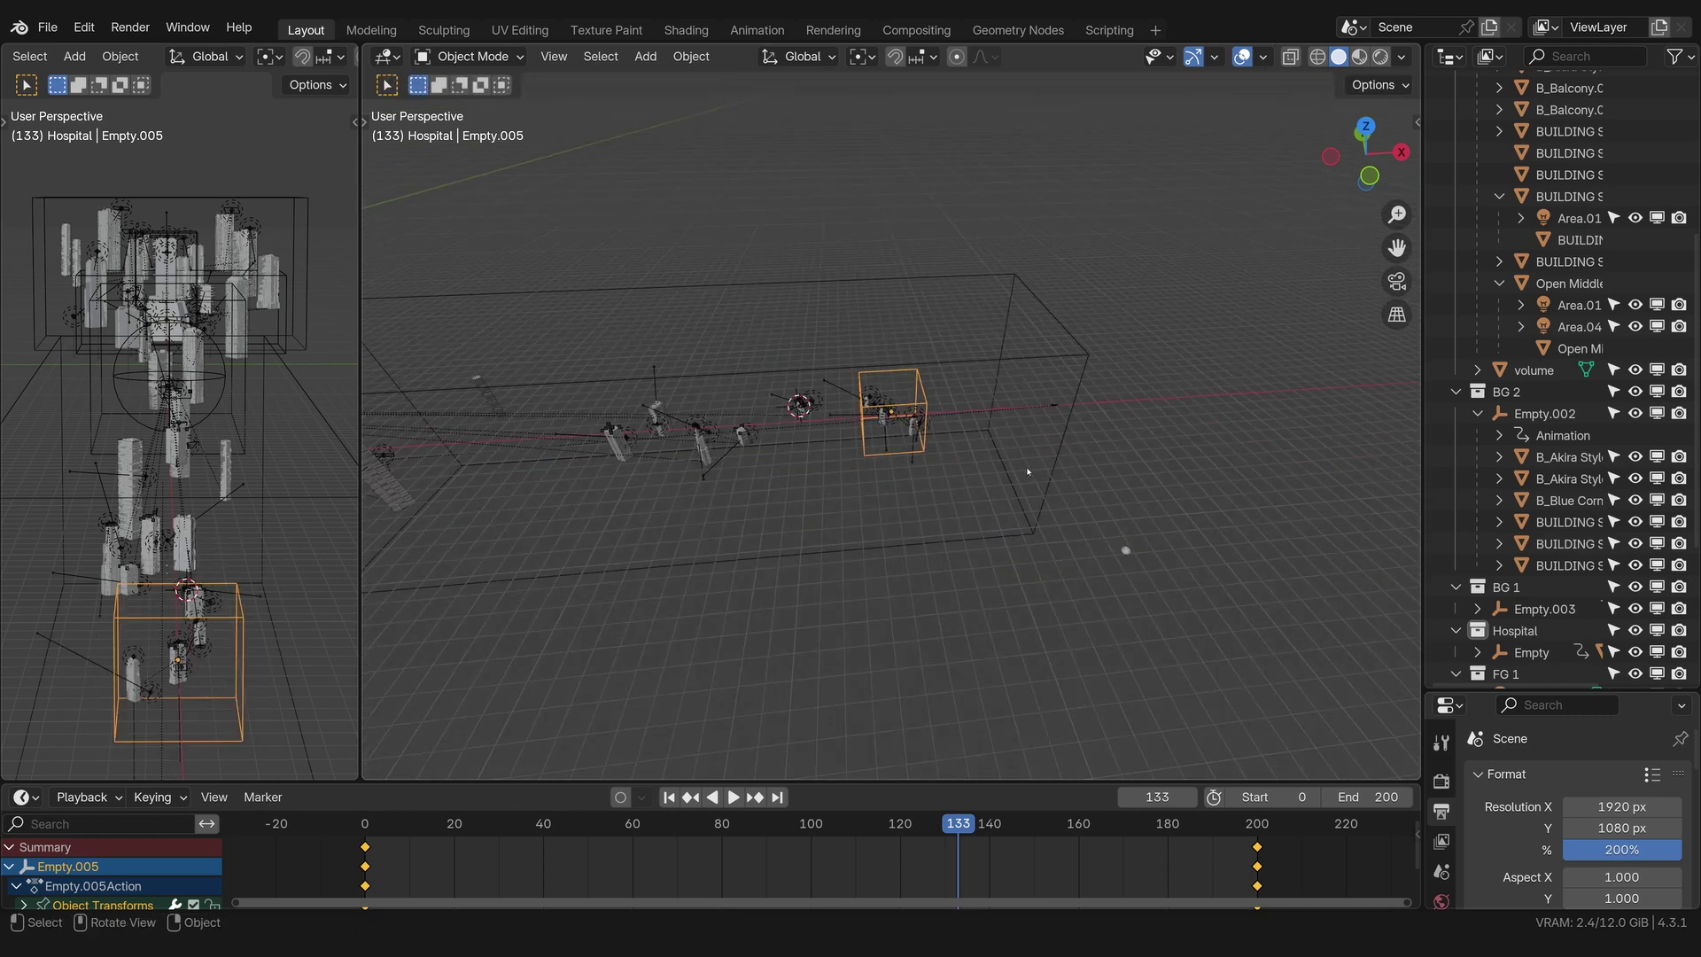
middle_click_drag(932, 483, 1017, 558)
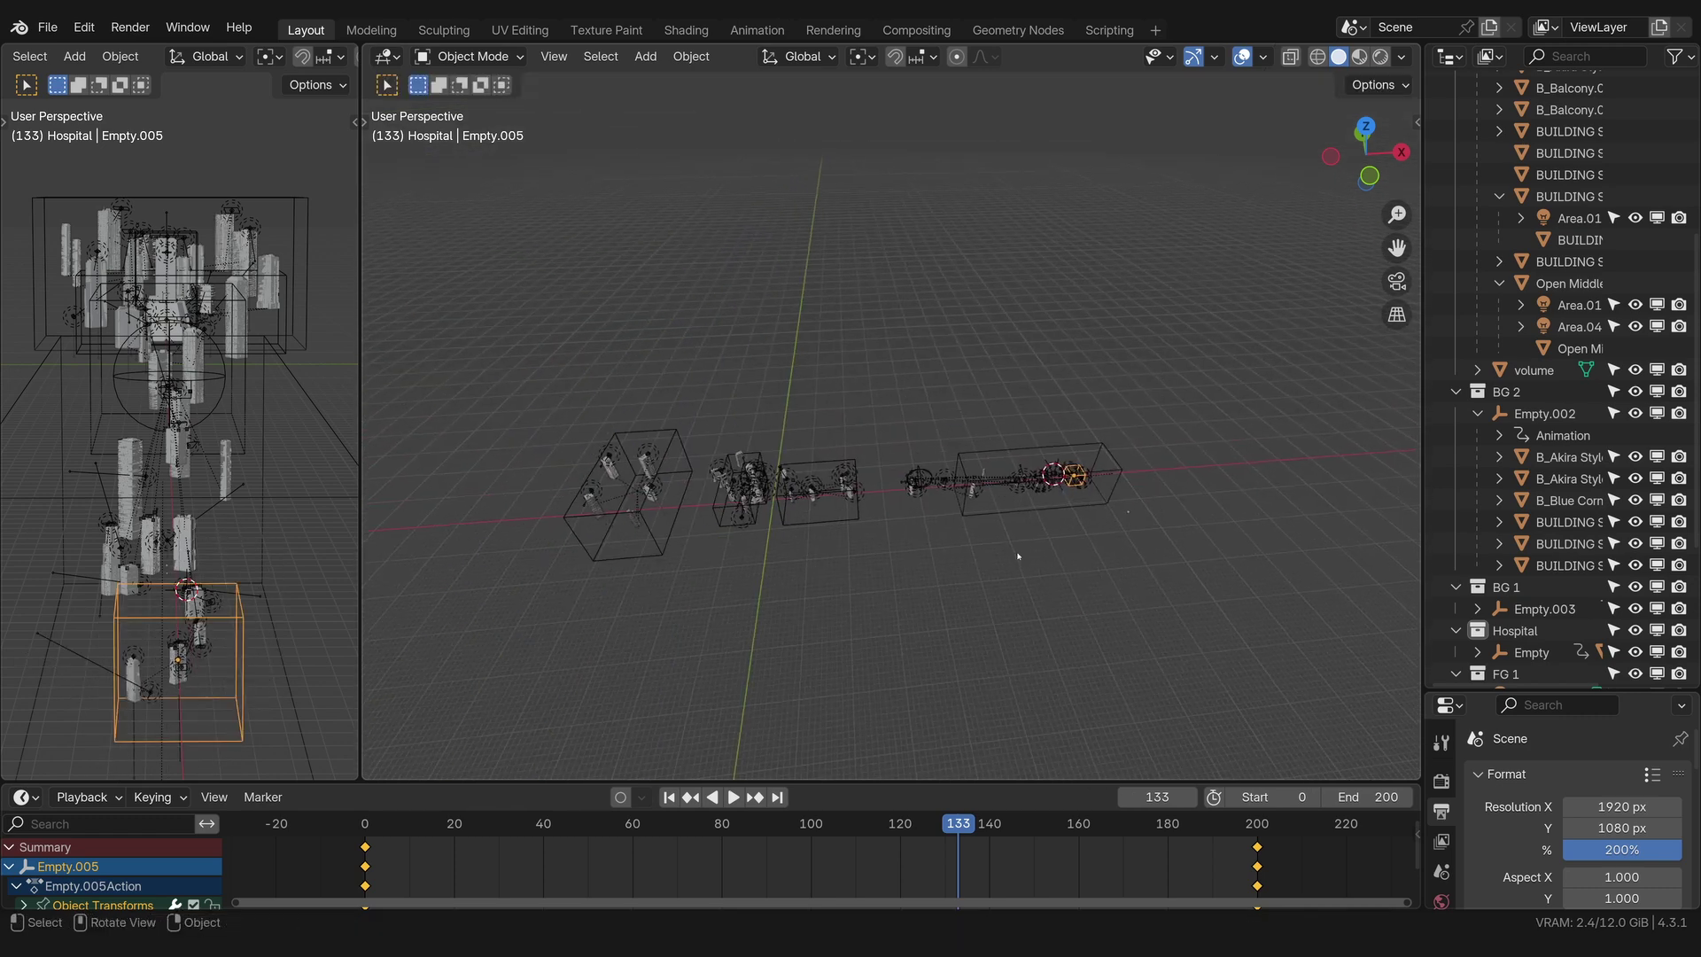
scroll(984, 557, "up", 4)
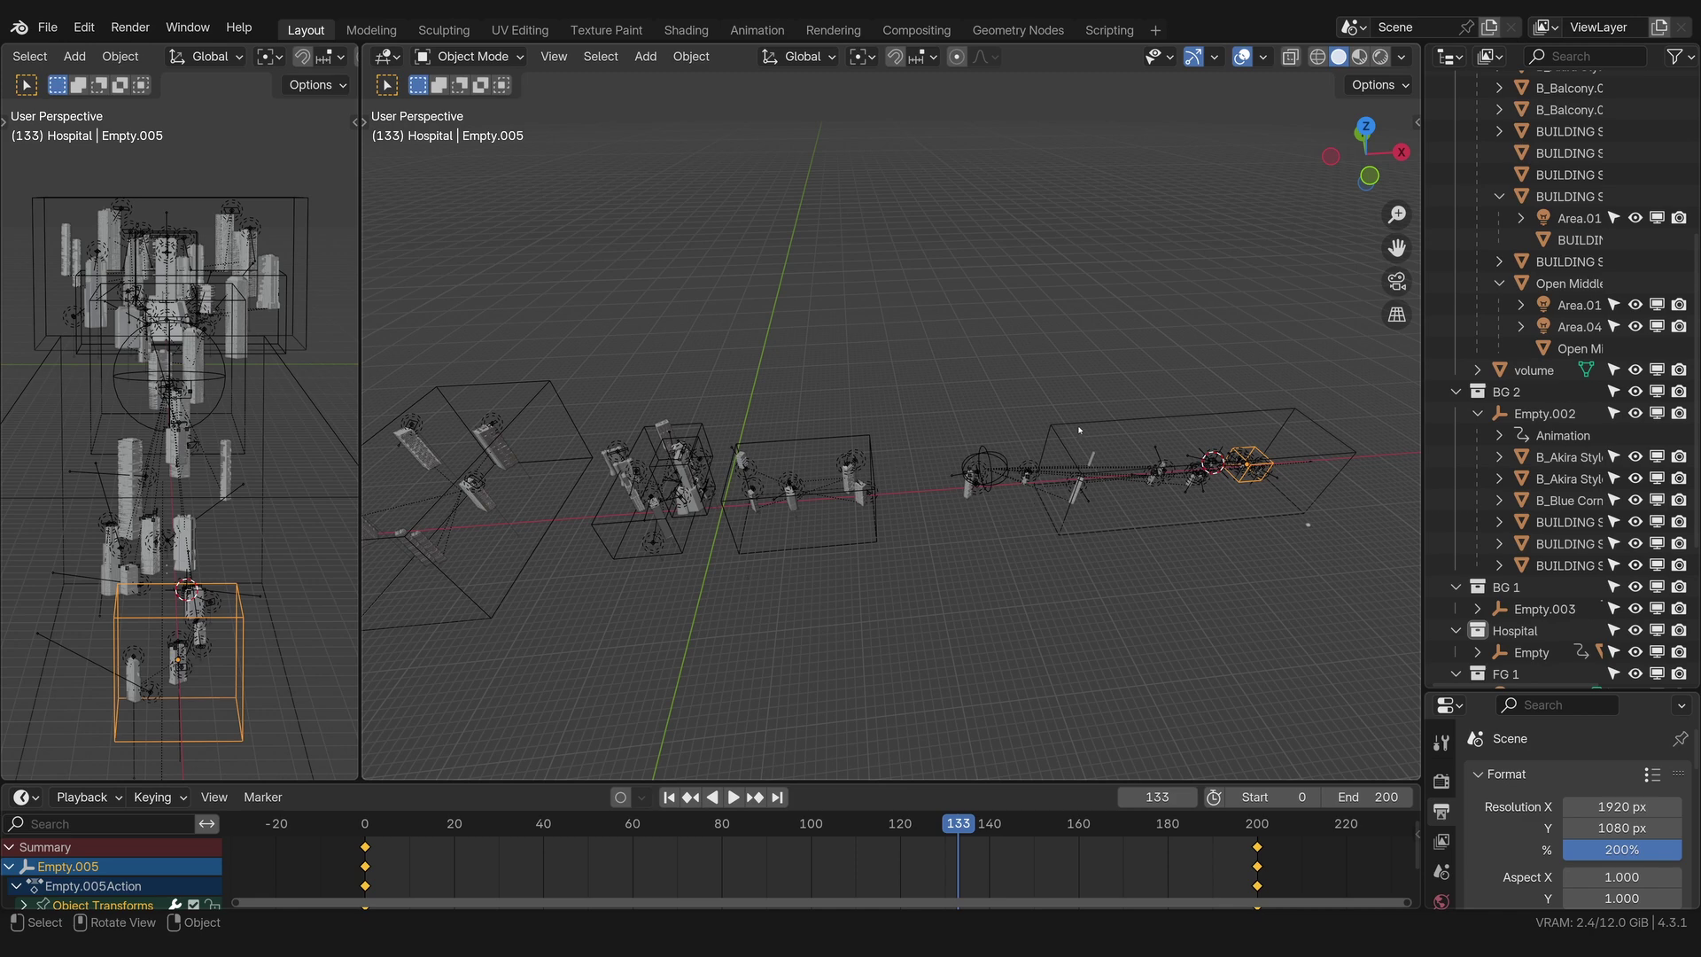
middle_click_drag(1040, 460, 1087, 494)
Step: Inspect the Empty.002 group, then select Empty.004 together with the volume object
left_click(582, 443)
middle_click_drag(583, 446, 966, 483, "shift")
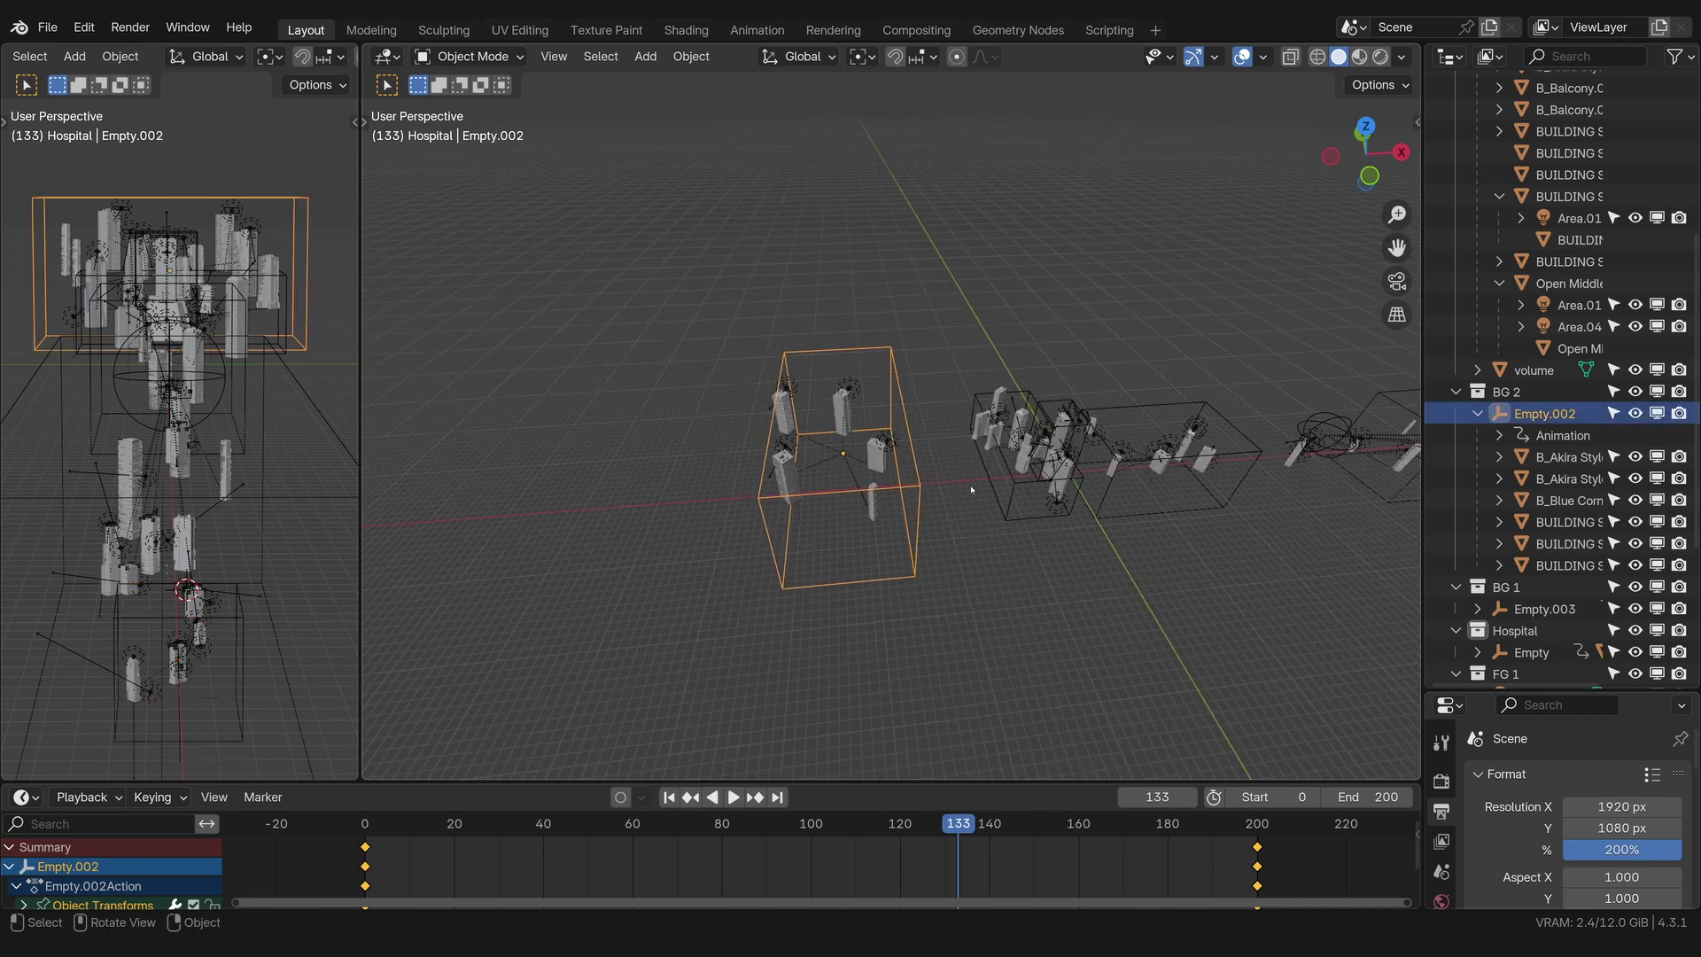
scroll(972, 490, "up", 2)
middle_click_drag(1404, 523, 1161, 496, "shift")
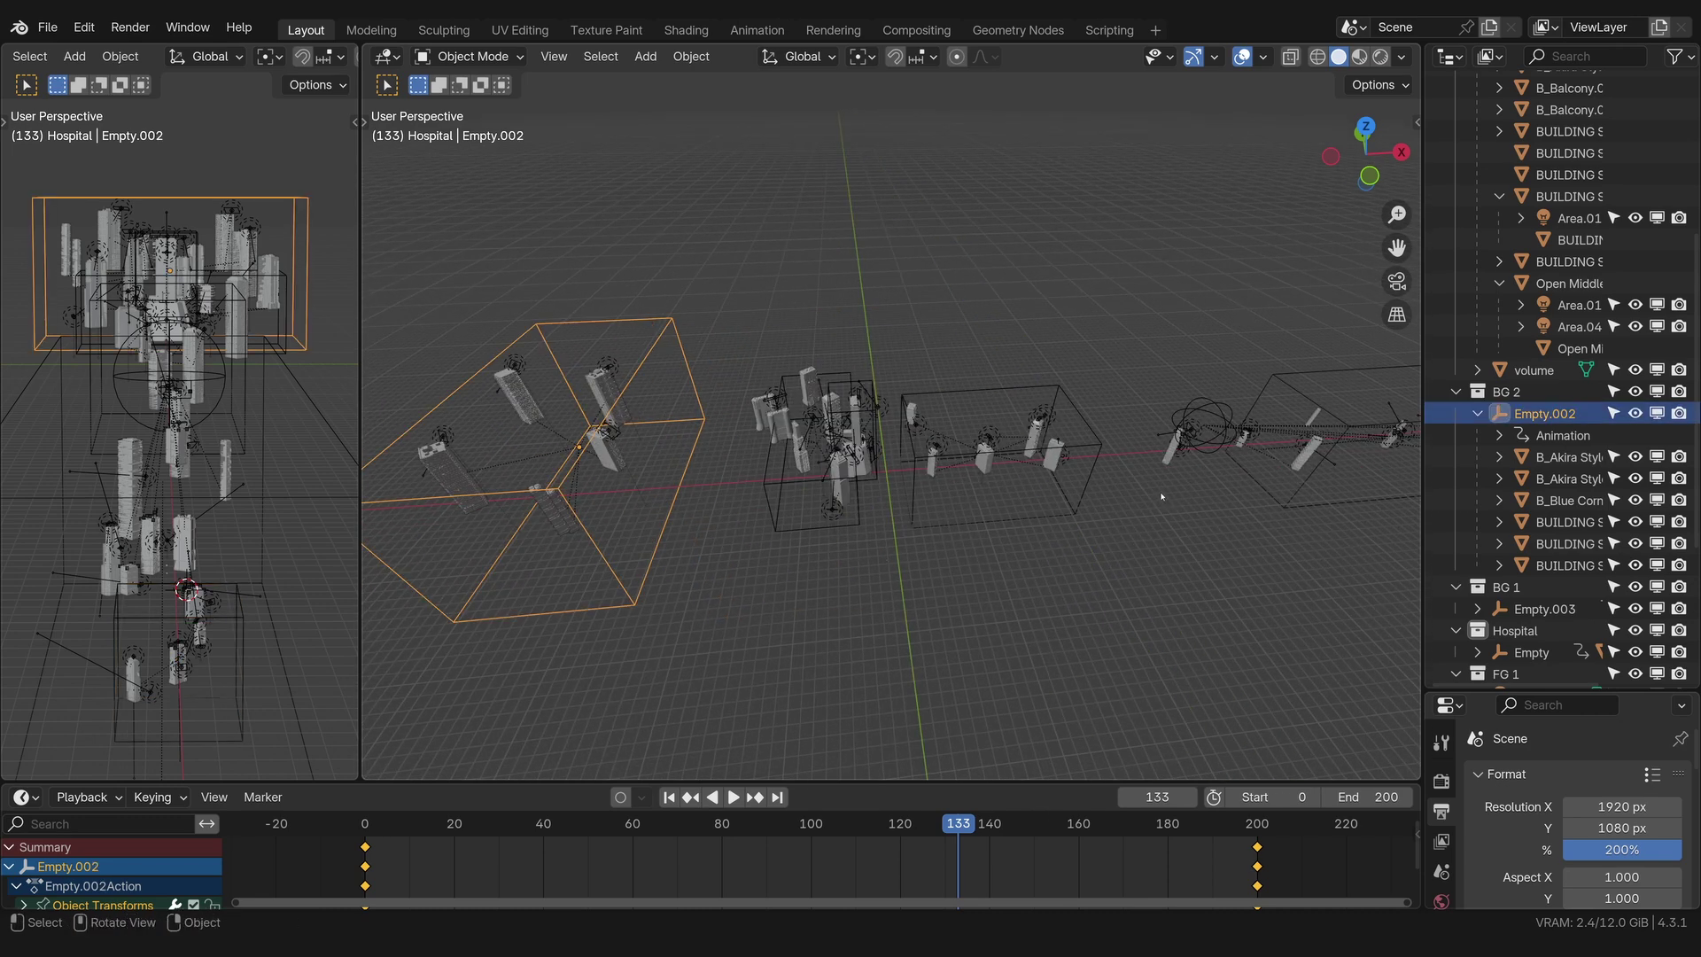
left_click(1078, 404)
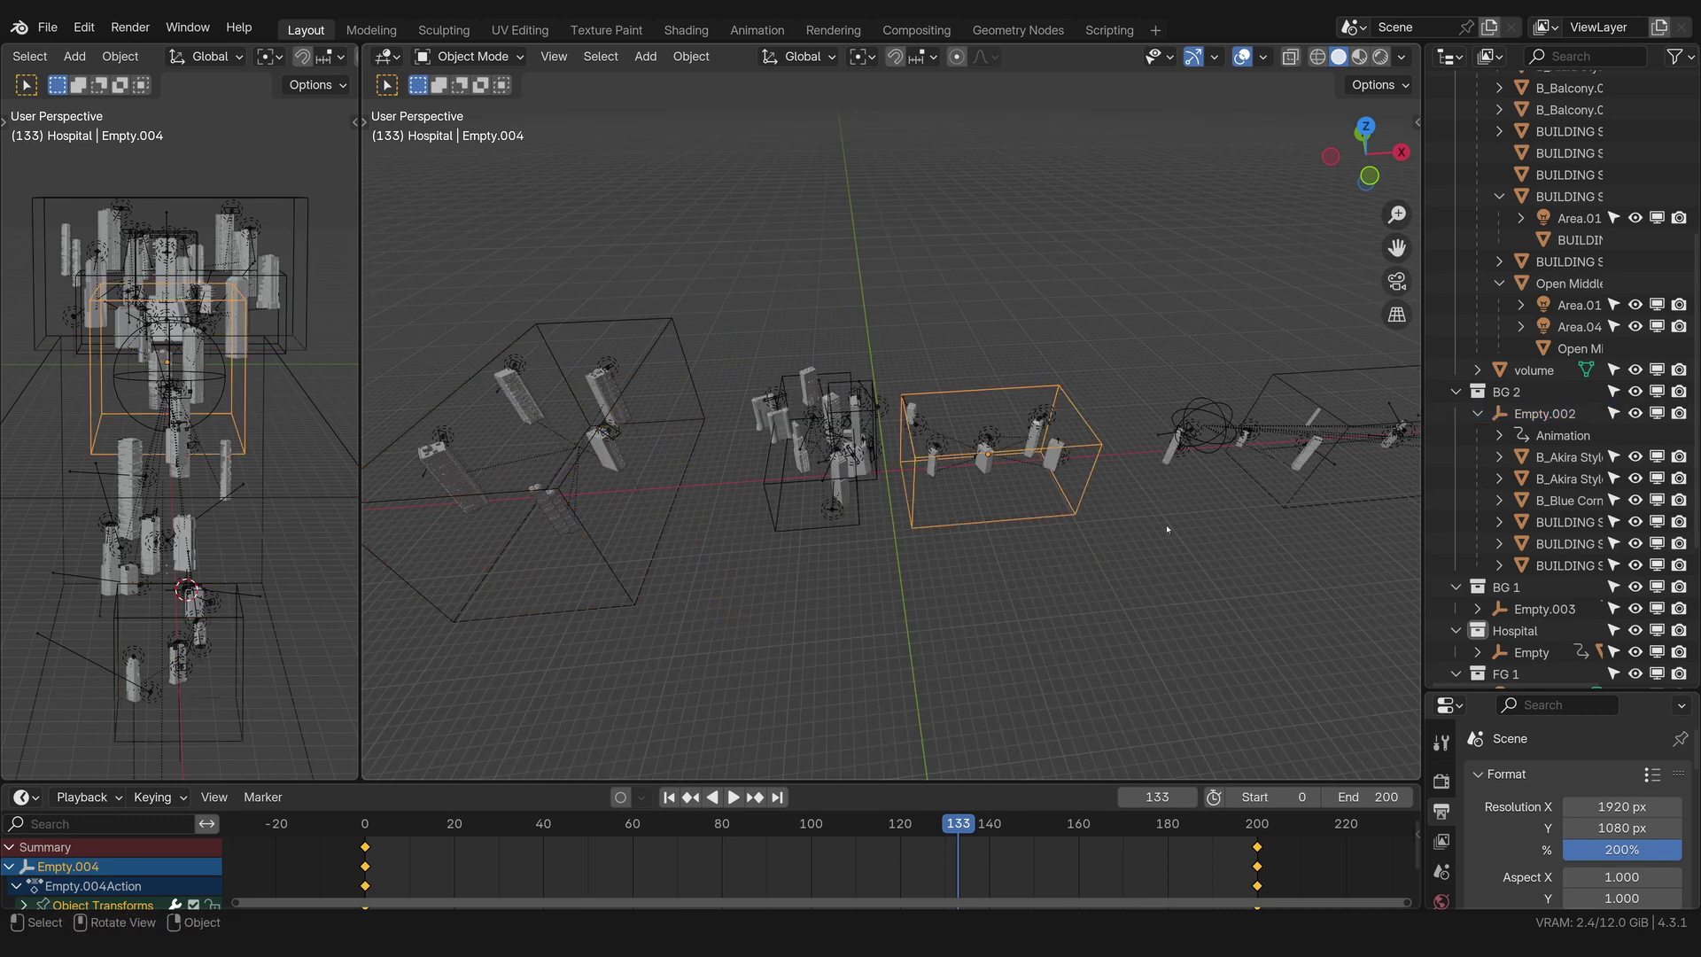
left_click(1286, 377, "shift")
Step: Scrub the animation to frame 201 and look through the scene camera
left_click_drag(968, 826, 1261, 824)
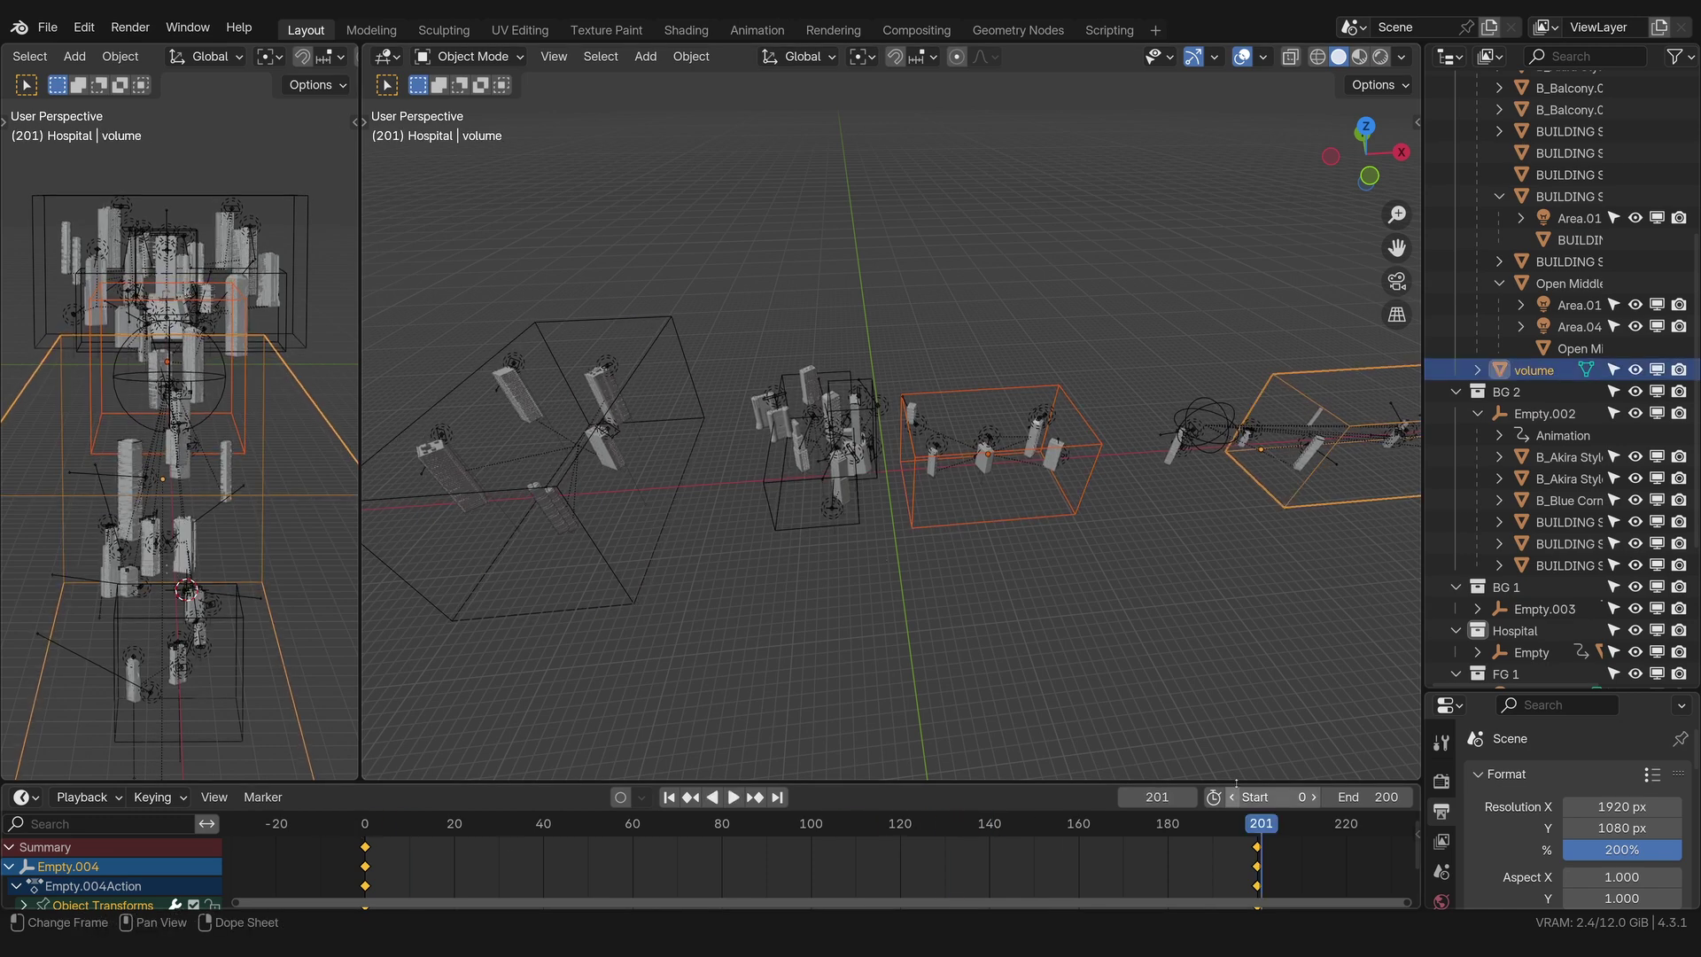
middle_click_drag(886, 532, 962, 448)
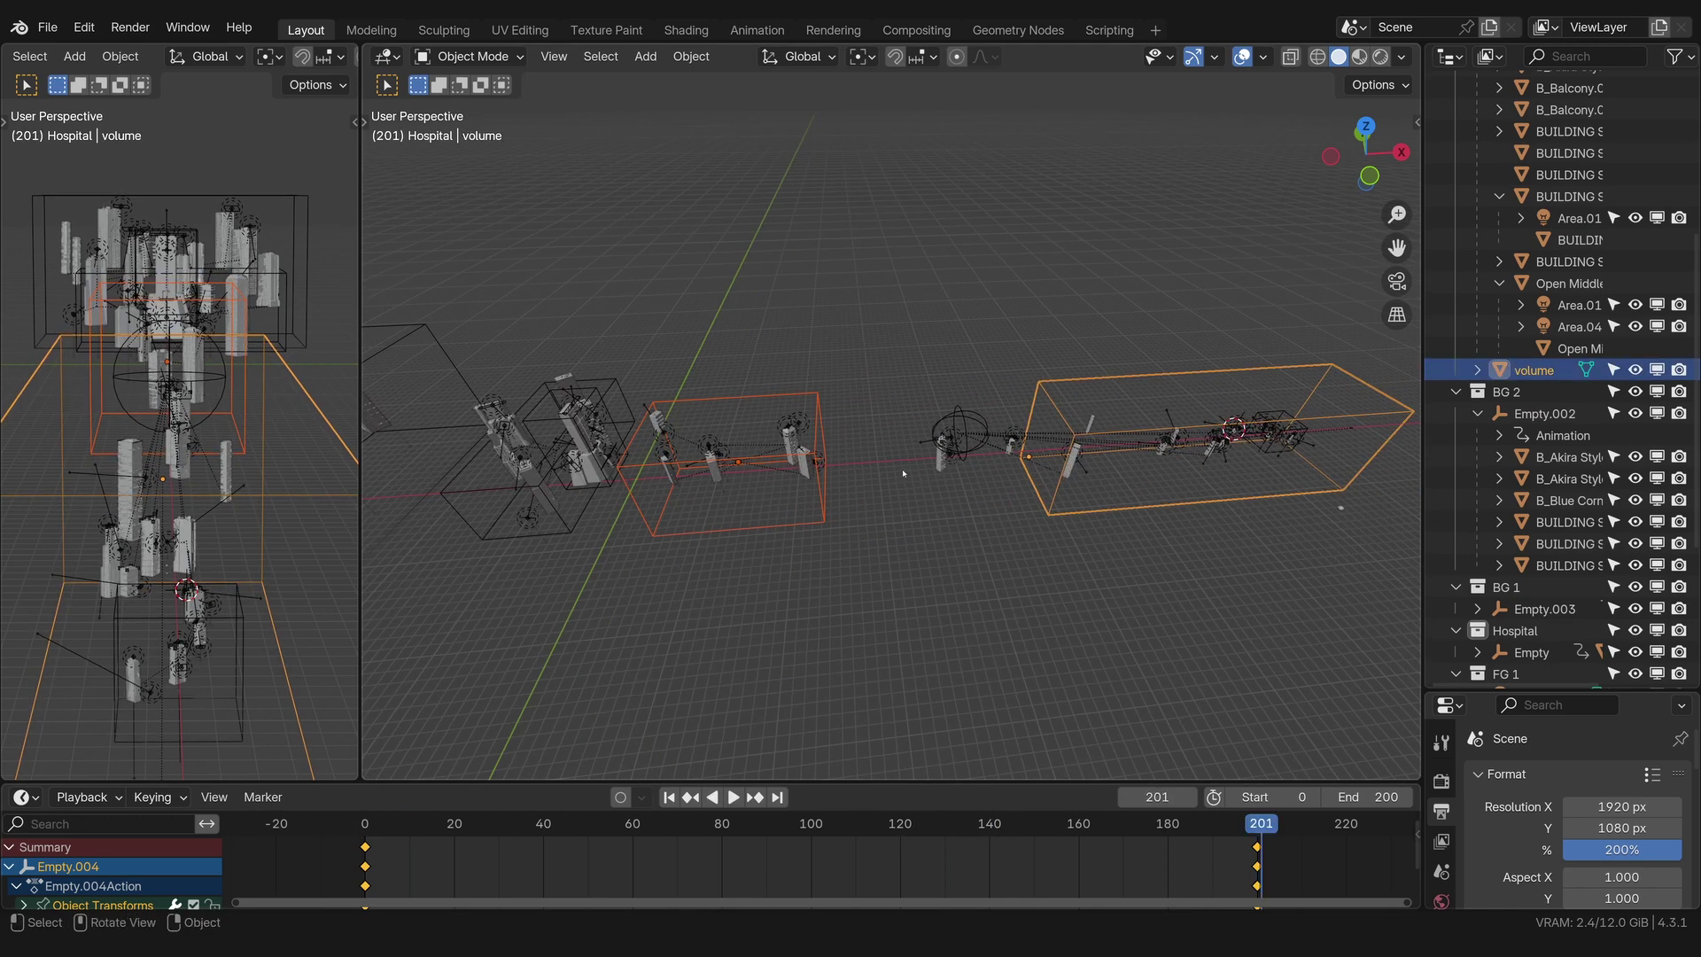
key("KP_0")
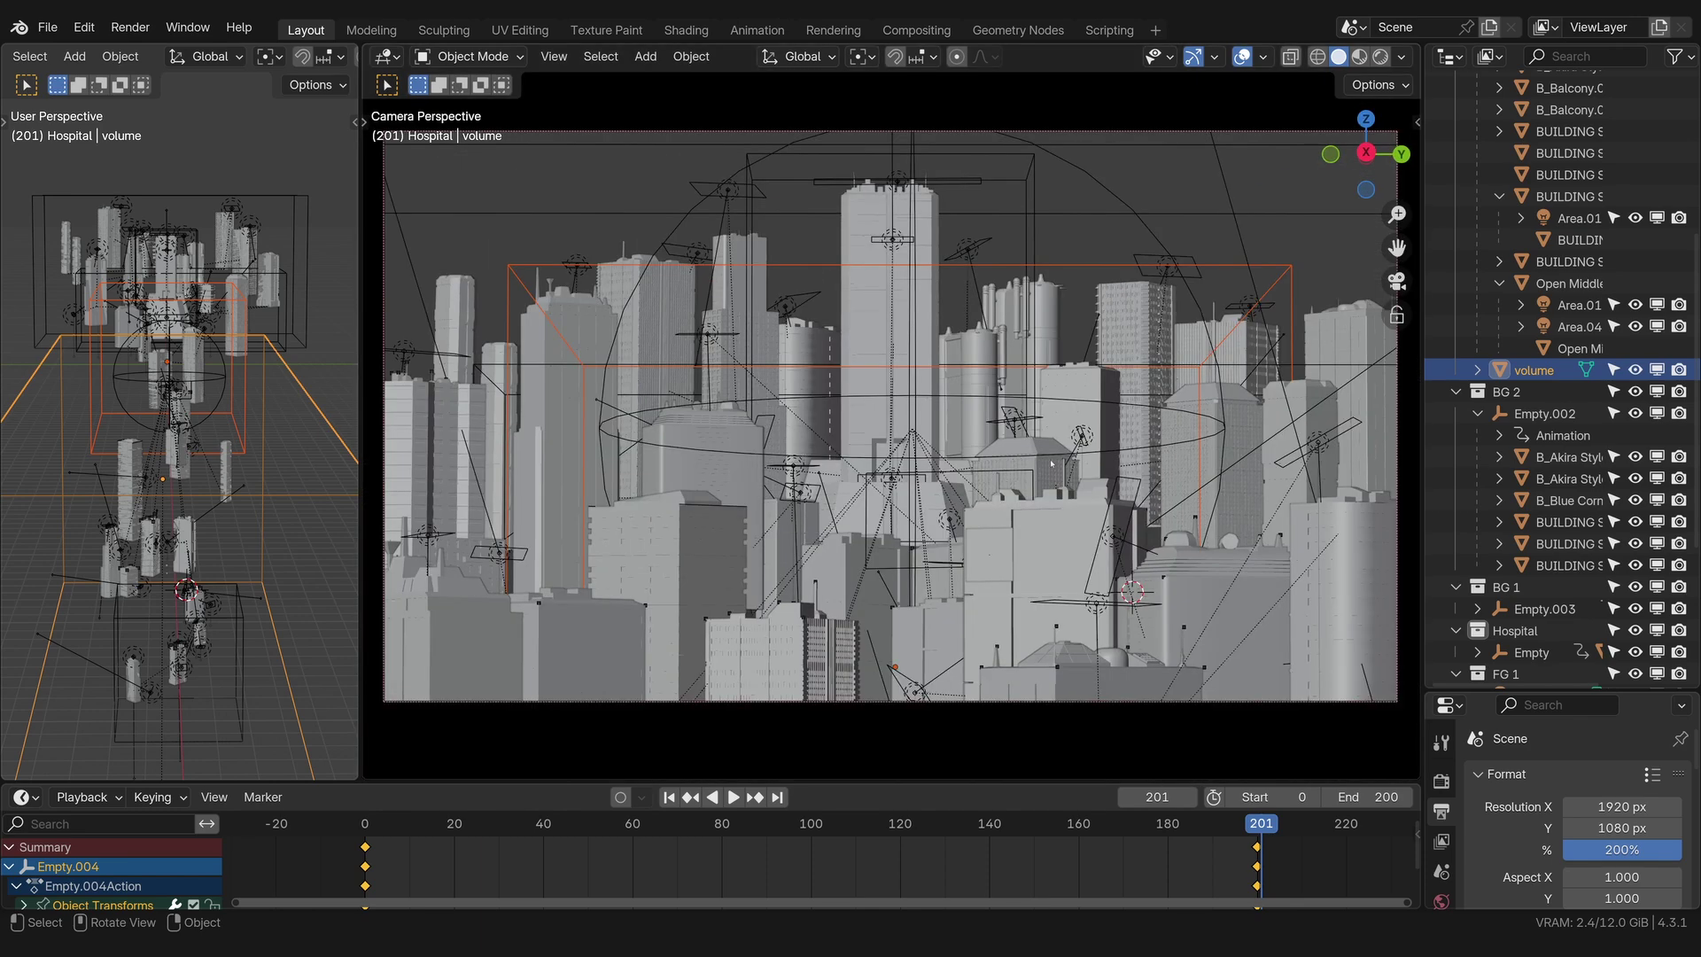
Step: Move BUILDING SET.009 vertically along Z, then play and stop around frame 150
left_click(1112, 391)
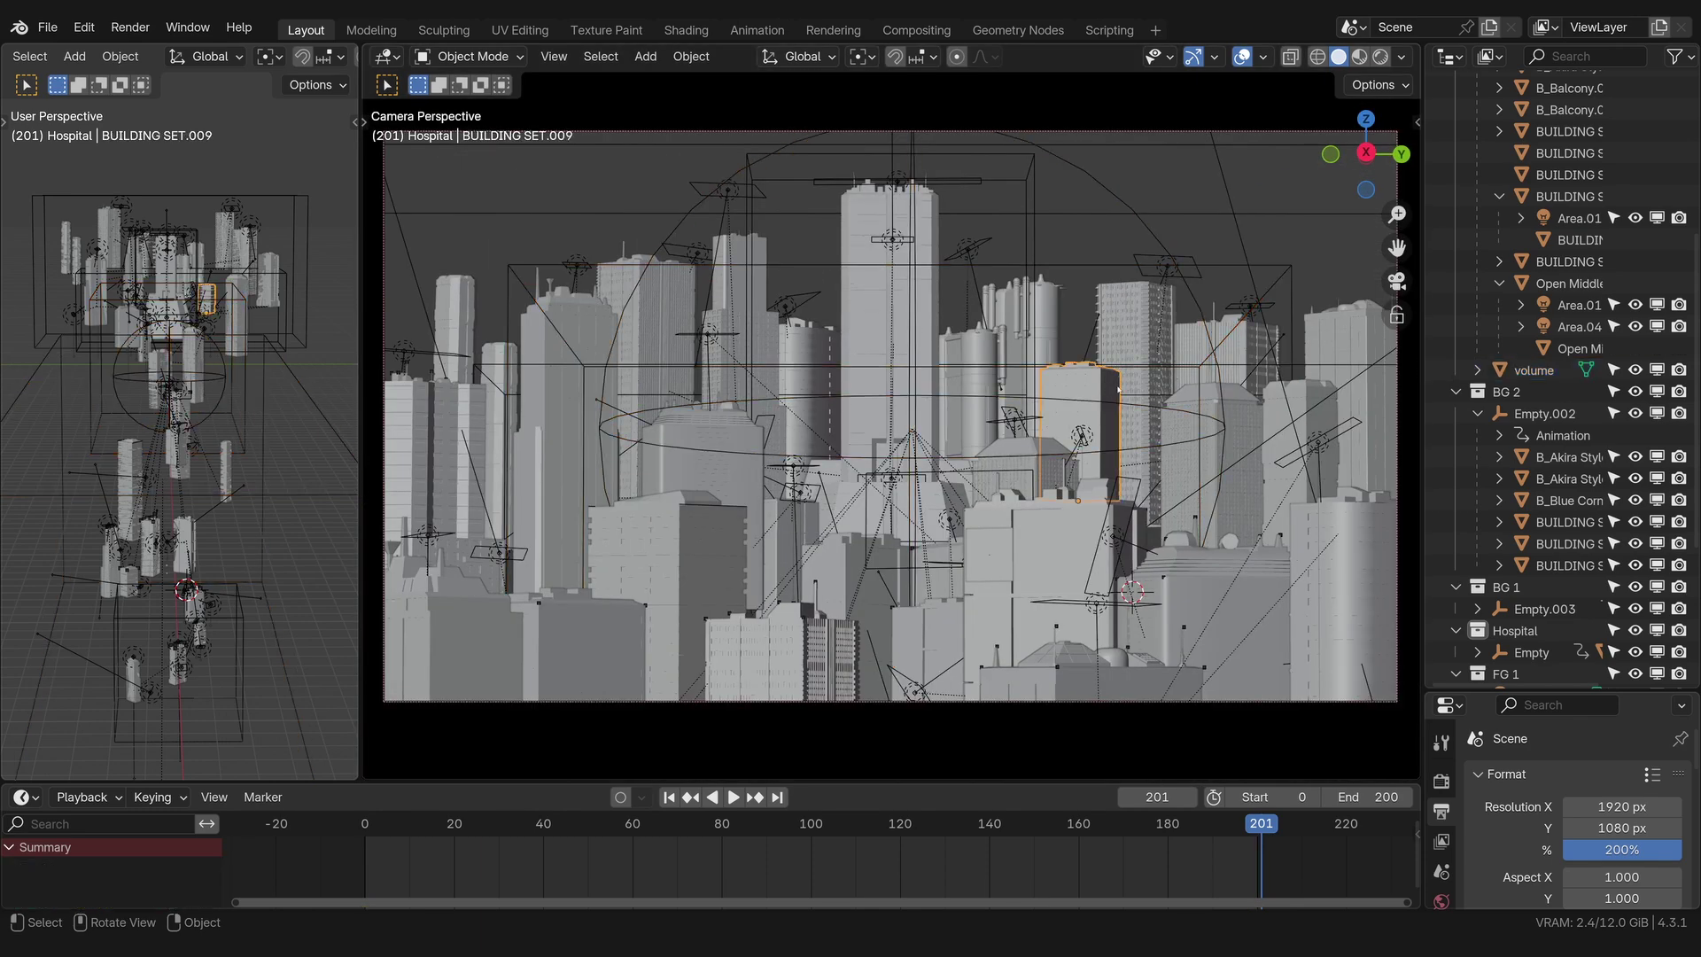
key("g")
key("z")
left_click(1126, 381)
left_click_drag(922, 822, 919, 820)
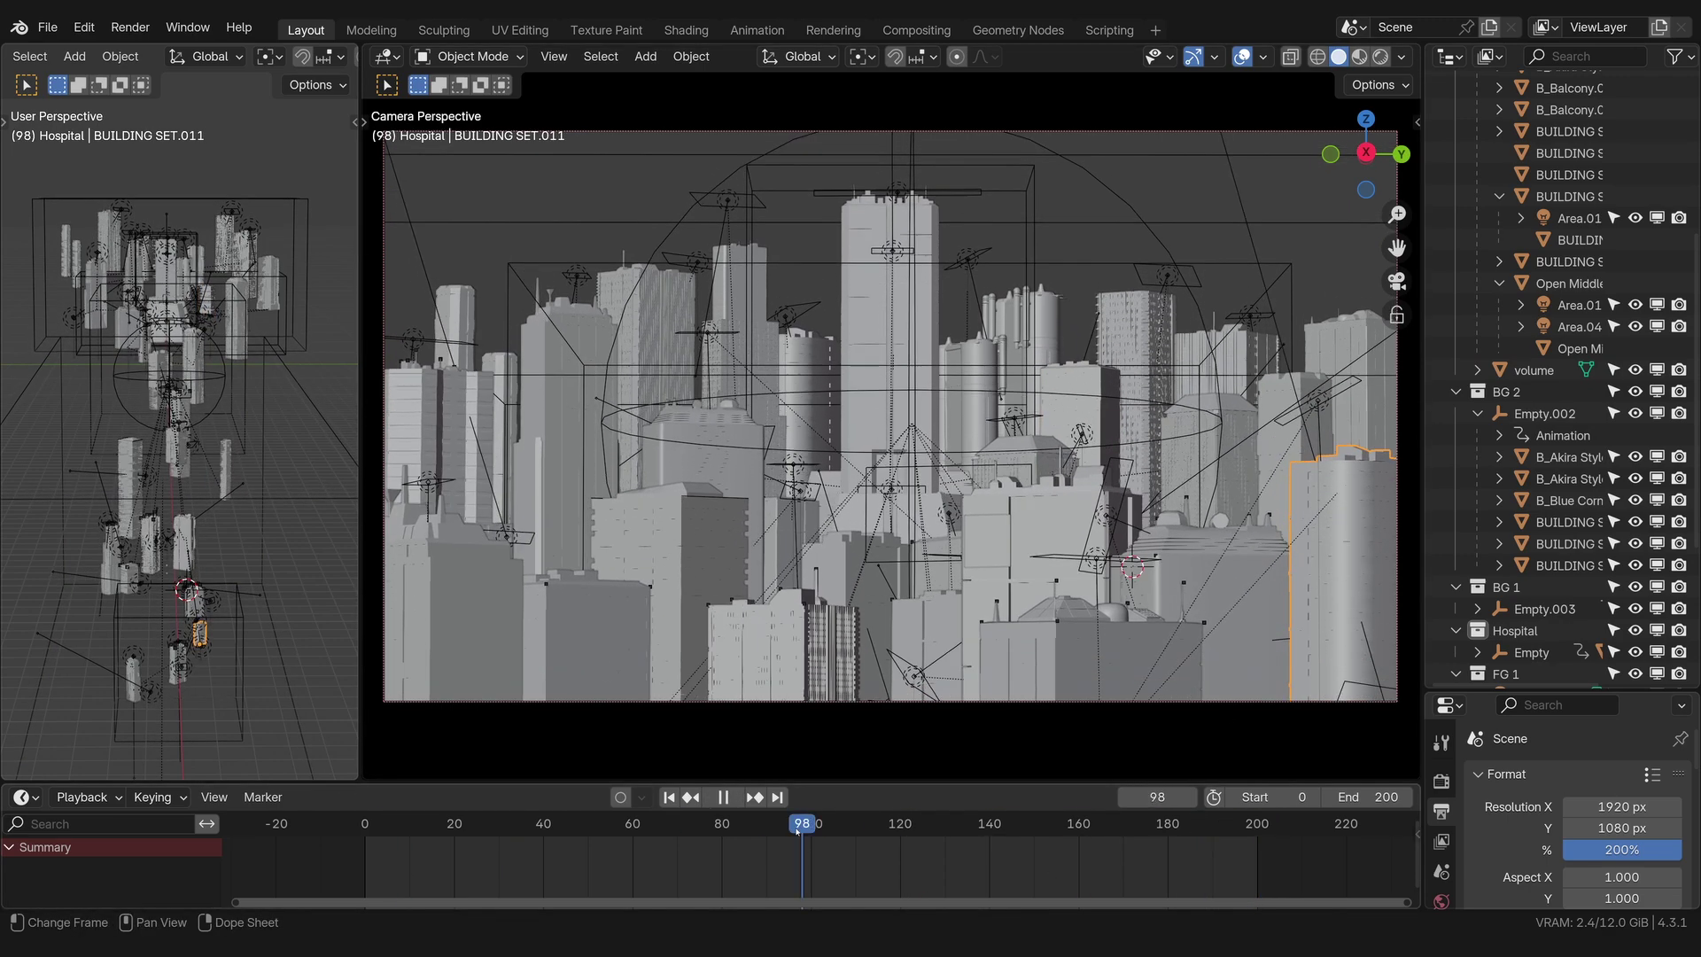
key("space")
Step: Try repositioning the right-hand tower, then undo and cancel the move
key("g")
left_click(1353, 520)
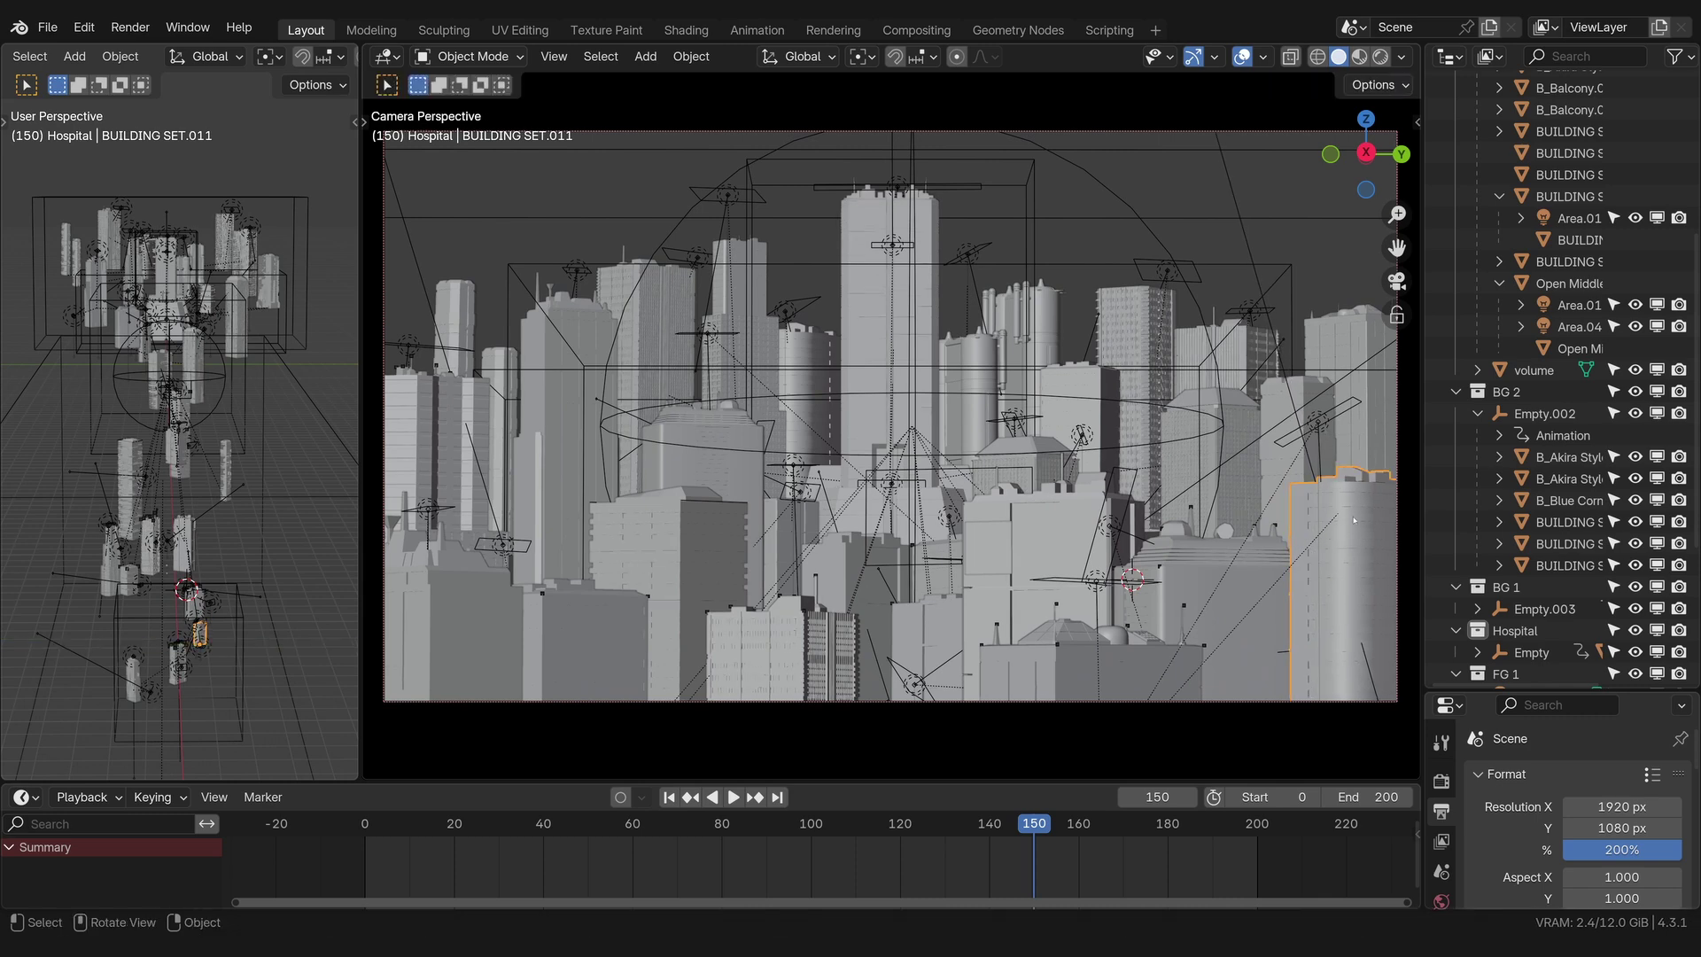
key("ctrl+z")
key("g")
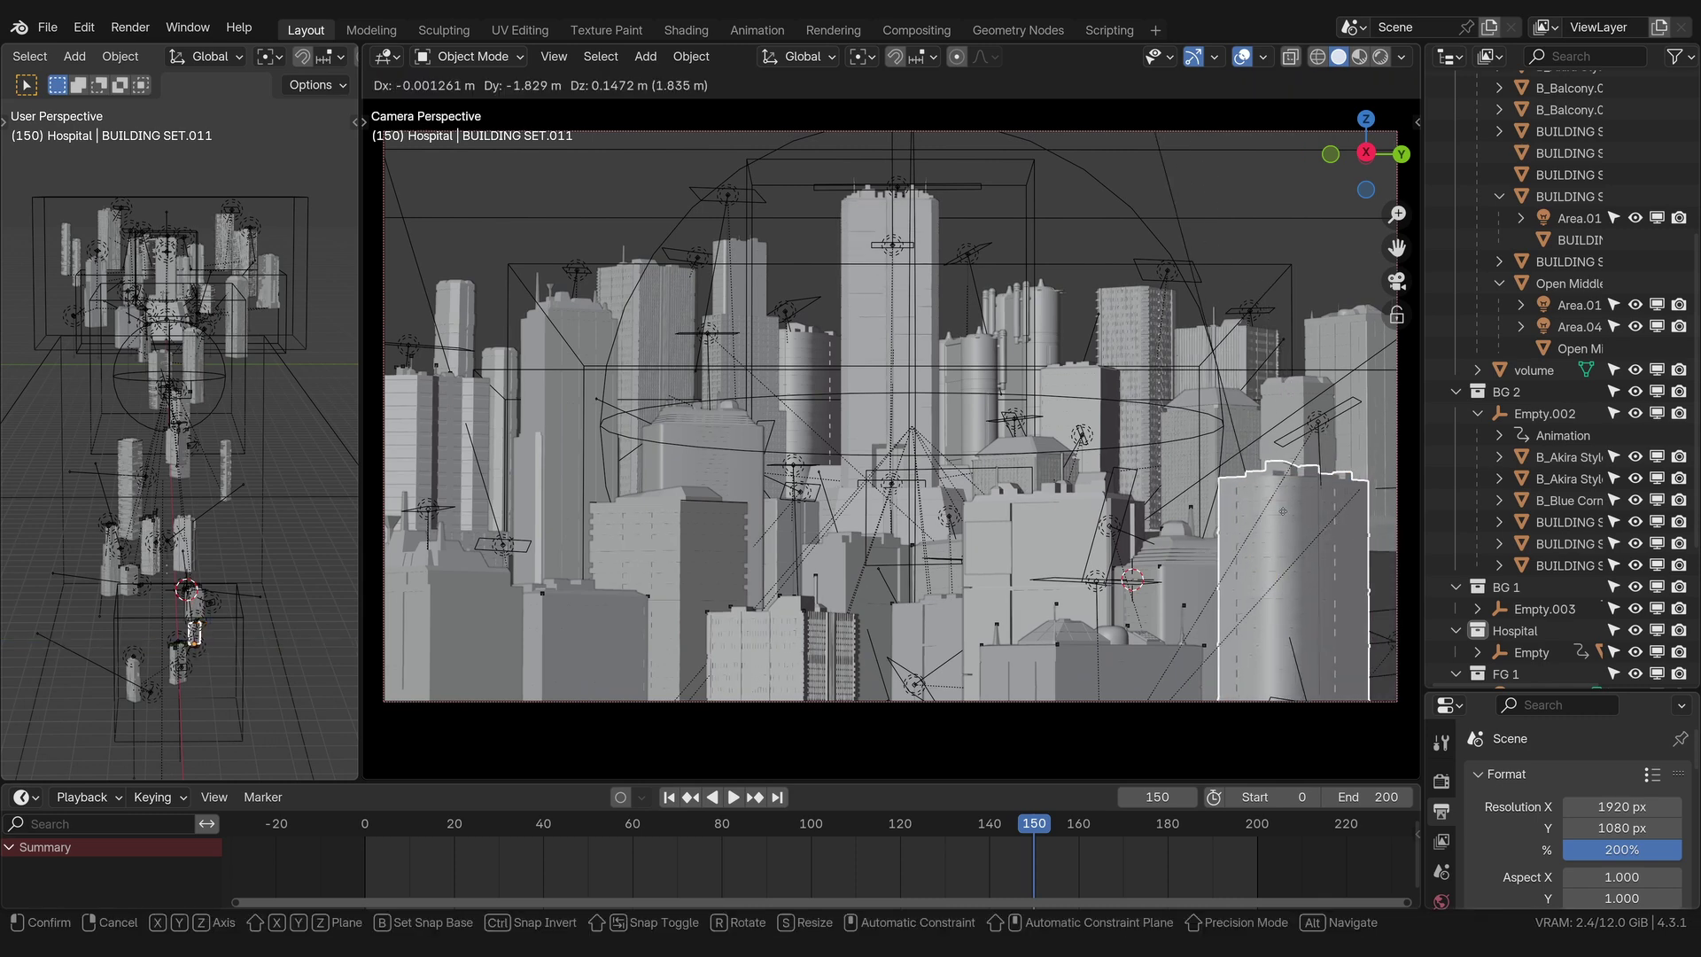
right_click(1334, 521)
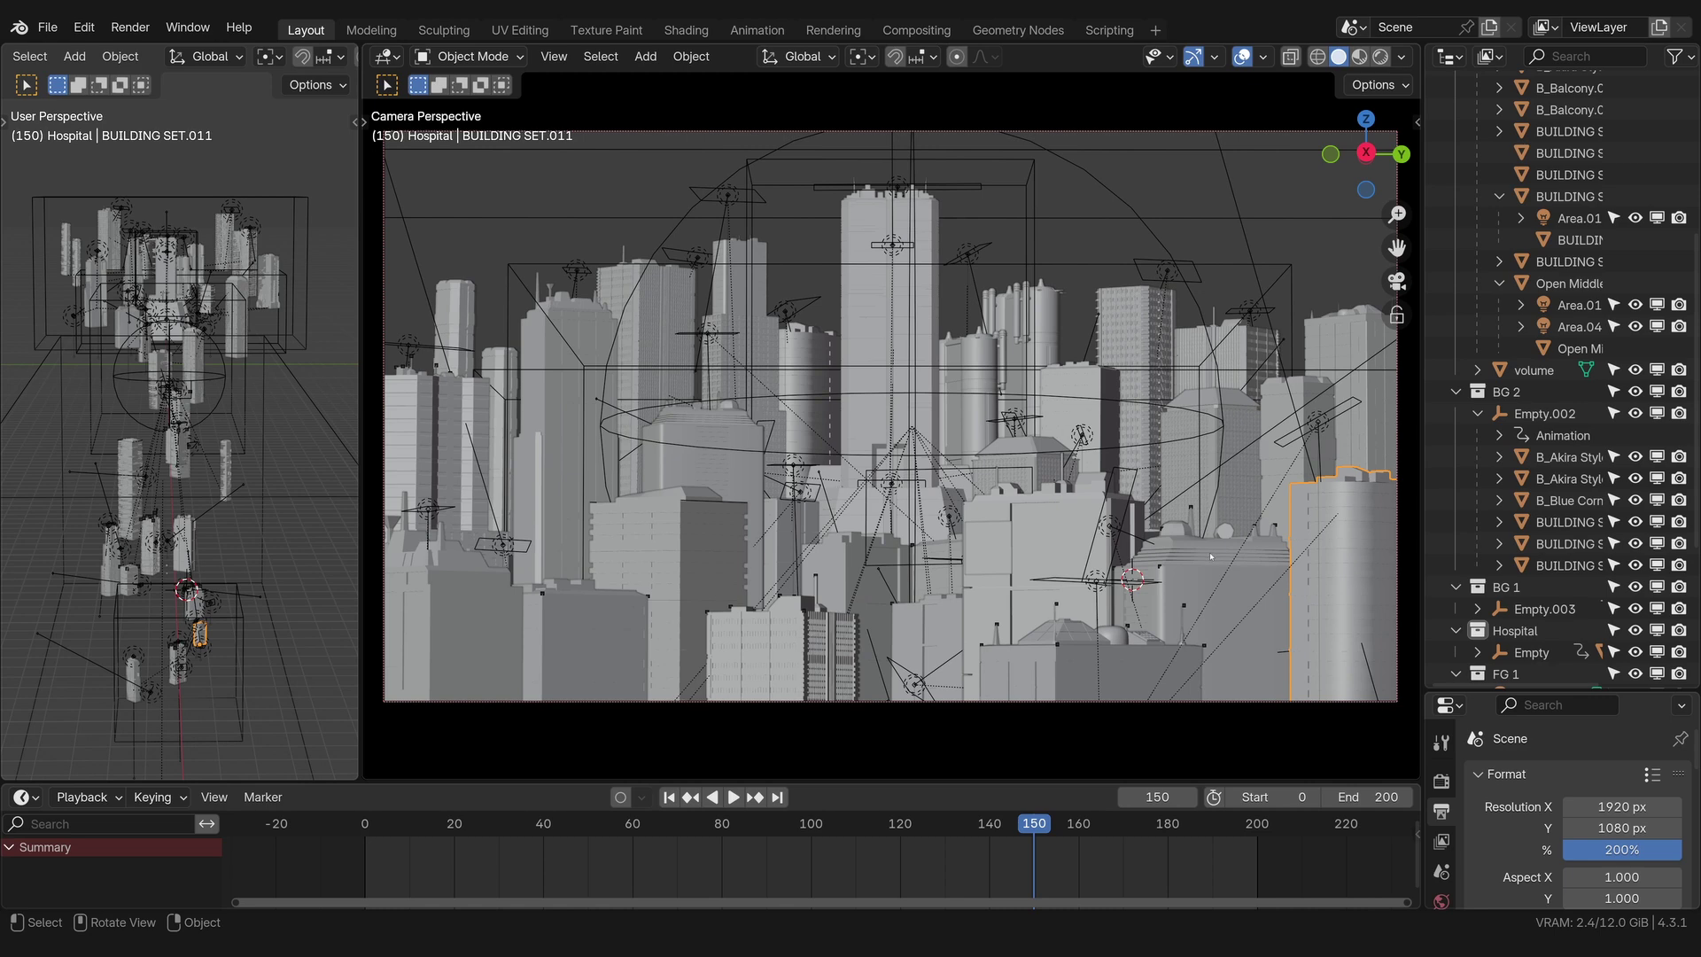
Step: Orbit out of the camera view around the building groups and select the volume object
middle_click_drag(1051, 623, 1120, 631)
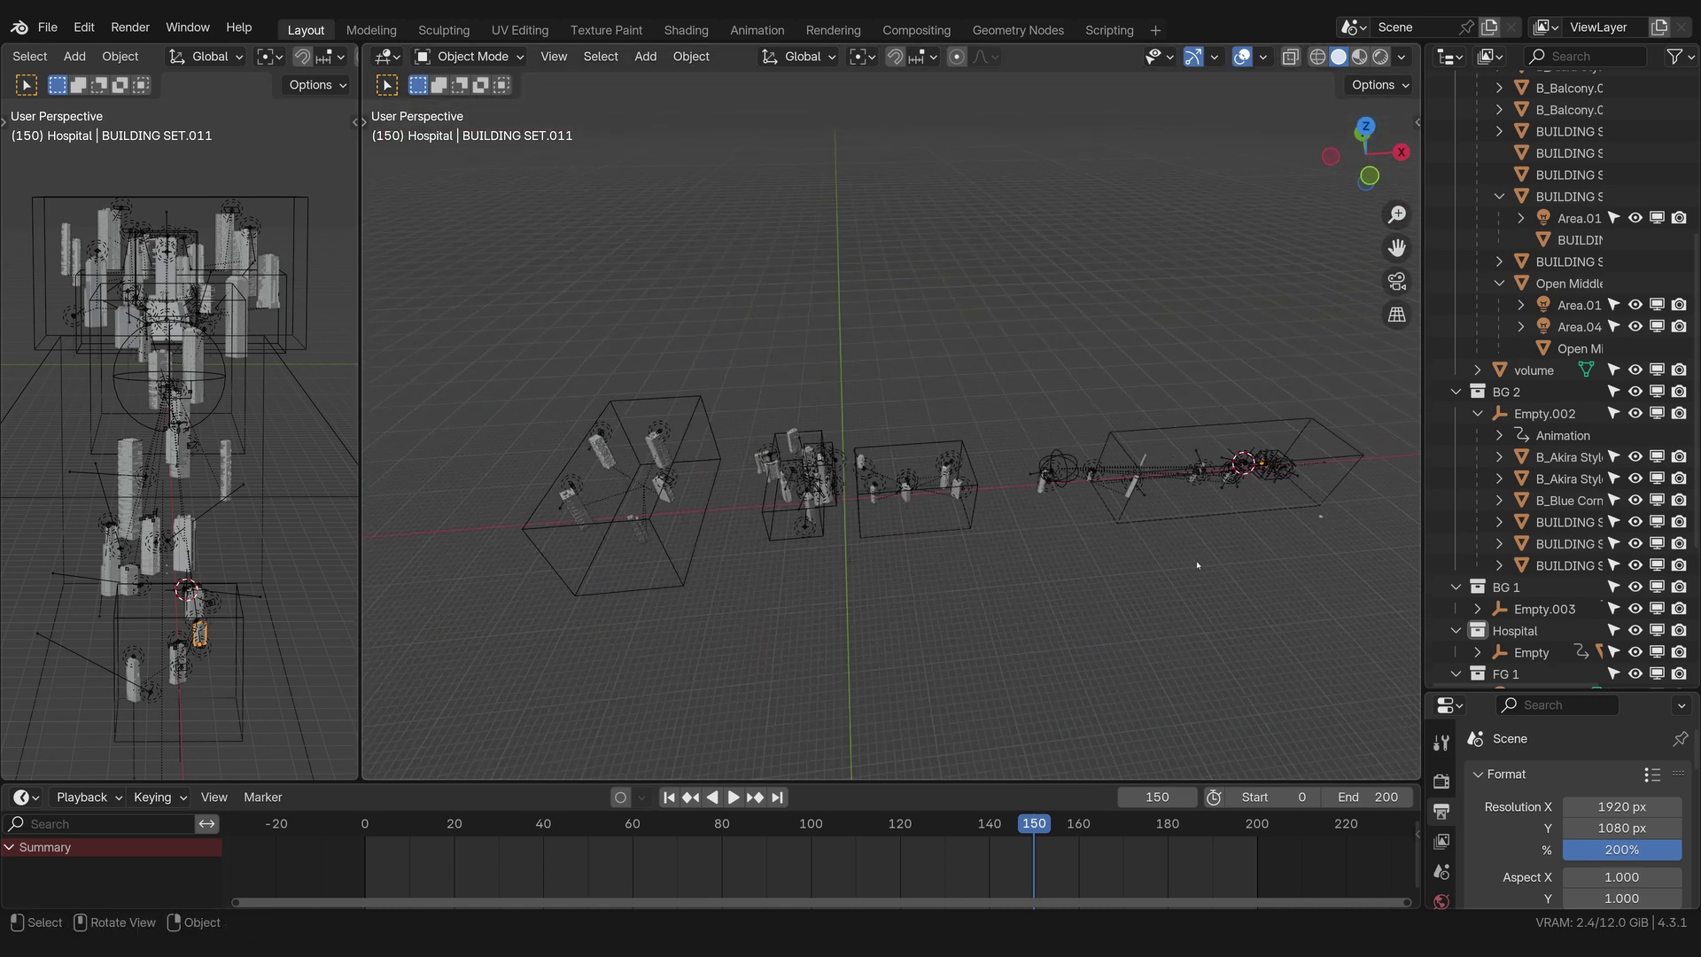
middle_click_drag(1197, 565, 1063, 572)
left_click(1007, 581)
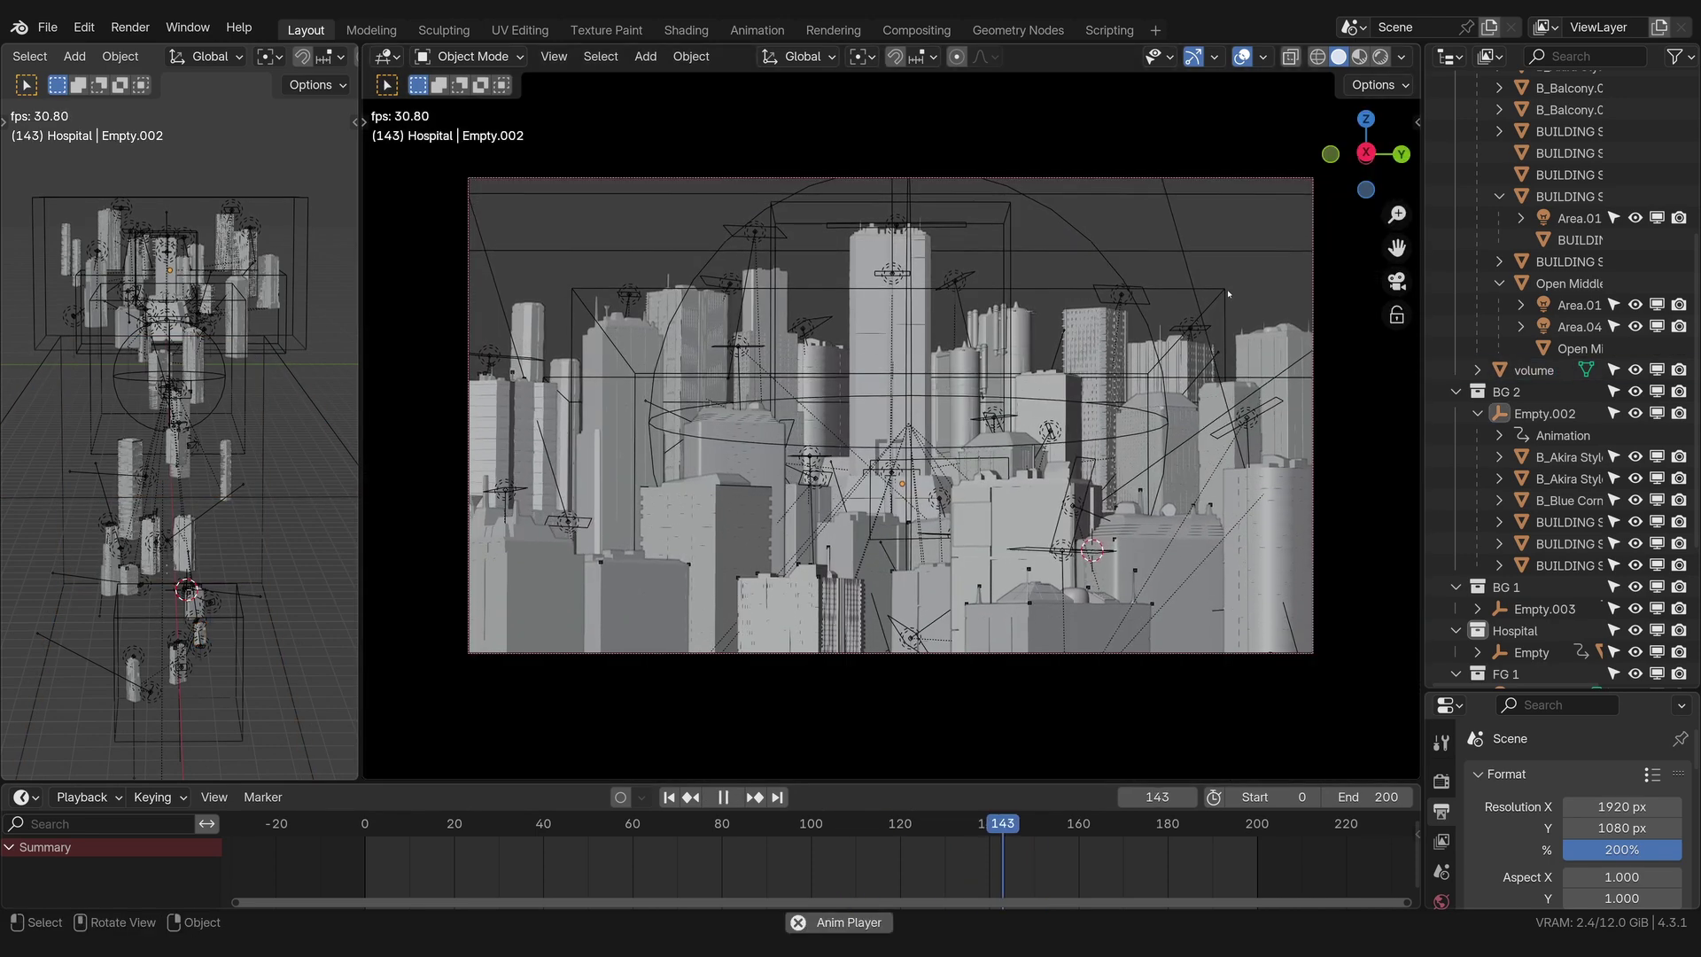